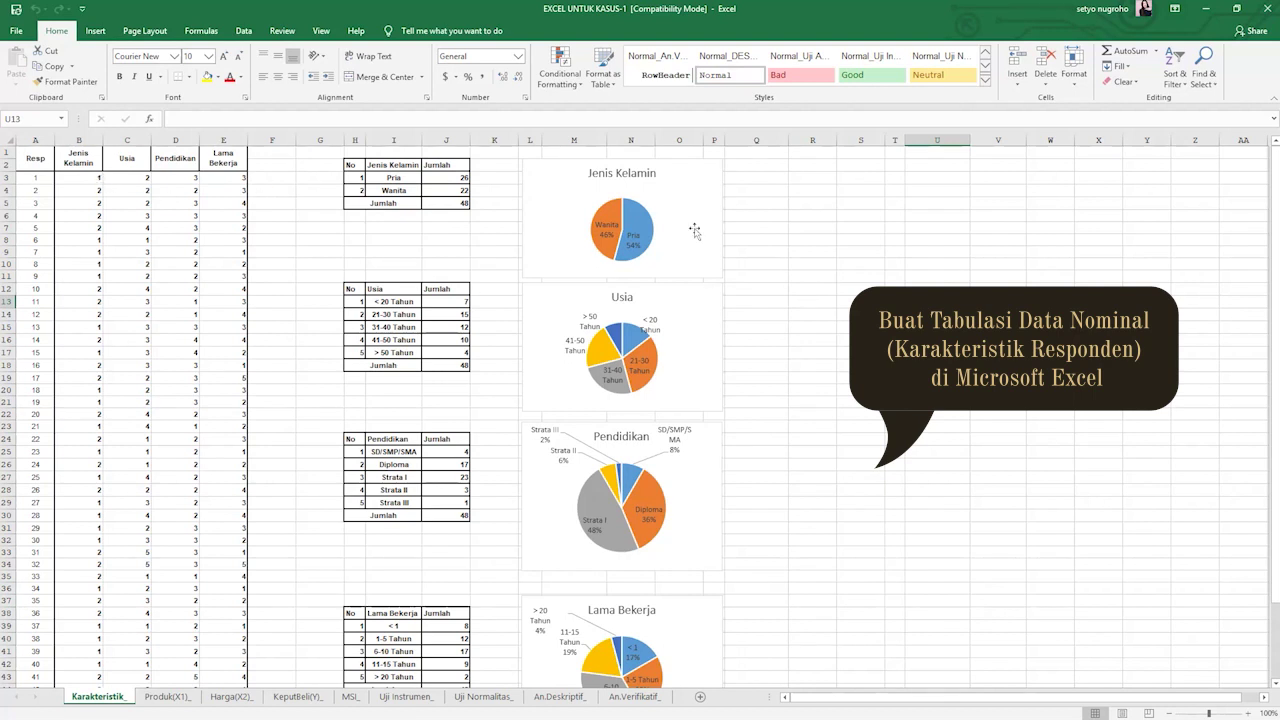
Examine the Karakteristik sheet's respondent data, the COUNTIF formula for Pria, the summary tables and the pie charts.
{"action": "scroll", "coordinate": [694, 231], "scroll_direction": "down", "scroll_amount": 3}
{"action": "scroll", "coordinate": [694, 231], "scroll_direction": "up", "scroll_amount": 3}
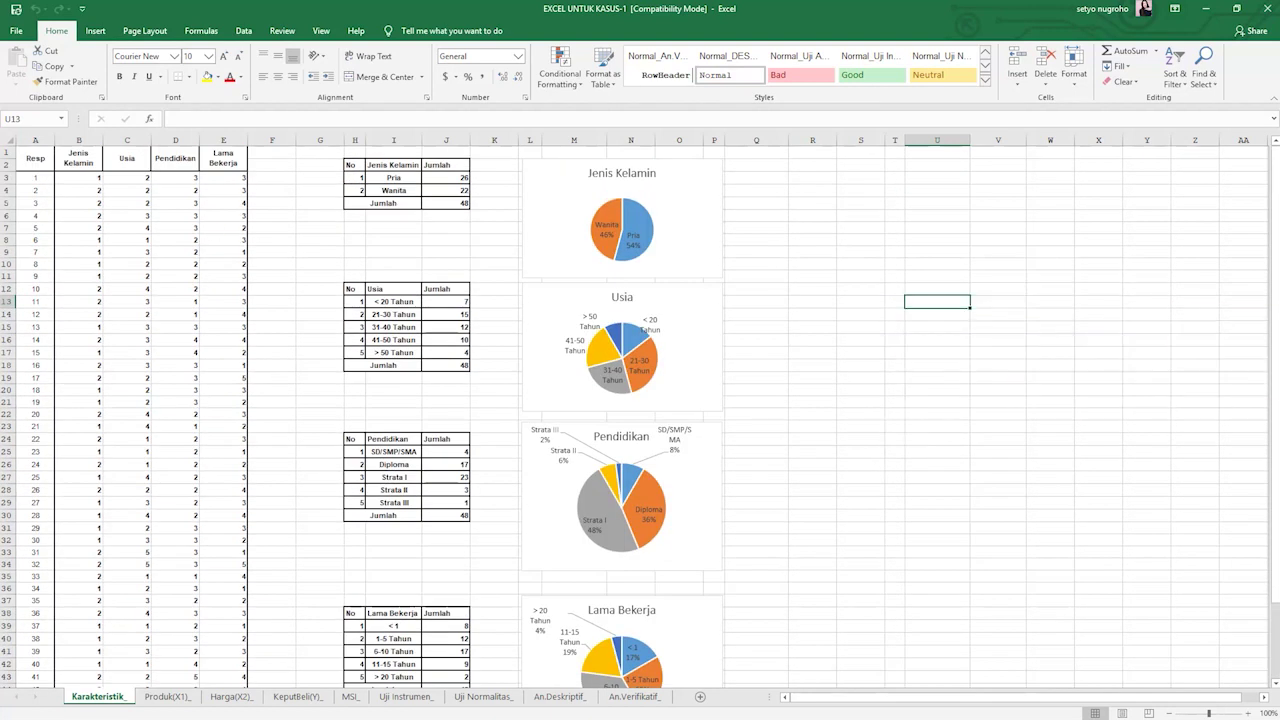
{"action": "left_click", "coordinate": [394, 178]}
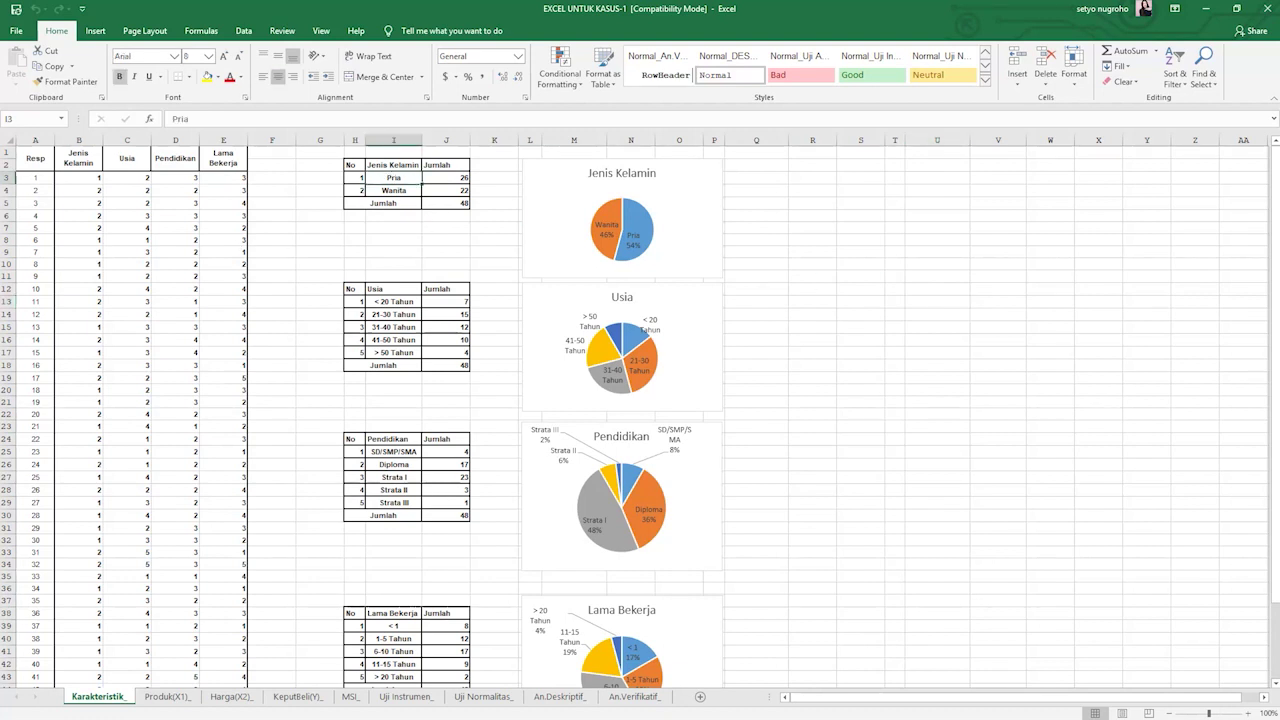
{"action": "left_click", "coordinate": [448, 178]}
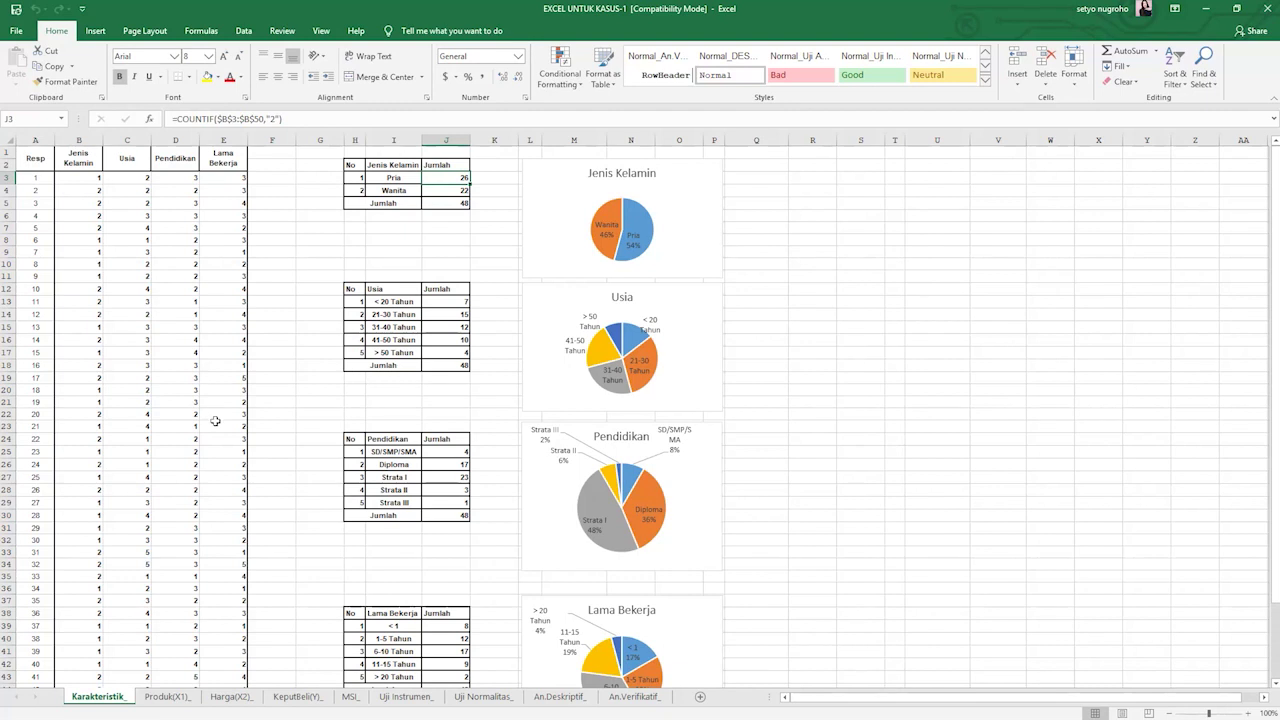
{"action": "scroll", "coordinate": [215, 421], "scroll_direction": "down", "scroll_amount": 3}
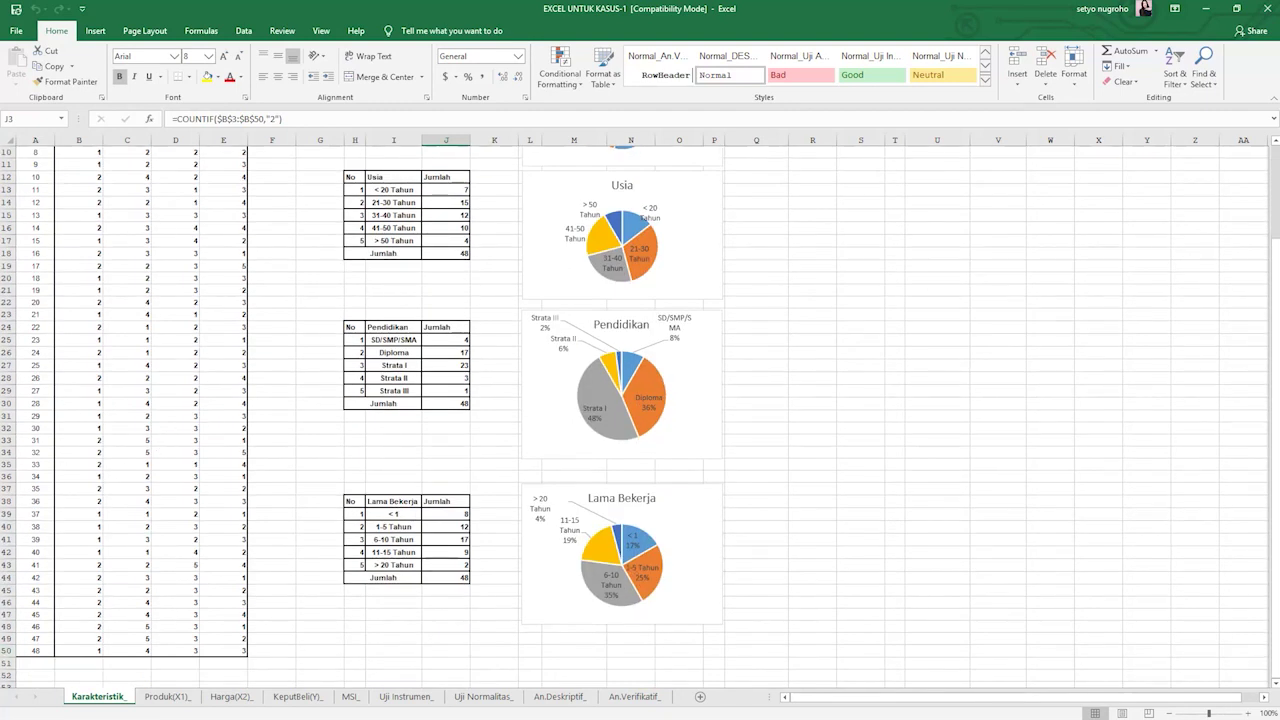
{"action": "scroll", "coordinate": [263, 245], "scroll_direction": "up", "scroll_amount": 3}
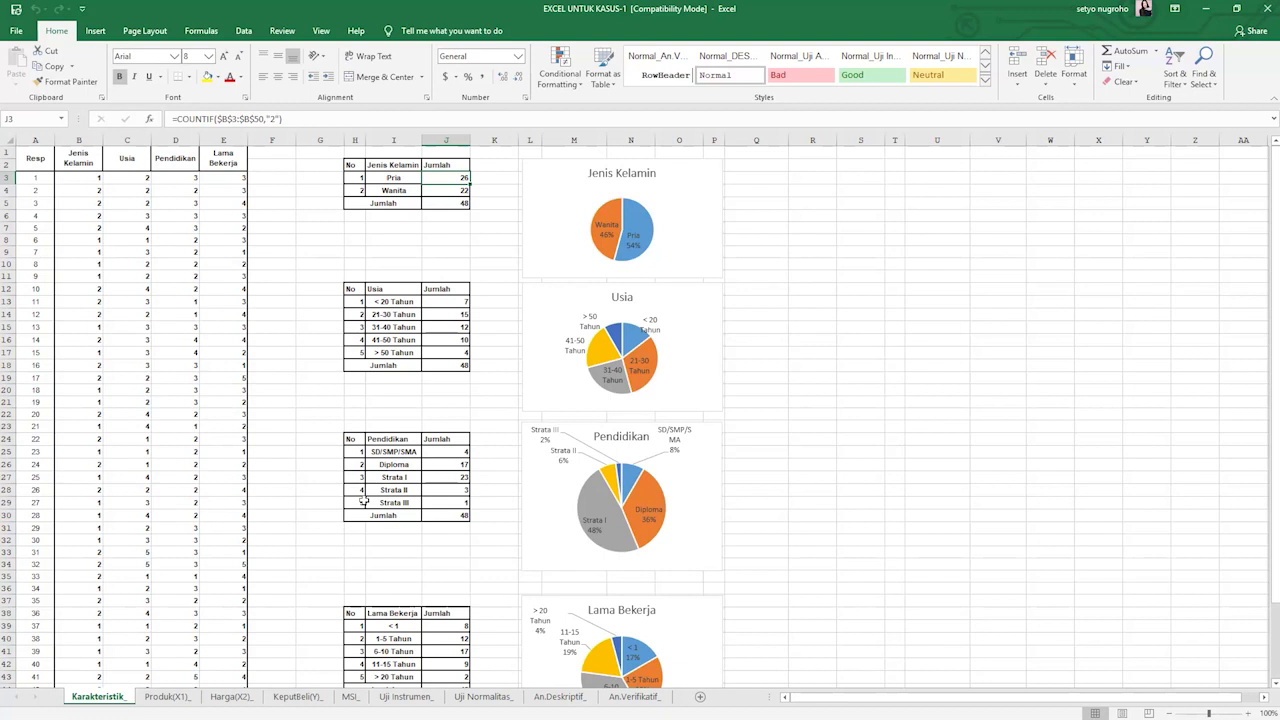
{"action": "scroll", "coordinate": [363, 502], "scroll_direction": "down", "scroll_amount": 1}
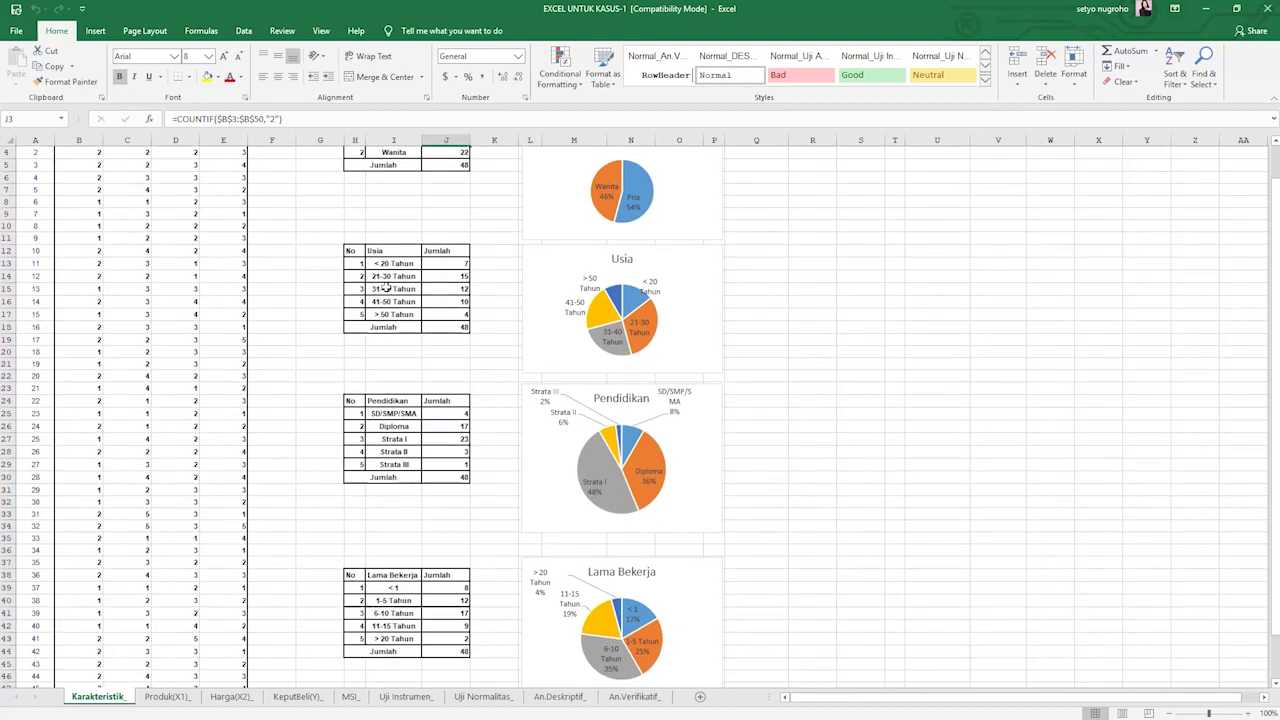
{"action": "scroll", "coordinate": [385, 288], "scroll_direction": "up", "scroll_amount": 1}
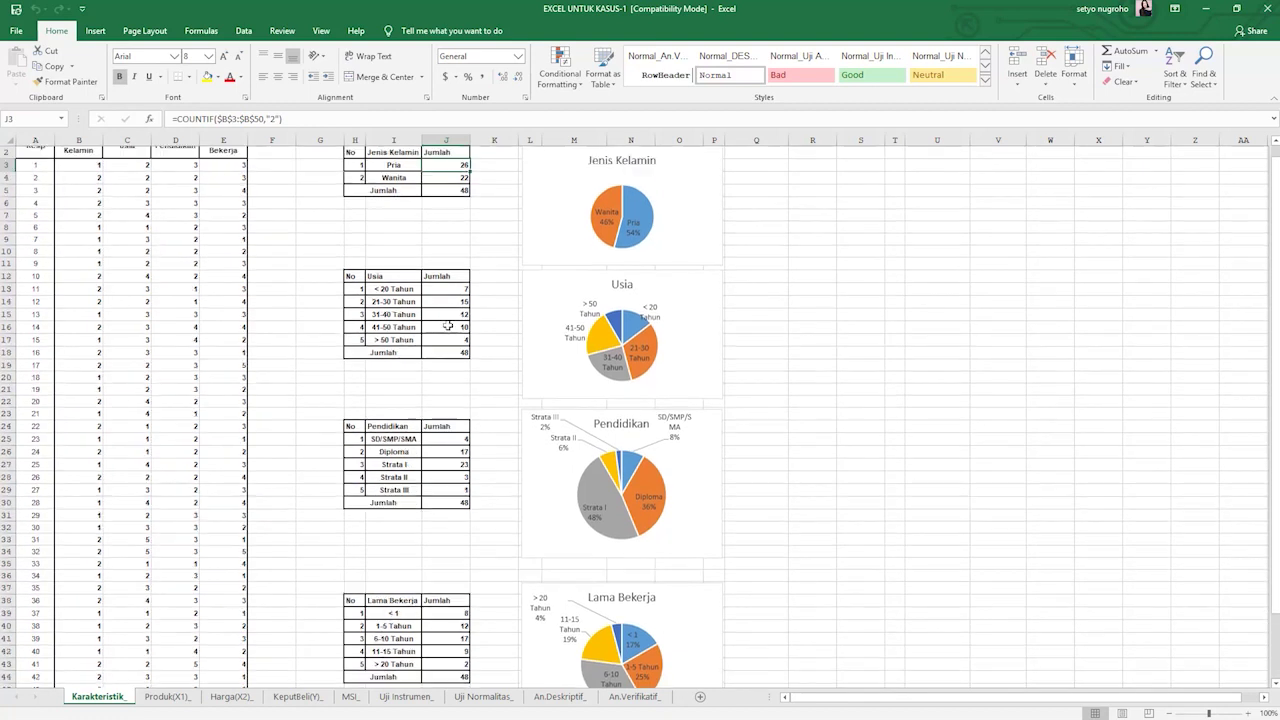
{"action": "left_click", "coordinate": [650, 209]}
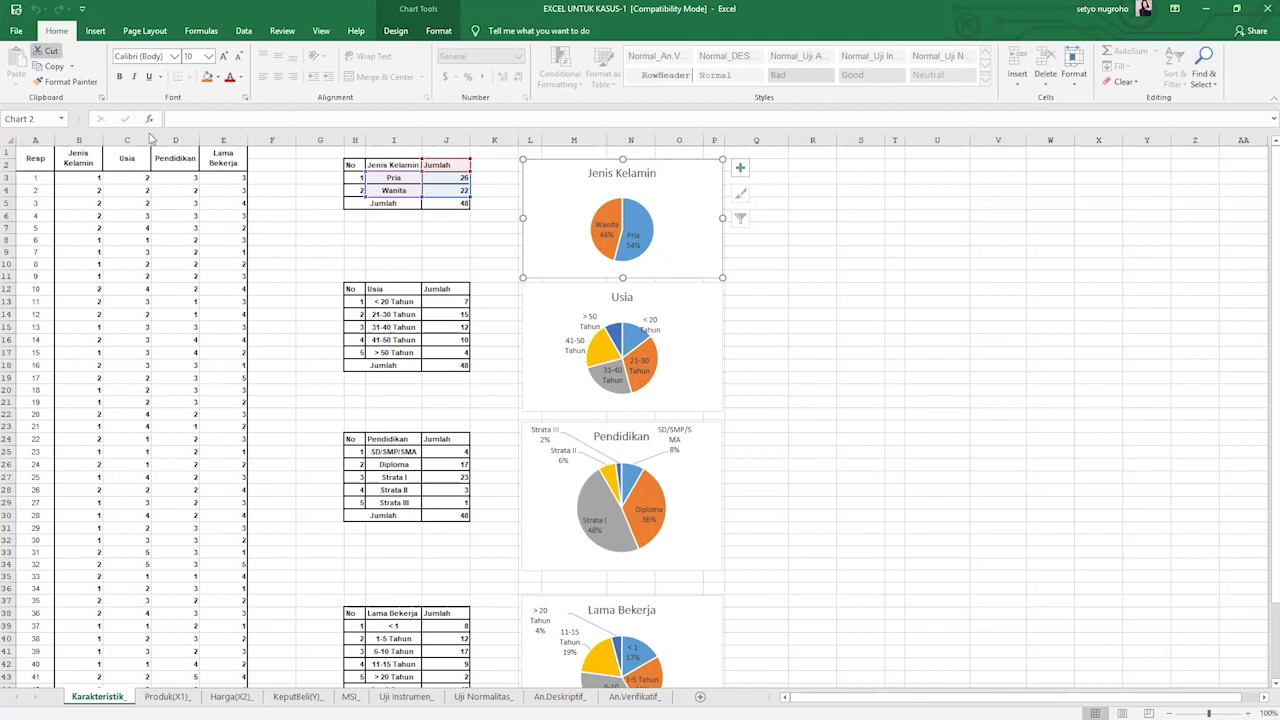
Add a new worksheet, narrow column A and enter the header "Responden" in A1.
{"action": "left_click", "coordinate": [698, 697]}
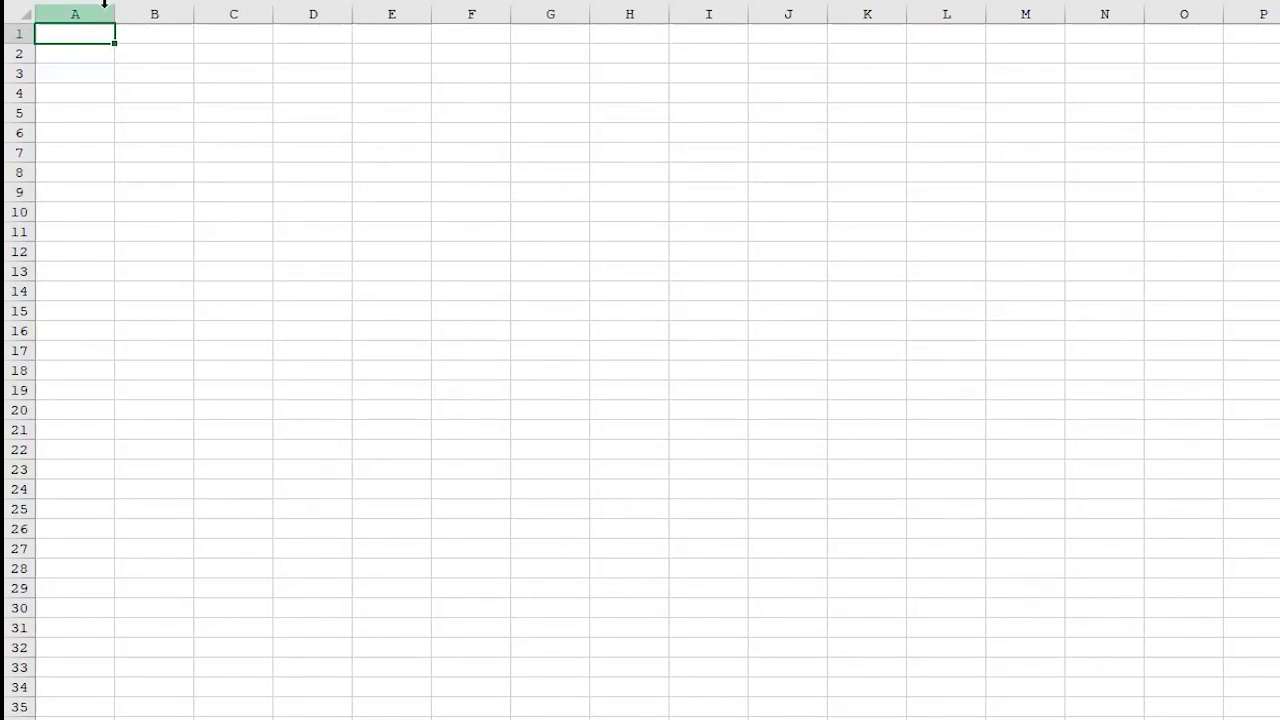
{"action": "left_click_drag", "start_coordinate": [64, 138], "coordinate": [65, 138]}
{"action": "left_click_drag", "start_coordinate": [116, 10], "coordinate": [97, 11]}
{"action": "type", "text": "Res"}
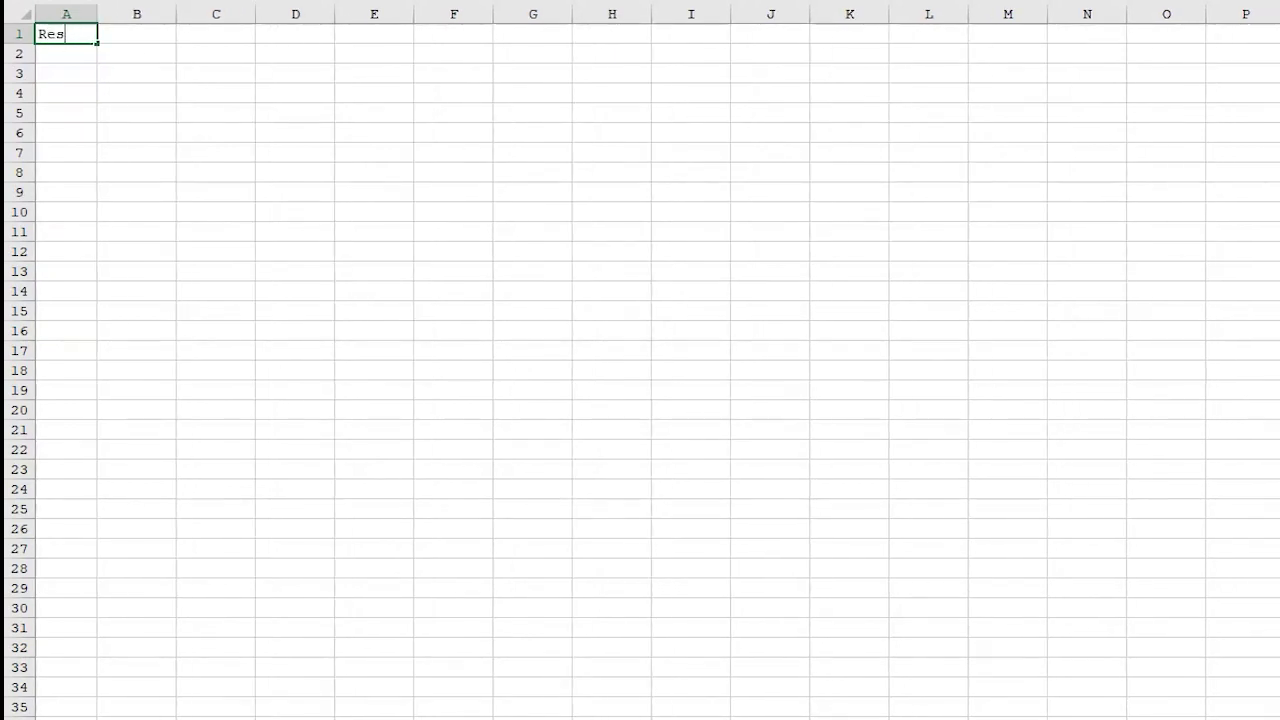
{"action": "type", "text": "ponden"}
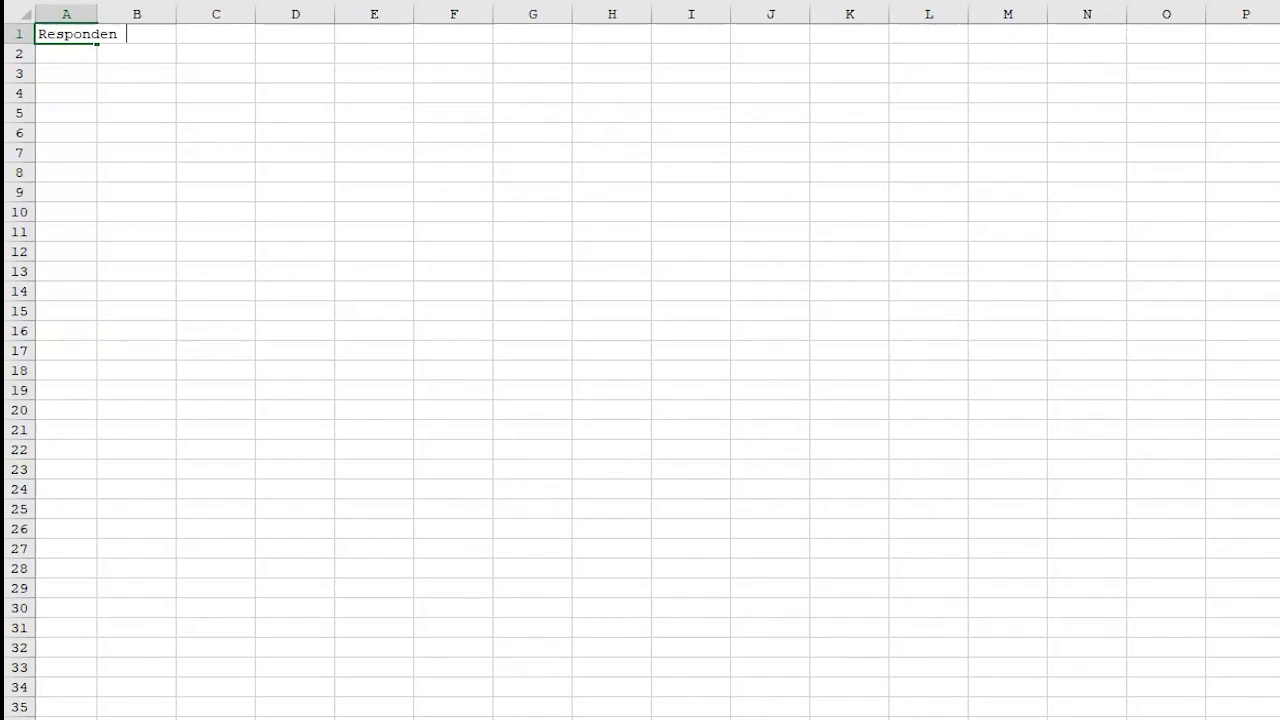
Enter the headers "Jenis kelamin" in B1 and "Usia" in C1.
{"action": "left_click", "coordinate": [136, 34]}
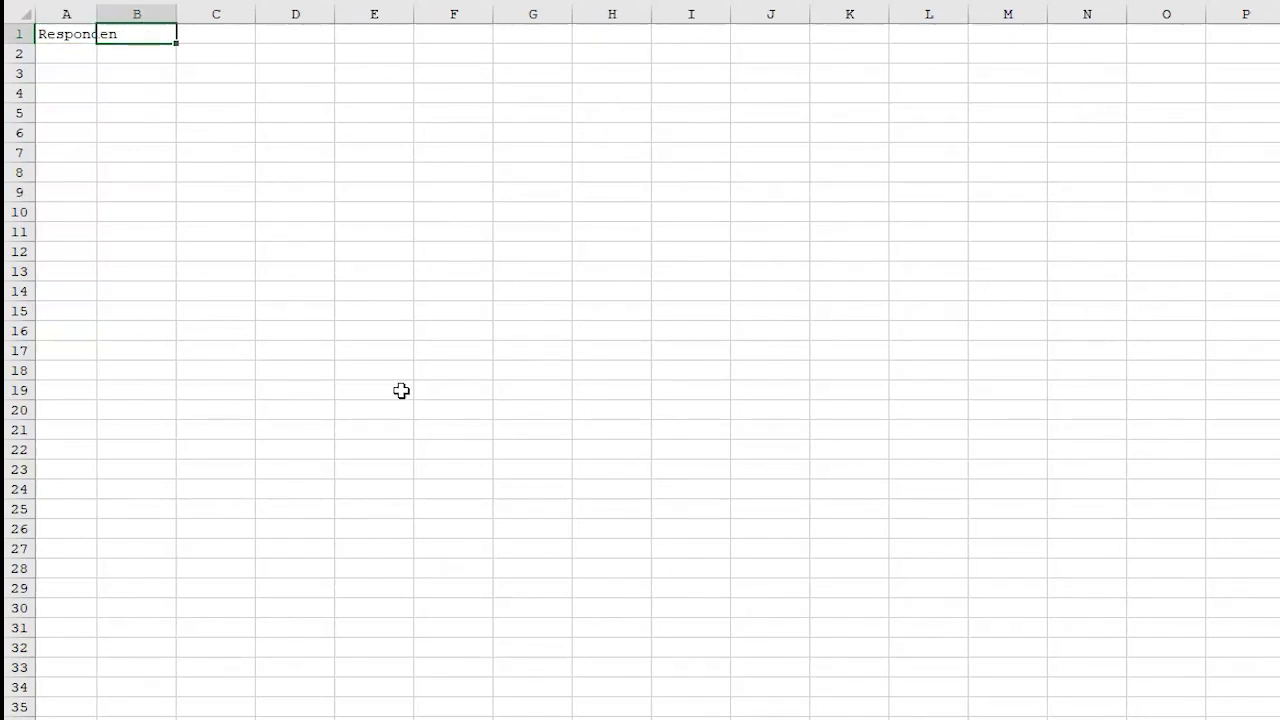
{"action": "type", "text": "Jenis kelamin"}
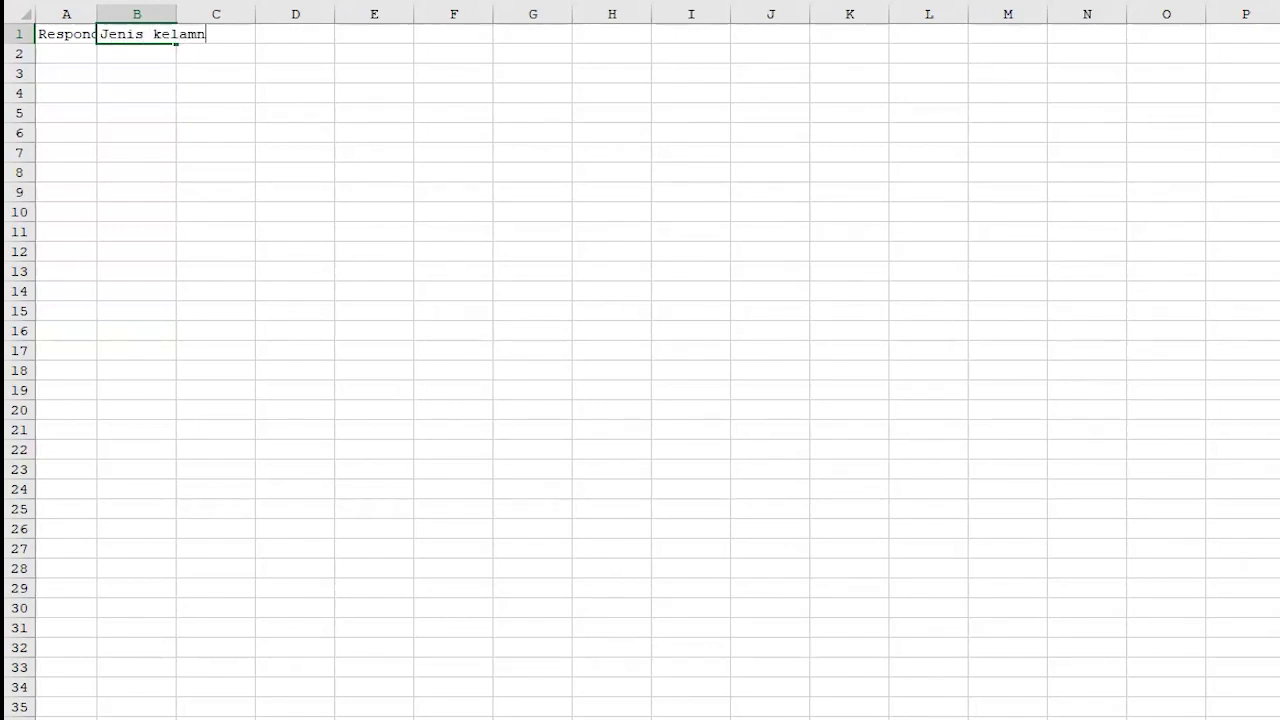
{"action": "key", "text": "Tab"}
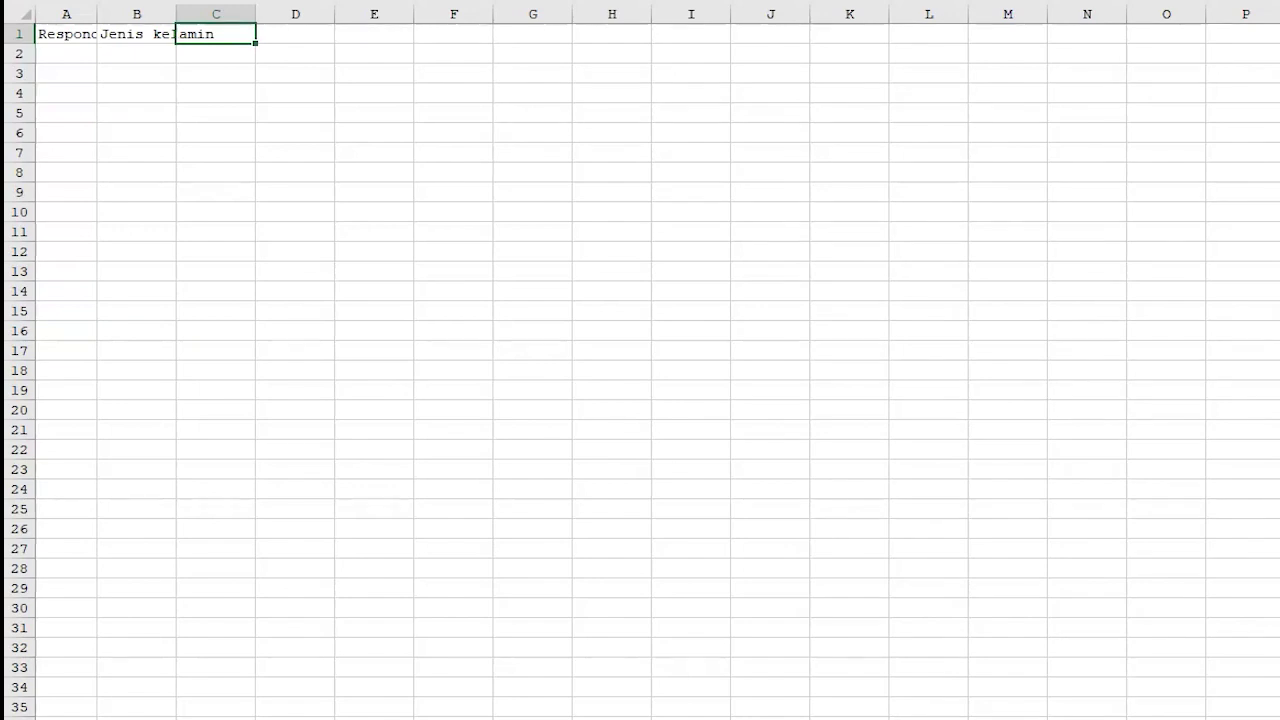
{"action": "type", "text": "Usia"}
{"action": "key", "text": "Tab"}
Enter the headers "Pendidikan" in D1 and "Lama Bekerja" in E1.
{"action": "type", "text": "Lama"}
{"action": "key", "text": "BackSpace"}
{"action": "key", "text": "BackSpace"}
{"action": "key", "text": "BackSpace"}
{"action": "key", "text": "BackSpace"}
{"action": "type", "text": "Pendidikan"}
{"action": "key", "text": "Tab"}
{"action": "type", "text": "Lama Bekerja"}
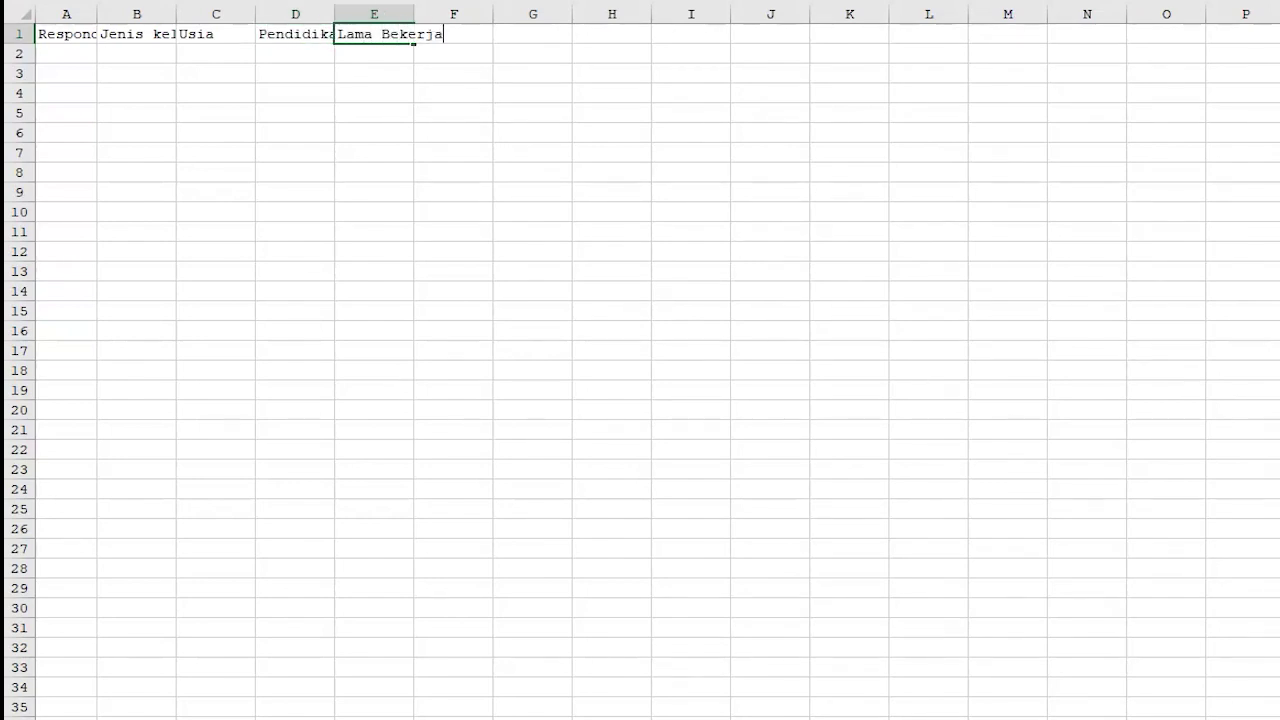
{"action": "key", "text": "Down"}
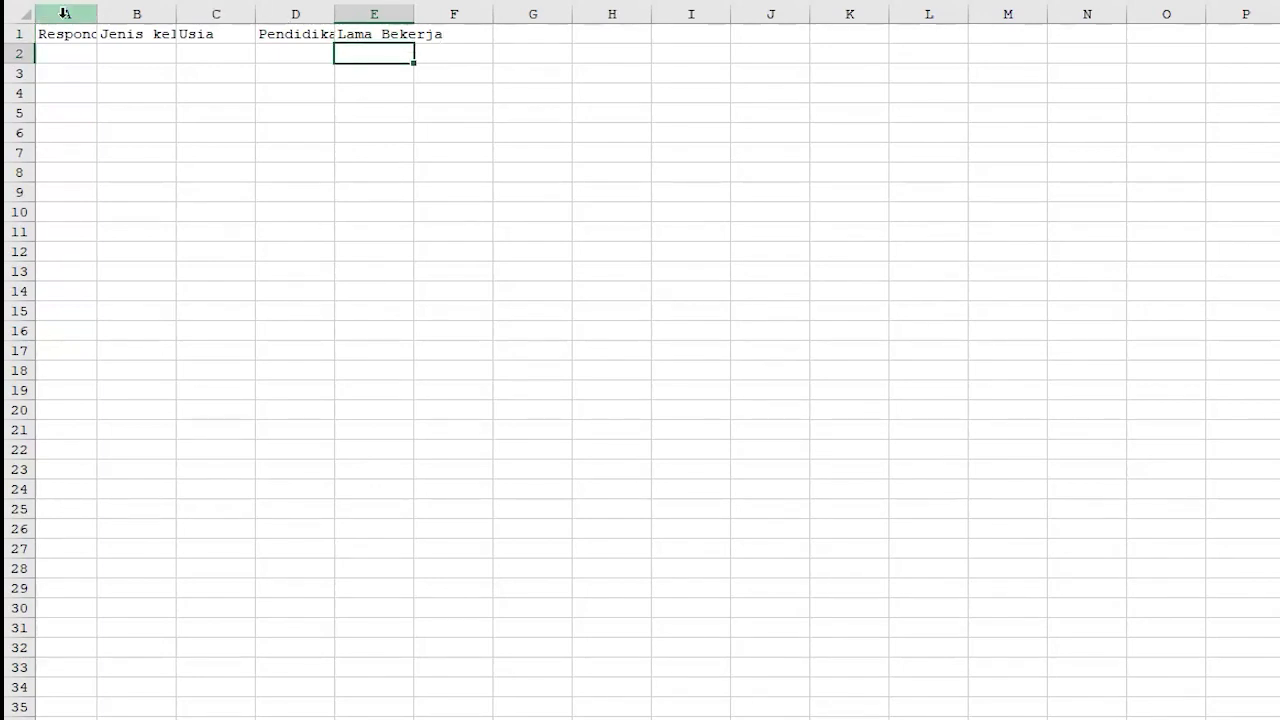
Autofit the widths of columns A, B, D and E to their header texts.
{"action": "left_click_drag", "start_coordinate": [60, 34], "coordinate": [385, 34]}
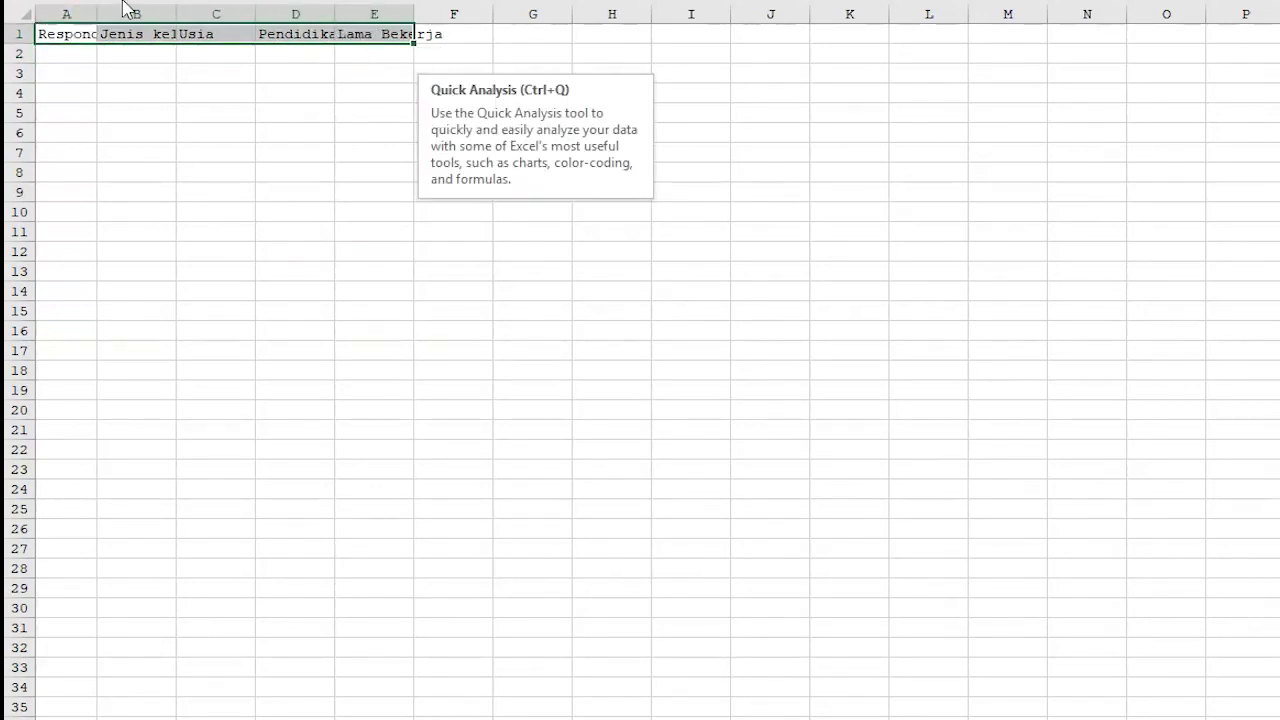
{"action": "double_click", "coordinate": [176, 12]}
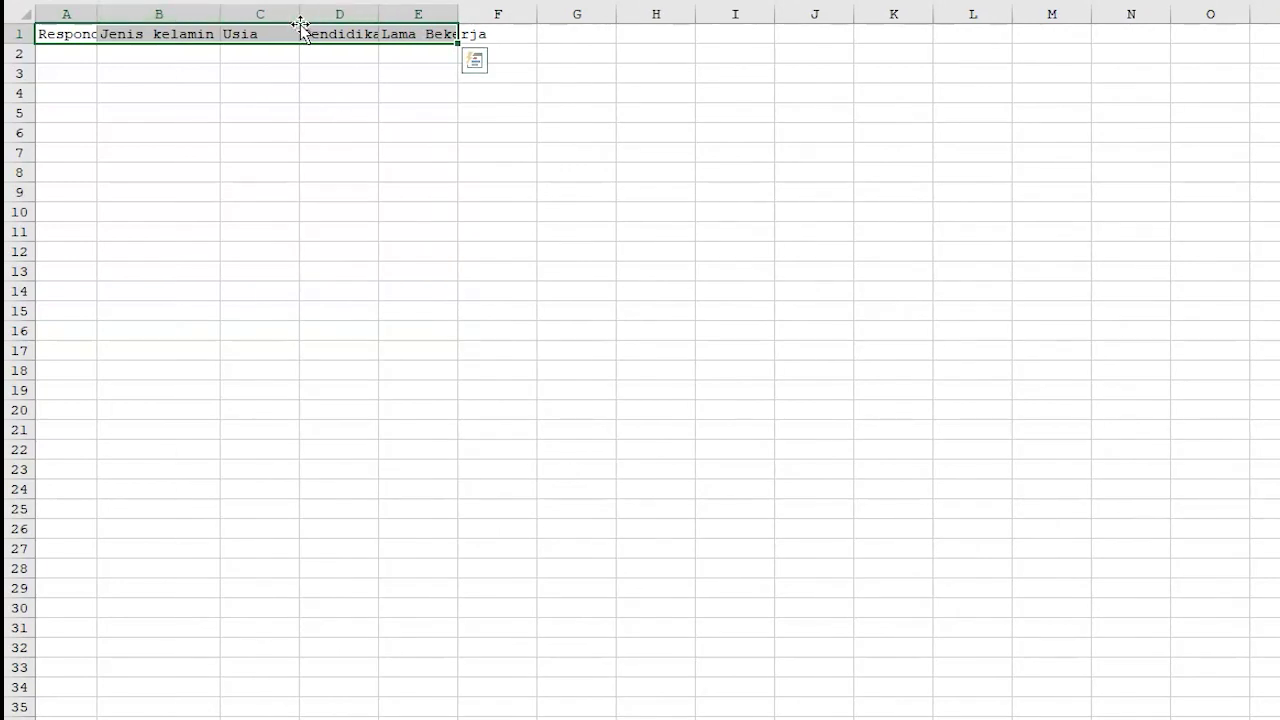
{"action": "double_click", "coordinate": [379, 12]}
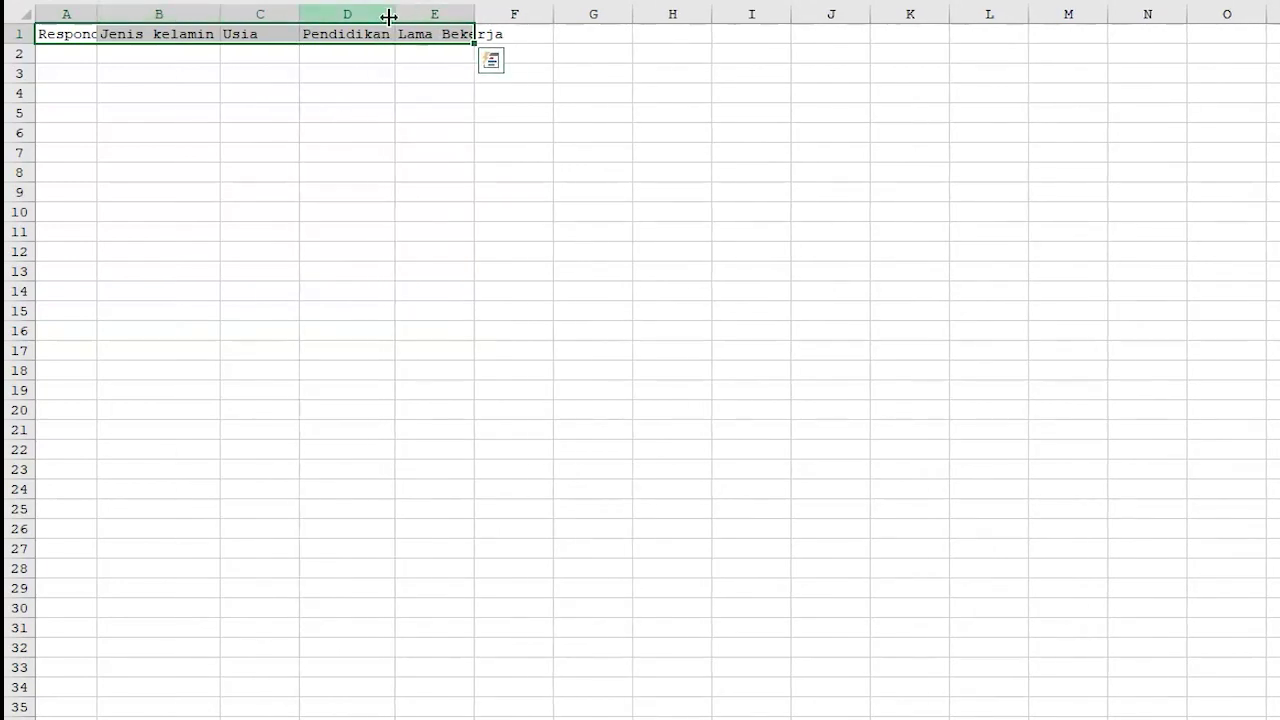
{"action": "double_click", "coordinate": [473, 10]}
{"action": "left_click", "coordinate": [817, 66]}
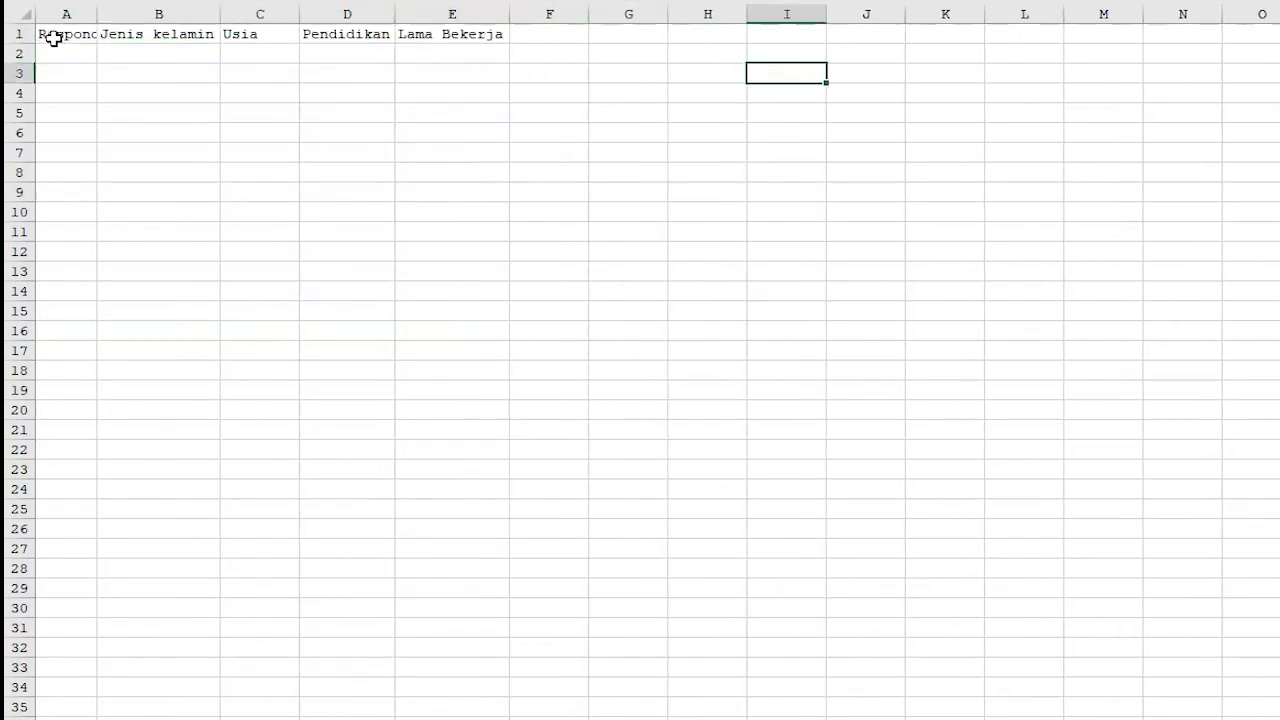
{"action": "double_click", "coordinate": [97, 10]}
Number the respondents from 1 to 48 in the Responden column, starting at A2 and filling the series down.
{"action": "left_click", "coordinate": [85, 52]}
{"action": "type", "text": "1"}
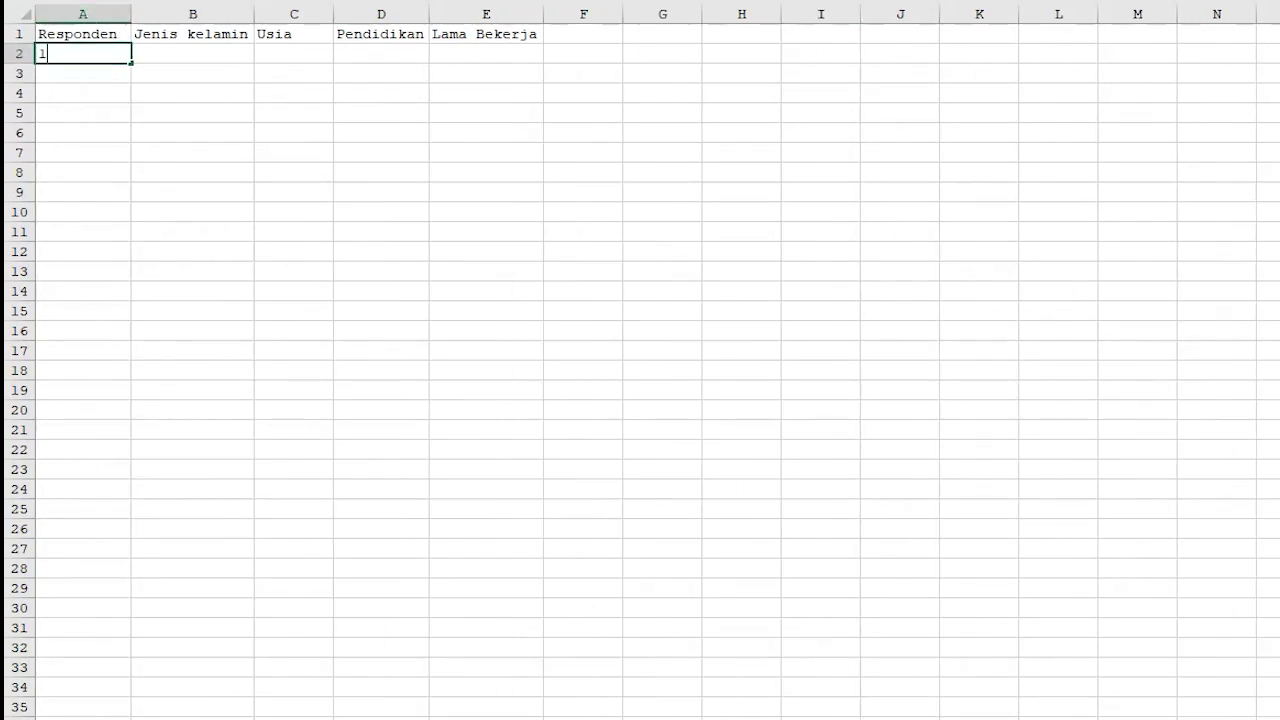
{"action": "key", "text": "Return"}
{"action": "type", "text": "2"}
{"action": "key", "text": "Return"}
{"action": "type", "text": "3"}
{"action": "key", "text": "Return"}
{"action": "left_click_drag", "start_coordinate": [86, 52], "coordinate": [100, 719]}
{"action": "scroll", "coordinate": [314, 434], "scroll_direction": "up", "scroll_amount": 2}
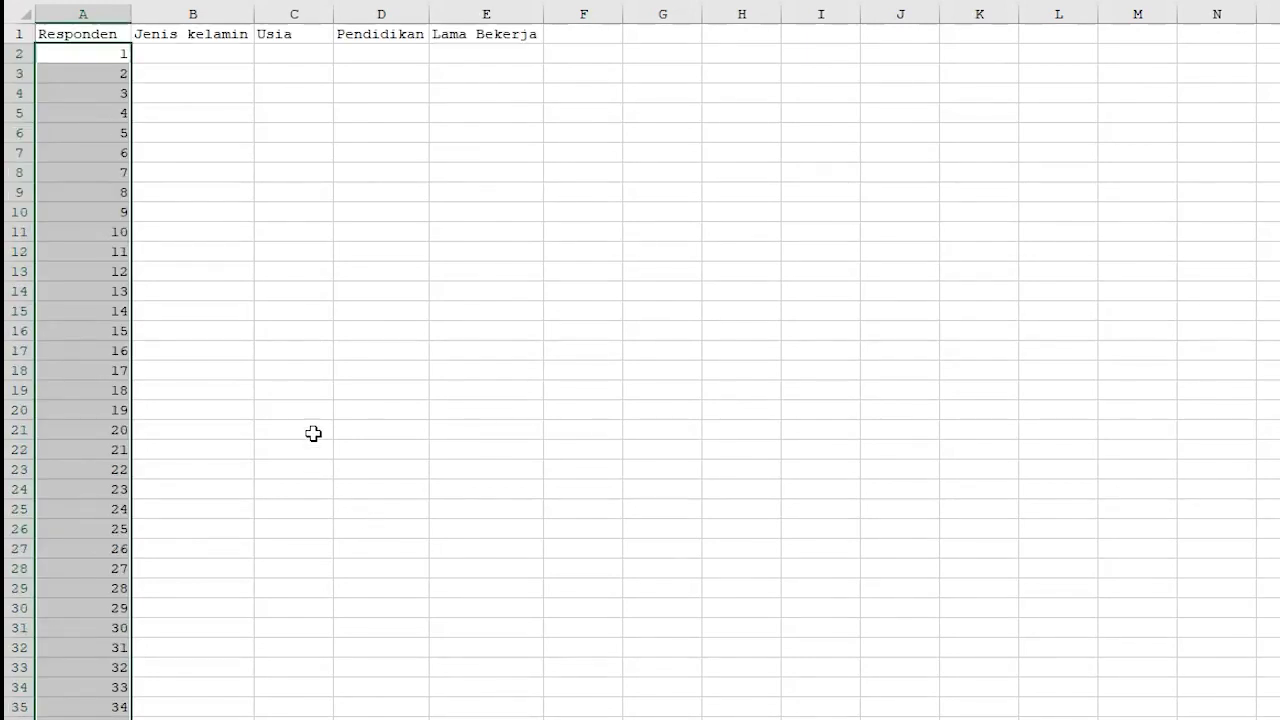
Centre the respondent numbers in column A and select cell B2.
{"action": "key", "text": "alt+h"}
{"action": "key", "text": "a"}
{"action": "key", "text": "c"}
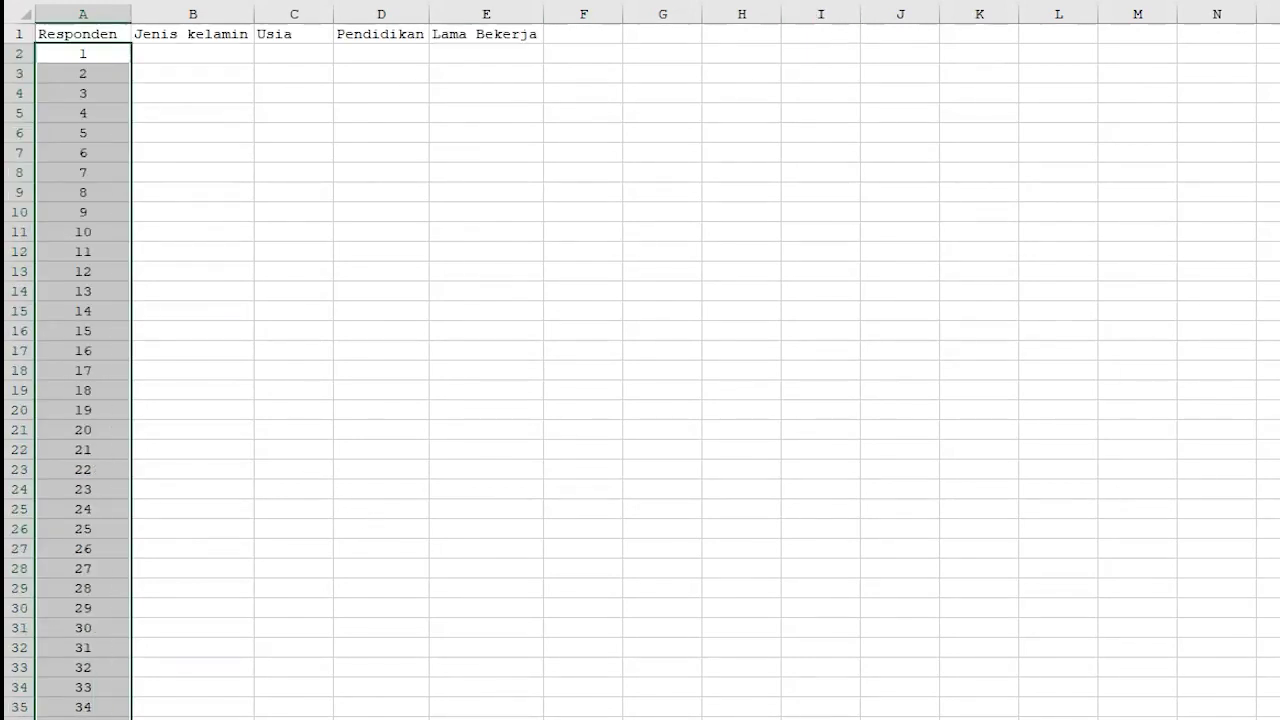
{"action": "left_click", "coordinate": [372, 132]}
{"action": "left_click", "coordinate": [192, 53]}
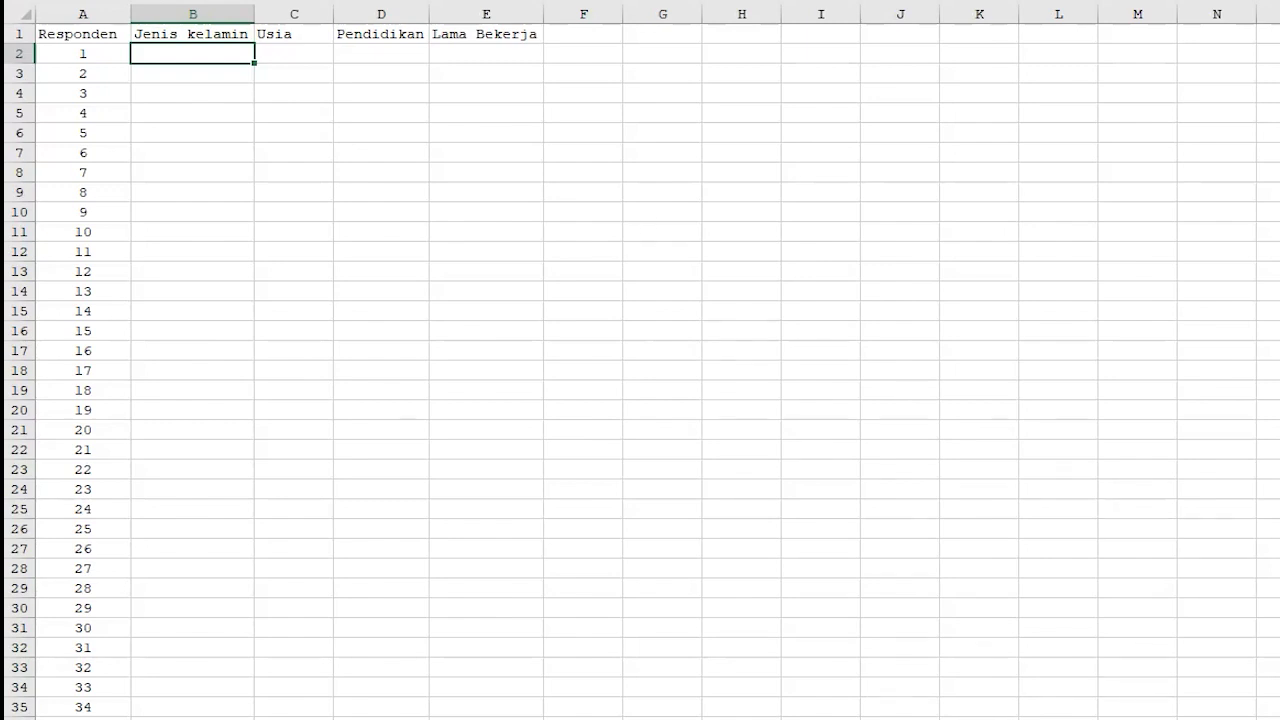
Switch to Word and examine the numbered answer options for respondent characteristics in the Questioner Sample document.
{"action": "key", "text": "super"}
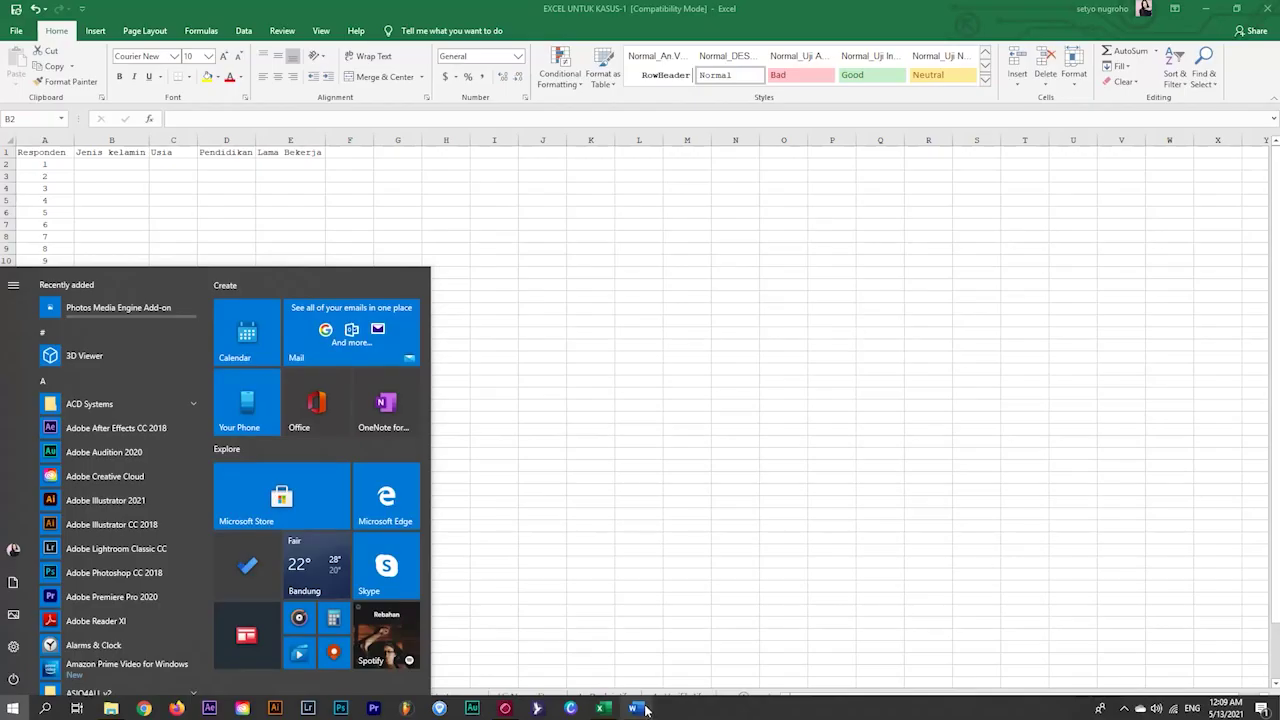
{"action": "left_click", "coordinate": [634, 716]}
{"action": "scroll", "coordinate": [1155, 250], "scroll_direction": "up", "scroll_amount": 3}
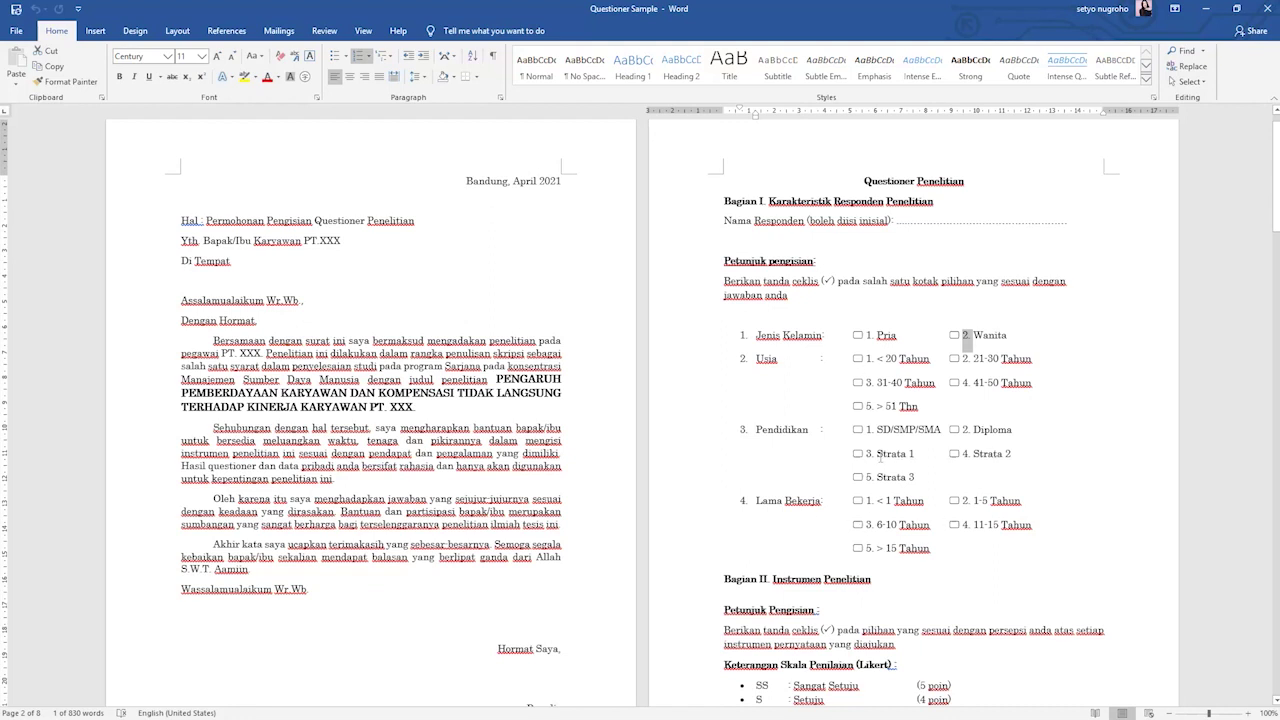
{"action": "left_click", "coordinate": [1236, 8]}
{"action": "left_click_drag", "start_coordinate": [828, 79], "coordinate": [1050, 88]}
{"action": "scroll", "coordinate": [1132, 388], "scroll_direction": "down", "scroll_amount": 15}
{"action": "scroll", "coordinate": [1132, 388], "scroll_direction": "up", "scroll_amount": 1}
Back in Excel, enter respondent 1's answer codes 1, 2, 3 and 2 in cells B2 to E2.
{"action": "left_click", "coordinate": [131, 168]}
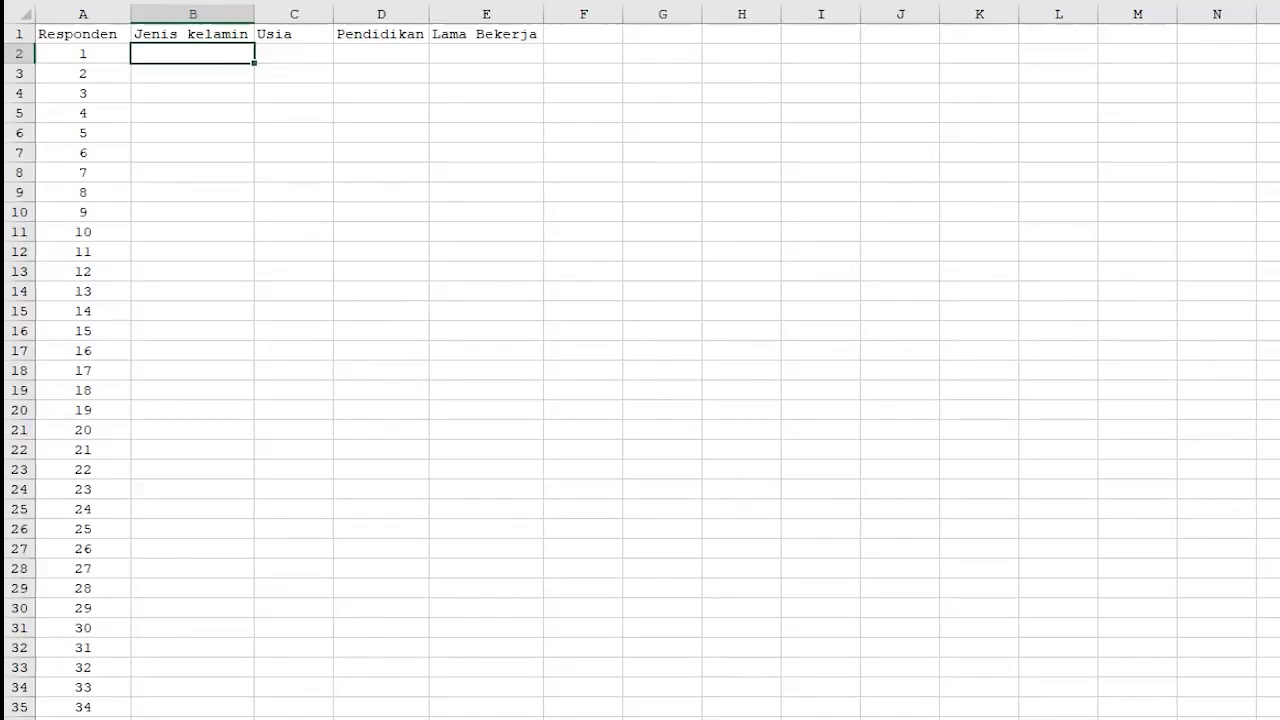
{"action": "type", "text": "1"}
{"action": "left_click", "coordinate": [280, 60]}
{"action": "type", "text": "2"}
{"action": "key", "text": "Tab"}
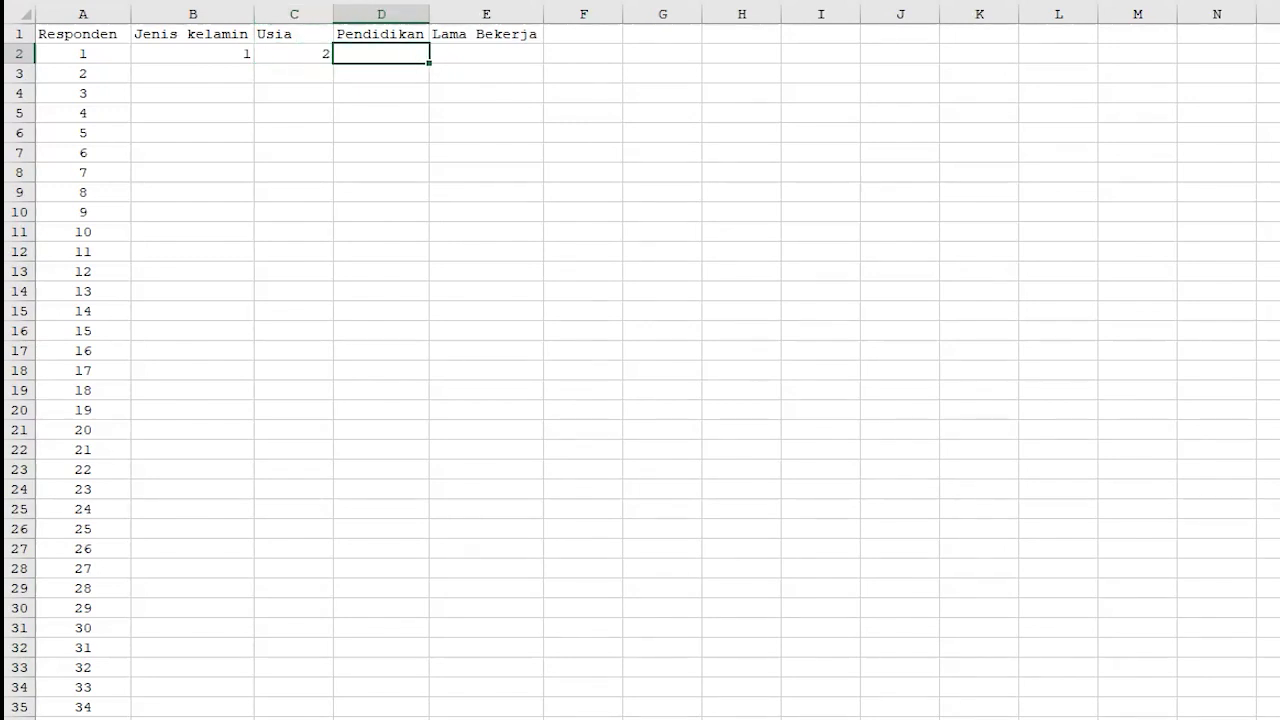
{"action": "type", "text": "3"}
{"action": "key", "text": "Tab"}
{"action": "type", "text": "2"}
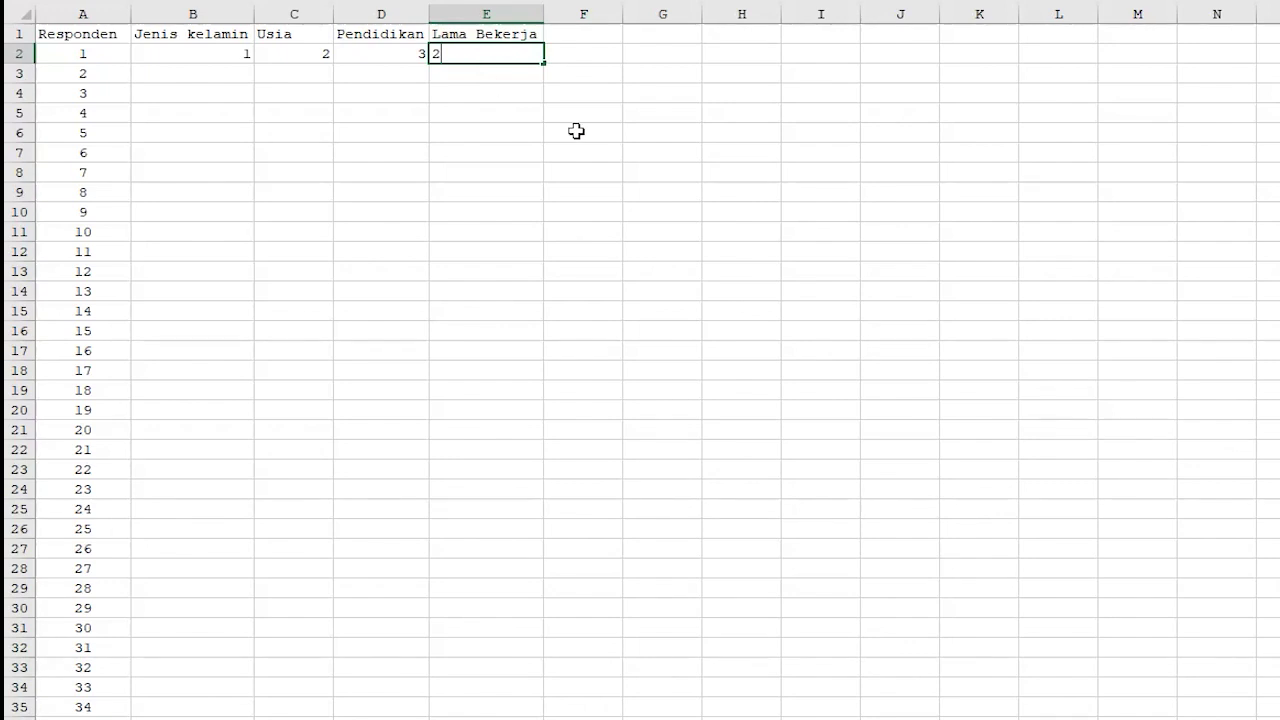
{"action": "left_click", "coordinate": [662, 152]}
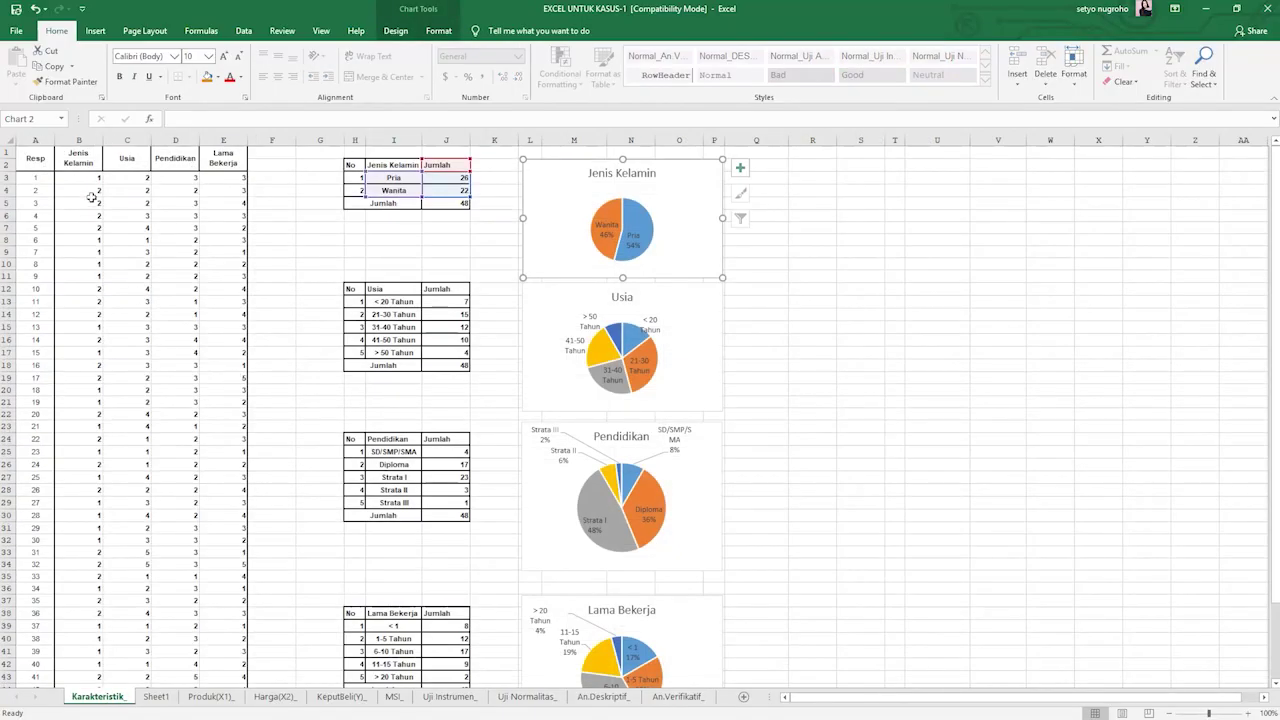
Copy the respondents' answer codes in B3:E50 of the Karakteristik sheet.
{"action": "left_click", "coordinate": [94, 177]}
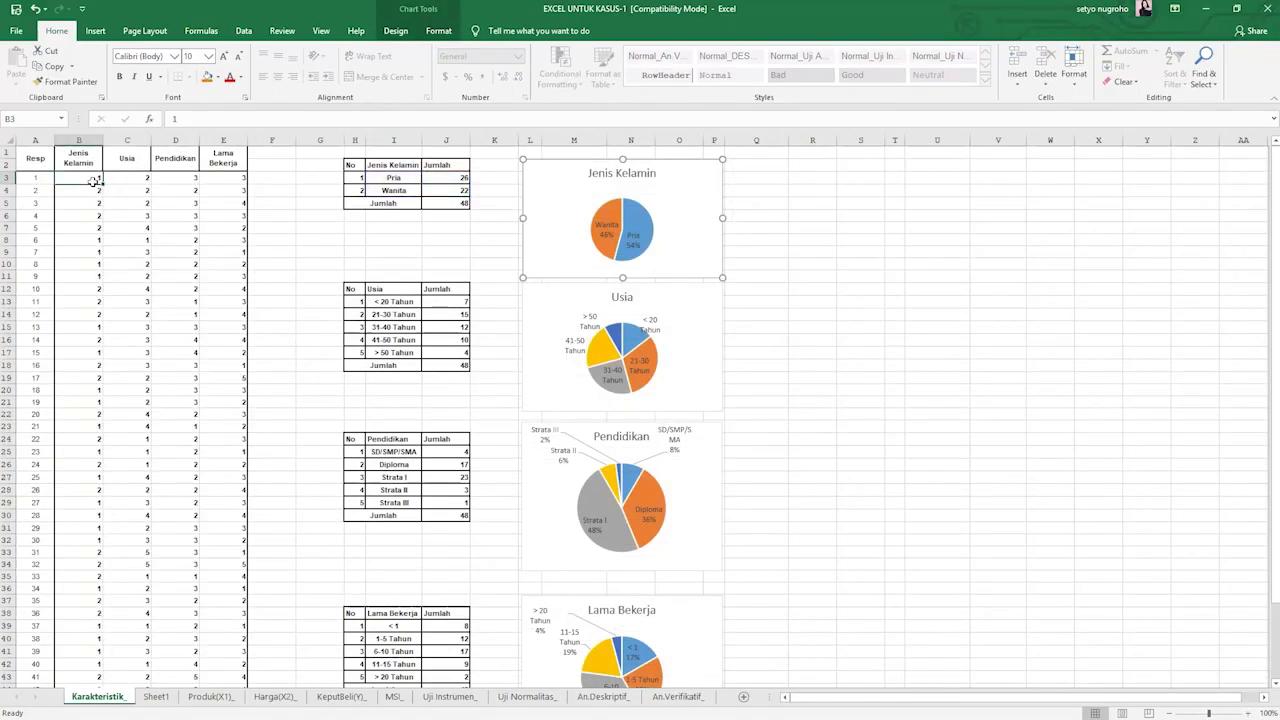
{"action": "scroll", "coordinate": [217, 394], "scroll_direction": "down", "scroll_amount": 6}
{"action": "key", "text": "ctrl+shift+Right"}
{"action": "key", "text": "ctrl+shift+Down"}
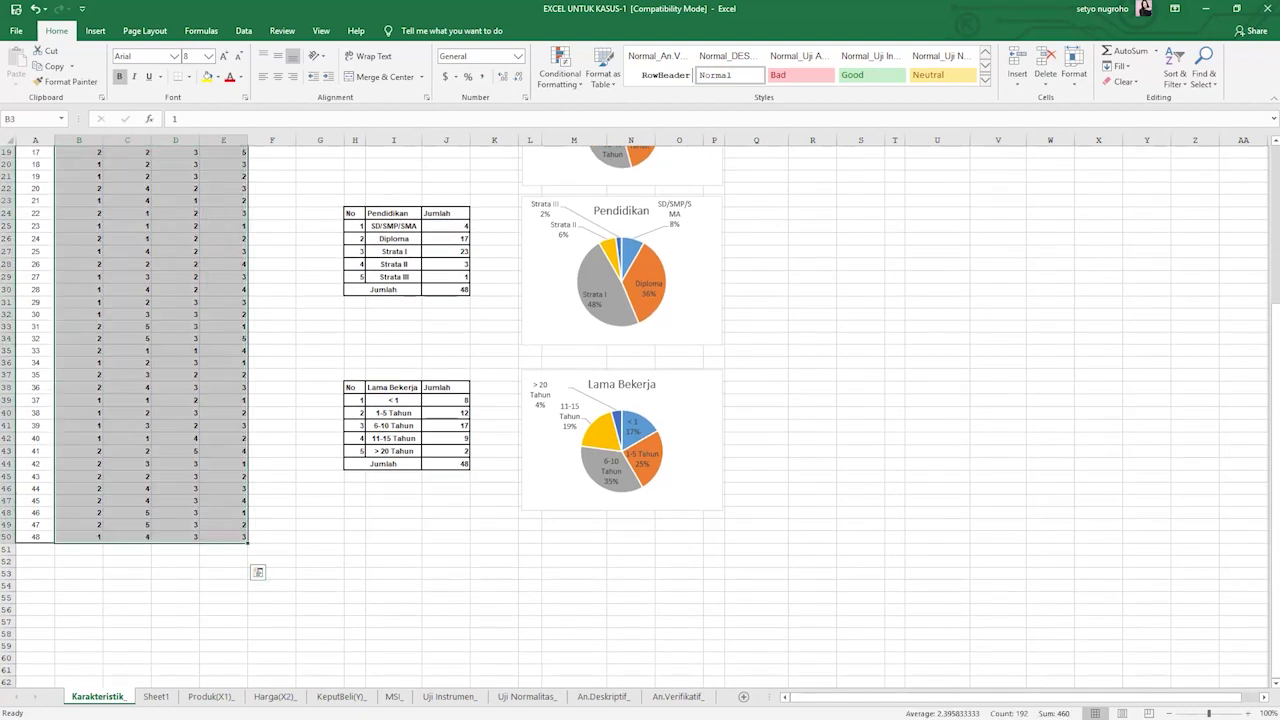
{"action": "key", "text": "ctrl+c"}
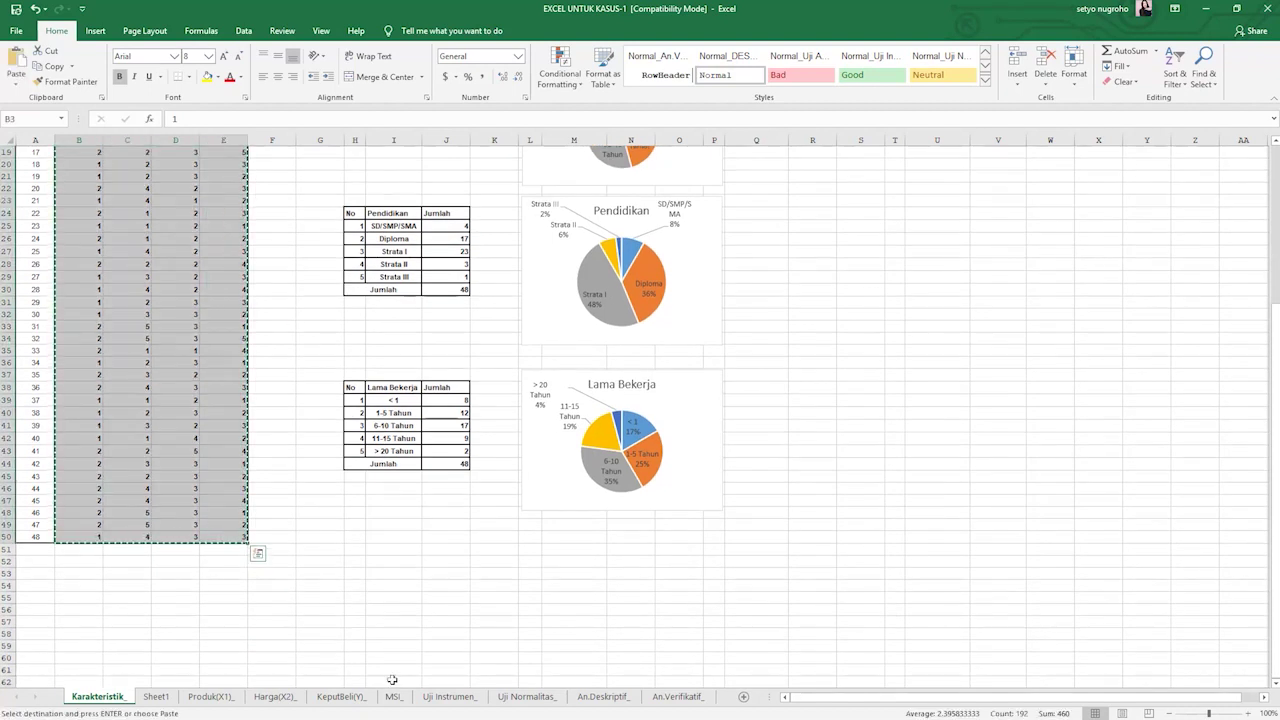
Paste the copied answer codes into Sheet1 starting at cell B2.
{"action": "left_click", "coordinate": [156, 696]}
{"action": "left_click", "coordinate": [111, 164]}
{"action": "scroll", "coordinate": [229, 331], "scroll_direction": "down", "scroll_amount": 6}
{"action": "scroll", "coordinate": [209, 291], "scroll_direction": "up", "scroll_amount": 6}
{"action": "key", "text": "ctrl+v"}
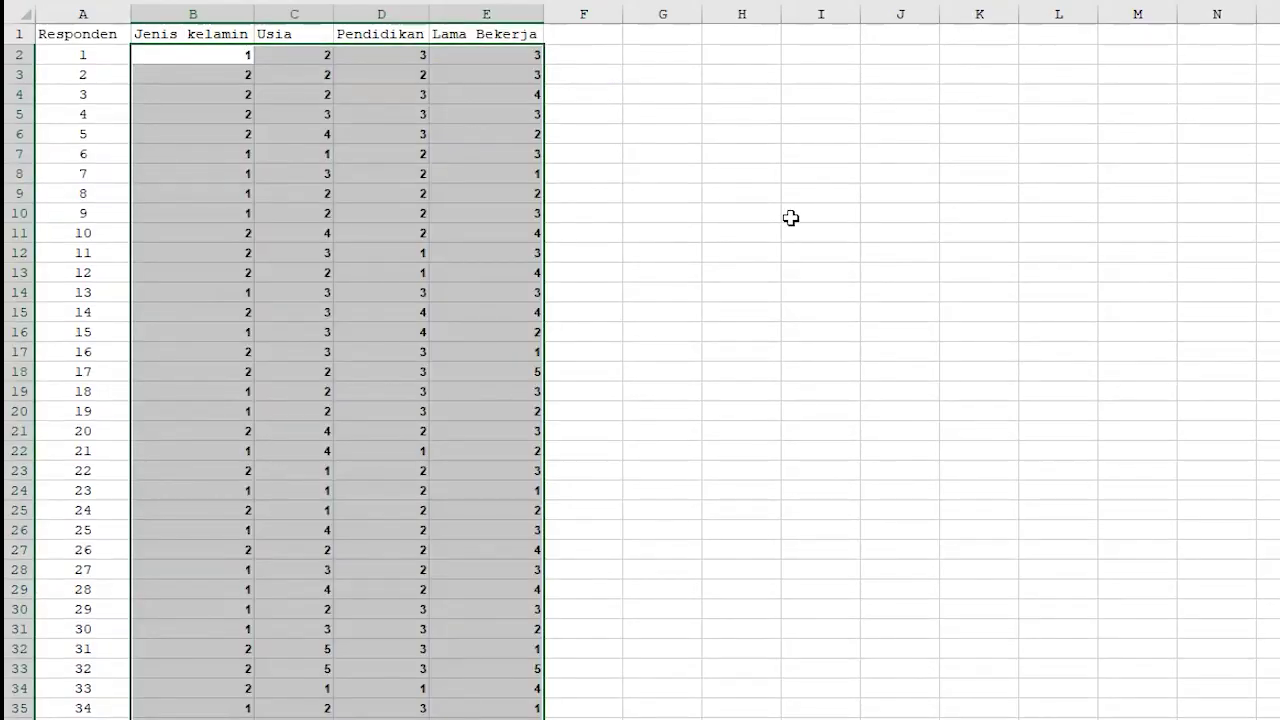
Apply all borders to the respondent table A1:E49 and bold its header row.
{"action": "left_click", "coordinate": [494, 260]}
{"action": "left_click", "coordinate": [83, 34]}
{"action": "scroll", "coordinate": [491, 680], "scroll_direction": "down", "scroll_amount": 5}
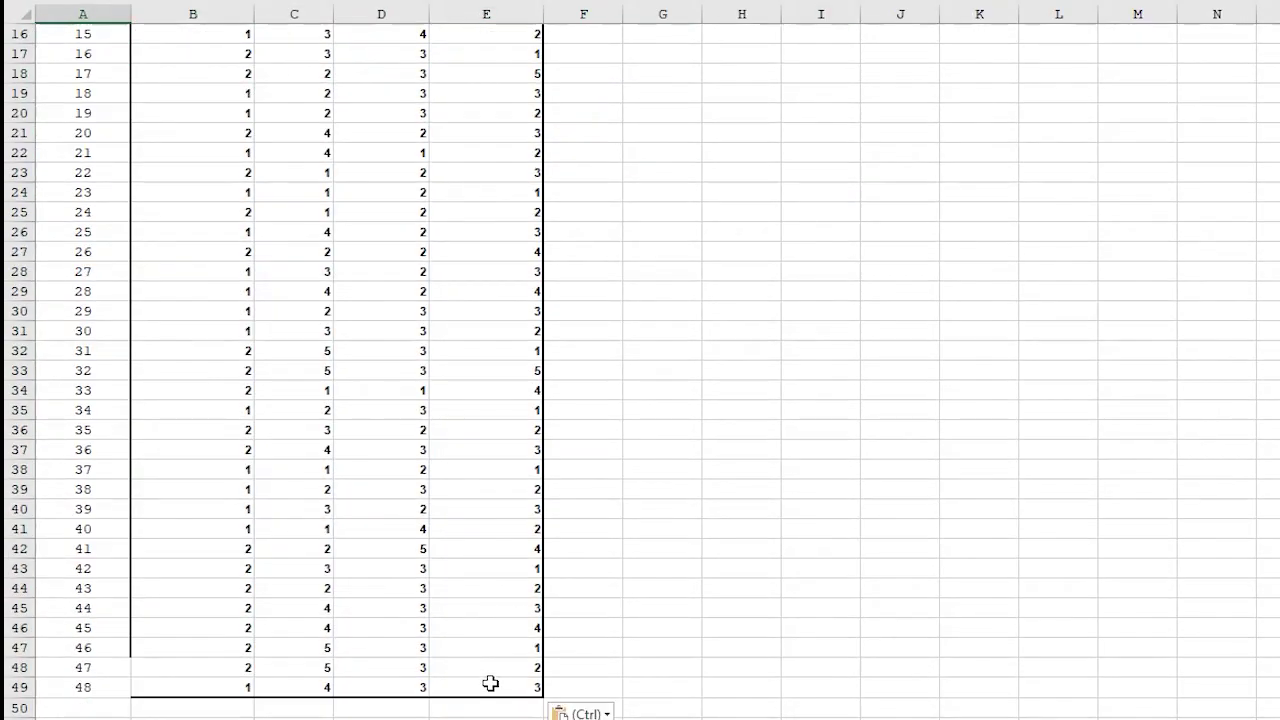
{"action": "left_click", "coordinate": [491, 680], "text": "shift"}
{"action": "scroll", "coordinate": [545, 342], "scroll_direction": "up", "scroll_amount": 5}
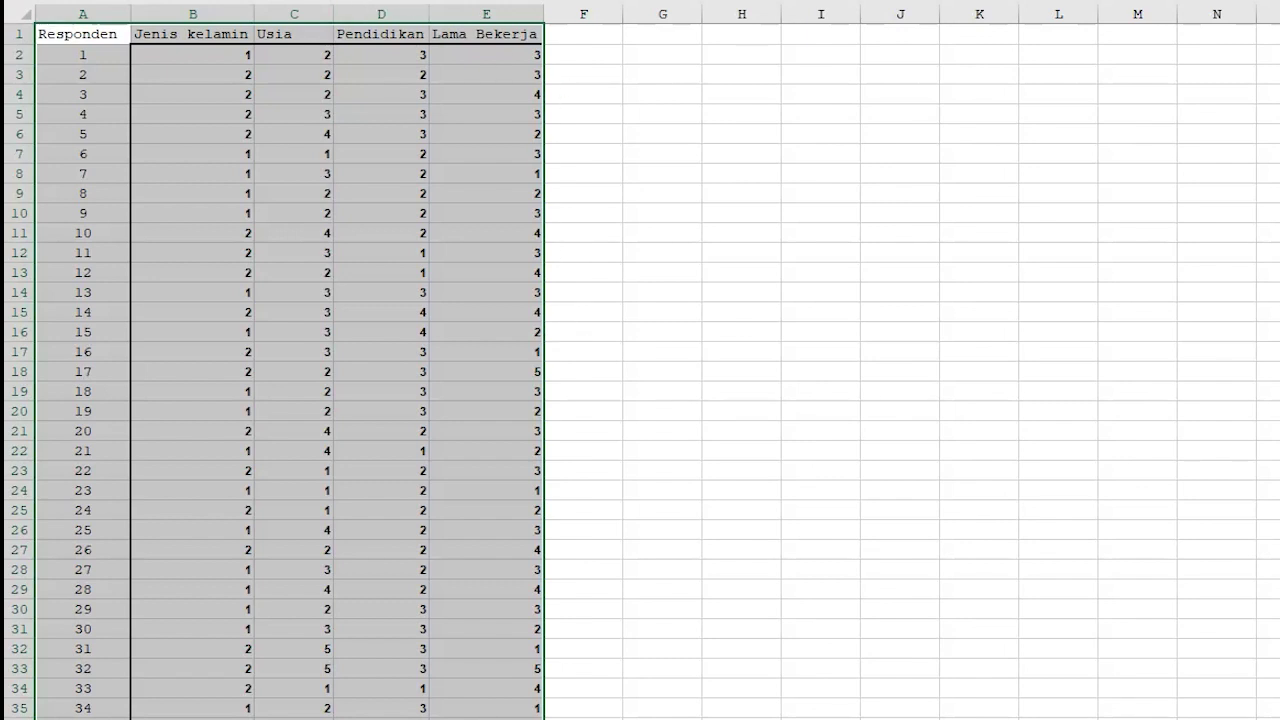
{"action": "left_click", "coordinate": [337, 97]}
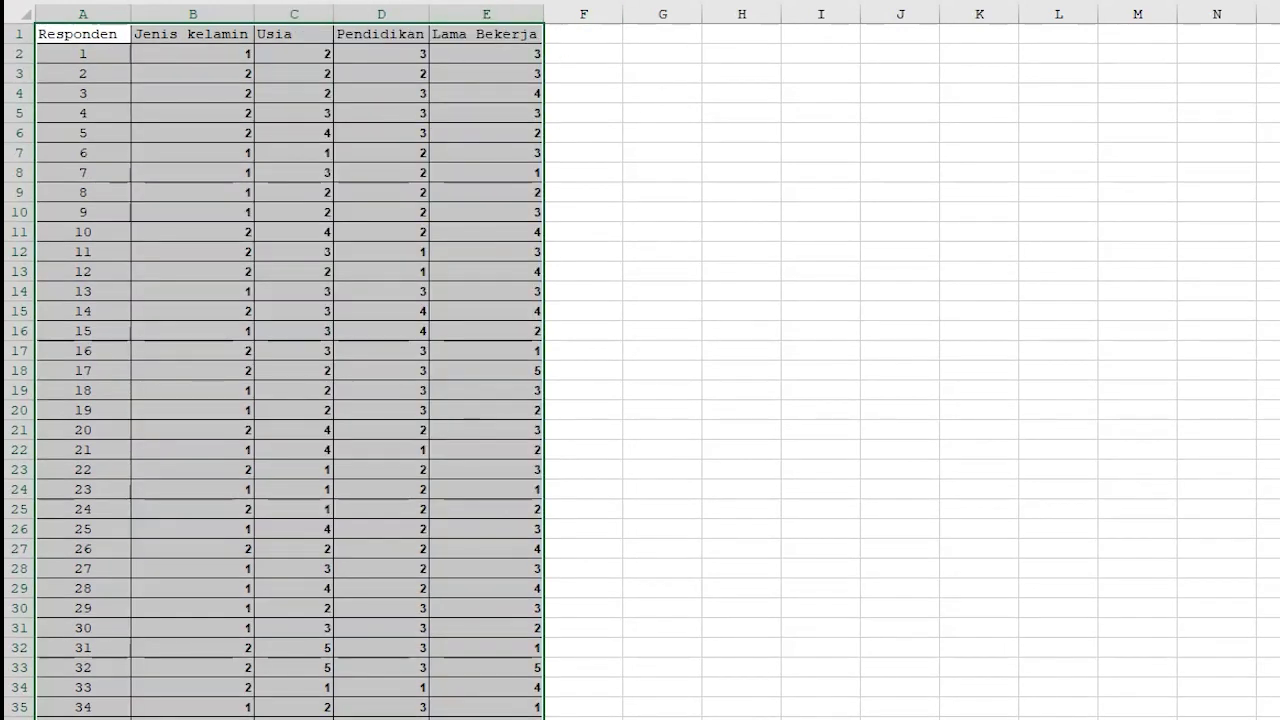
{"action": "left_click", "coordinate": [371, 93]}
{"action": "left_click", "coordinate": [214, 51]}
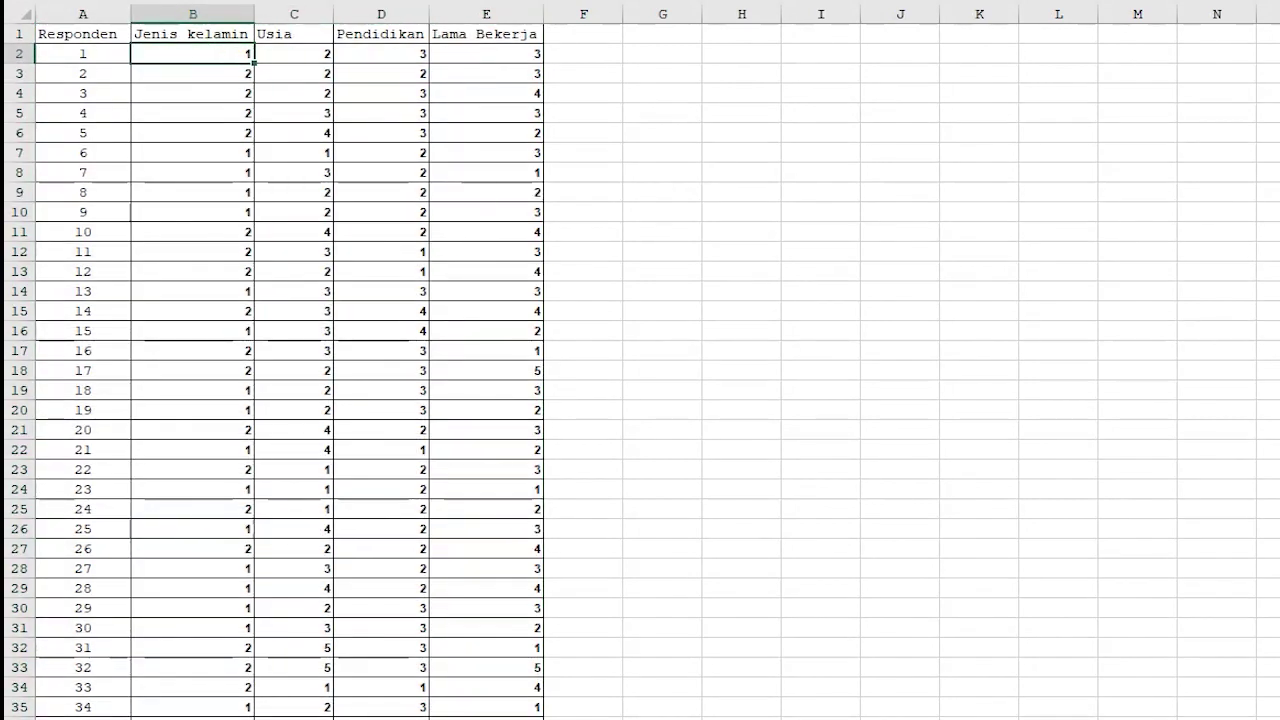
{"action": "left_click_drag", "start_coordinate": [71, 34], "coordinate": [467, 40]}
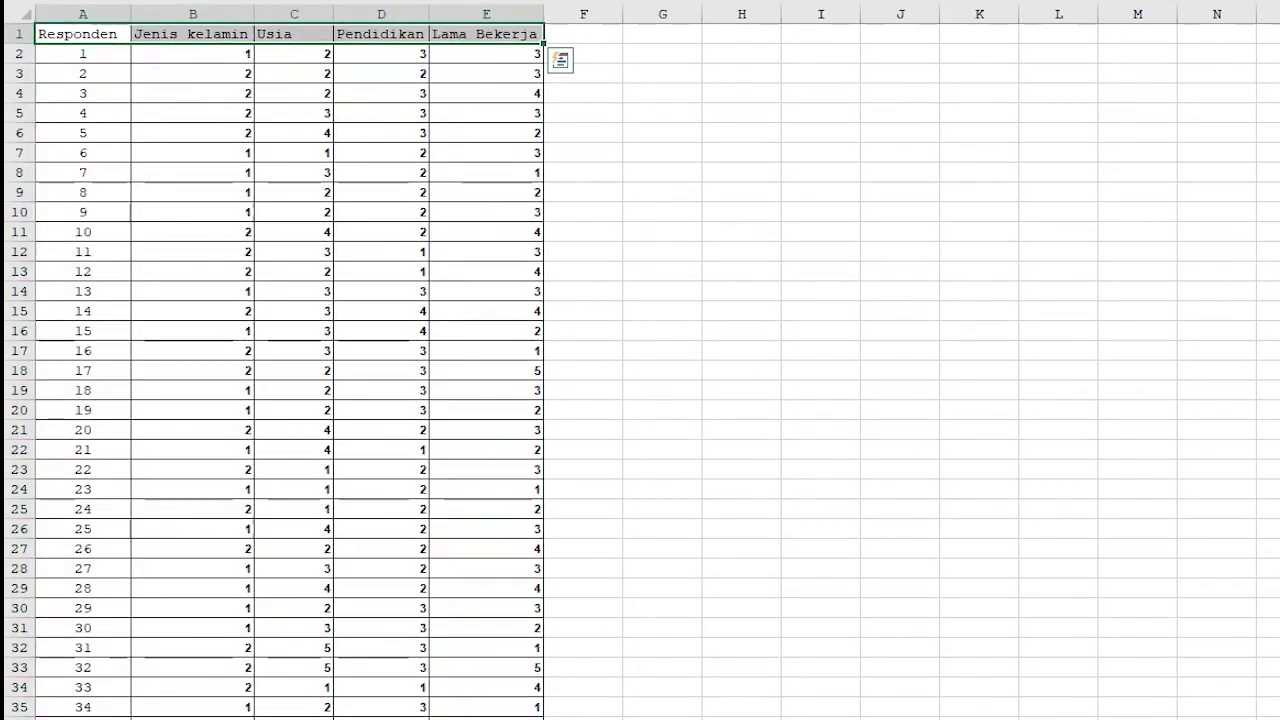
{"action": "left_click", "coordinate": [646, 116]}
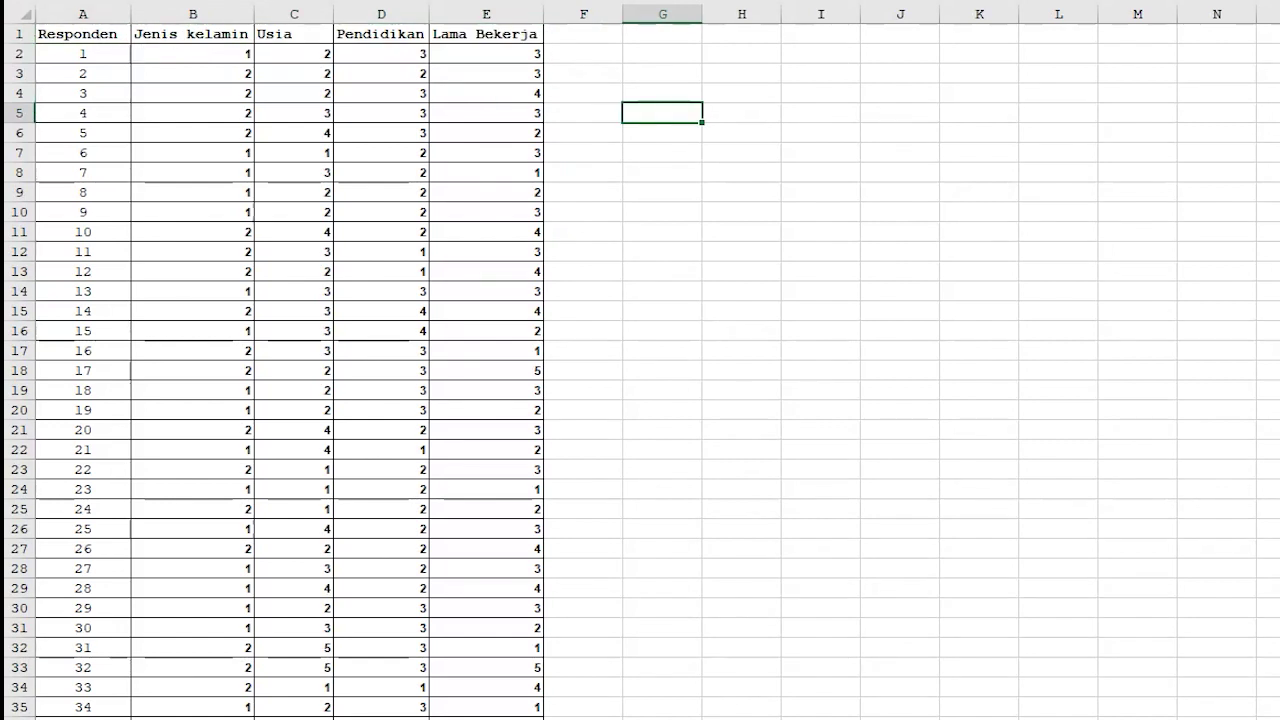
Change the font of the whole respondent table A1:E49 to Arial.
{"action": "key", "text": "ctrl+Home"}
{"action": "scroll", "coordinate": [630, 586], "scroll_direction": "down", "scroll_amount": 1}
{"action": "scroll", "coordinate": [500, 691], "scroll_direction": "down", "scroll_amount": 5}
{"action": "key", "text": "ctrl+a"}
{"action": "scroll", "coordinate": [529, 89], "scroll_direction": "up", "scroll_amount": 5}
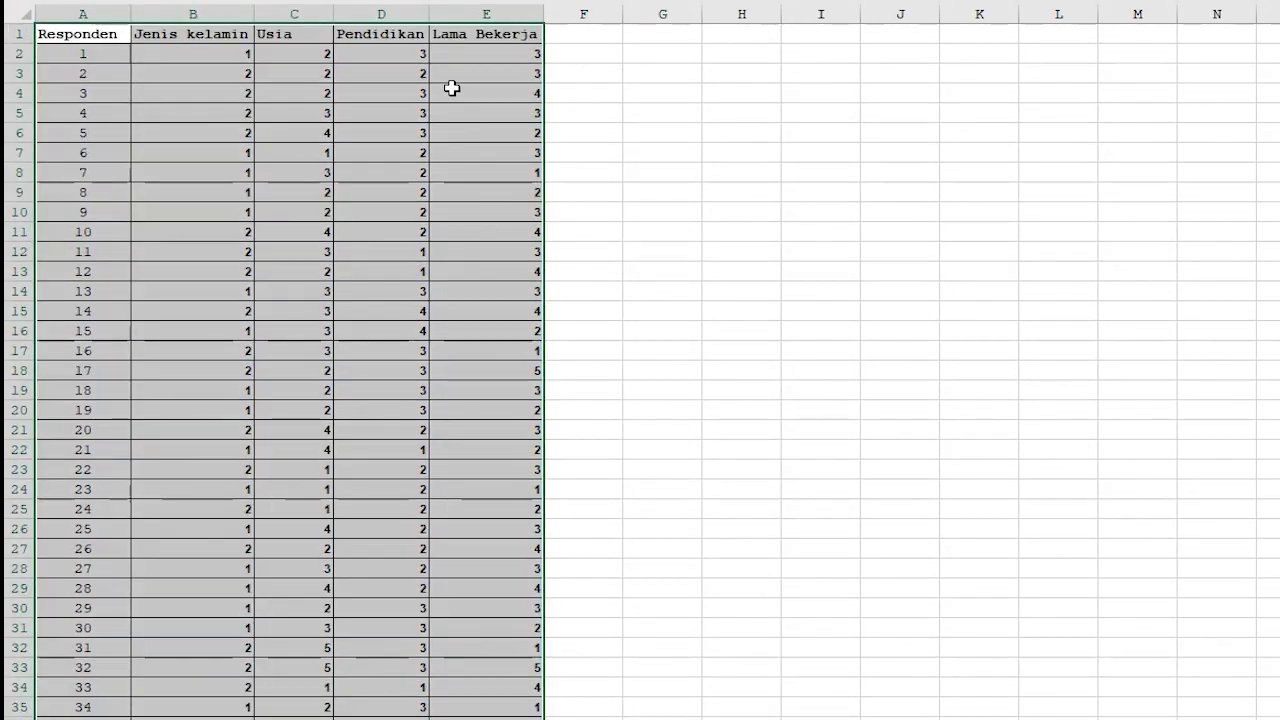
{"action": "key", "text": "alt+Down"}
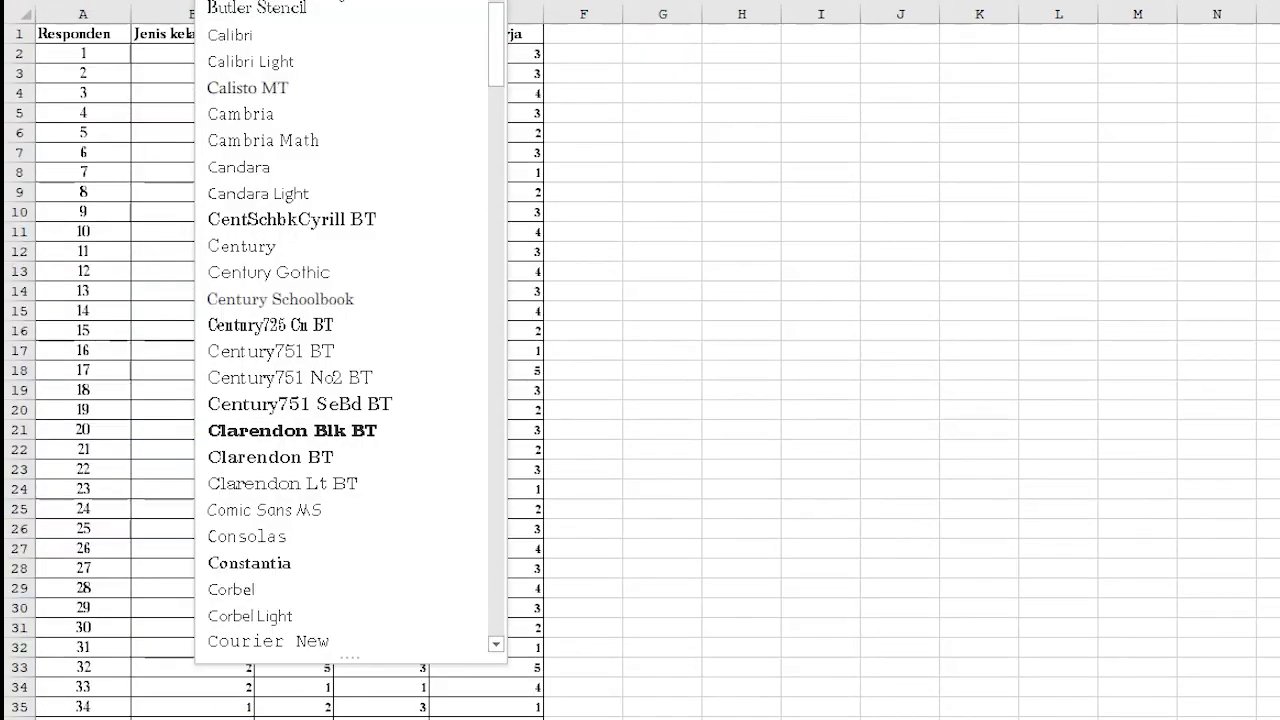
{"action": "scroll", "coordinate": [350, 330], "scroll_direction": "up", "scroll_amount": 10}
{"action": "key", "text": "Up"}
{"action": "key", "text": "Up"}
{"action": "key", "text": "Up"}
{"action": "key", "text": "Up"}
{"action": "key", "text": "Up"}
{"action": "key", "text": "Return"}
Set the font size of the whole respondent table to 8.
{"action": "key", "text": "alt+h"}
{"action": "key", "text": "f"}
{"action": "key", "text": "s"}
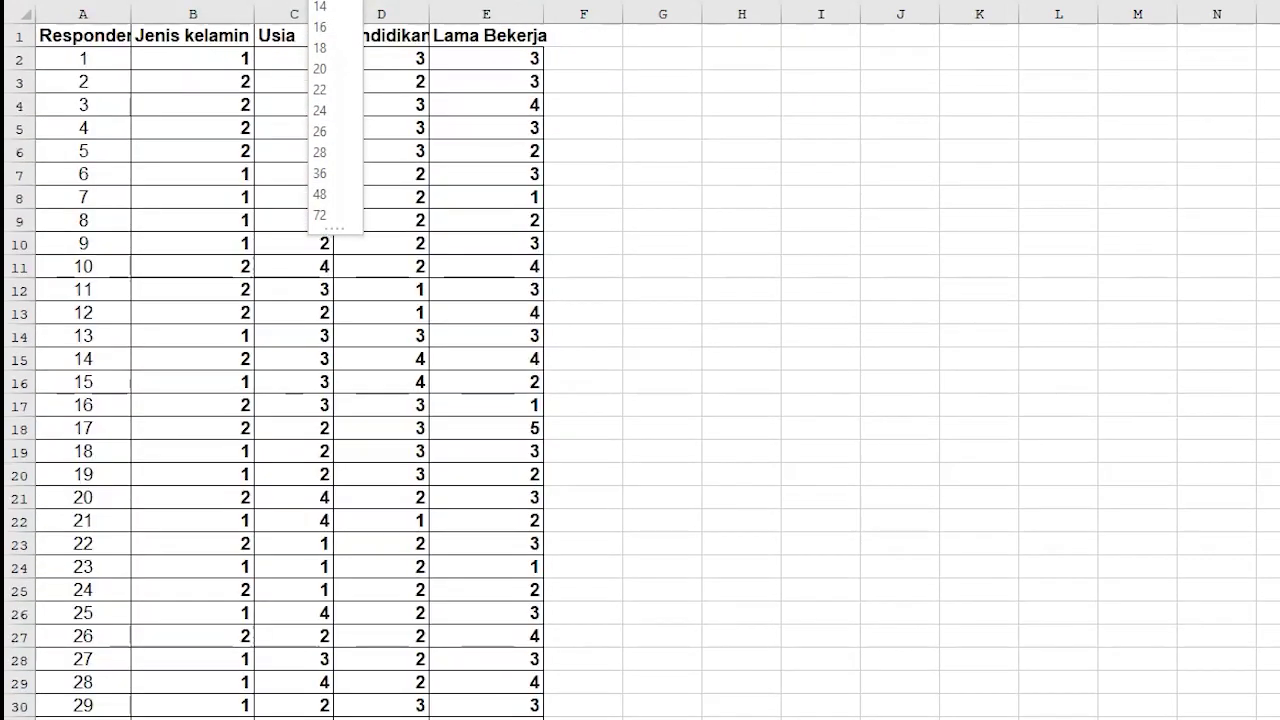
{"action": "key", "text": "Escape"}
{"action": "scroll", "coordinate": [466, 211], "scroll_direction": "up", "scroll_amount": 3}
{"action": "scroll", "coordinate": [296, 308], "scroll_direction": "down", "scroll_amount": 1}
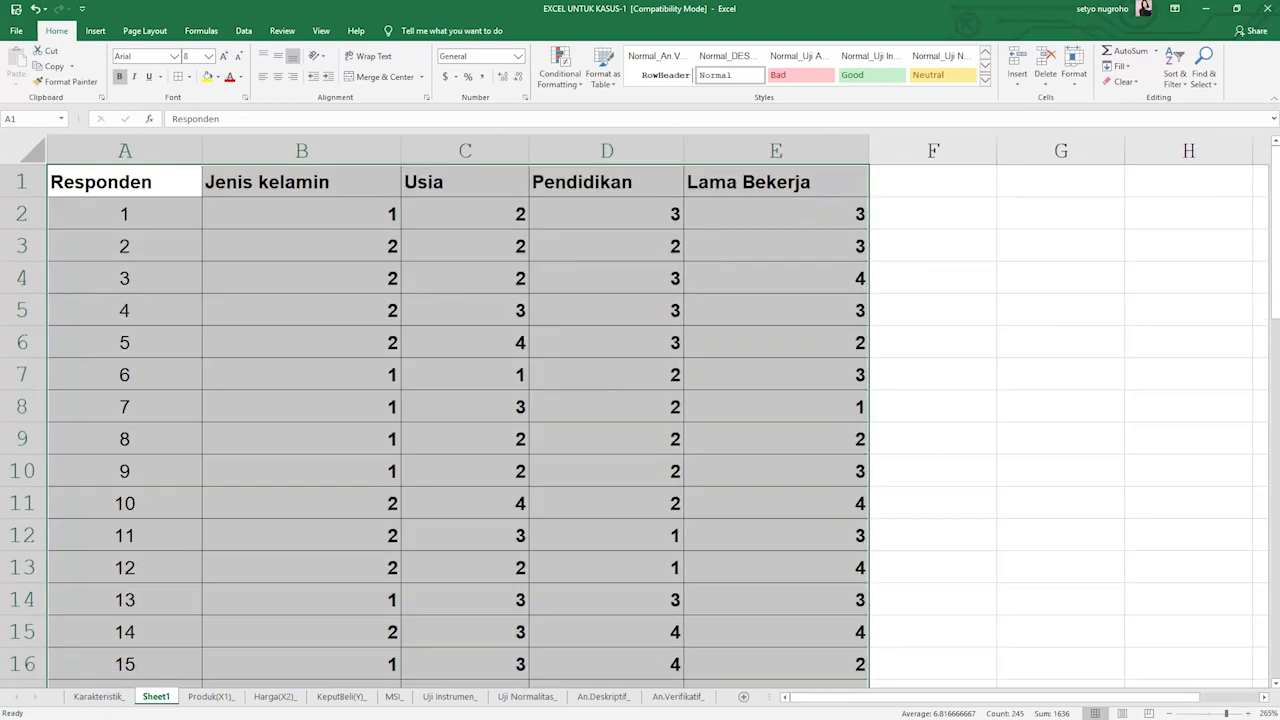
{"action": "scroll", "coordinate": [296, 308], "scroll_direction": "down", "scroll_amount": 1}
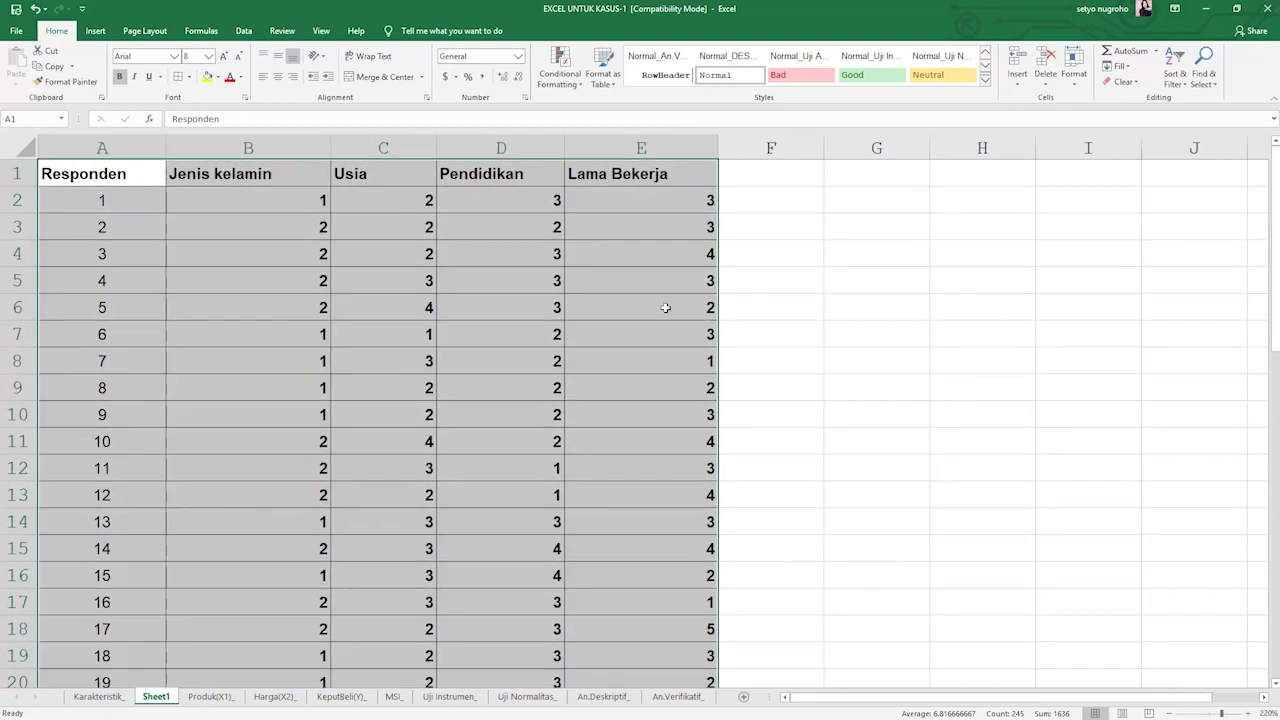
{"action": "scroll", "coordinate": [665, 307], "scroll_direction": "down", "scroll_amount": 2}
{"action": "scroll", "coordinate": [362, 250], "scroll_direction": "down", "scroll_amount": 5}
{"action": "scroll", "coordinate": [362, 286], "scroll_direction": "up", "scroll_amount": 5}
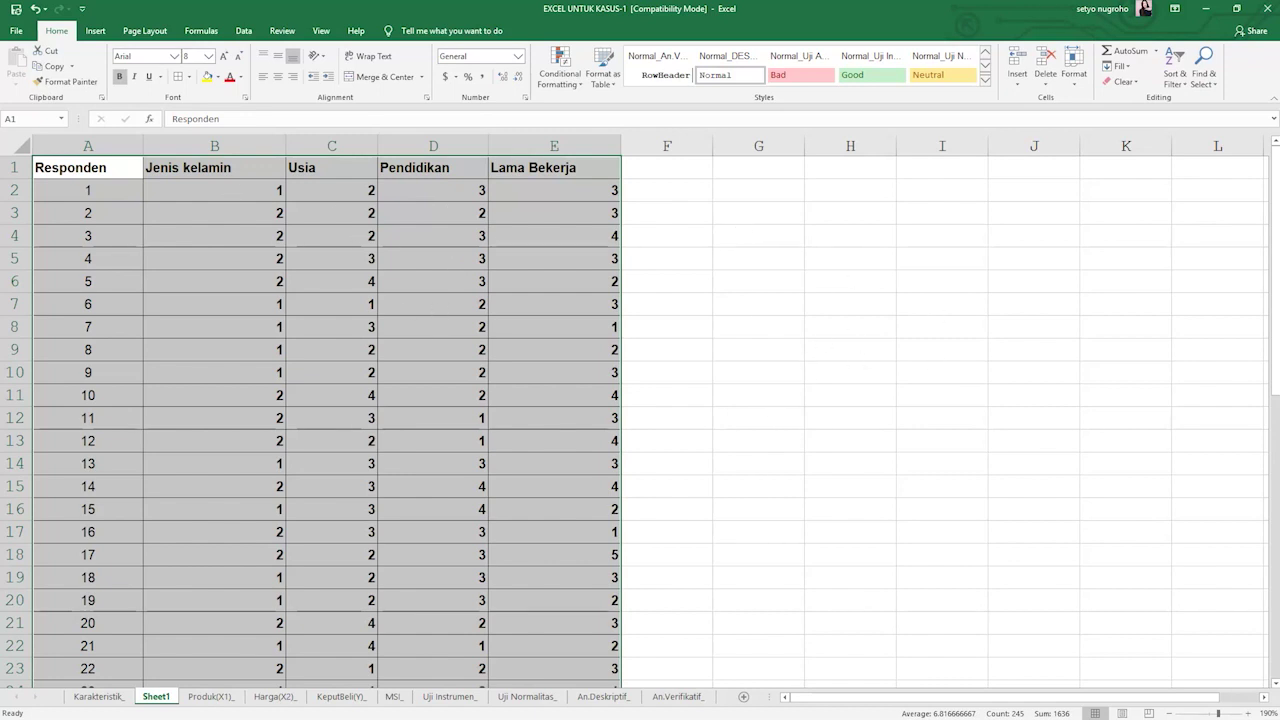
{"action": "left_click", "coordinate": [214, 190]}
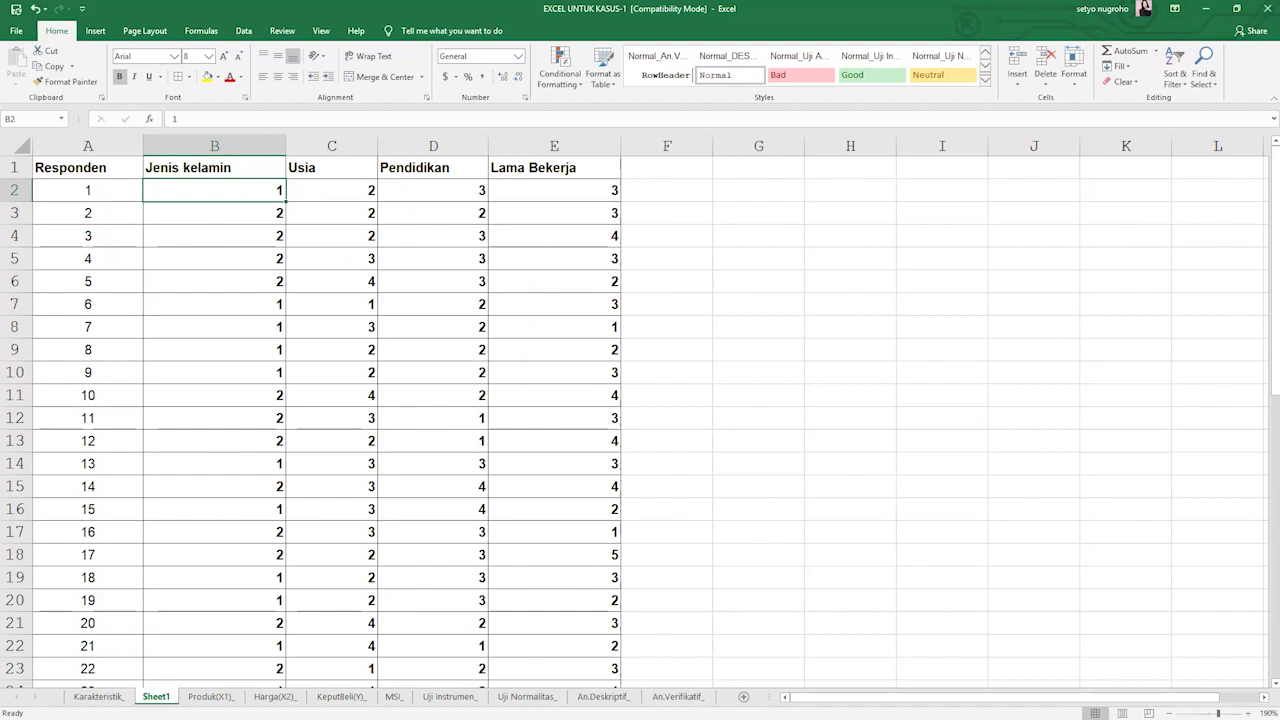
{"action": "scroll", "coordinate": [620, 290], "scroll_direction": "down", "scroll_amount": 6}
{"action": "scroll", "coordinate": [610, 300], "scroll_direction": "up", "scroll_amount": 6}
Enter the headers No, Jenis Kelamin and Jumlah in G2:I2 and fit column H to its text.
{"action": "left_click", "coordinate": [758, 190]}
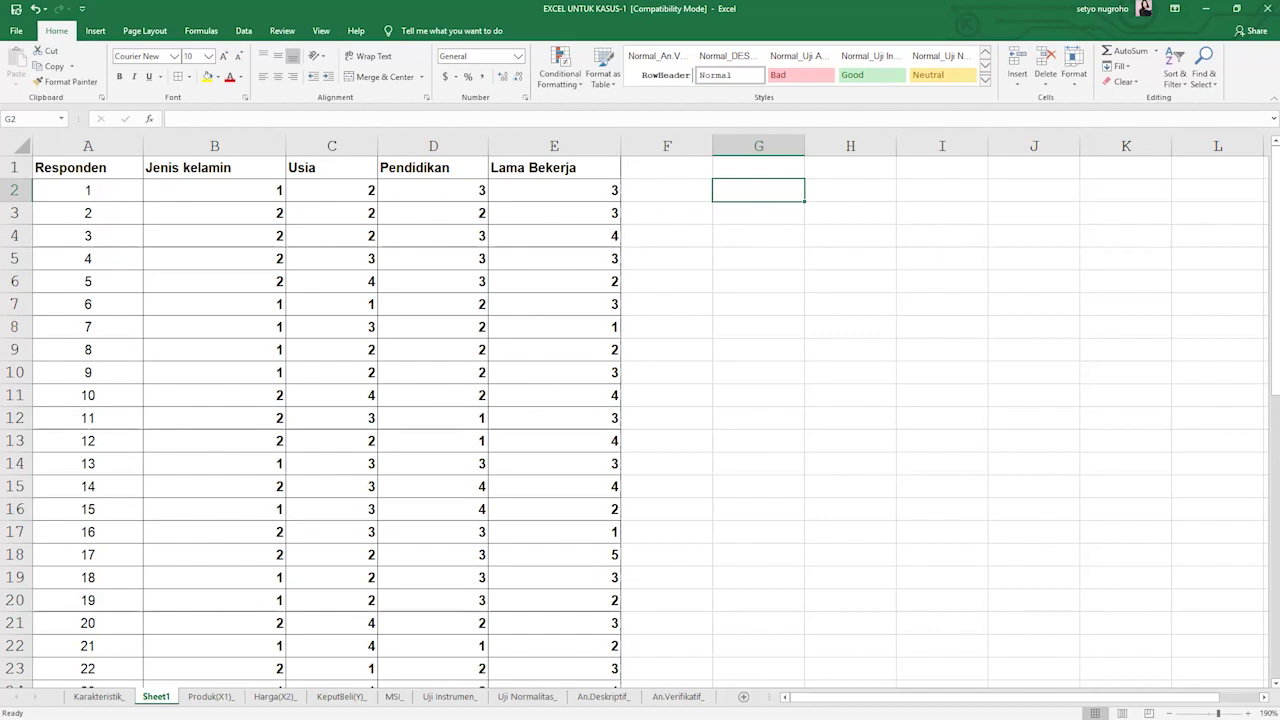
{"action": "left_click", "coordinate": [1237, 9]}
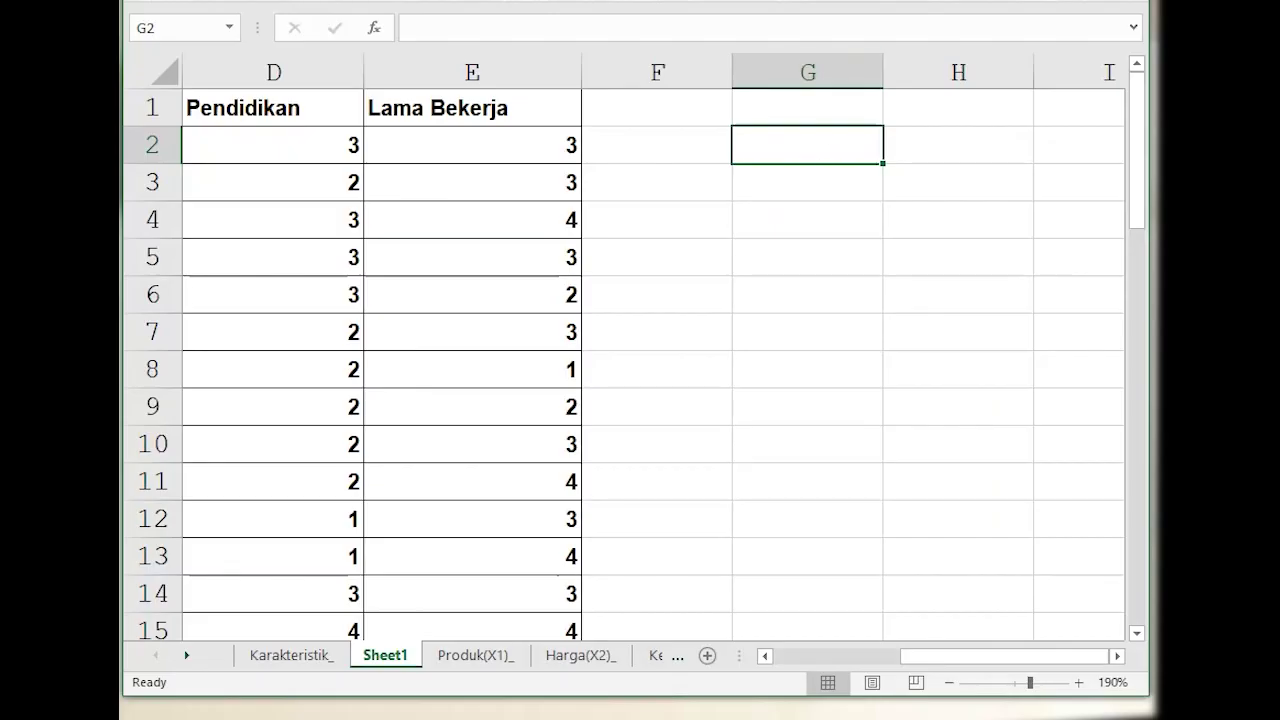
{"action": "type", "text": "No"}
{"action": "key", "text": "Tab"}
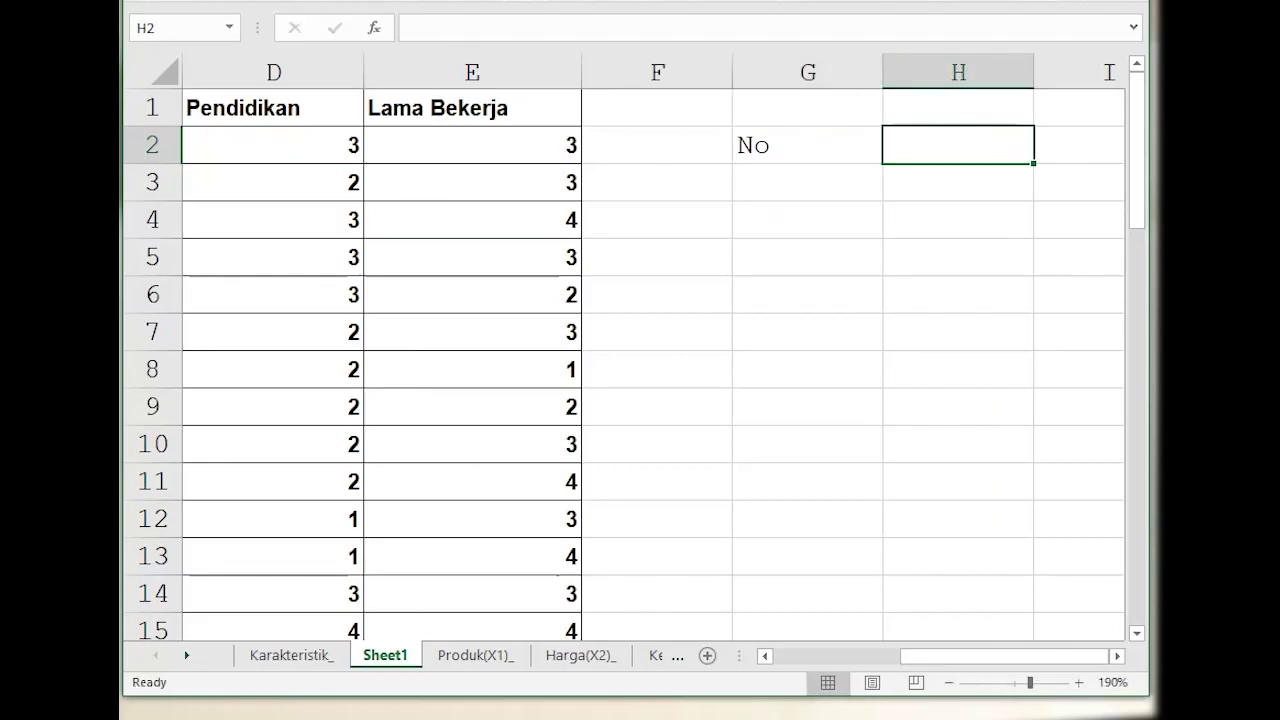
{"action": "type", "text": "Jenis K"}
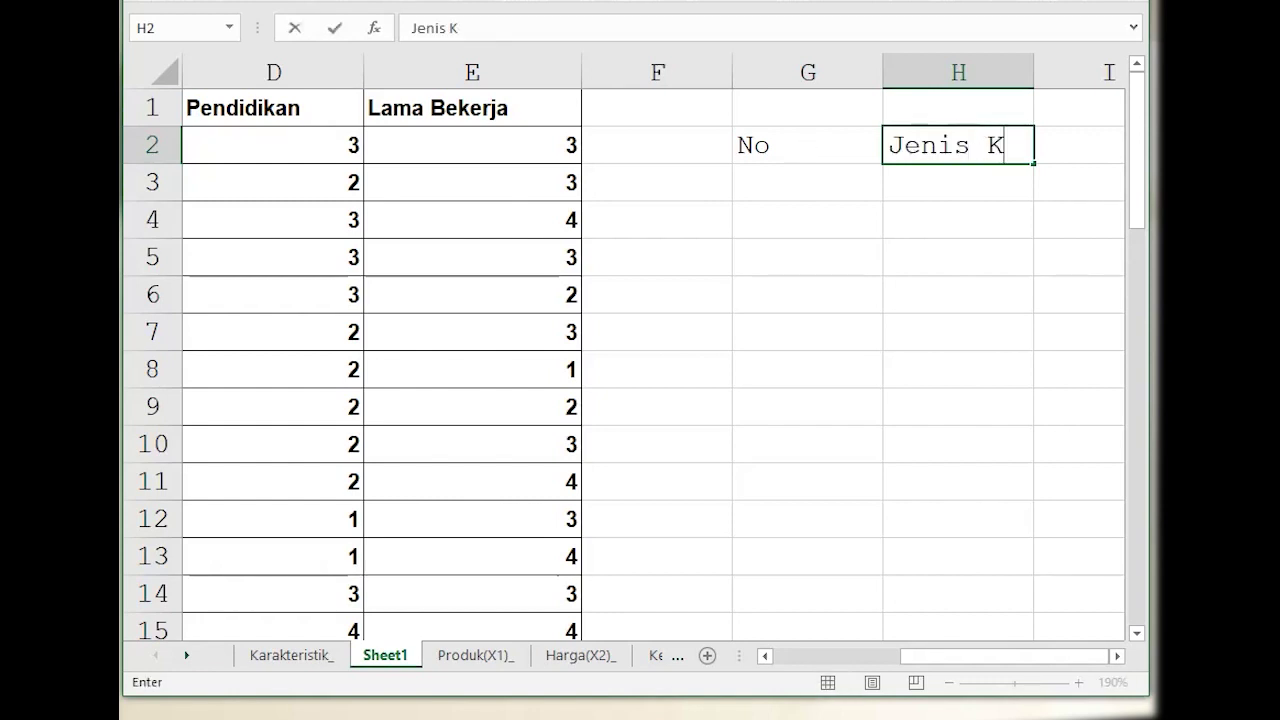
{"action": "type", "text": "elamin"}
{"action": "key", "text": "Tab"}
{"action": "type", "text": "Jumlah"}
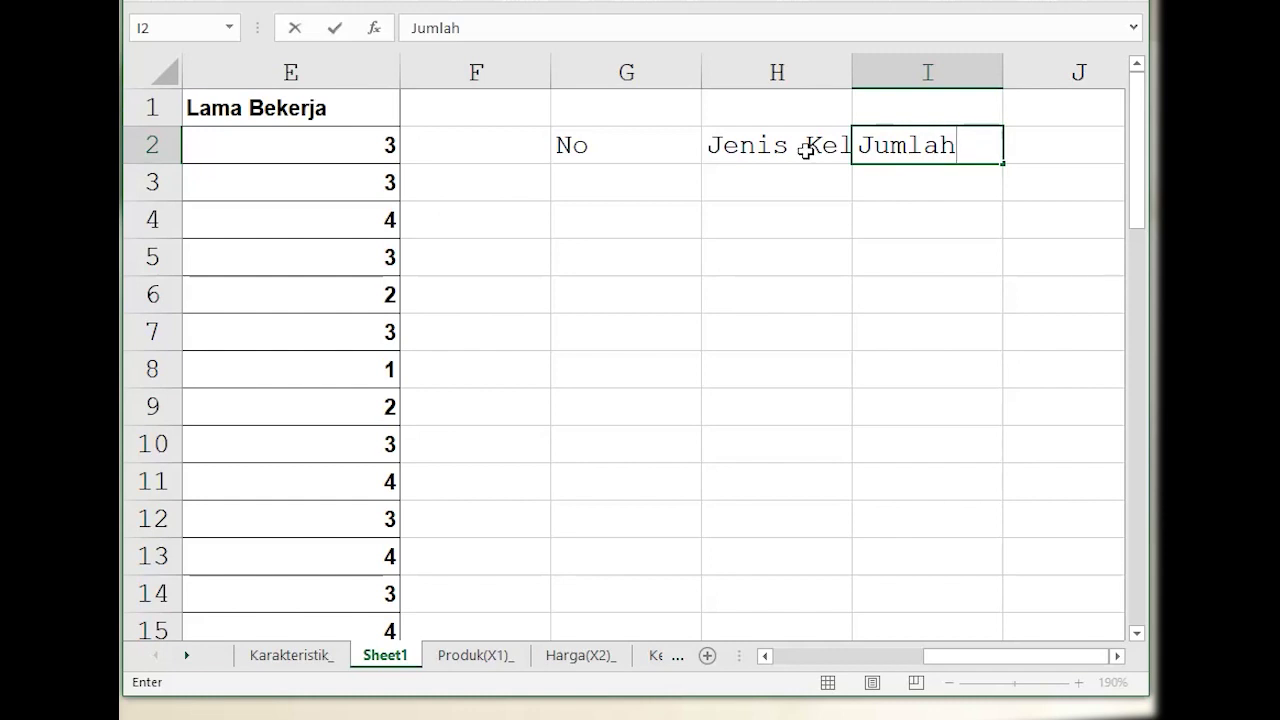
{"action": "key", "text": "Return"}
{"action": "double_click", "coordinate": [852, 70]}
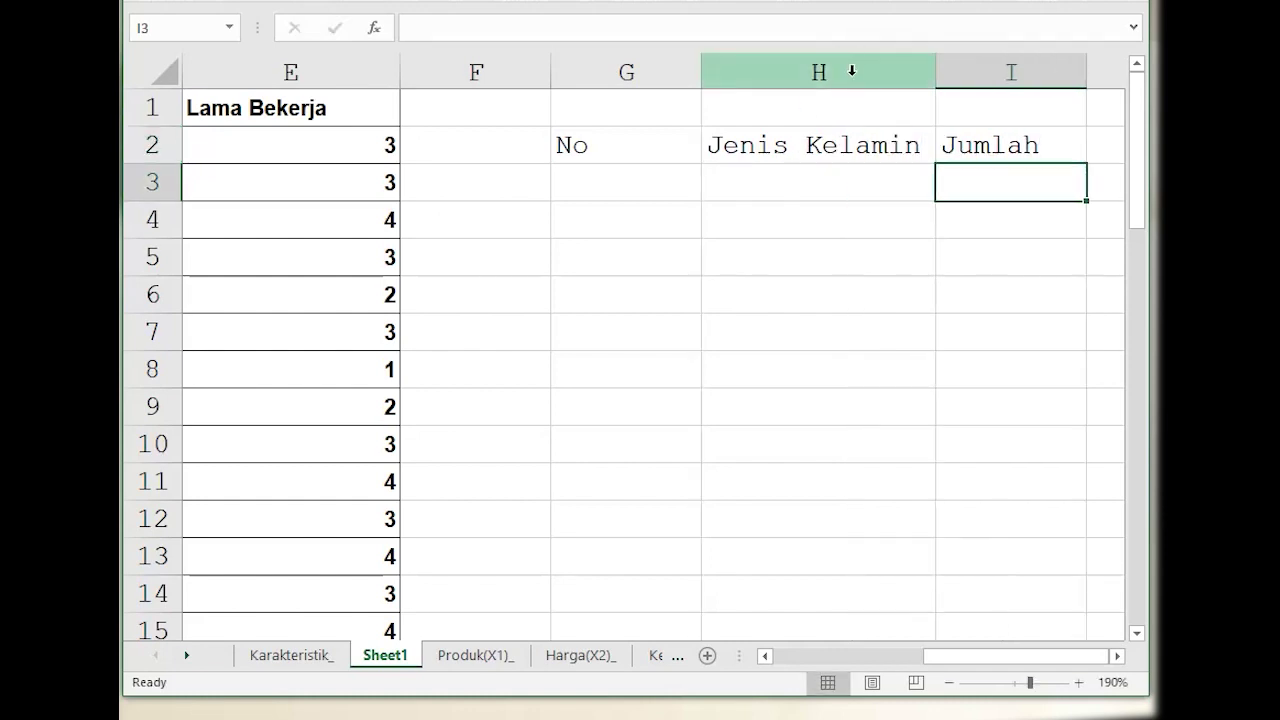
Enter the row numbers 1 and 2 in cells G3 and G4 under No.
{"action": "left_click", "coordinate": [586, 175]}
{"action": "type", "text": "1"}
{"action": "key", "text": "Return"}
{"action": "type", "text": "2"}
{"action": "key", "text": "Return"}
{"action": "key", "text": "Up"}
{"action": "key", "text": "Up"}
{"action": "key", "text": "Up"}
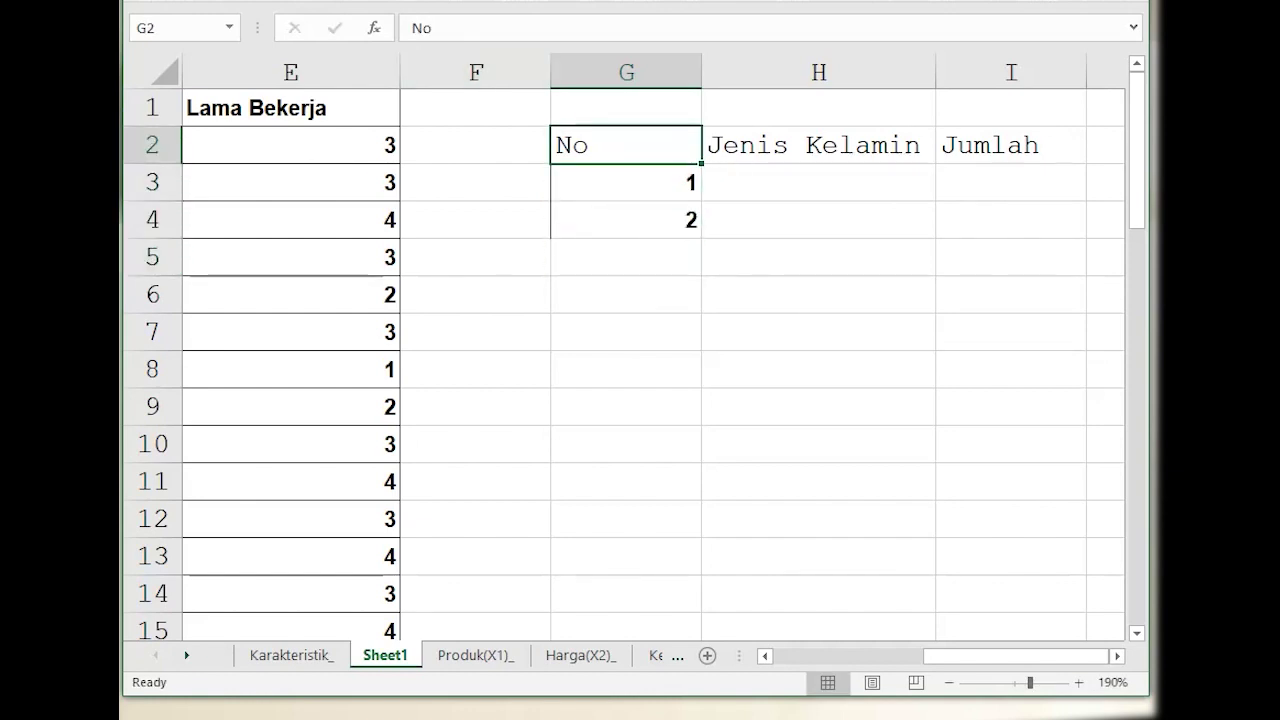
Enter the gender categories Pria in H3 and Wanita in H4.
{"action": "left_click", "coordinate": [350, 1]}
{"action": "left_click", "coordinate": [814, 146]}
{"action": "key", "text": "Down"}
{"action": "key", "text": "Right"}
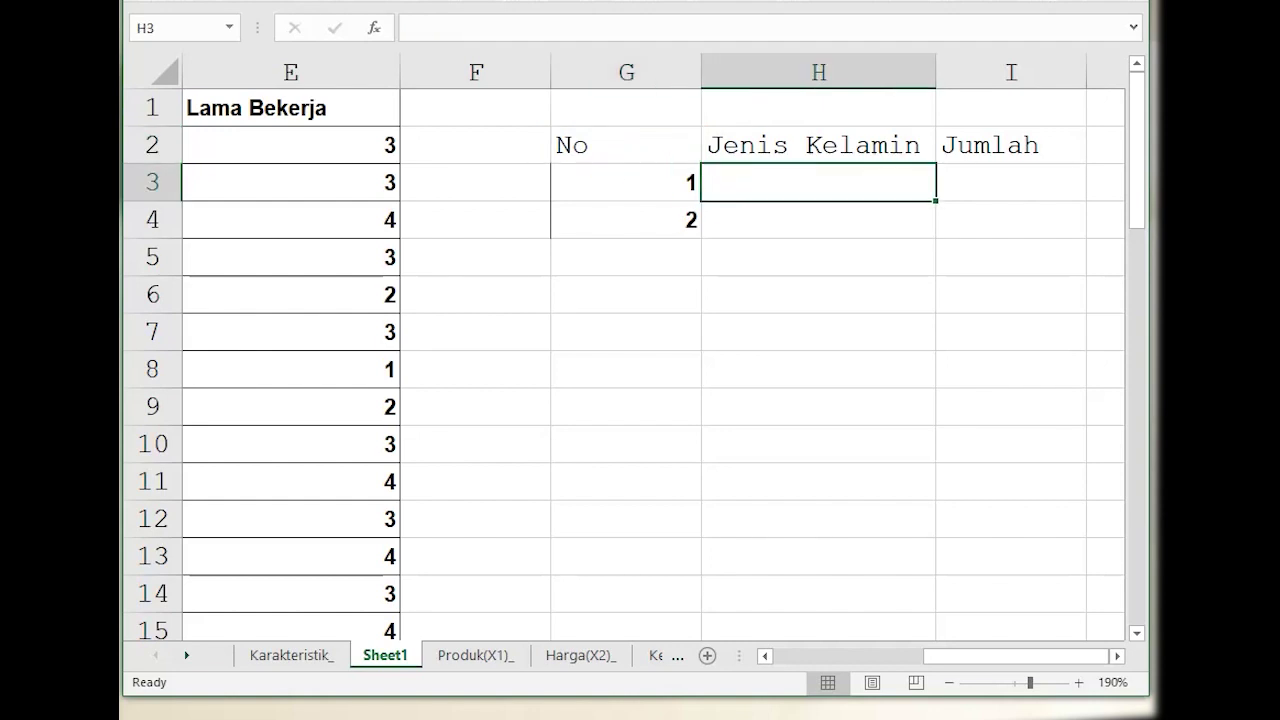
{"action": "type", "text": "Pria"}
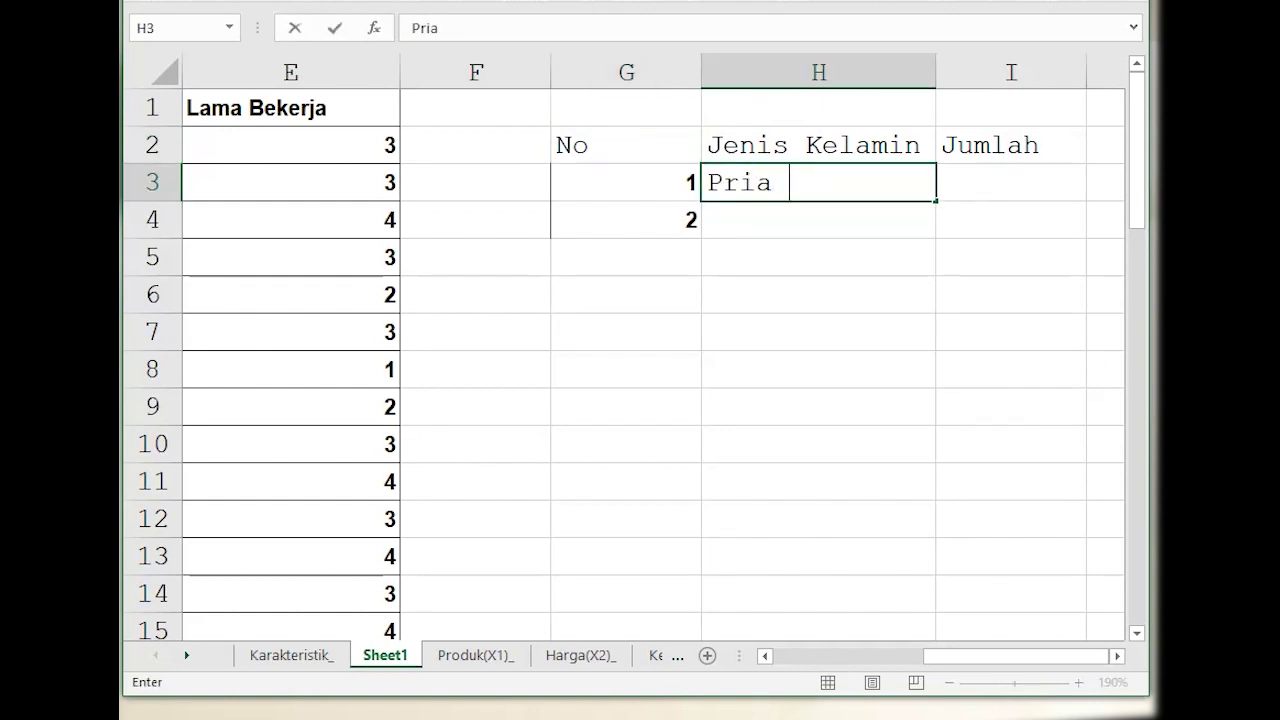
{"action": "key", "text": "Return"}
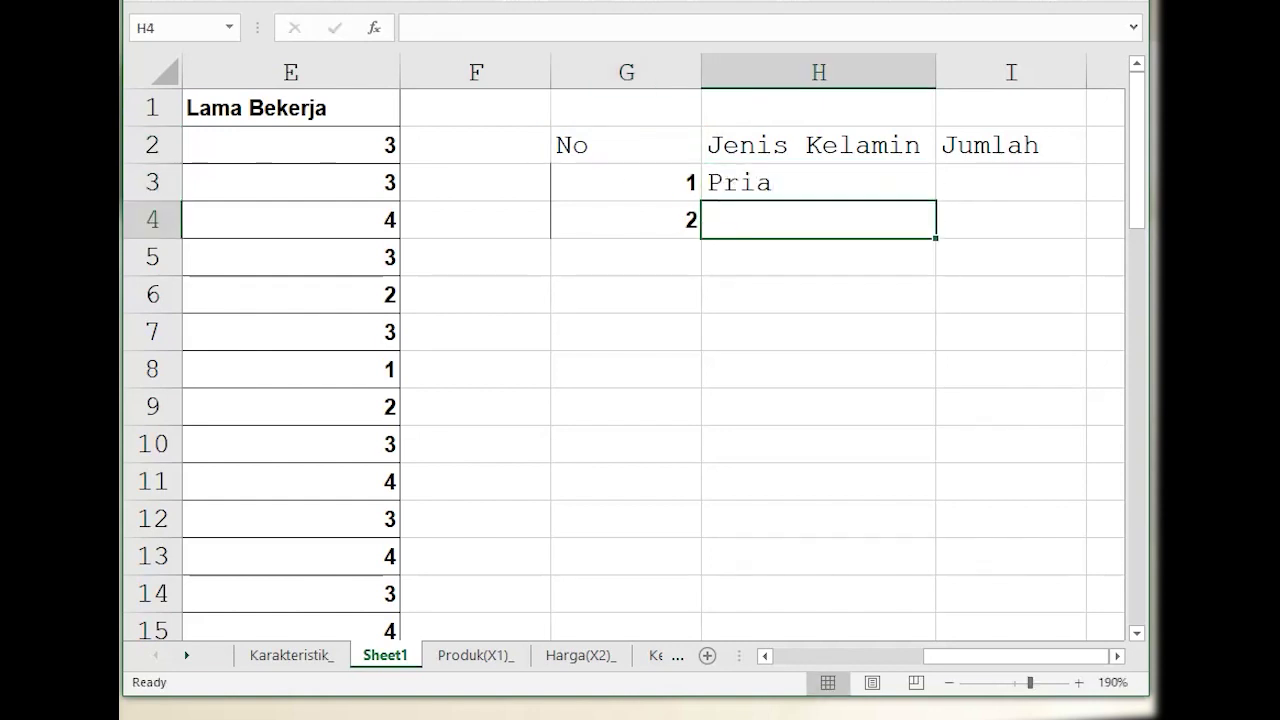
{"action": "type", "text": "Wanita"}
{"action": "key", "text": "Return"}
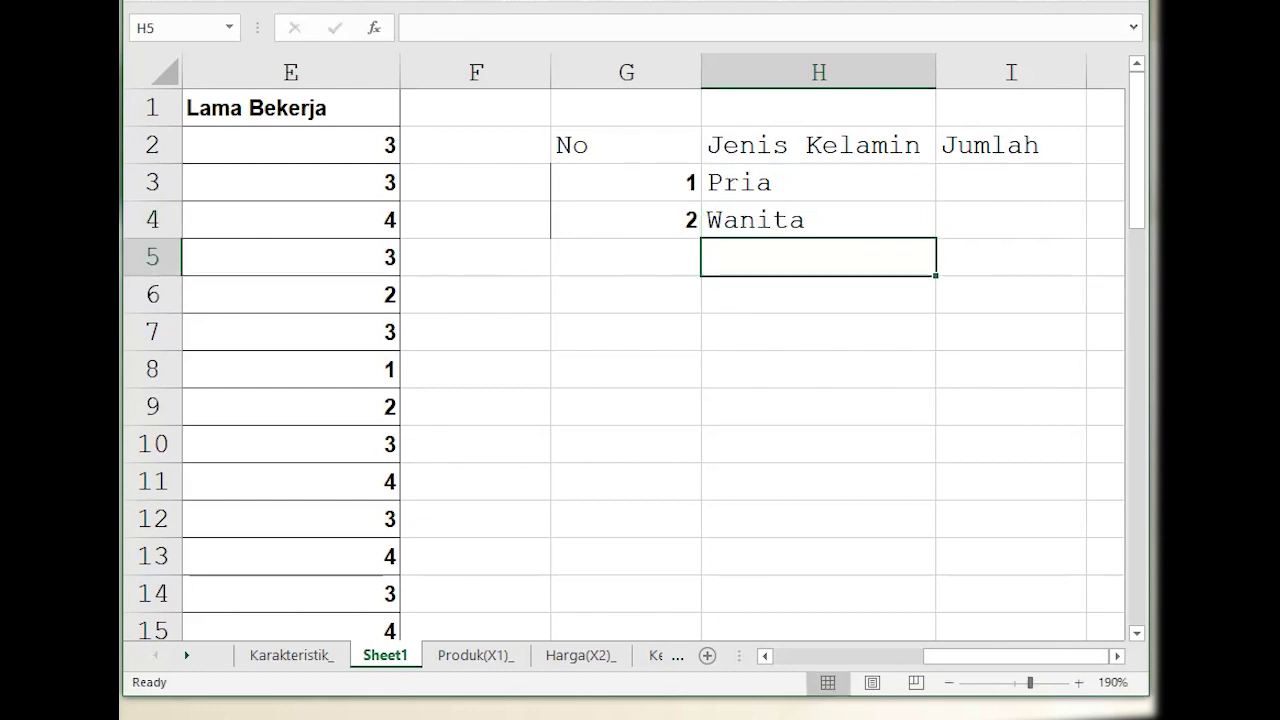
Merge and center cells G5:H5 and enter the label Jumlah Total in them.
{"action": "left_click_drag", "start_coordinate": [620, 258], "coordinate": [828, 261]}
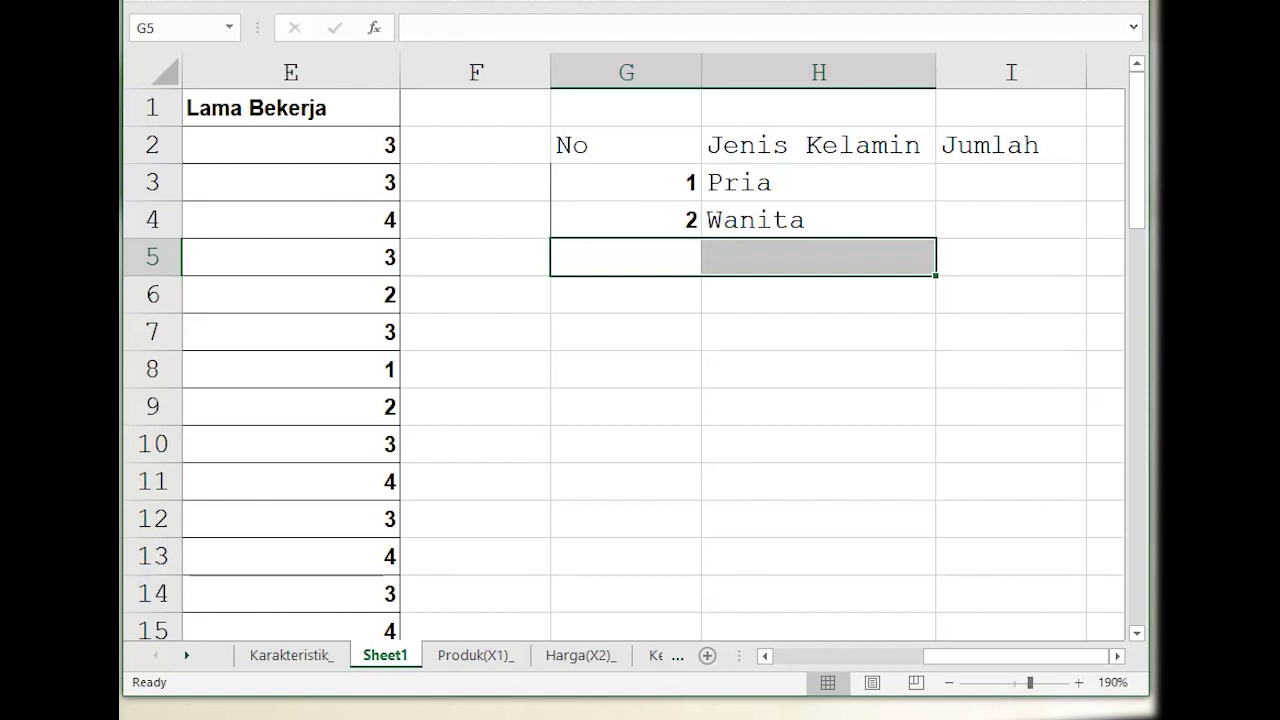
{"action": "left_click", "coordinate": [638, 2]}
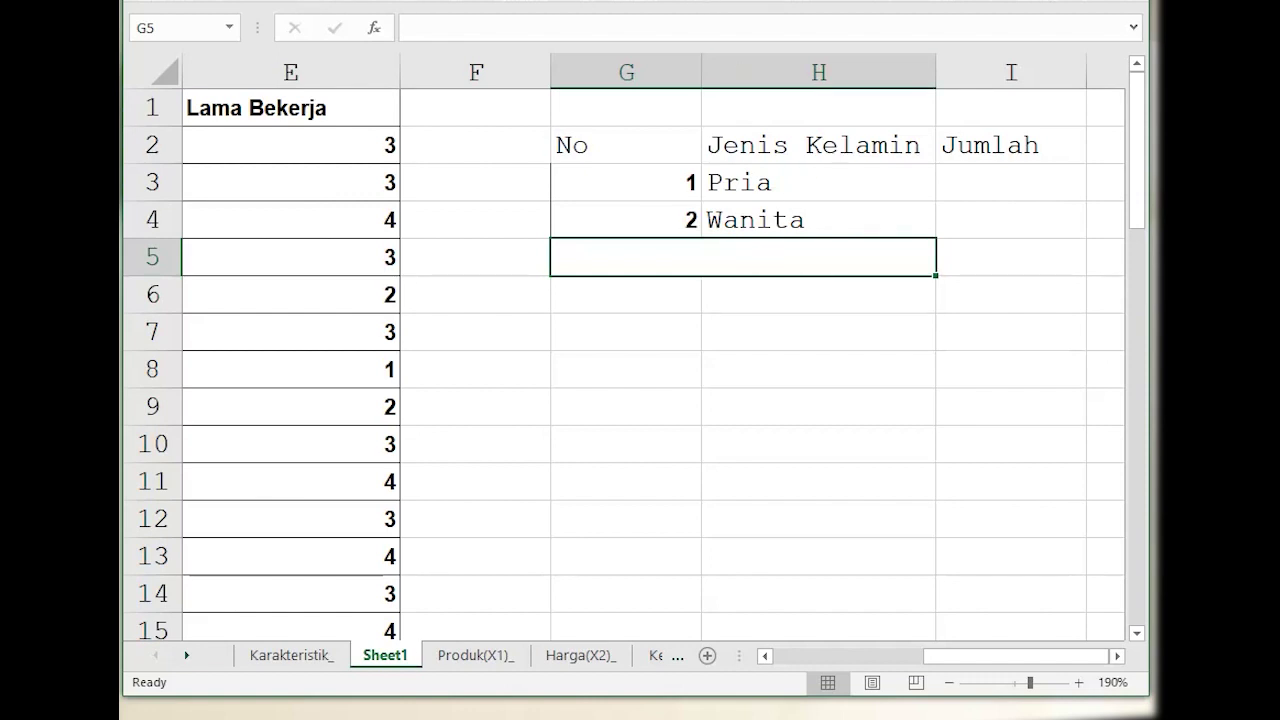
{"action": "type", "text": "Jumlah Toita"}
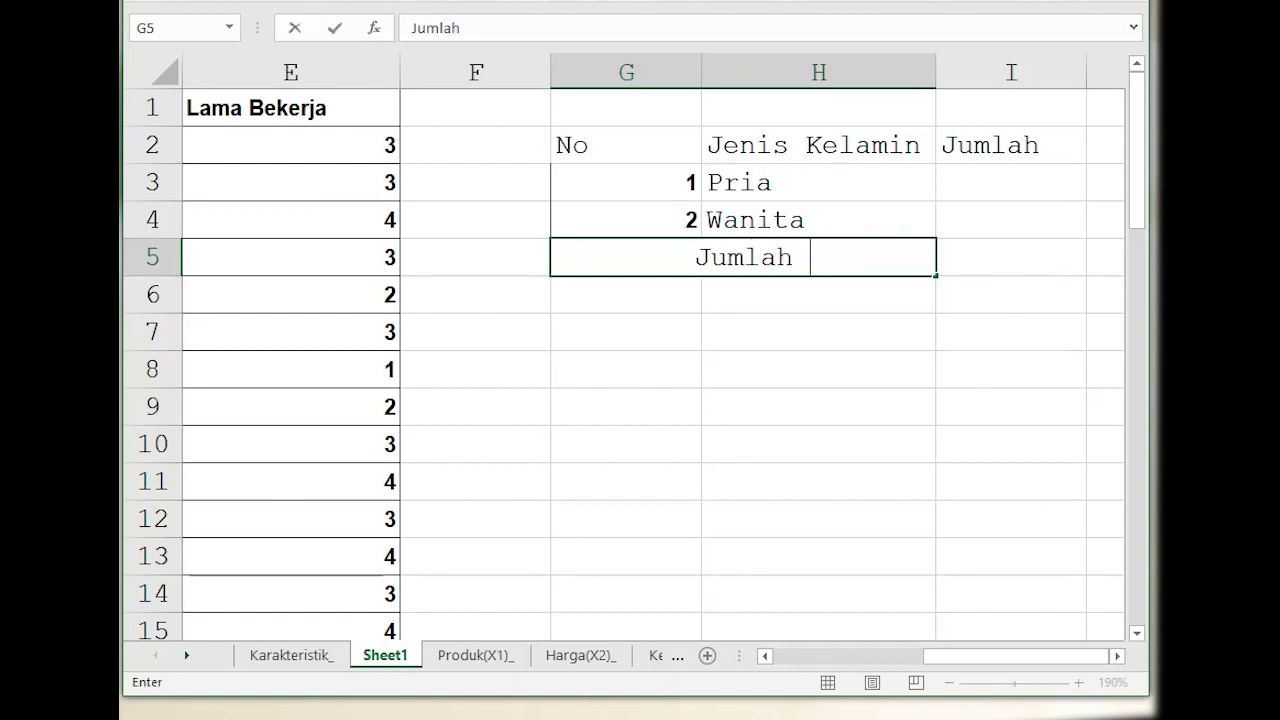
{"action": "key", "text": "BackSpace"}
{"action": "key", "text": "BackSpace"}
{"action": "key", "text": "BackSpace"}
{"action": "type", "text": "tal"}
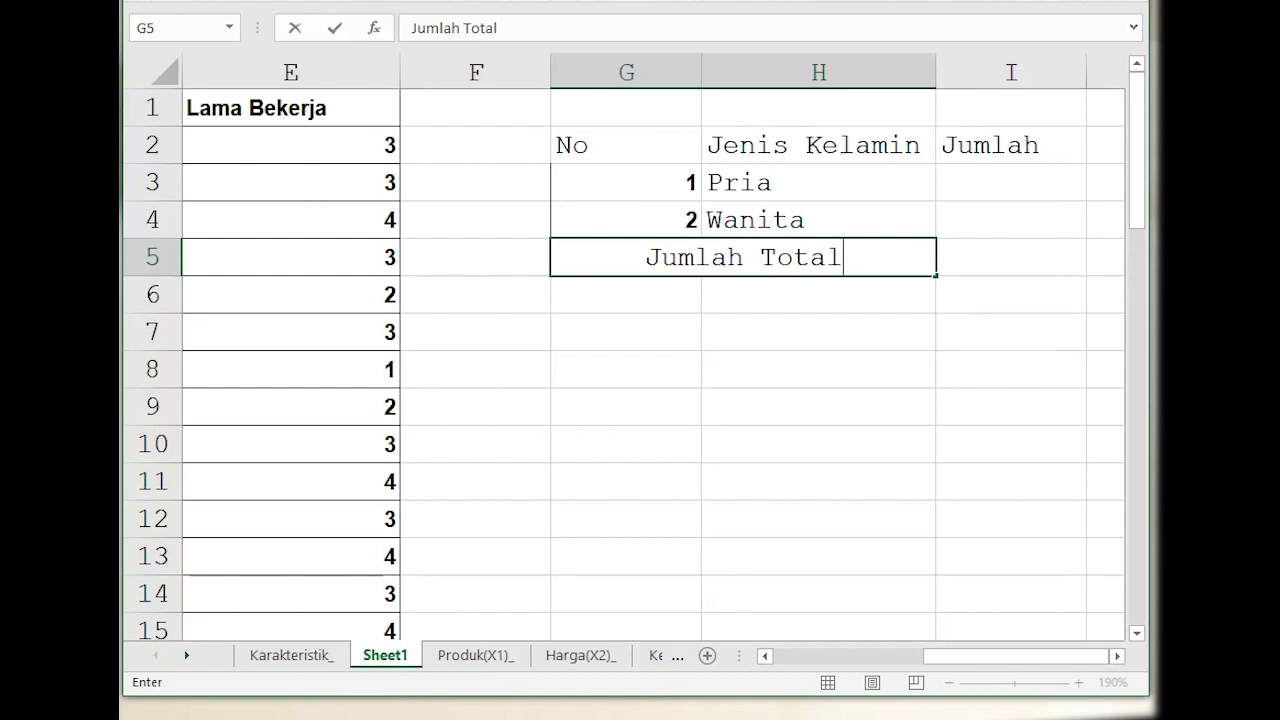
{"action": "key", "text": "Return"}
Apply all borders to the gender table G2:I5 and center the numbers in G3:G4.
{"action": "left_click_drag", "start_coordinate": [577, 150], "coordinate": [1011, 263]}
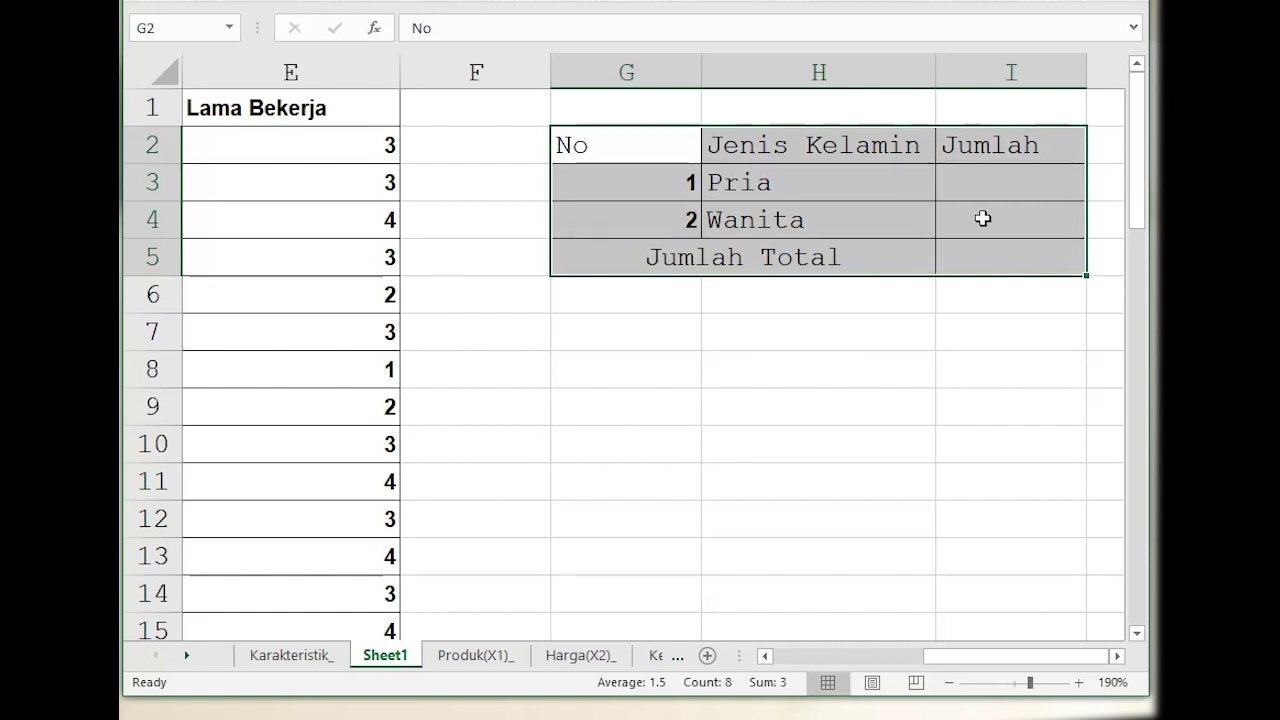
{"action": "left_click", "coordinate": [962, 294]}
{"action": "left_click_drag", "start_coordinate": [626, 182], "coordinate": [645, 222]}
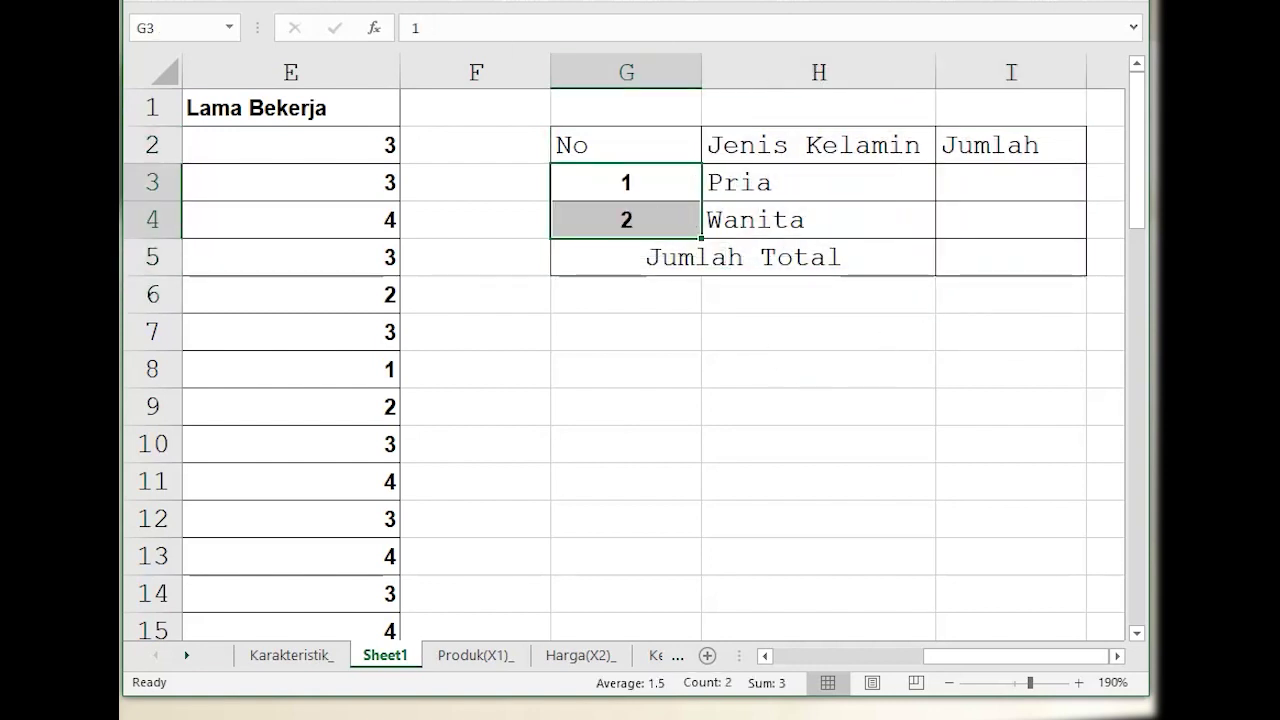
{"action": "left_click", "coordinate": [840, 368]}
{"action": "scroll", "coordinate": [825, 216], "scroll_direction": "down", "scroll_amount": 1}
{"action": "scroll", "coordinate": [825, 216], "scroll_direction": "up", "scroll_amount": 1}
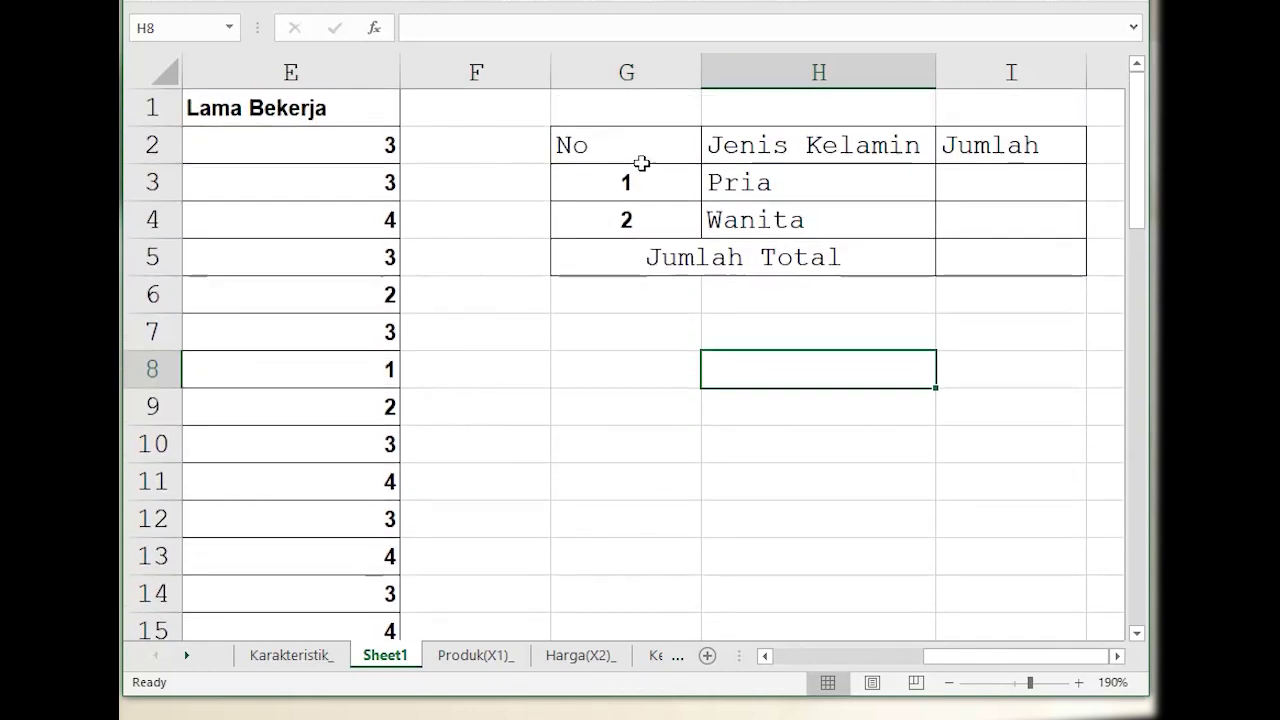
Copy the gender table G2:I5 and paste it starting at cell G13.
{"action": "scroll", "coordinate": [928, 270], "scroll_direction": "down", "scroll_amount": 6, "text": "ctrl"}
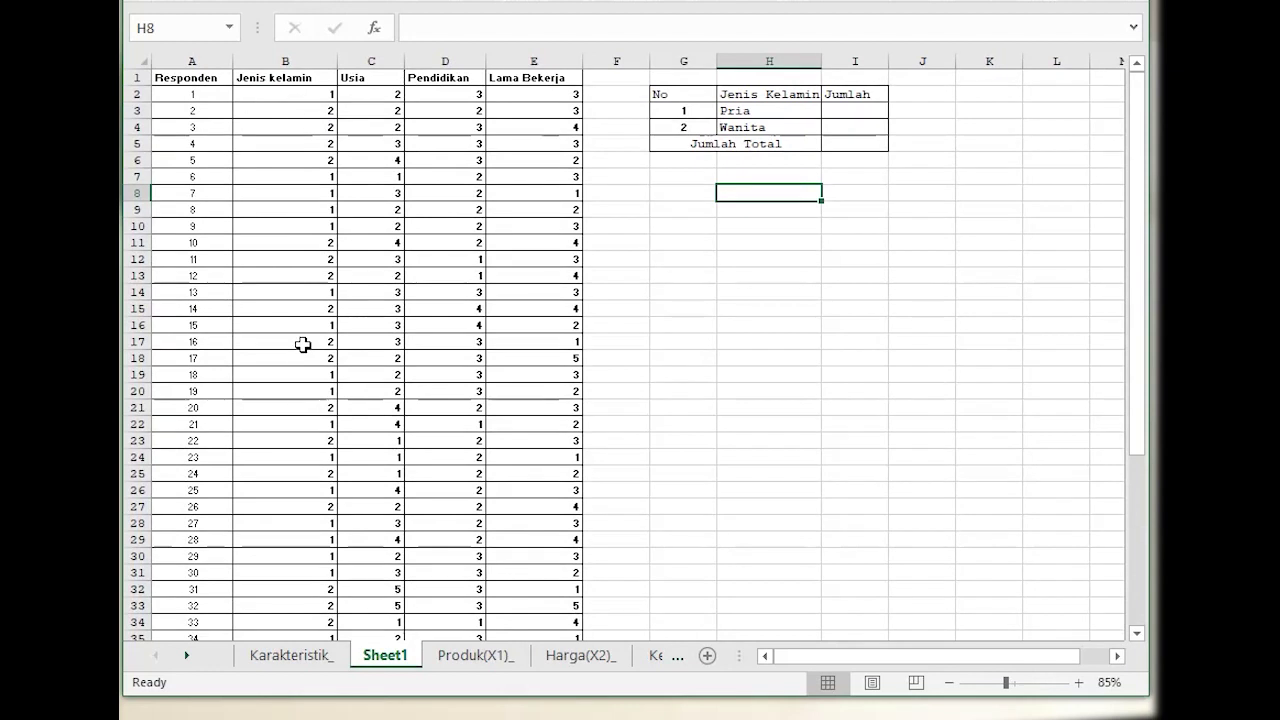
{"action": "scroll", "coordinate": [374, 200], "scroll_direction": "down", "scroll_amount": 1}
{"action": "scroll", "coordinate": [413, 209], "scroll_direction": "up", "scroll_amount": 1}
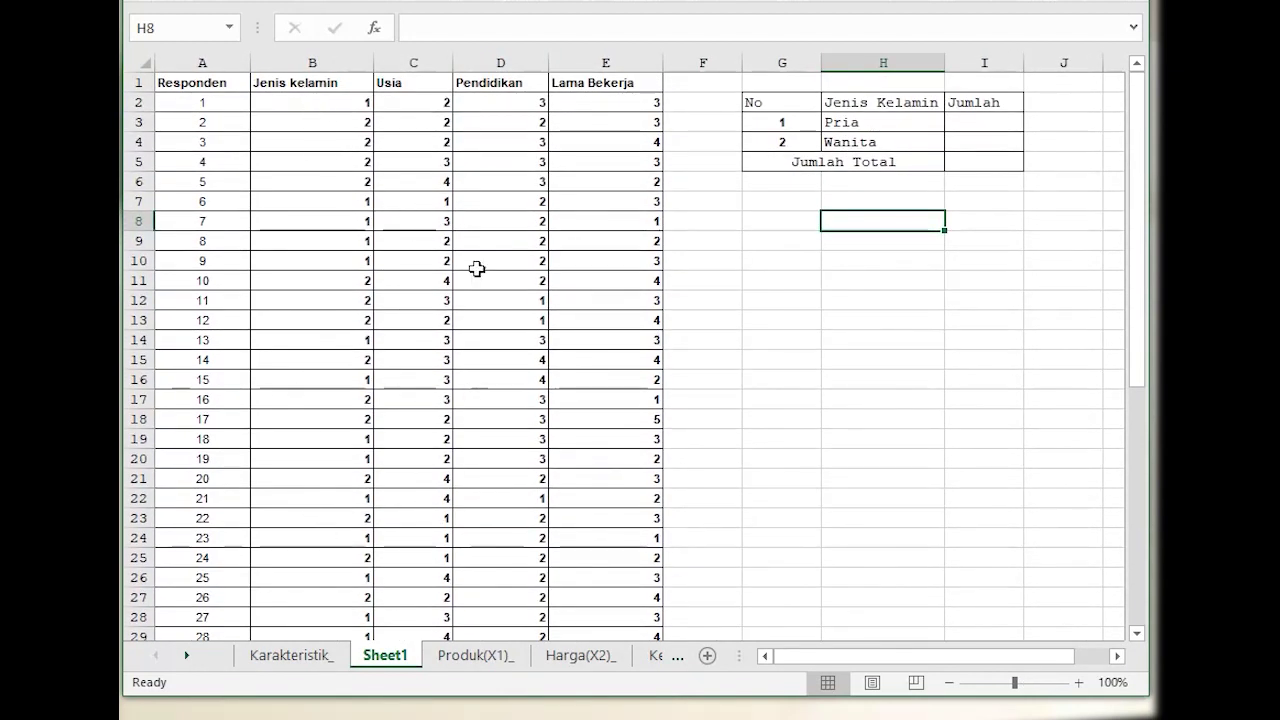
{"action": "left_click_drag", "start_coordinate": [752, 102], "coordinate": [984, 162]}
{"action": "key", "text": "ctrl+c"}
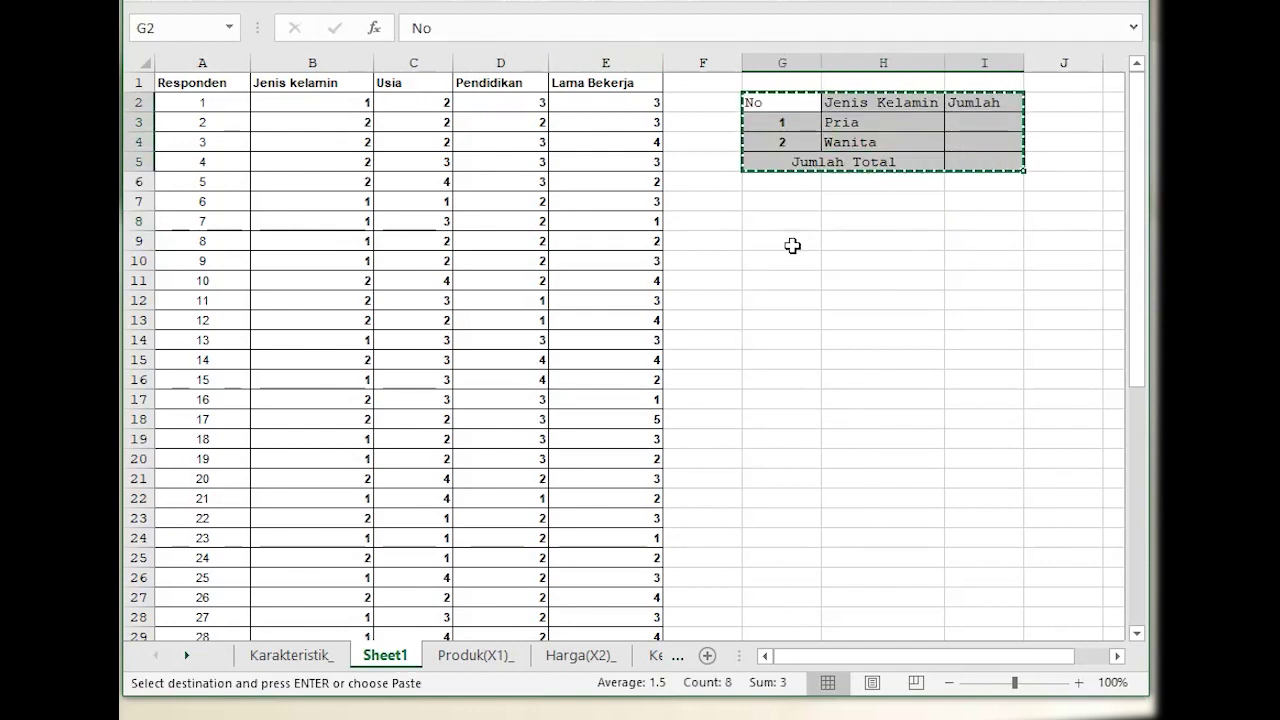
{"action": "left_click", "coordinate": [769, 314]}
{"action": "key", "text": "ctrl+v"}
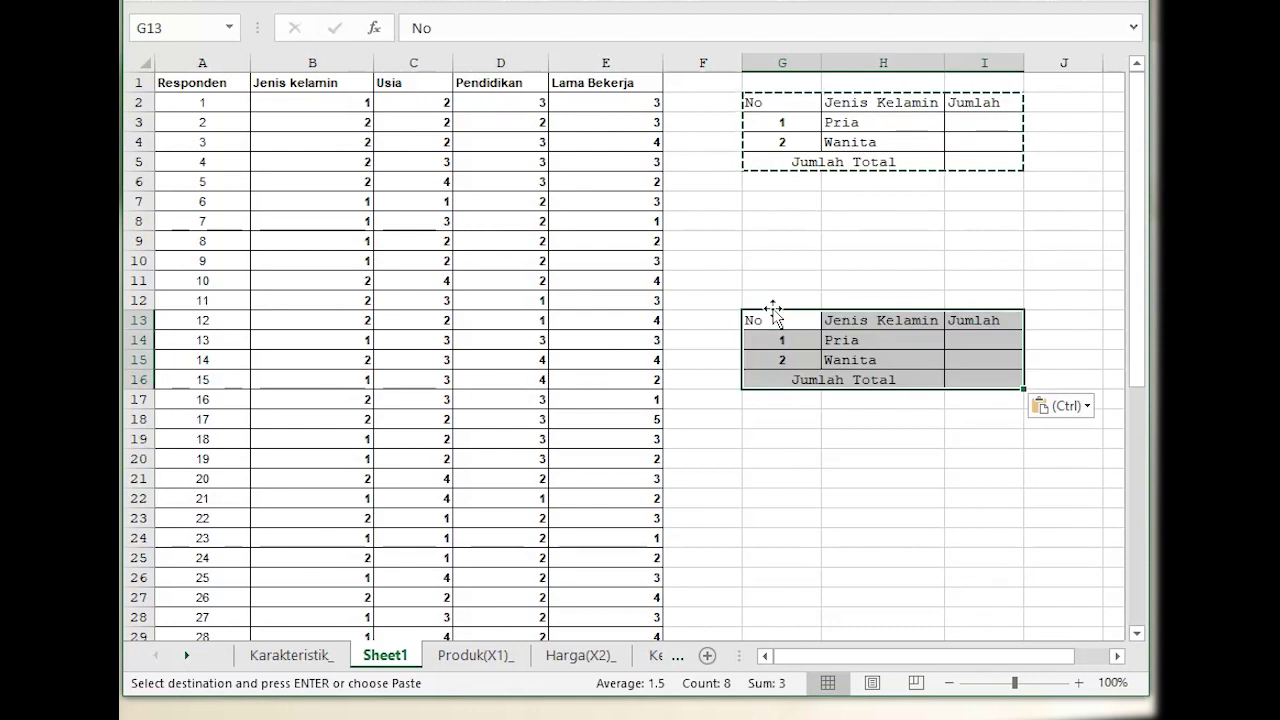
Paste the copied gender table two more times, starting at cells G25 and G39.
{"action": "scroll", "coordinate": [790, 370], "scroll_direction": "down", "scroll_amount": 3}
{"action": "left_click", "coordinate": [762, 385]}
{"action": "key", "text": "ctrl+v"}
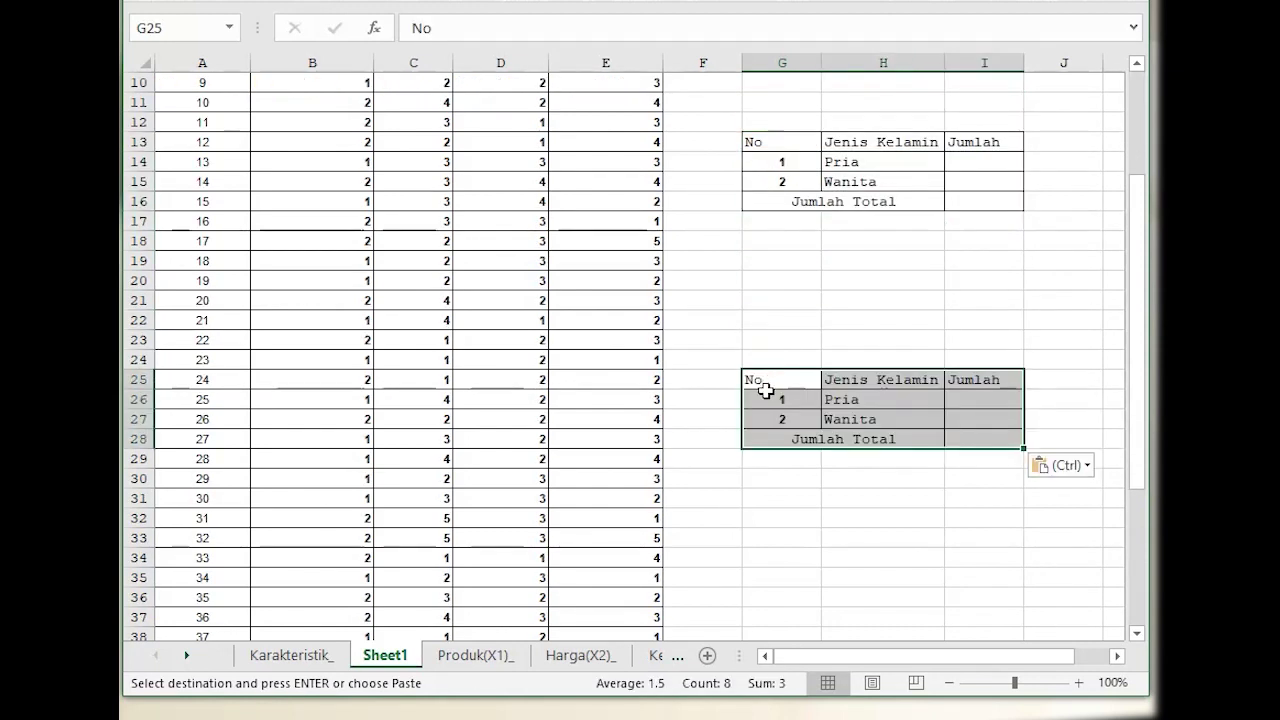
{"action": "scroll", "coordinate": [762, 400], "scroll_direction": "down", "scroll_amount": 6}
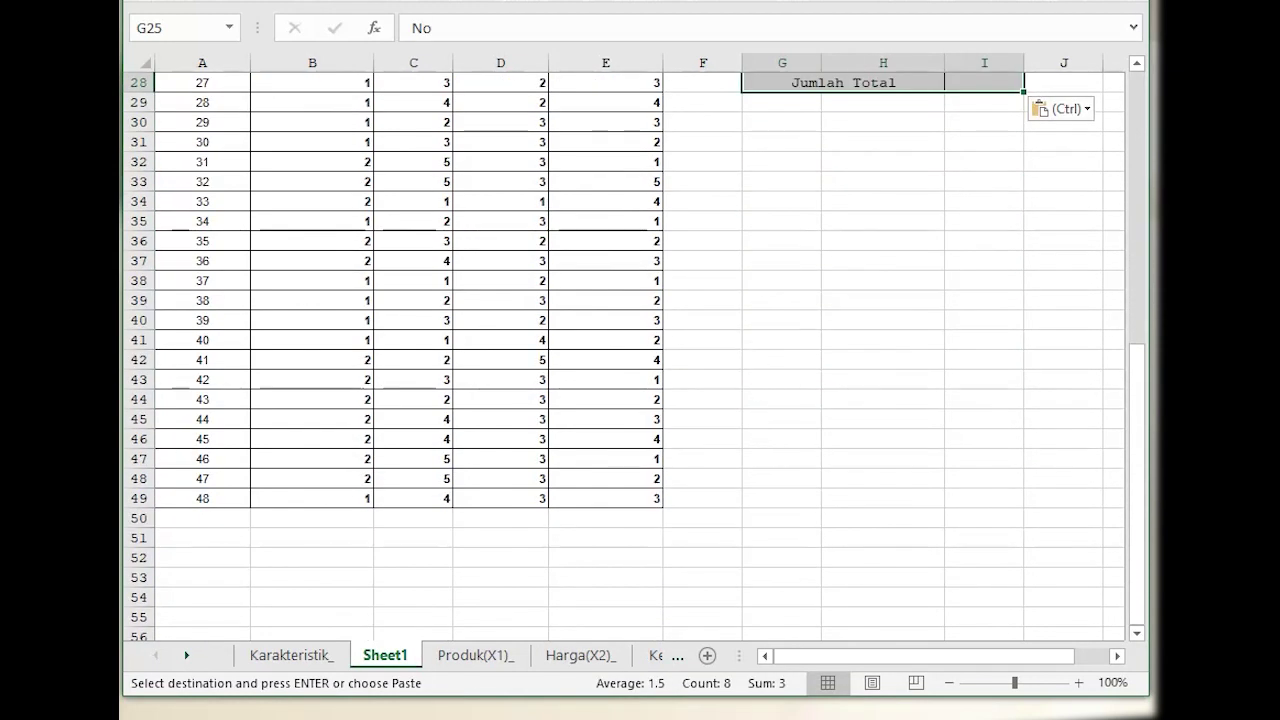
{"action": "left_click", "coordinate": [780, 300]}
{"action": "key", "text": "ctrl+v"}
{"action": "scroll", "coordinate": [860, 294], "scroll_direction": "up", "scroll_amount": 9}
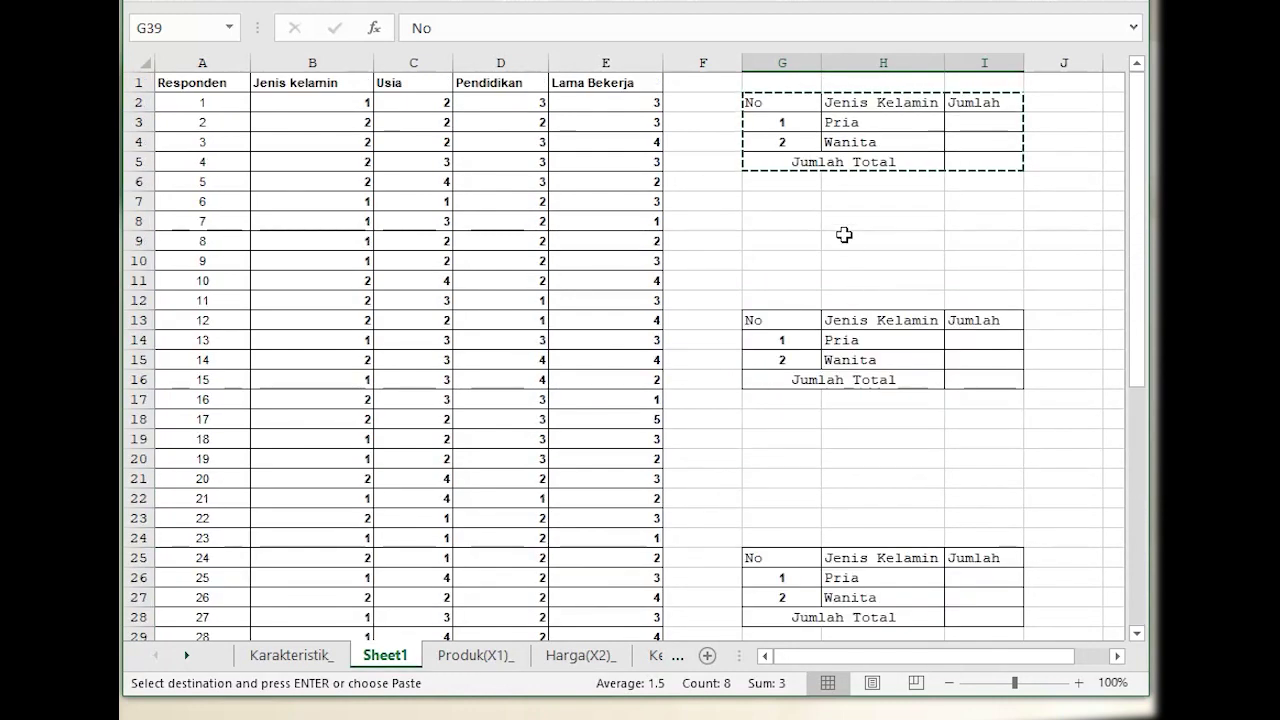
Change the header in H13 to Usia and enter the age categories < 20 in H14 and 21-30 in H15.
{"action": "left_click", "coordinate": [837, 321]}
{"action": "type", "text": "Usia"}
{"action": "key", "text": "Return"}
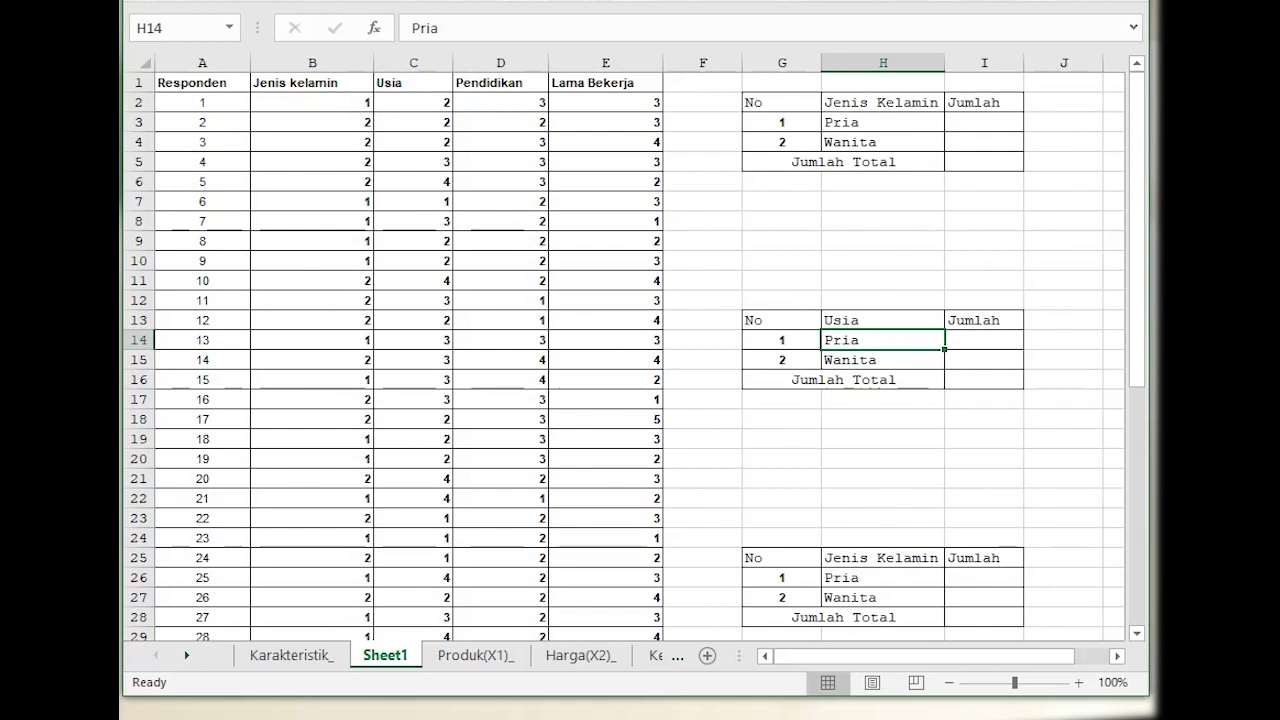
{"action": "type", "text": "< 20"}
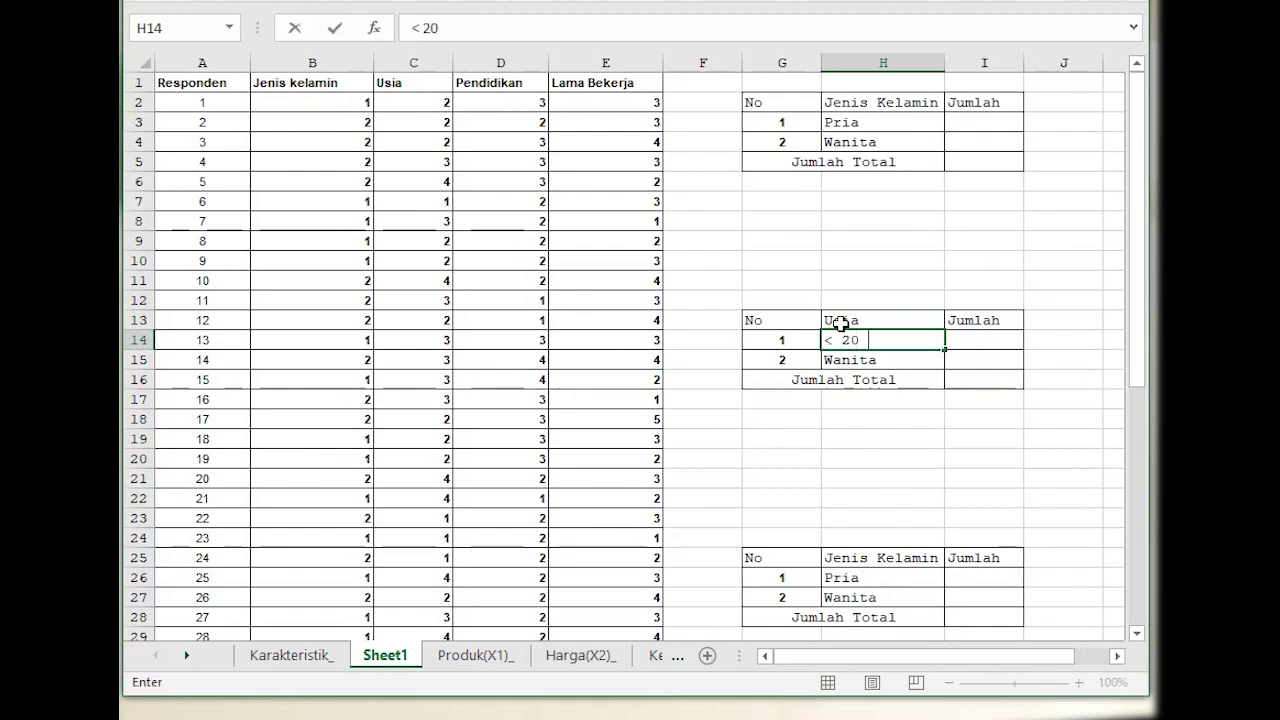
{"action": "key", "text": "Return"}
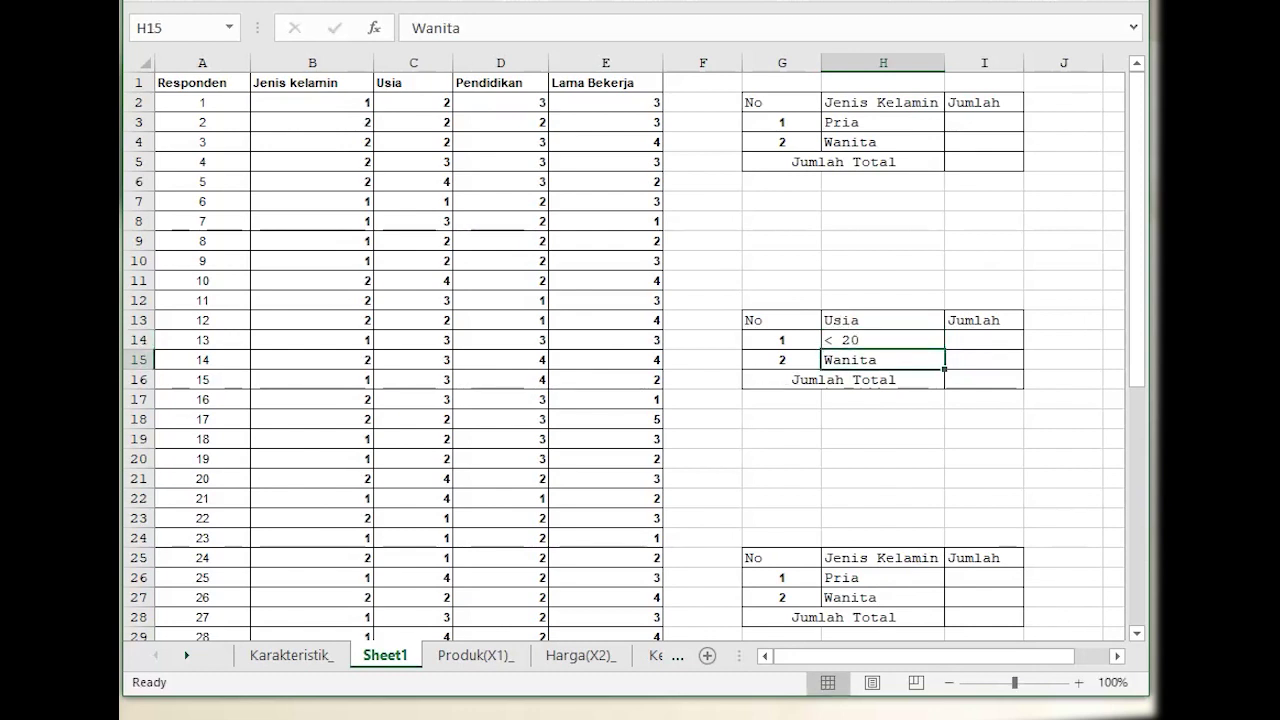
{"action": "type", "text": "21-3"}
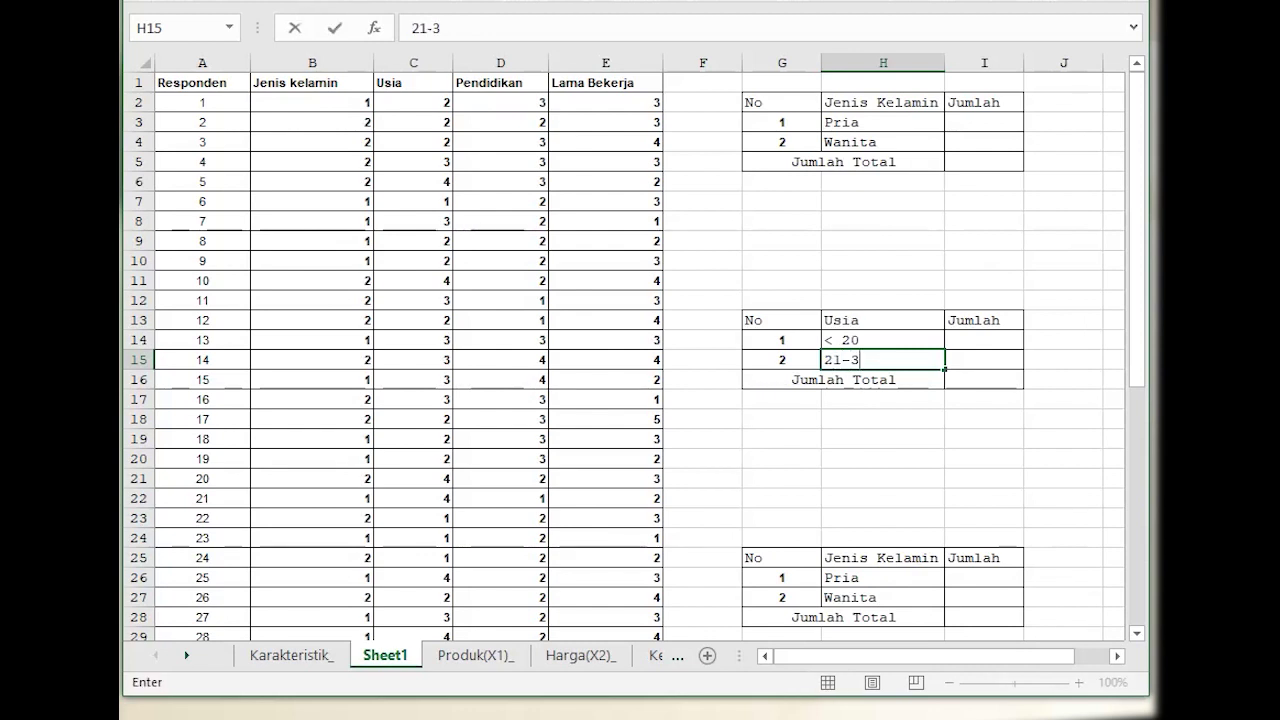
{"action": "type", "text": "0"}
{"action": "key", "text": "Return"}
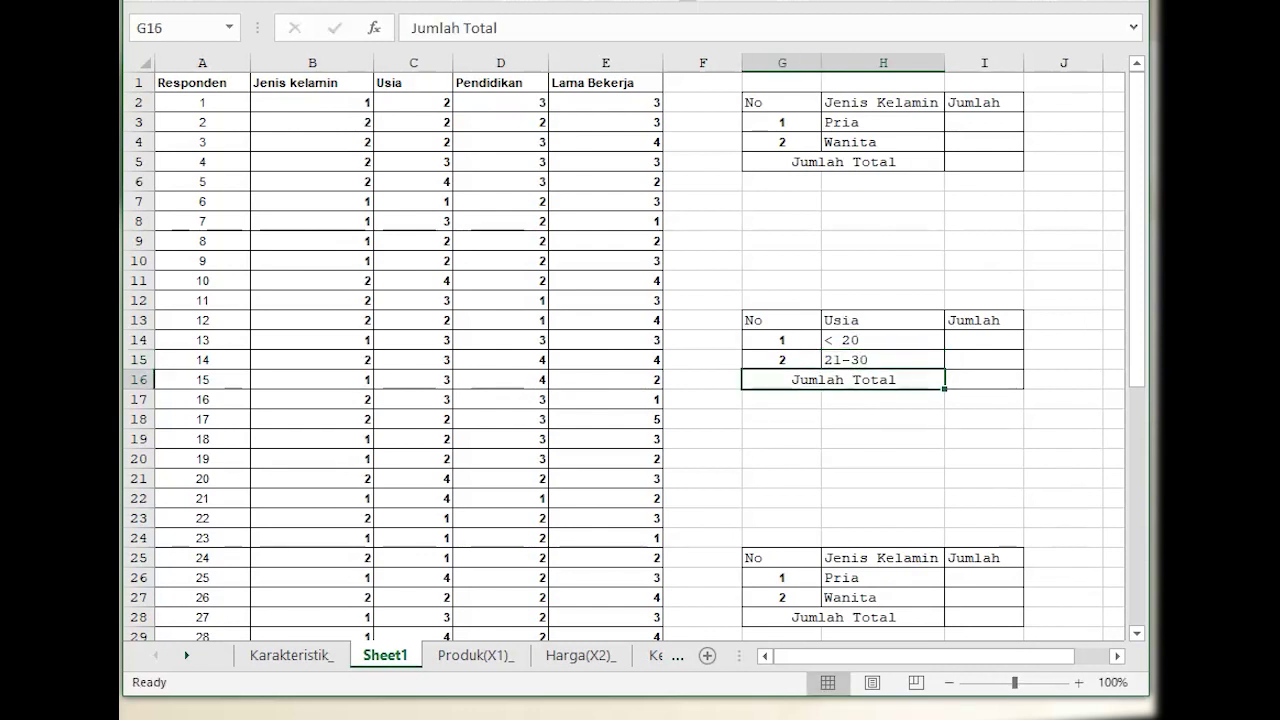
Unmerge cells G16:H16 and replace their content with number 3 in G16 and the age category 31-40 in H16.
{"action": "left_click", "coordinate": [600, 2]}
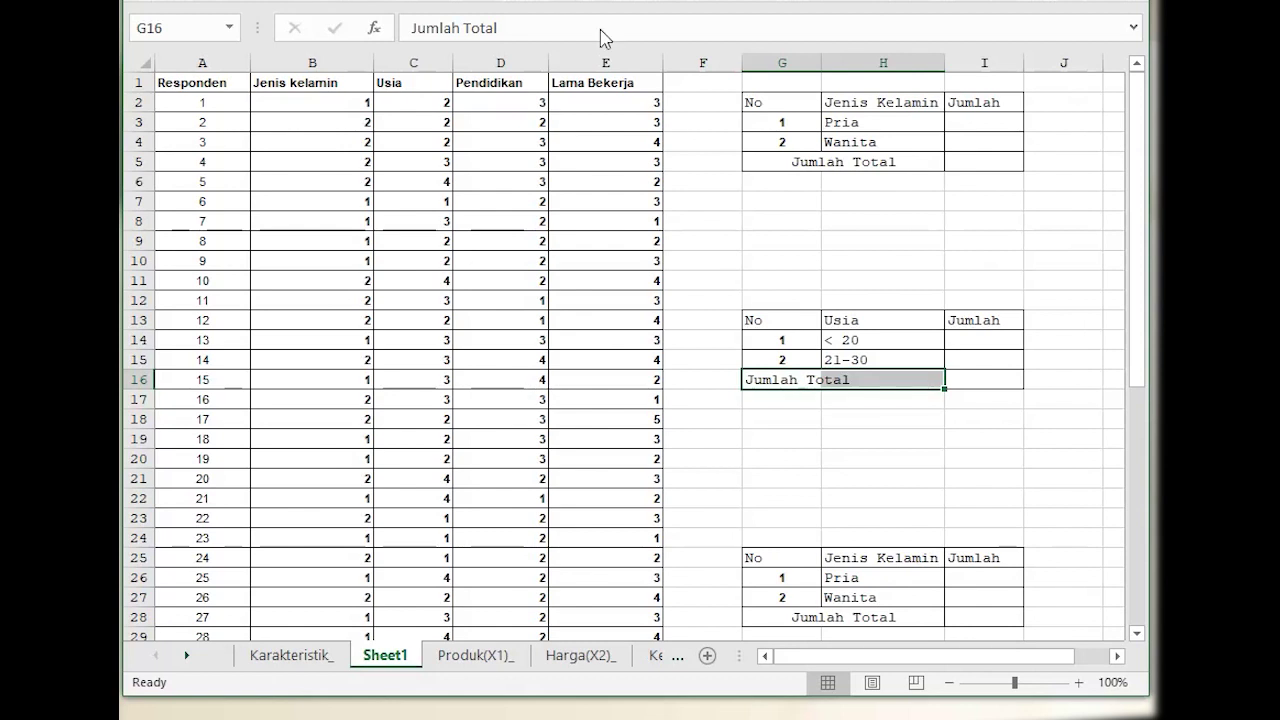
{"action": "left_click", "coordinate": [810, 372]}
{"action": "type", "text": "3"}
{"action": "key", "text": "Tab"}
{"action": "left_click", "coordinate": [805, 380]}
{"action": "key", "text": "Tab"}
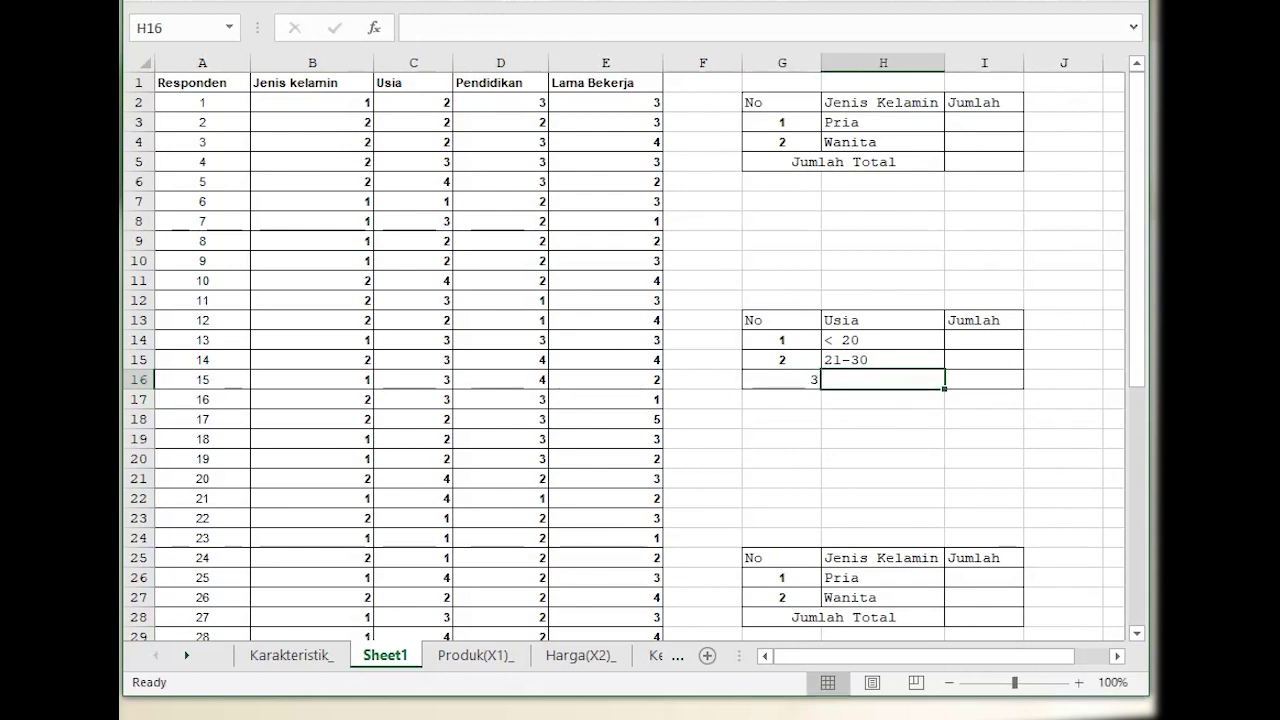
{"action": "type", "text": "31-40"}
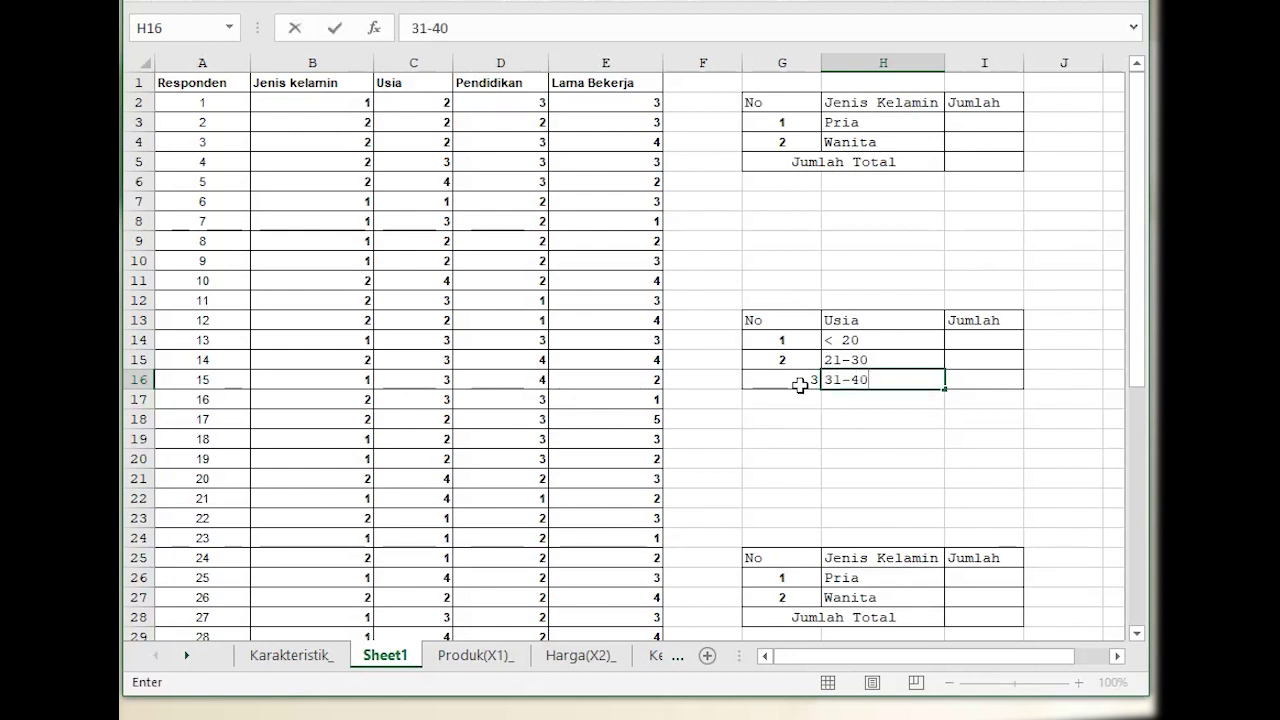
{"action": "key", "text": "Return"}
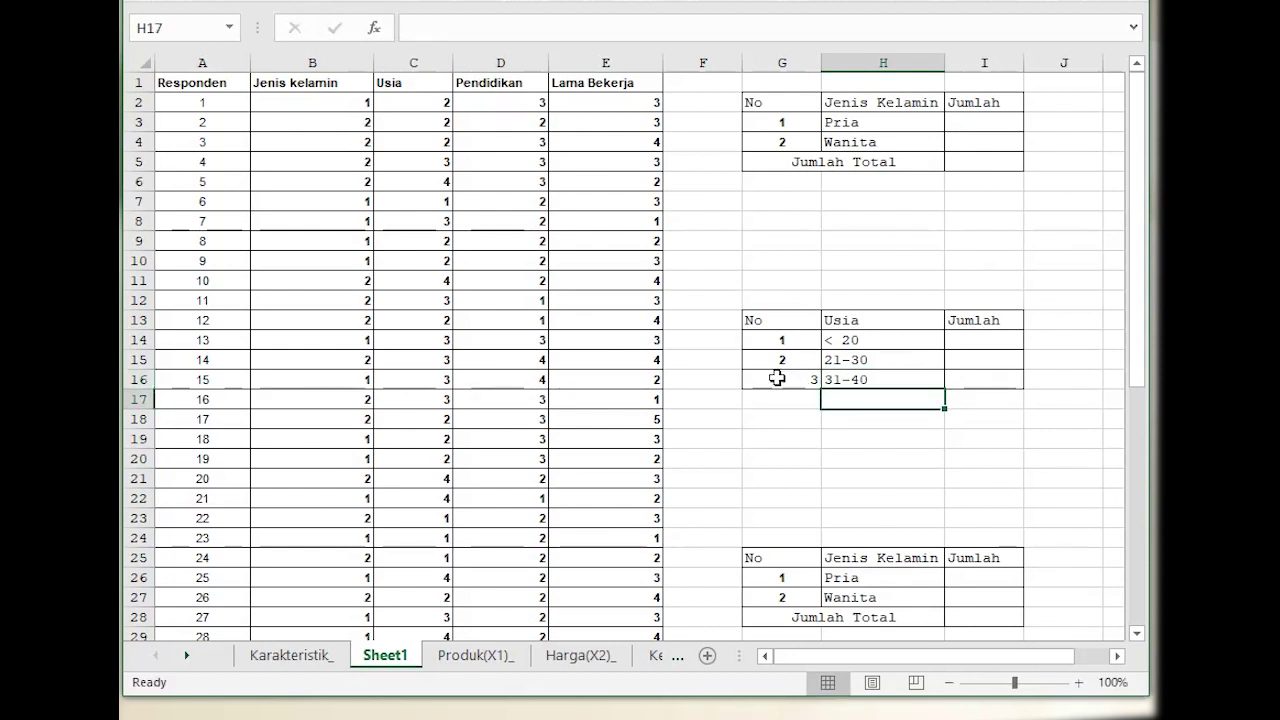
Add the age rows 4 with 41-50 and 5 with >51 in G17:H18.
{"action": "left_click", "coordinate": [769, 407]}
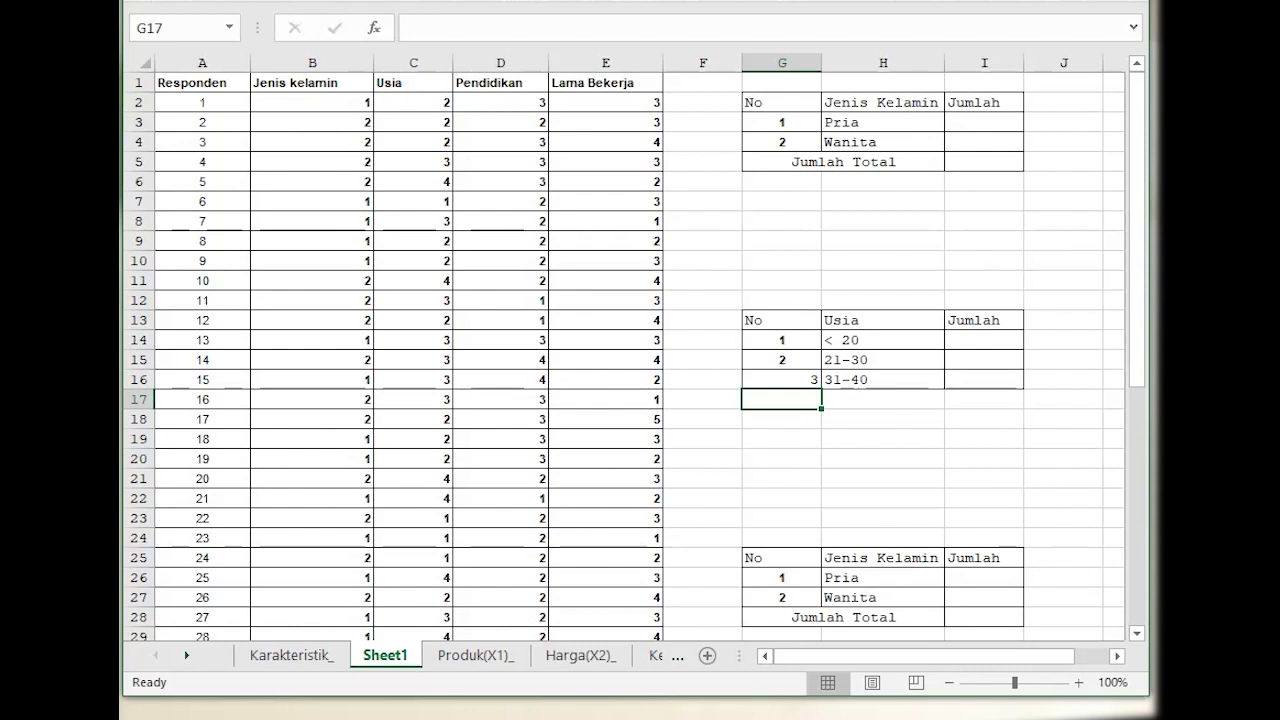
{"action": "type", "text": "4"}
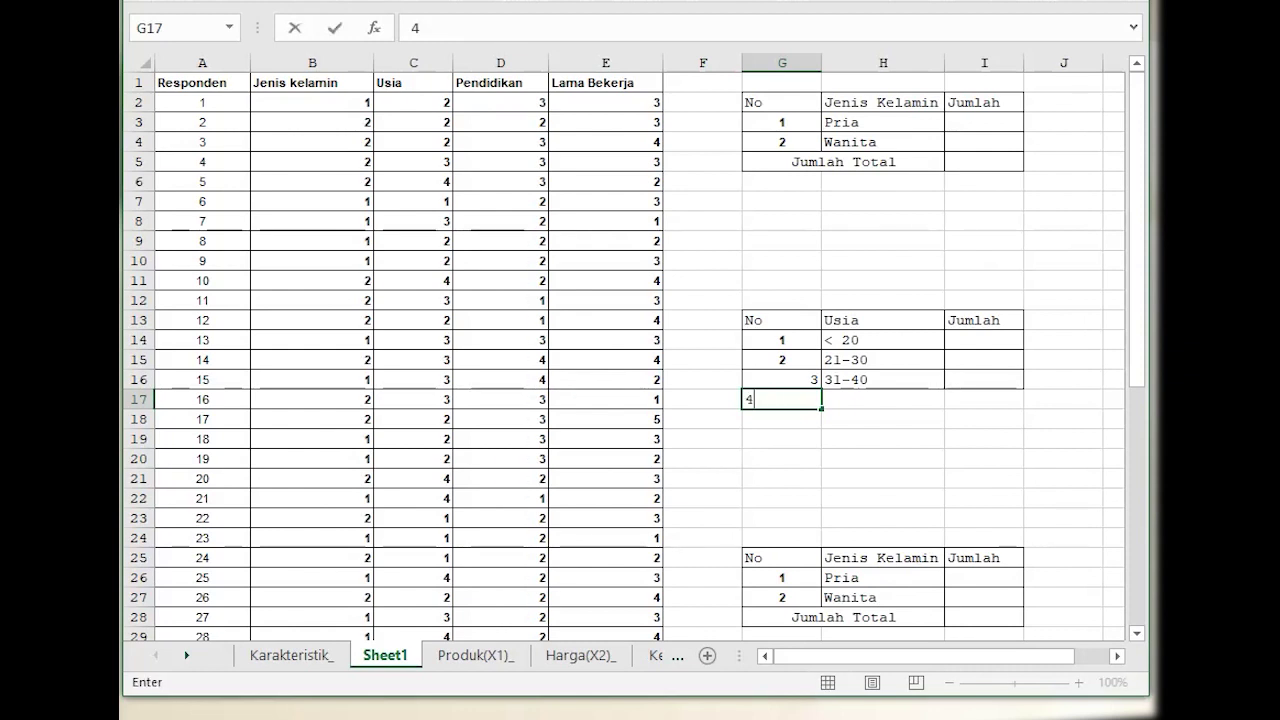
{"action": "key", "text": "Tab"}
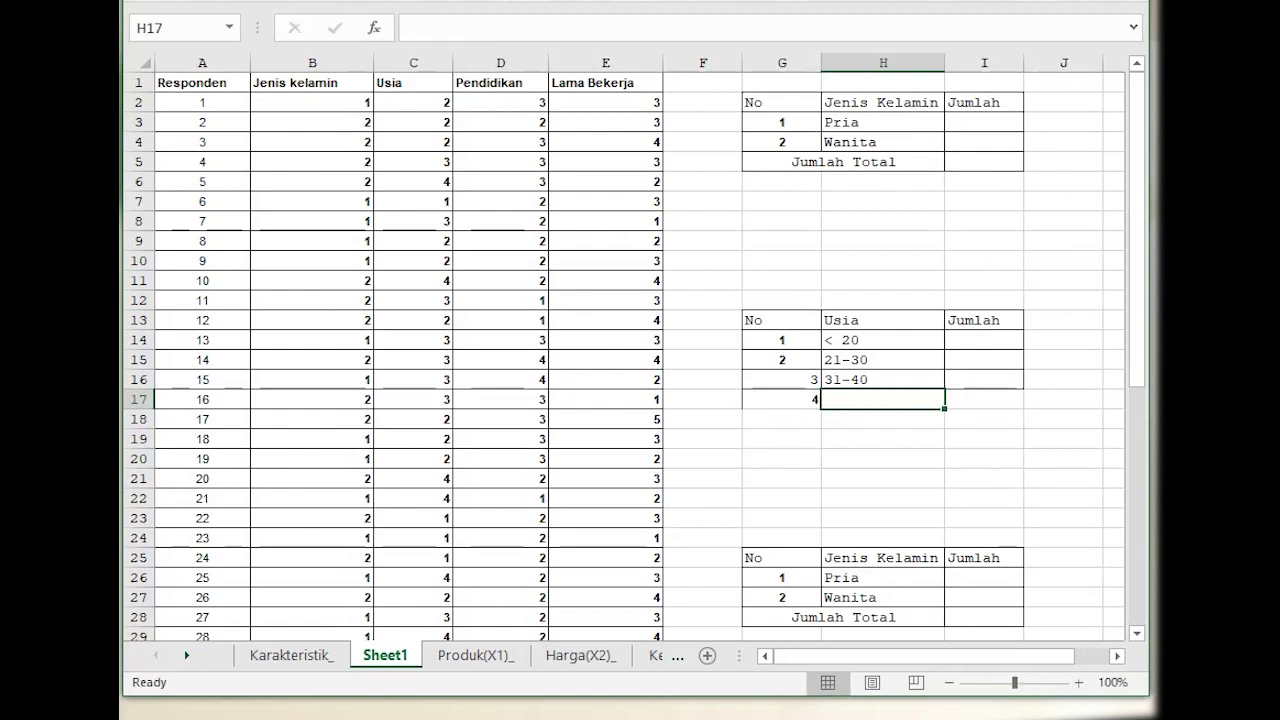
{"action": "type", "text": "41-50"}
{"action": "key", "text": "Return"}
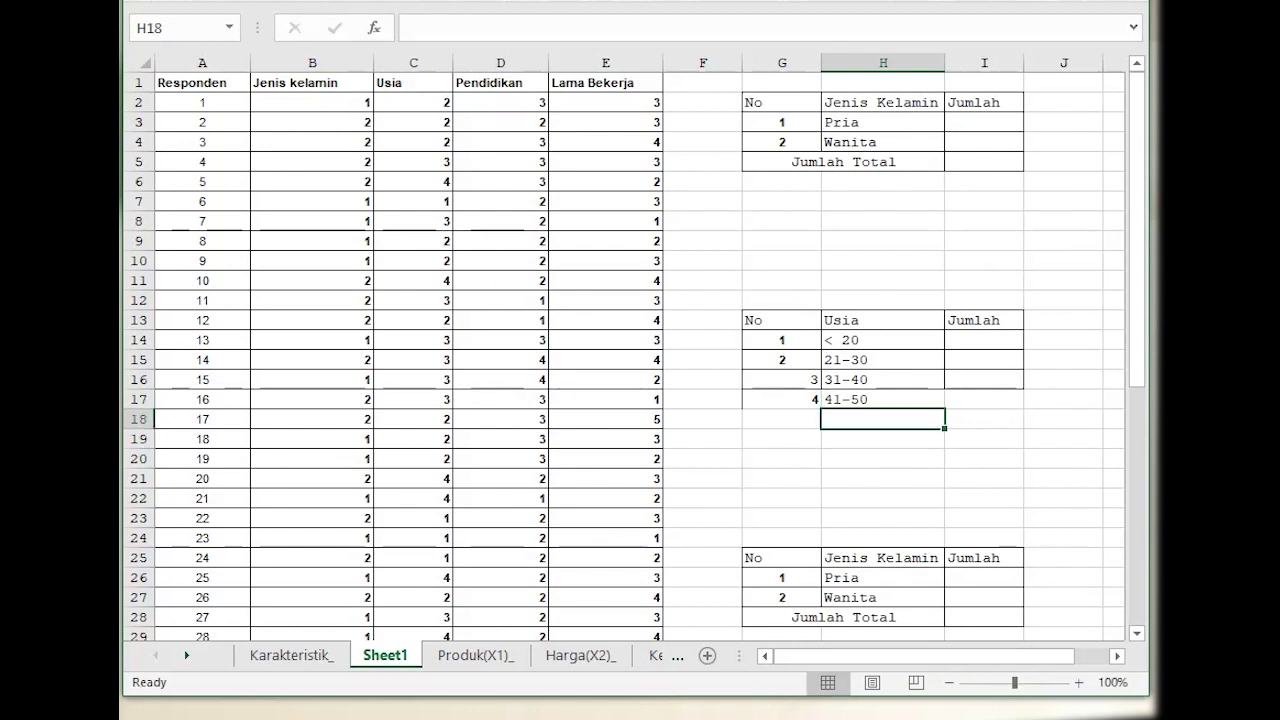
{"action": "key", "text": "Left"}
{"action": "type", "text": "5"}
{"action": "key", "text": "Tab"}
{"action": "type", "text": ">5"}
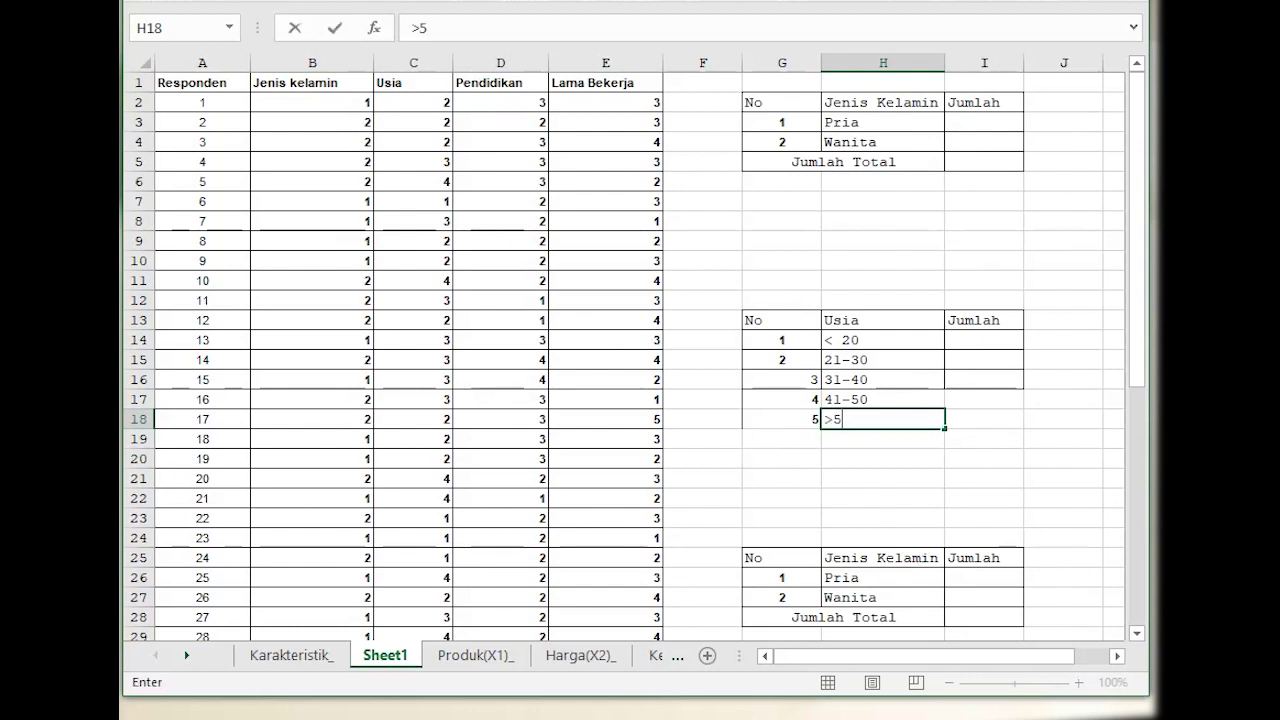
{"action": "type", "text": "1"}
{"action": "key", "text": "Tab"}
Apply all borders to the age table range G13:I18.
{"action": "key", "text": "Left"}
{"action": "key", "text": "Left"}
{"action": "left_click", "coordinate": [768, 385]}
{"action": "key", "text": "Up"}
{"action": "key", "text": "Up"}
{"action": "key", "text": "Up"}
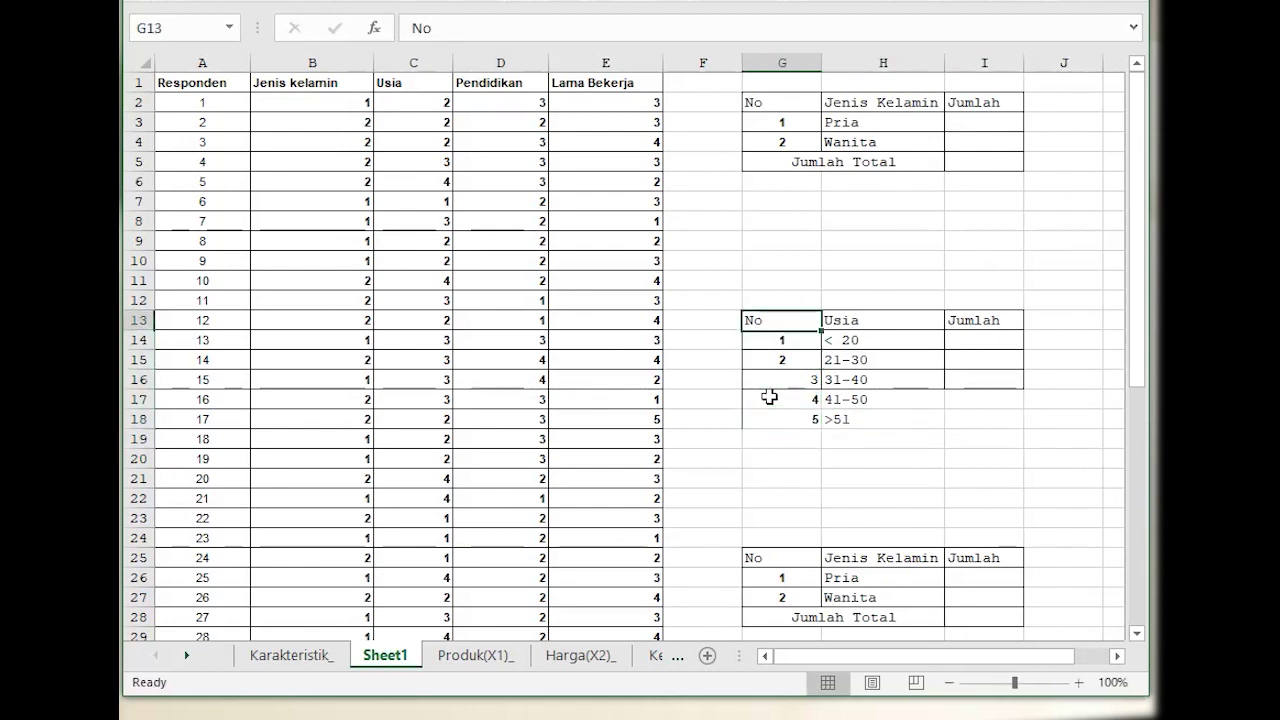
{"action": "key", "text": "ctrl+shift+Right"}
{"action": "key", "text": "ctrl+shift+Down"}
{"action": "key", "text": "shift+Up"}
{"action": "key", "text": "shift+Up"}
{"action": "key", "text": "shift+Up"}
{"action": "key", "text": "shift+Up"}
{"action": "key", "text": "shift+Up"}
{"action": "key", "text": "shift+Up"}
{"action": "key", "text": "shift+Up"}
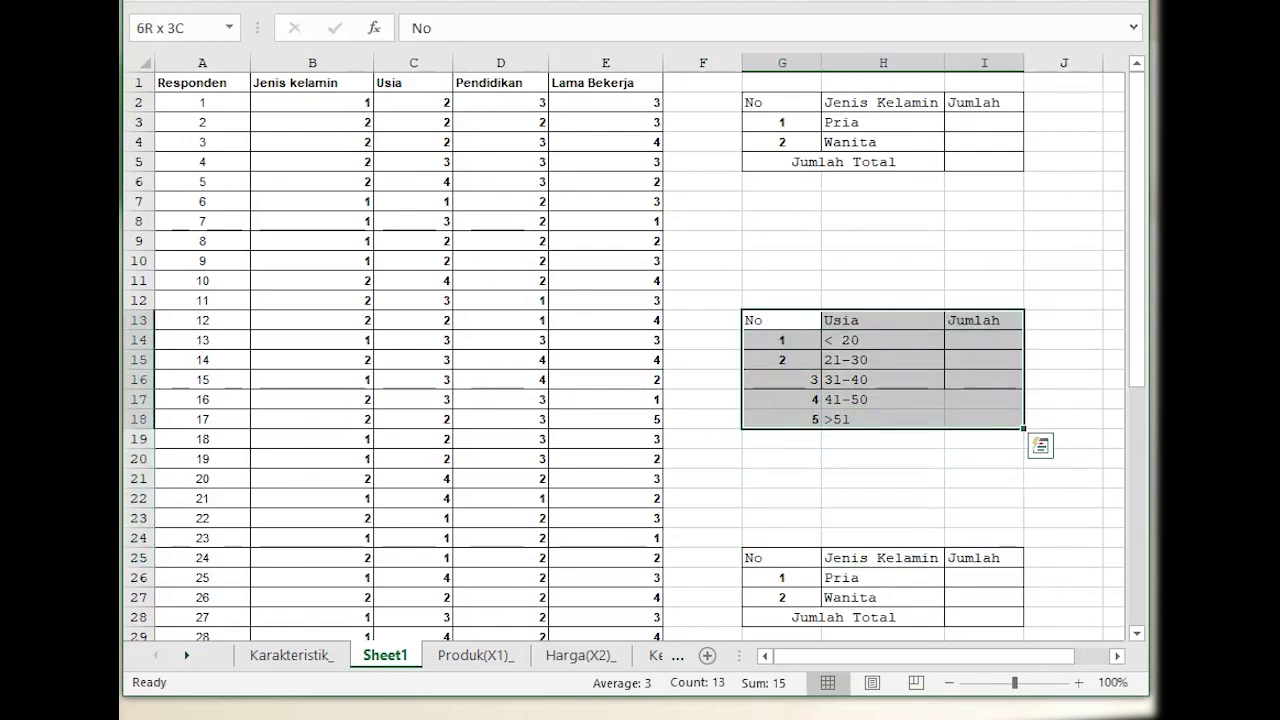
Center the row numbers in G14:G18 of the age table.
{"action": "left_click_drag", "start_coordinate": [800, 345], "coordinate": [801, 420]}
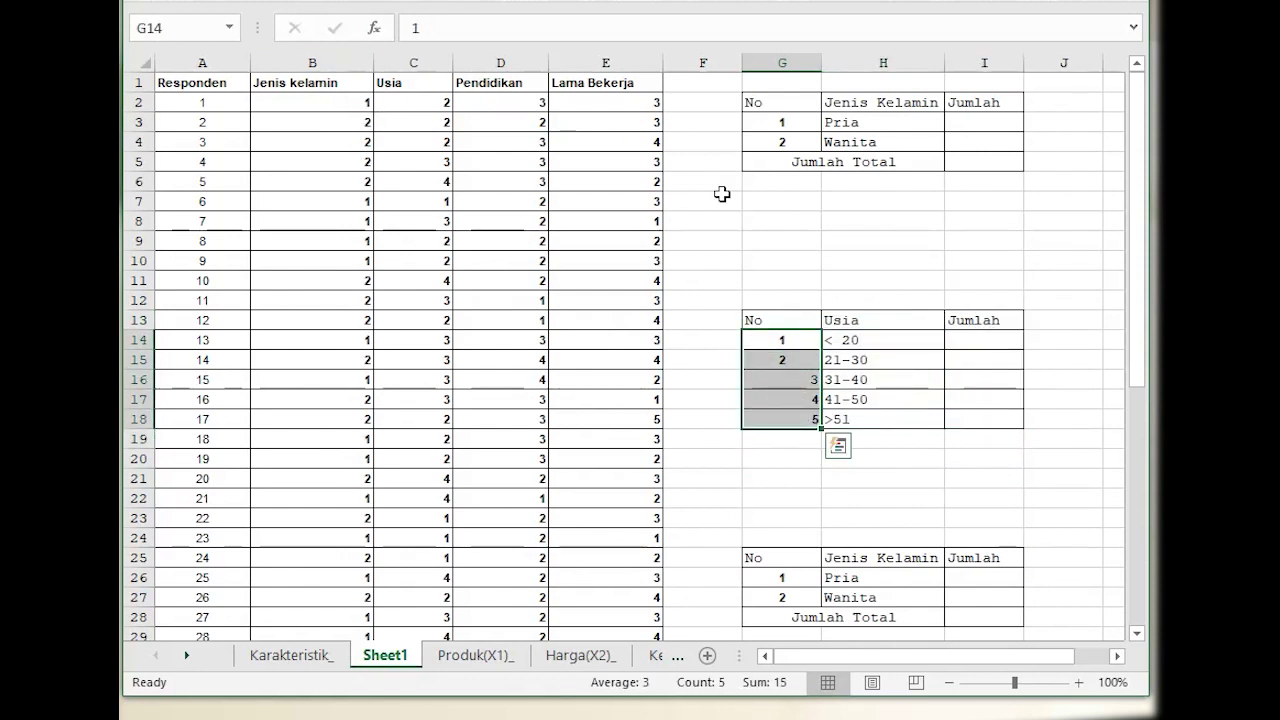
{"action": "key", "text": "alt+h"}
{"action": "key", "text": "a"}
{"action": "key", "text": "c"}
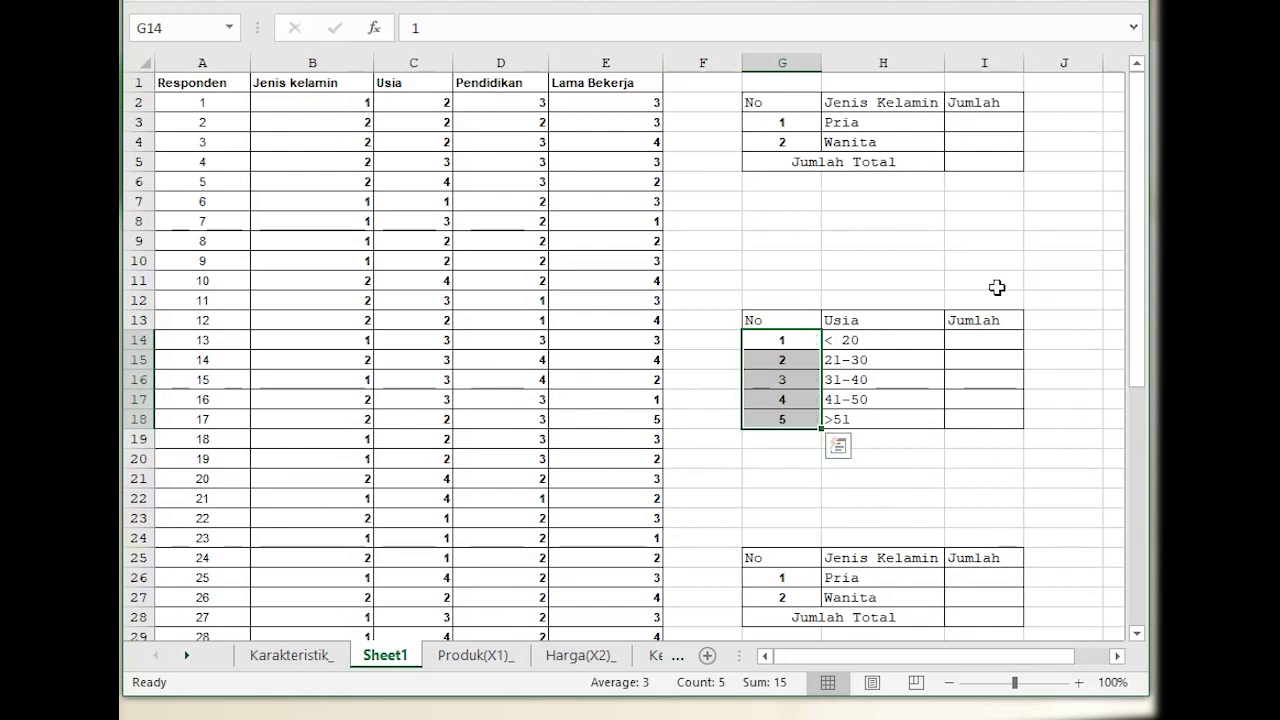
Merge and center cells G19:H19 with the label Jumlah Total, and apply all borders to G19:I19.
{"action": "left_click", "coordinate": [980, 405]}
{"action": "left_click_drag", "start_coordinate": [781, 438], "coordinate": [882, 438]}
{"action": "key", "text": "alt+h"}
{"action": "type", "text": "mc"}
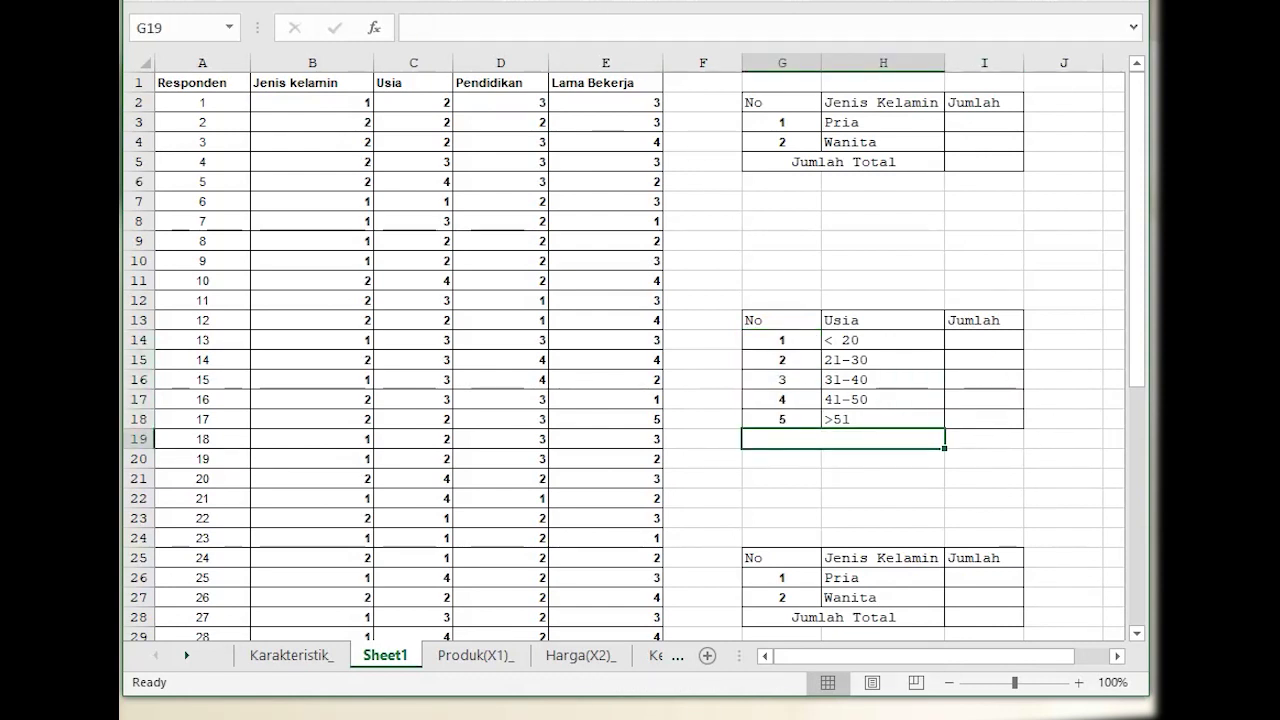
{"action": "type", "text": "Jumlah Total"}
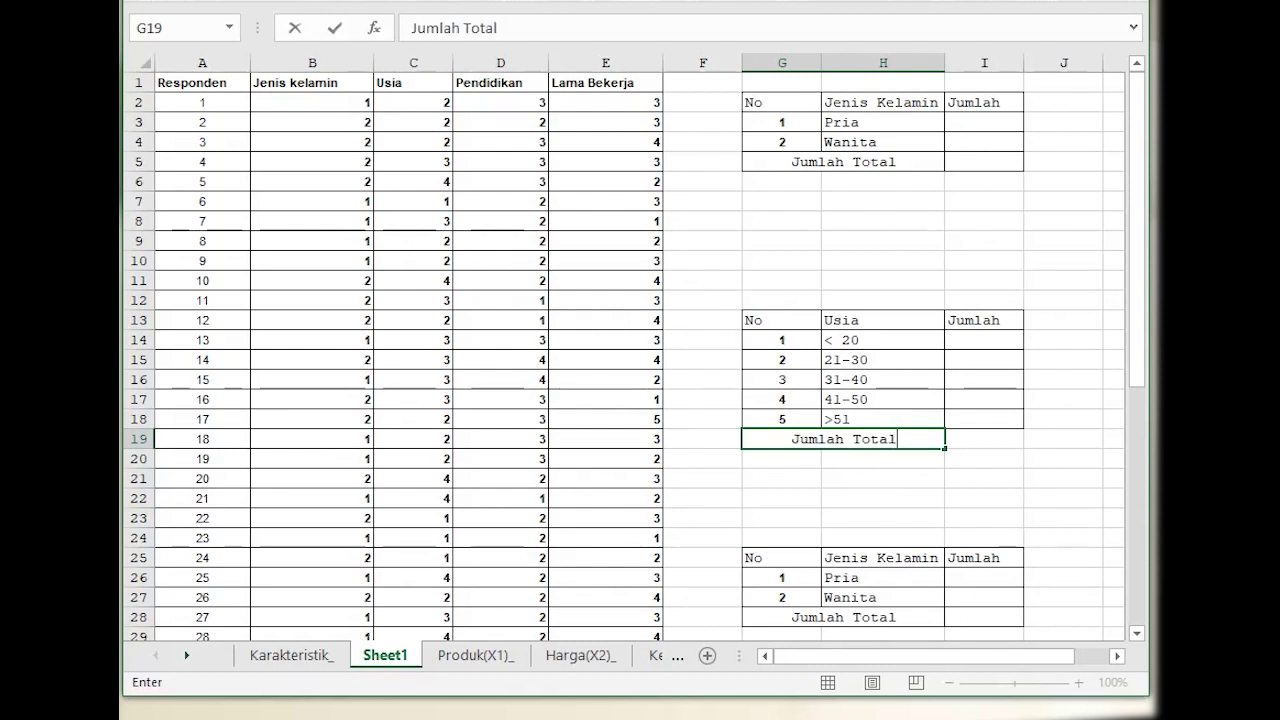
{"action": "mouse_move", "coordinate": [995, 441]}
{"action": "left_mouse_down"}
{"action": "mouse_move", "coordinate": [840, 442]}
{"action": "mouse_move", "coordinate": [1014, 437]}
{"action": "left_mouse_up"}
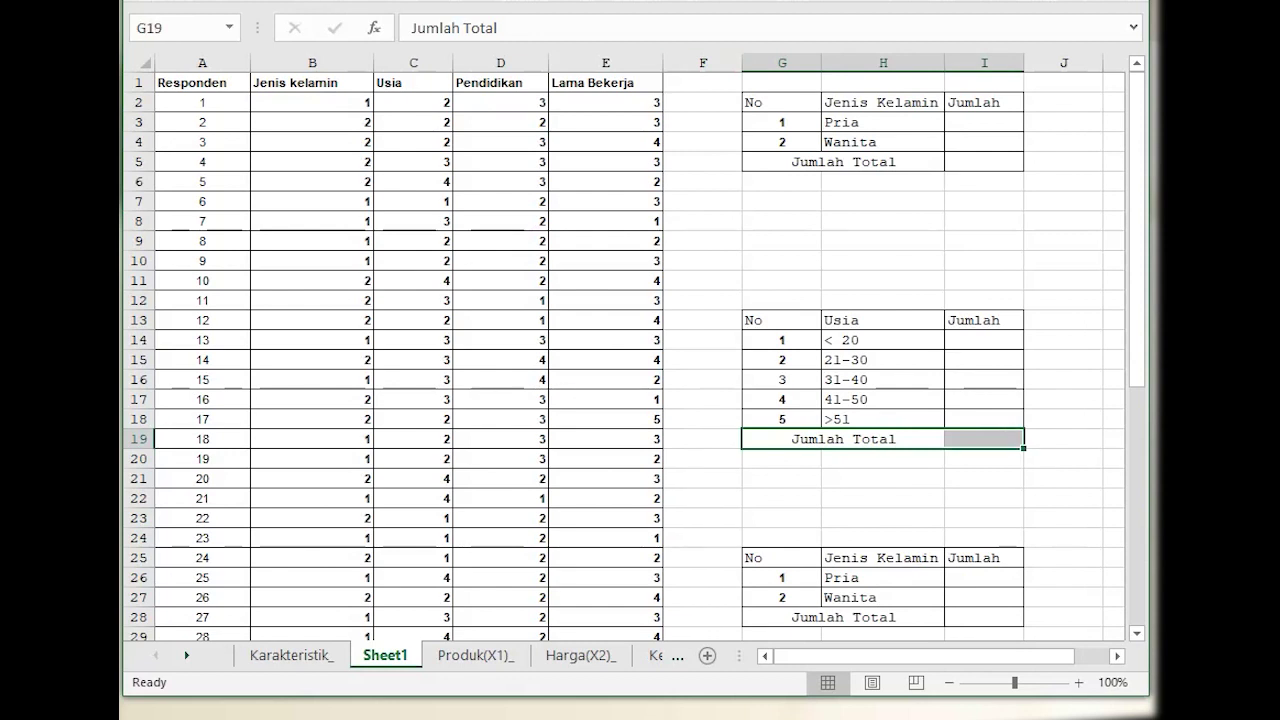
Copy the age table G13:I19 and paste it over the two gender table copies starting at G25 and G39.
{"action": "scroll", "coordinate": [1106, 429], "scroll_direction": "down", "scroll_amount": 8}
{"action": "scroll", "coordinate": [1026, 323], "scroll_direction": "up", "scroll_amount": 6}
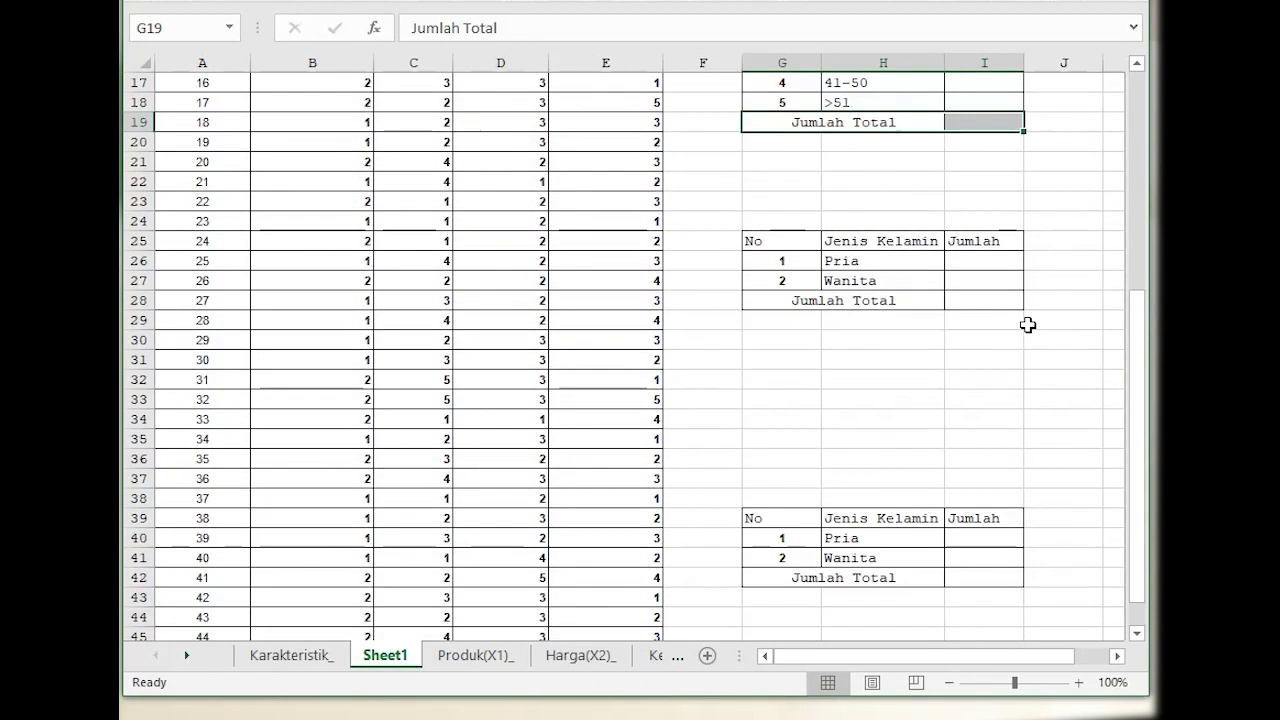
{"action": "left_click_drag", "start_coordinate": [776, 192], "coordinate": [988, 289]}
{"action": "key", "text": "ctrl+c"}
{"action": "left_click_drag", "start_coordinate": [781, 417], "coordinate": [983, 466]}
{"action": "key", "text": "ctrl+v"}
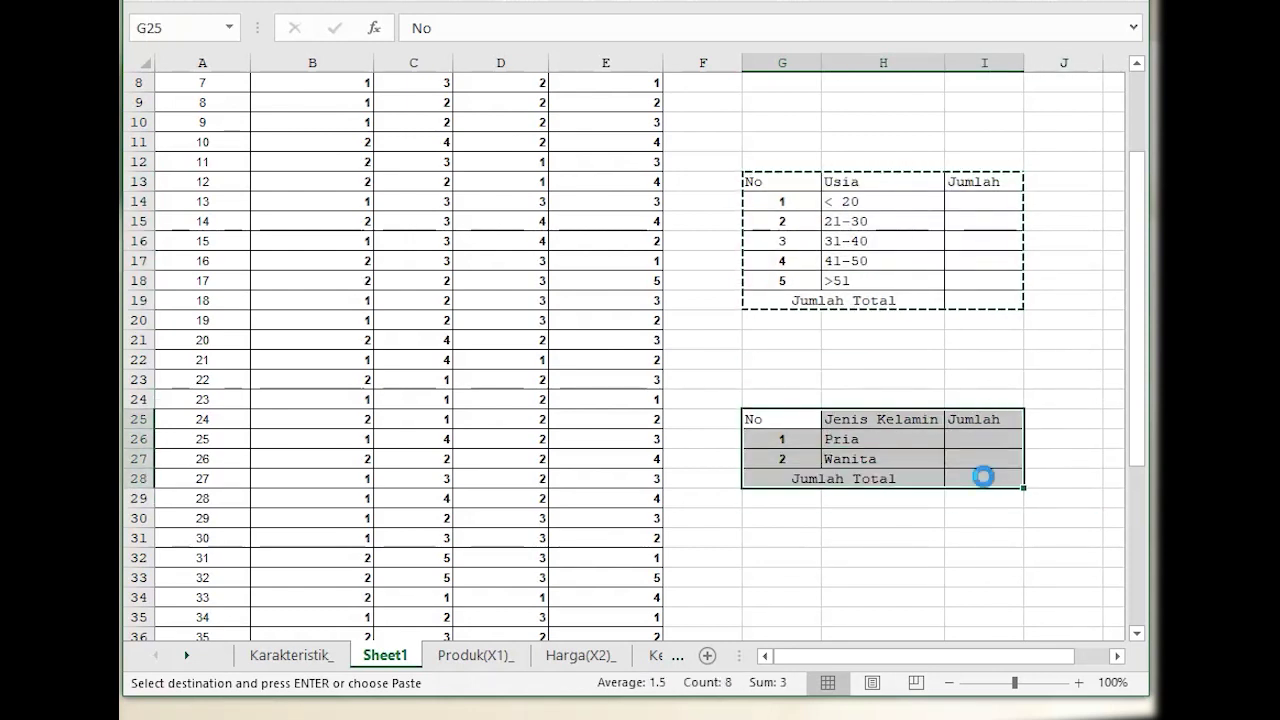
{"action": "scroll", "coordinate": [970, 500], "scroll_direction": "down", "scroll_amount": 4}
{"action": "left_click", "coordinate": [757, 460]}
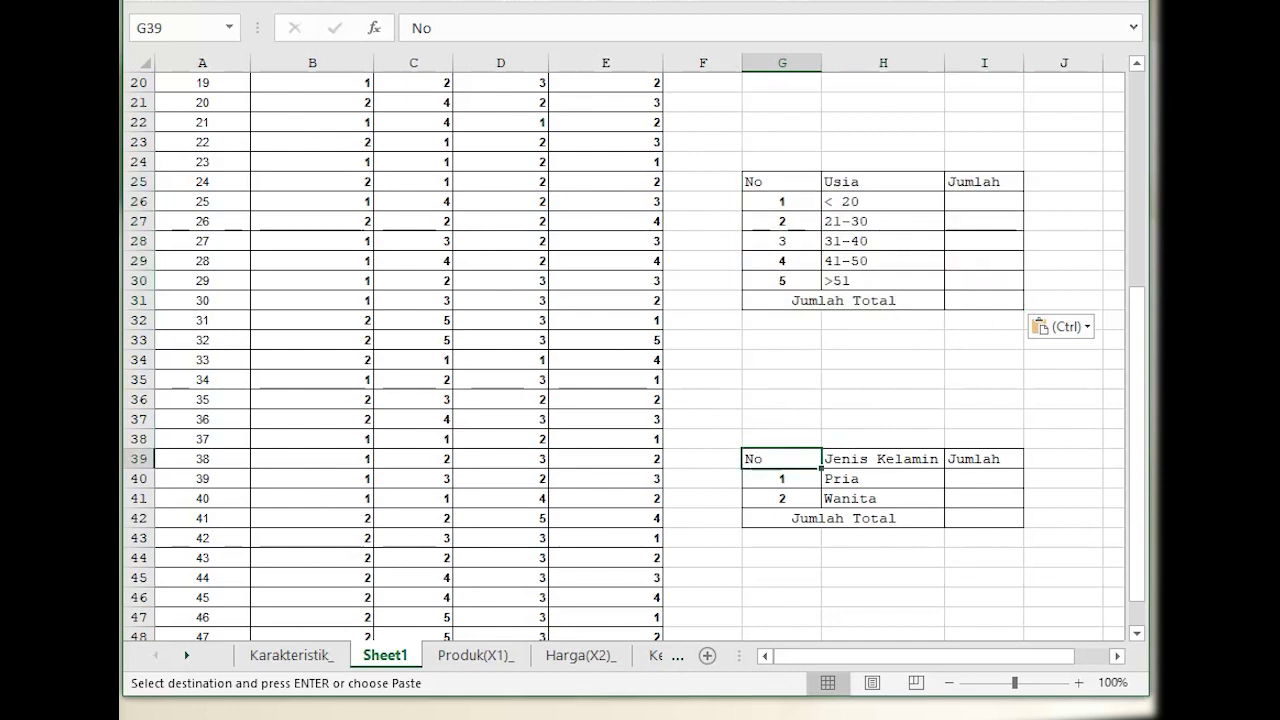
{"action": "key", "text": "ctrl+v"}
Change the header in H25 to Pendidikan and enter the first education category SD/SMP/SMA in H26.
{"action": "scroll", "coordinate": [837, 277], "scroll_direction": "up", "scroll_amount": 3}
{"action": "scroll", "coordinate": [837, 277], "scroll_direction": "up", "scroll_amount": 1}
{"action": "left_click", "coordinate": [826, 414]}
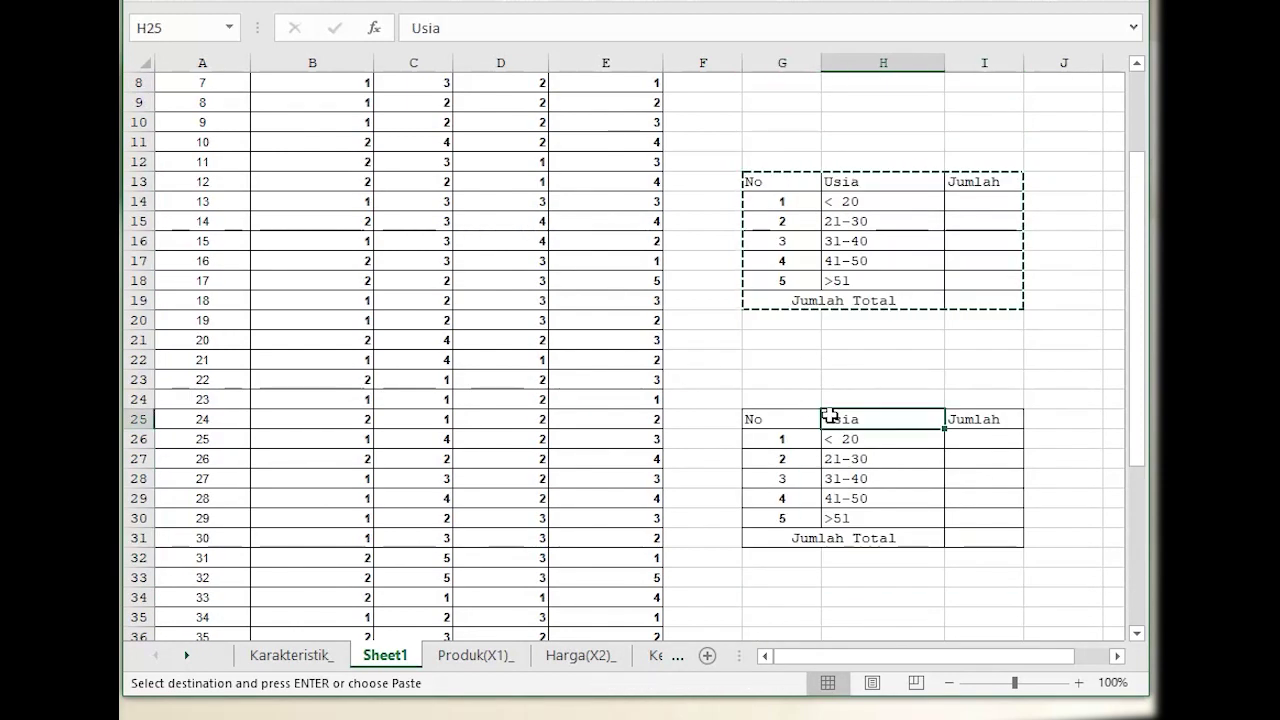
{"action": "type", "text": "P"}
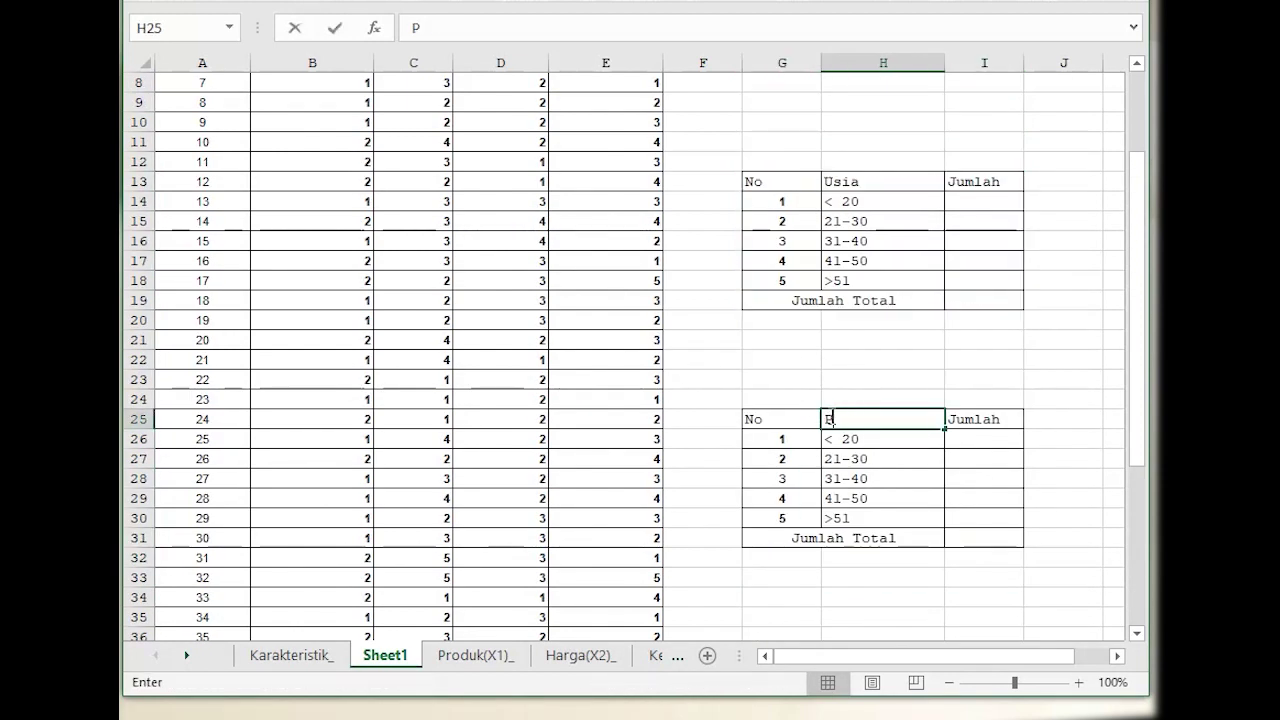
{"action": "type", "text": "endidikan"}
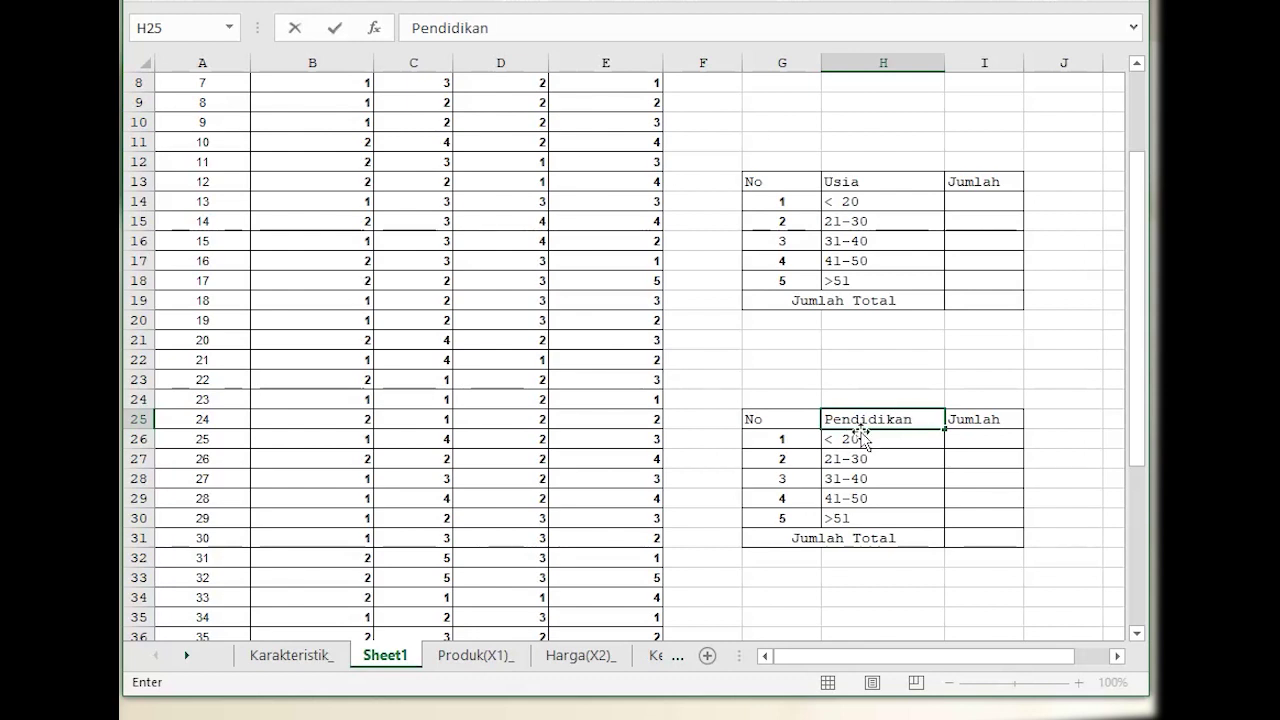
{"action": "key", "text": "Return"}
{"action": "type", "text": "SD"}
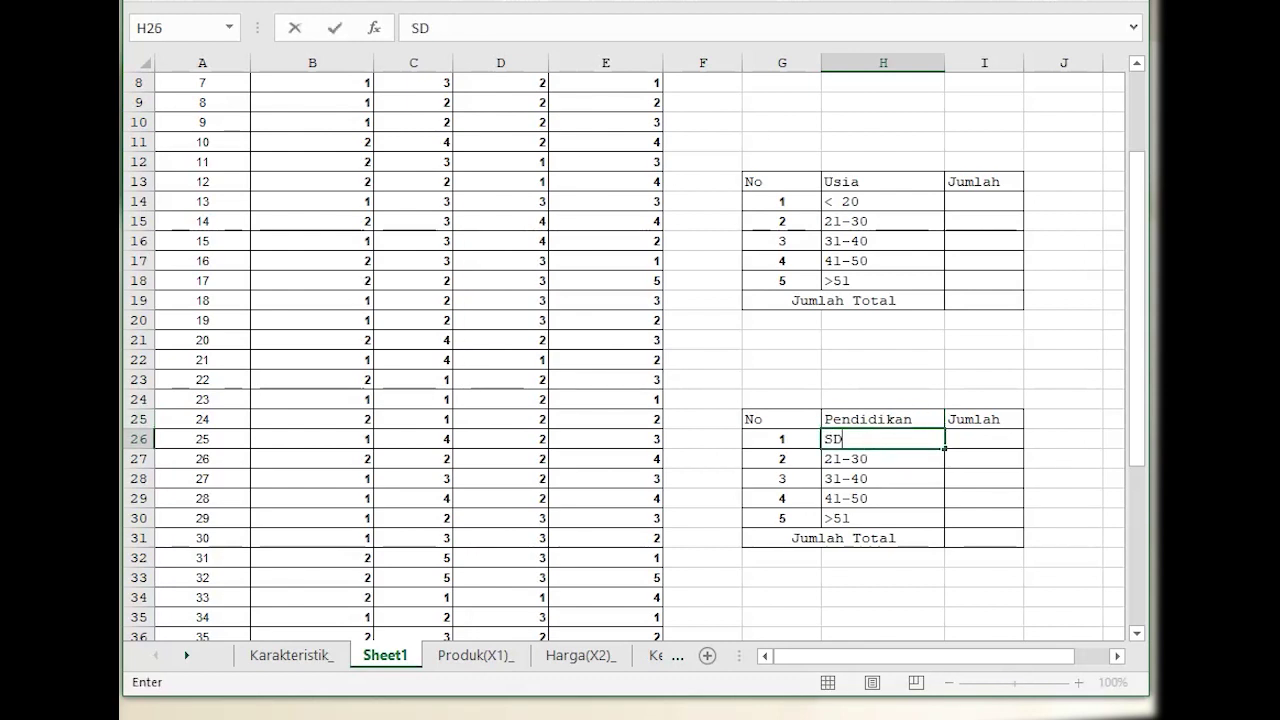
{"action": "type", "text": "/SMP/SMA"}
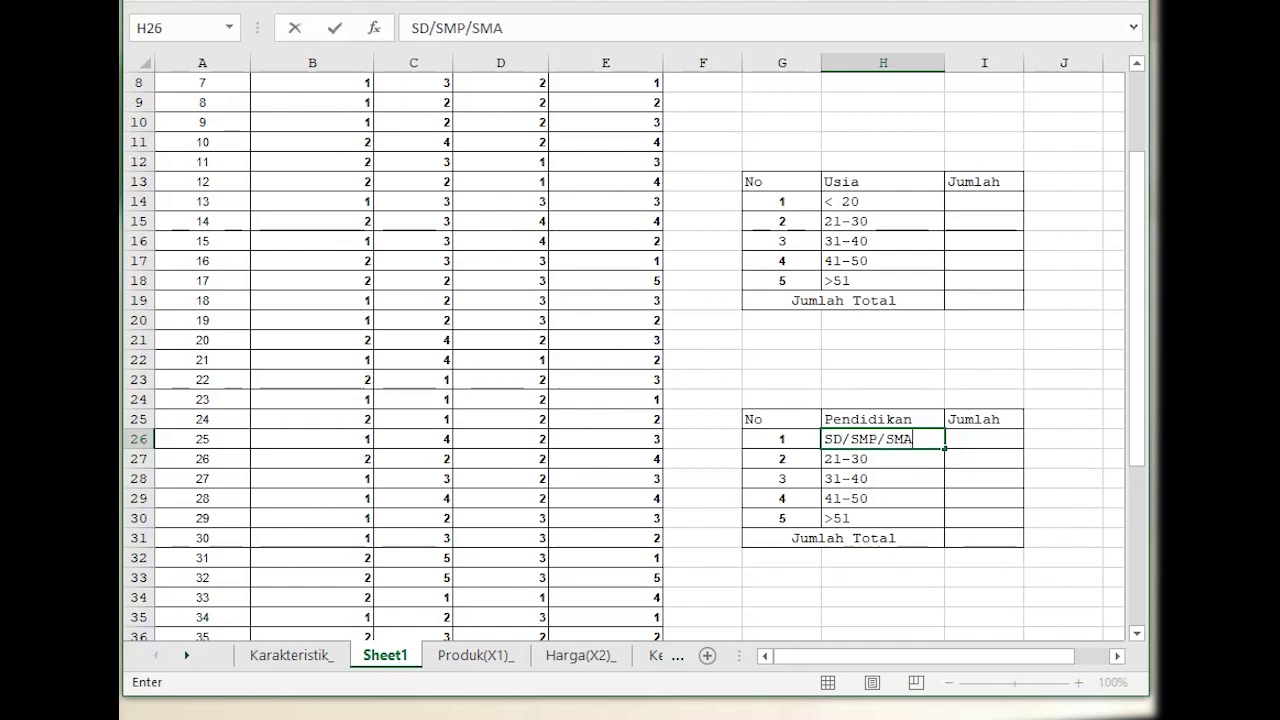
{"action": "key", "text": "Return"}
Fill the remaining education categories in H27:H30 with Diploma, Strata I, Strata II and Strata III.
{"action": "type", "text": "Diploma"}
{"action": "key", "text": "Return"}
{"action": "type", "text": "Stra"}
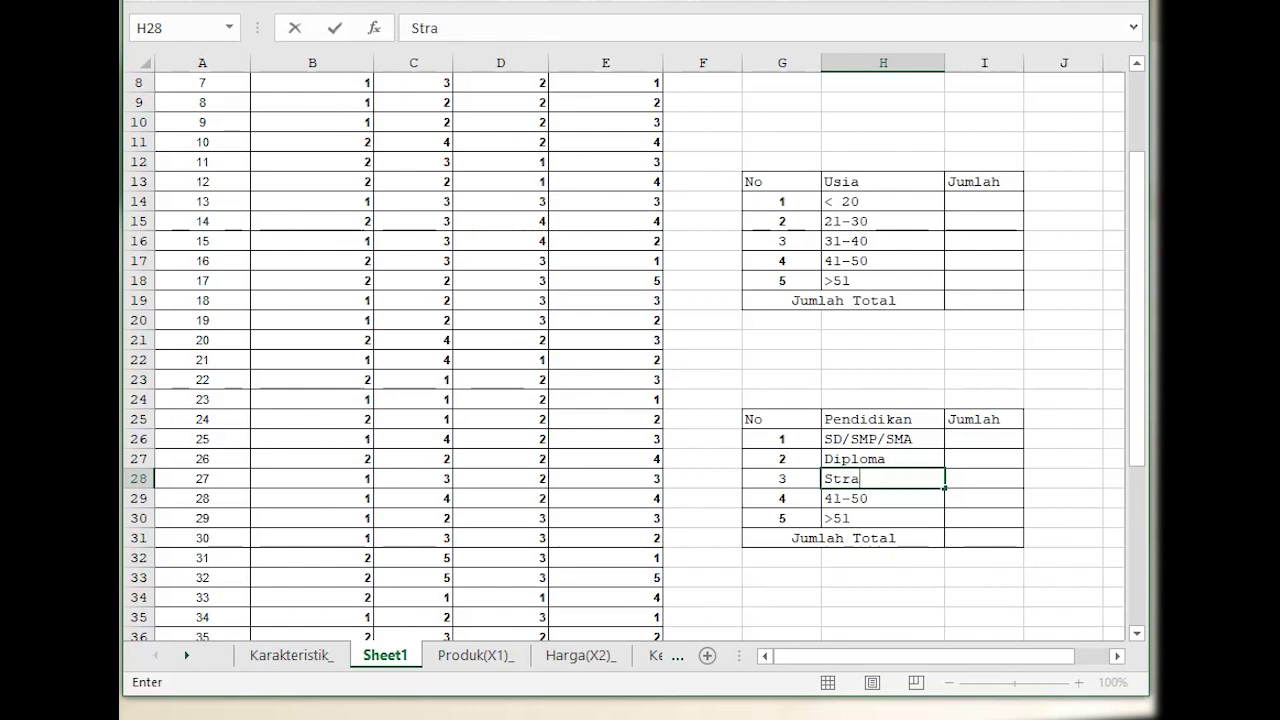
{"action": "type", "text": "ta I"}
{"action": "key", "text": "Return"}
{"action": "type", "text": "St"}
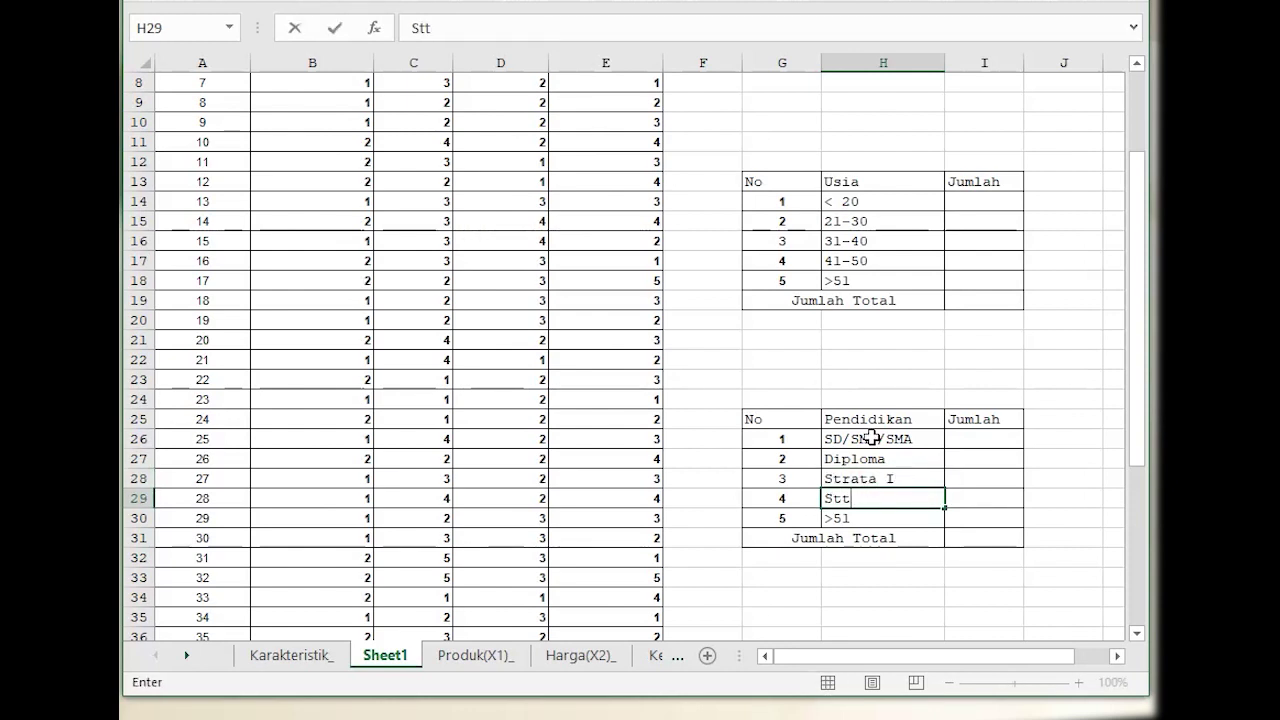
{"action": "type", "text": "rata II"}
{"action": "key", "text": "Return"}
{"action": "type", "text": "Strata II"}
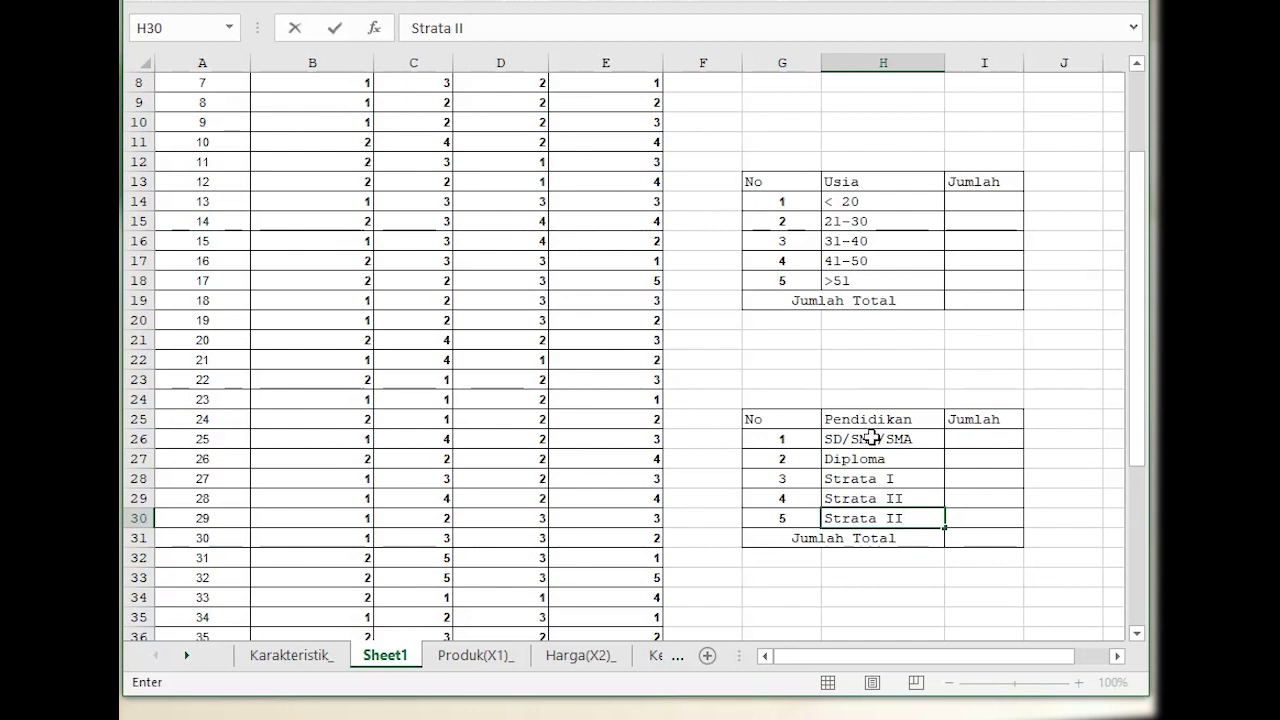
{"action": "type", "text": "I"}
{"action": "key", "text": "Return"}
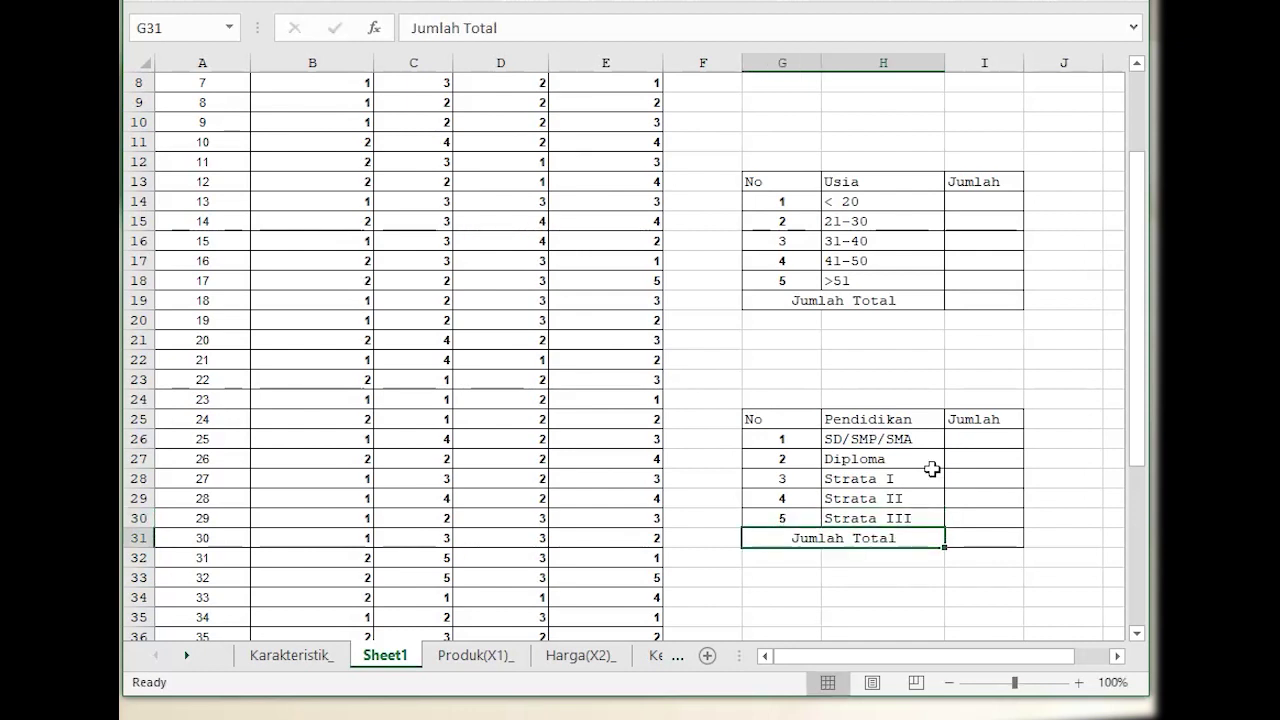
Change the header in H39 to Lama Bekerja and enter the first length-of-employment category < 1 in H40.
{"action": "scroll", "coordinate": [923, 457], "scroll_direction": "down", "scroll_amount": 5}
{"action": "left_click", "coordinate": [845, 401]}
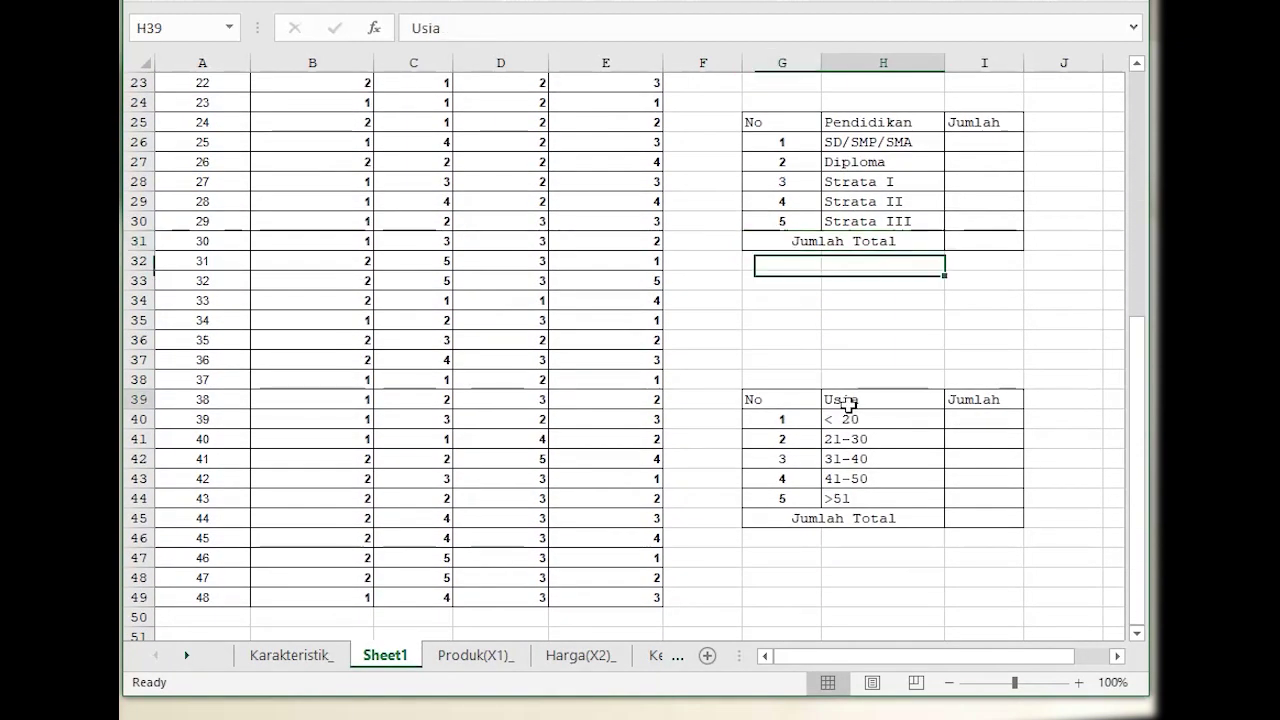
{"action": "type", "text": "Lama Bekerja"}
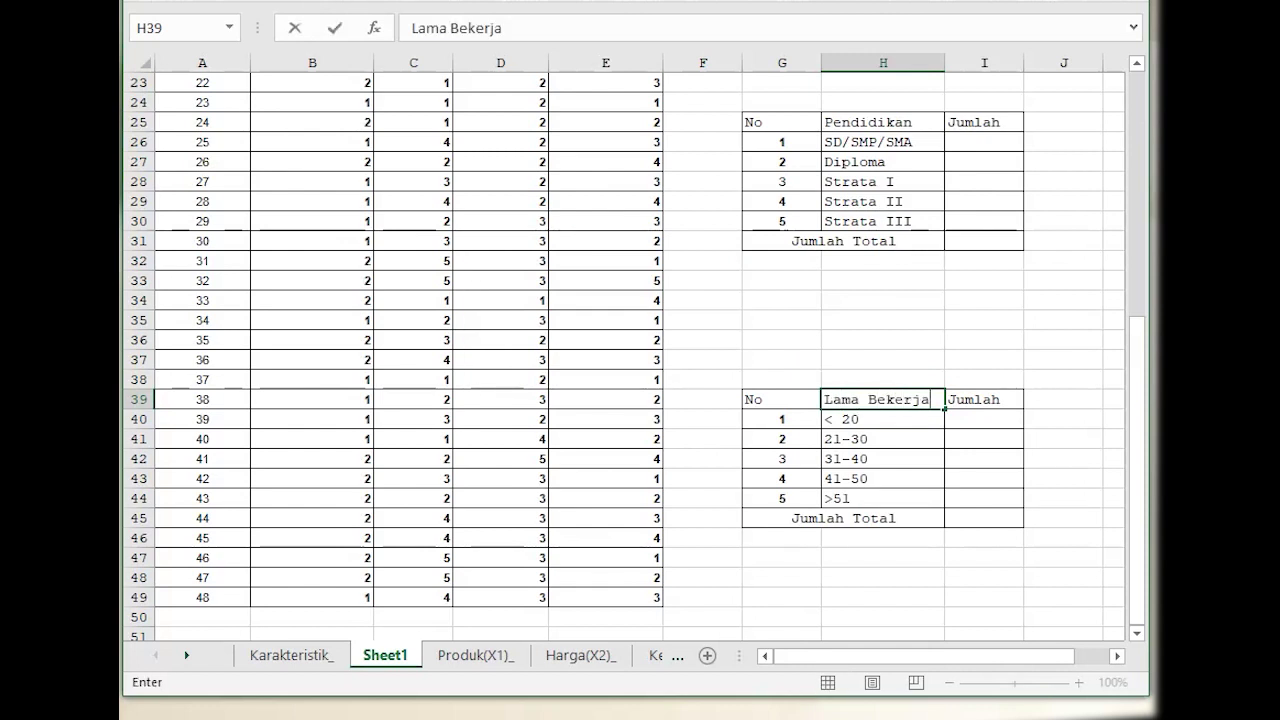
{"action": "key", "text": "Return"}
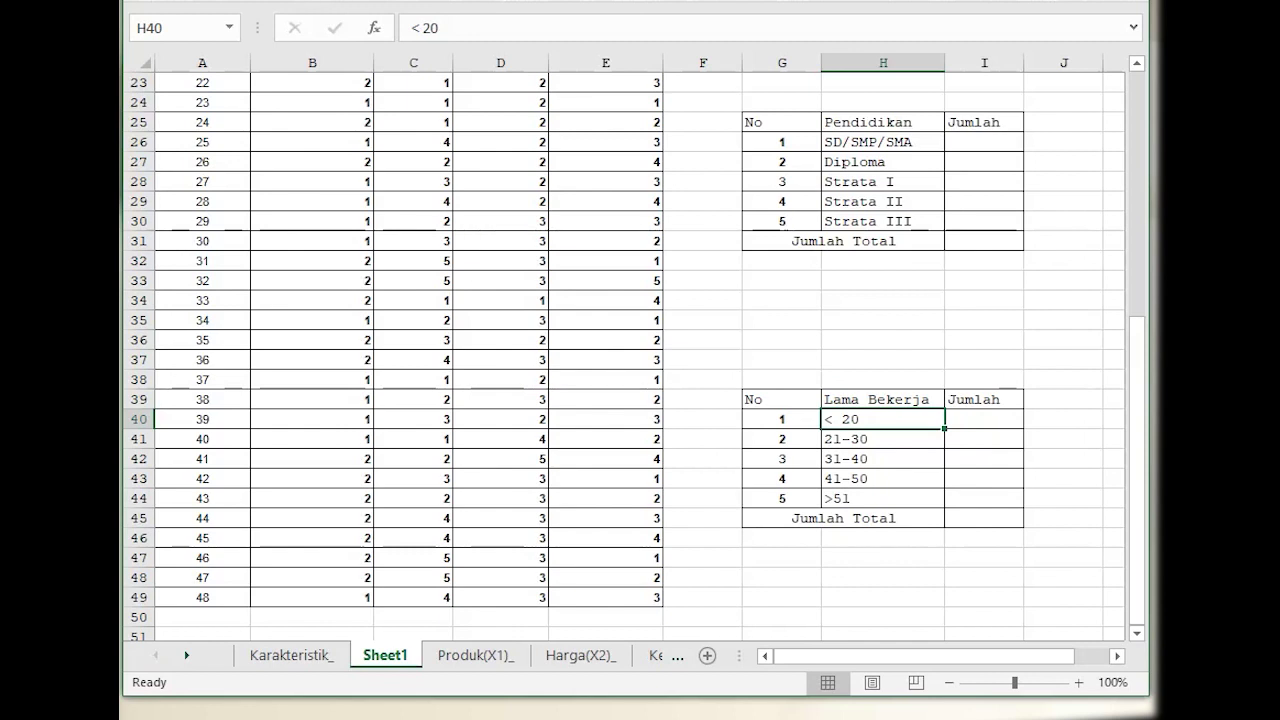
{"action": "type", "text": "< 1"}
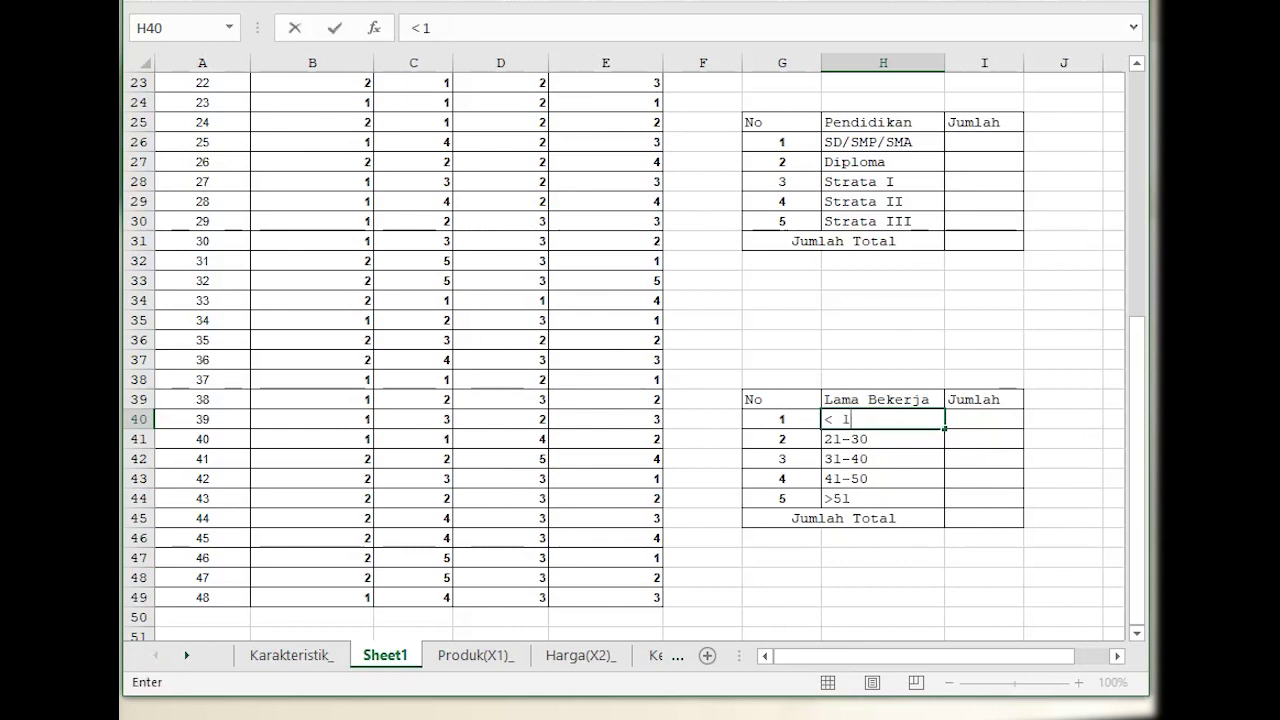
{"action": "key", "text": "Return"}
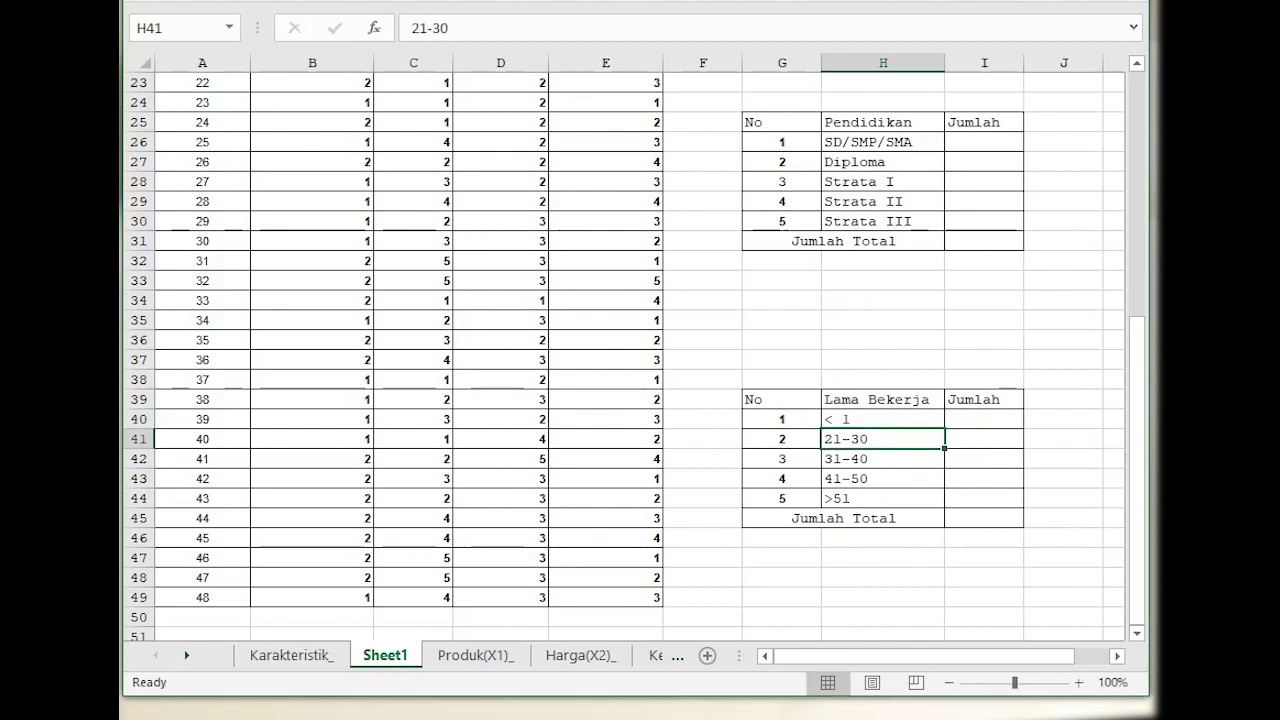
Enter the employment categories 1-5 Tahun, 6-10 Tahun and 11-15 Tahun in H41:H43.
{"action": "type", "text": "1-5"}
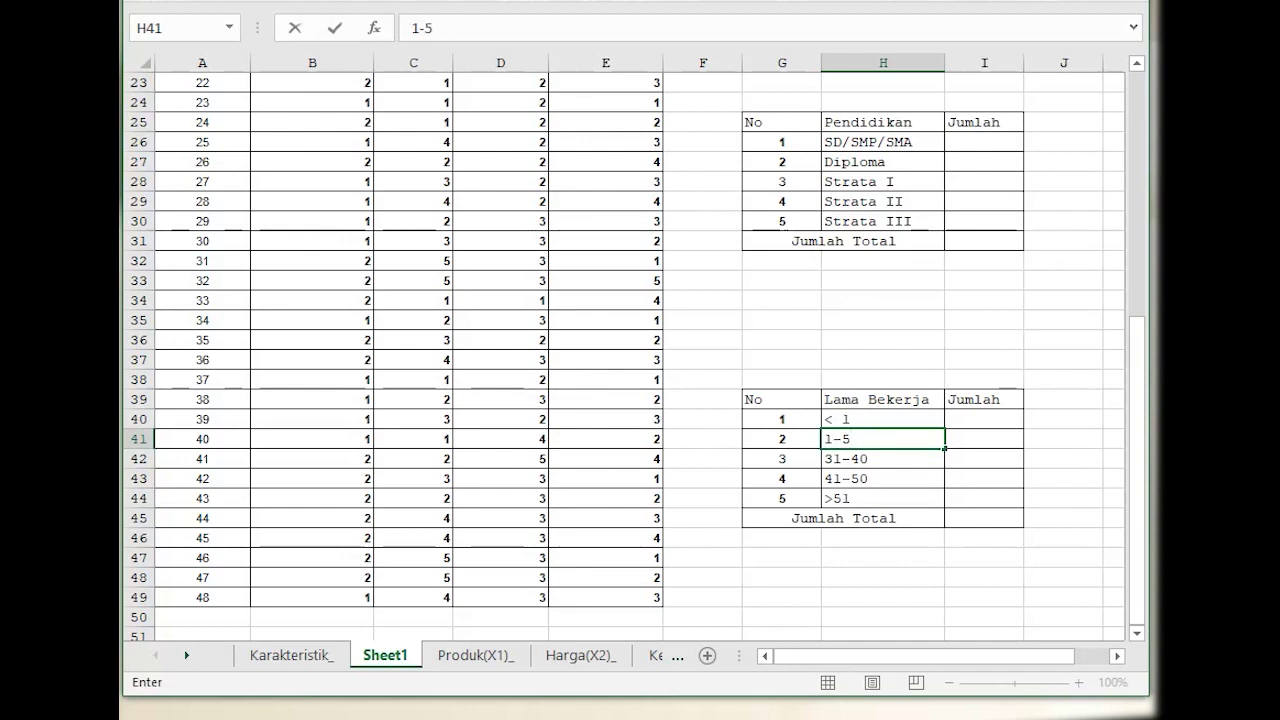
{"action": "key", "text": "Return"}
{"action": "key", "text": "Up"}
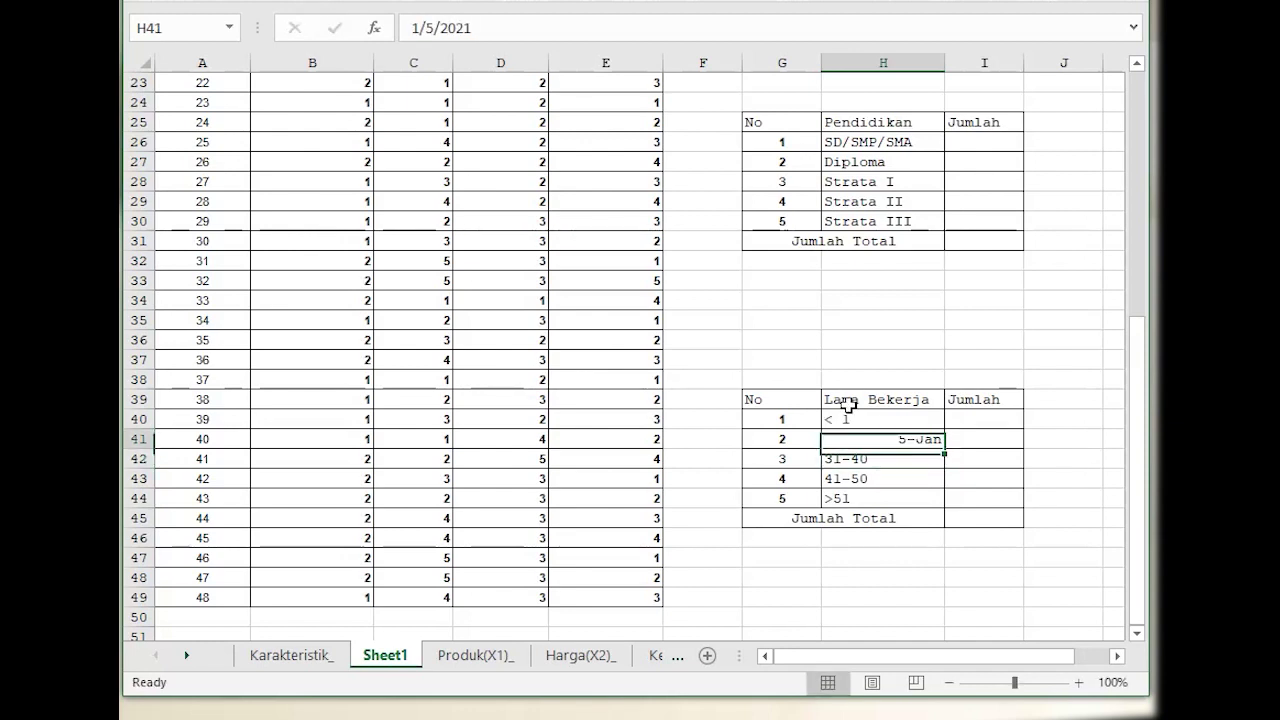
{"action": "type", "text": "1-5 Ta"}
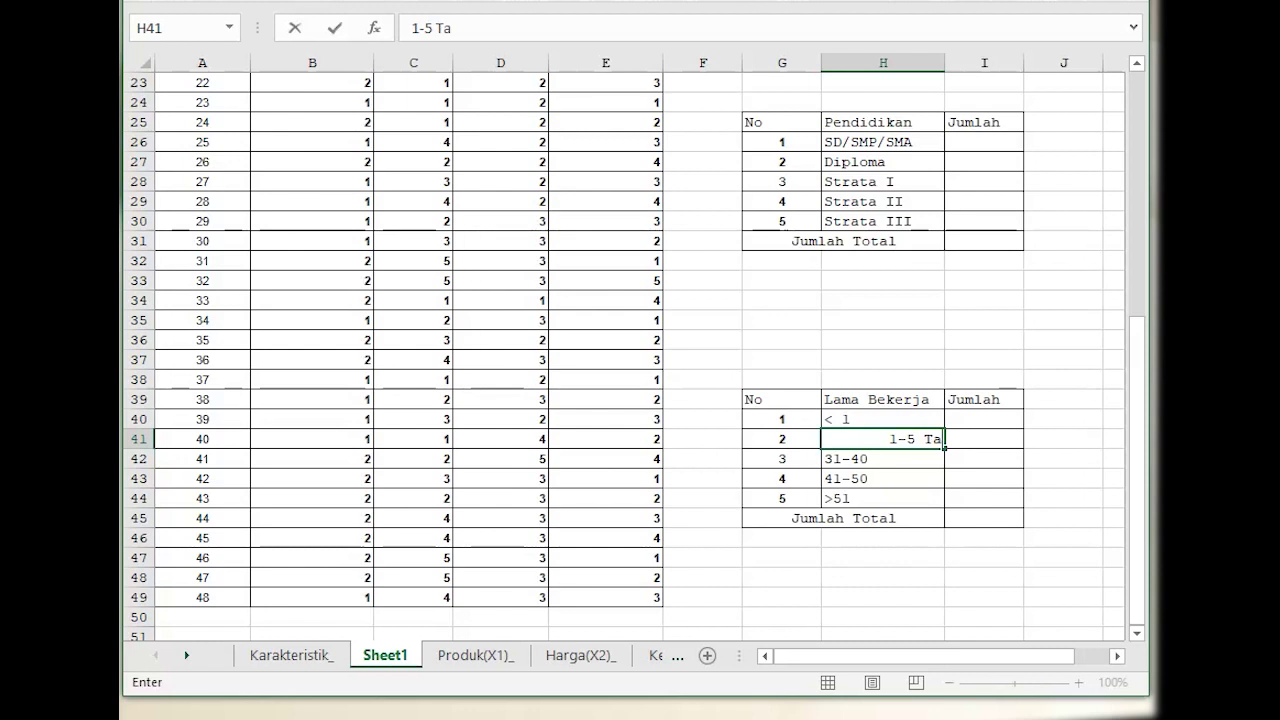
{"action": "type", "text": "hun"}
{"action": "key", "text": "Return"}
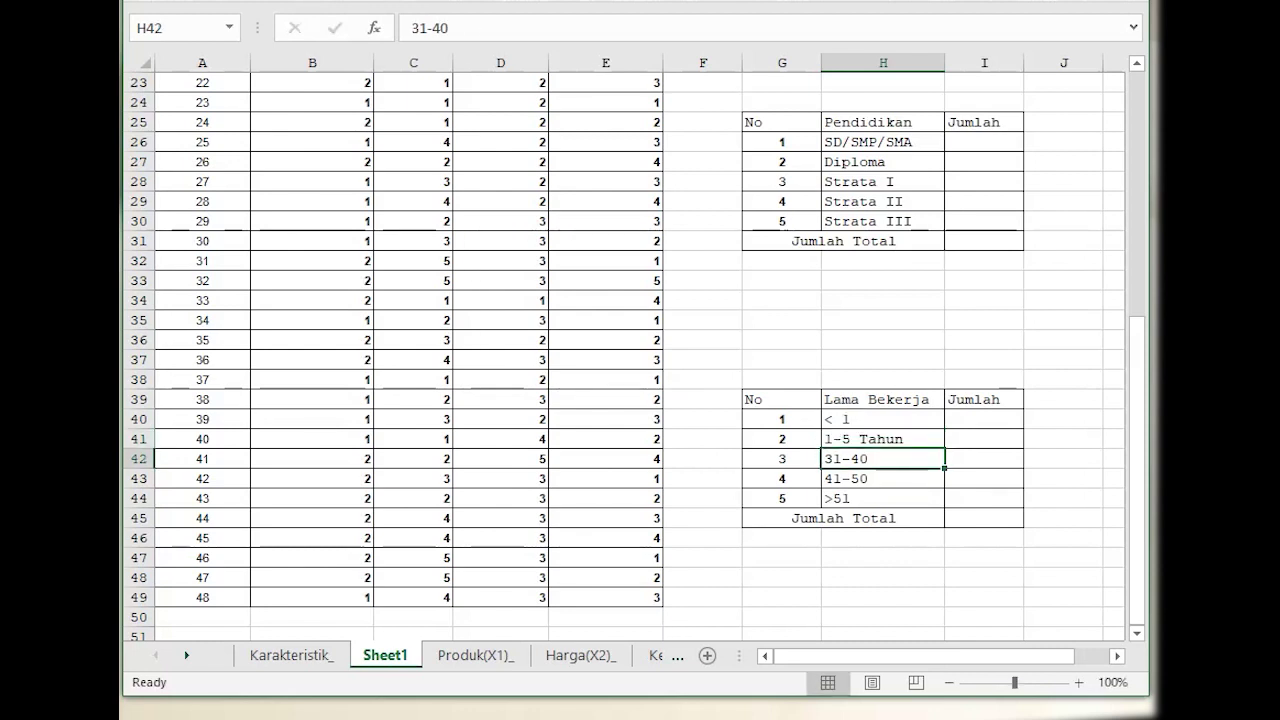
{"action": "type", "text": "6-10"}
{"action": "type", "text": "hun"}
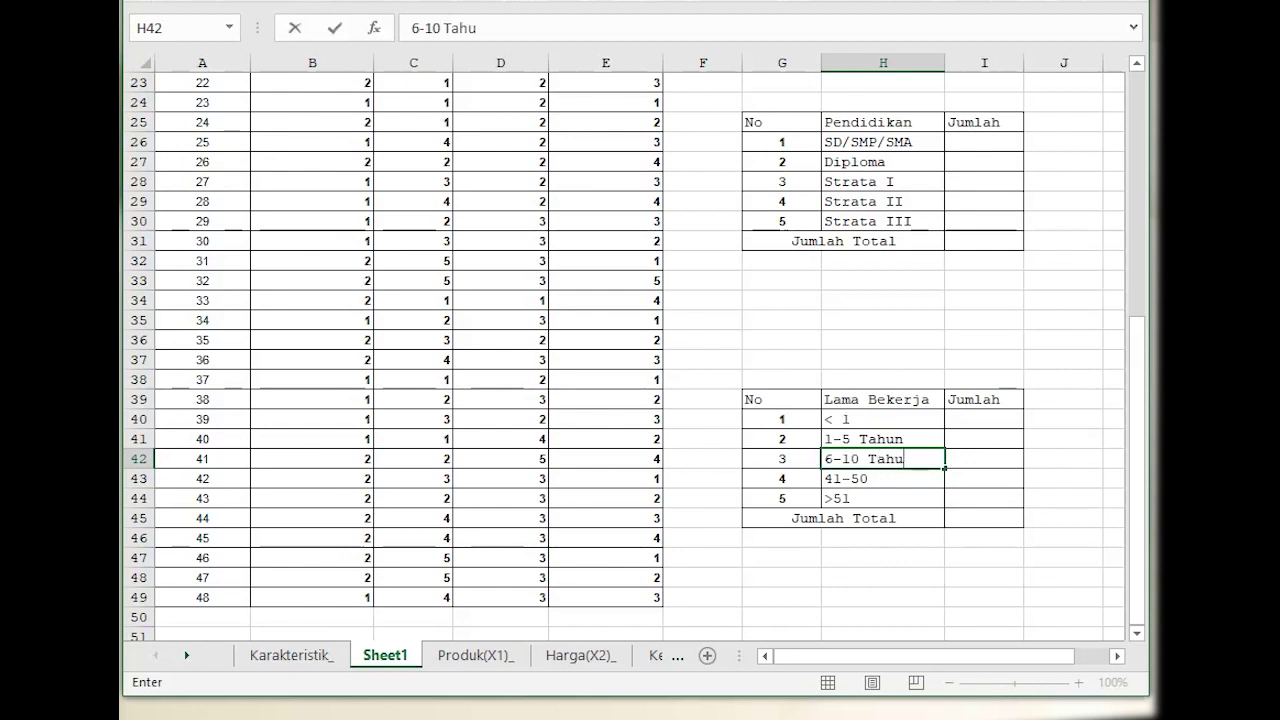
{"action": "key", "text": "Return"}
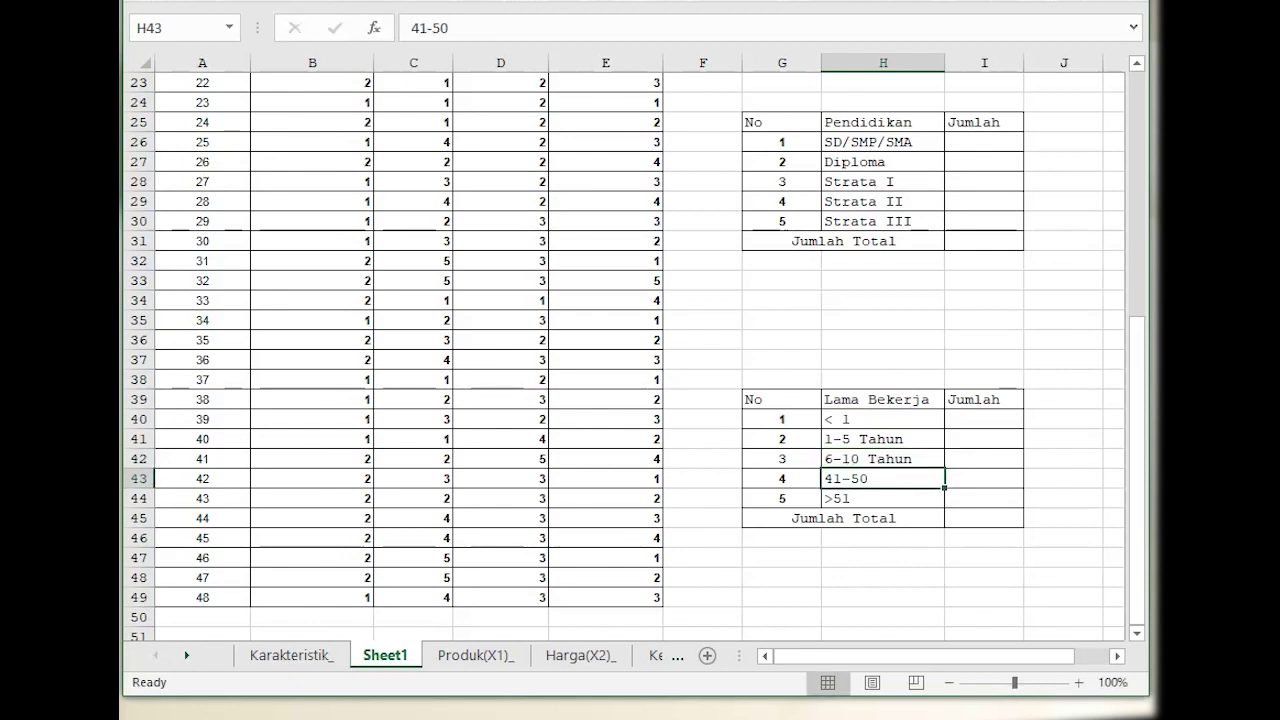
{"action": "type", "text": "11-15 Tahun"}
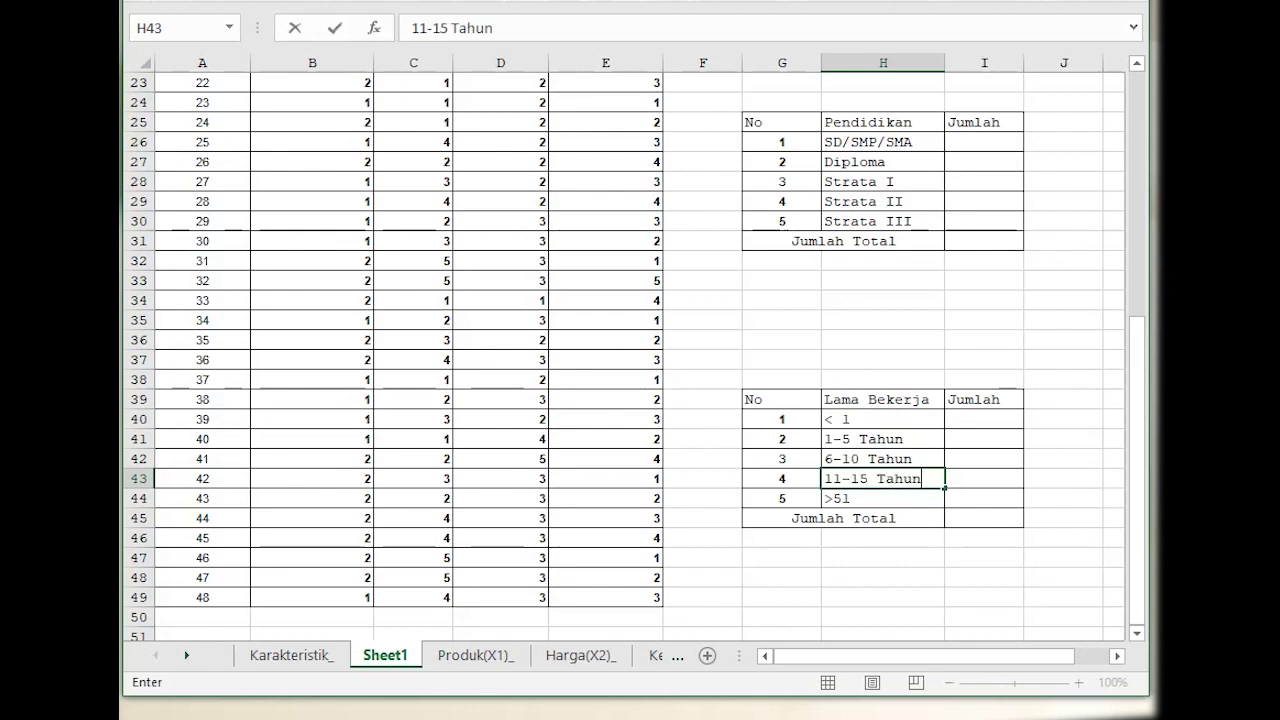
{"action": "key", "text": "Return"}
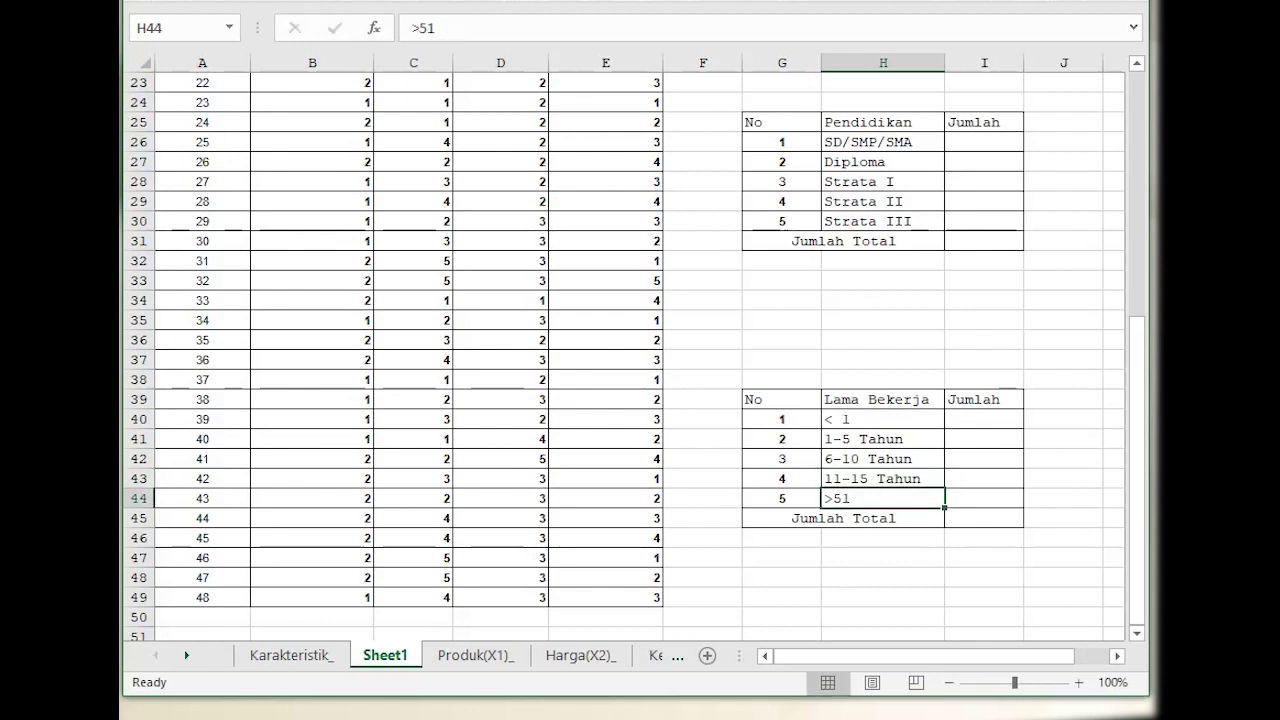
Enter the last employment category > 15 Tahun in H44, with a space after the greater-than sign.
{"action": "type", "text": ">20 T"}
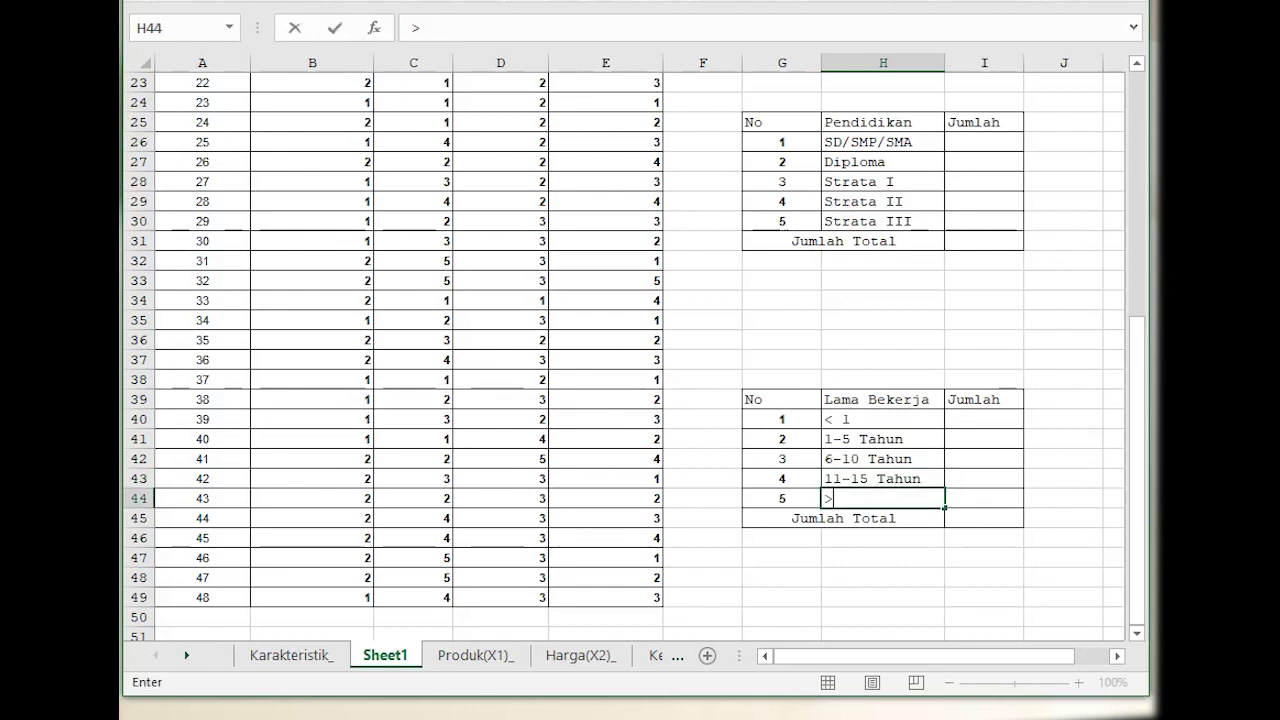
{"action": "key", "text": "BackSpace"}
{"action": "key", "text": "BackSpace"}
{"action": "key", "text": "BackSpace"}
{"action": "key", "text": "BackSpace"}
{"action": "type", "text": "15 Tahun"}
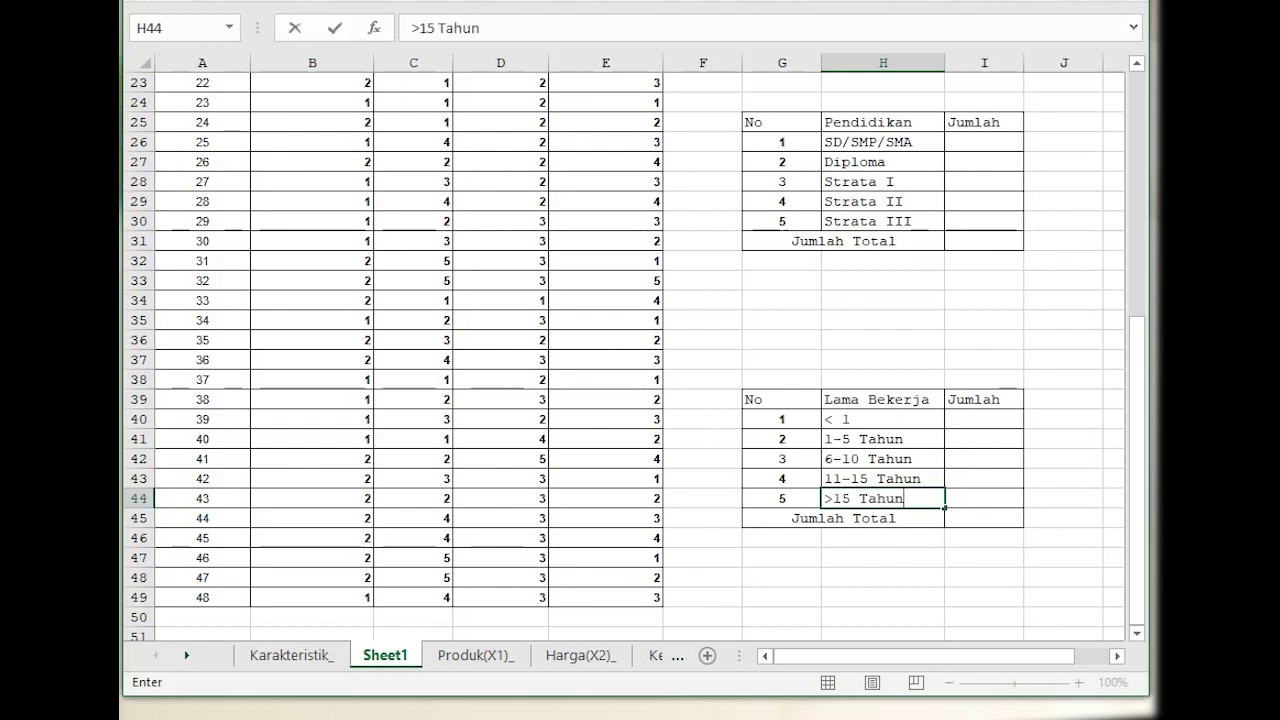
{"action": "key", "text": "Left"}
{"action": "key", "text": "Left"}
{"action": "key", "text": "Left"}
{"action": "key", "text": "Right"}
{"action": "key", "text": "Right"}
{"action": "key", "text": "Right"}
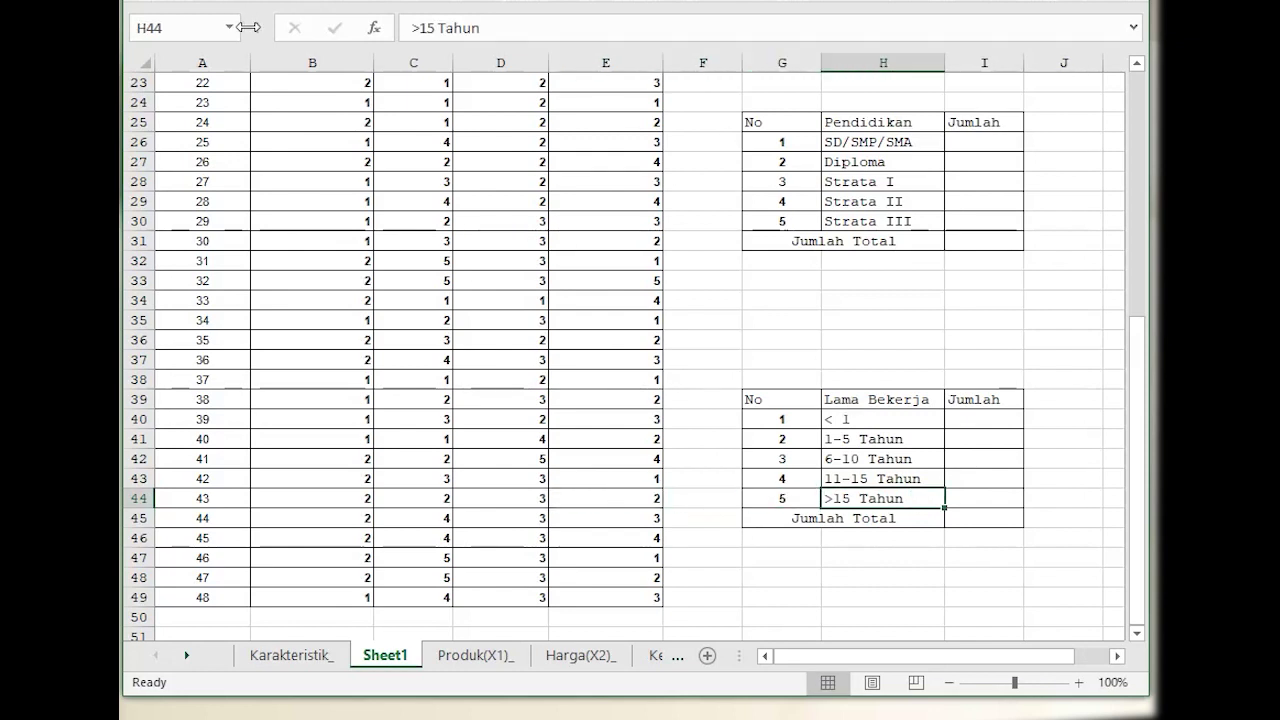
{"action": "left_click", "coordinate": [419, 28]}
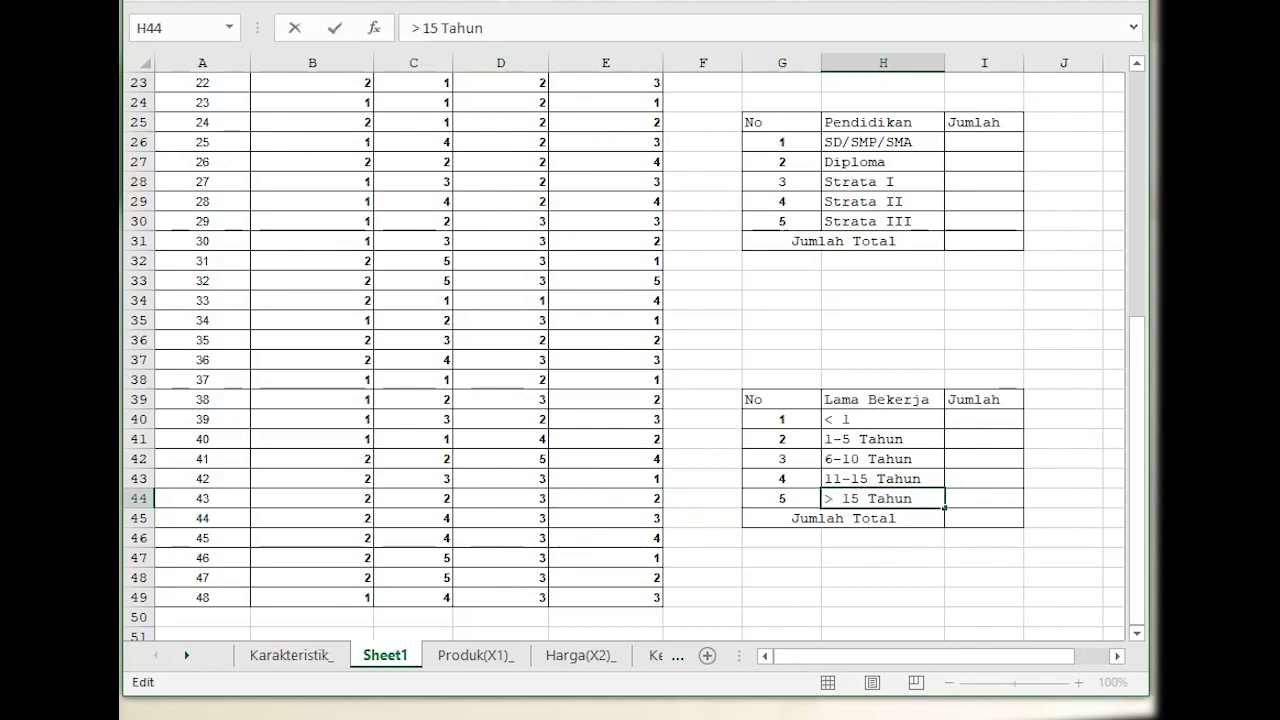
{"action": "left_click", "coordinate": [1064, 399]}
Set the font of all four summary tables in G2:I45 to Arial, size 8.
{"action": "scroll", "coordinate": [1003, 465], "scroll_direction": "up", "scroll_amount": 7}
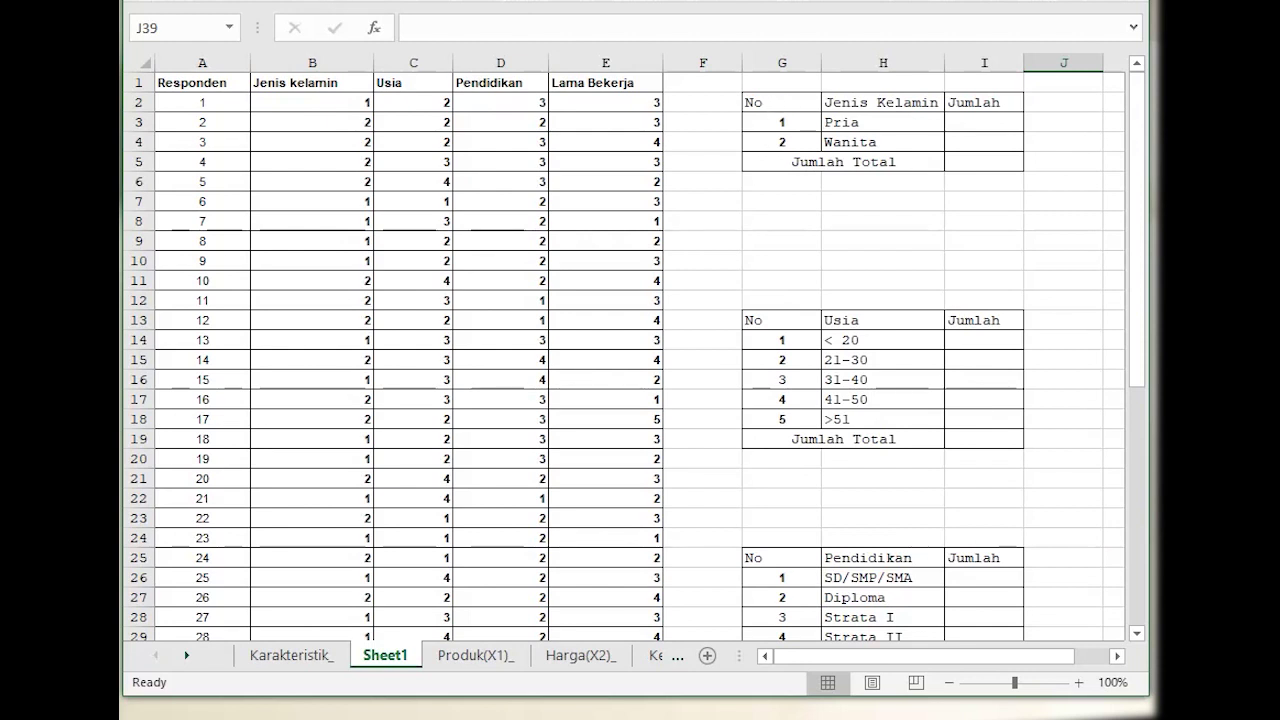
{"action": "left_click", "coordinate": [778, 102]}
{"action": "scroll", "coordinate": [988, 466], "scroll_direction": "down", "scroll_amount": 8}
{"action": "left_click", "coordinate": [983, 477], "text": "shift"}
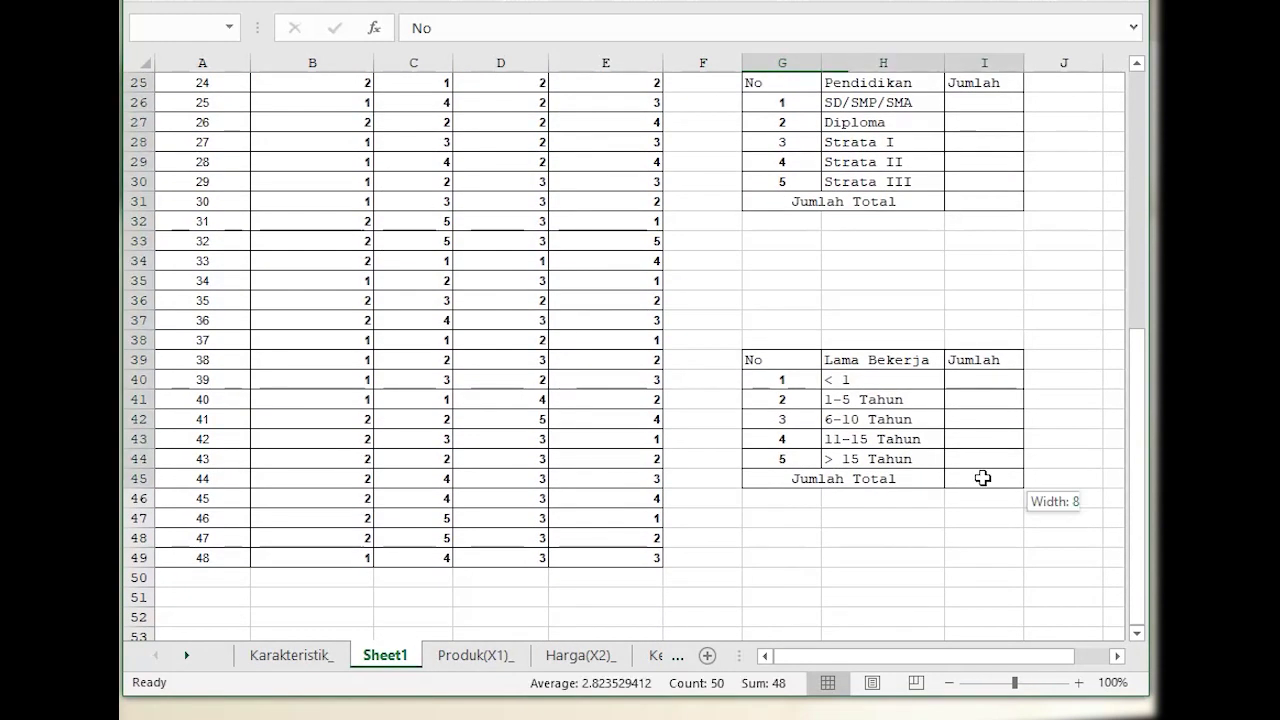
{"action": "left_click", "coordinate": [344, 2]}
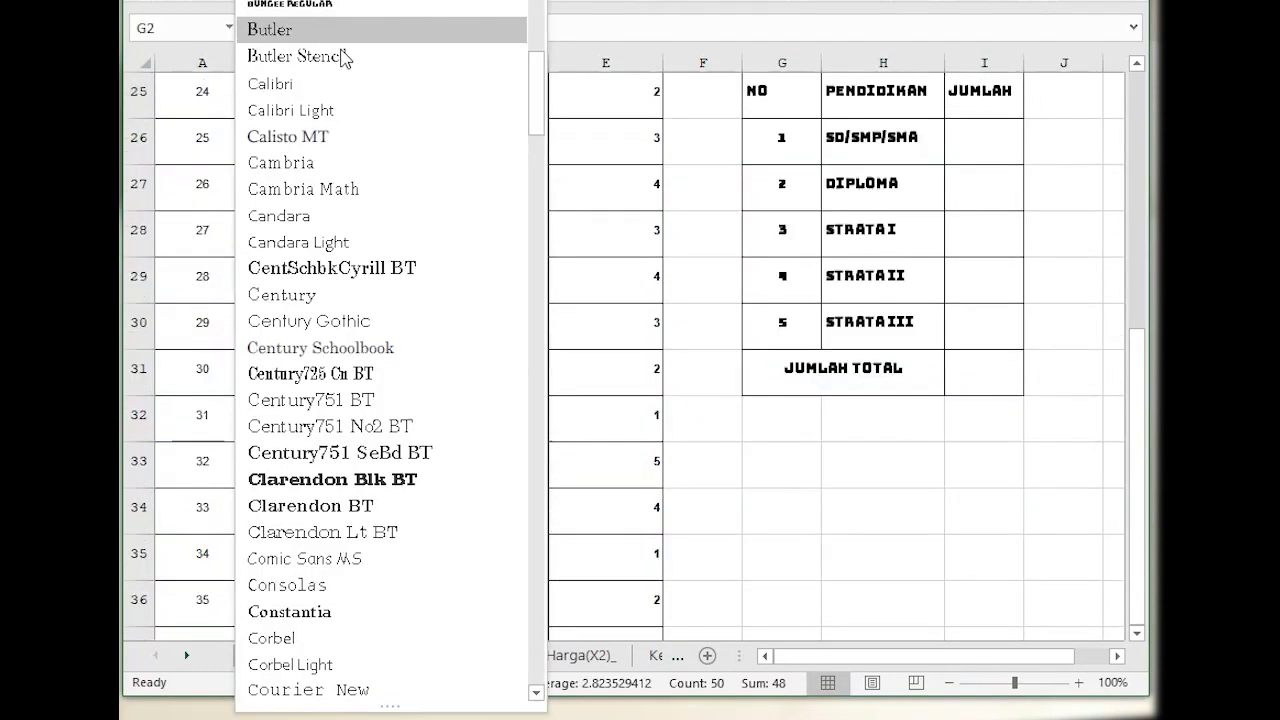
{"action": "scroll", "coordinate": [520, 57], "scroll_direction": "up", "scroll_amount": 15}
{"action": "left_click", "coordinate": [300, 57]}
{"action": "scroll", "coordinate": [500, 300], "scroll_direction": "up", "scroll_amount": 8}
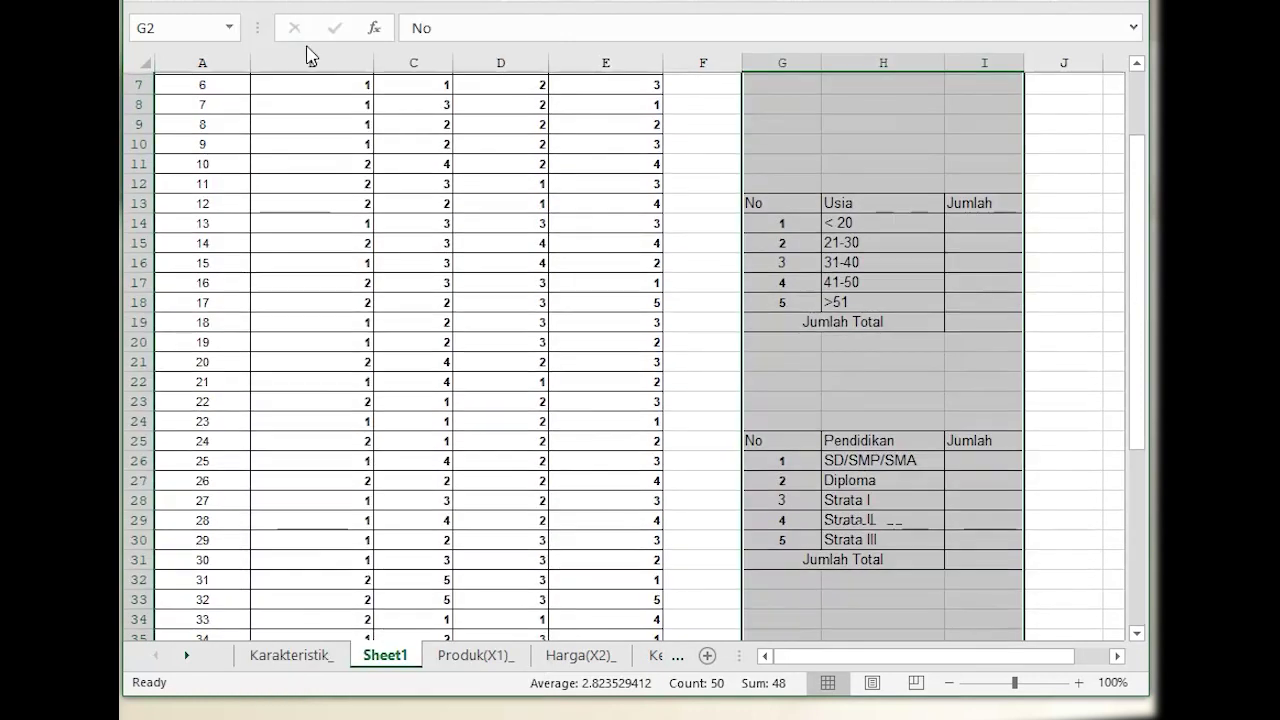
{"action": "left_click", "coordinate": [392, 3]}
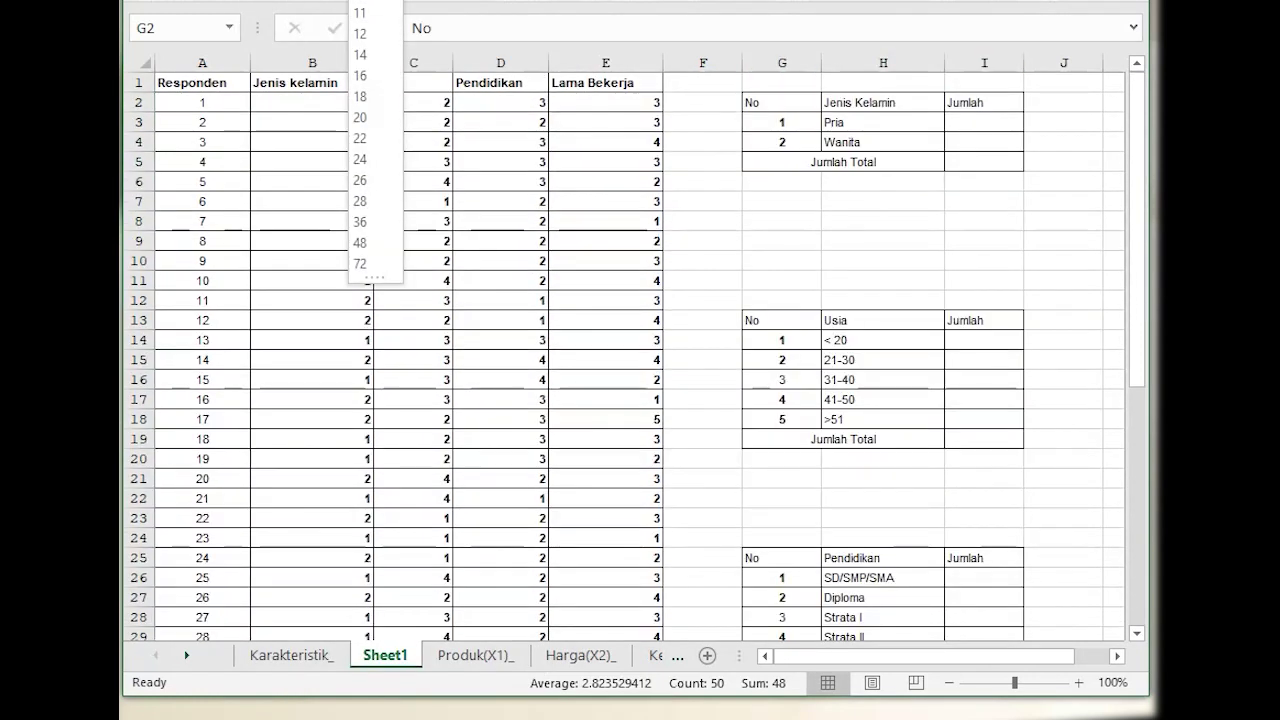
{"action": "key", "text": "Escape"}
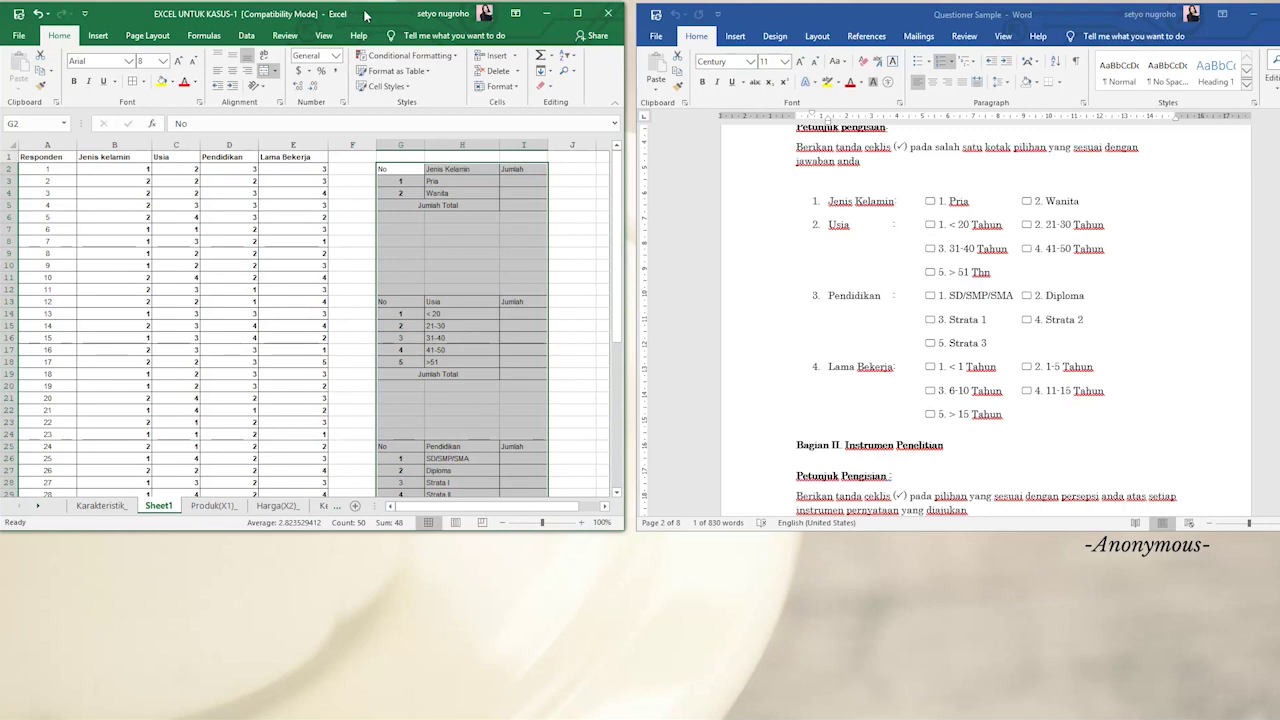
Maximize the workbook window and enlarge the sheet to 175% zoom.
{"action": "double_click", "coordinate": [365, 8]}
{"action": "scroll", "coordinate": [538, 252], "scroll_direction": "up", "scroll_amount": 4}
{"action": "scroll", "coordinate": [538, 252], "scroll_direction": "up", "scroll_amount": 1}
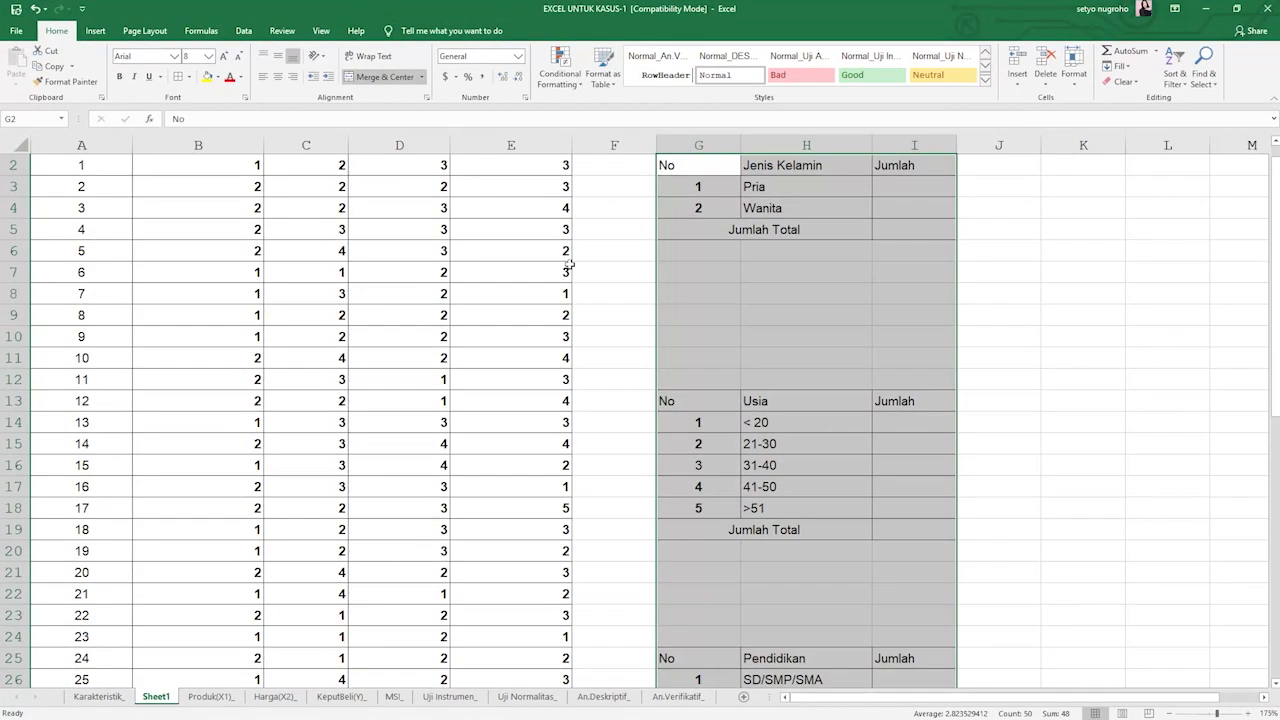
{"action": "scroll", "coordinate": [538, 252], "scroll_direction": "up", "scroll_amount": 1}
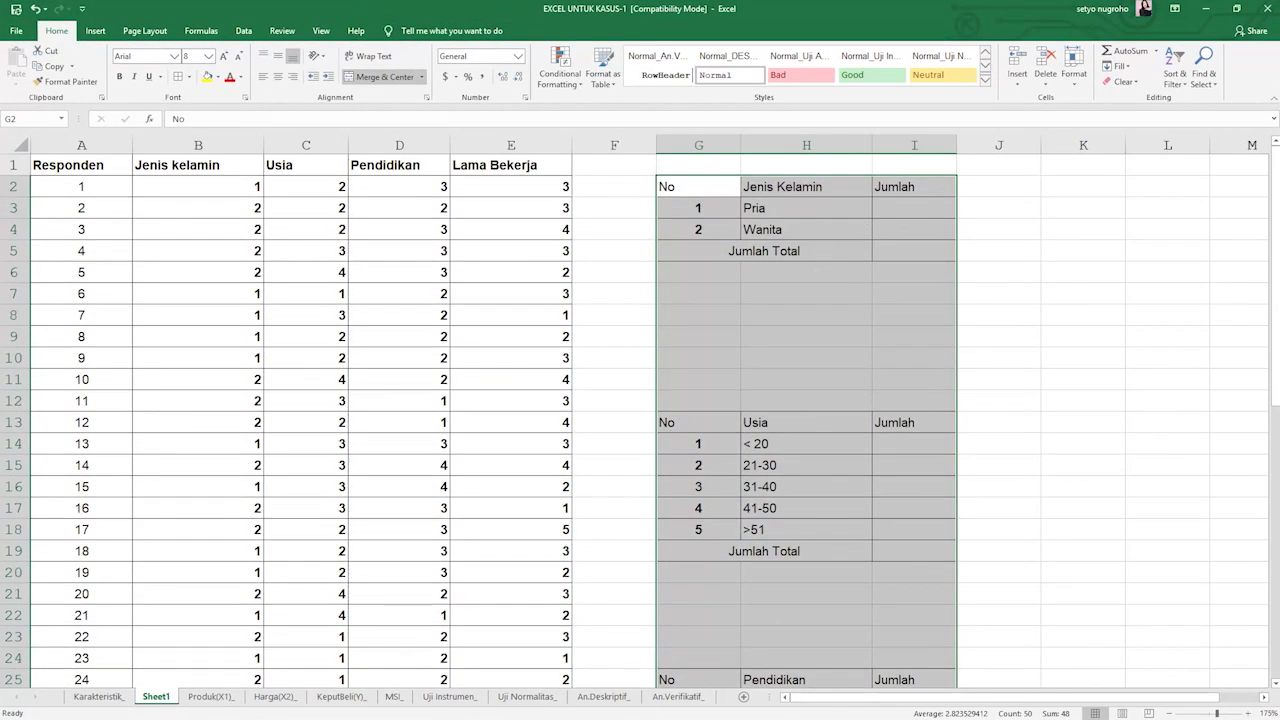
Write a COUNTIF formula in I3 for Pria that counts the criterion "1" in the gender data B2:B49.
{"action": "left_click", "coordinate": [914, 208]}
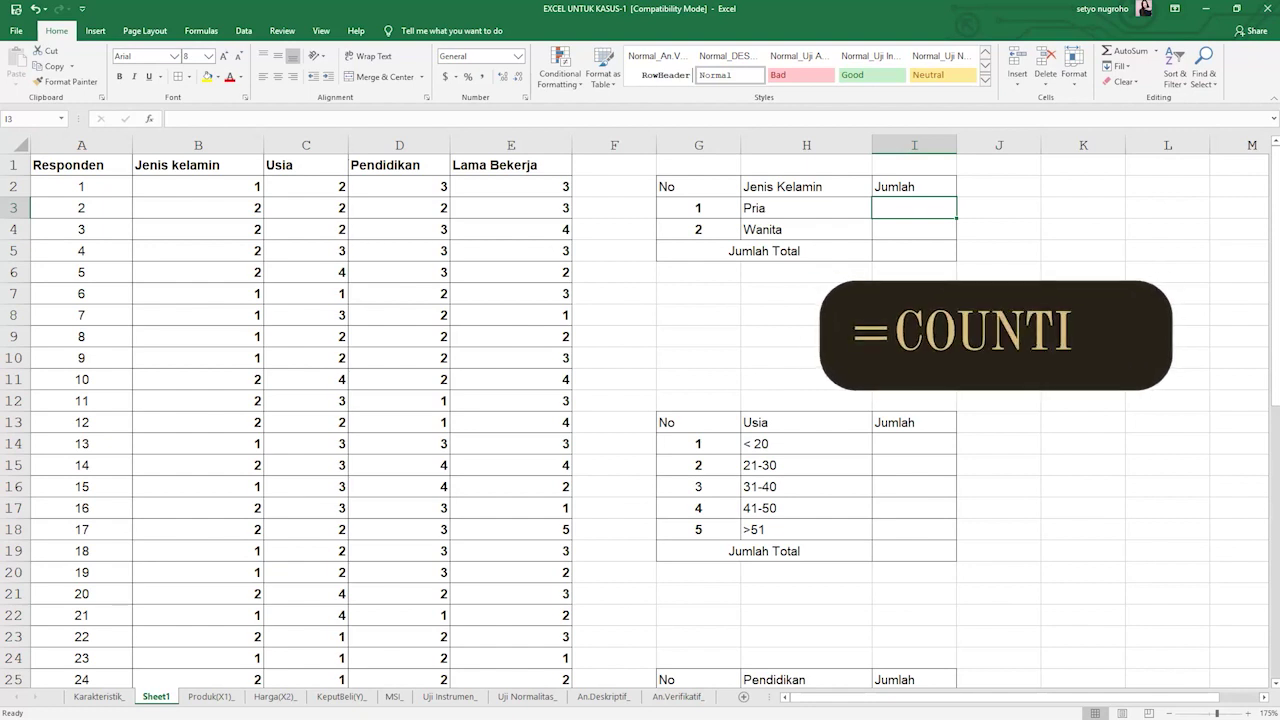
{"action": "type", "text": "=sount"}
{"action": "key", "text": "BackSpace"}
{"action": "key", "text": "BackSpace"}
{"action": "key", "text": "BackSpace"}
{"action": "key", "text": "BackSpace"}
{"action": "key", "text": "BackSpace"}
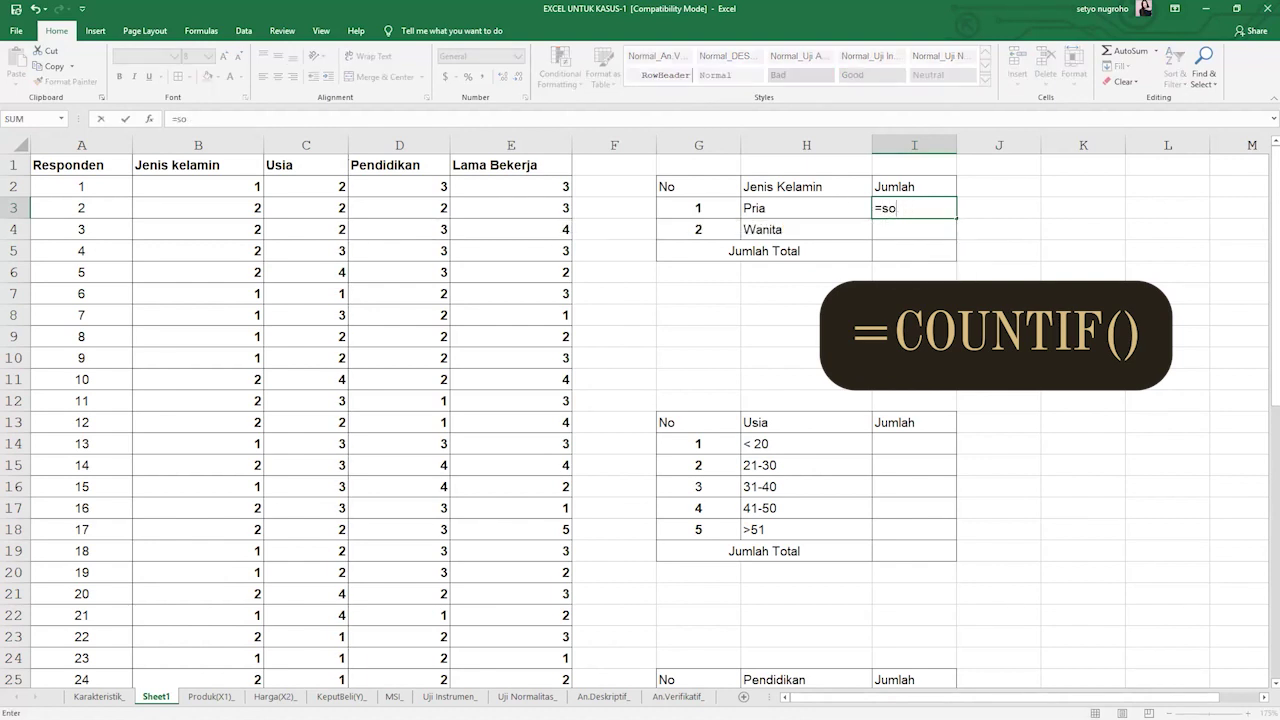
{"action": "type", "text": "count"}
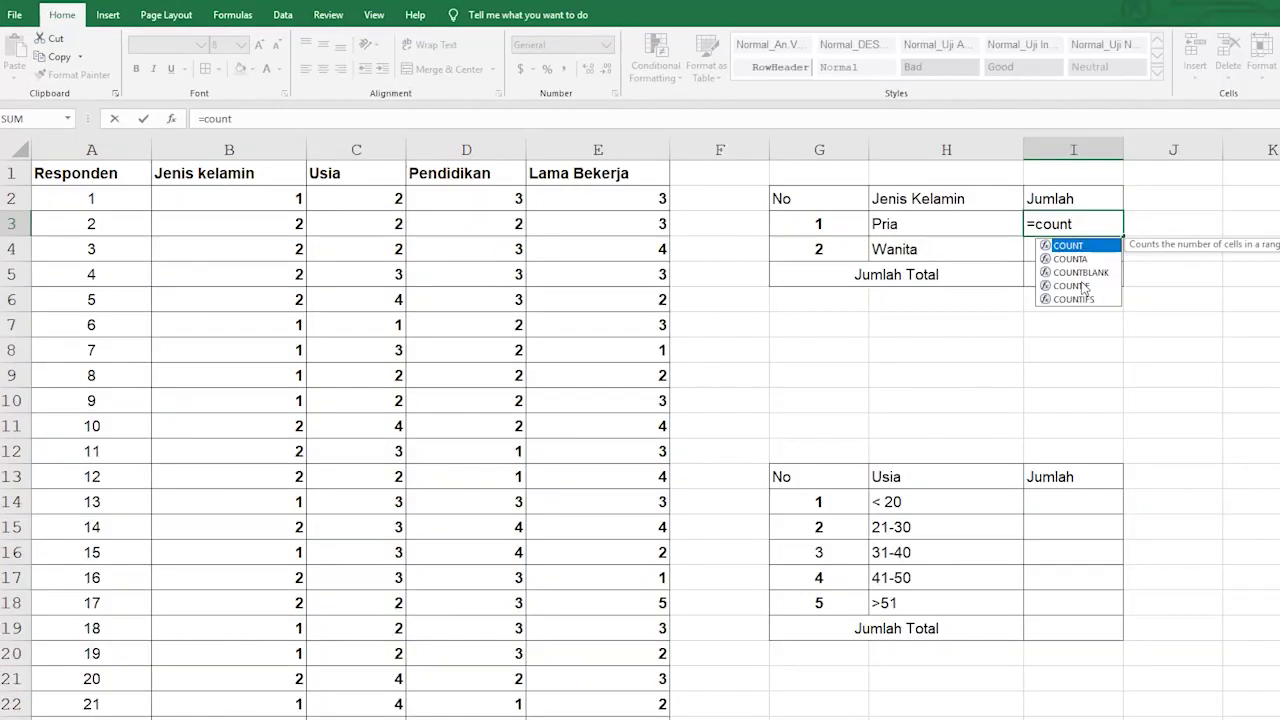
{"action": "double_click", "coordinate": [918, 260]}
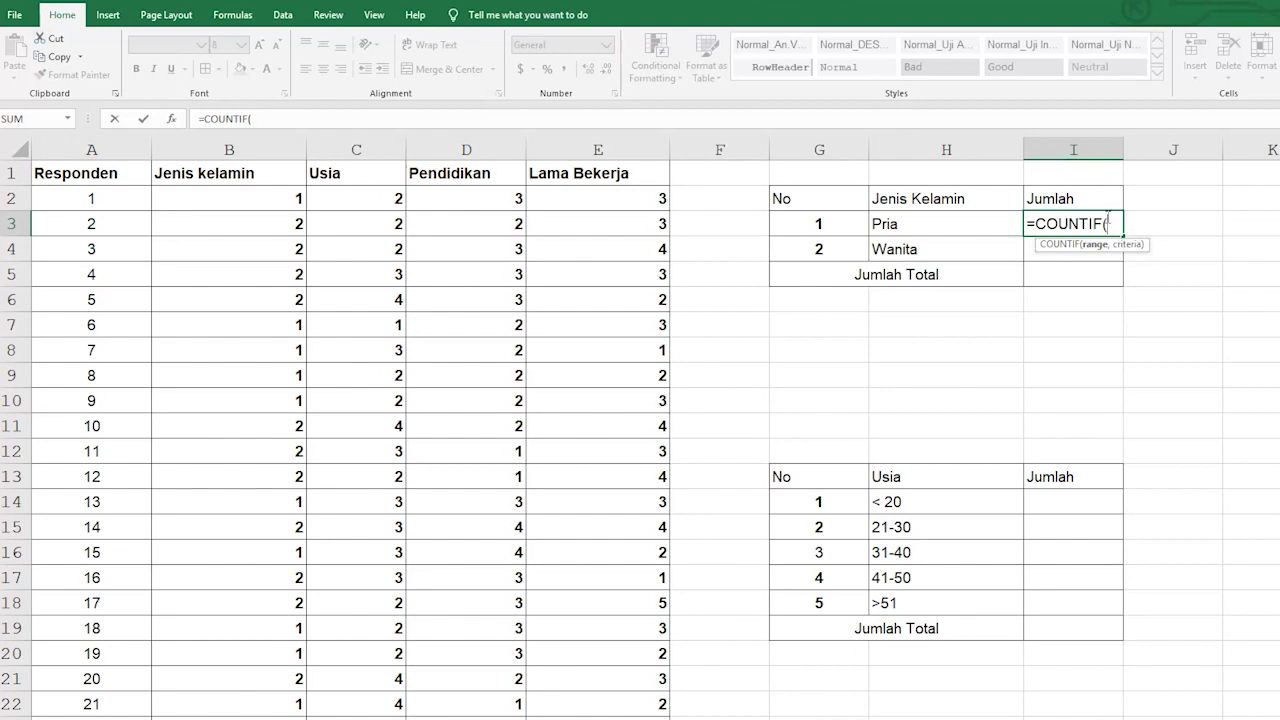
{"action": "left_click_drag", "start_coordinate": [222, 199], "coordinate": [243, 716]}
{"action": "scroll", "coordinate": [1051, 484], "scroll_direction": "up", "scroll_amount": 8}
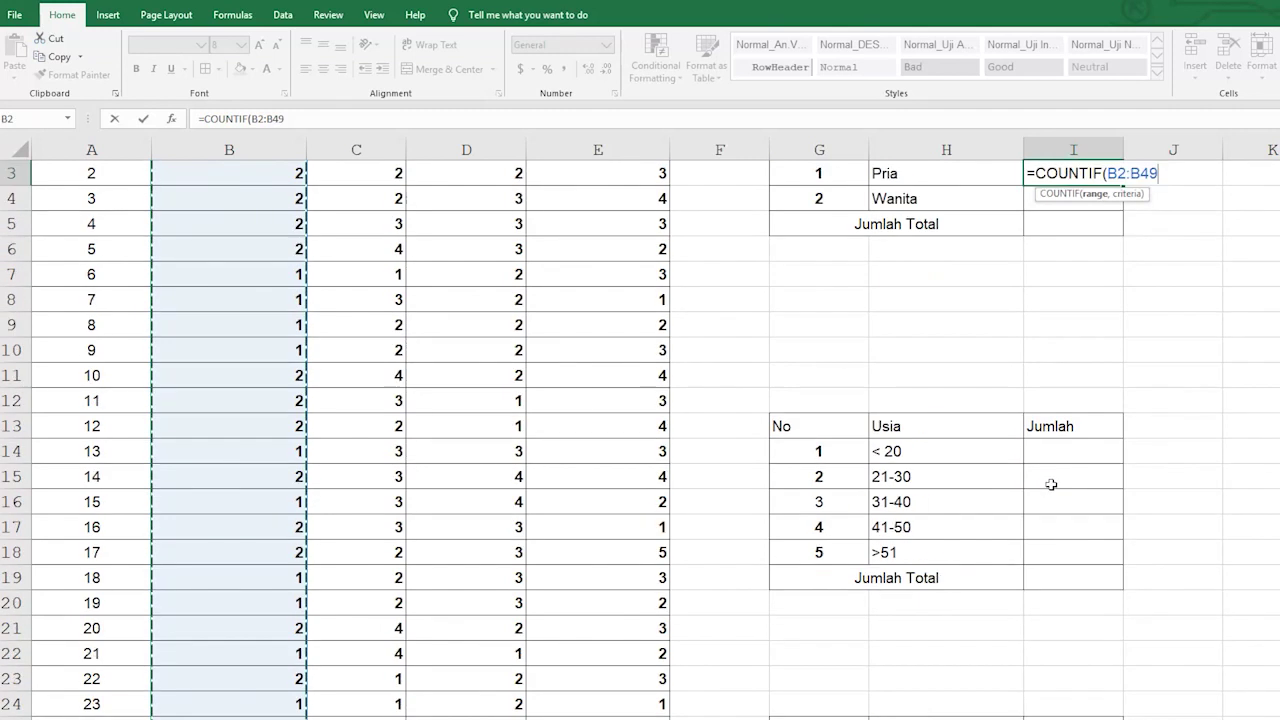
{"action": "scroll", "coordinate": [1051, 484], "scroll_direction": "up", "scroll_amount": 1}
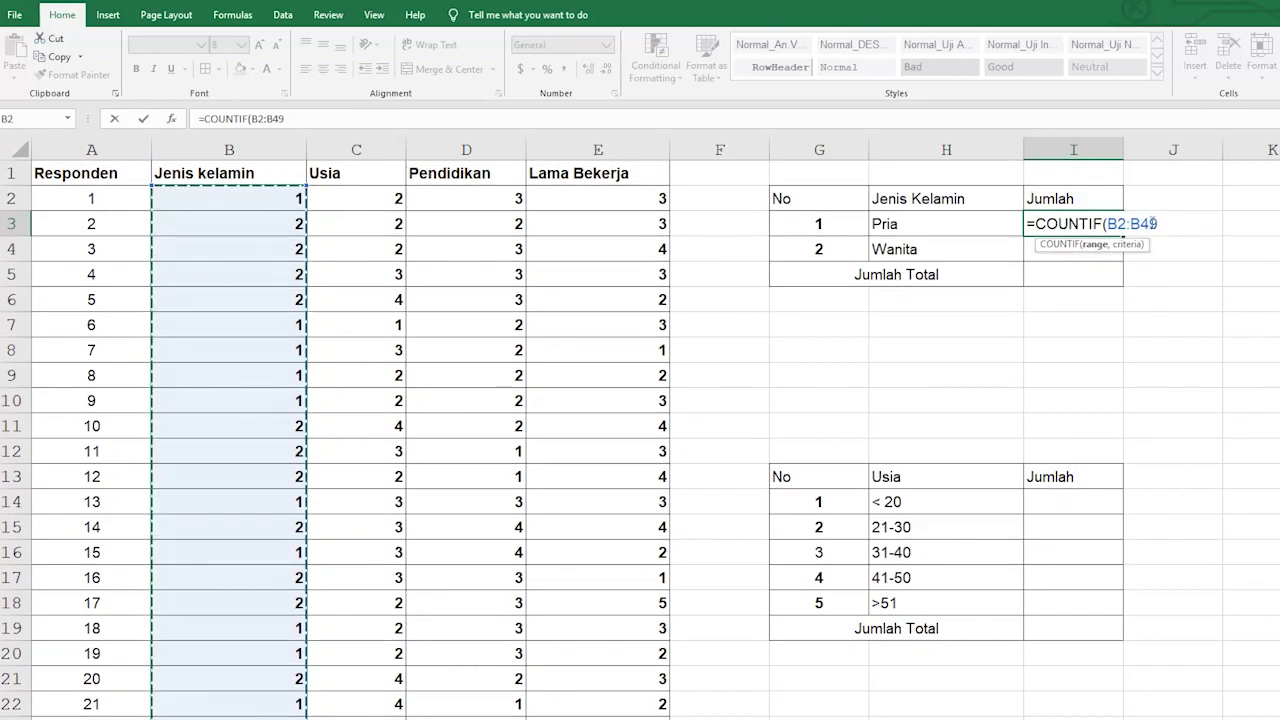
{"action": "type", "text": ",\"1"}
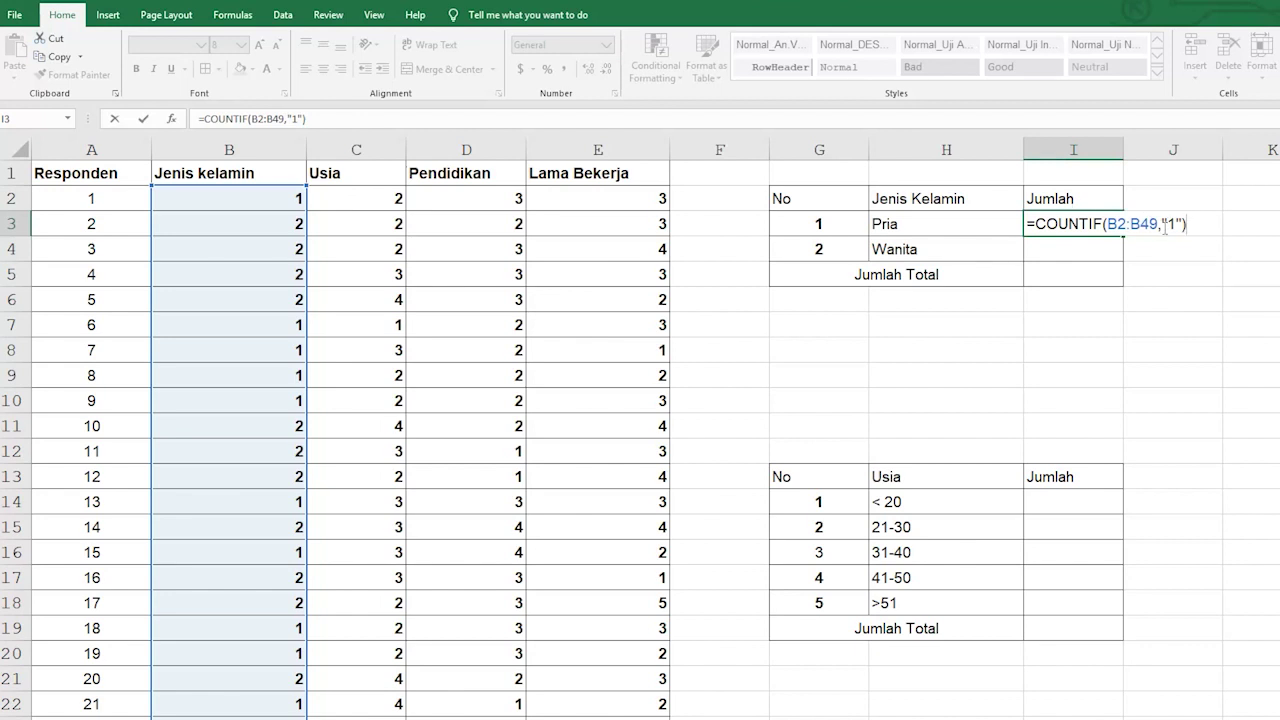
Make the range in the Pria COUNTIF formula absolute as $B$2:$B$49 and commit the formula.
{"action": "key", "text": "shift+Left"}
{"action": "key", "text": "shift+Left"}
{"action": "key", "text": "shift+Left"}
{"action": "key", "text": "shift+Left"}
{"action": "key", "text": "shift+Left"}
{"action": "key", "text": "shift+Left"}
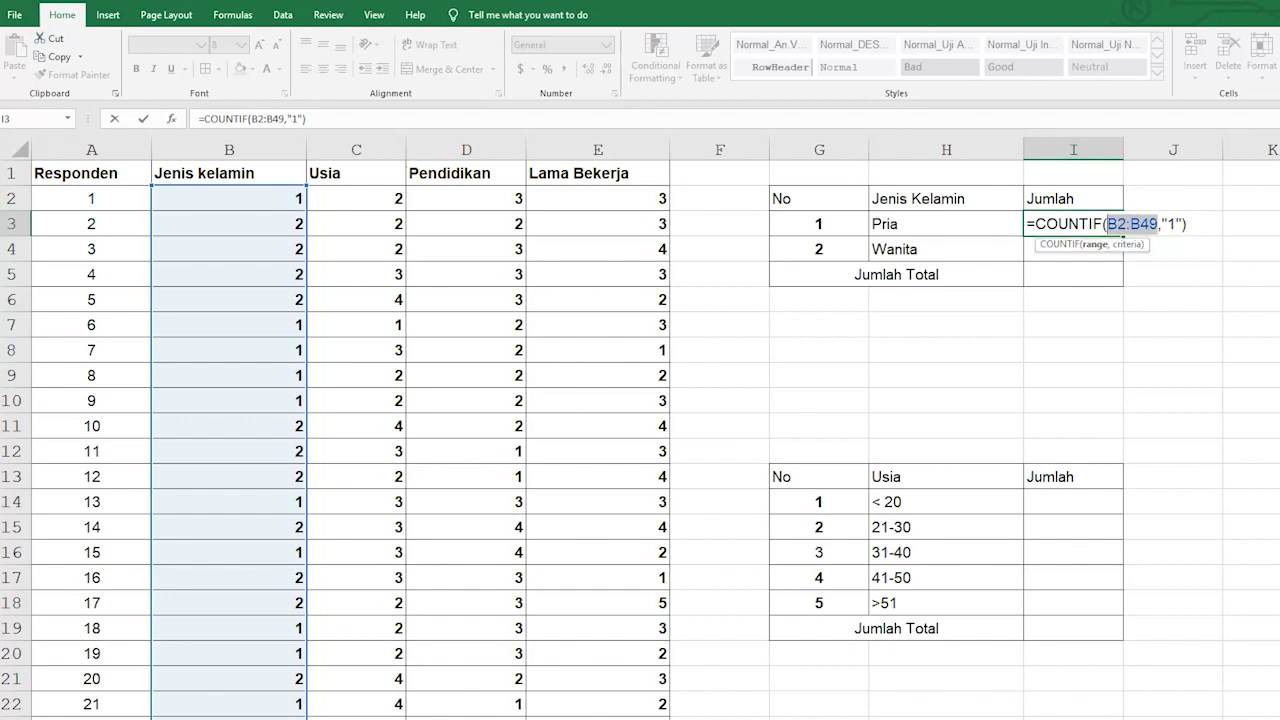
{"action": "key", "text": "F4"}
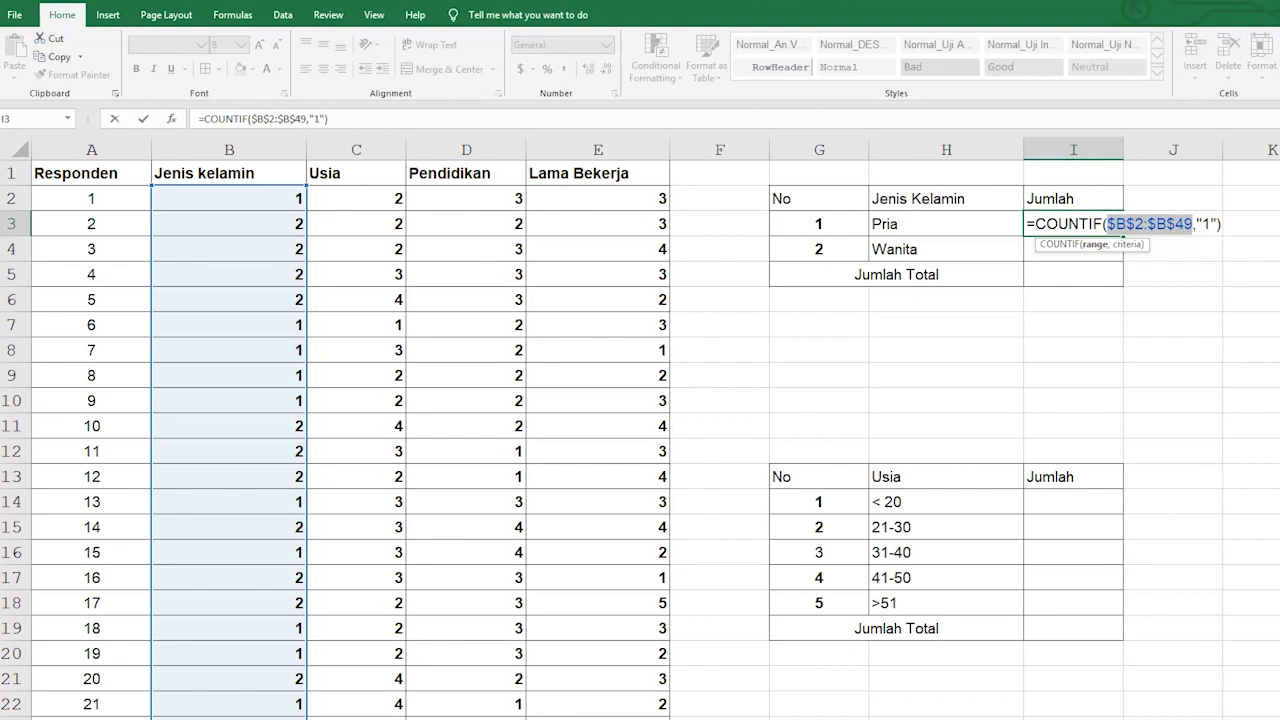
{"action": "key", "text": "Return"}
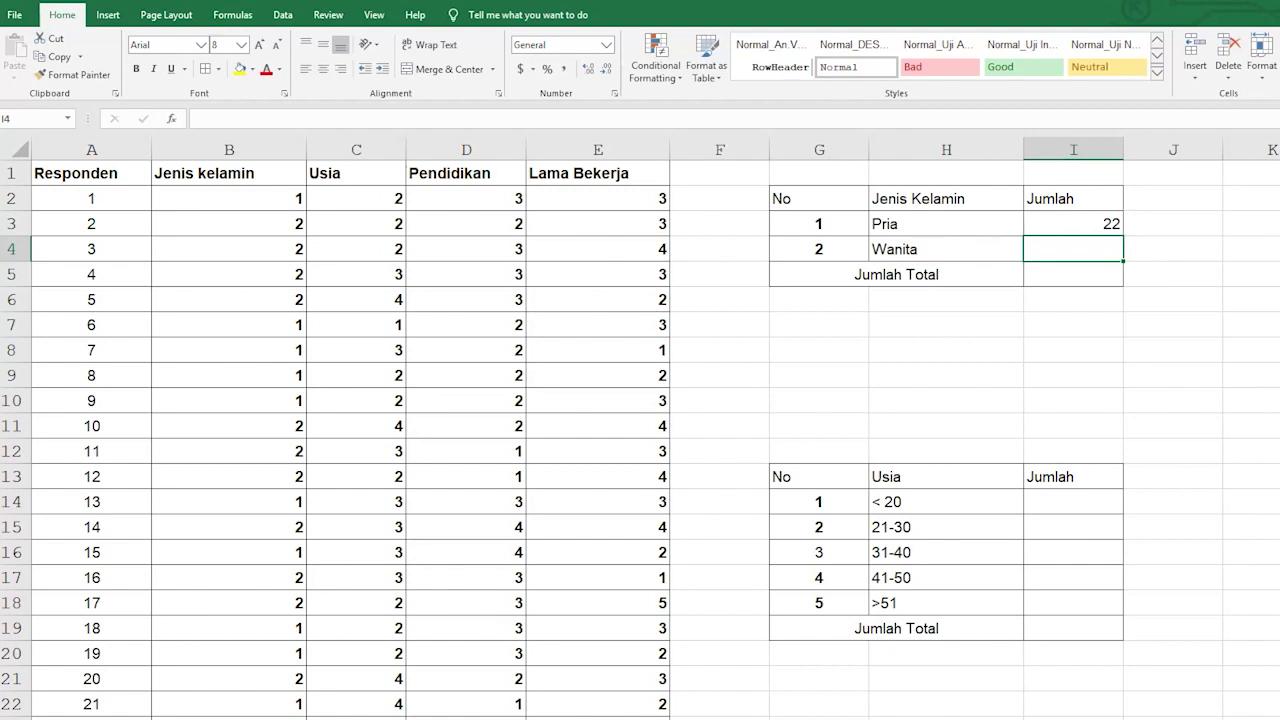
Copy the Pria formula down to I4 for Wanita and change its criterion to "2".
{"action": "left_click", "coordinate": [1103, 227]}
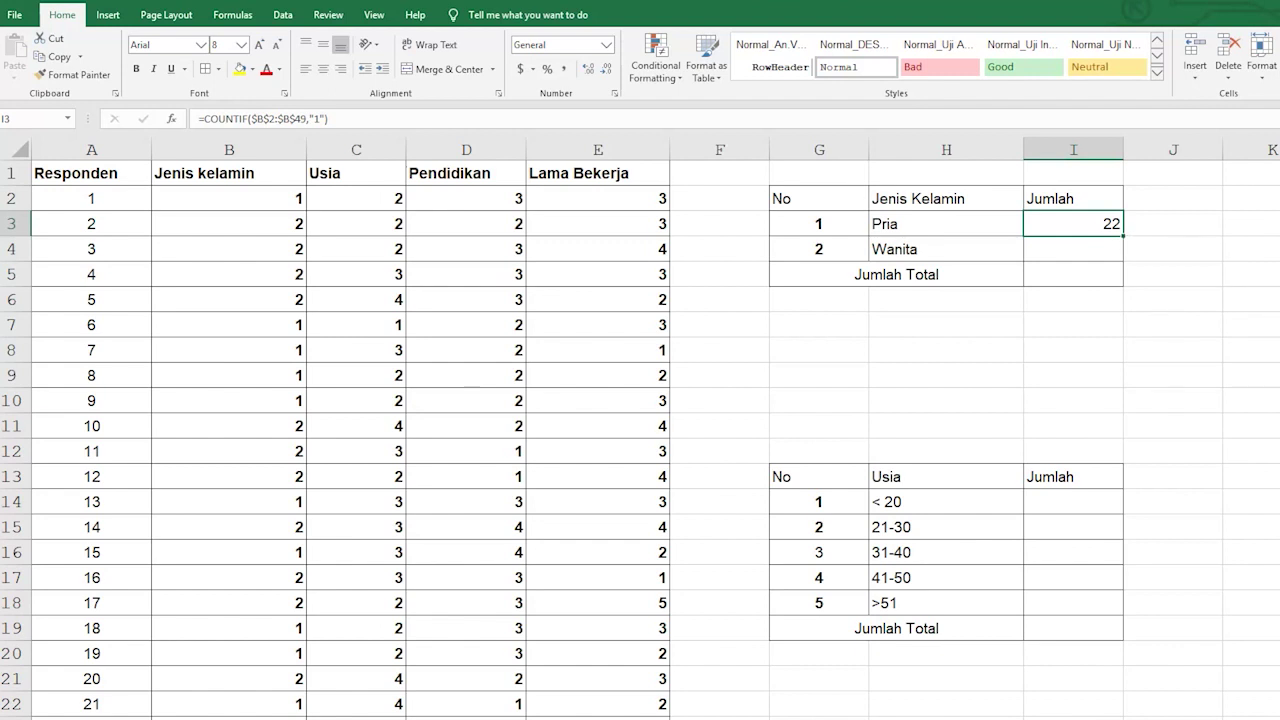
{"action": "left_click_drag", "start_coordinate": [1123, 236], "coordinate": [1120, 254]}
{"action": "left_click", "coordinate": [1105, 250]}
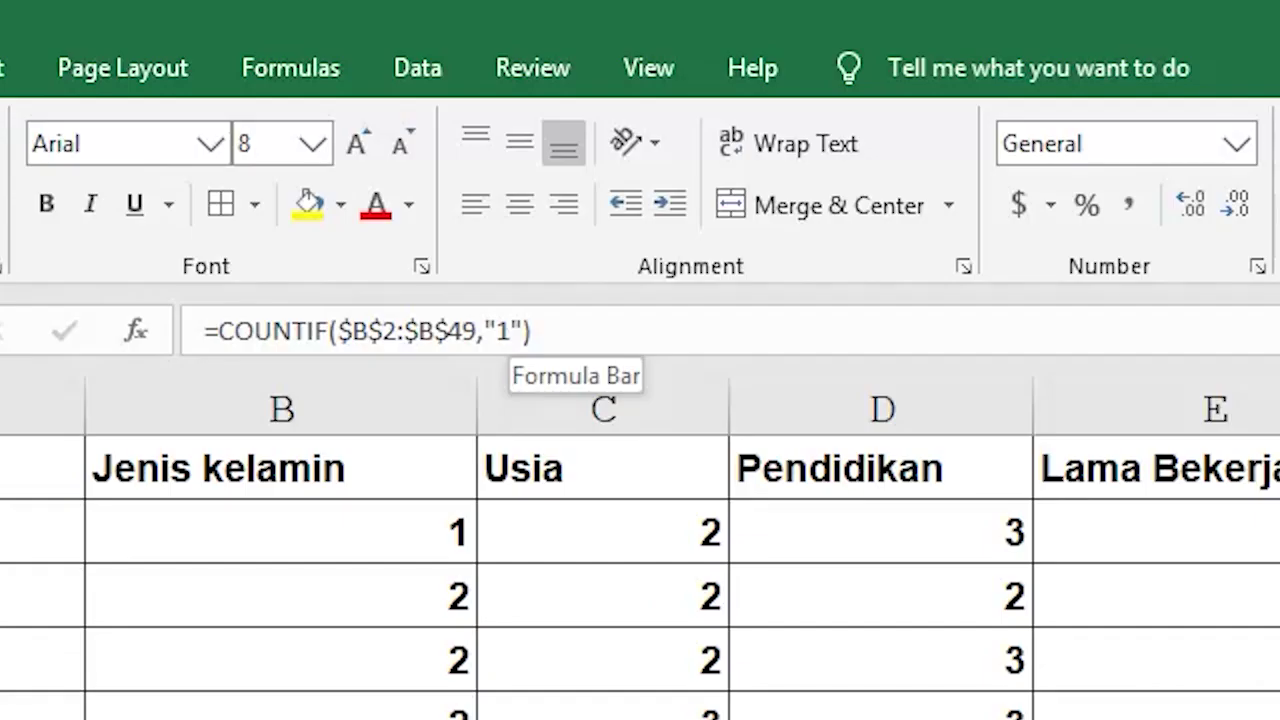
{"action": "left_click", "coordinate": [510, 335]}
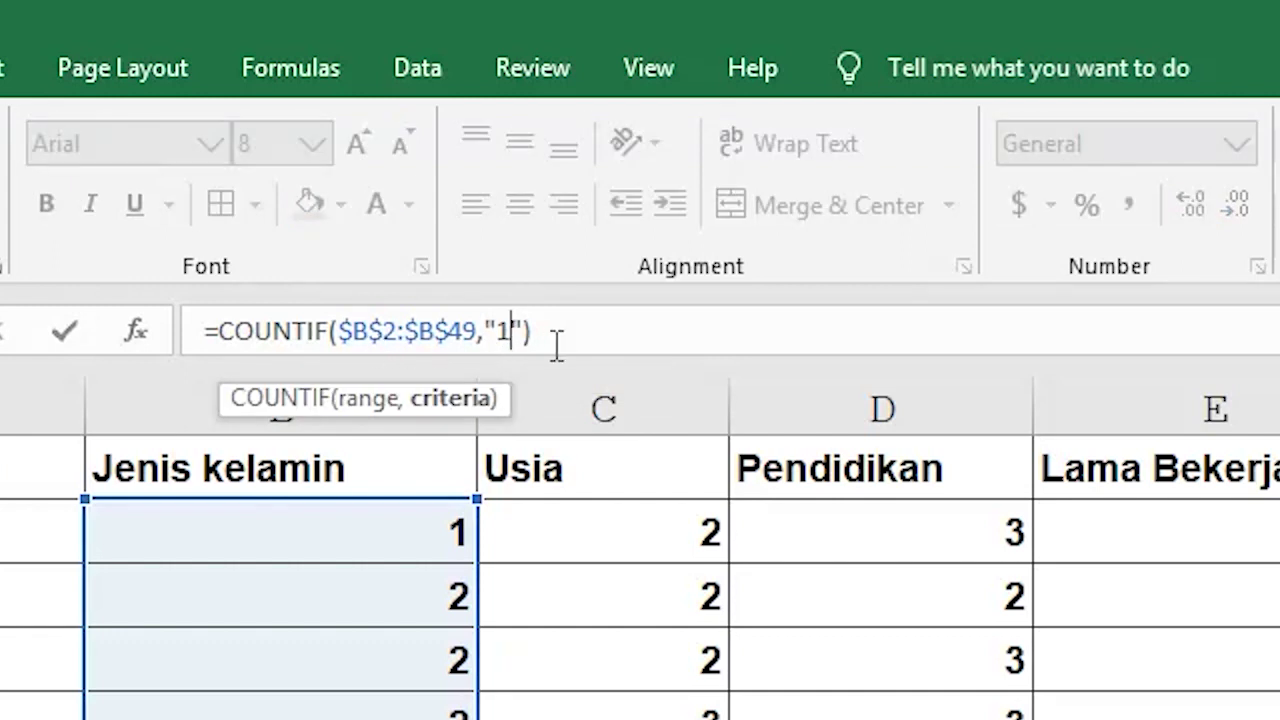
{"action": "key", "text": "BackSpace"}
{"action": "type", "text": "2"}
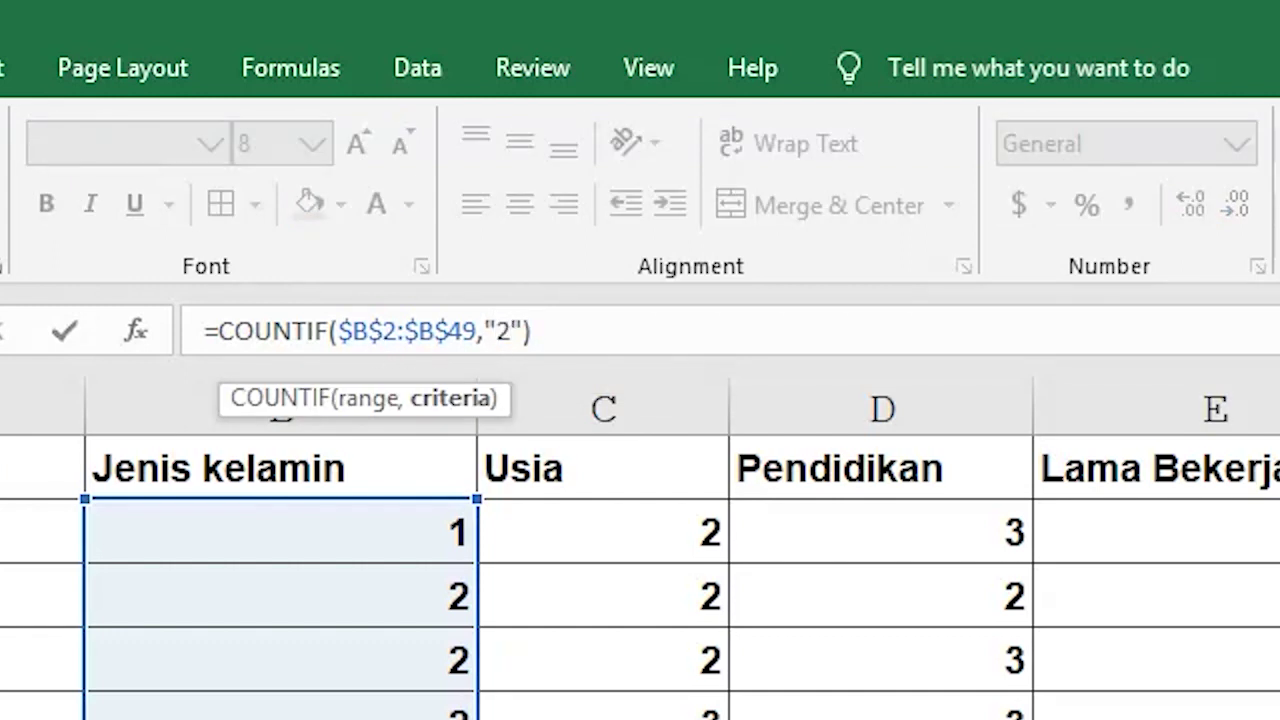
{"action": "key", "text": "Return"}
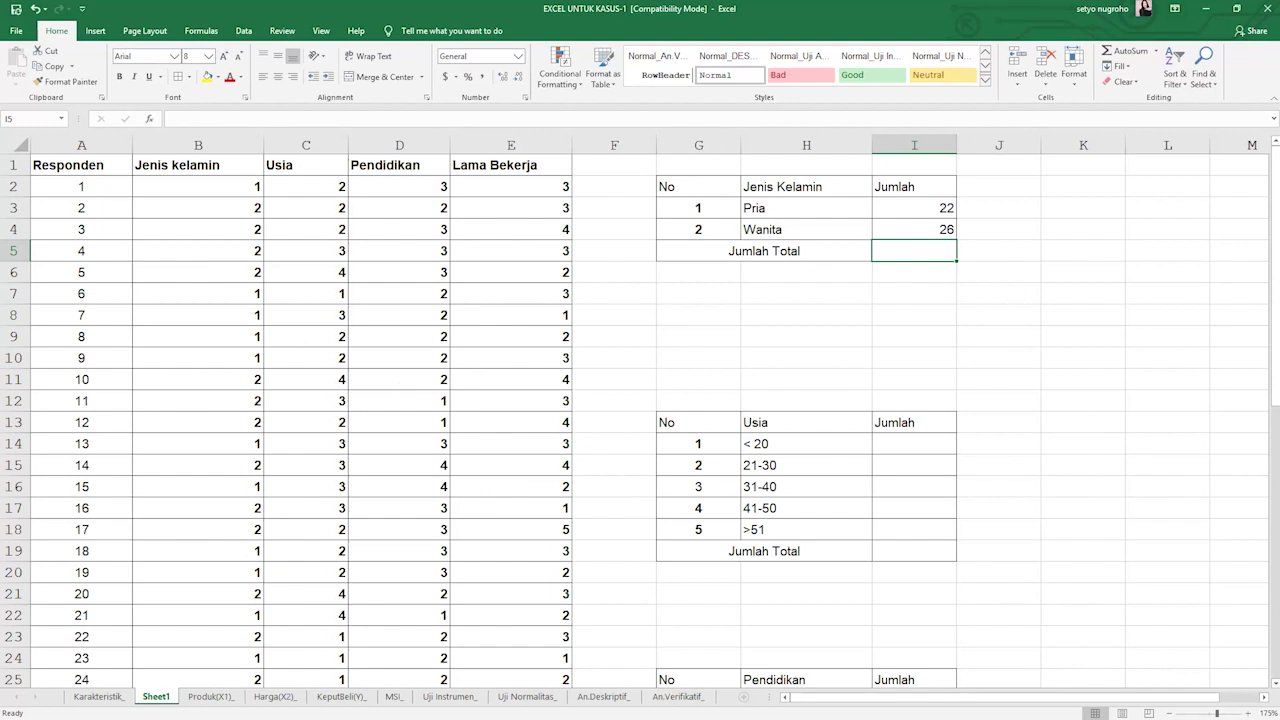
Total the gender counts in I5 with =SUM(I3:I4).
{"action": "scroll", "coordinate": [435, 454], "scroll_direction": "down", "scroll_amount": 10}
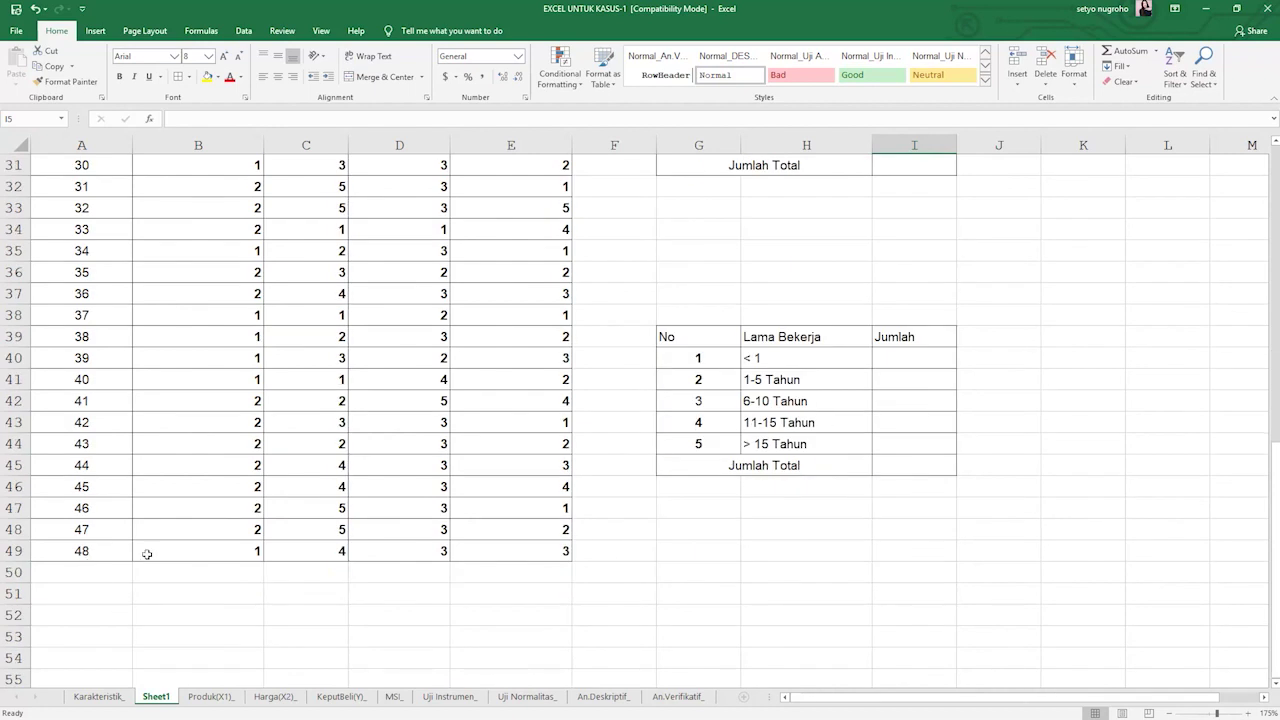
{"action": "scroll", "coordinate": [820, 409], "scroll_direction": "up", "scroll_amount": 10}
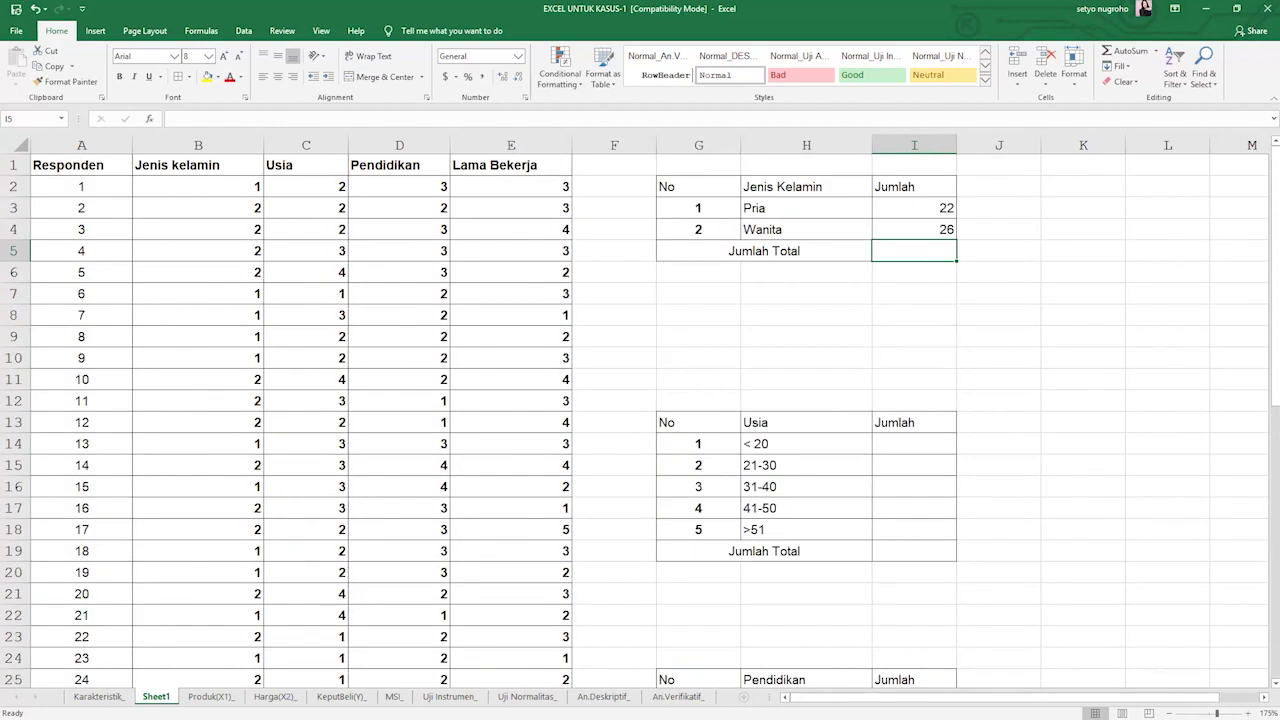
{"action": "left_click", "coordinate": [1130, 53]}
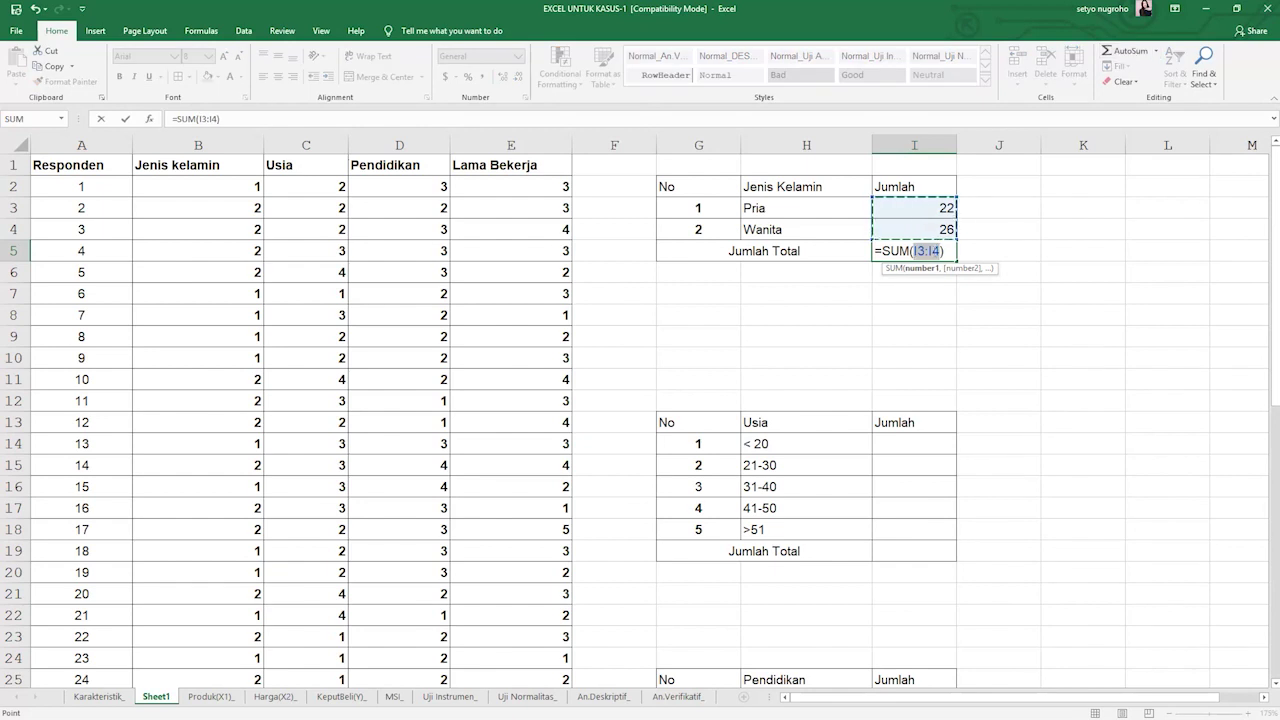
{"action": "key", "text": "Return"}
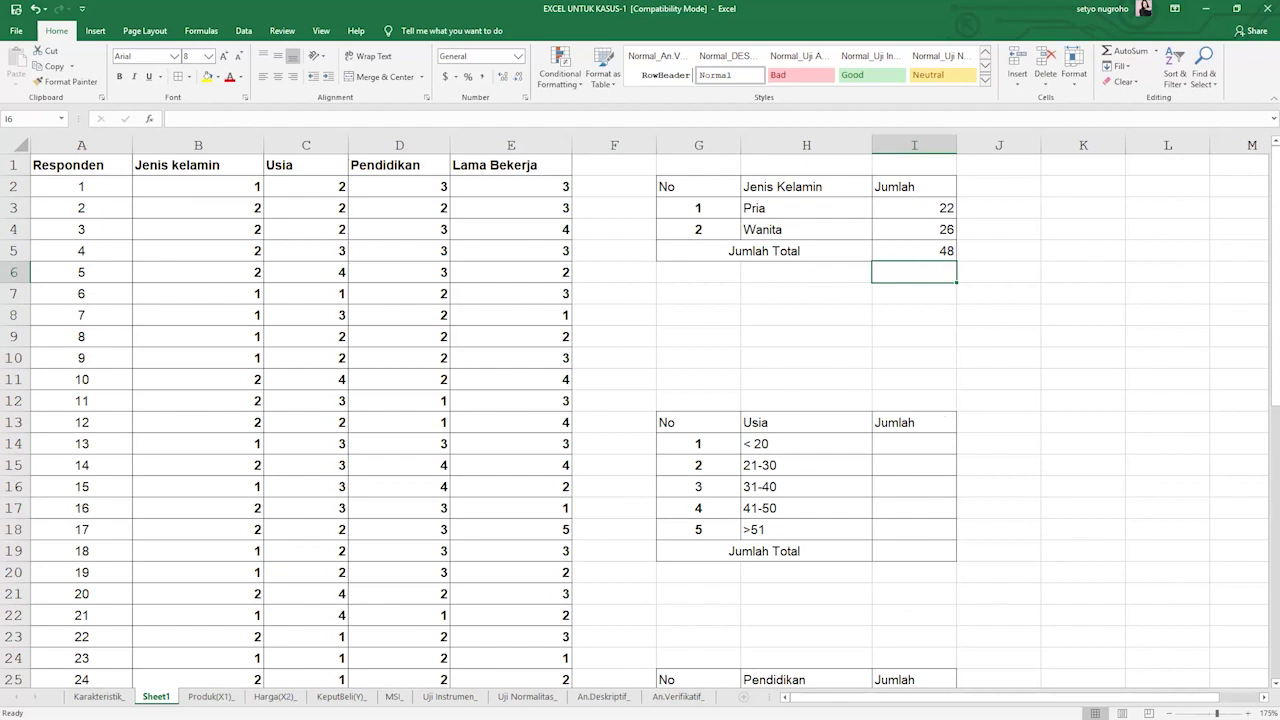
Write =COUNTIF(C2:C49,"1") in I14 to count the respondents in the < 20 age category.
{"action": "scroll", "coordinate": [877, 471], "scroll_direction": "down", "scroll_amount": 1}
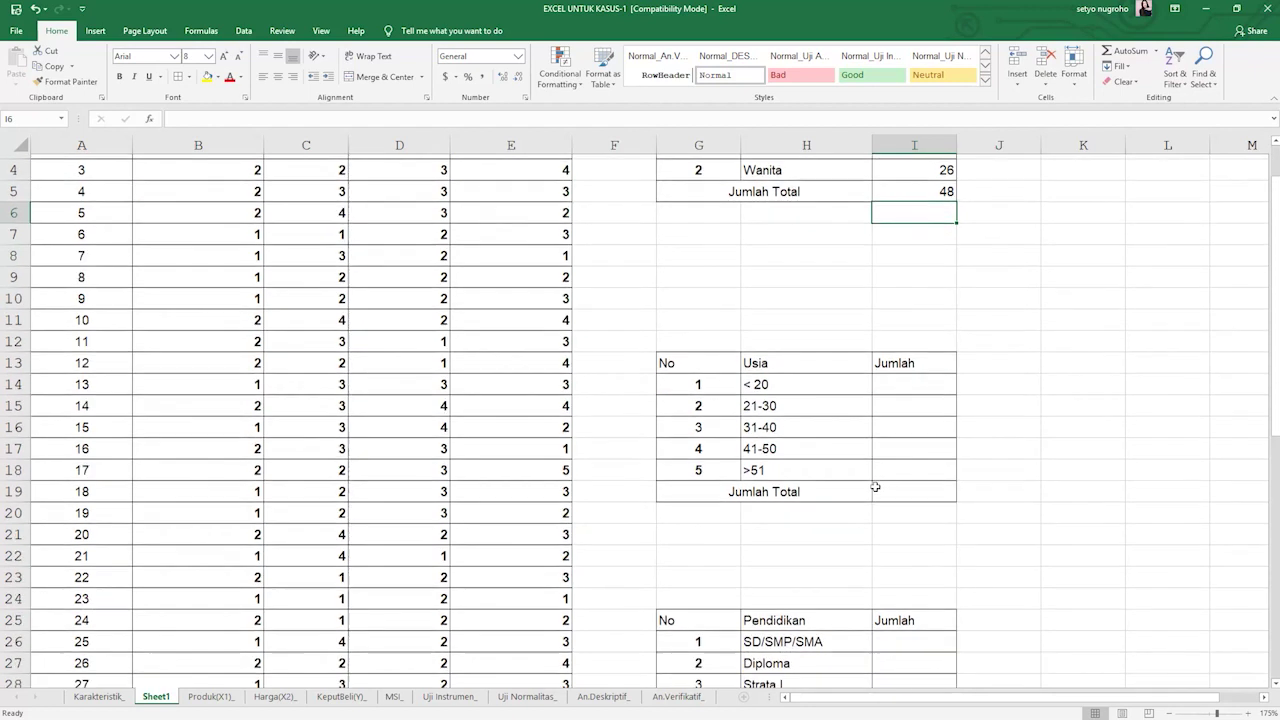
{"action": "scroll", "coordinate": [931, 403], "scroll_direction": "up", "scroll_amount": 1}
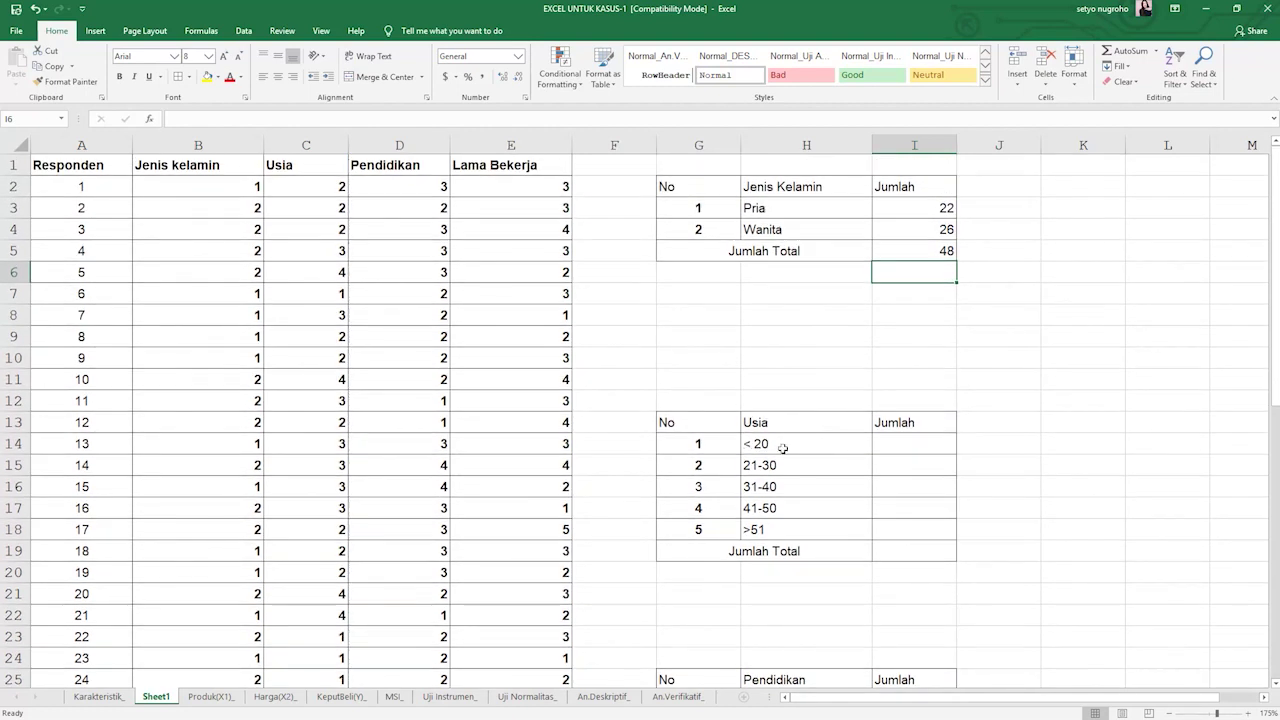
{"action": "left_click", "coordinate": [913, 443]}
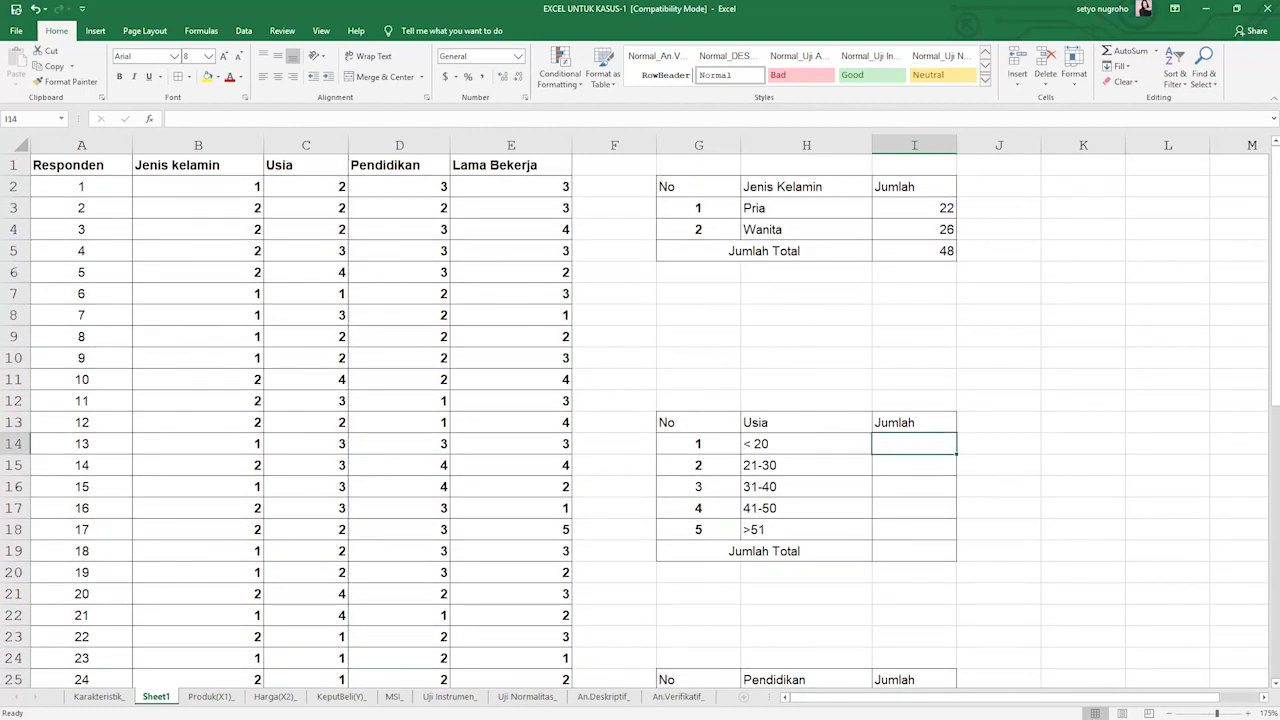
{"action": "type", "text": "=count"}
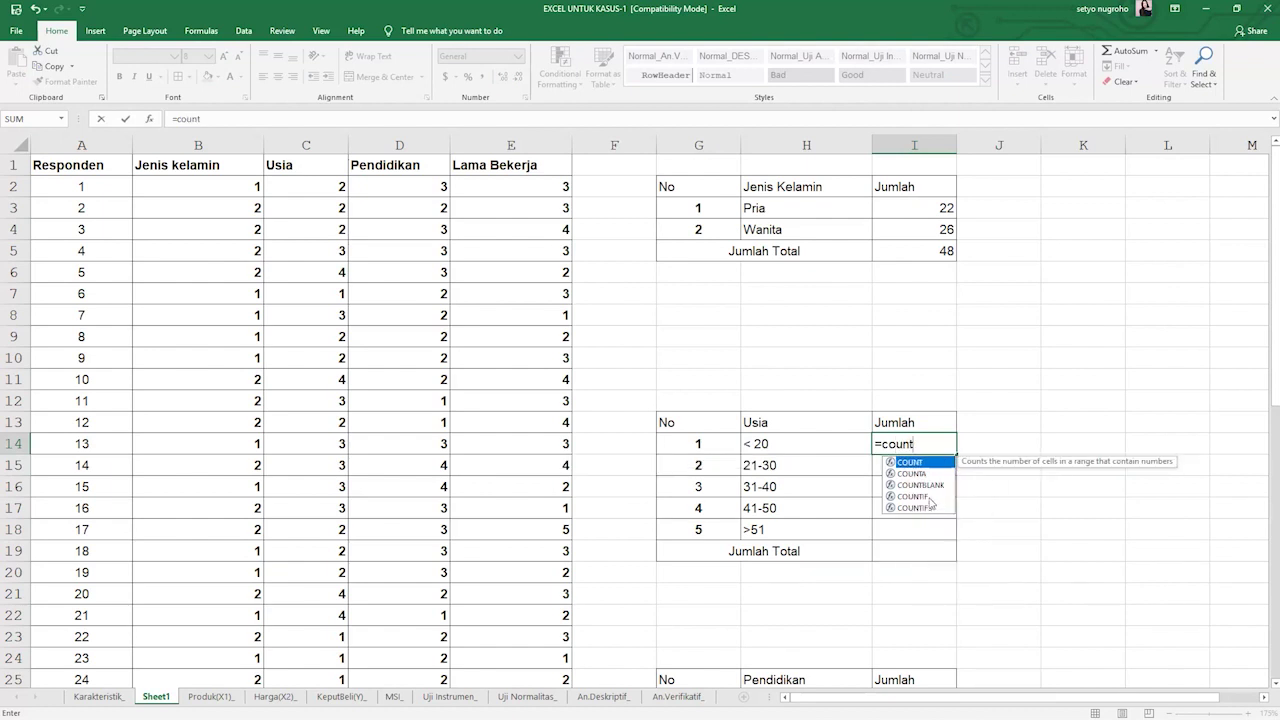
{"action": "double_click", "coordinate": [929, 497]}
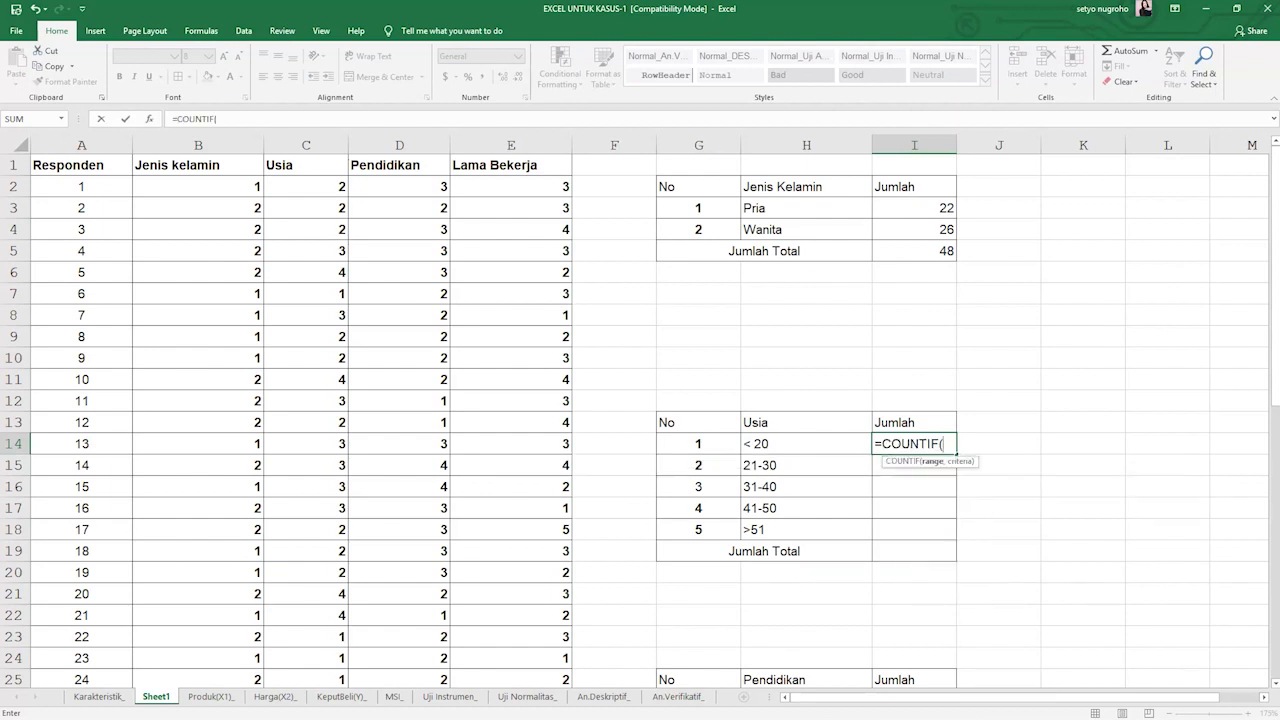
{"action": "left_click_drag", "start_coordinate": [293, 193], "coordinate": [265, 716]}
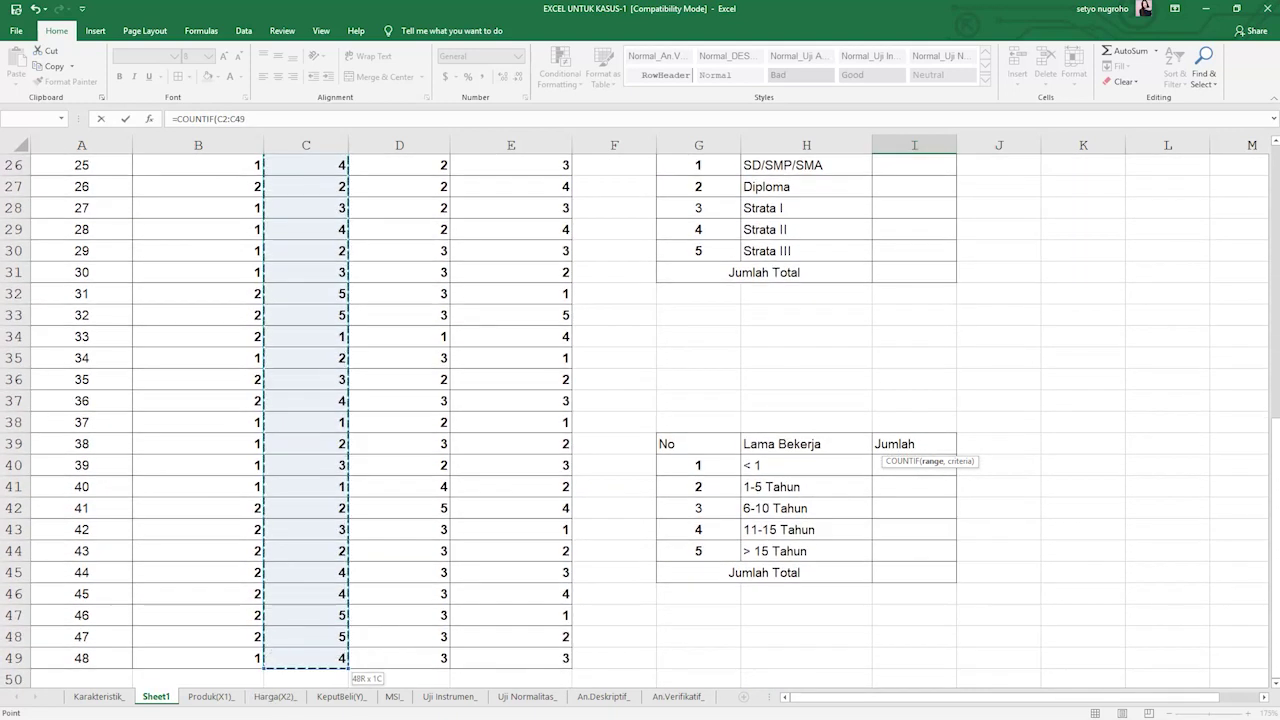
{"action": "scroll", "coordinate": [737, 336], "scroll_direction": "up", "scroll_amount": 6}
{"action": "scroll", "coordinate": [737, 336], "scroll_direction": "up", "scroll_amount": 3}
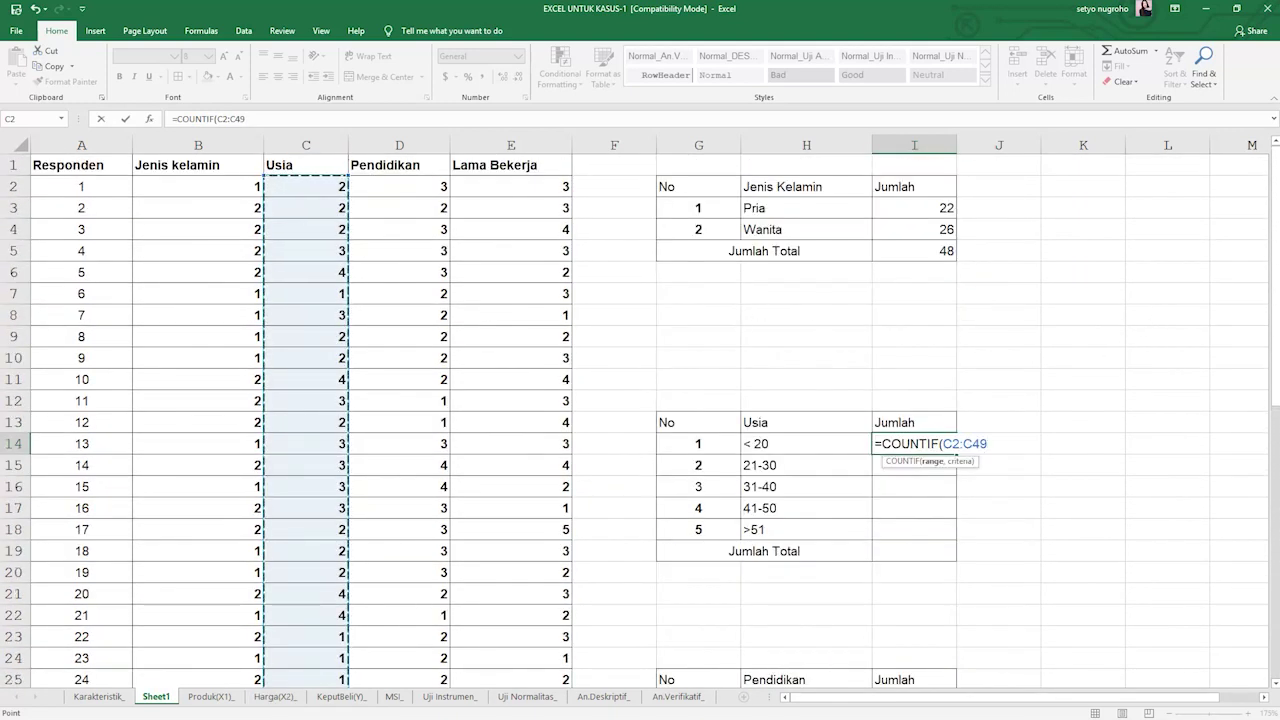
{"action": "type", "text": ",\"1"}
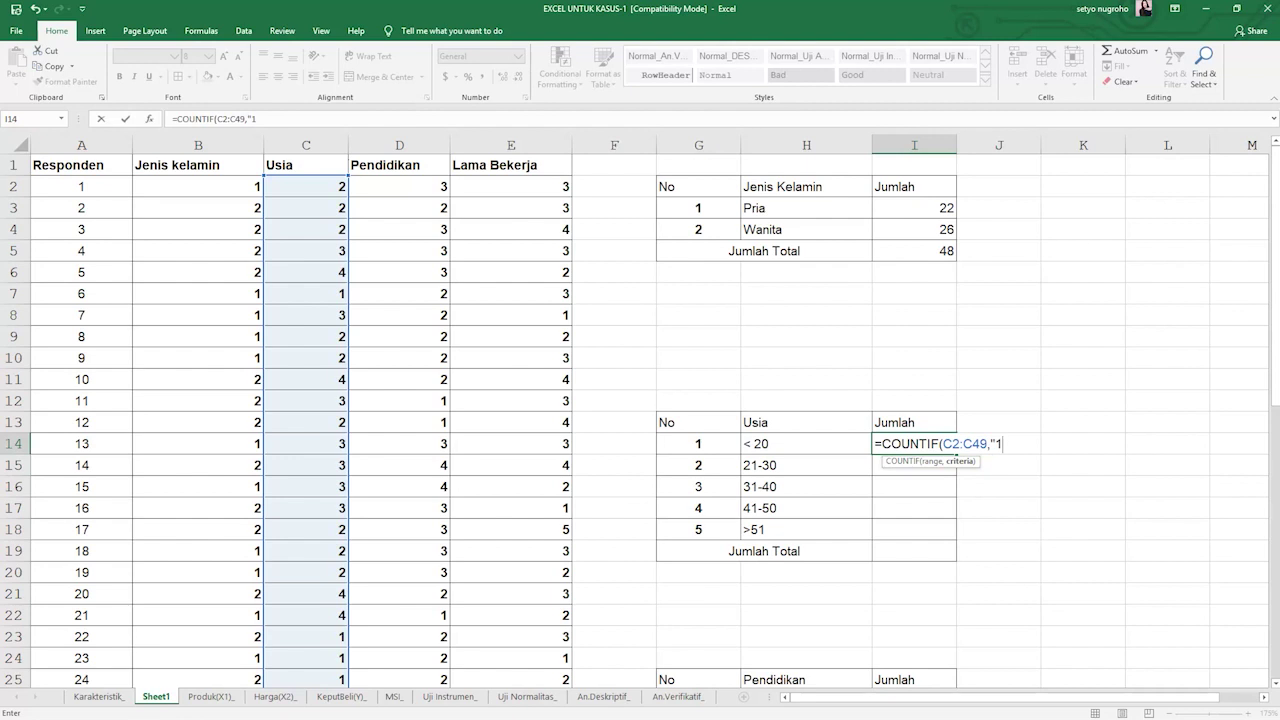
{"action": "type", "text": "\")"}
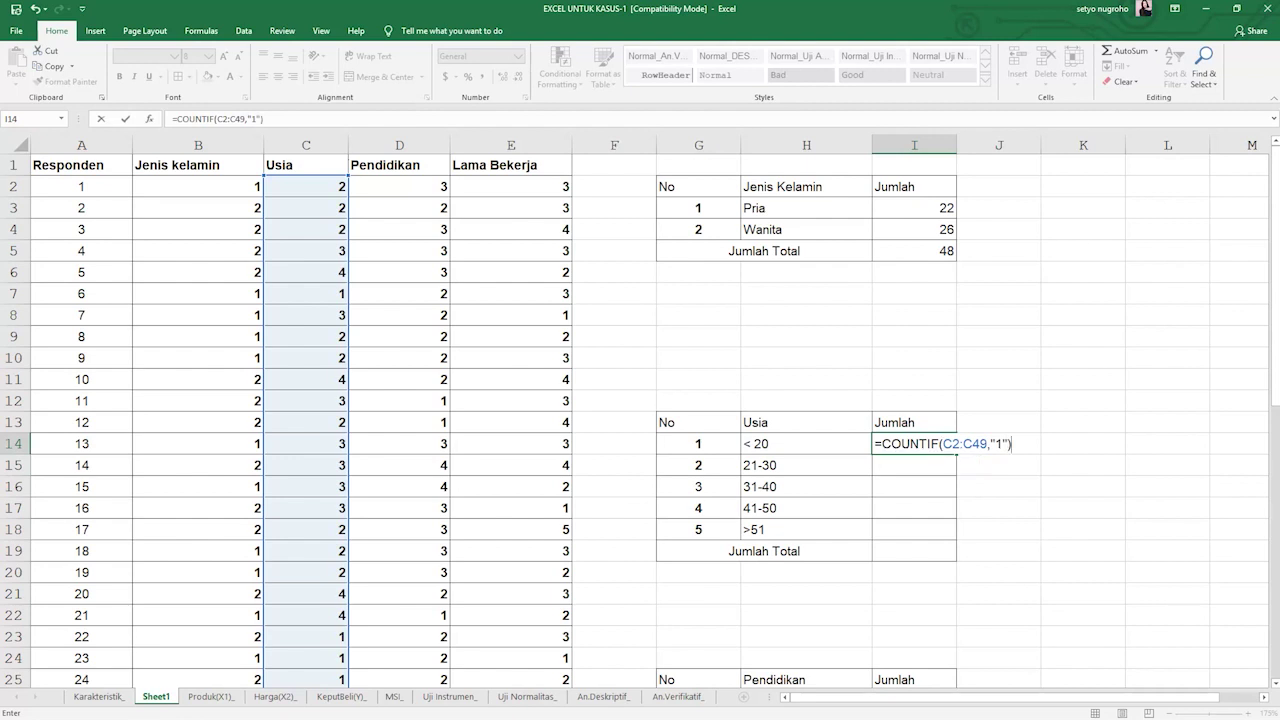
Make the range in the I14 formula absolute as $C$2:$C$49 and fill the formula down to I18.
{"action": "left_click", "coordinate": [244, 116]}
{"action": "left_click_drag", "start_coordinate": [244, 118], "coordinate": [217, 118]}
{"action": "key", "text": "F4"}
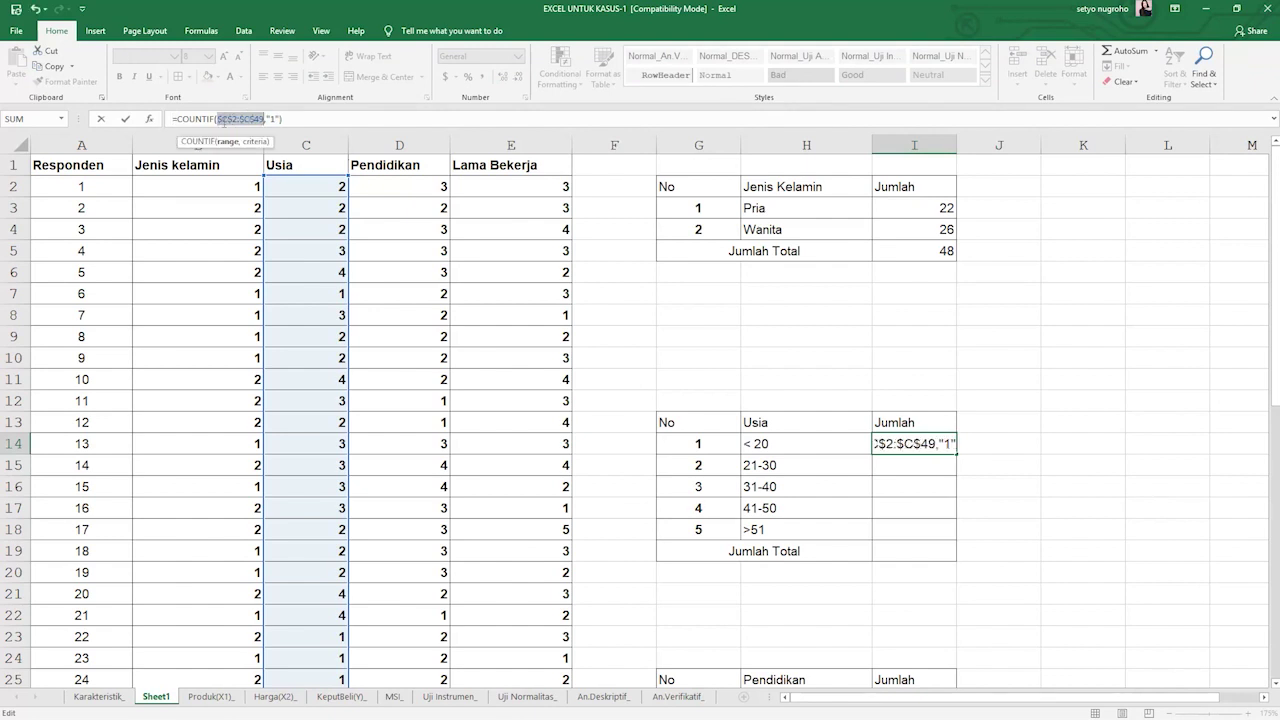
{"action": "key", "text": "Return"}
{"action": "left_click", "coordinate": [952, 451]}
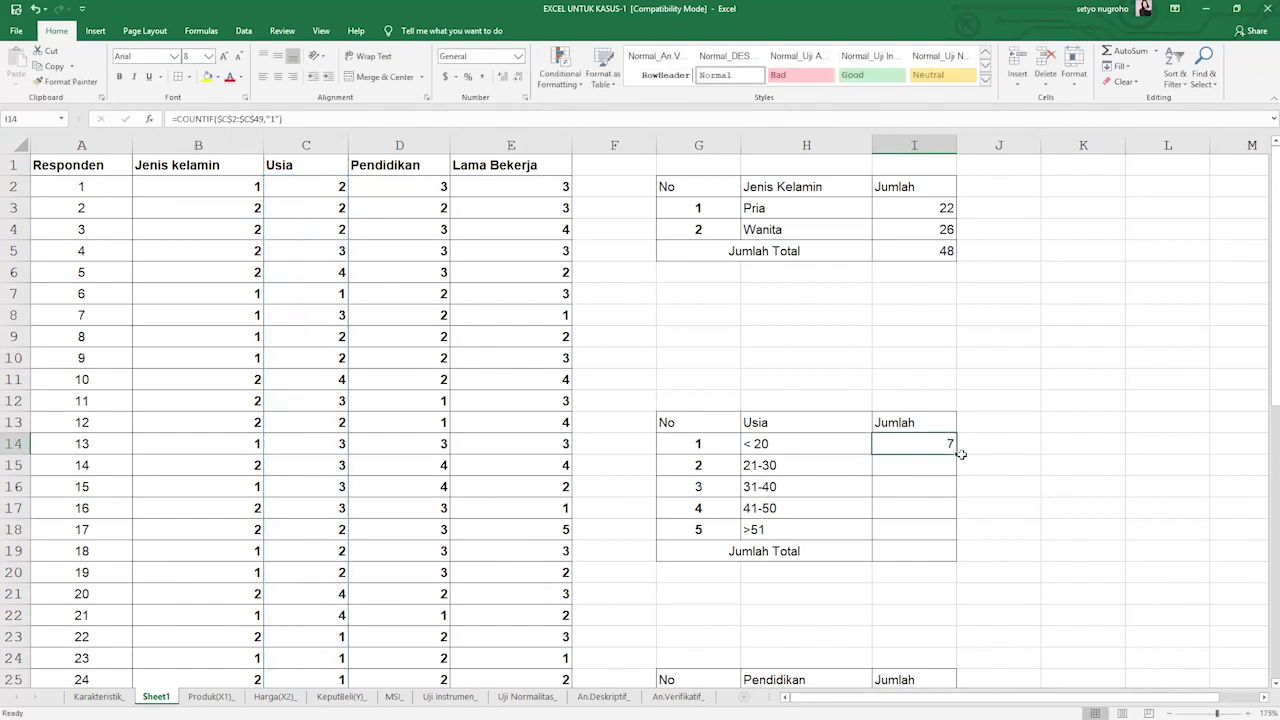
{"action": "left_click_drag", "start_coordinate": [956, 454], "coordinate": [955, 538]}
Change the COUNTIF criterion to "2" in I15 for ages 21-30 and to "3" in I16 for ages 31-40.
{"action": "key", "text": "Down"}
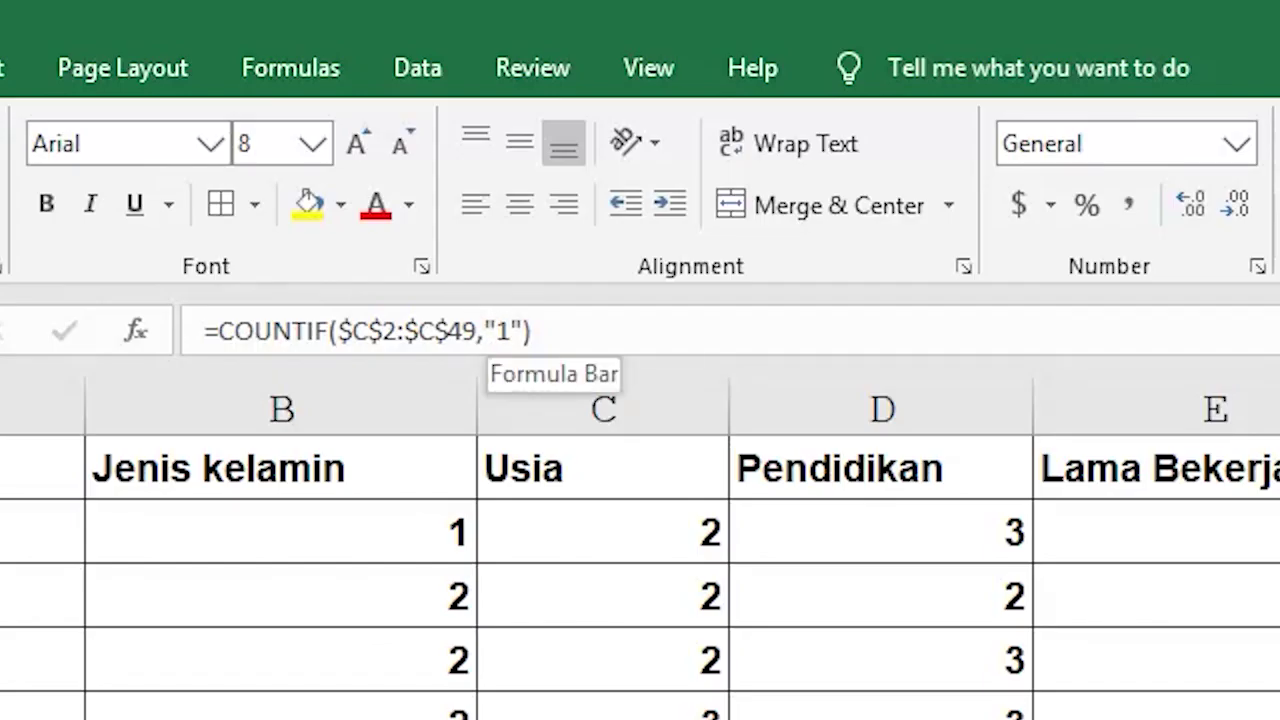
{"action": "left_click", "coordinate": [274, 119]}
{"action": "key", "text": "BackSpace"}
{"action": "type", "text": "2"}
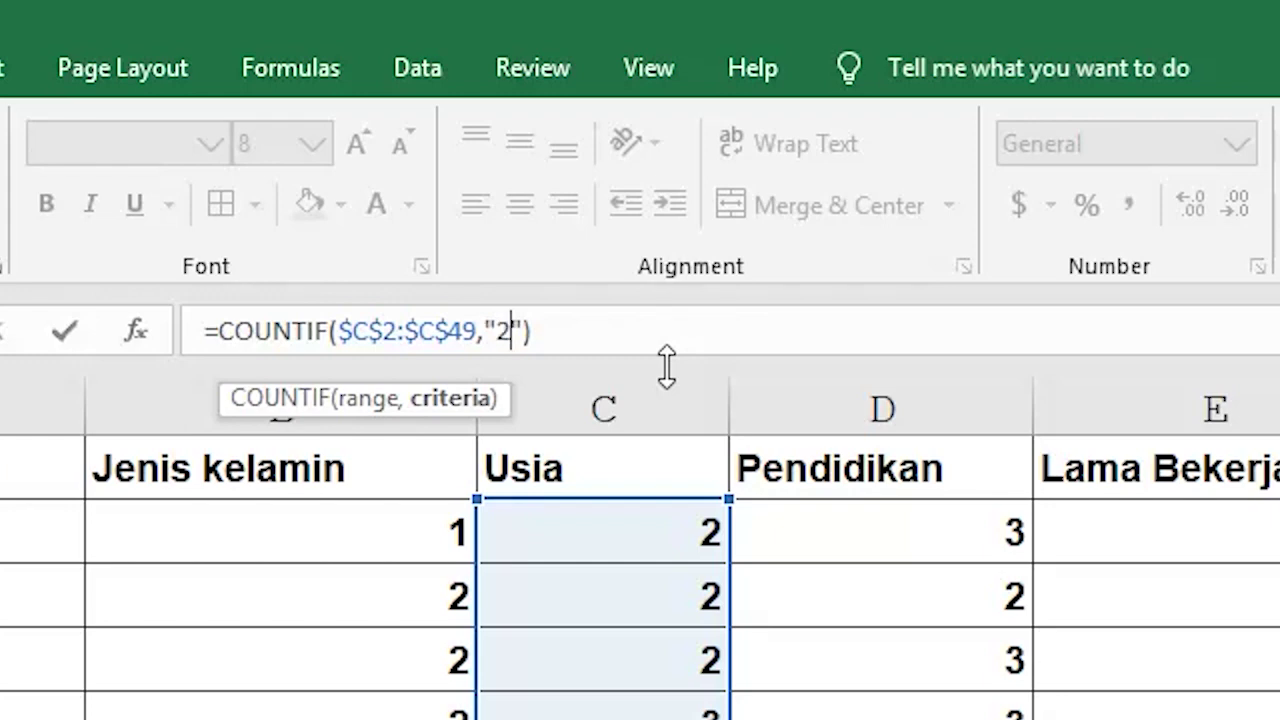
{"action": "key", "text": "Return"}
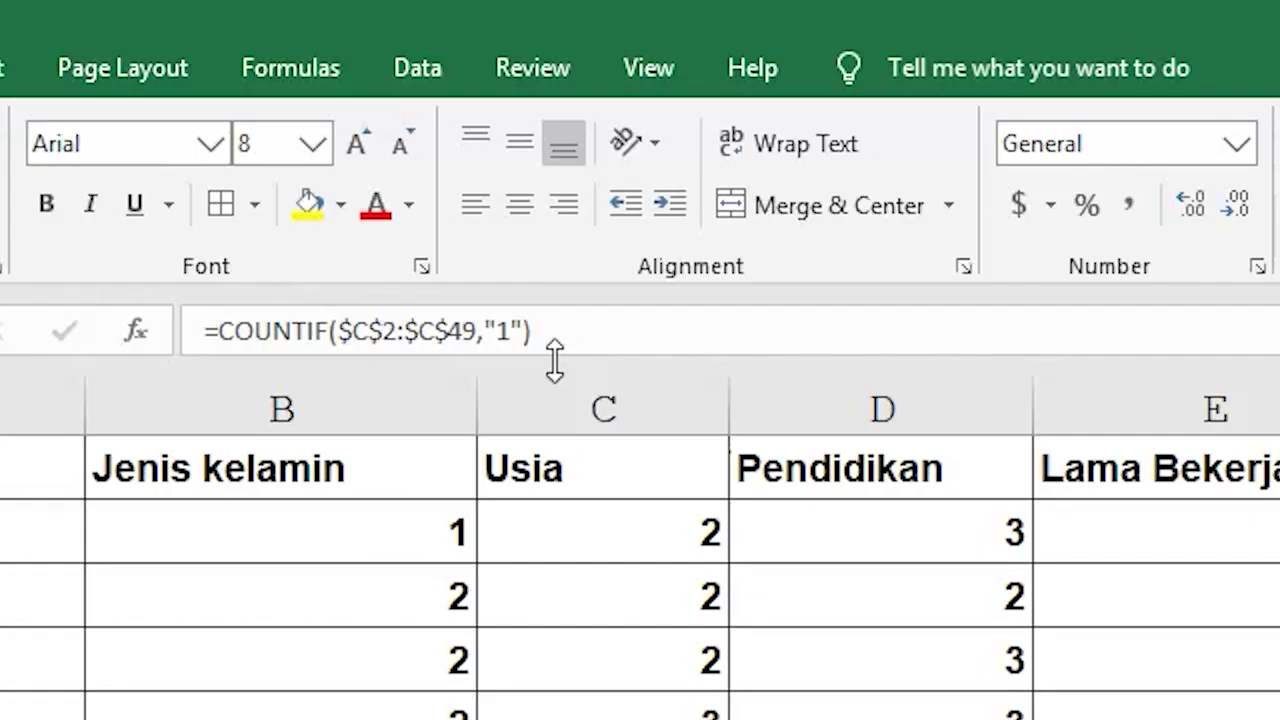
{"action": "left_click", "coordinate": [279, 120]}
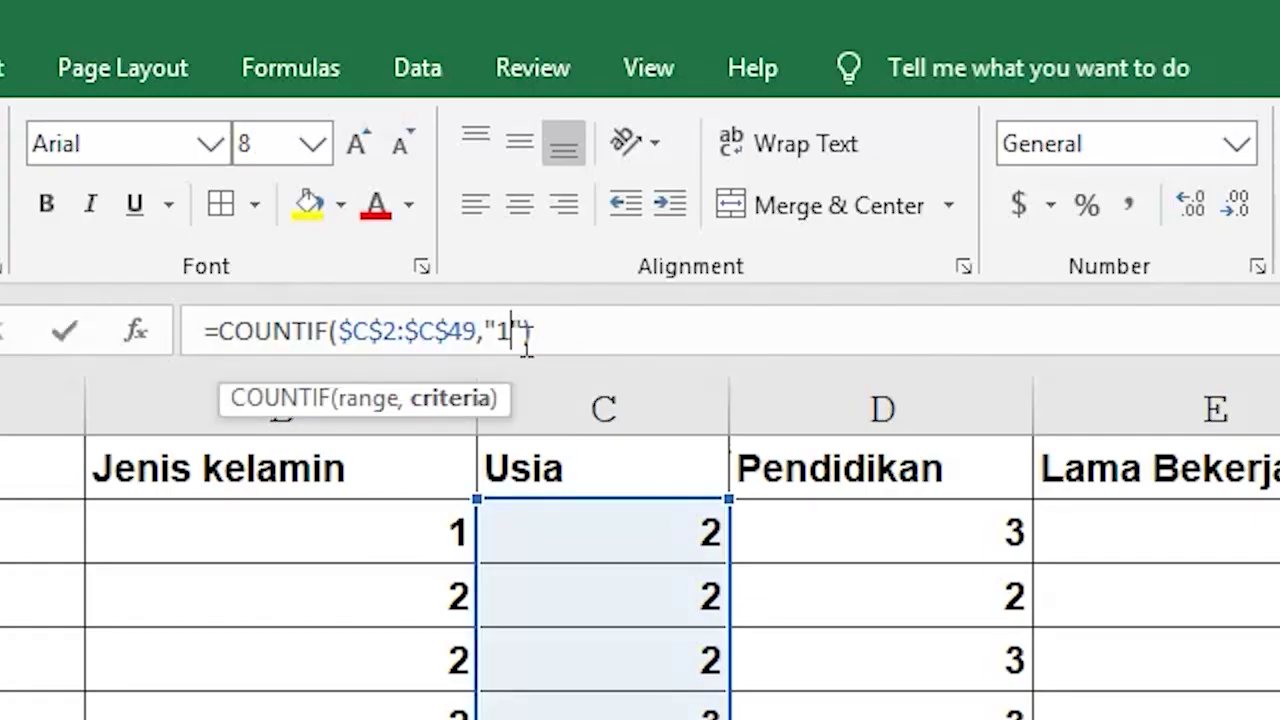
{"action": "key", "text": "BackSpace"}
{"action": "type", "text": "3"}
{"action": "key", "text": "Return"}
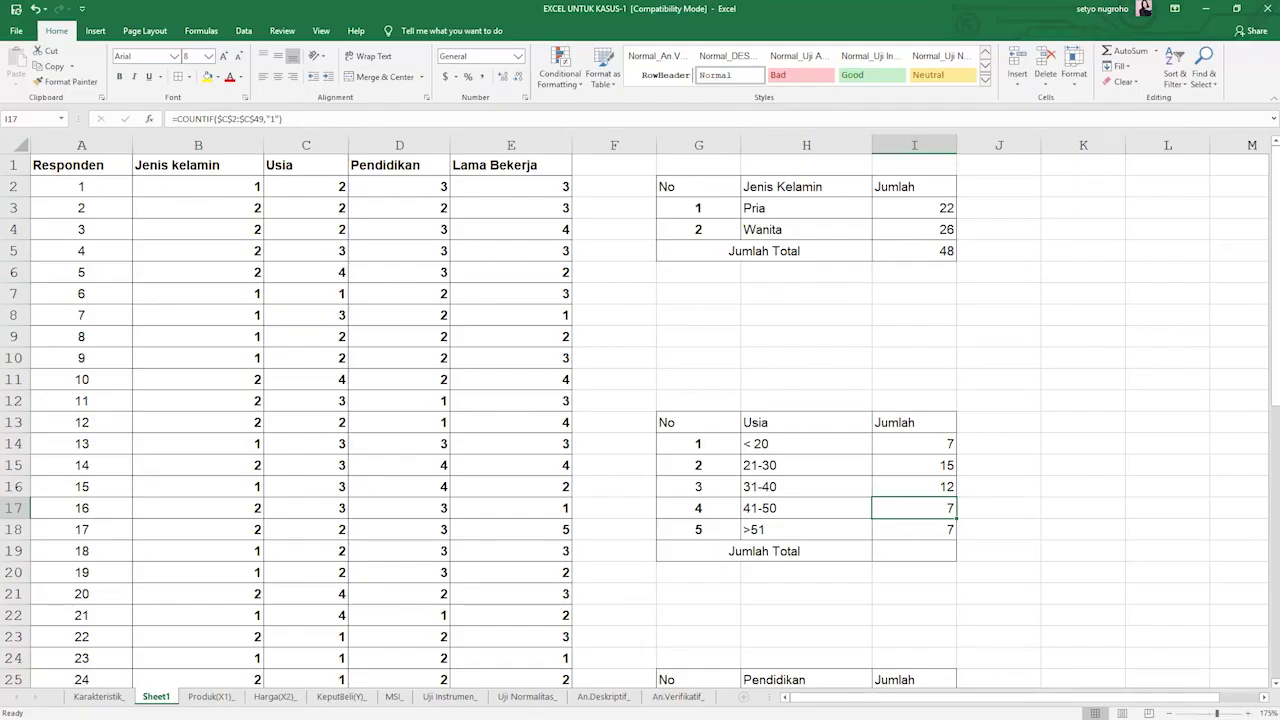
Change the COUNTIF criterion in I17 to "4" to count the respondents aged 41-50.
{"action": "left_click", "coordinate": [276, 119]}
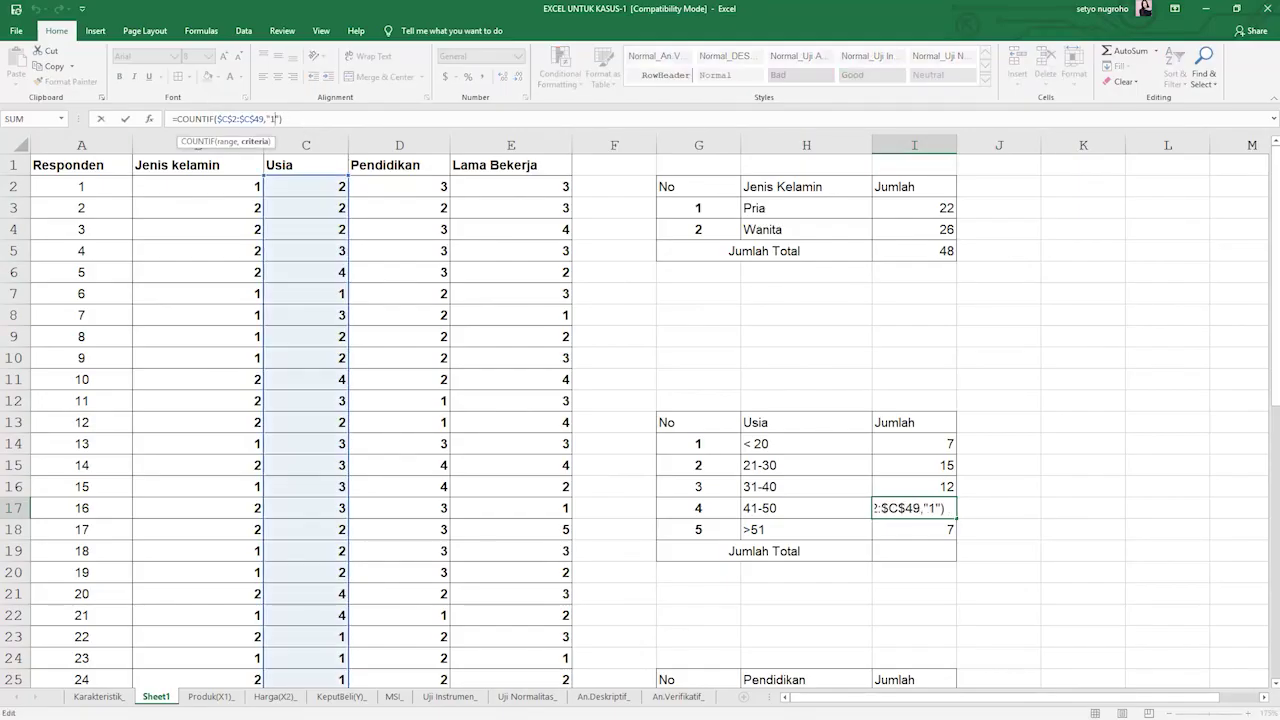
{"action": "key", "text": "BackSpace"}
{"action": "type", "text": "4"}
{"action": "key", "text": "Return"}
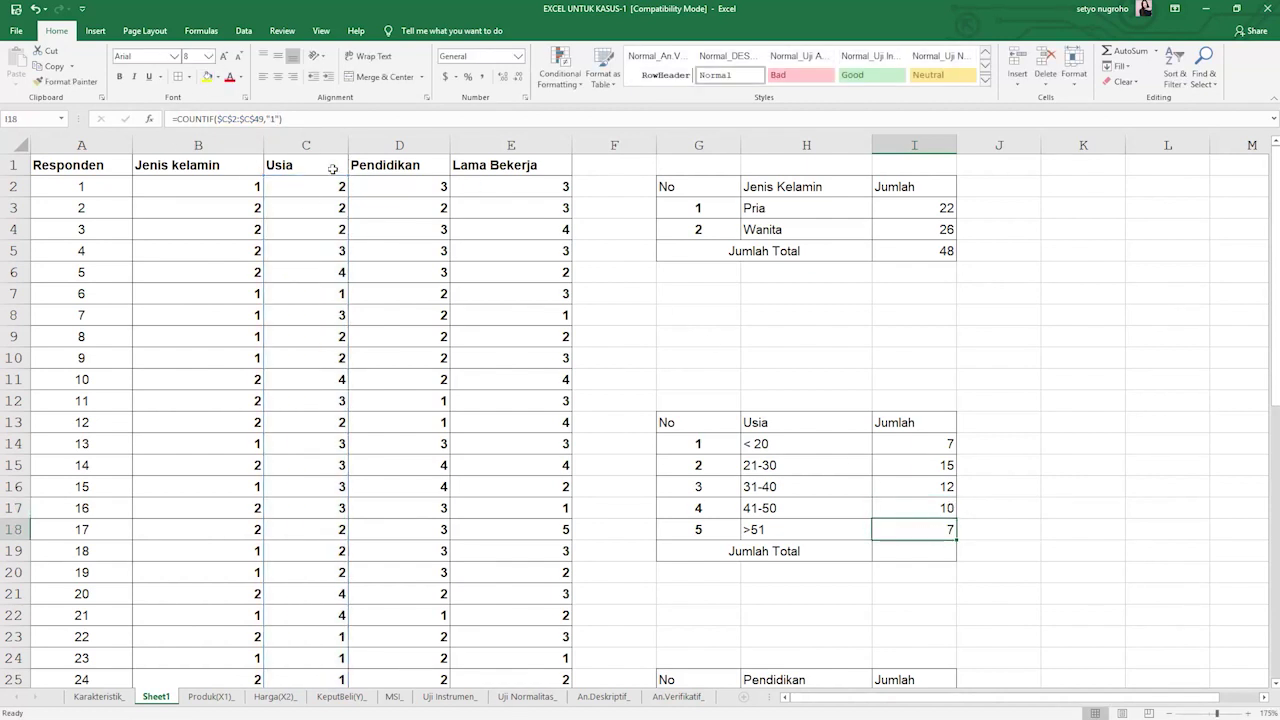
Change the COUNTIF criterion in I18 to "5" for ages >51 and total the age counts in I19 with =SUM(I14:I18).
{"action": "left_click", "coordinate": [277, 118]}
{"action": "key", "text": "BackSpace"}
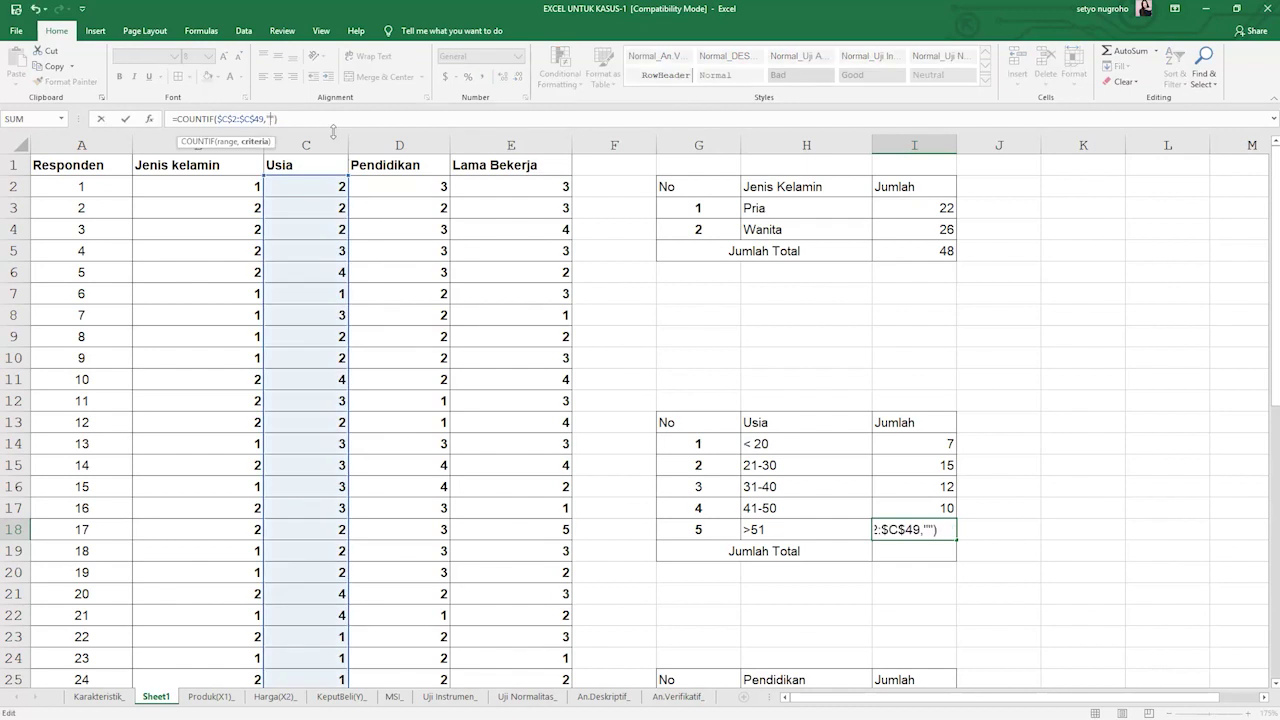
{"action": "type", "text": "5"}
{"action": "key", "text": "Return"}
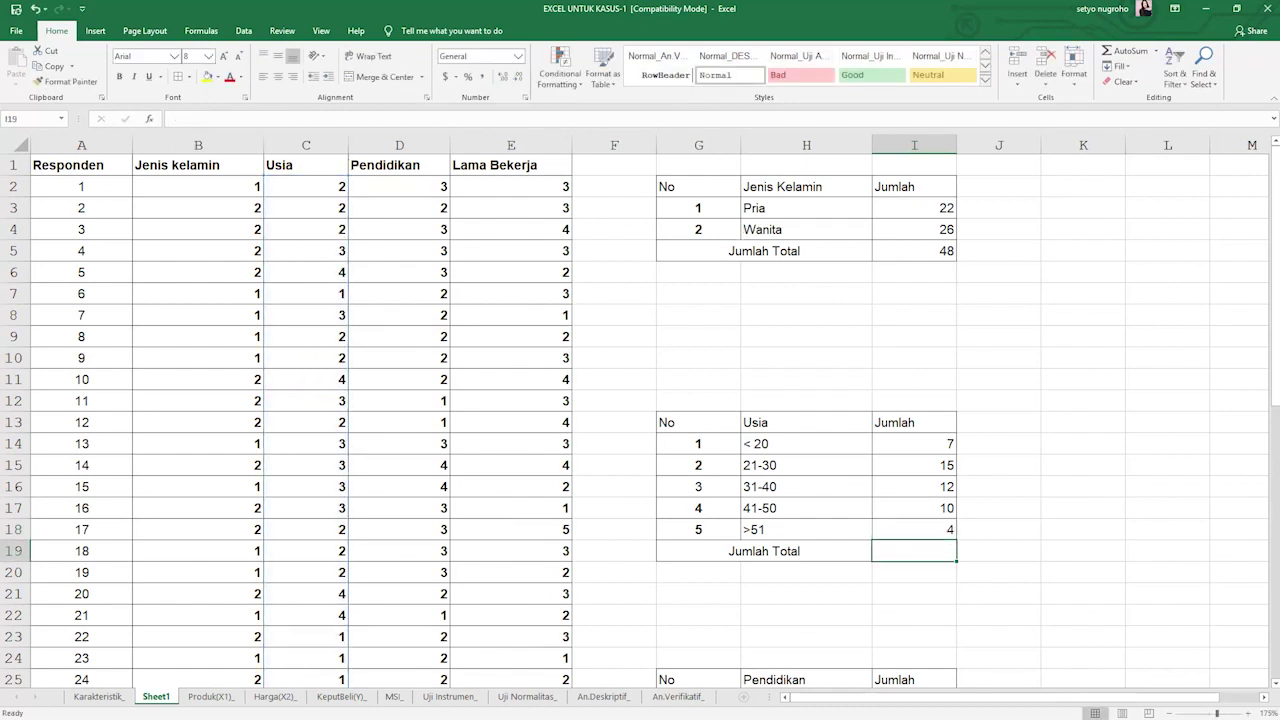
{"action": "left_click", "coordinate": [1128, 52]}
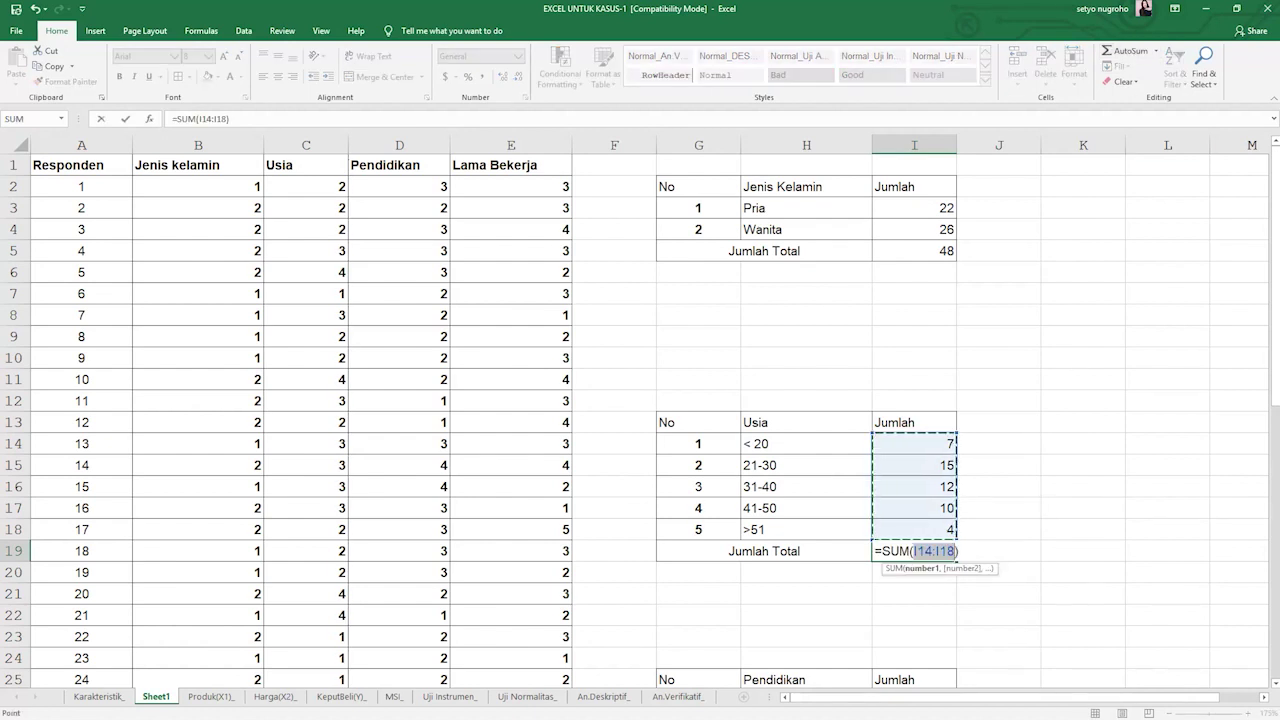
{"action": "key", "text": "Return"}
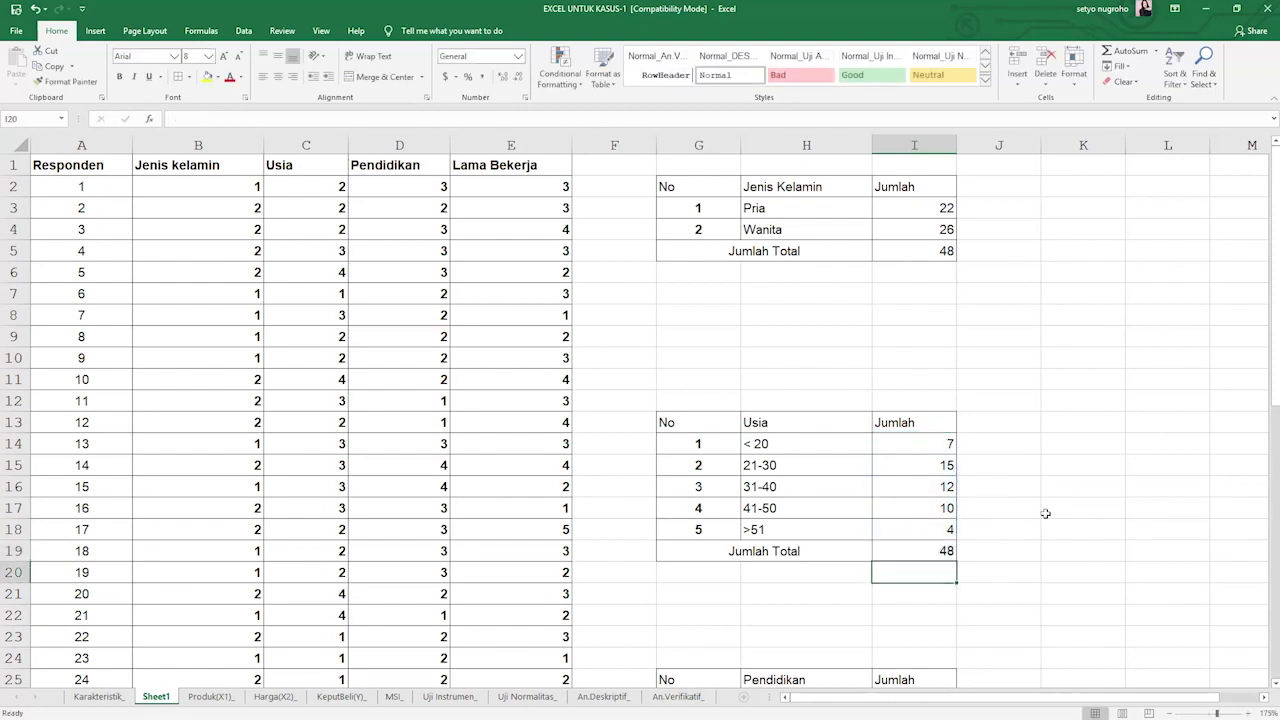
Start a COUNTIF formula in I26 for the SD/SMP/SMA category of the Pendidikan table.
{"action": "scroll", "coordinate": [1009, 513], "scroll_direction": "down", "scroll_amount": 3}
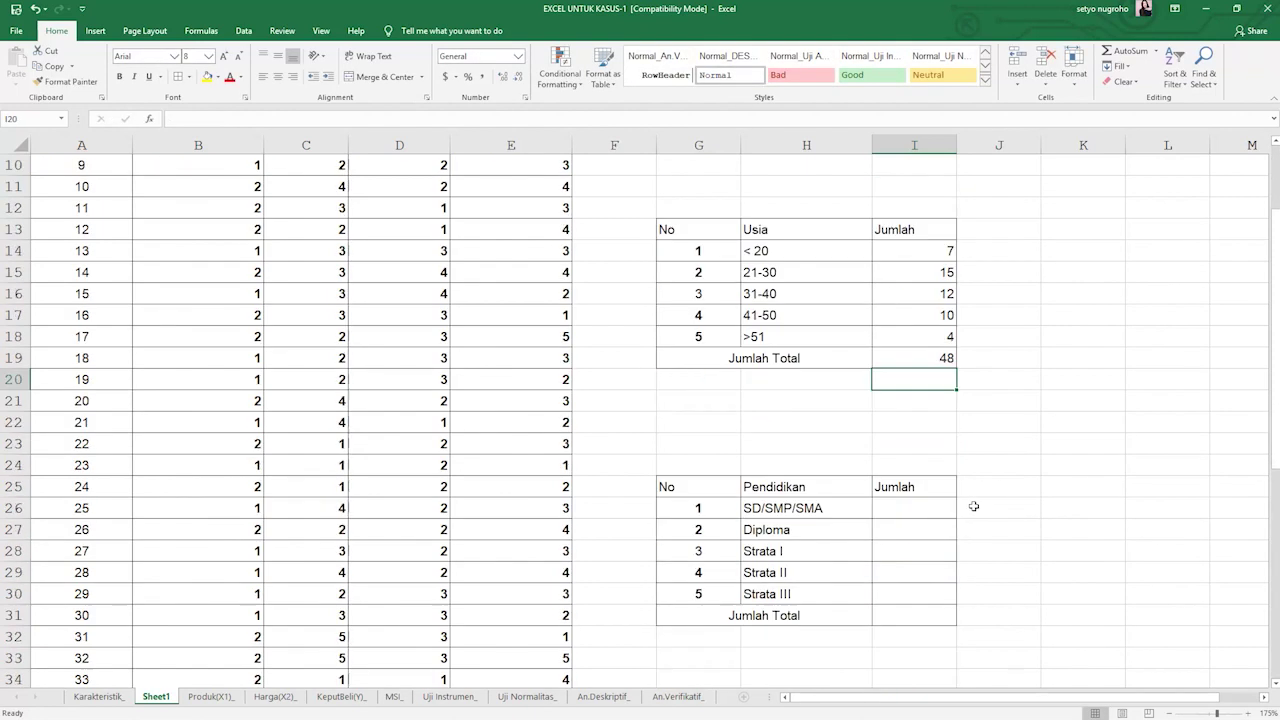
{"action": "left_click", "coordinate": [918, 510]}
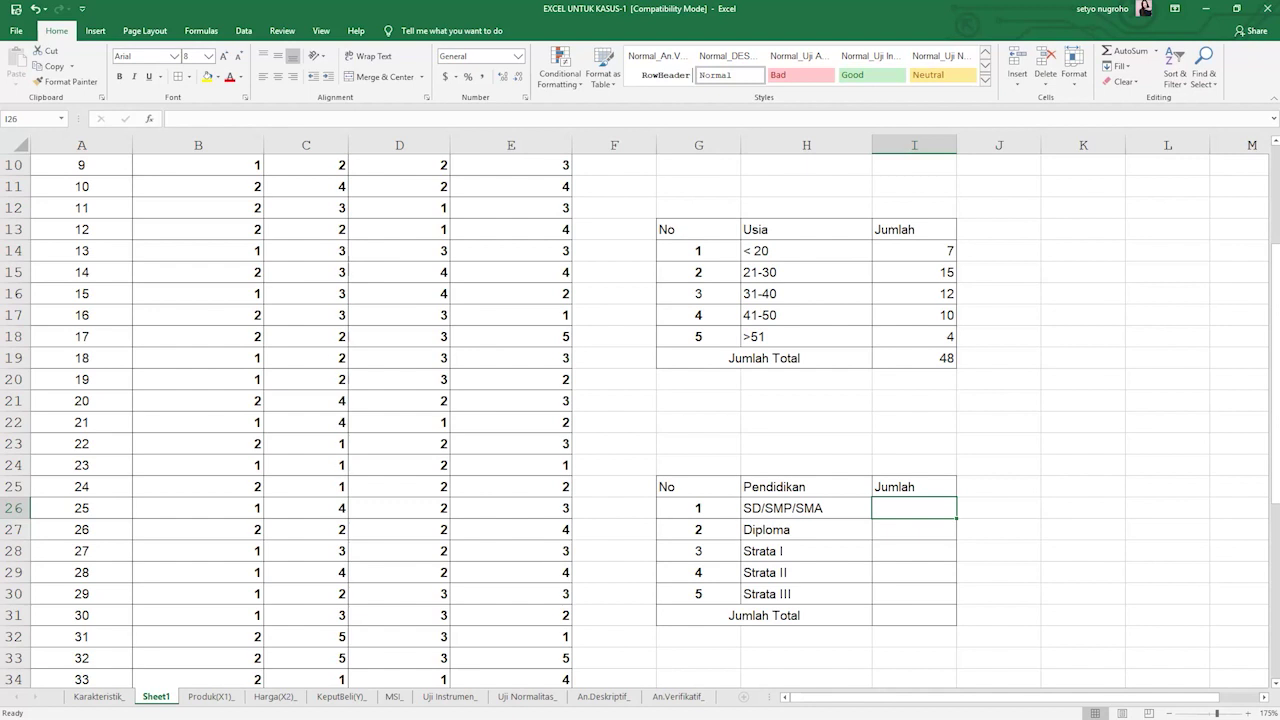
{"action": "type", "text": "=count"}
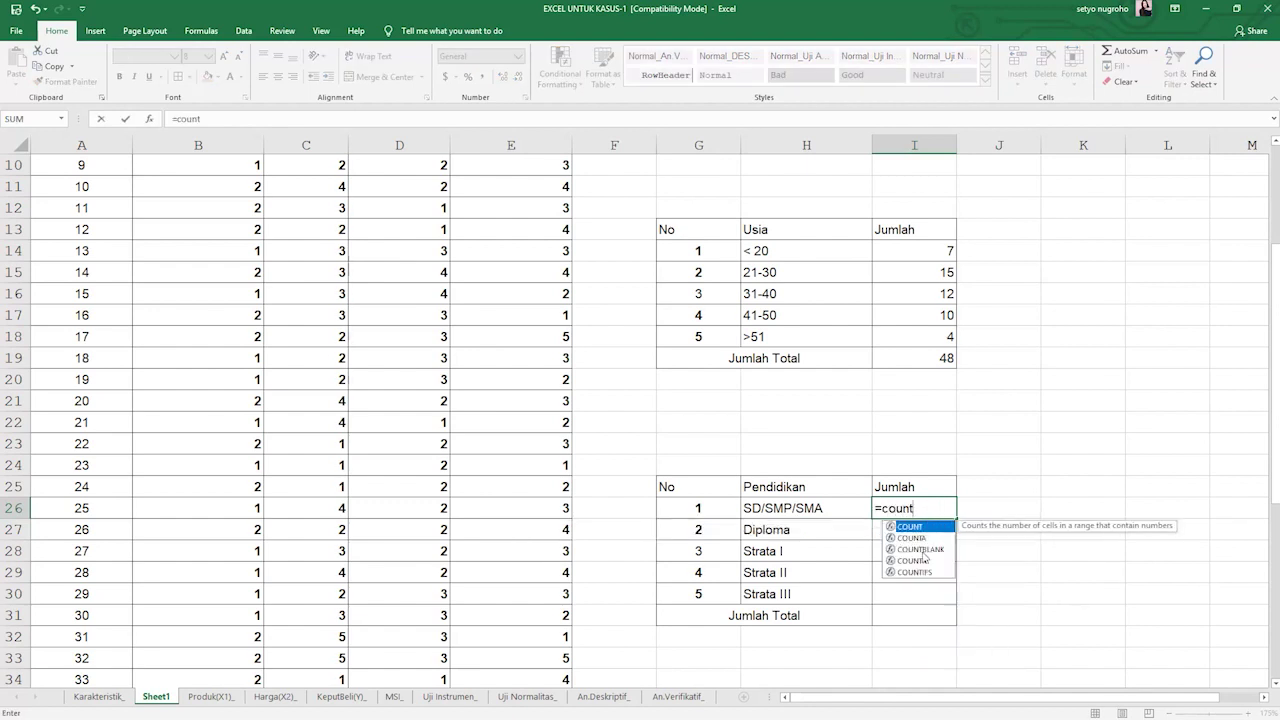
{"action": "double_click", "coordinate": [919, 561]}
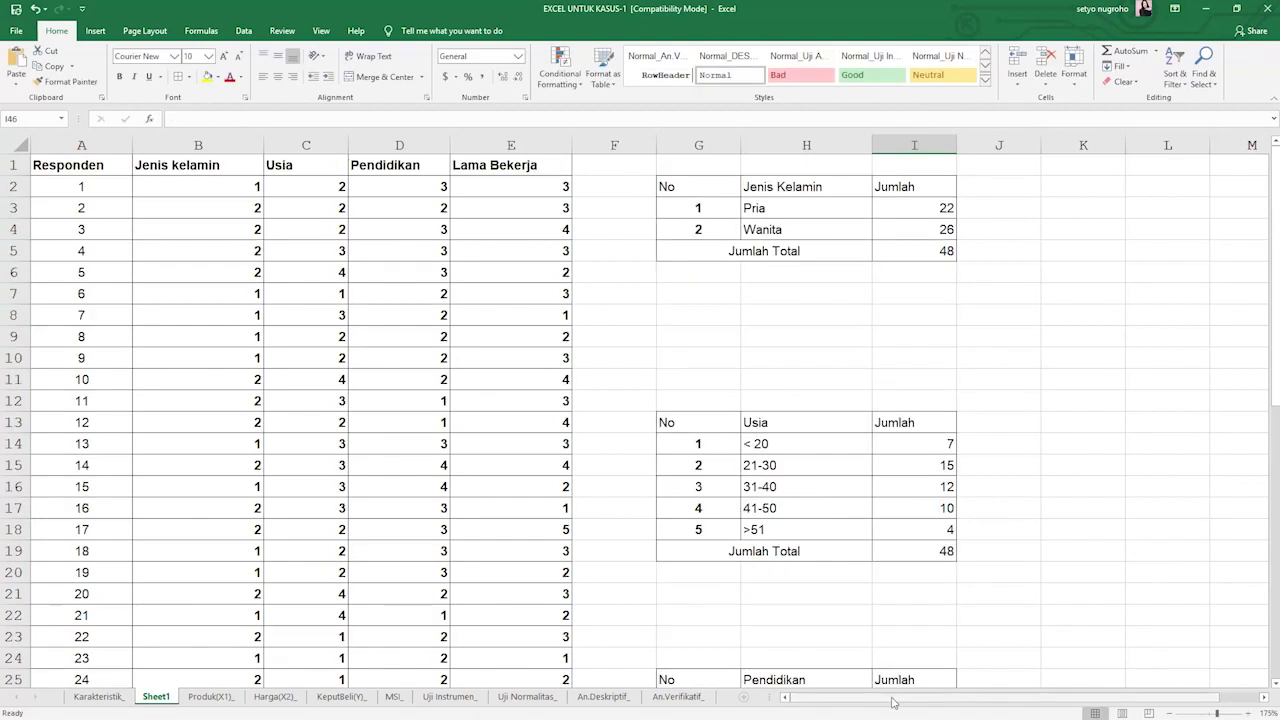
Look over the filled summary tables from Jenis Kelamin down to Lama Bekerja.
{"action": "left_click_drag", "start_coordinate": [897, 700], "coordinate": [996, 699]}
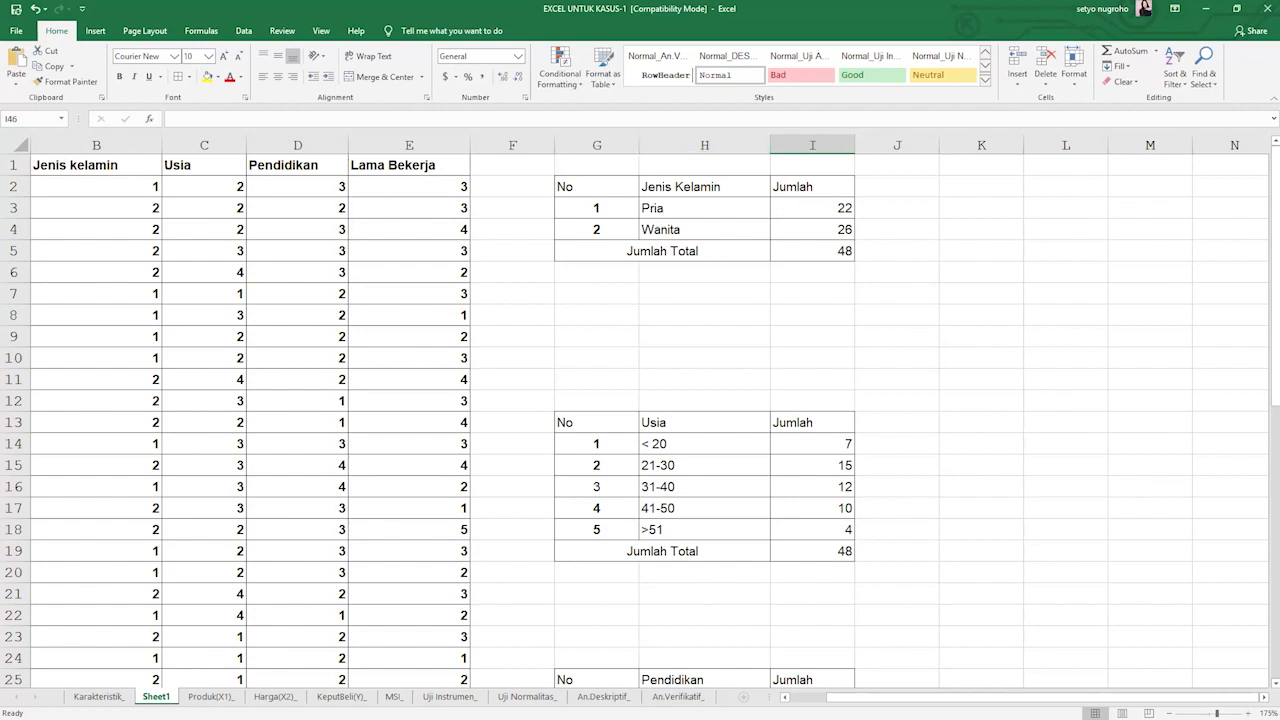
{"action": "scroll", "coordinate": [818, 270], "scroll_direction": "down", "scroll_amount": 10}
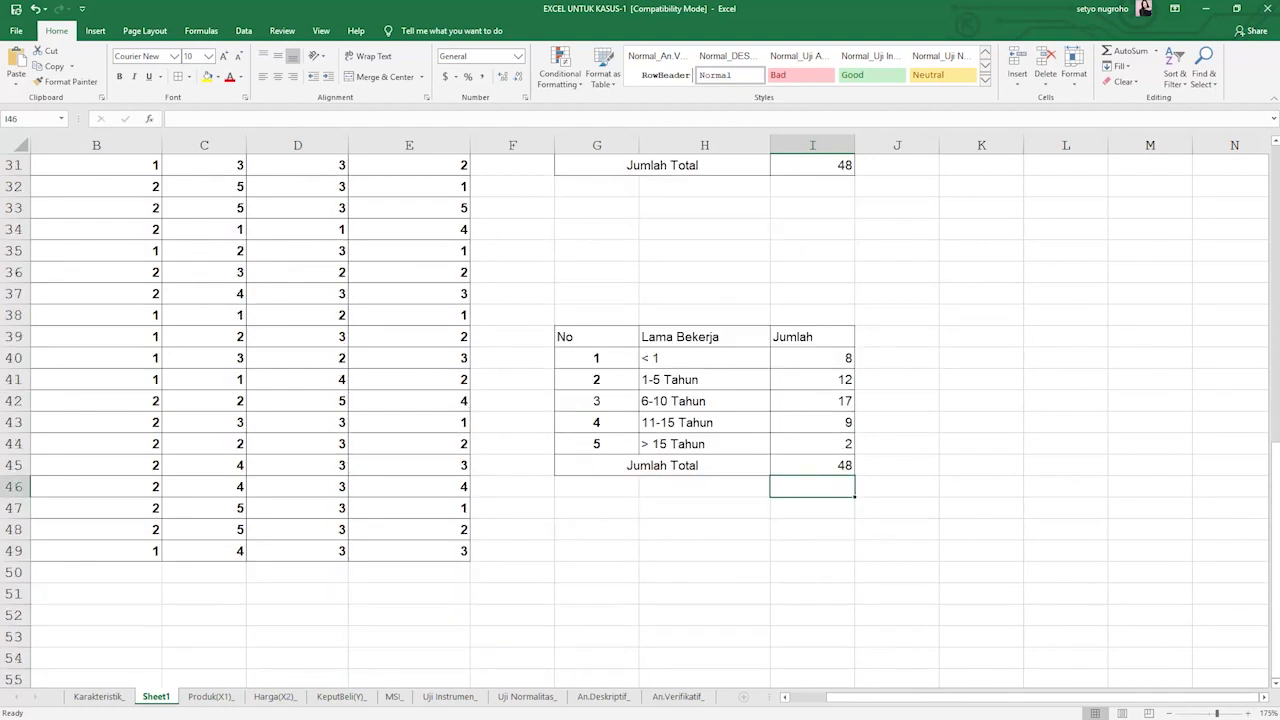
{"action": "scroll", "coordinate": [803, 385], "scroll_direction": "up", "scroll_amount": 6}
{"action": "scroll", "coordinate": [803, 385], "scroll_direction": "up", "scroll_amount": 4}
{"action": "left_click", "coordinate": [972, 187]}
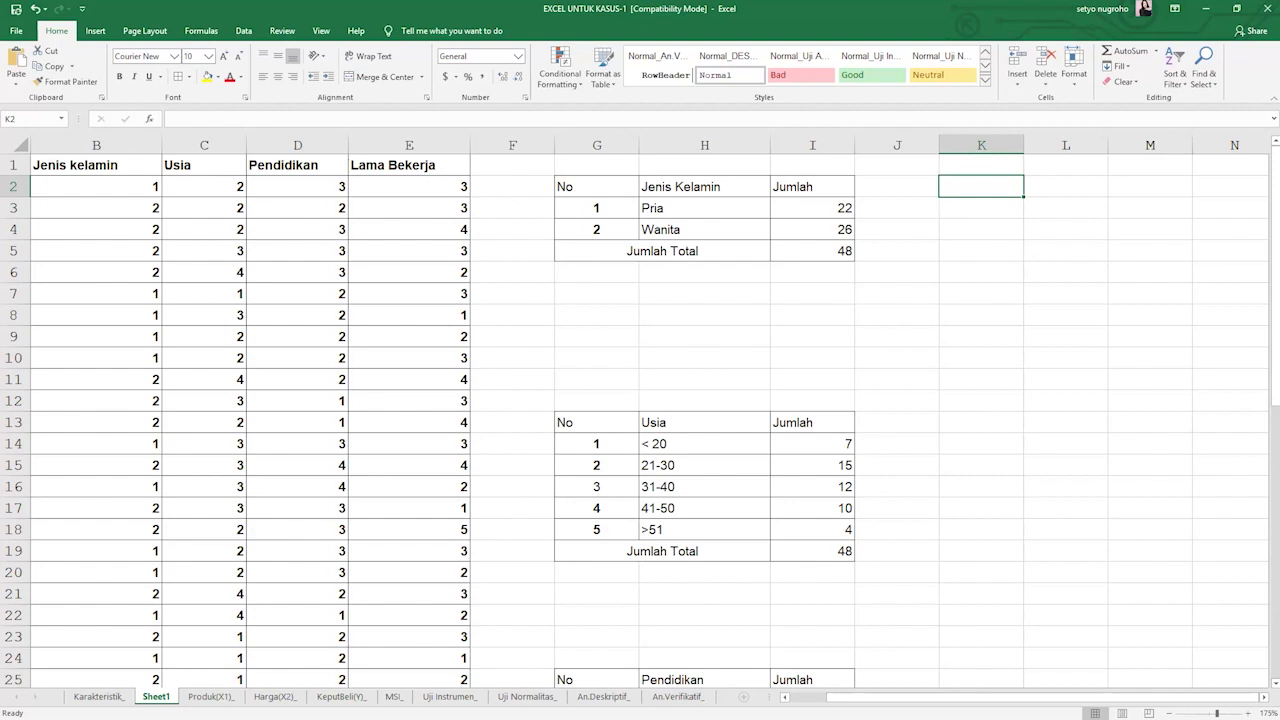
{"action": "left_click_drag", "start_coordinate": [690, 190], "coordinate": [690, 216]}
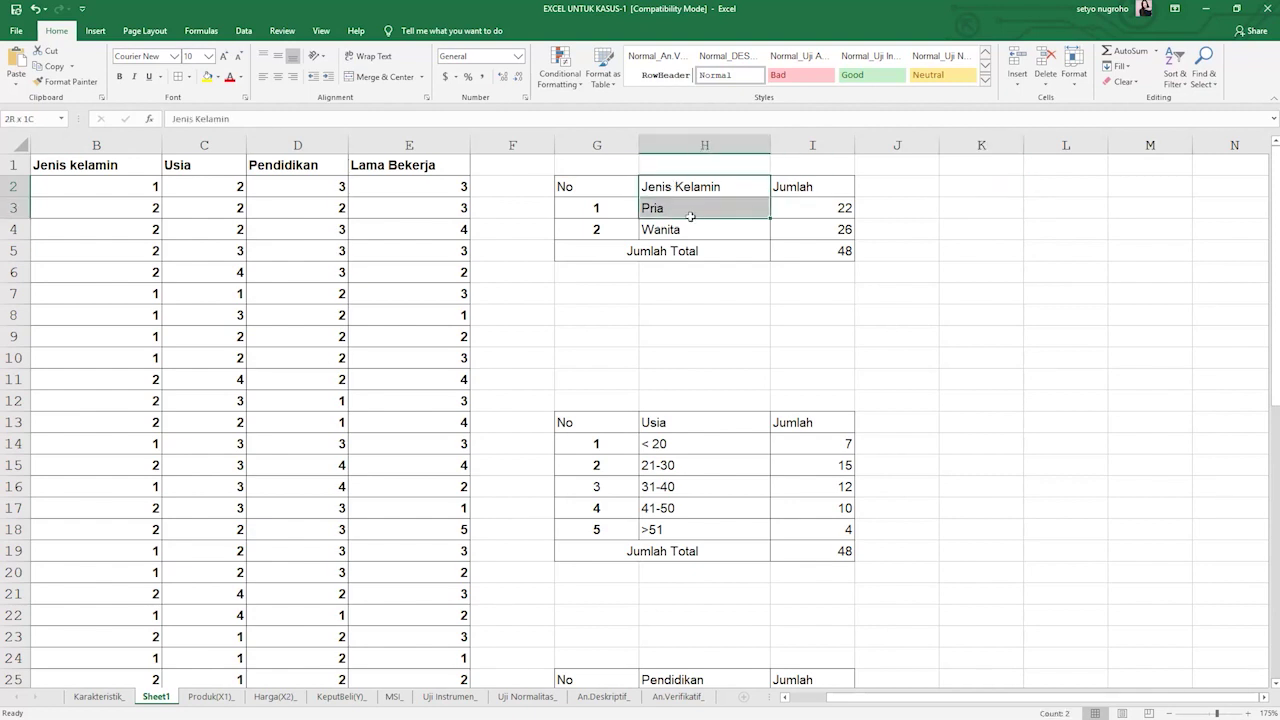
{"action": "mouse_move", "coordinate": [770, 213]}
{"action": "left_mouse_down"}
{"action": "mouse_move", "coordinate": [809, 217]}
{"action": "mouse_move", "coordinate": [757, 194]}
{"action": "mouse_move", "coordinate": [760, 205]}
{"action": "left_mouse_up"}
{"action": "left_click", "coordinate": [878, 186]}
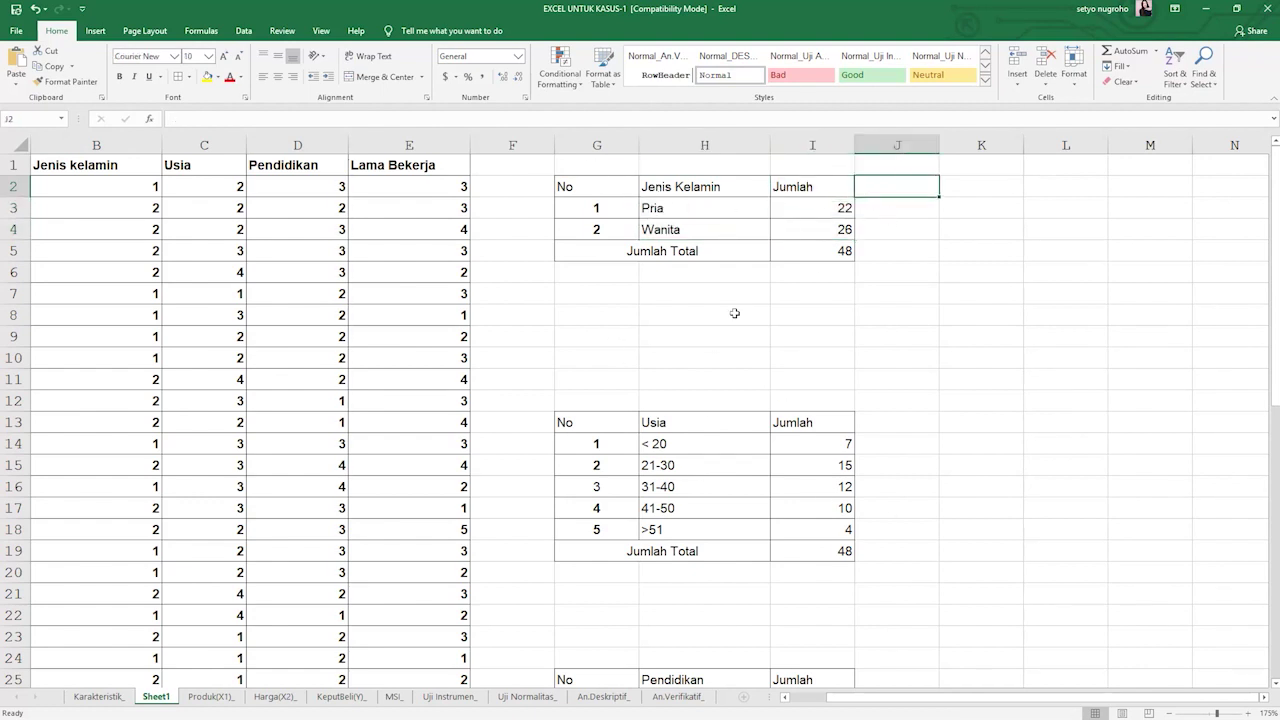
Insert a recommended pie chart from the gender categories and counts in H2:I4.
{"action": "left_click_drag", "start_coordinate": [658, 185], "coordinate": [810, 229]}
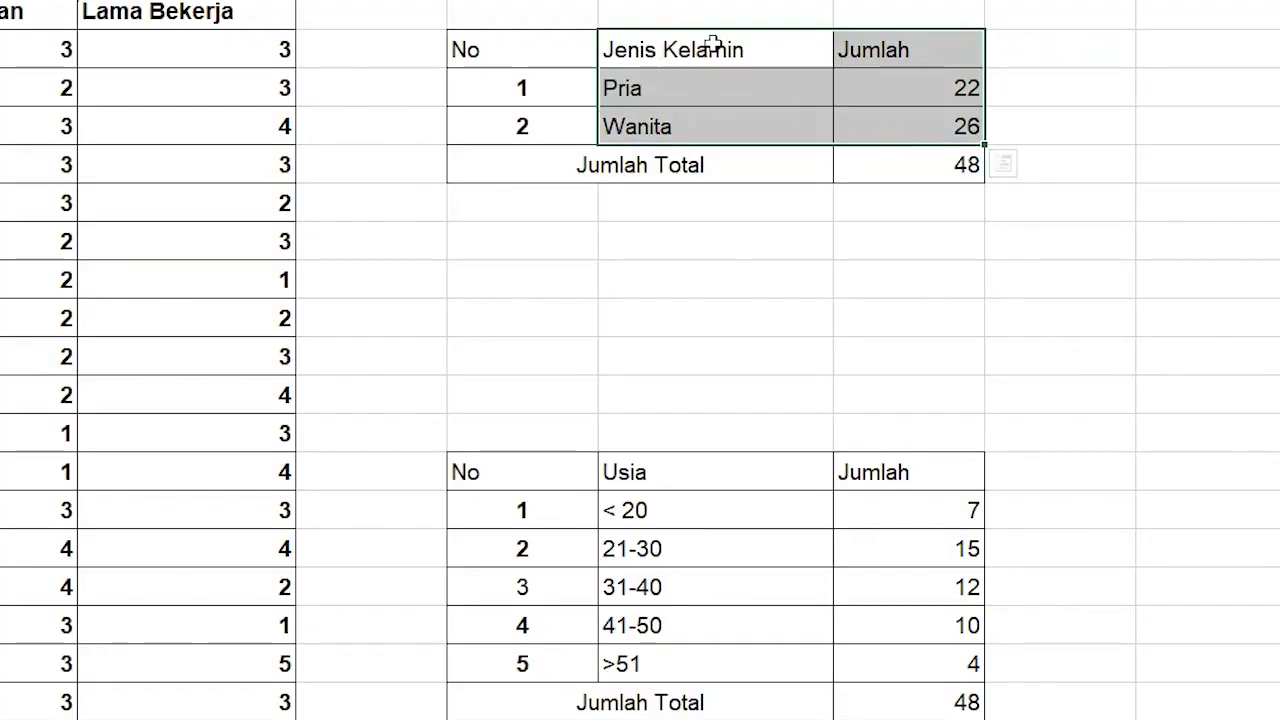
{"action": "left_click_drag", "start_coordinate": [706, 42], "coordinate": [899, 126]}
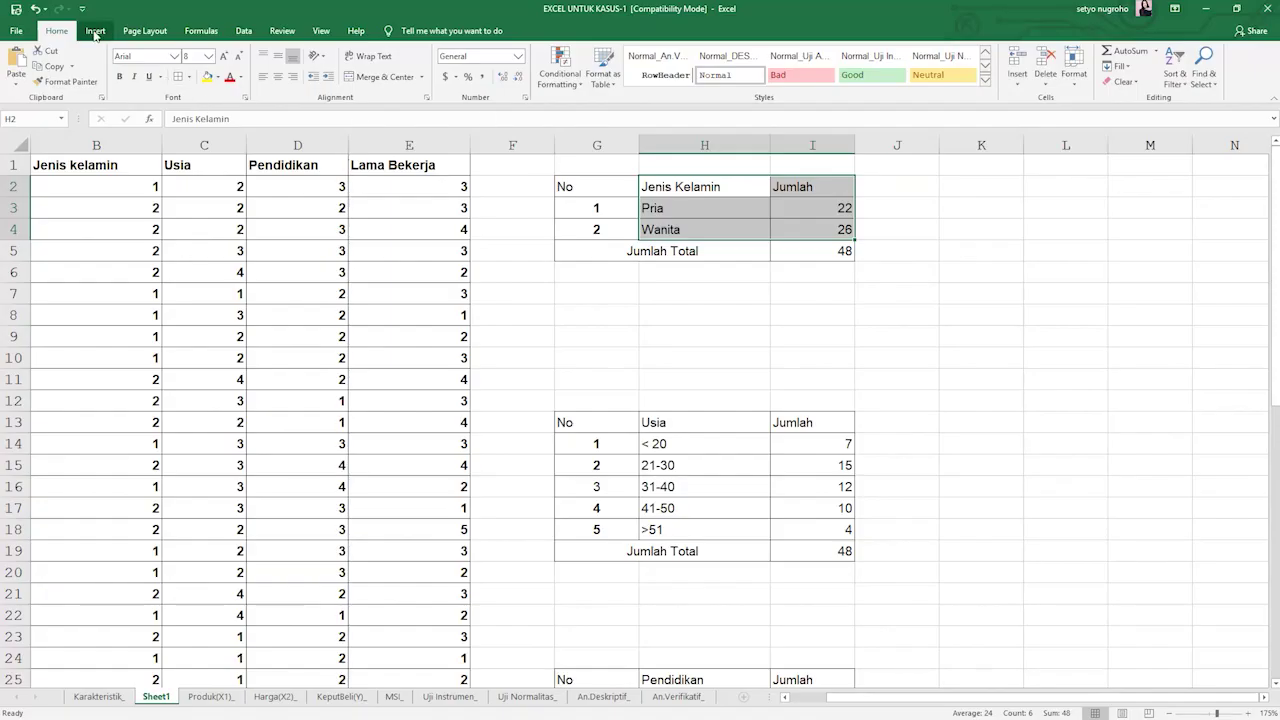
{"action": "left_click", "coordinate": [95, 31]}
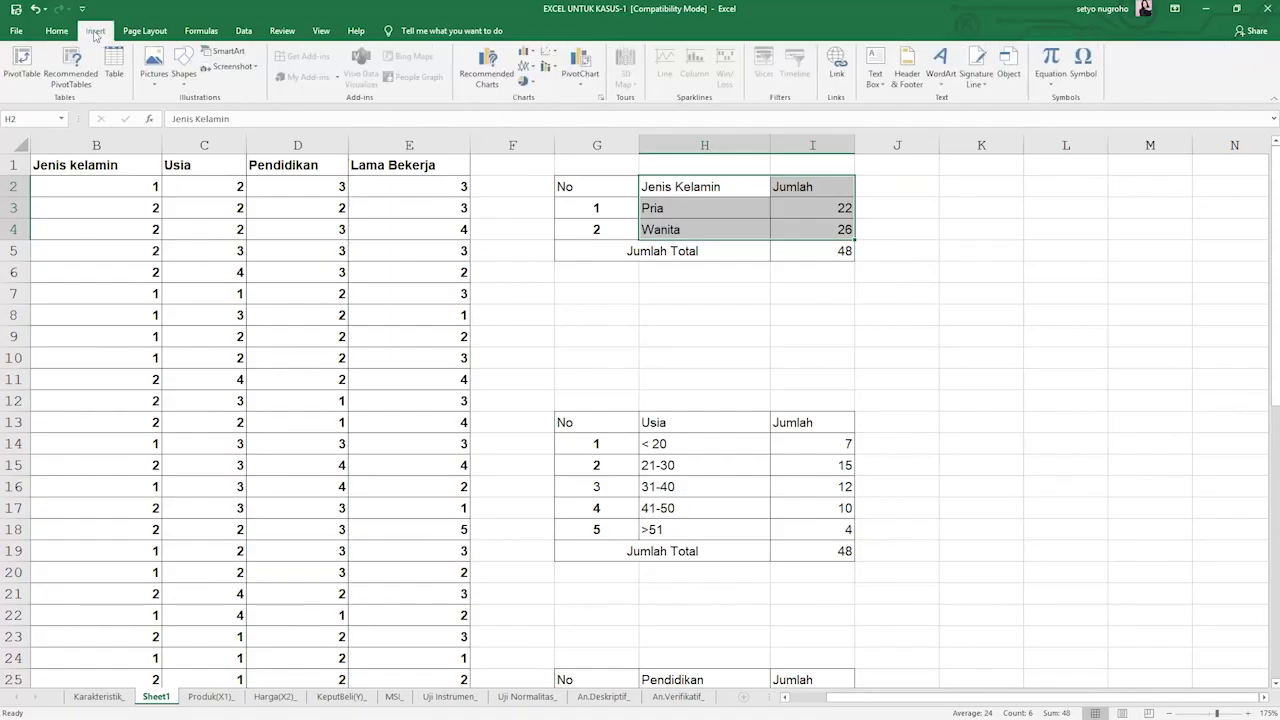
{"action": "left_click", "coordinate": [487, 62]}
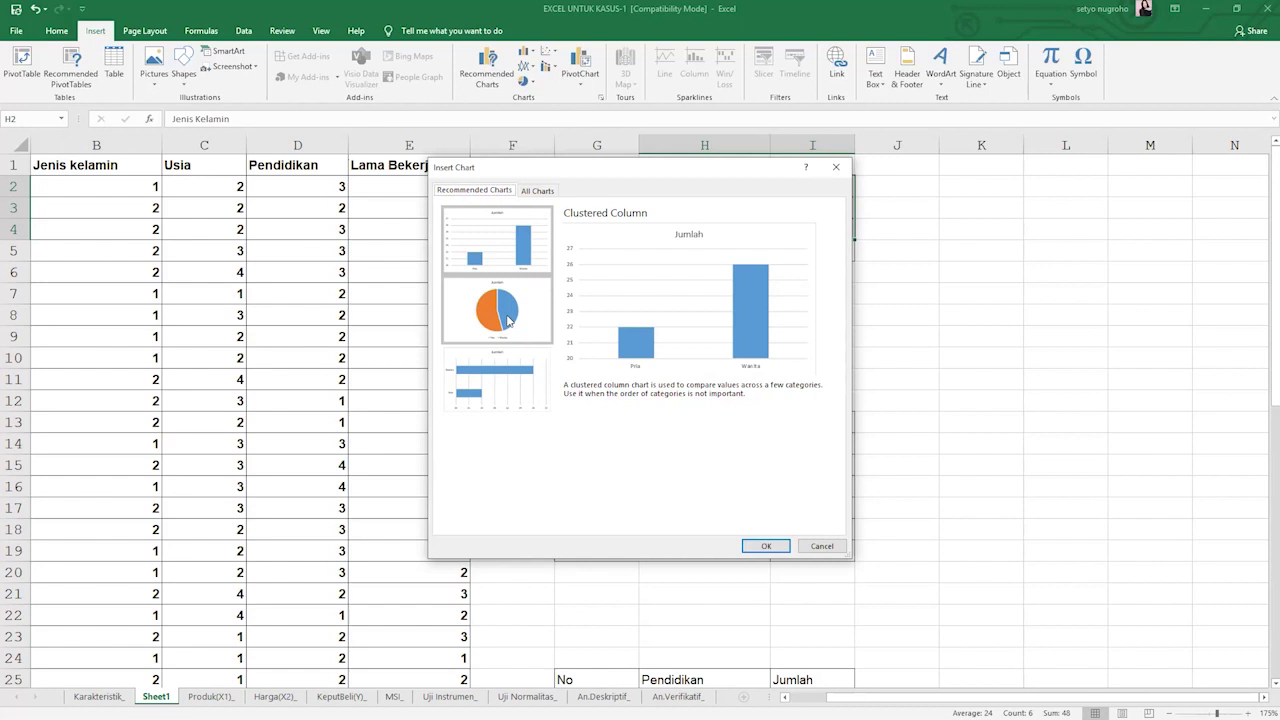
{"action": "left_click", "coordinate": [508, 320]}
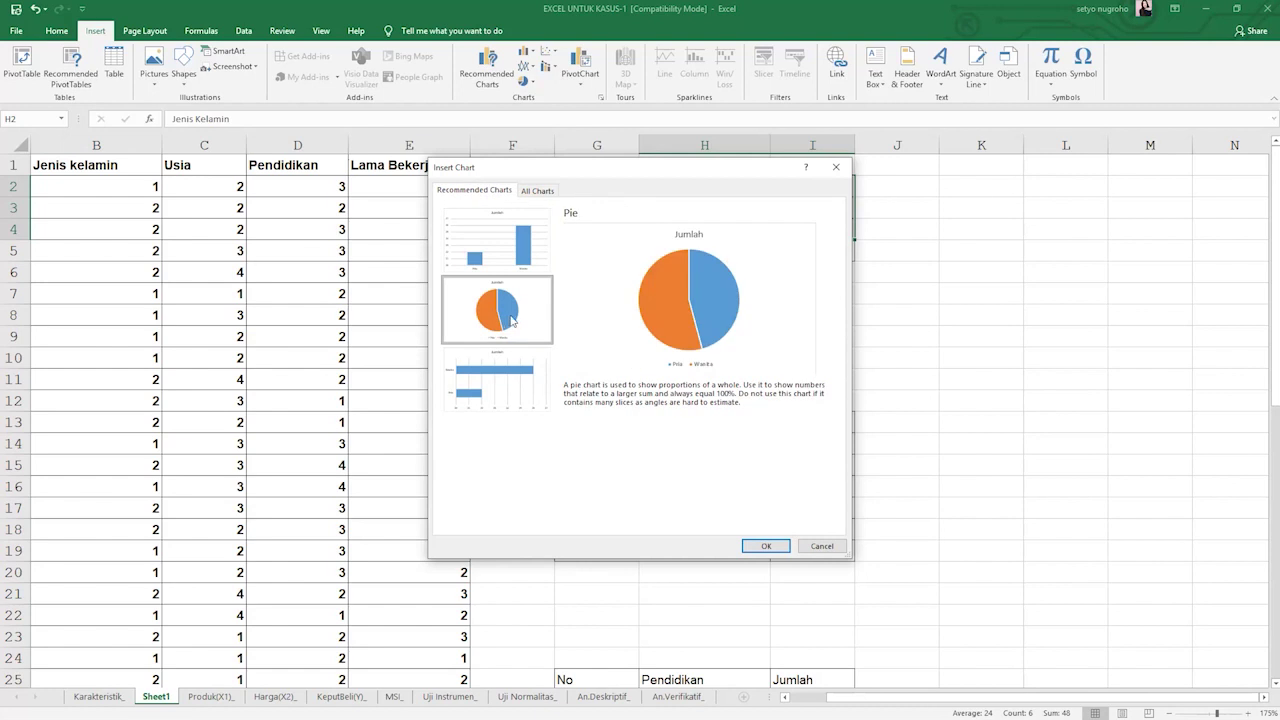
{"action": "left_click", "coordinate": [765, 544]}
Shrink the gender pie chart and place it beside the gender table, with its upper-left corner at K2 and its lower edge in row 10.
{"action": "left_click_drag", "start_coordinate": [766, 346], "coordinate": [1031, 320]}
{"action": "left_click_drag", "start_coordinate": [1194, 562], "coordinate": [1037, 417]}
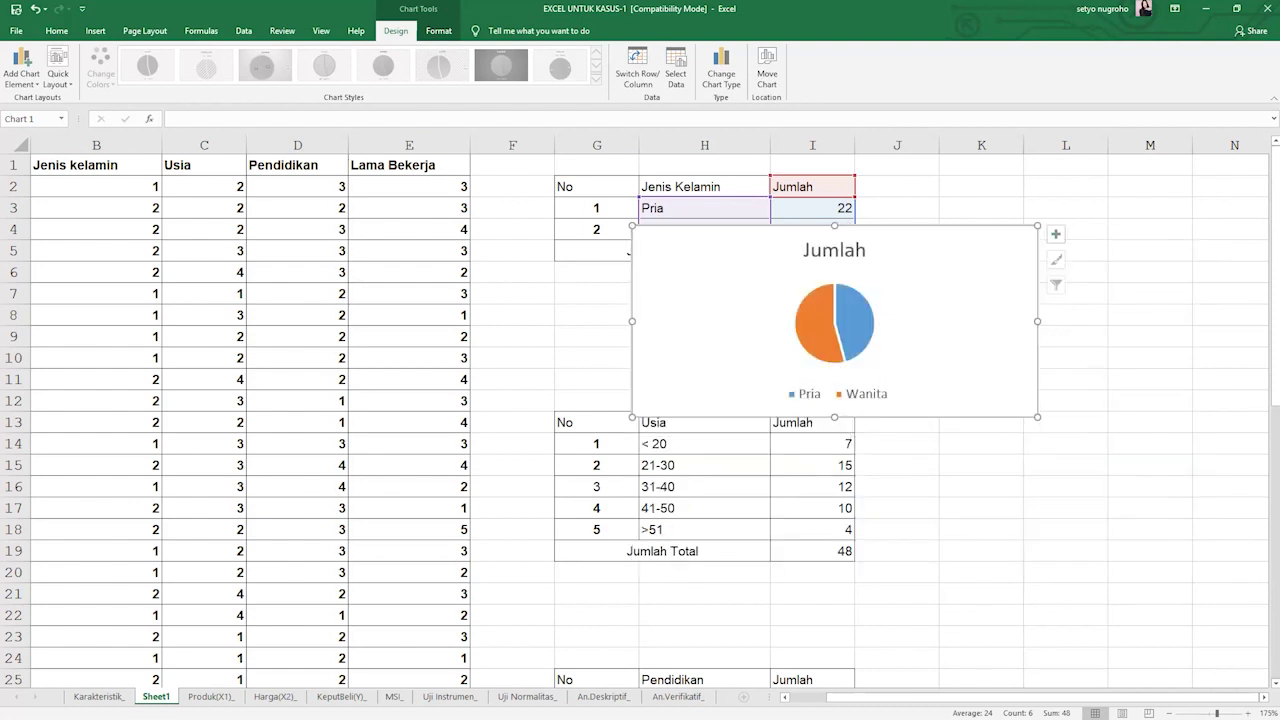
{"action": "left_click_drag", "start_coordinate": [917, 326], "coordinate": [1224, 279]}
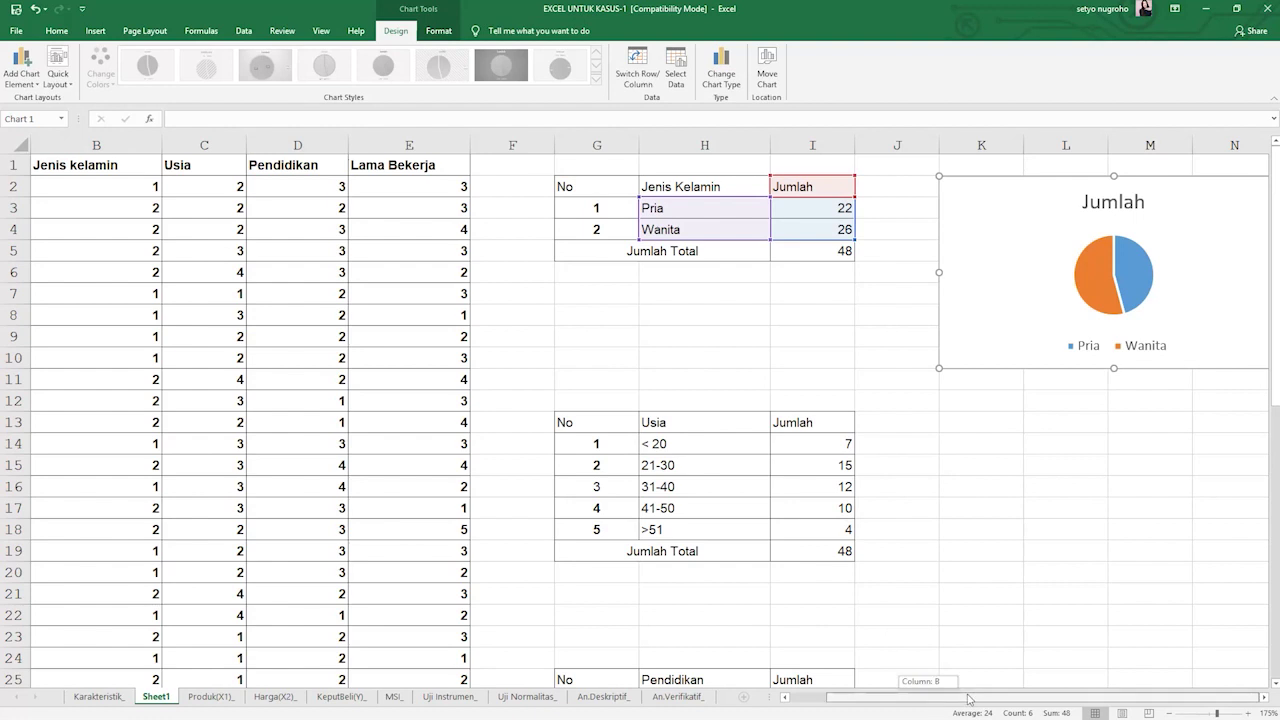
{"action": "scroll", "coordinate": [968, 700], "scroll_direction": "right", "scroll_amount": 2}
{"action": "scroll", "coordinate": [968, 700], "scroll_direction": "left", "scroll_amount": 1}
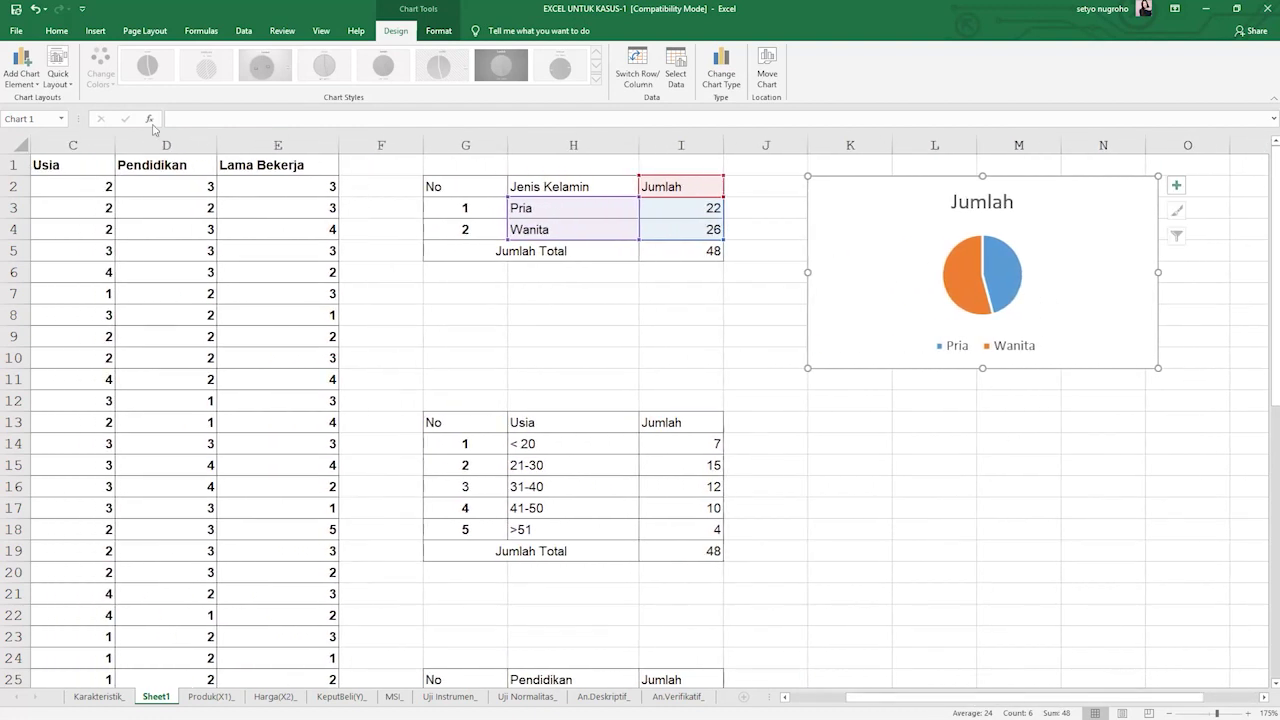
Apply the quick layout with percentage labels and a side legend to the gender chart, and title it "Jenis Kelamin".
{"action": "left_click", "coordinate": [58, 72]}
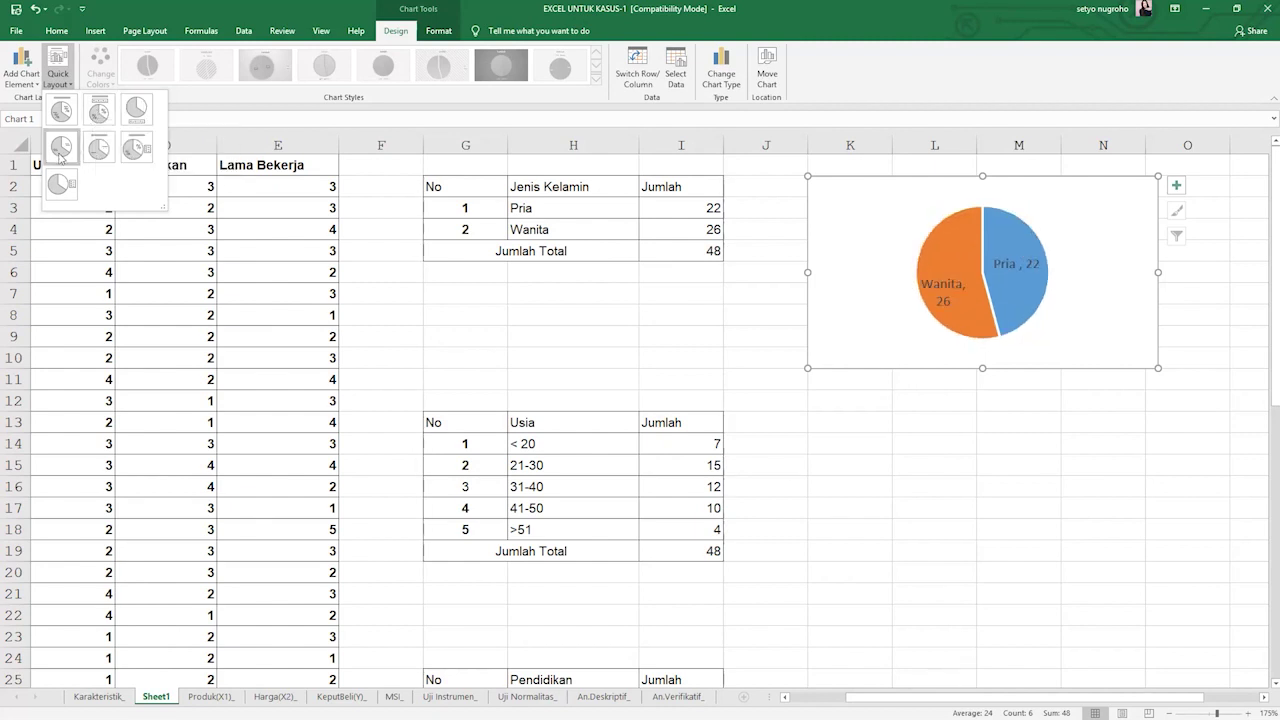
{"action": "left_click", "coordinate": [133, 148]}
{"action": "left_click", "coordinate": [1005, 204]}
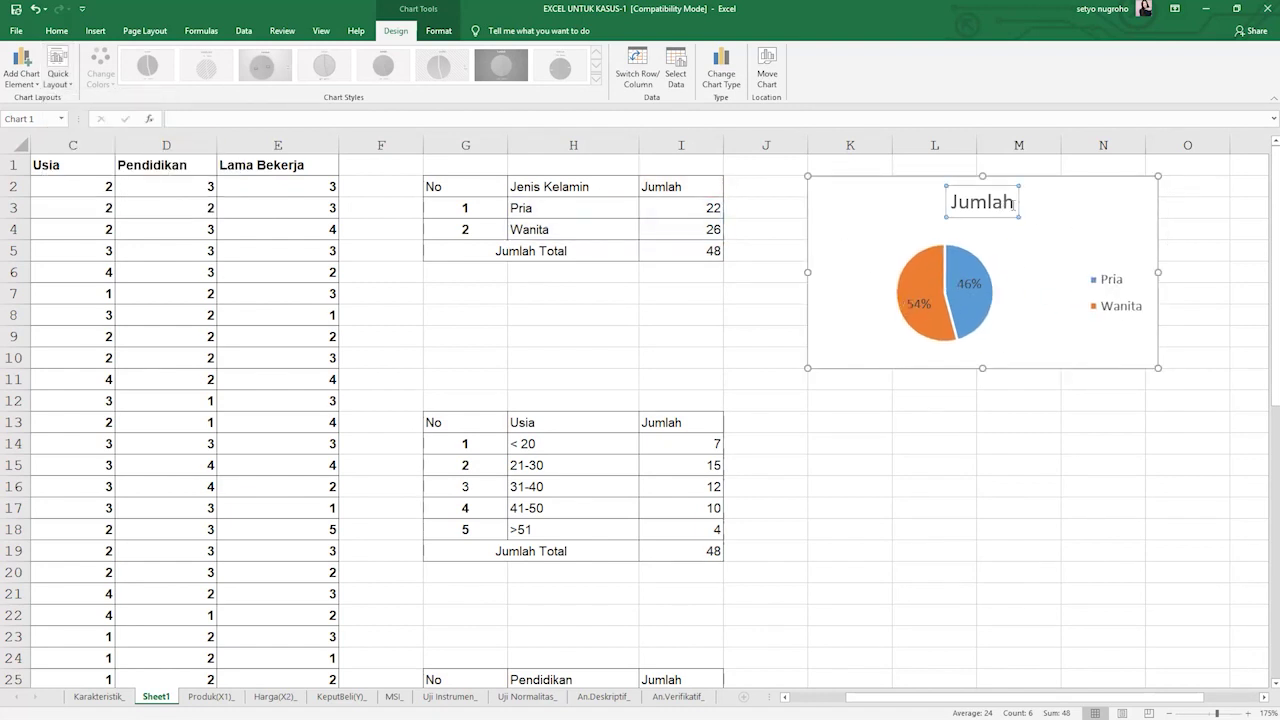
{"action": "left_click_drag", "start_coordinate": [1012, 203], "coordinate": [941, 208]}
{"action": "type", "text": "Jen"}
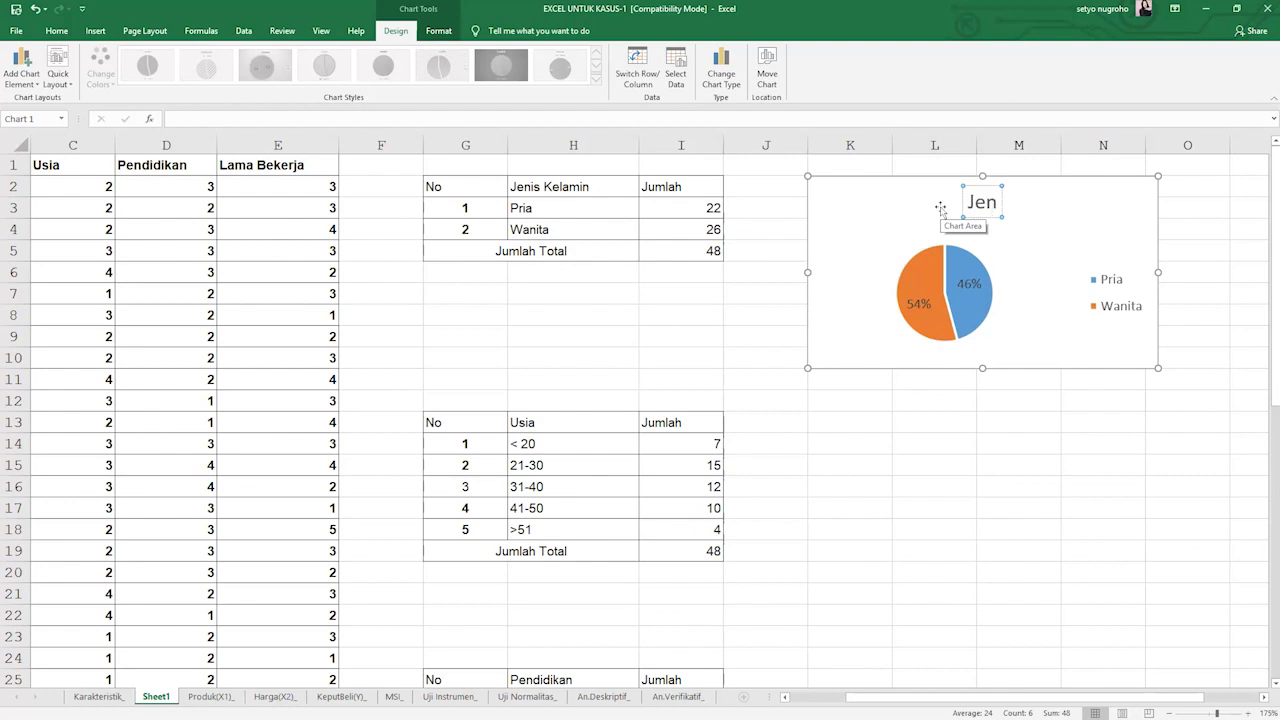
{"action": "type", "text": "is Kelamin"}
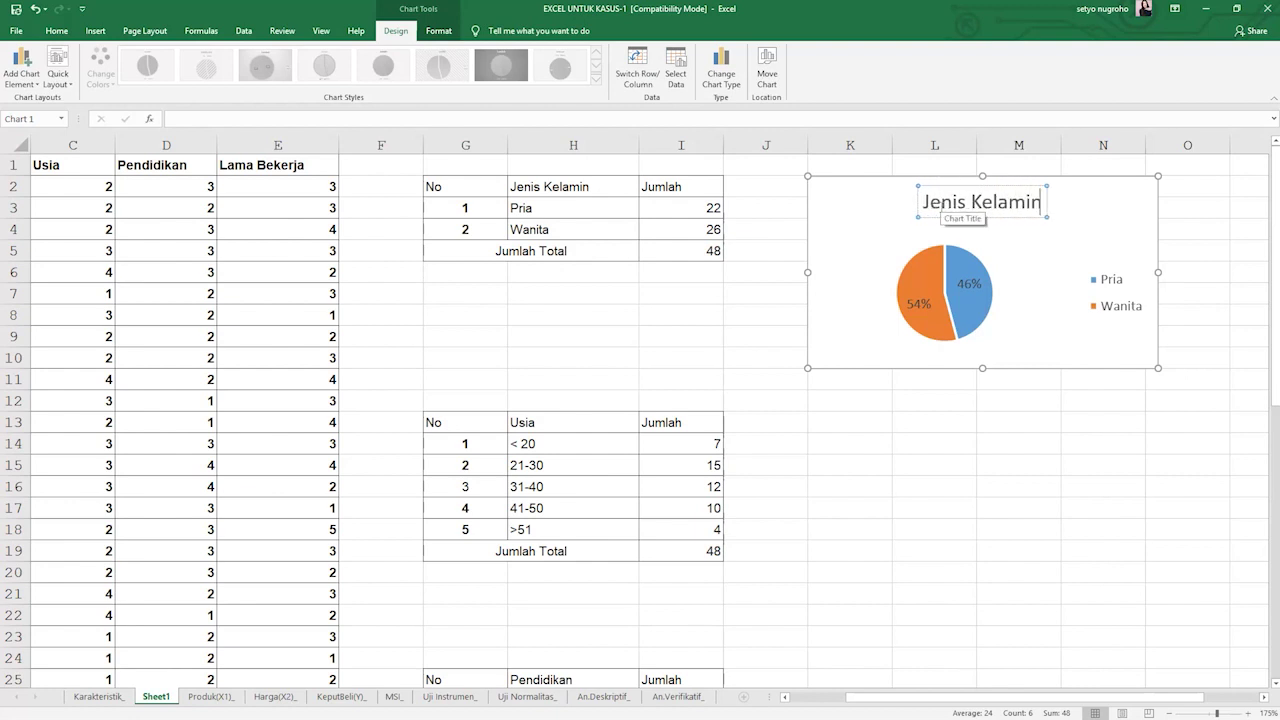
{"action": "left_click", "coordinate": [1032, 465]}
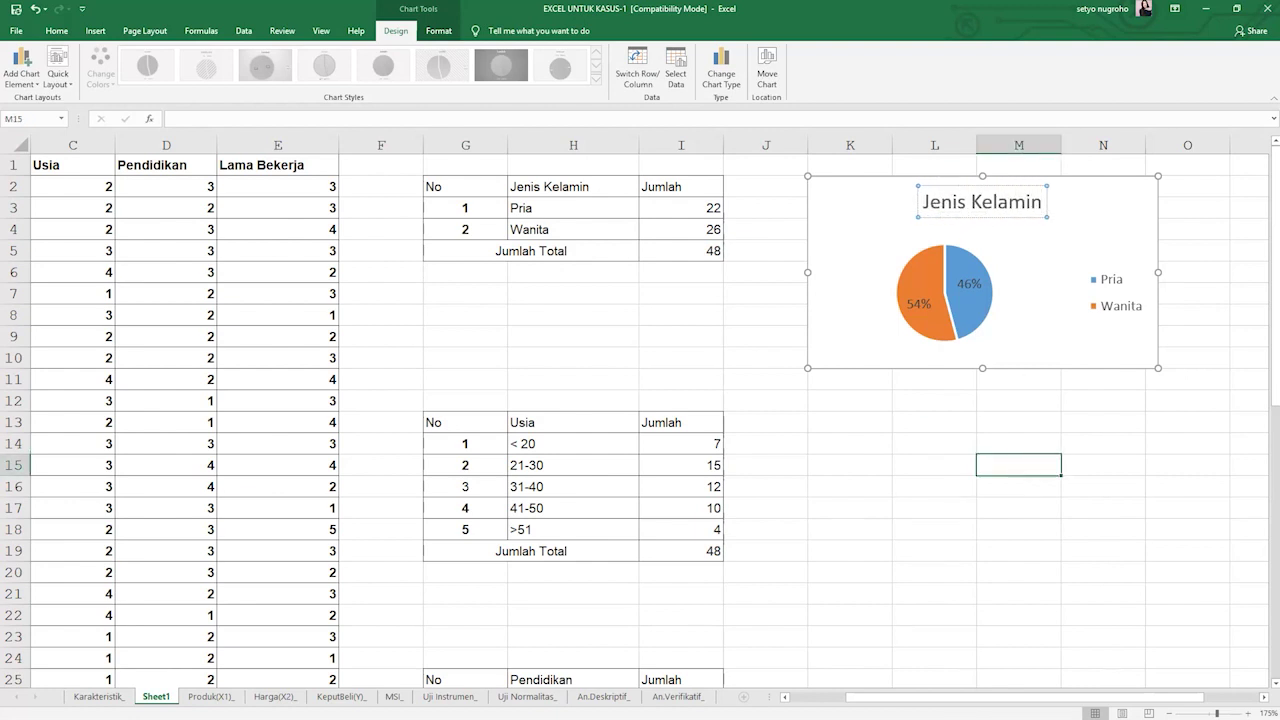
{"action": "left_click", "coordinate": [1047, 313]}
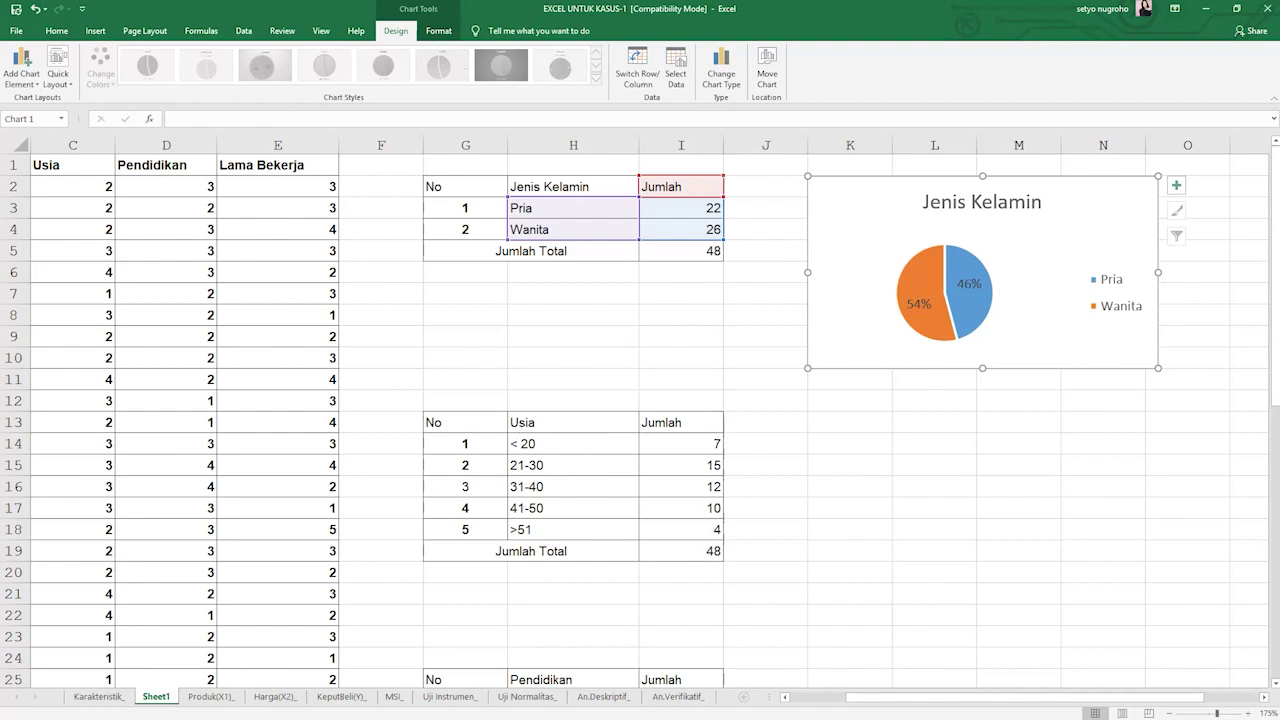
{"action": "left_click", "coordinate": [850, 443]}
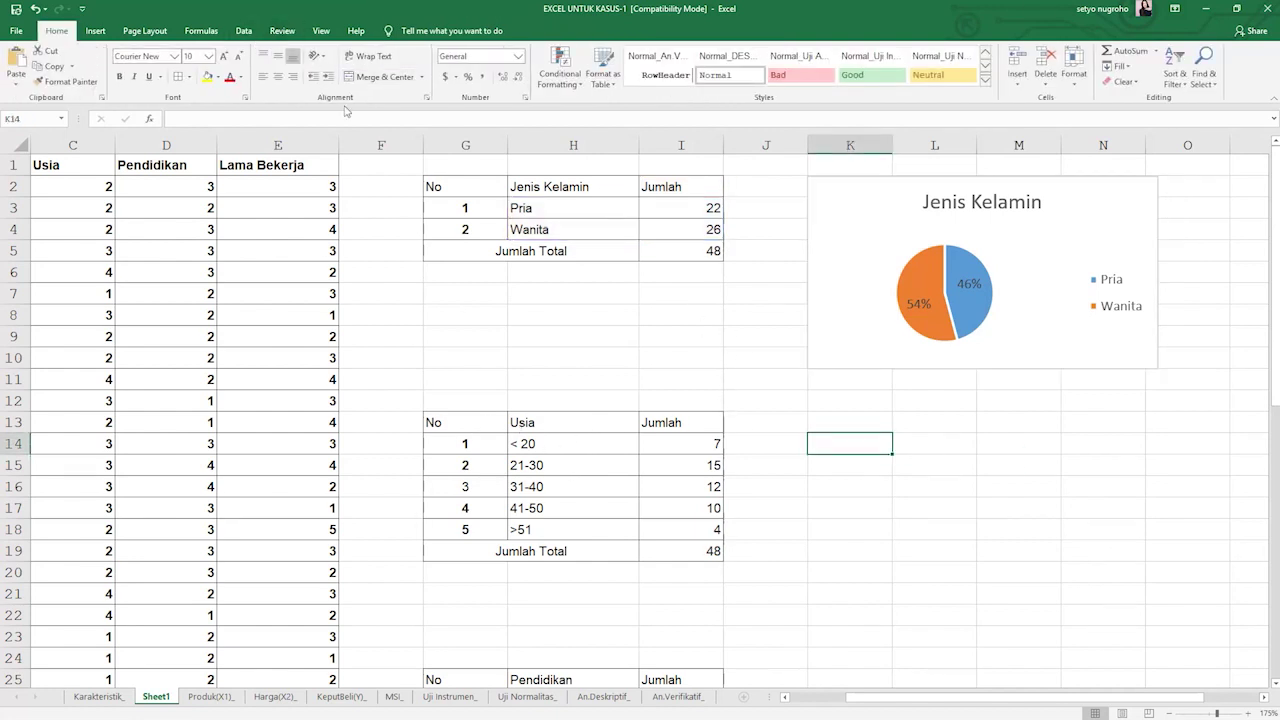
Insert a recommended pie chart from the age categories and counts in H13:I18.
{"action": "left_click_drag", "start_coordinate": [530, 422], "coordinate": [700, 528]}
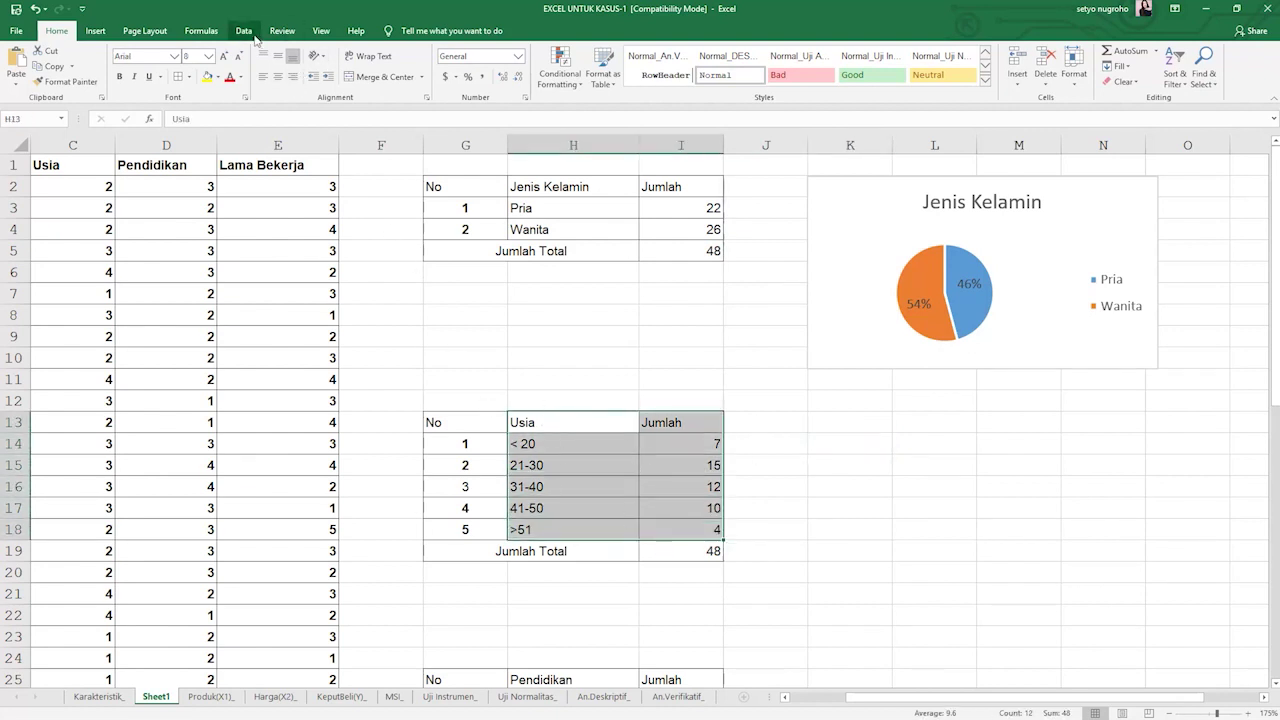
{"action": "left_click", "coordinate": [95, 30]}
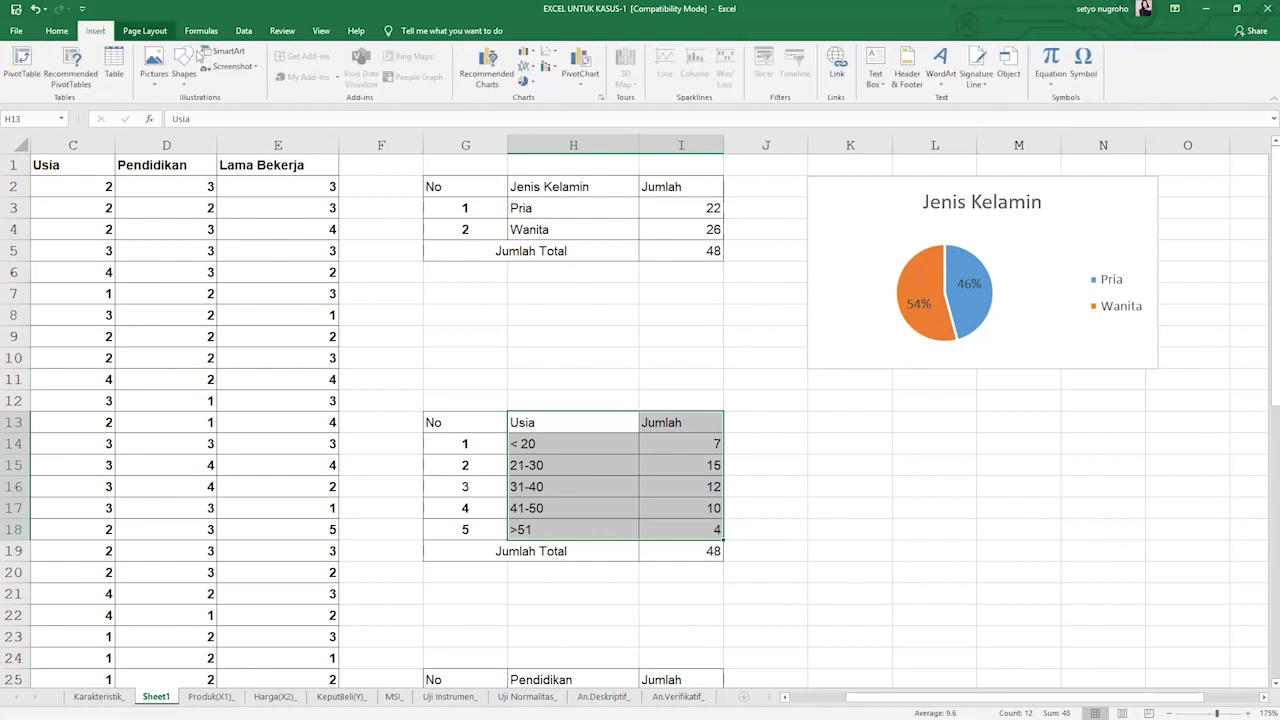
{"action": "left_click", "coordinate": [488, 72]}
{"action": "left_click", "coordinate": [517, 310]}
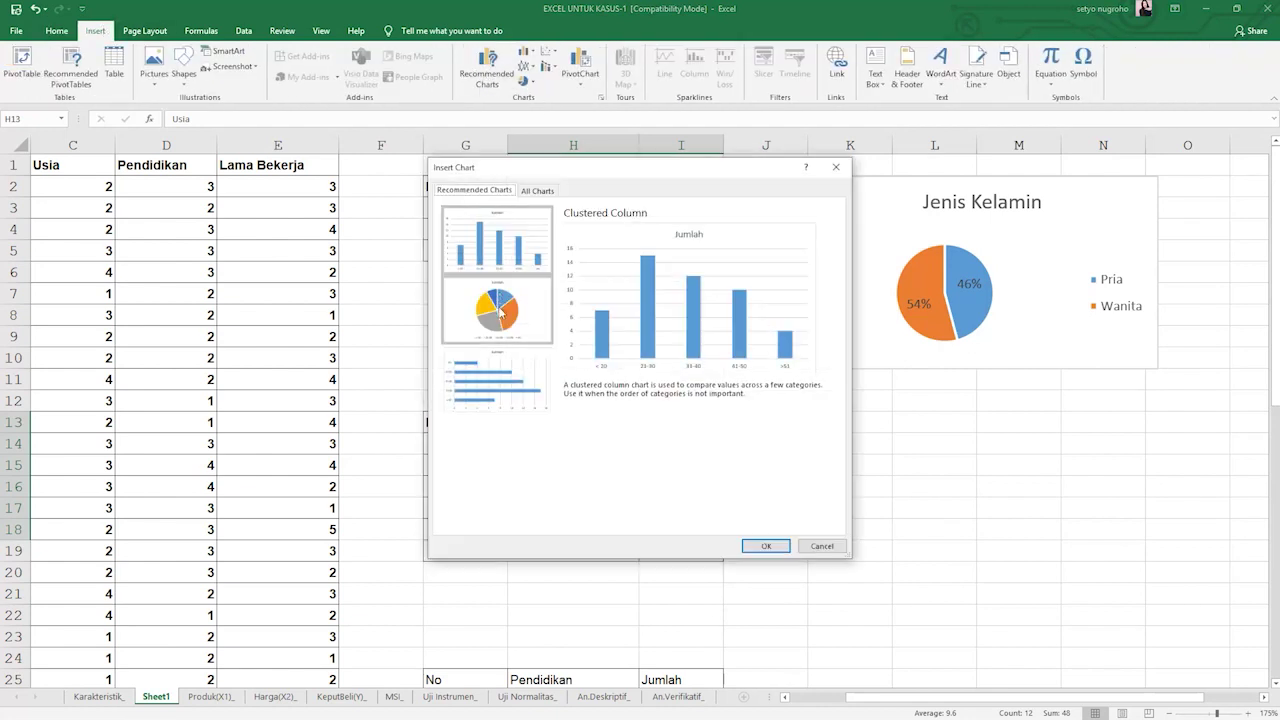
{"action": "left_click", "coordinate": [766, 546]}
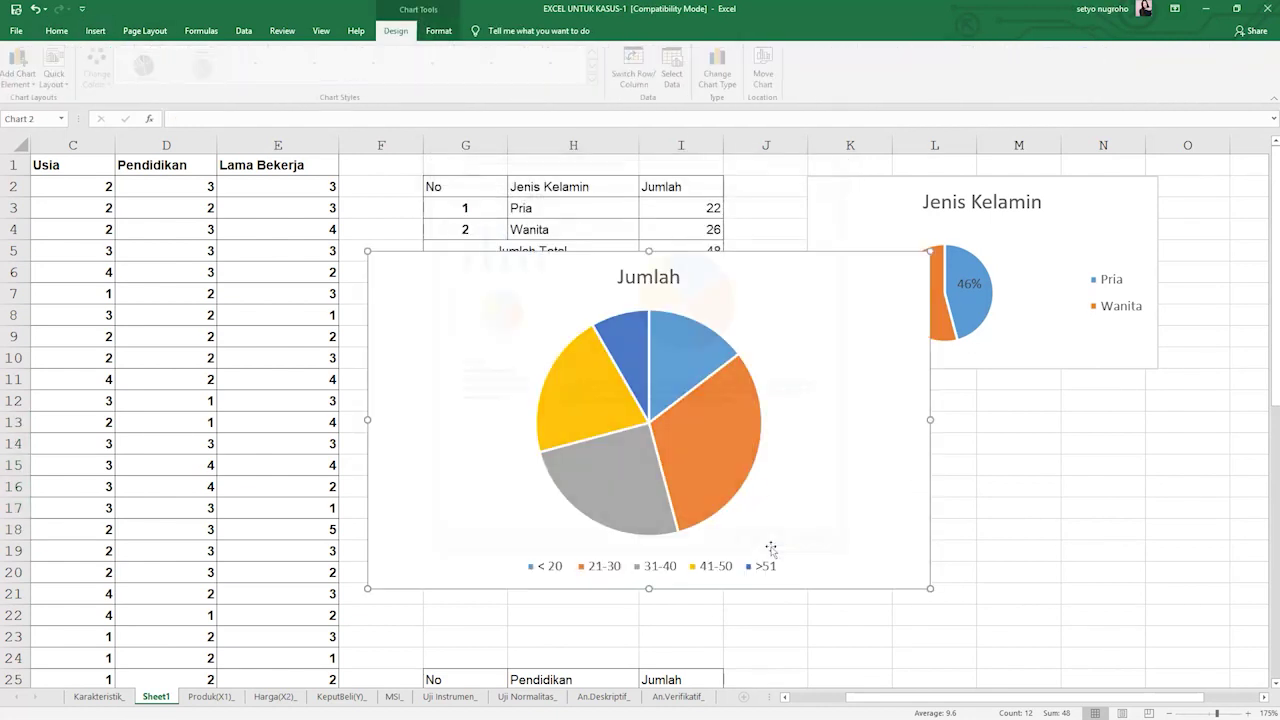
Move the age pie chart beside the Usia table, below the gender chart, with its upper-left corner at K13.
{"action": "scroll", "coordinate": [935, 458], "scroll_direction": "down", "scroll_amount": 2}
{"action": "scroll", "coordinate": [820, 271], "scroll_direction": "down", "scroll_amount": 2}
{"action": "scroll", "coordinate": [808, 289], "scroll_direction": "up", "scroll_amount": 3}
{"action": "left_click_drag", "start_coordinate": [808, 289], "coordinate": [1228, 422]}
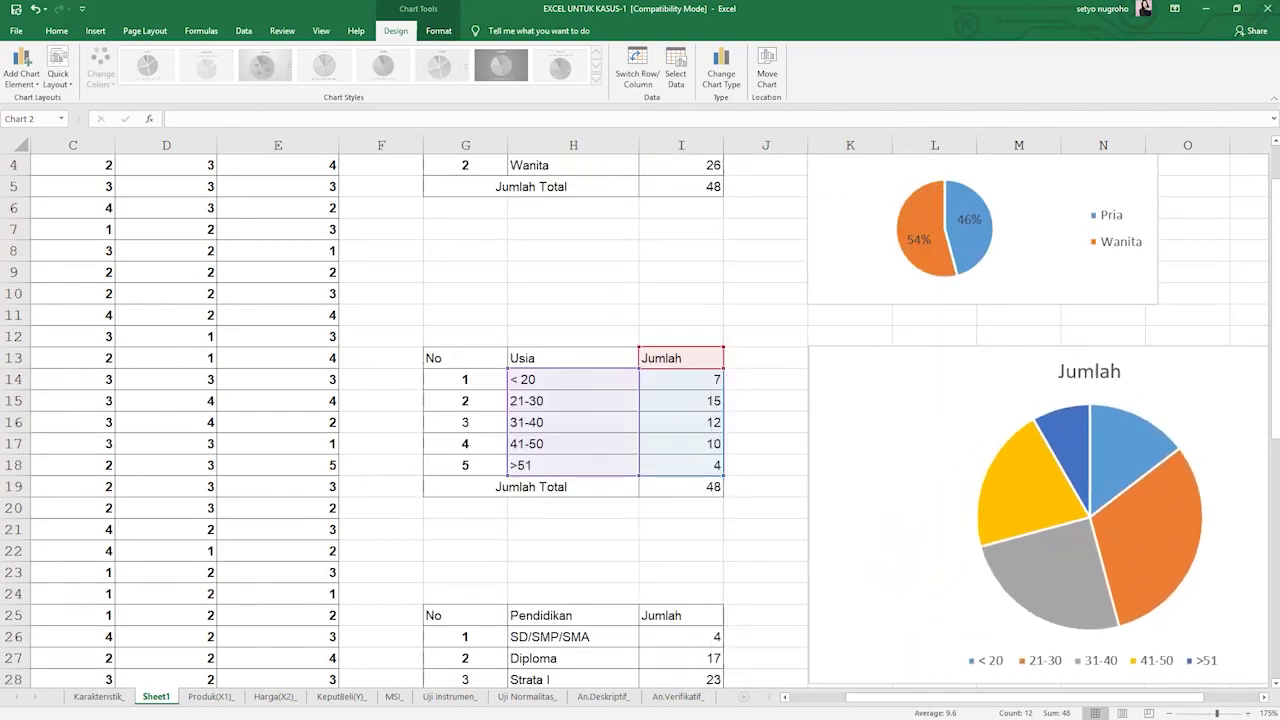
Resize the age pie chart to about the gender chart's width, with its lower edge in row 22.
{"action": "scroll", "coordinate": [1231, 466], "scroll_direction": "down", "scroll_amount": 2}
{"action": "left_click_drag", "start_coordinate": [1092, 697], "coordinate": [1140, 697]}
{"action": "left_click_drag", "start_coordinate": [1187, 553], "coordinate": [975, 400]}
{"action": "left_click", "coordinate": [1086, 420]}
{"action": "scroll", "coordinate": [865, 365], "scroll_direction": "up", "scroll_amount": 3}
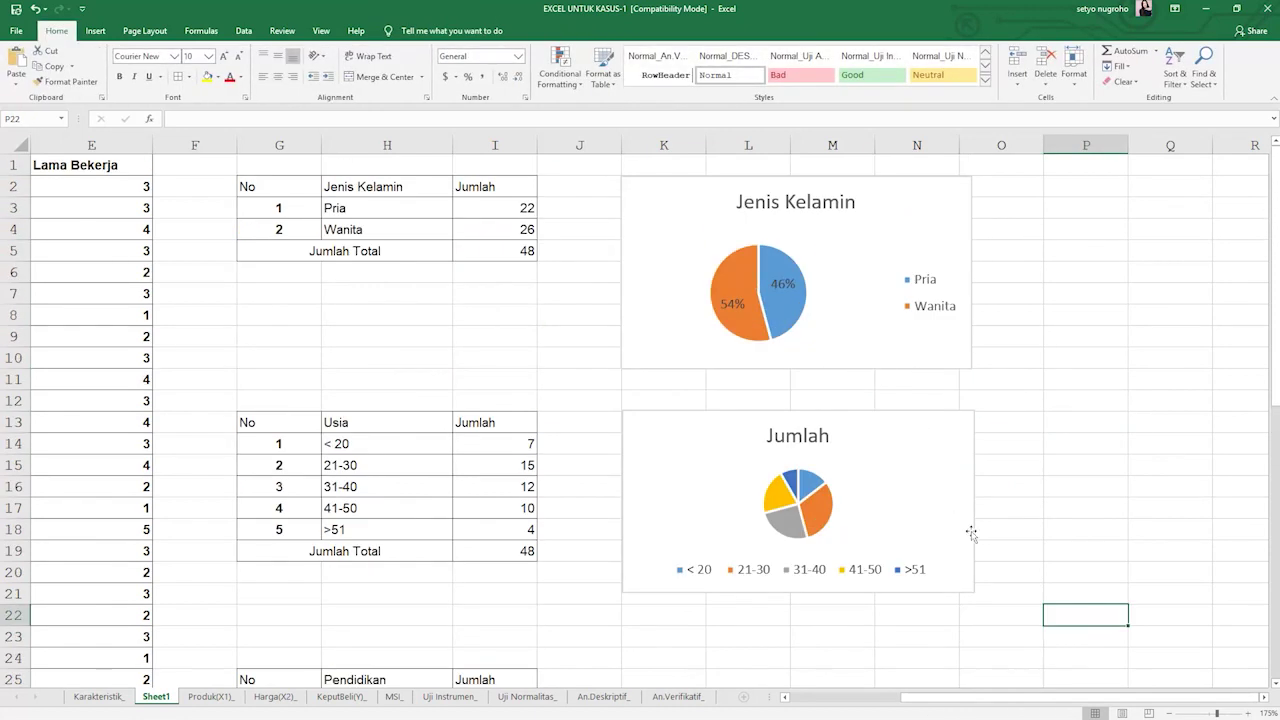
{"action": "left_click", "coordinate": [967, 490]}
{"action": "left_click_drag", "start_coordinate": [974, 500], "coordinate": [947, 500]}
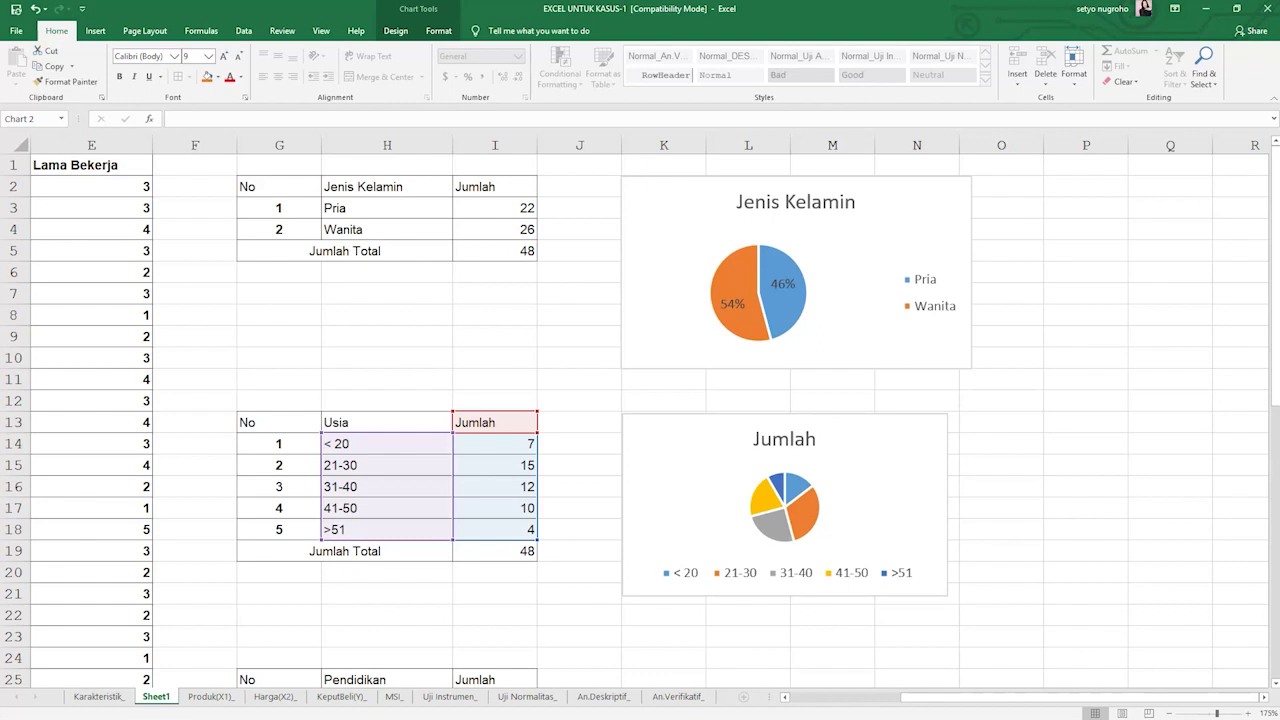
{"action": "left_click", "coordinate": [940, 580]}
{"action": "left_click_drag", "start_coordinate": [948, 593], "coordinate": [968, 610]}
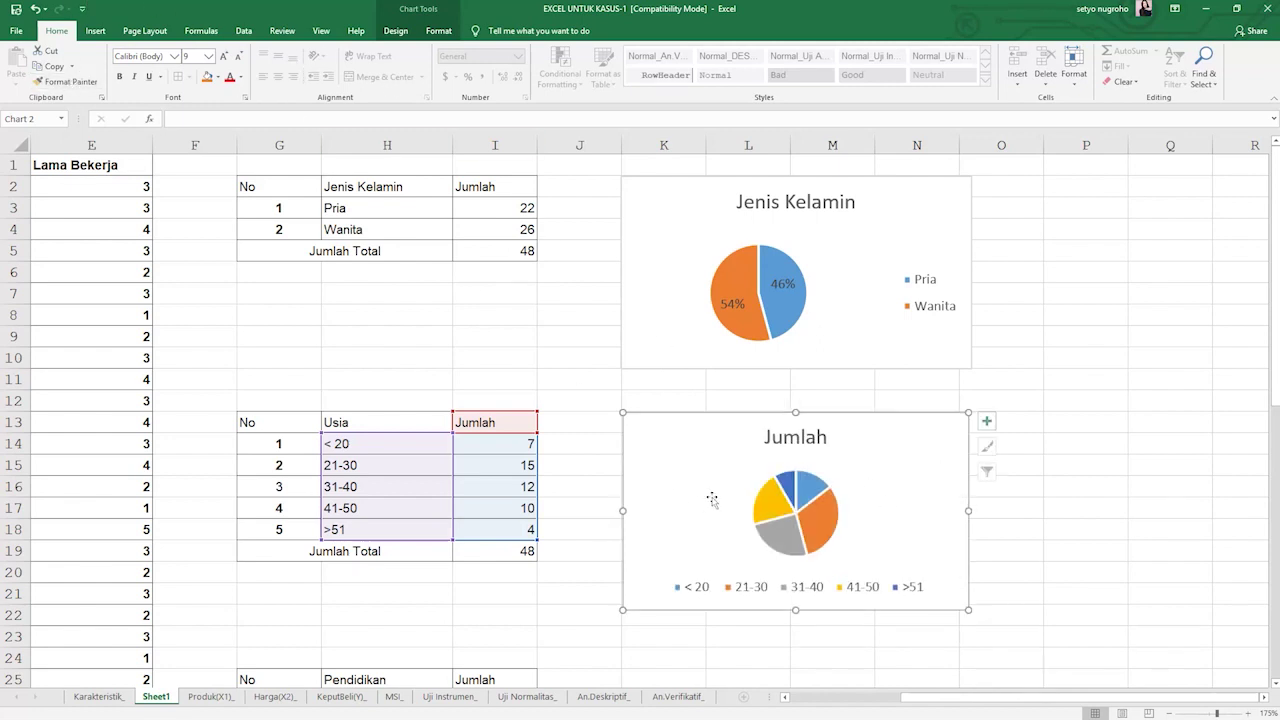
Apply Layout 6 with percentage labels and a legend at the side to the age chart, and title it "Usia".
{"action": "left_click", "coordinate": [395, 30]}
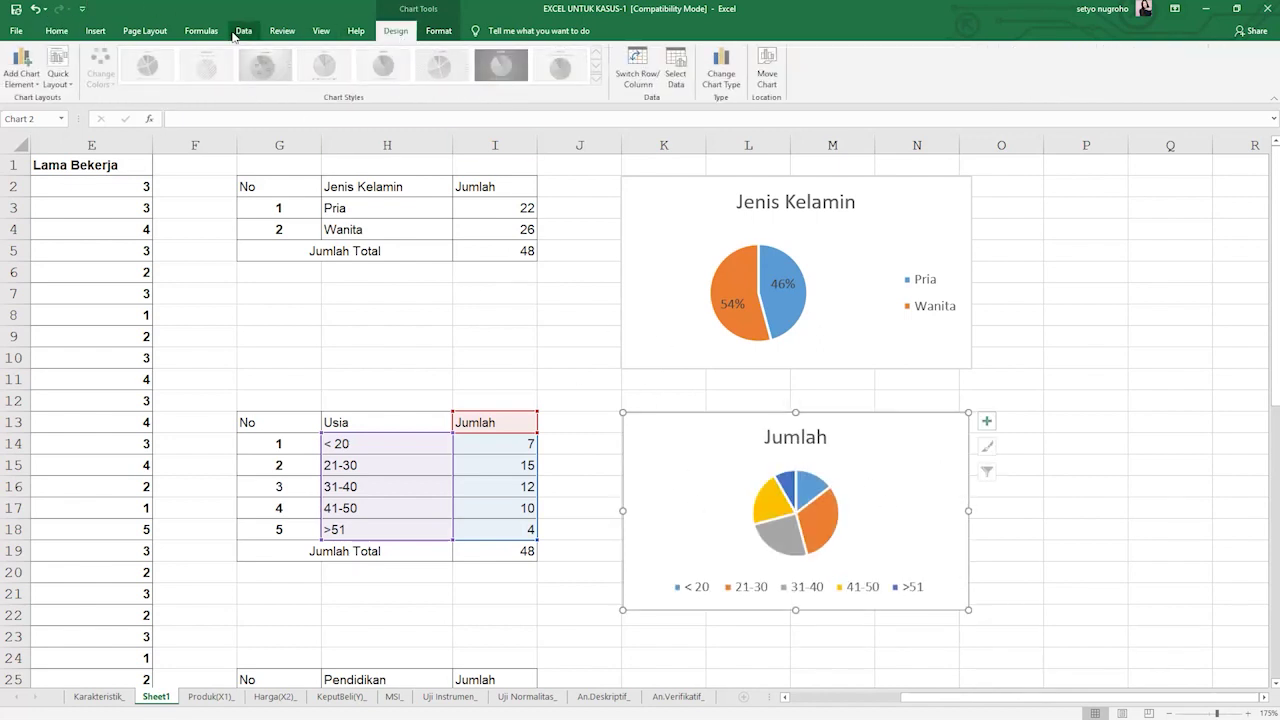
{"action": "left_click", "coordinate": [58, 66]}
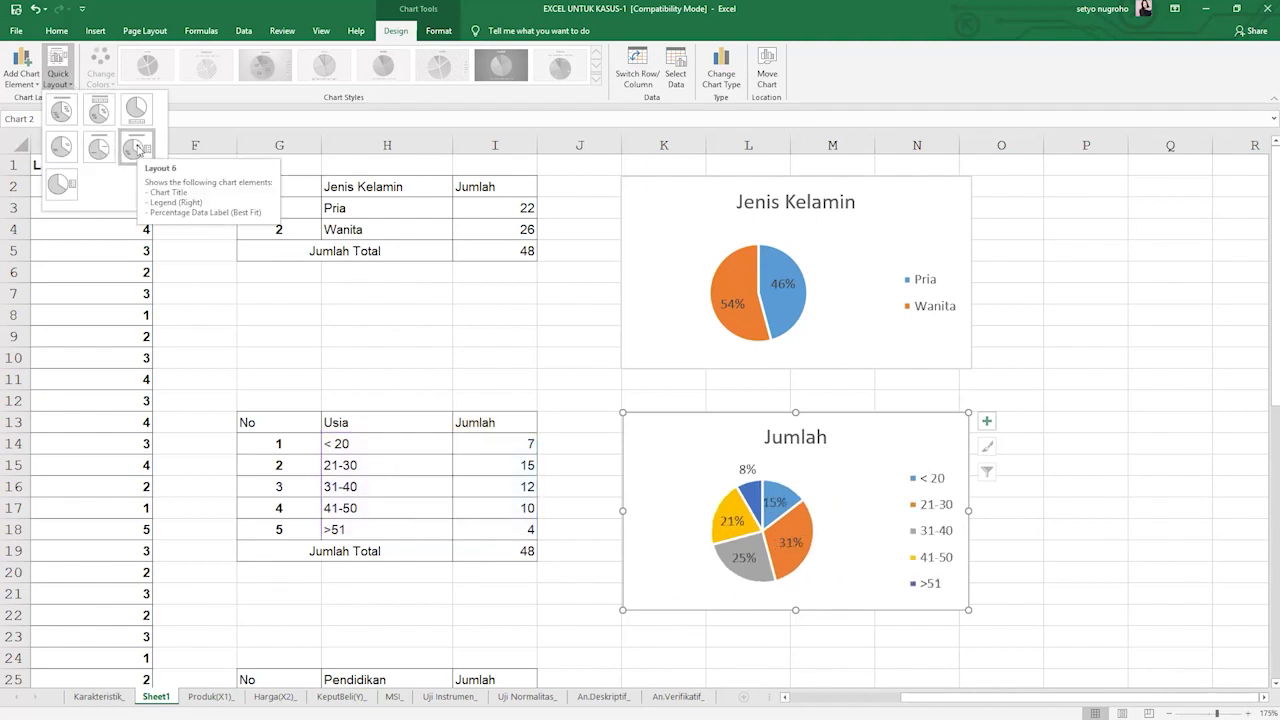
{"action": "left_click", "coordinate": [137, 148]}
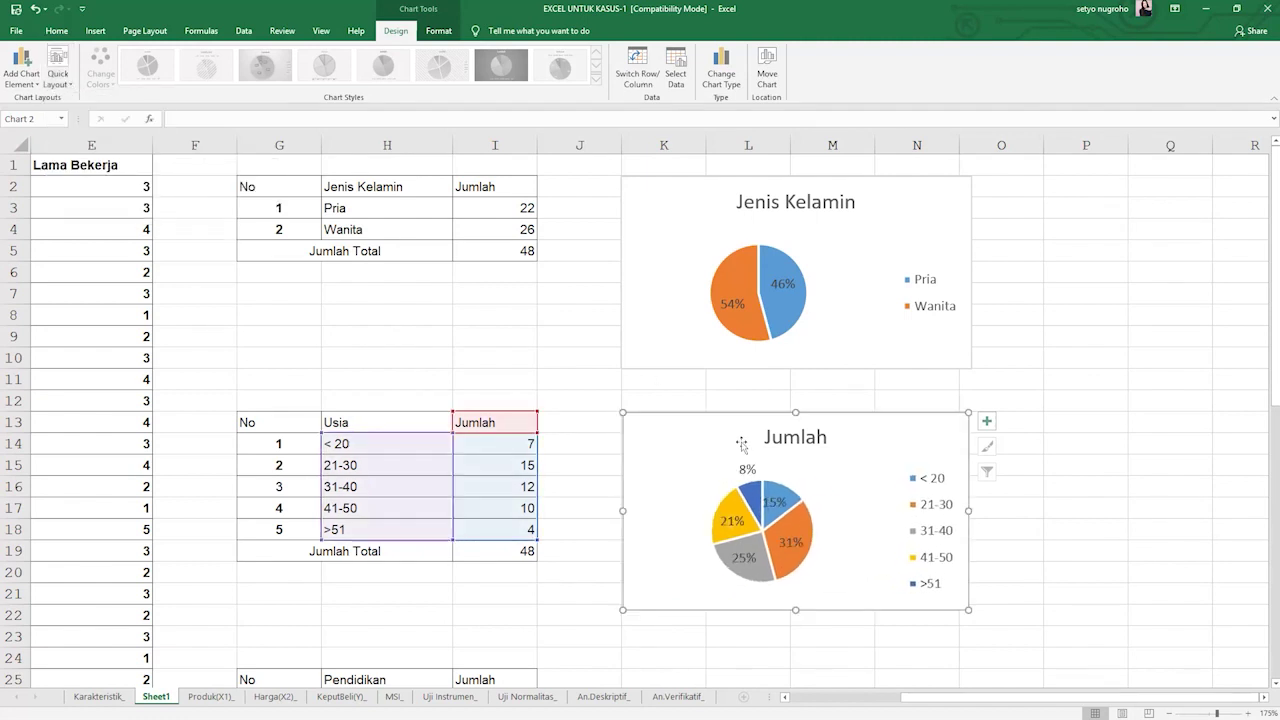
{"action": "left_click", "coordinate": [806, 437]}
{"action": "left_click_drag", "start_coordinate": [829, 437], "coordinate": [767, 442]}
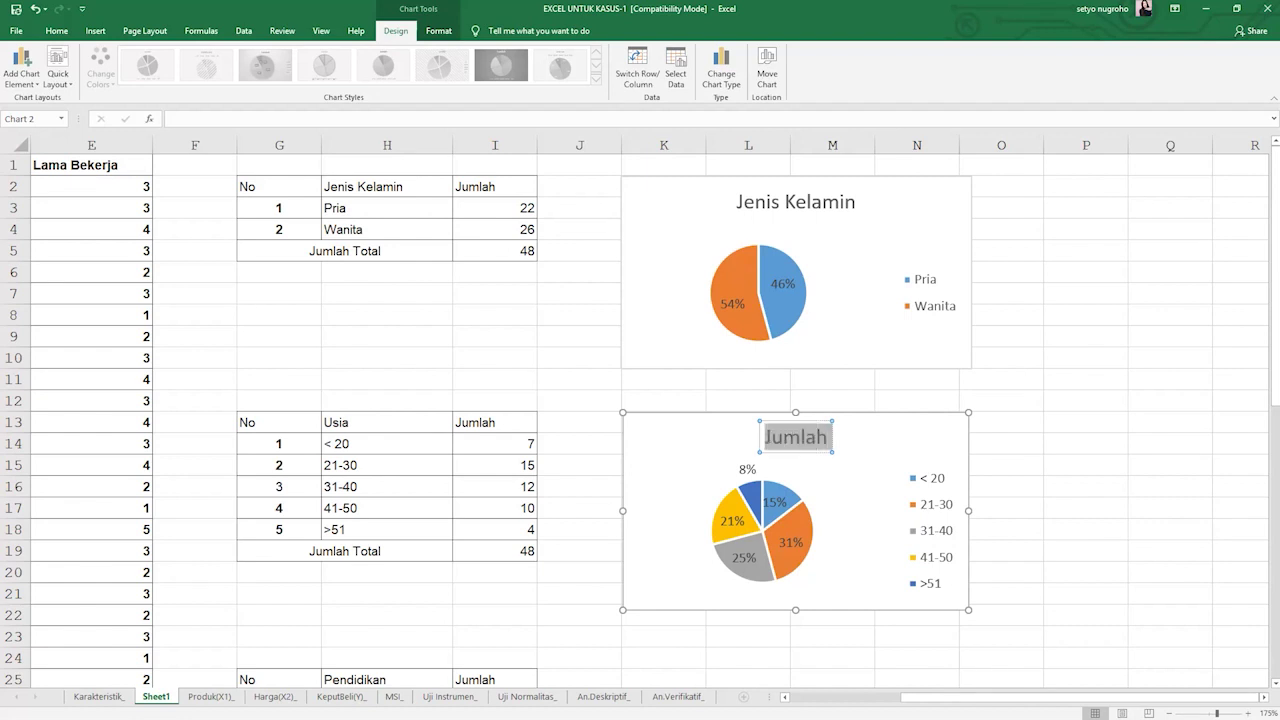
{"action": "type", "text": "Usia"}
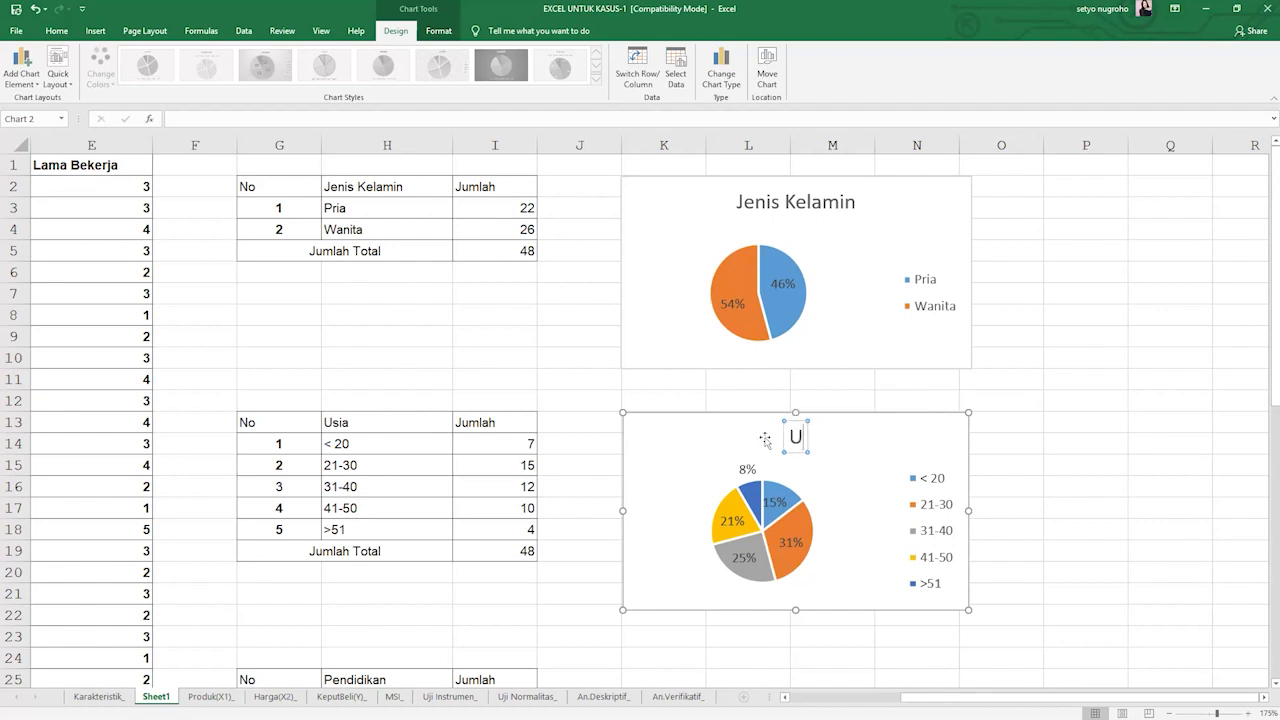
{"action": "left_click", "coordinate": [1070, 503]}
Create a pie chart from H25:I30 beside the Pendidikan table at K25, with percentage labels and a side legend, titled "Pendidikan".
{"action": "scroll", "coordinate": [1094, 534], "scroll_direction": "down", "scroll_amount": 5}
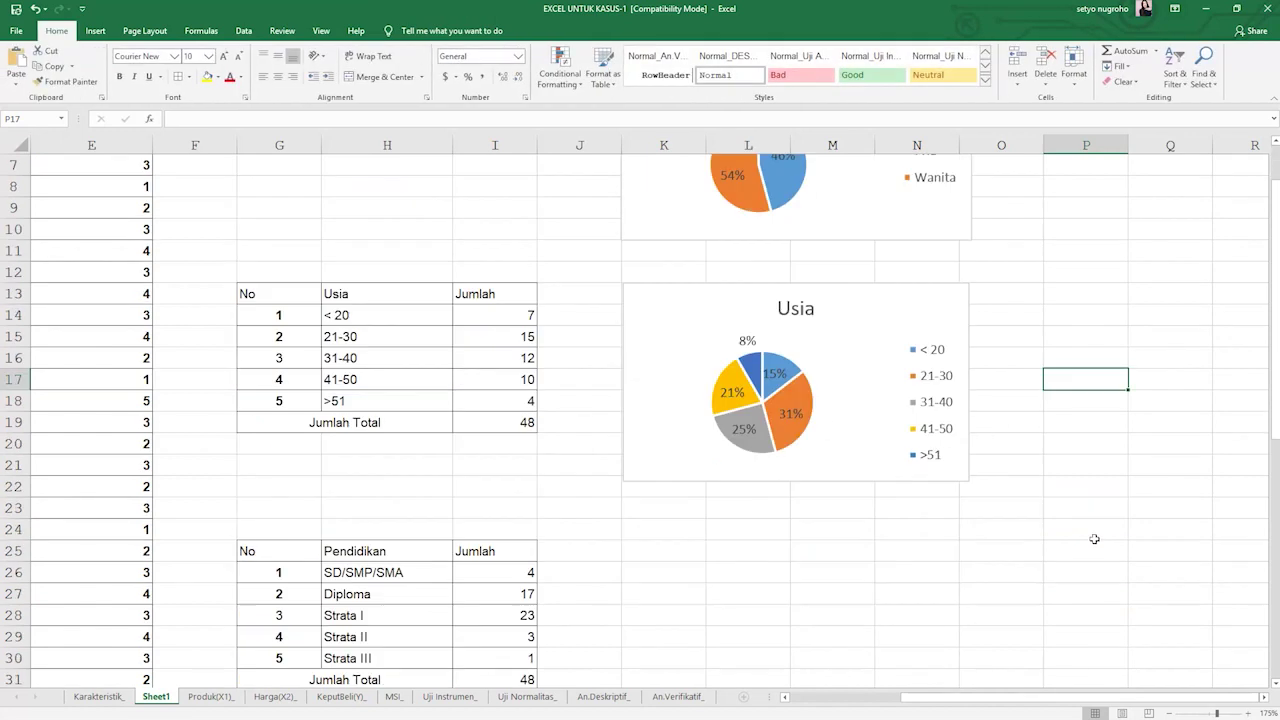
{"action": "scroll", "coordinate": [914, 414], "scroll_direction": "up", "scroll_amount": 1}
{"action": "left_click", "coordinate": [828, 468]}
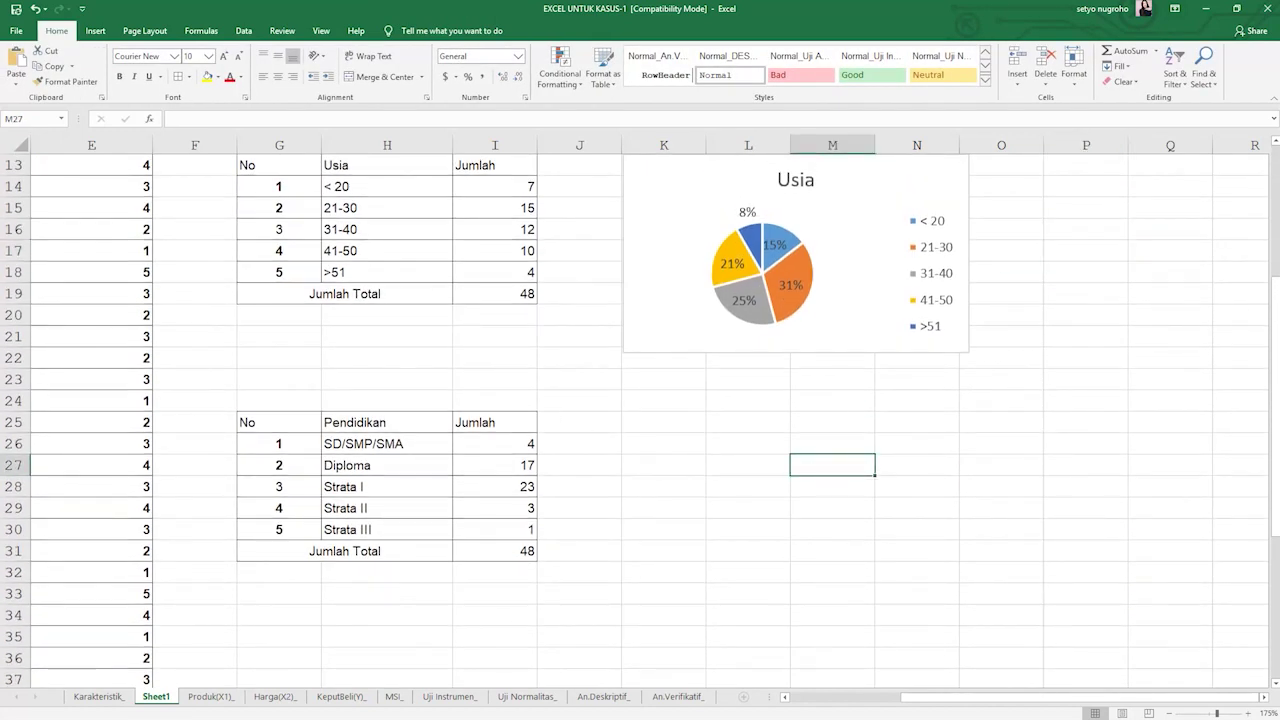
{"action": "left_click_drag", "start_coordinate": [368, 424], "coordinate": [486, 534]}
{"action": "key", "text": "alt+F1"}
{"action": "type", "text": "Pendidikan"}
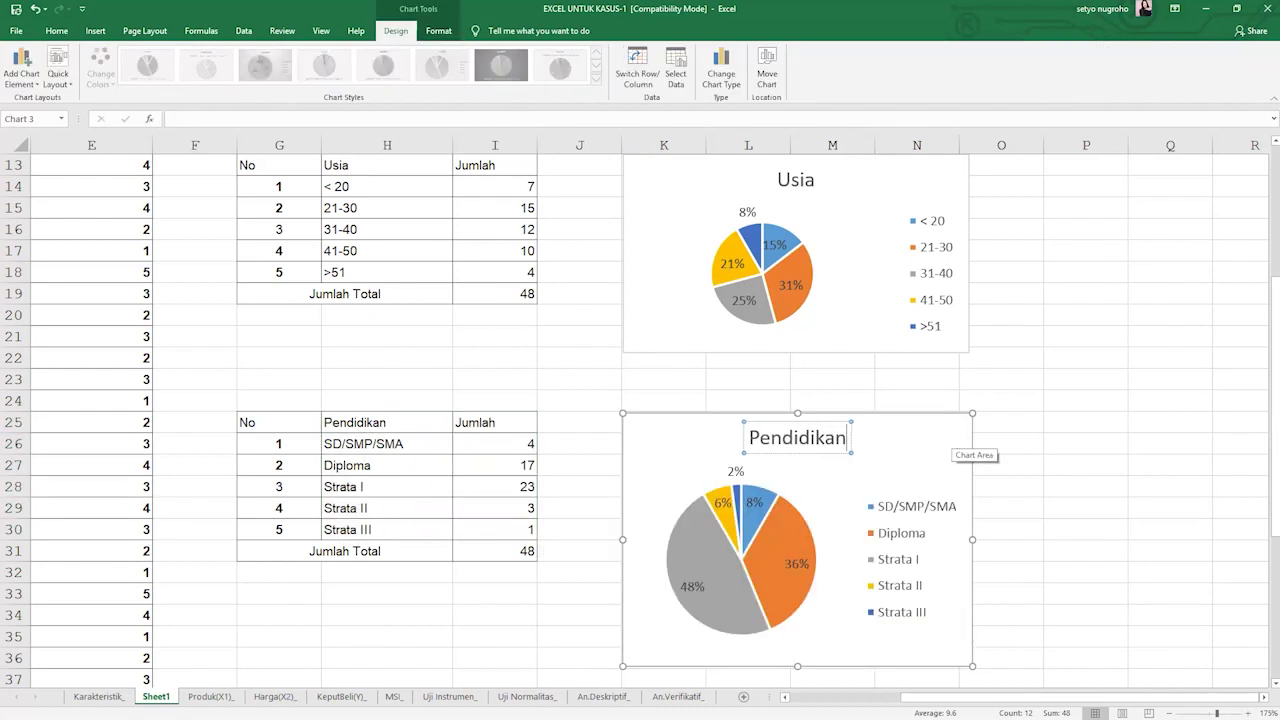
{"action": "left_click", "coordinate": [1165, 456]}
Insert a pie chart from H39:I44 beside the Lama Bekerja table at K39, with percentage labels and a side legend.
{"action": "scroll", "coordinate": [829, 531], "scroll_direction": "down", "scroll_amount": 7}
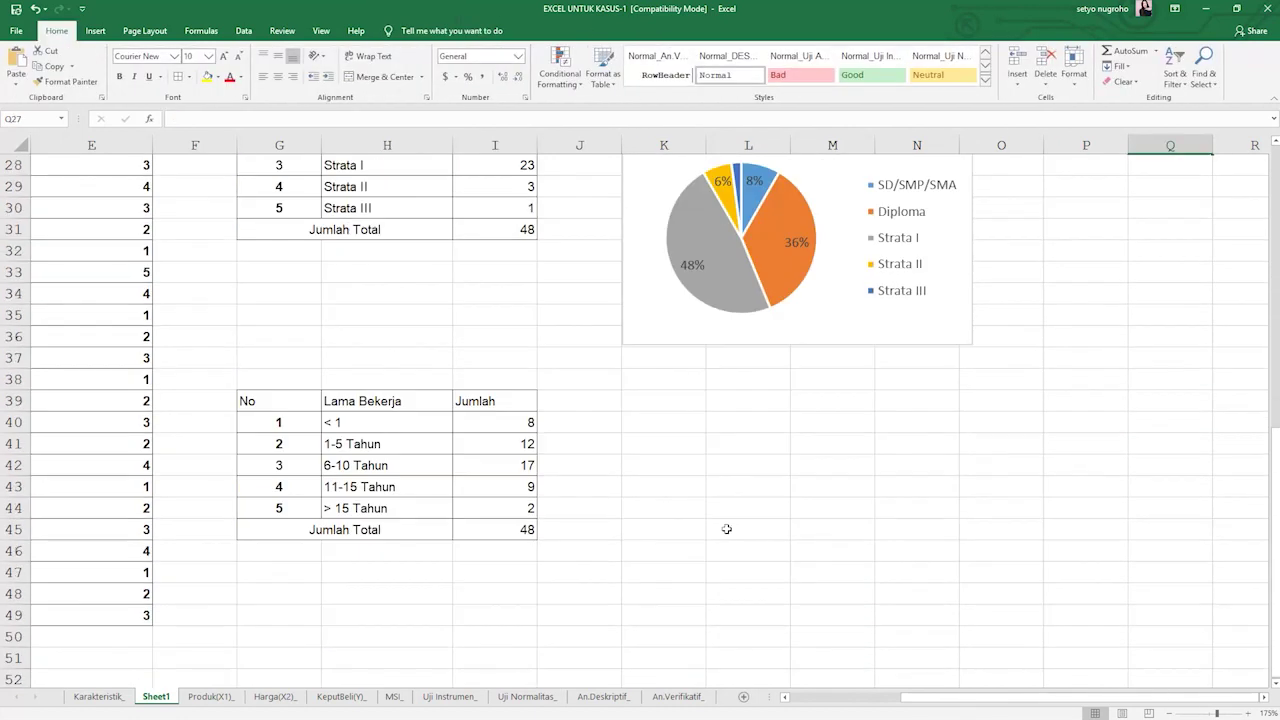
{"action": "left_click_drag", "start_coordinate": [349, 272], "coordinate": [480, 380]}
{"action": "key", "text": "alt+F1"}
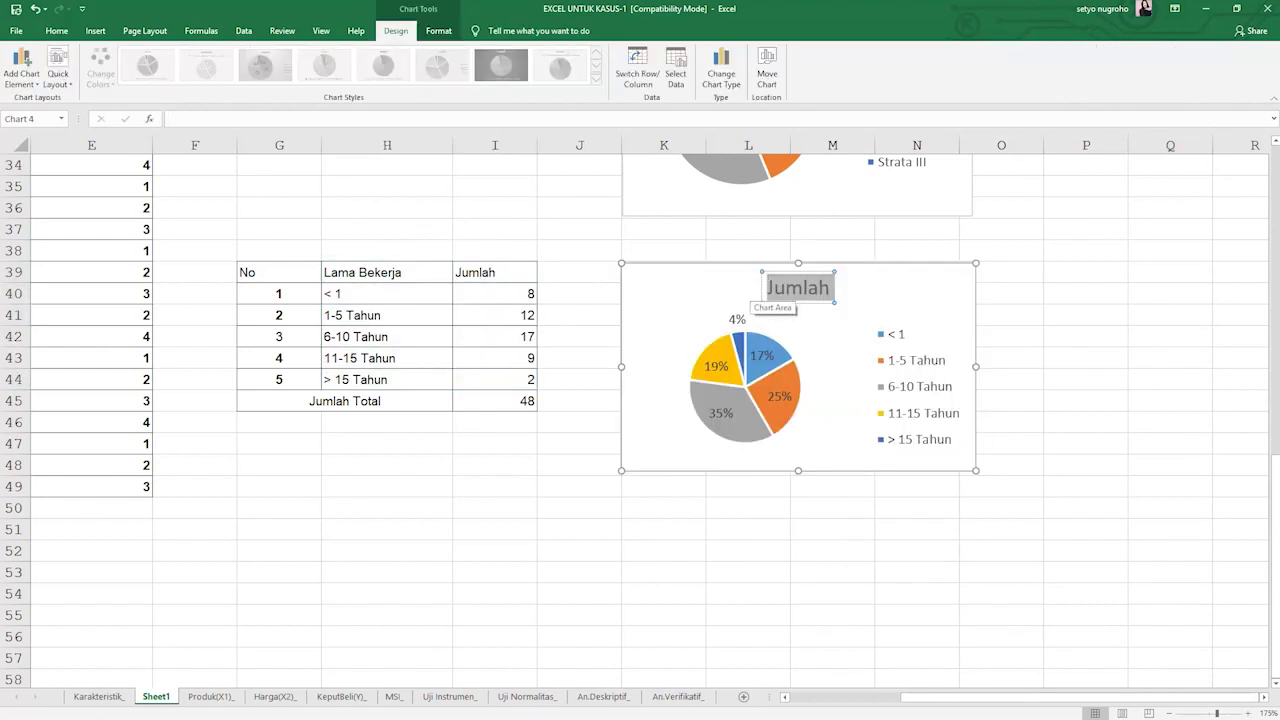
Title the length-of-employment pie chart "Lama Bekerja".
{"action": "type", "text": "lama"}
{"action": "key", "text": "BackSpace"}
{"action": "key", "text": "BackSpace"}
{"action": "key", "text": "BackSpace"}
{"action": "key", "text": "BackSpace"}
{"action": "type", "text": "Lama NBe"}
{"action": "key", "text": "BackSpace"}
{"action": "key", "text": "BackSpace"}
{"action": "key", "text": "BackSpace"}
{"action": "key", "text": "BackSpace"}
{"action": "type", "text": "NB"}
{"action": "key", "text": "BackSpace"}
{"action": "key", "text": "BackSpace"}
{"action": "key", "text": "BackSpace"}
{"action": "type", "text": "Bekerja"}
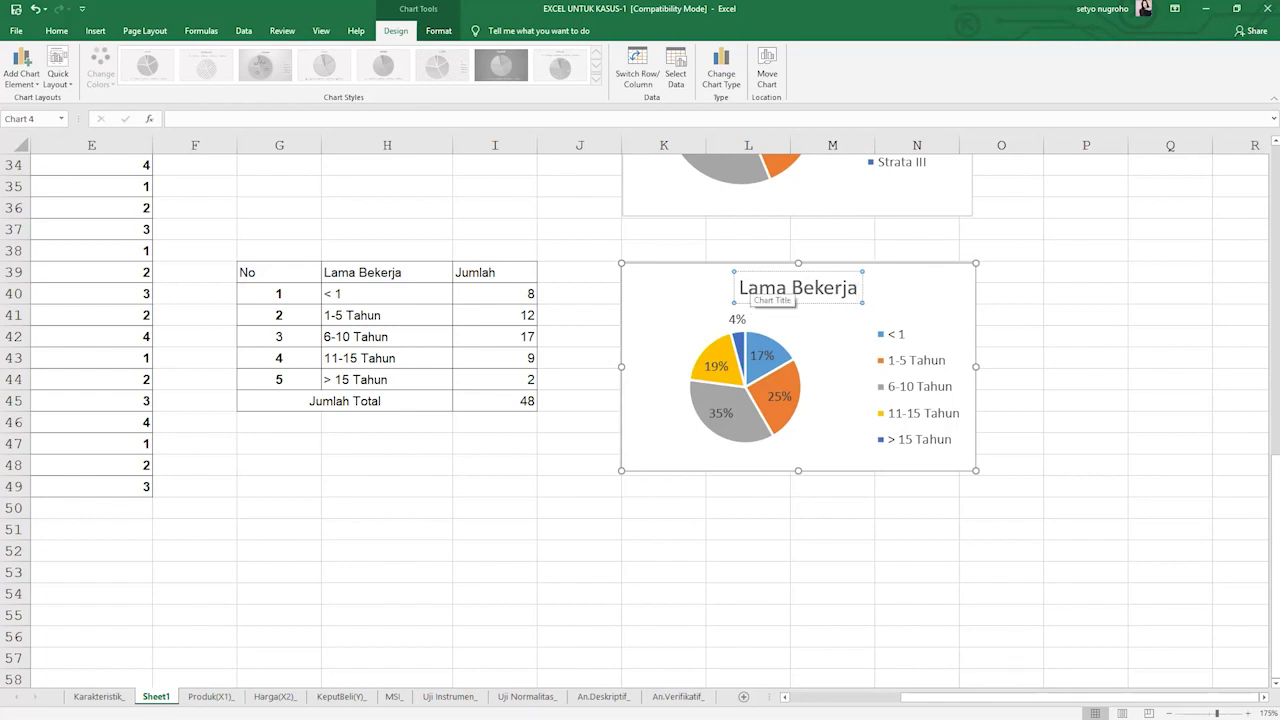
{"action": "left_click", "coordinate": [1057, 323]}
Review the four summary tables and their pie charts together on Sheet1.
{"action": "scroll", "coordinate": [1058, 325], "scroll_direction": "up", "scroll_amount": 7}
{"action": "scroll", "coordinate": [1058, 325], "scroll_direction": "down", "scroll_amount": 6}
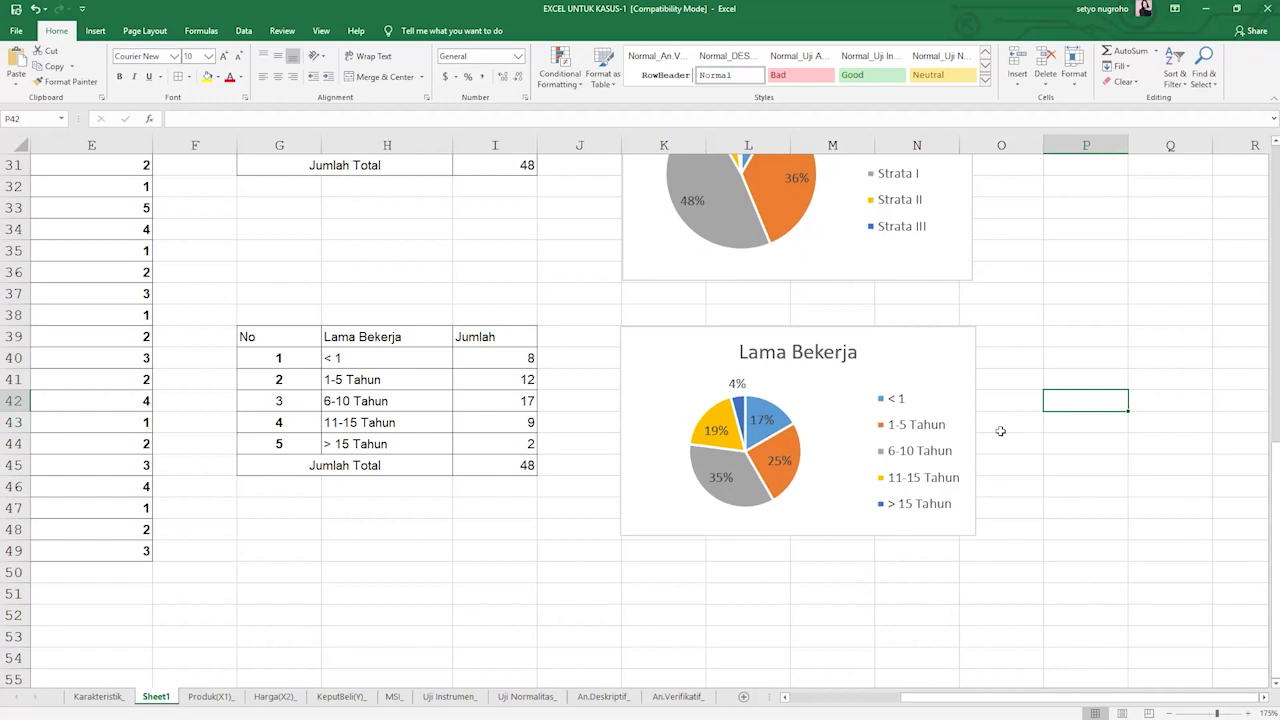
{"action": "scroll", "coordinate": [995, 435], "scroll_direction": "down", "scroll_amount": 3}
{"action": "scroll", "coordinate": [1000, 430], "scroll_direction": "up", "scroll_amount": 7}
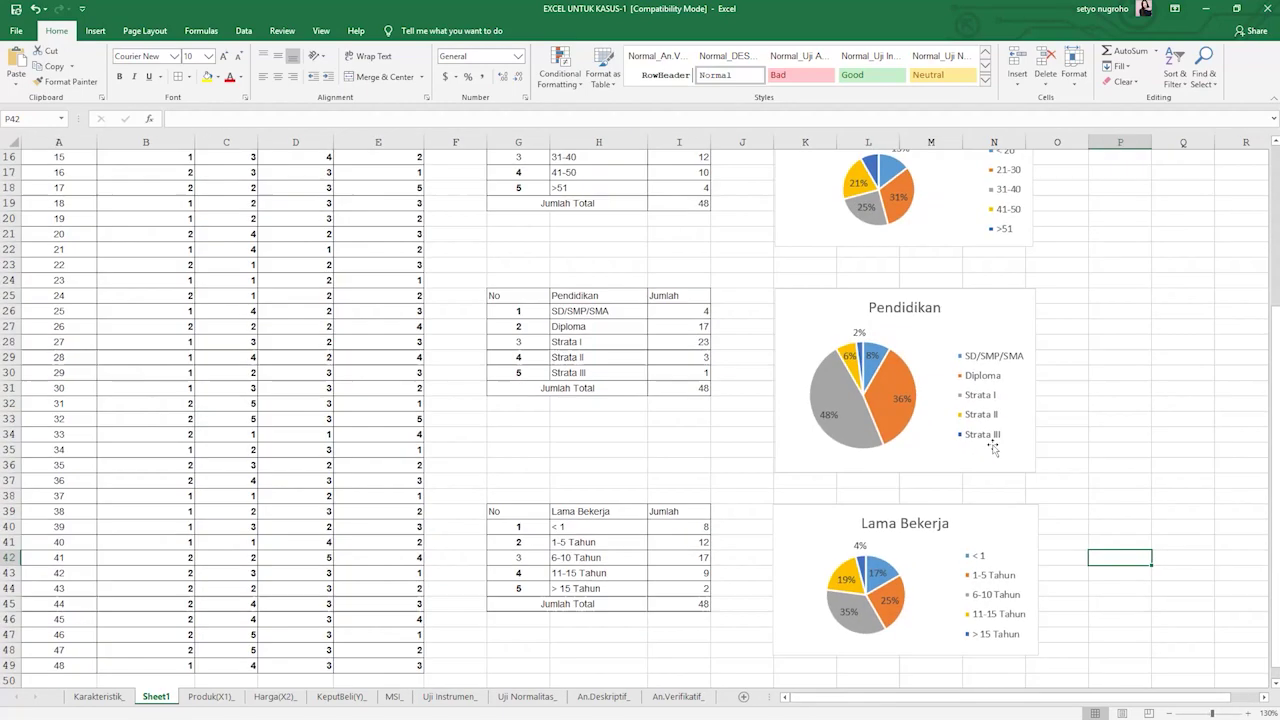
{"action": "scroll", "coordinate": [1075, 365], "scroll_direction": "down", "scroll_amount": 3}
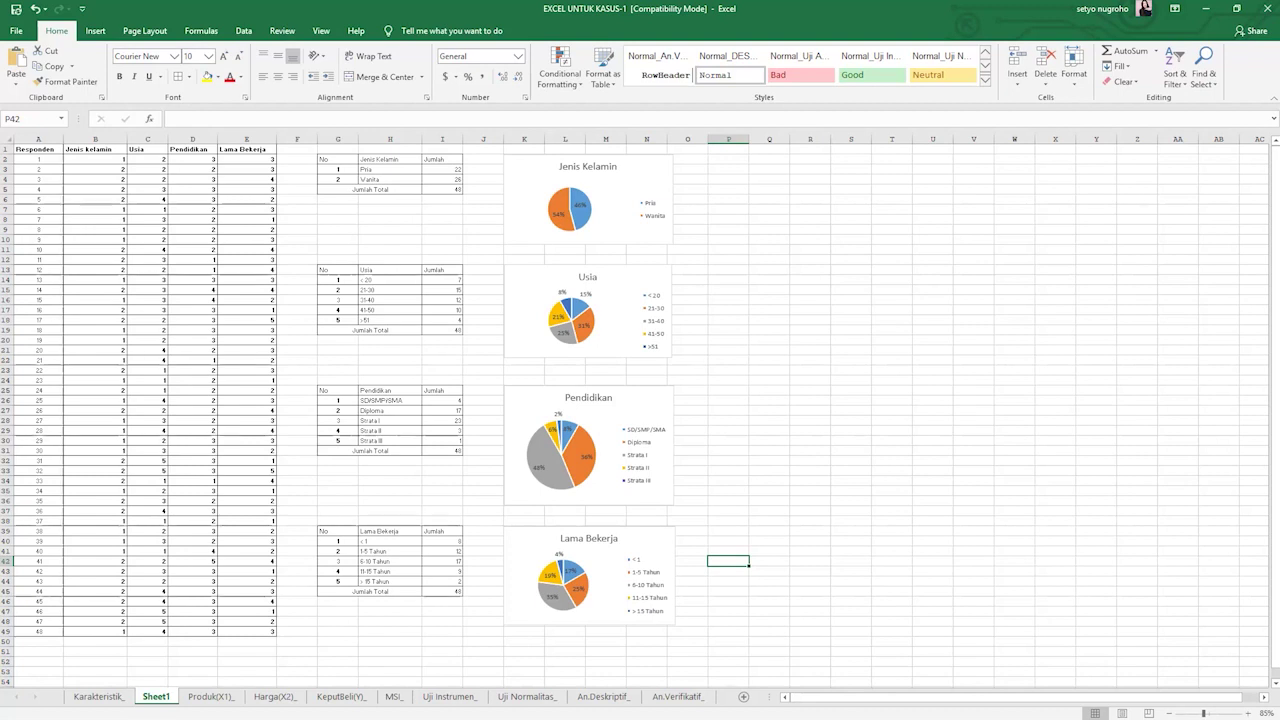
{"action": "left_click", "coordinate": [728, 330]}
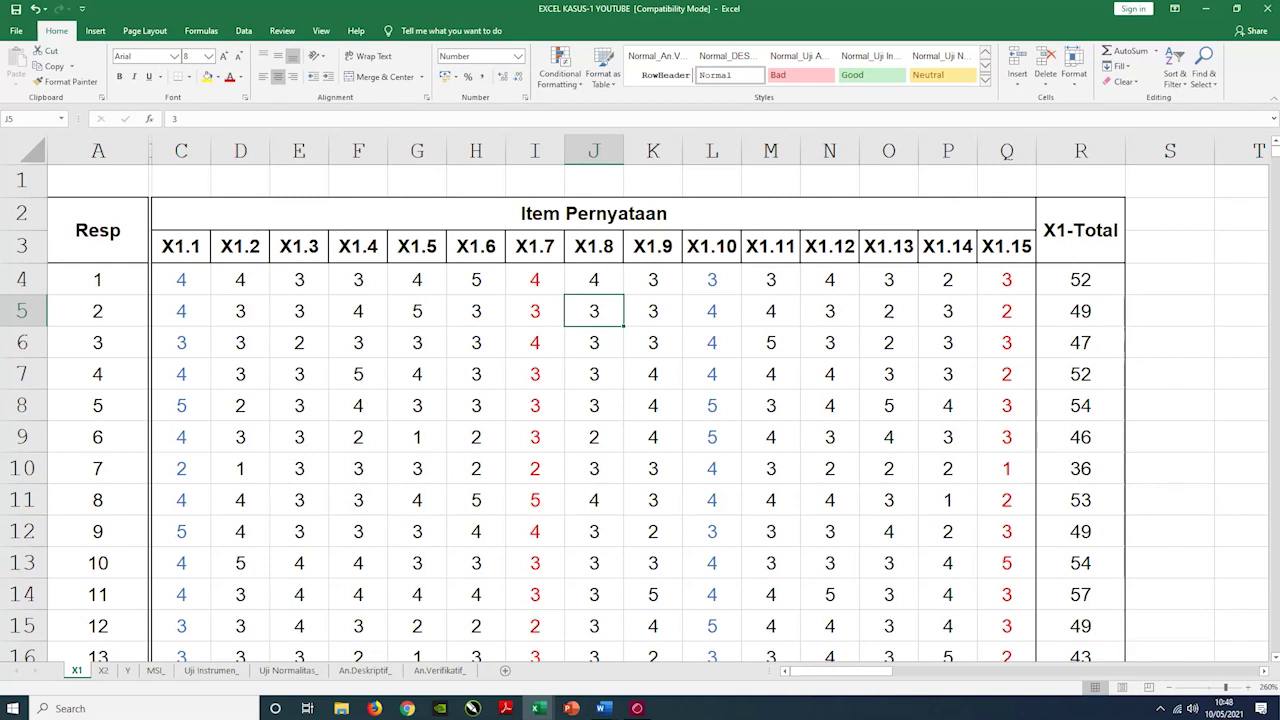
{"action": "left_click", "coordinate": [653, 311]}
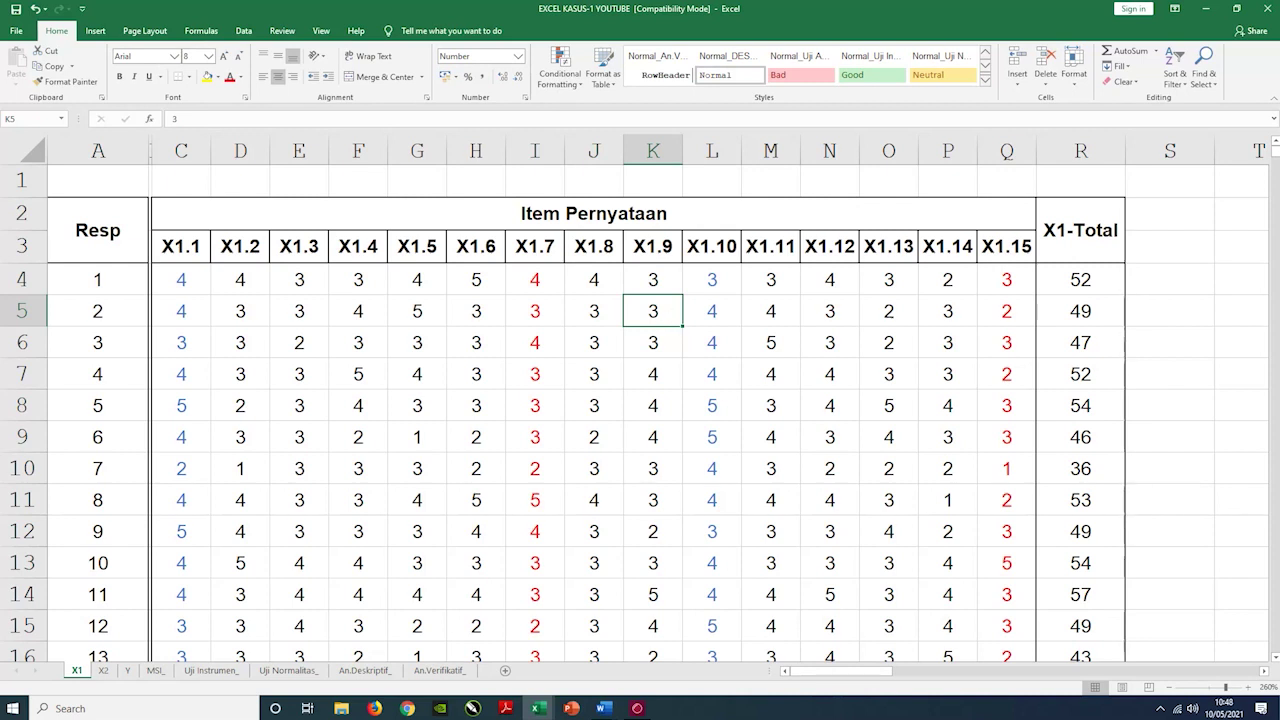
{"action": "left_click", "coordinate": [712, 311]}
{"action": "left_click", "coordinate": [770, 311]}
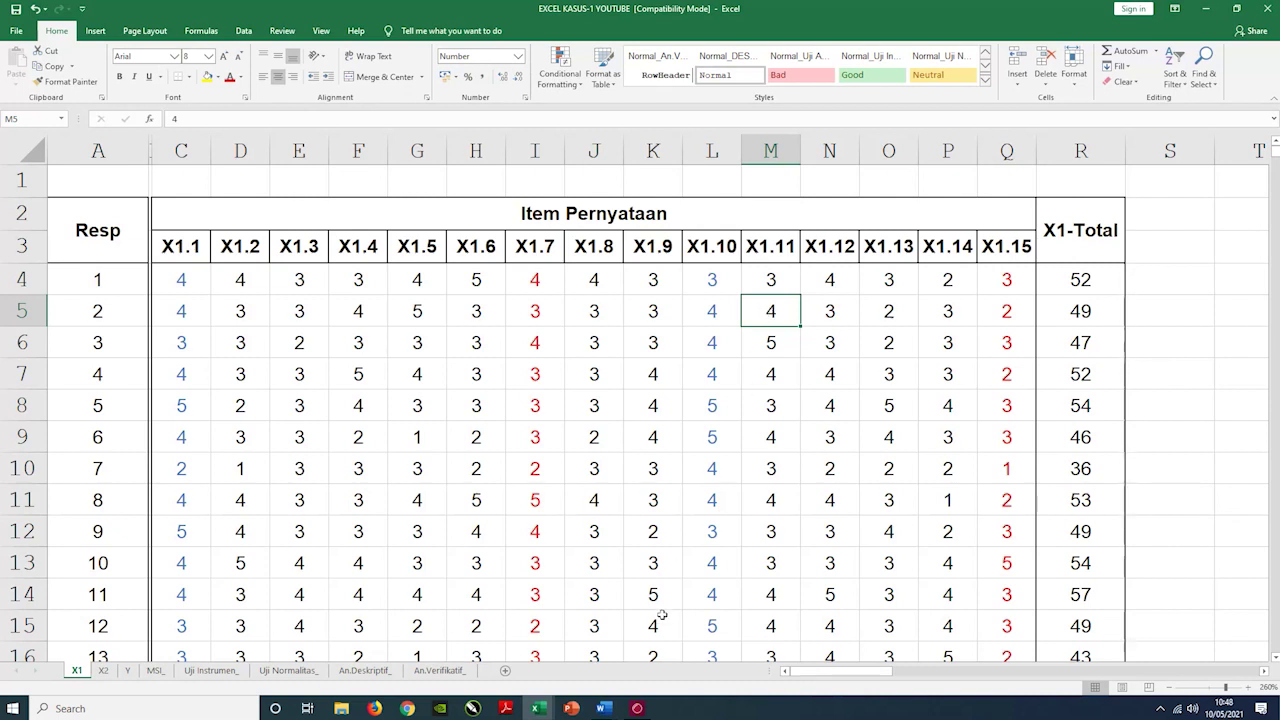
Switch to the Word document 6. PARADIGMA-CONTOH to examine the research paradigm diagram.
{"action": "left_click", "coordinate": [604, 710]}
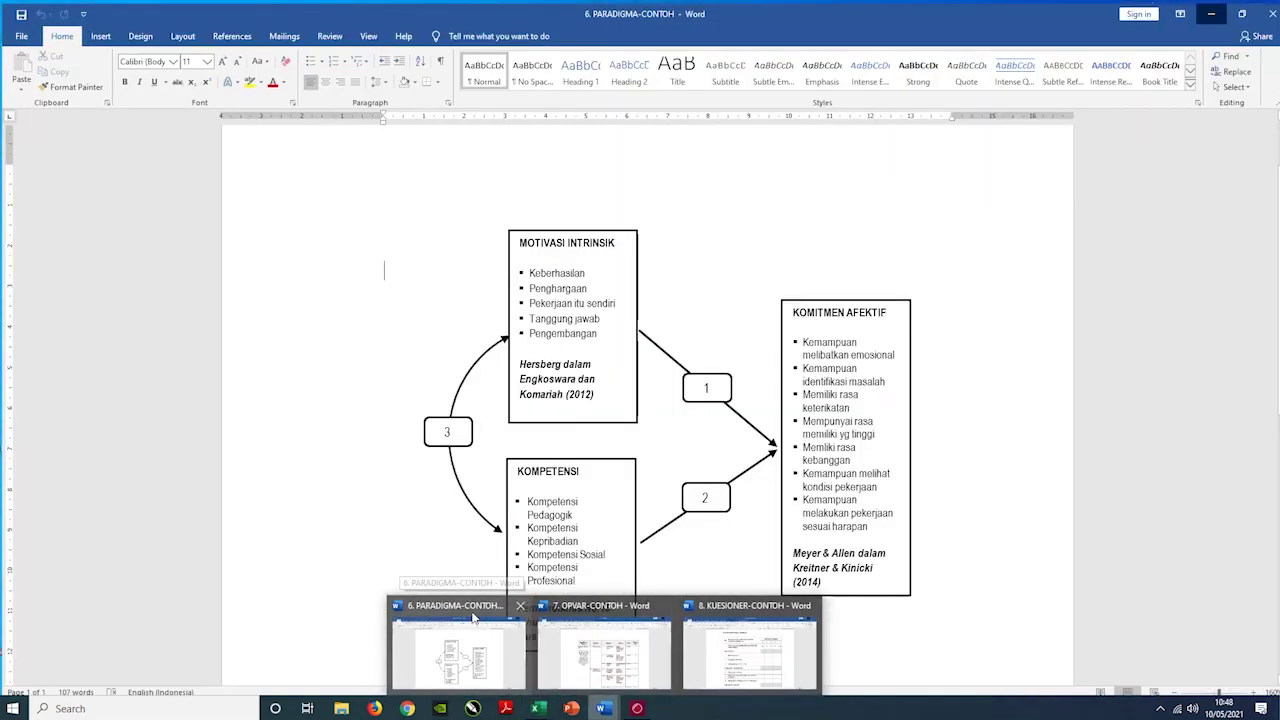
{"action": "left_click", "coordinate": [476, 630]}
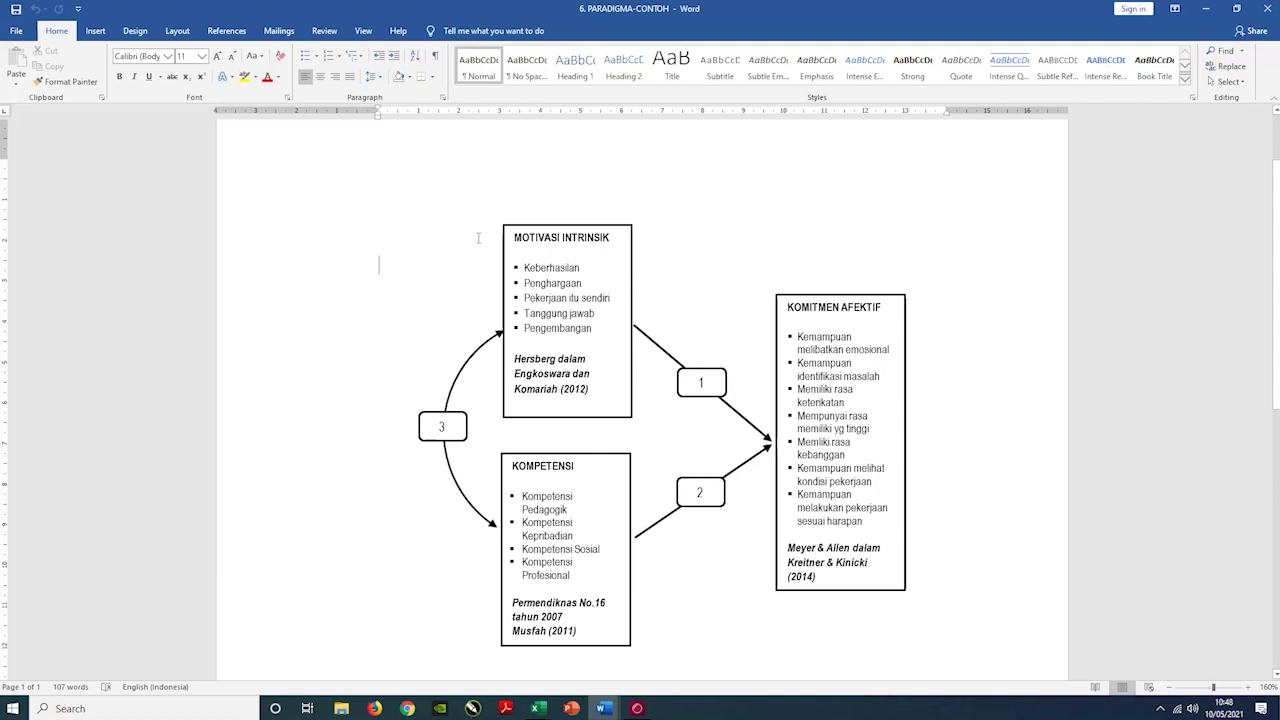
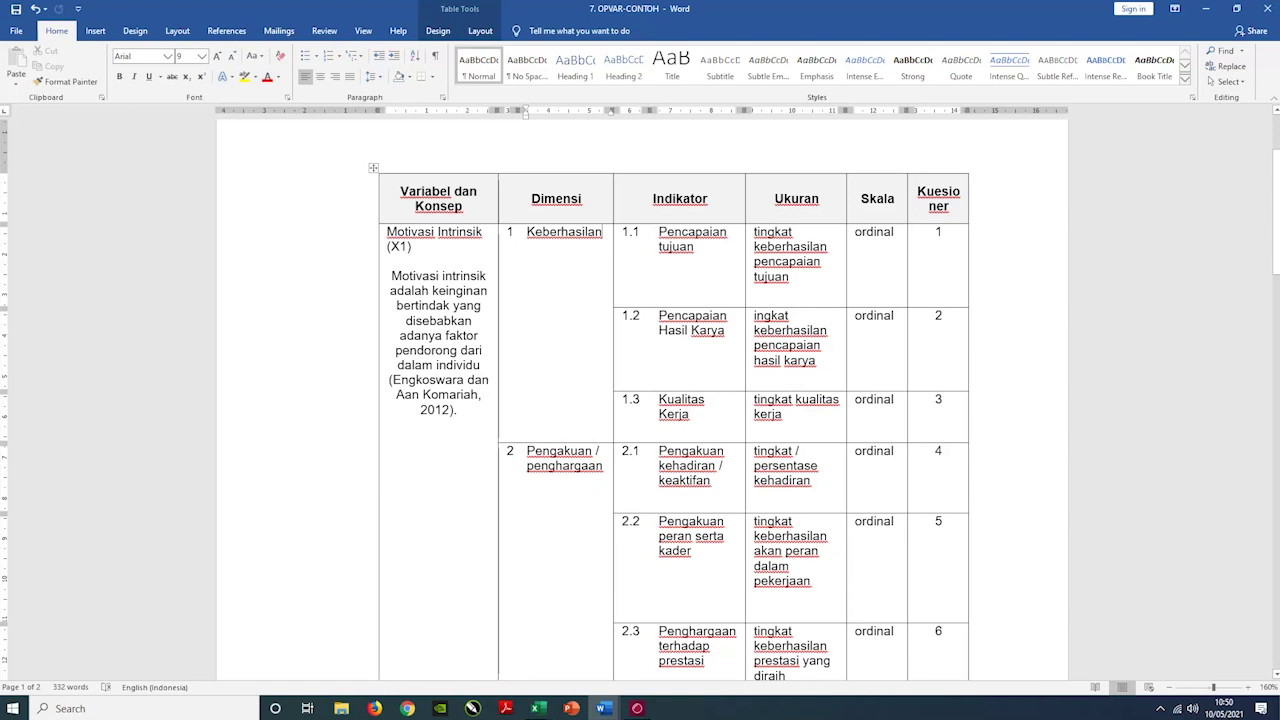
Examine the first indicator's Ukuran entry and the column headings of the variable table in the Word document 7. OPVAR-CONTOH.
{"action": "left_click", "coordinate": [813, 236]}
{"action": "left_click_drag", "start_coordinate": [797, 277], "coordinate": [754, 232]}
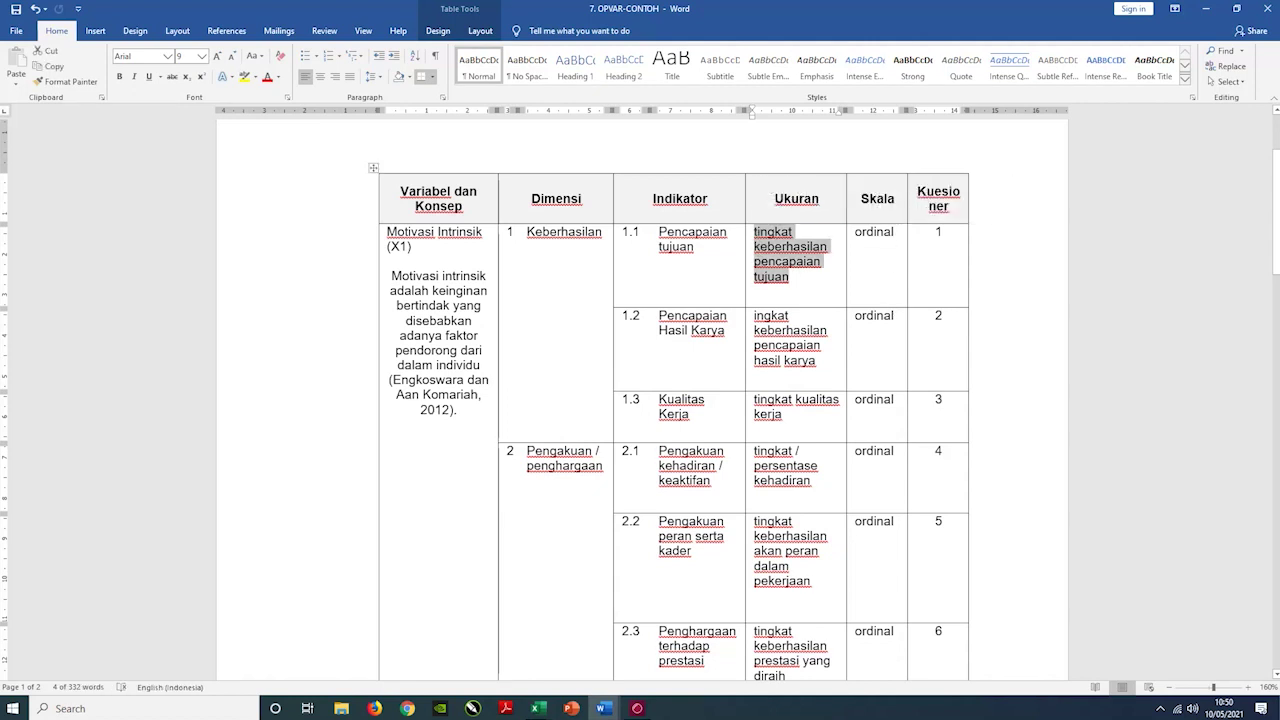
{"action": "left_click", "coordinate": [962, 235]}
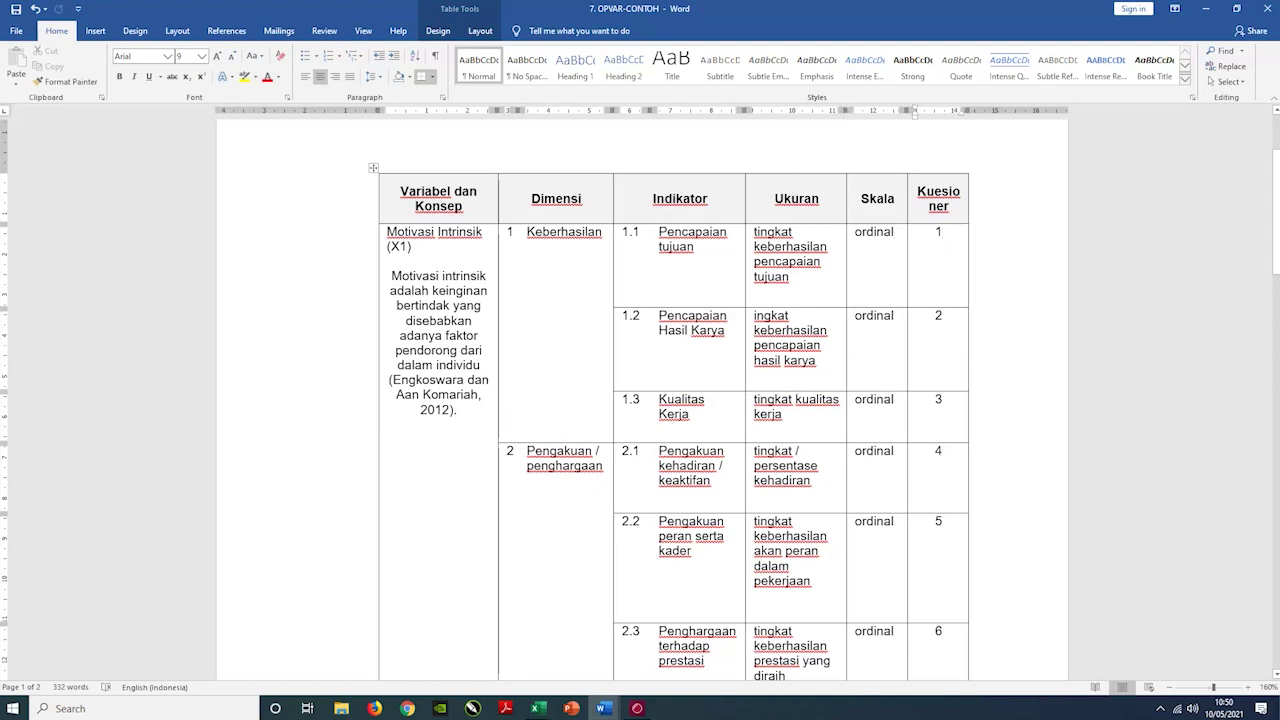
{"action": "left_click", "coordinate": [773, 173]}
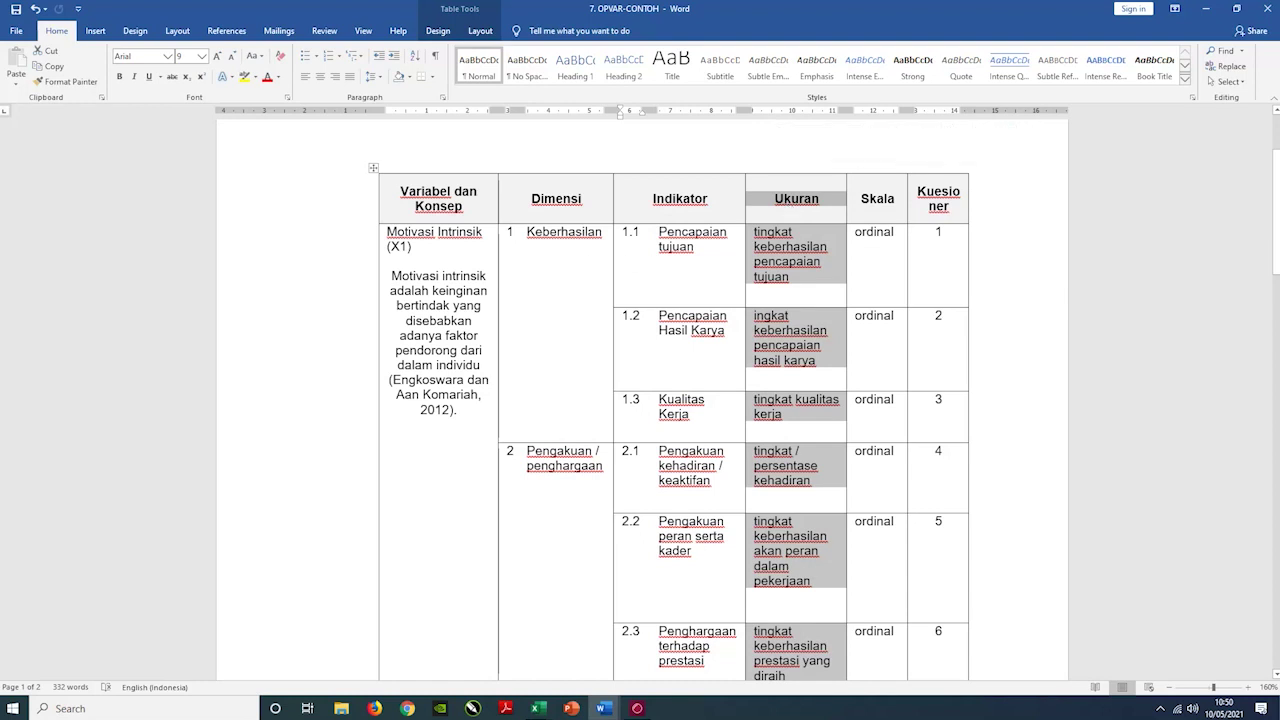
{"action": "left_click", "coordinate": [549, 232]}
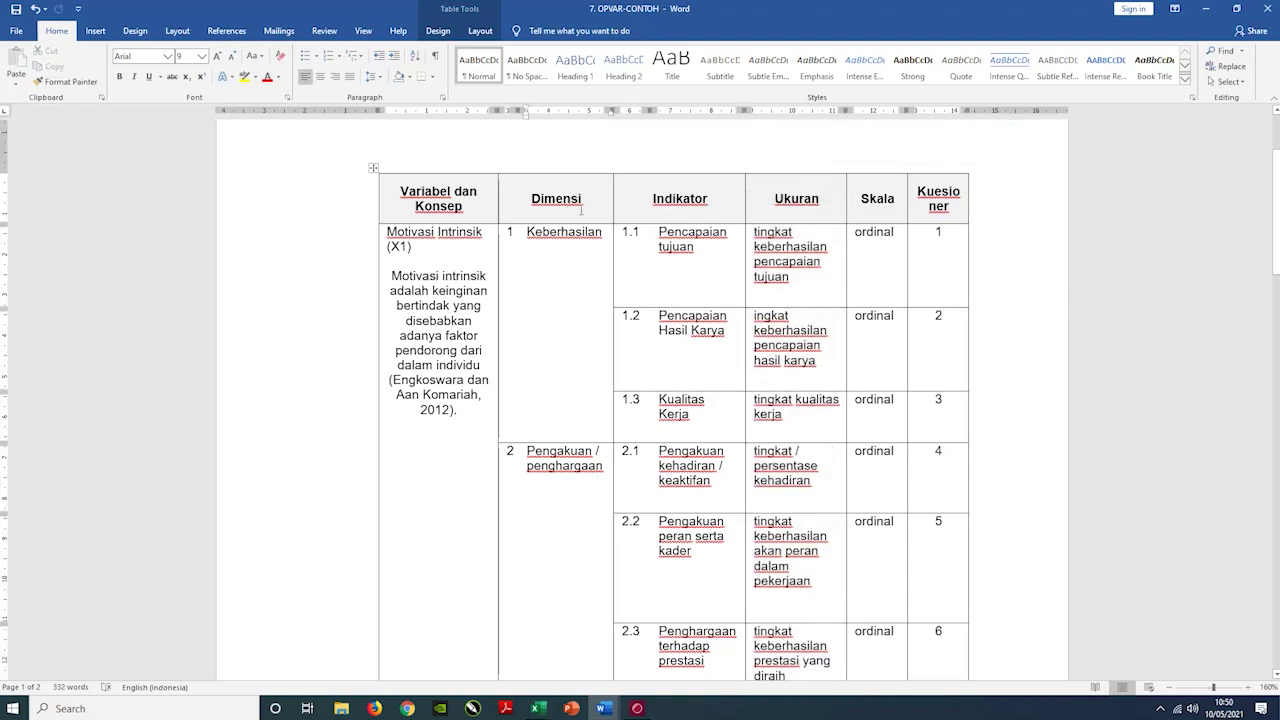
{"action": "key", "text": "Up"}
{"action": "left_click", "coordinate": [889, 199]}
{"action": "left_click", "coordinate": [958, 209]}
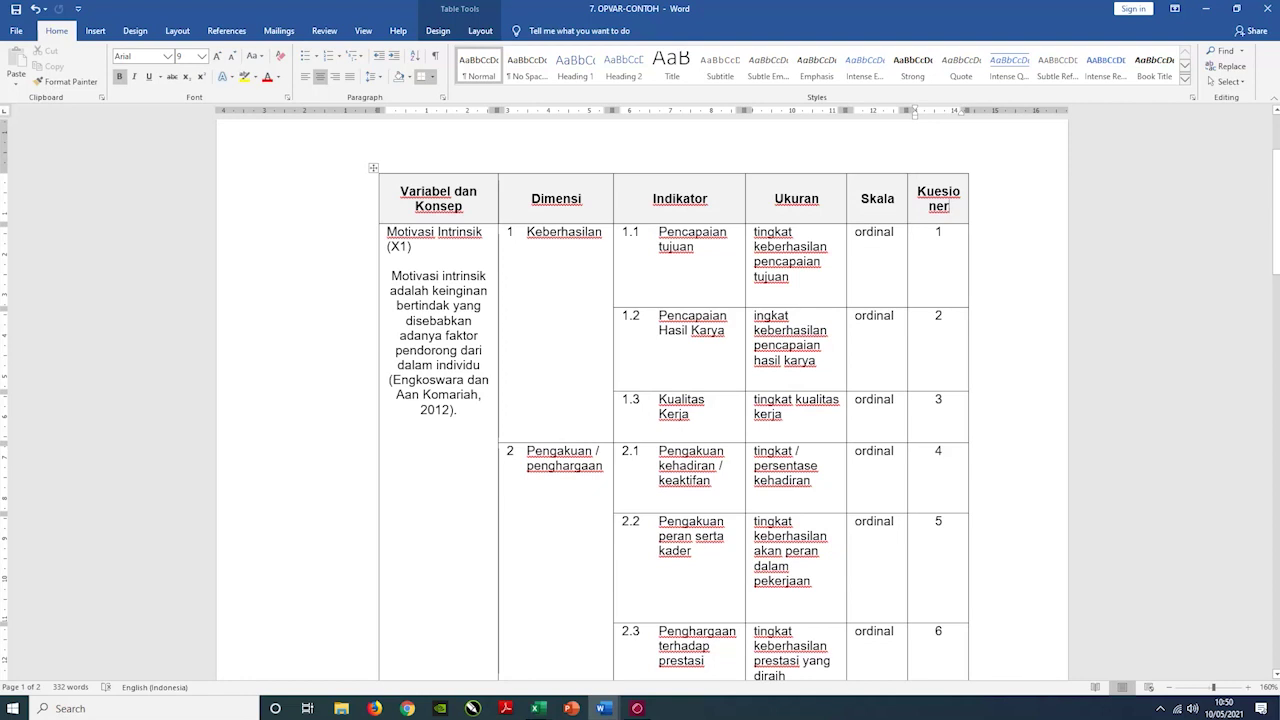
Examine how the Keberhasilan dimension's indicators 1.1 to 1.3 correspond to their questionnaire item numbers.
{"action": "left_click", "coordinate": [602, 232]}
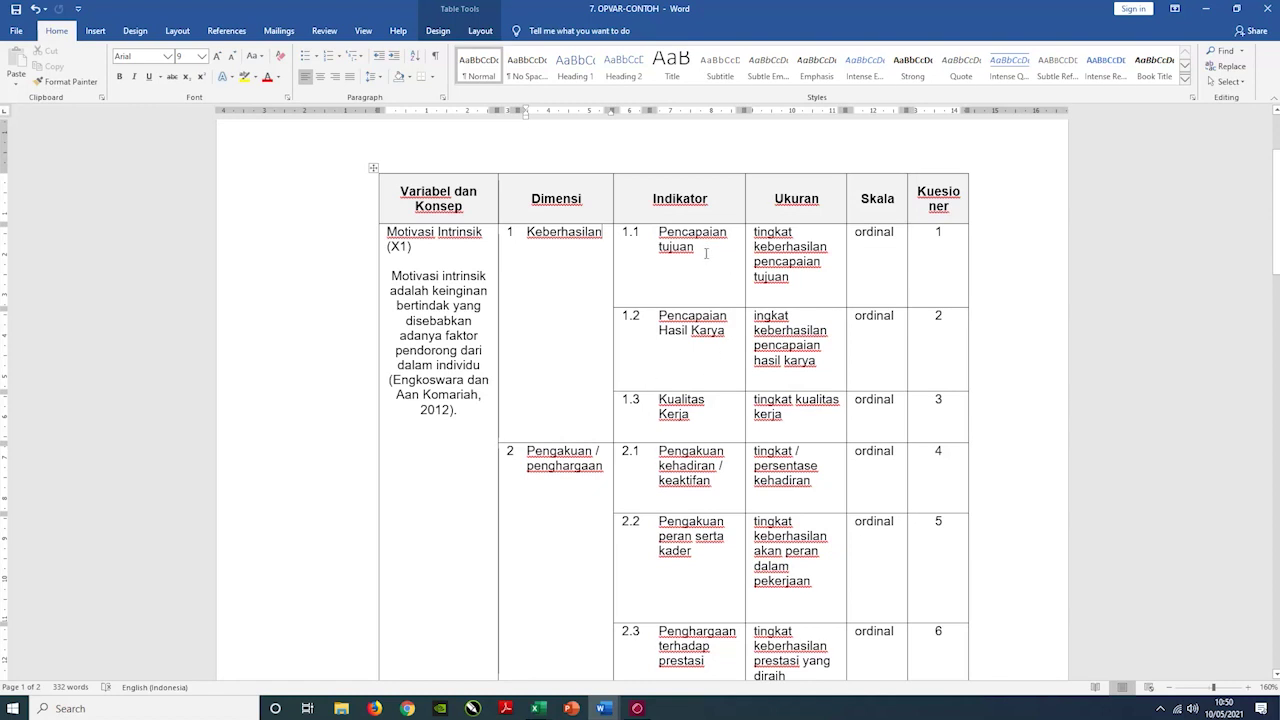
{"action": "left_click", "coordinate": [728, 331]}
{"action": "left_click", "coordinate": [895, 405]}
{"action": "left_click", "coordinate": [947, 233]}
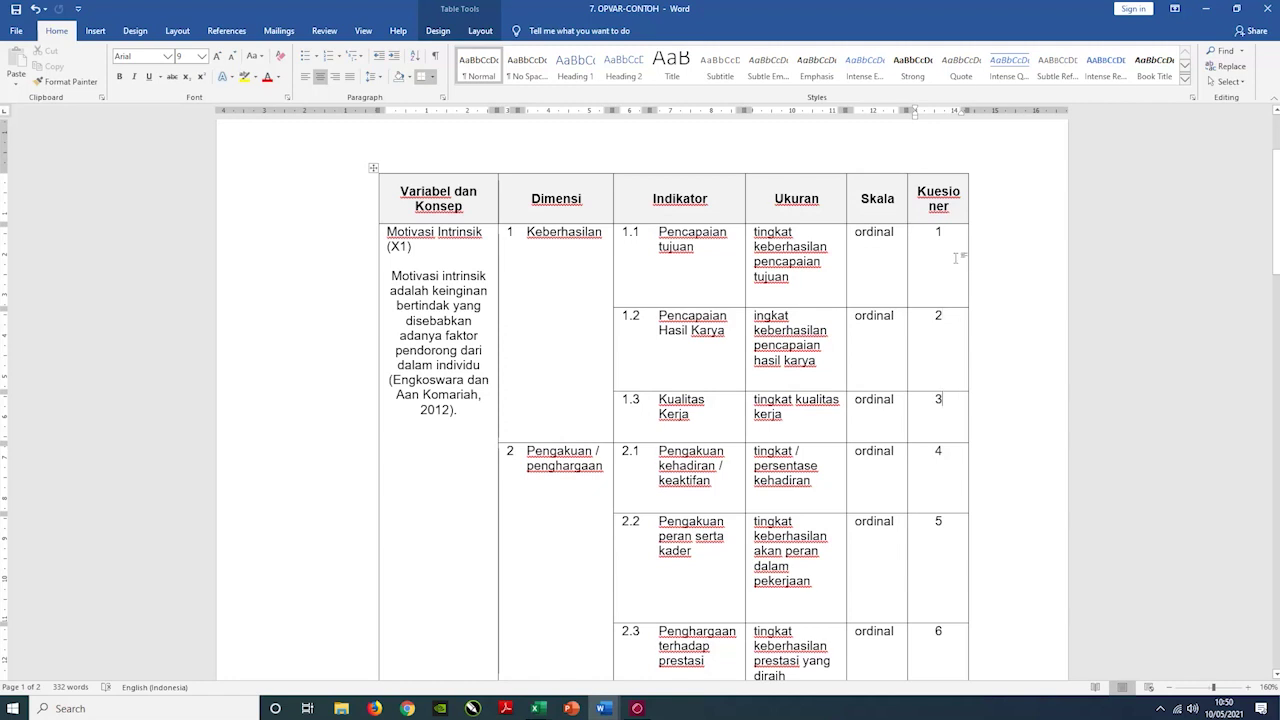
{"action": "key", "text": "shift+Left"}
{"action": "key", "text": "Down"}
{"action": "key", "text": "shift+Left"}
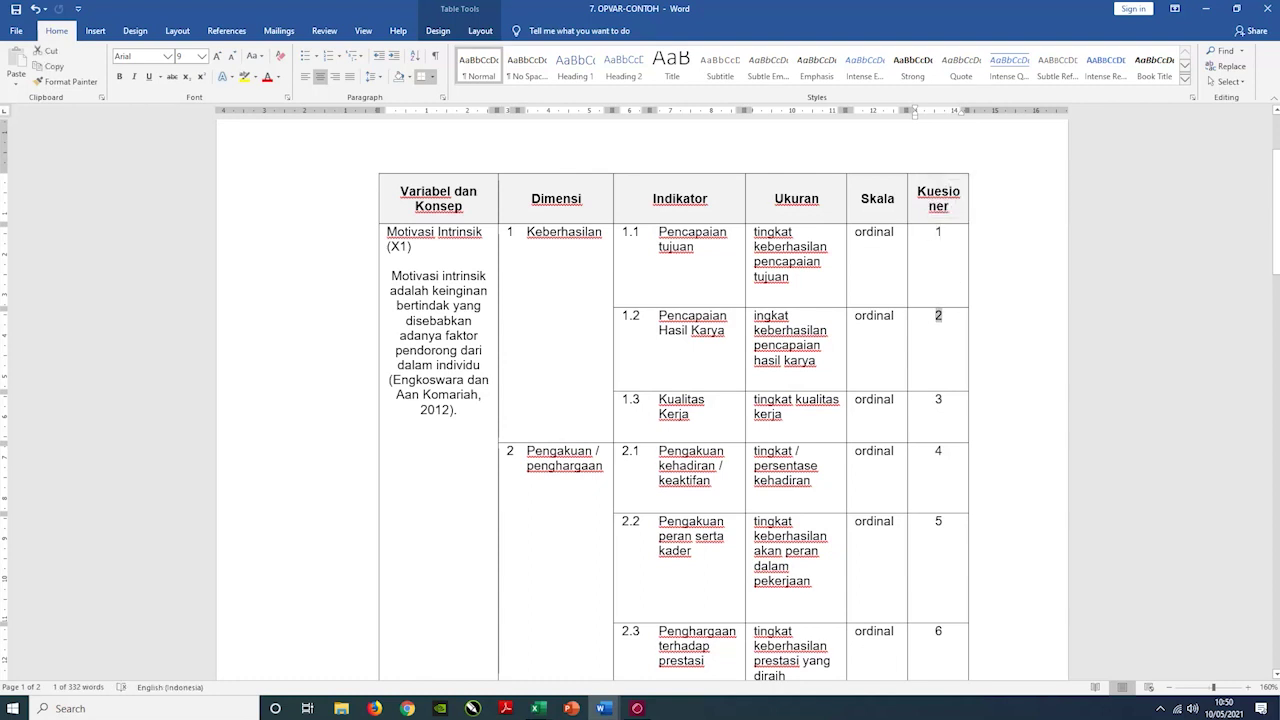
{"action": "double_click", "coordinate": [938, 400]}
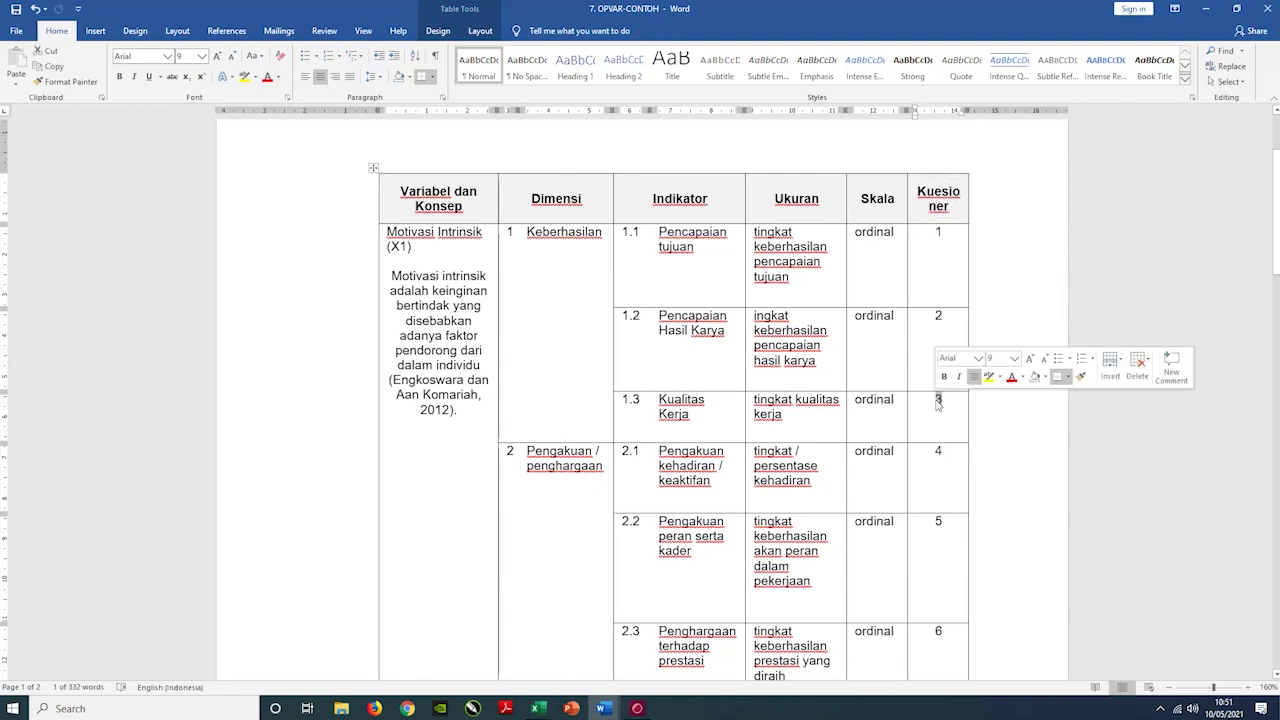
{"action": "left_click", "coordinate": [700, 250]}
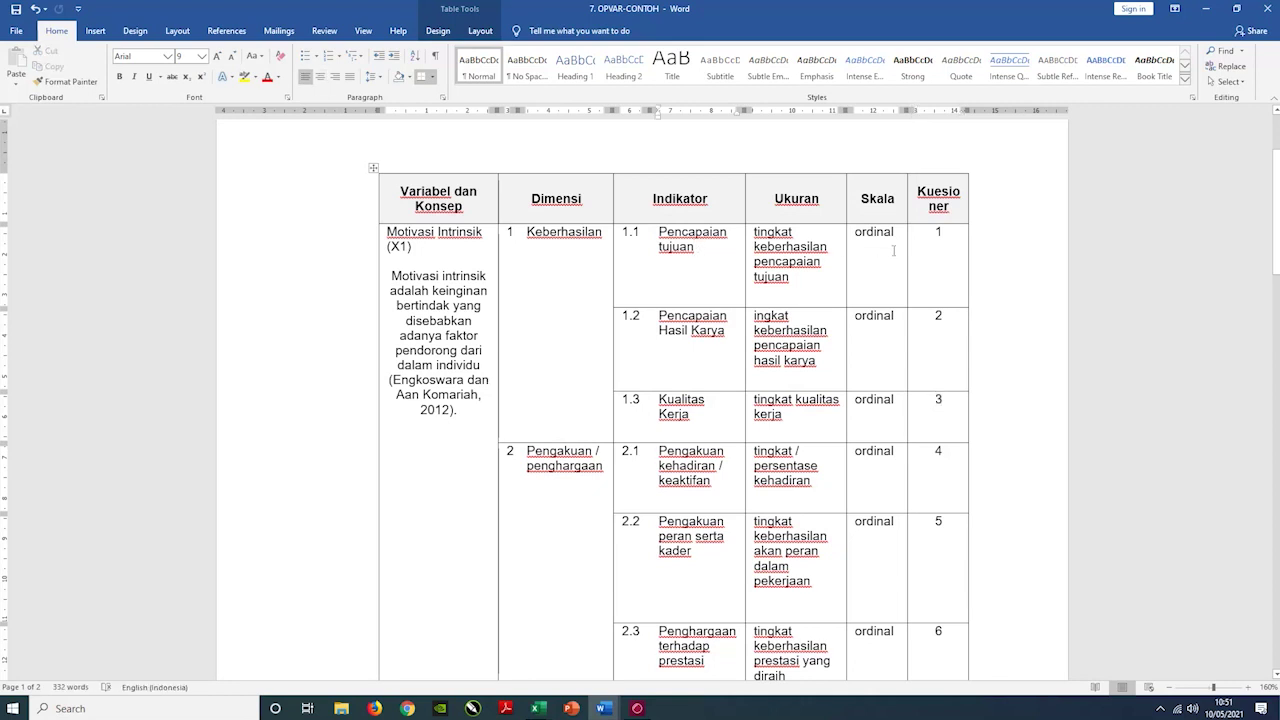
{"action": "left_click", "coordinate": [941, 232]}
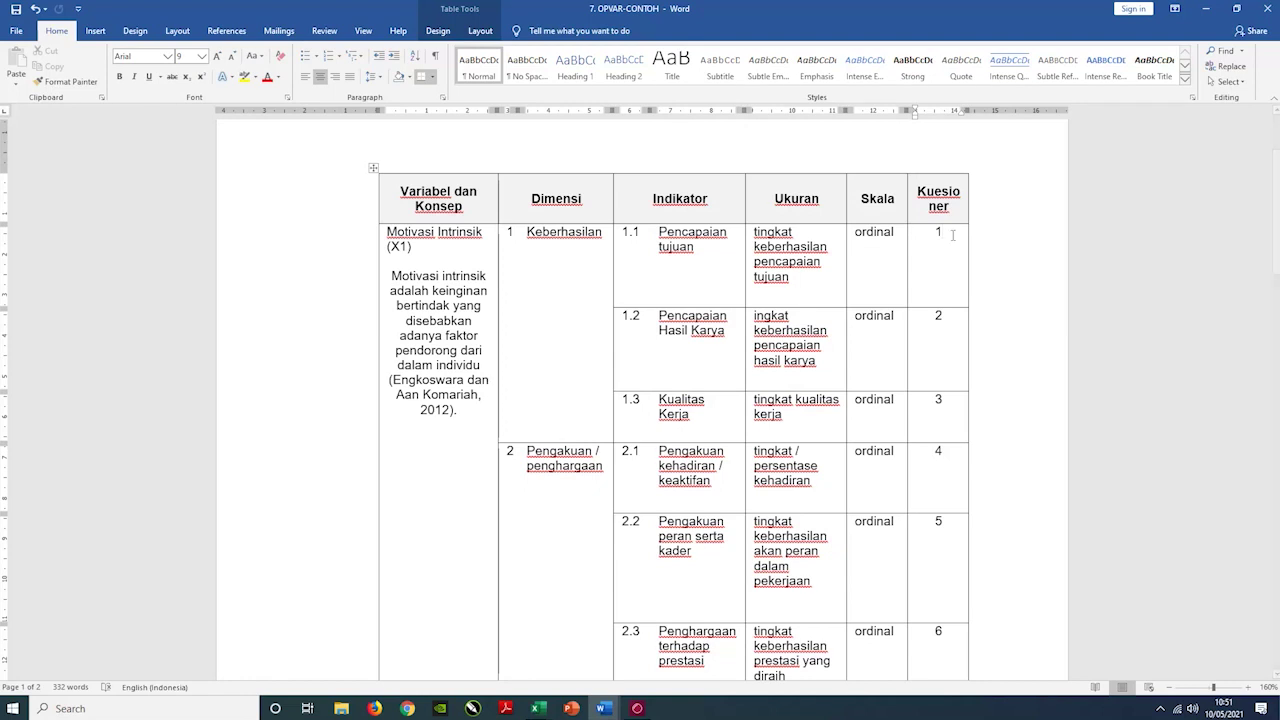
{"action": "left_click", "coordinate": [727, 331]}
{"action": "left_click", "coordinate": [727, 331]}
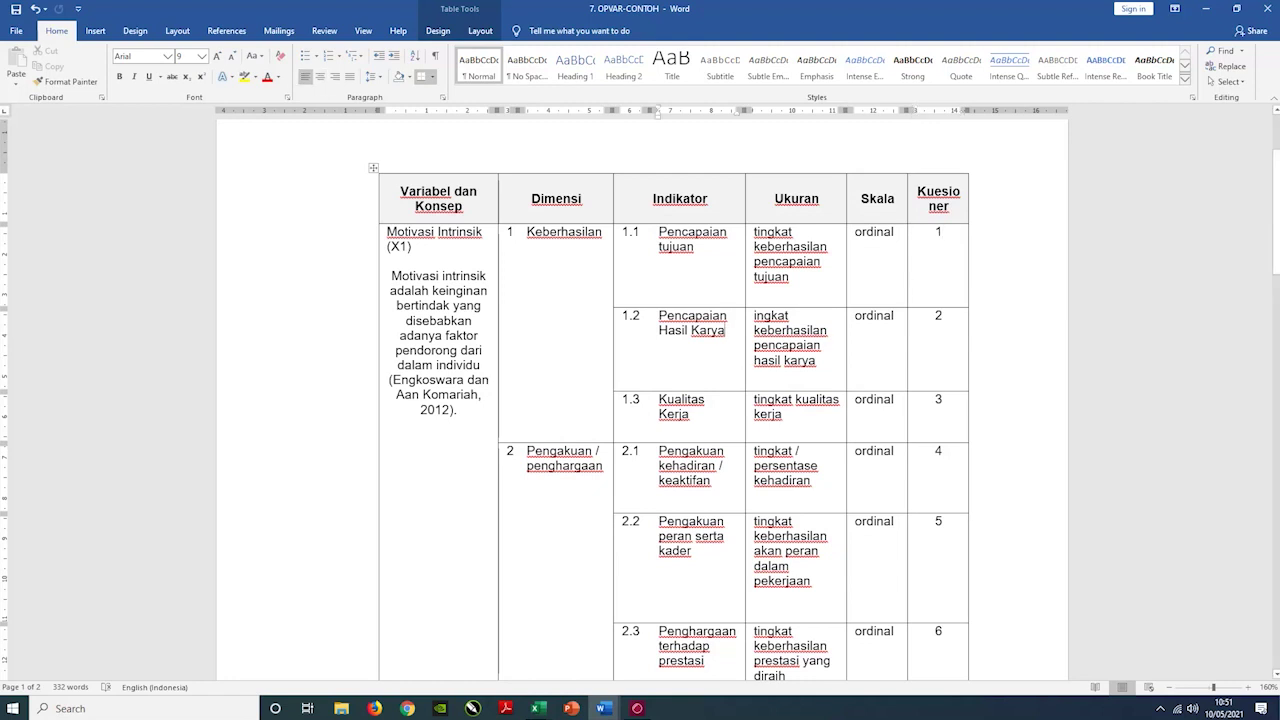
Check the Kuesioner numbers in the variable table, then switch to 8. KUESIONER-CONTOH to examine the Motivasi Intrinsik questionnaire.
{"action": "left_click", "coordinate": [946, 325]}
{"action": "left_click", "coordinate": [945, 232]}
{"action": "key", "text": "Down"}
{"action": "left_click", "coordinate": [493, 234]}
{"action": "left_click", "coordinate": [600, 710]}
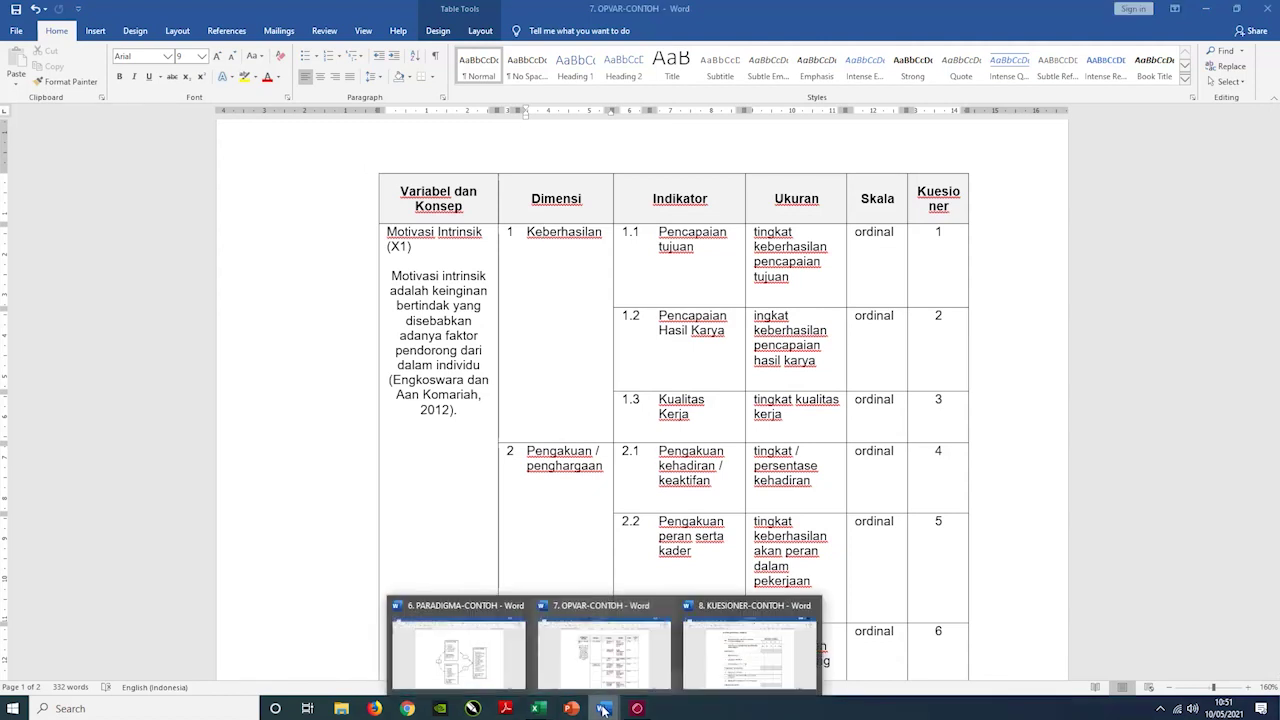
{"action": "left_click", "coordinate": [736, 615]}
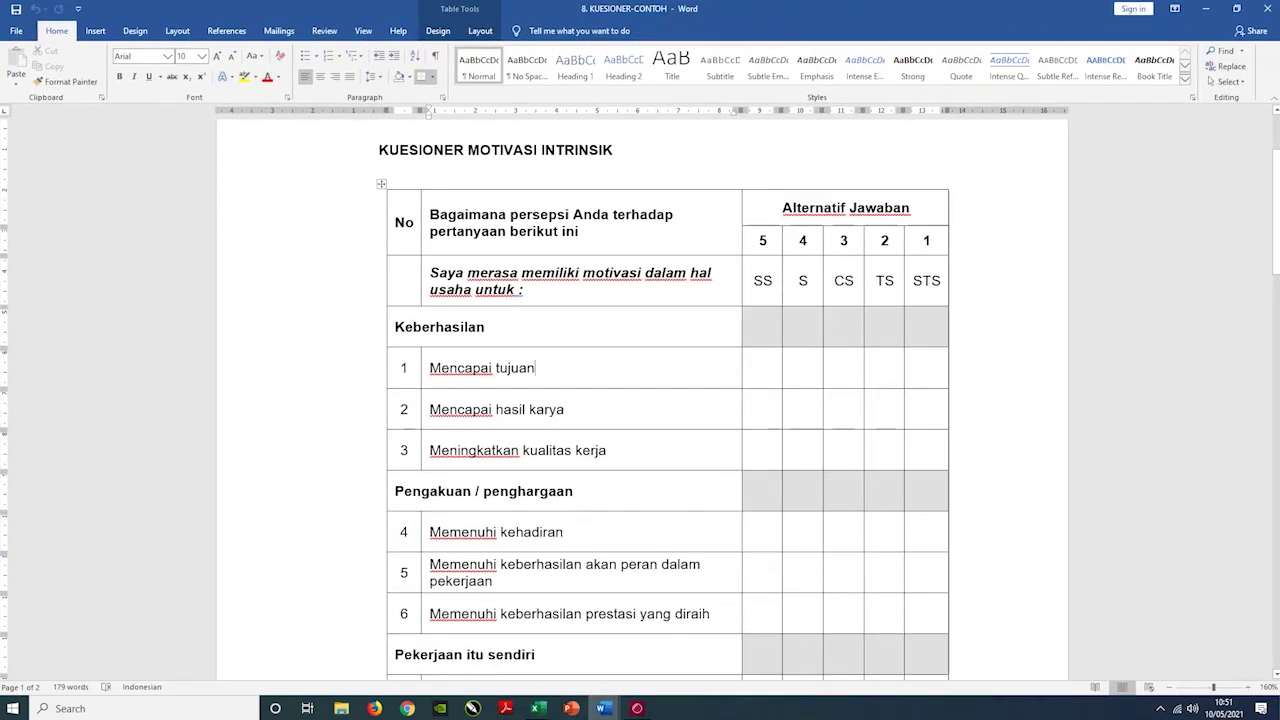
{"action": "left_click", "coordinate": [482, 244]}
{"action": "left_click", "coordinate": [626, 462]}
Return to 7. OPVAR-CONTOH and compare Kuesioner numbers 1 to 3 with the Keberhasilan indicators.
{"action": "key", "text": "alt+Tab"}
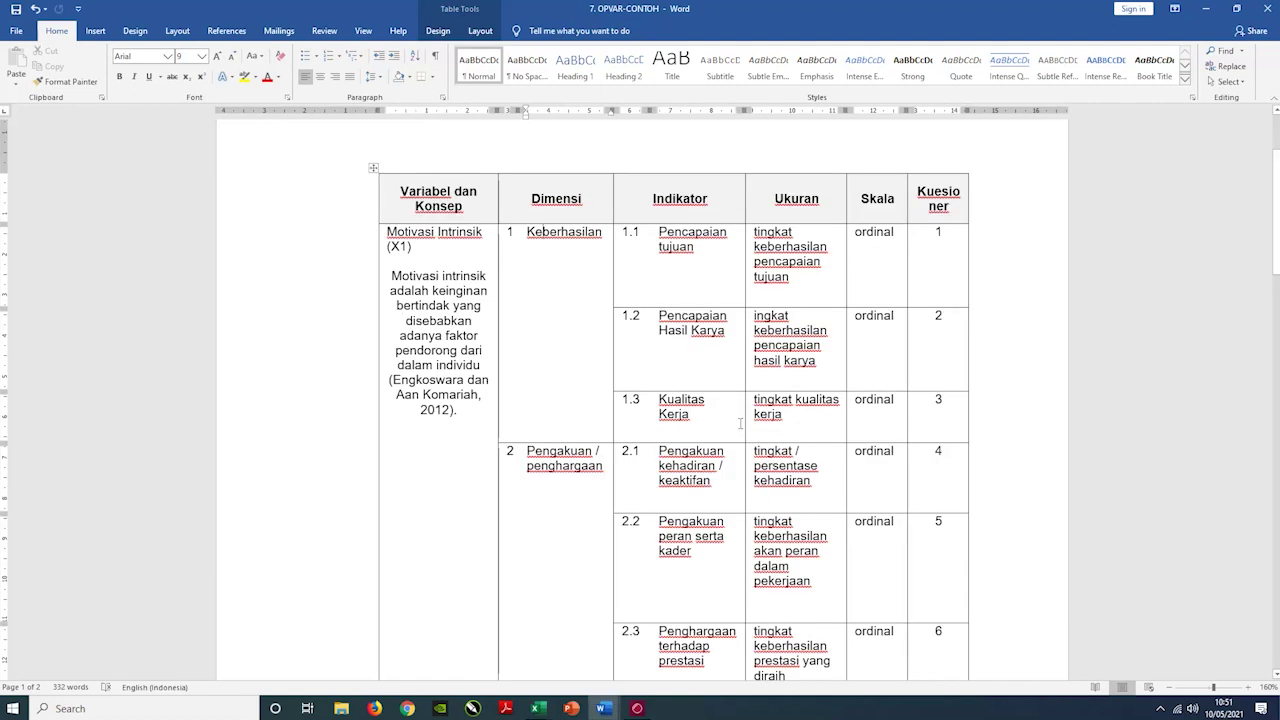
{"action": "left_click", "coordinate": [940, 231]}
{"action": "left_click", "coordinate": [948, 312]}
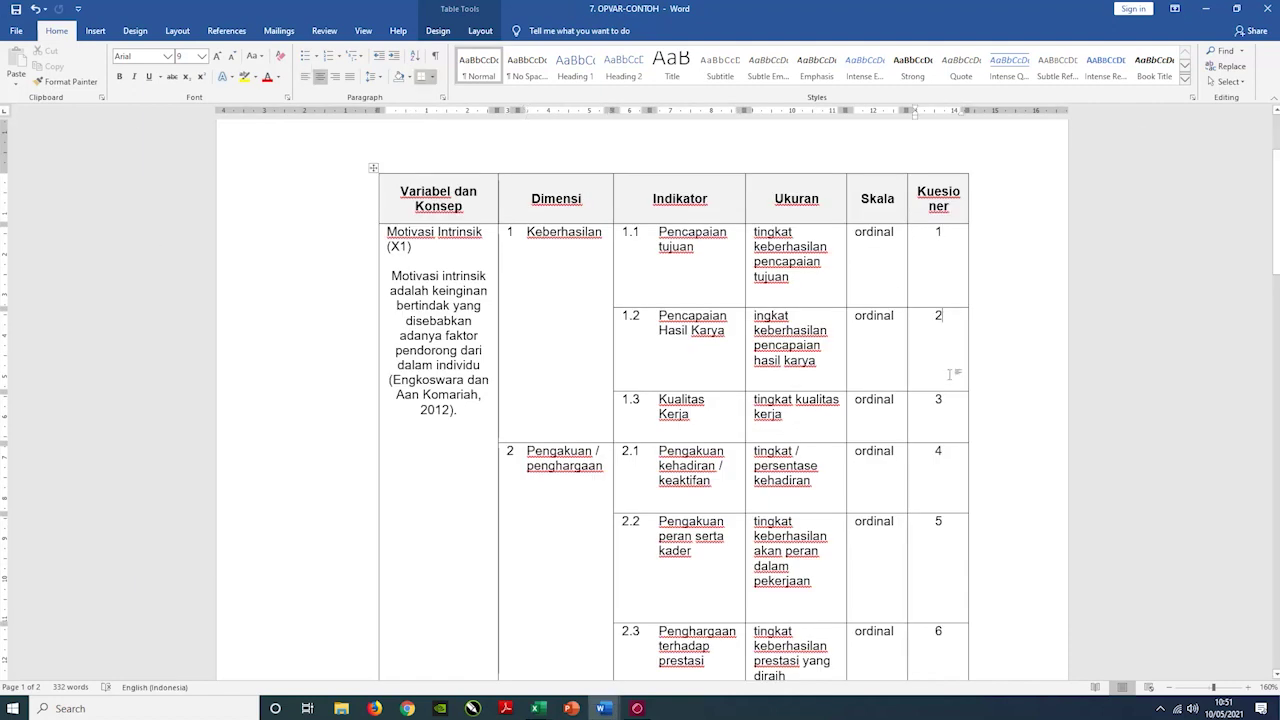
{"action": "left_click", "coordinate": [950, 407]}
{"action": "left_click", "coordinate": [728, 331]}
{"action": "key", "text": "alt+Tab"}
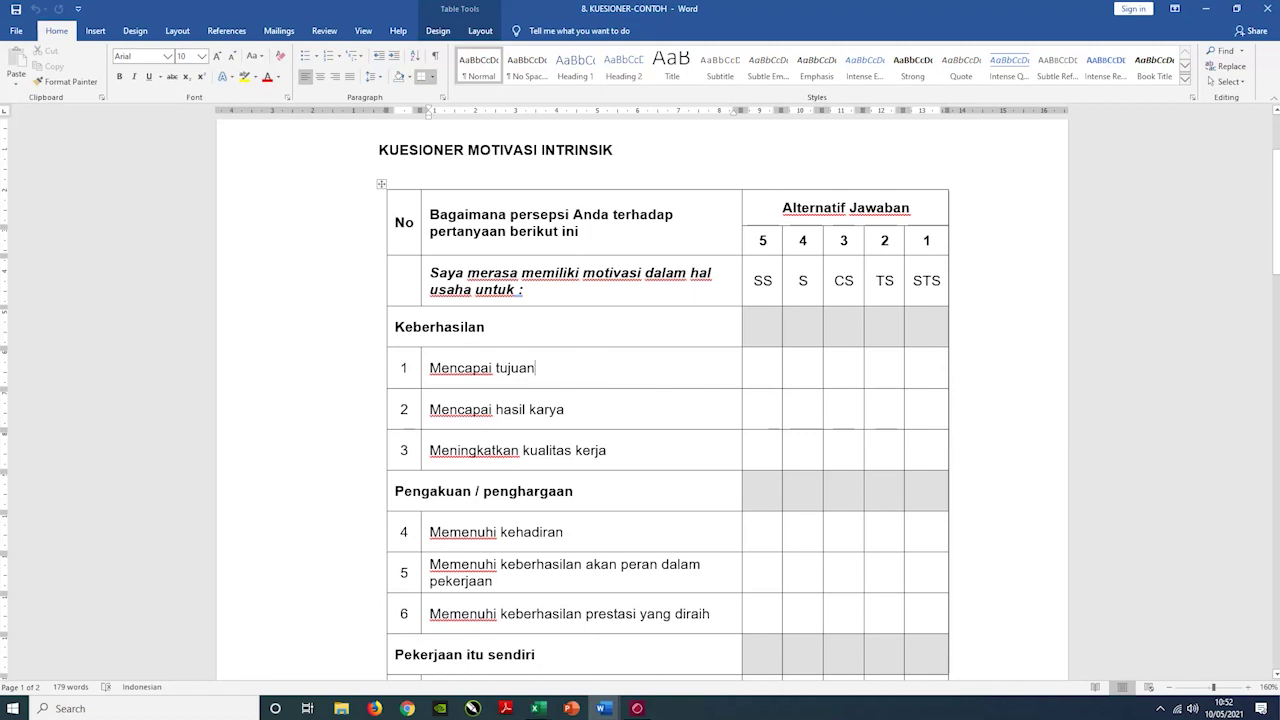
Examine the questionnaire's introductory statement, the Keberhasilan items and the Alternatif Jawaban heading in 8. KUESIONER-CONTOH.
{"action": "left_click_drag", "start_coordinate": [524, 289], "coordinate": [430, 272]}
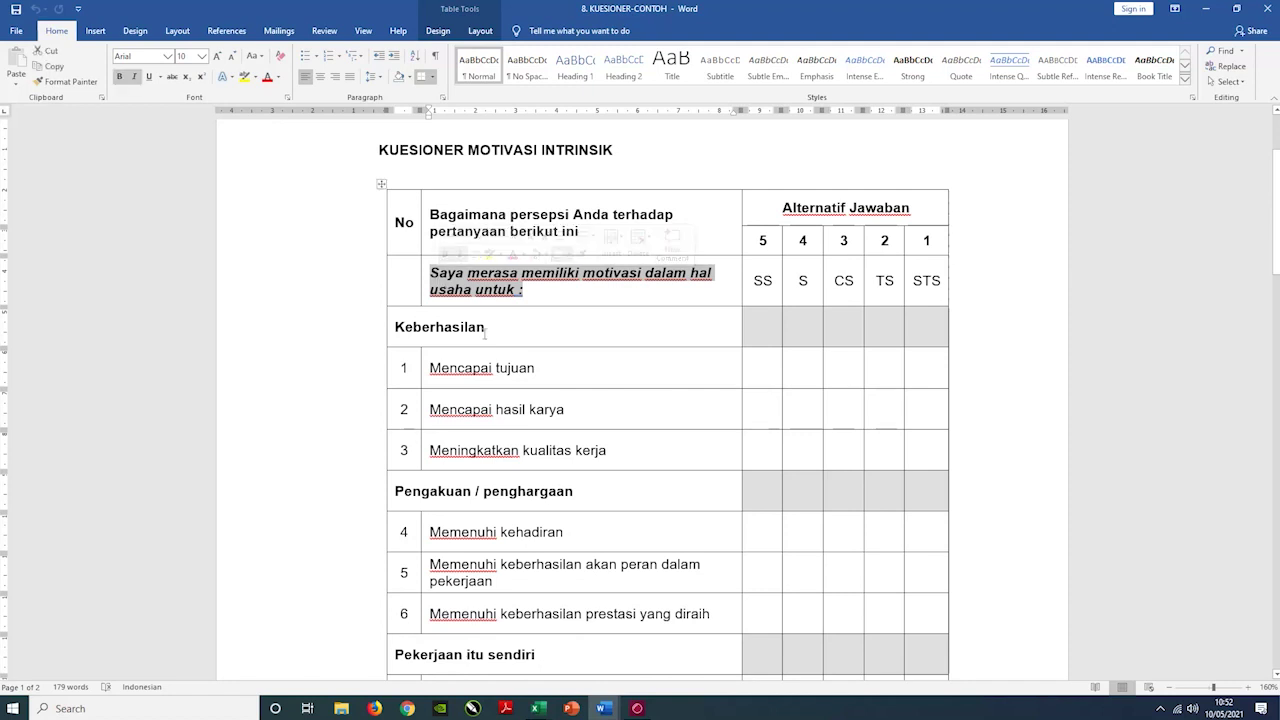
{"action": "left_click", "coordinate": [550, 367]}
{"action": "left_click", "coordinate": [589, 412]}
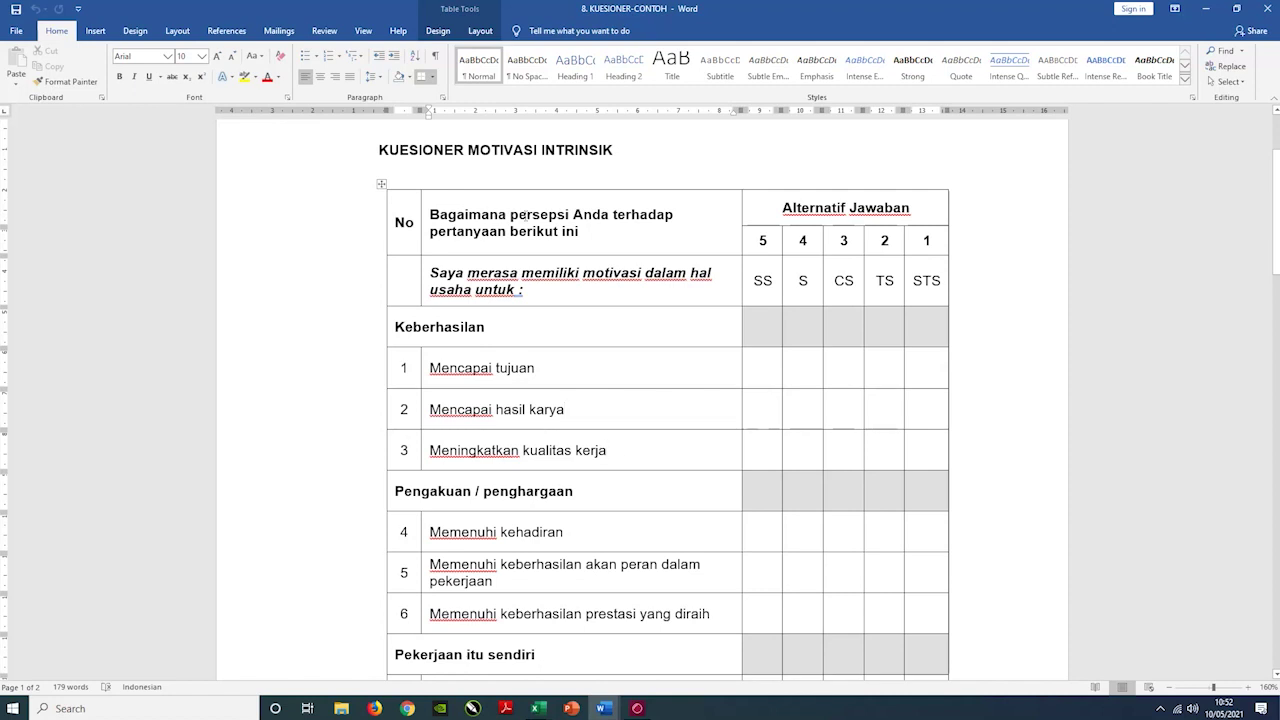
{"action": "mouse_move", "coordinate": [371, 381]}
{"action": "left_click", "coordinate": [766, 364]}
{"action": "left_click_drag", "start_coordinate": [781, 207], "coordinate": [898, 207]}
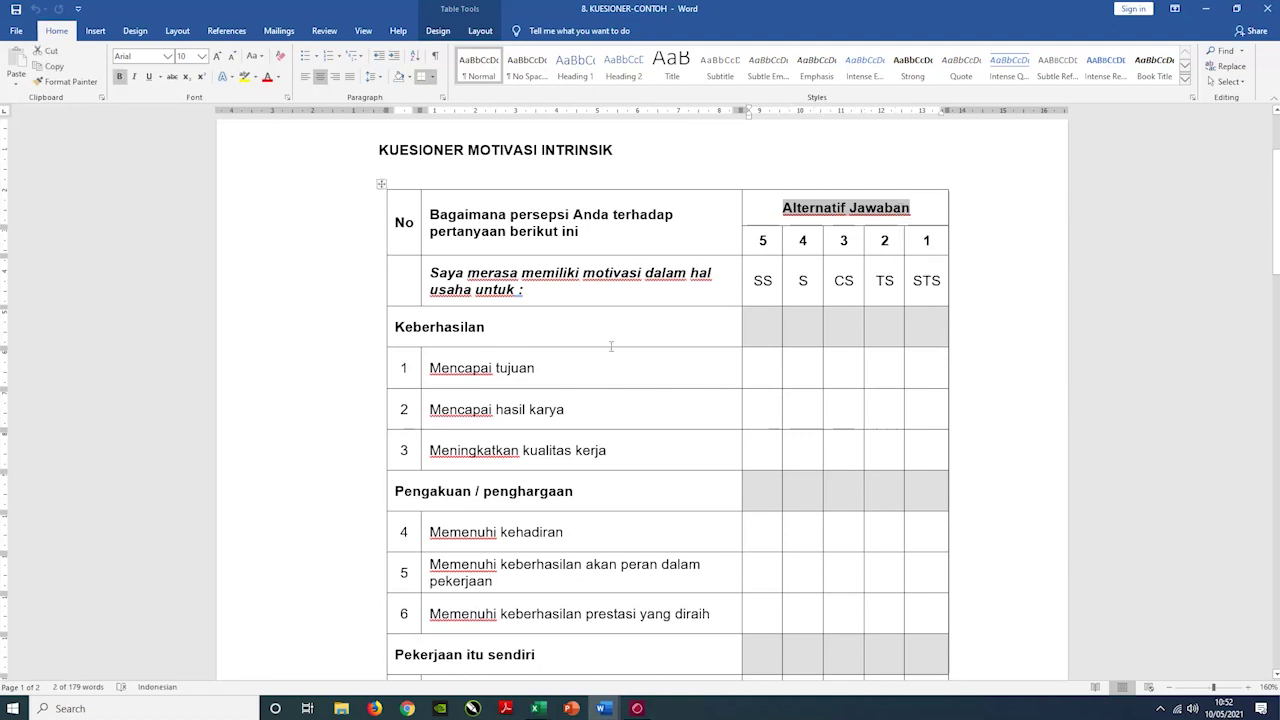
{"action": "left_click", "coordinate": [566, 373]}
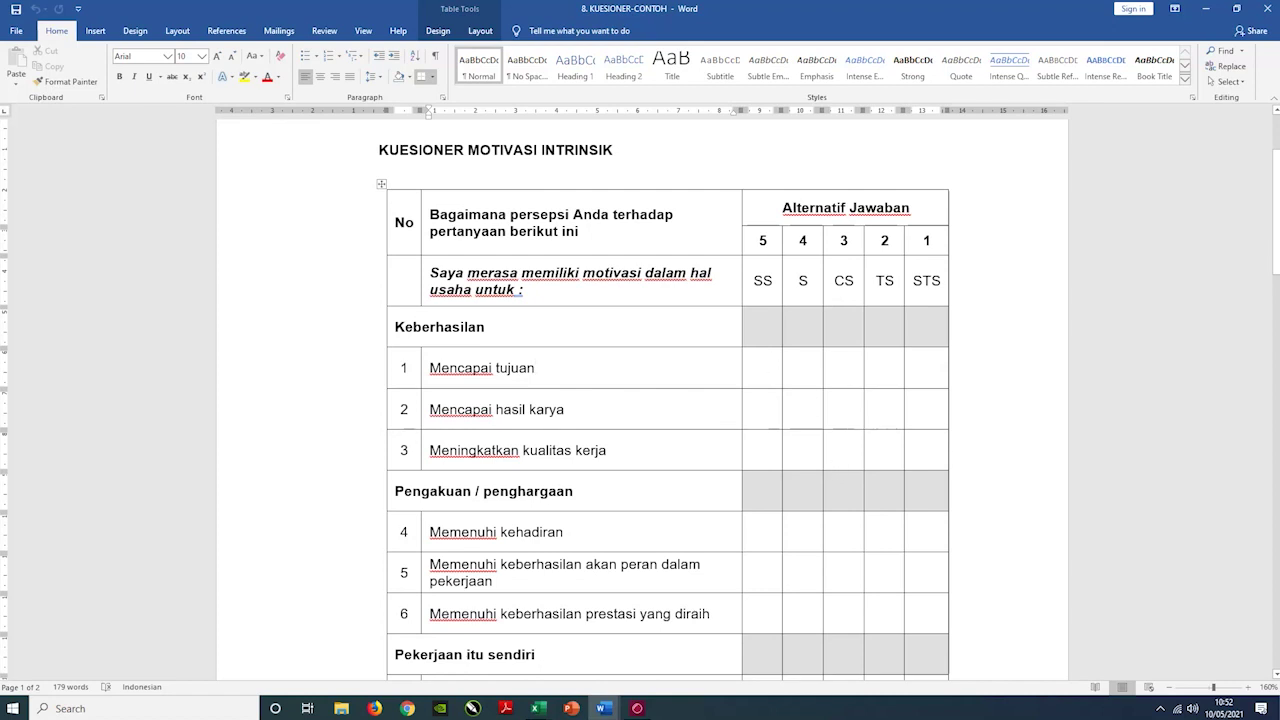
Compare the Skala entry in 7. OPVAR-CONTOH with the questionnaire's answer scores from 5 down to 1.
{"action": "key", "text": "alt+Tab"}
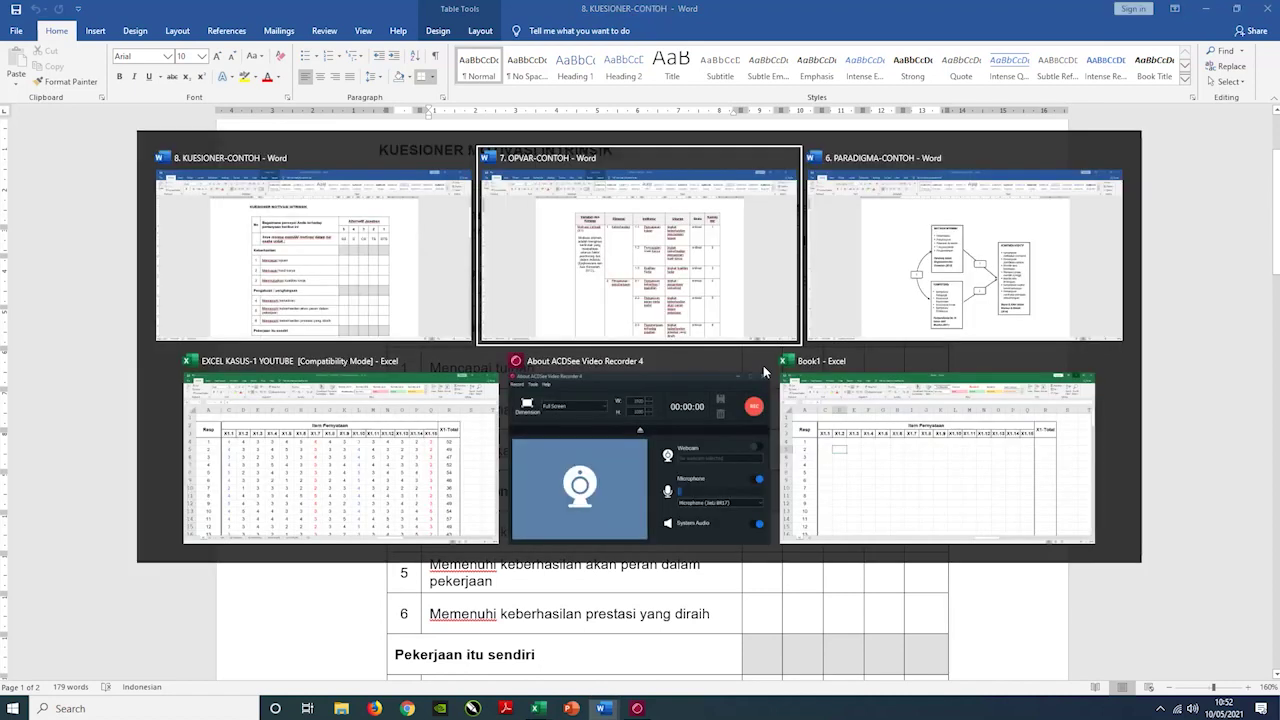
{"action": "left_click", "coordinate": [894, 231]}
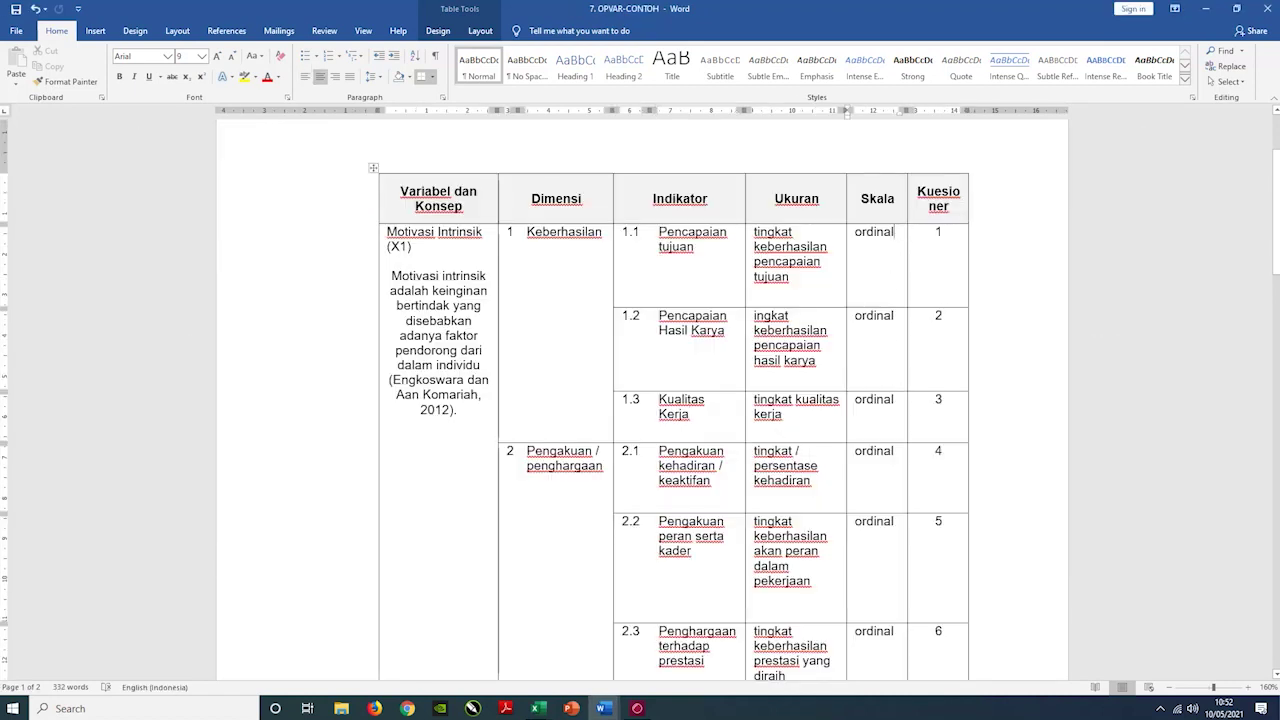
{"action": "key", "text": "alt+Tab"}
{"action": "left_click", "coordinate": [768, 241]}
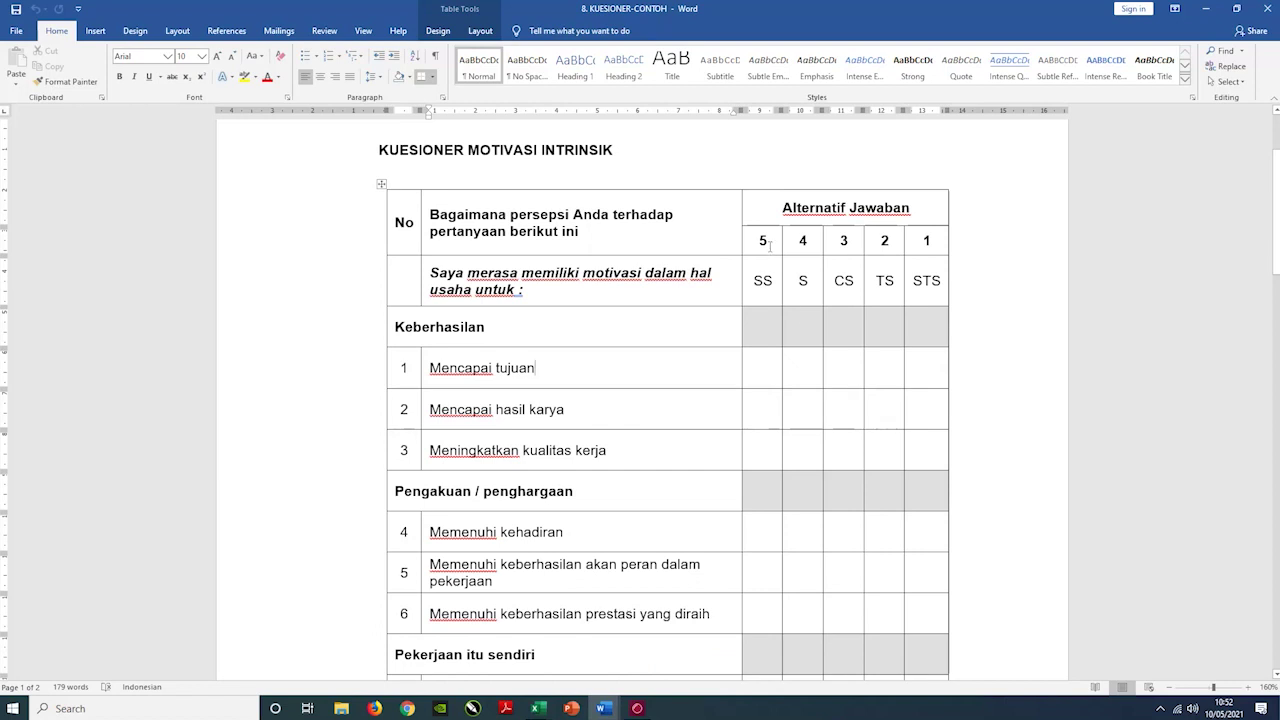
{"action": "left_click", "coordinate": [803, 241]}
{"action": "left_click", "coordinate": [844, 241]}
{"action": "left_click", "coordinate": [889, 241]}
{"action": "left_click", "coordinate": [930, 241]}
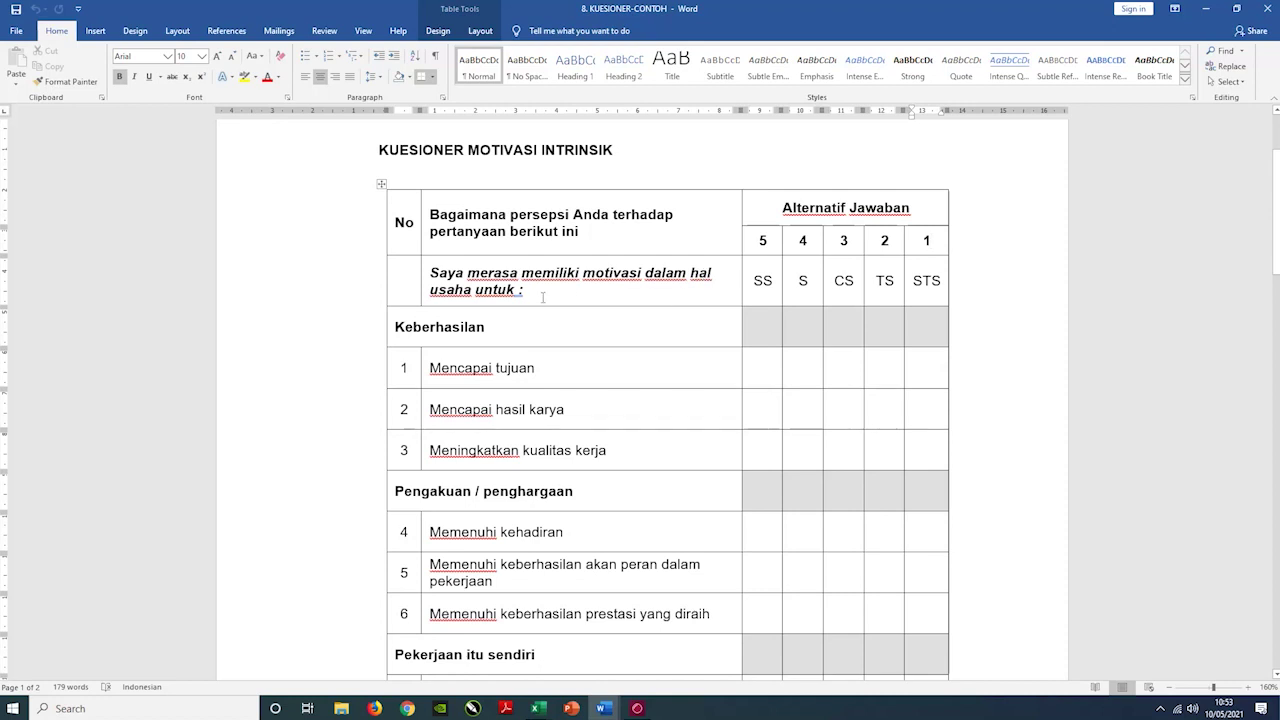
Examine the answer labels SS to STS and the score 4 answer cell of item 1, Mencapai tujuan.
{"action": "left_click", "coordinate": [728, 290]}
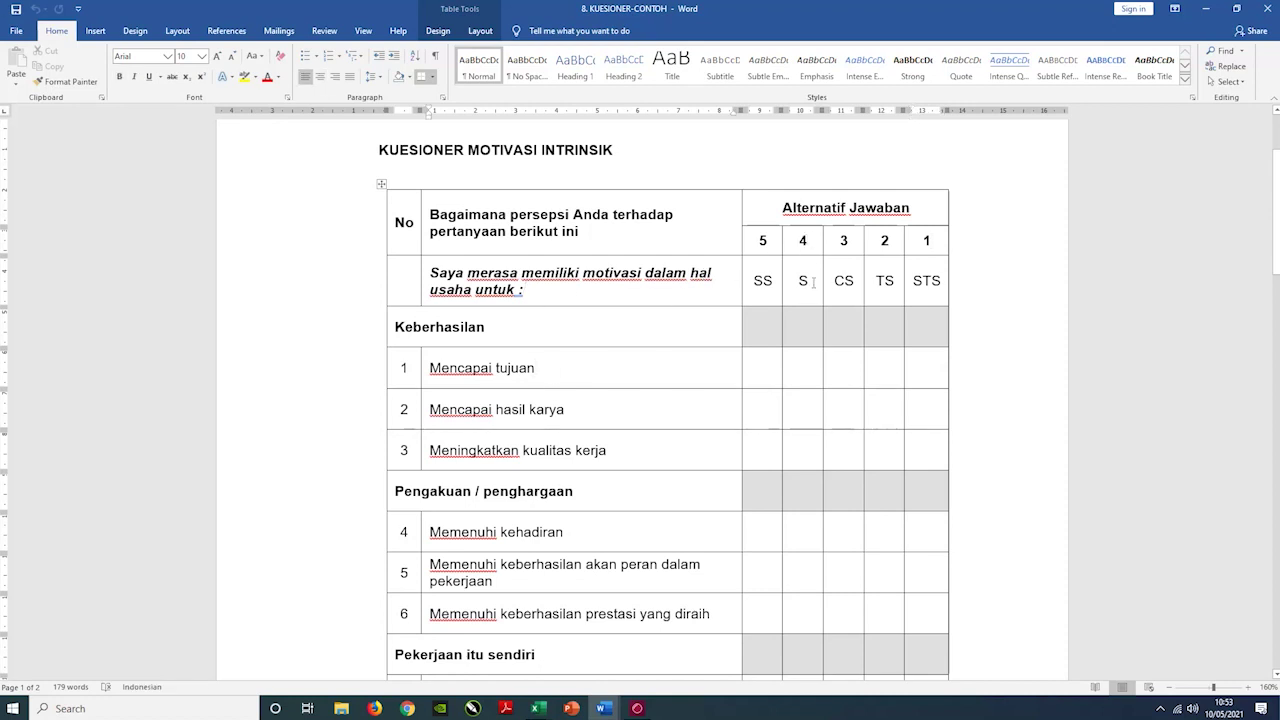
{"action": "left_click", "coordinate": [378, 415]}
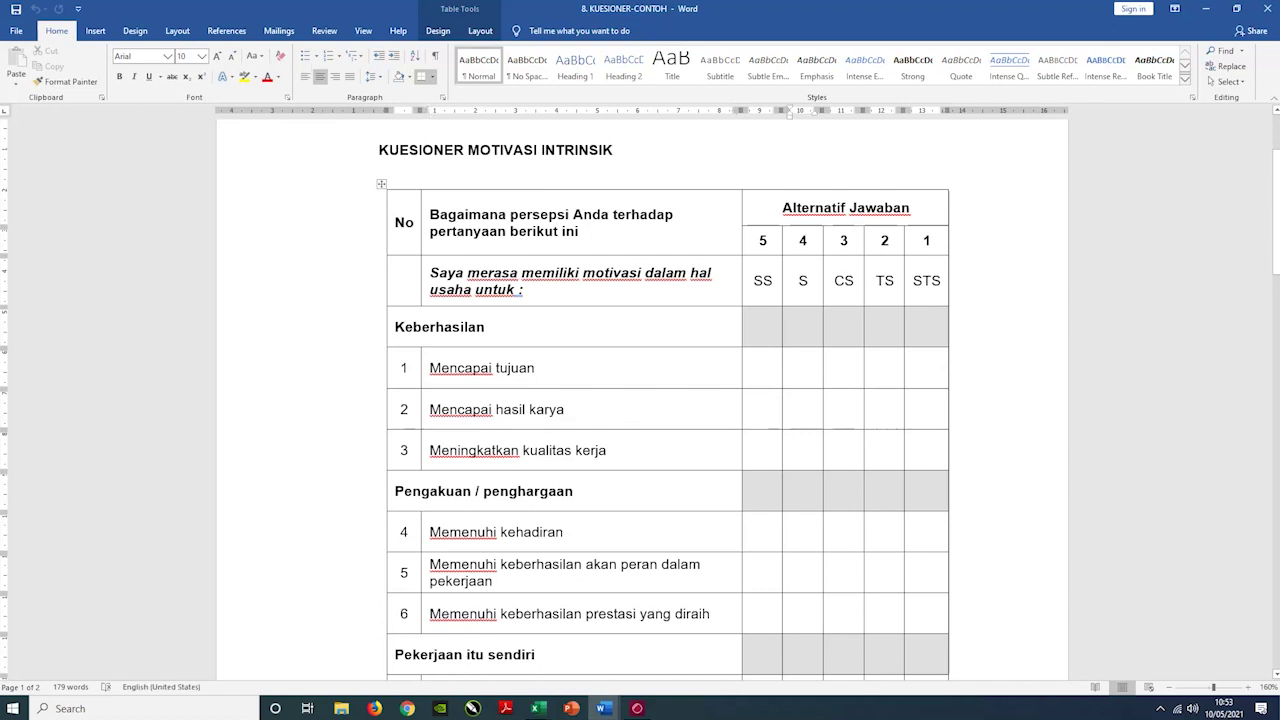
{"action": "left_click", "coordinate": [419, 370]}
{"action": "left_click", "coordinate": [800, 377]}
Switch to the Excel workbook Book1 and enter 4 as respondent 1's score for item X1.1.
{"action": "mouse_move", "coordinate": [538, 712]}
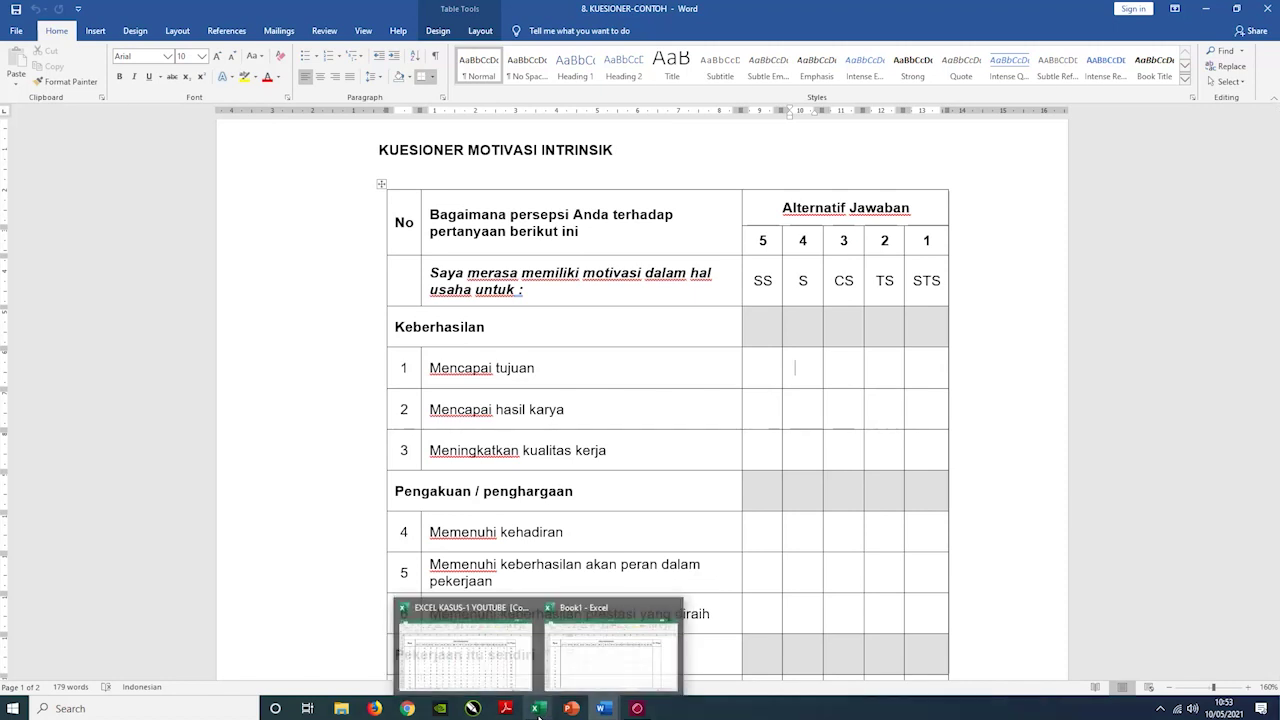
{"action": "mouse_move", "coordinate": [490, 627]}
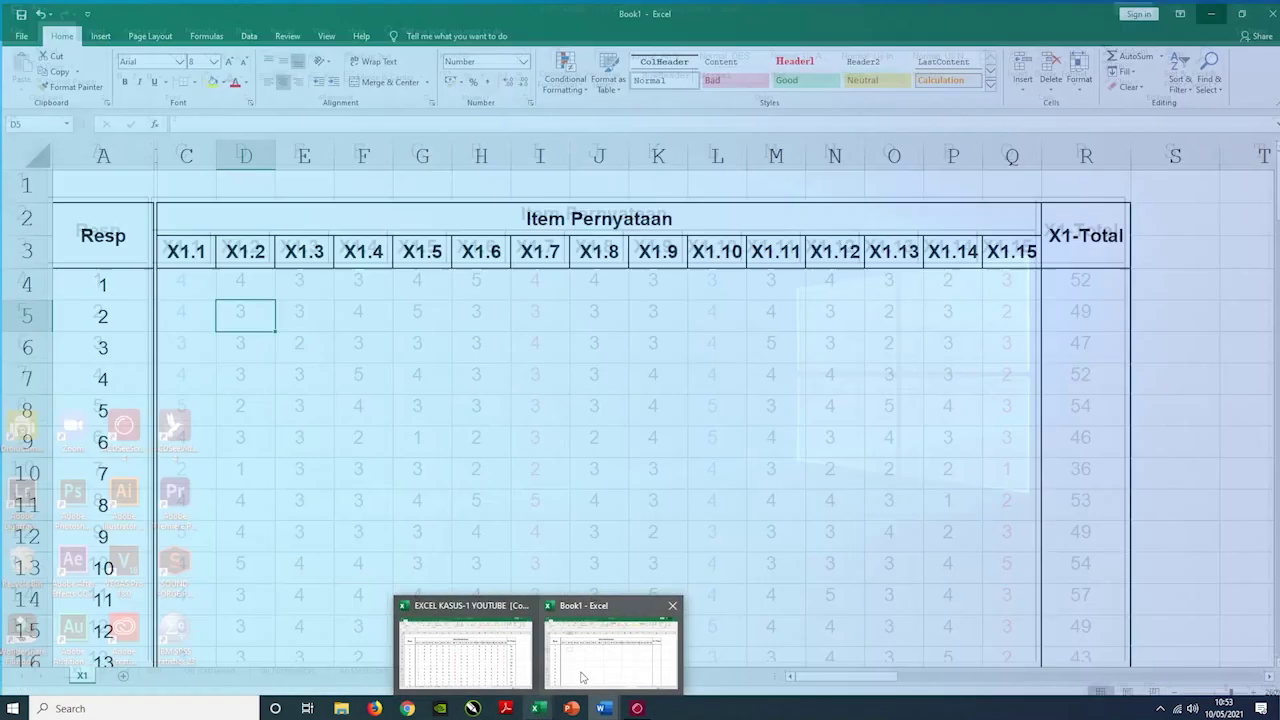
{"action": "left_click", "coordinate": [607, 650]}
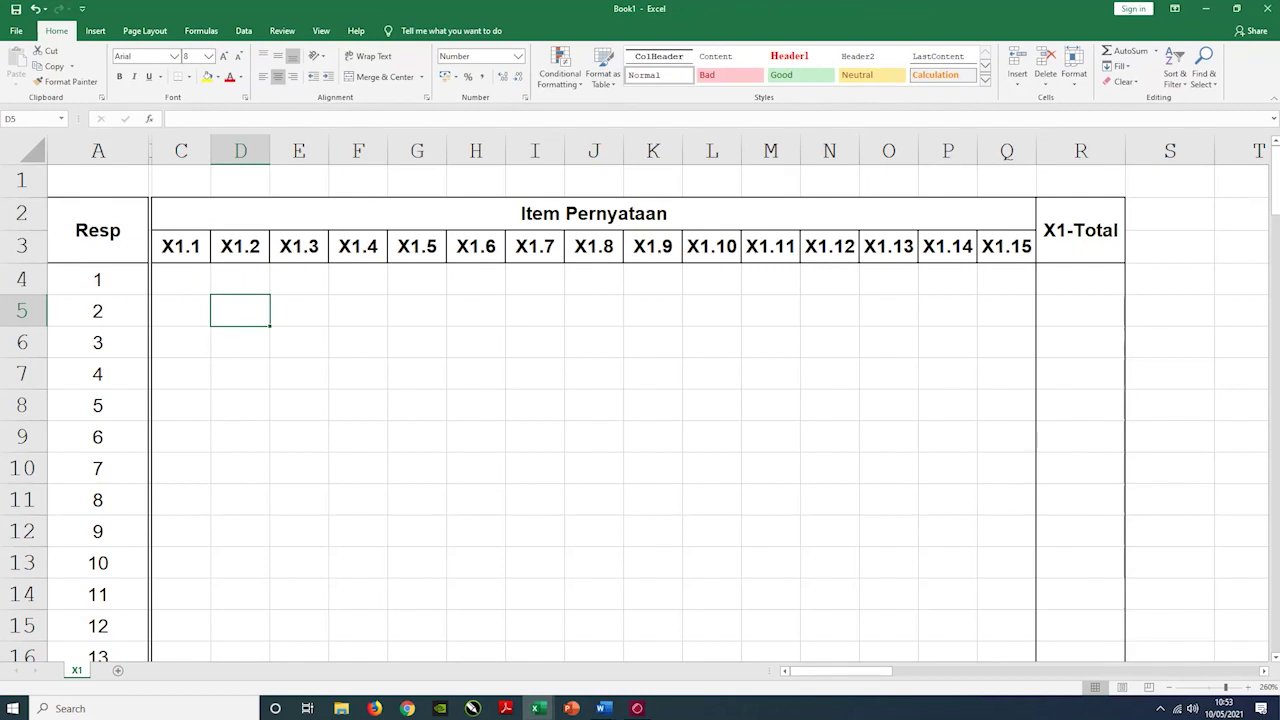
{"action": "left_click", "coordinate": [184, 282]}
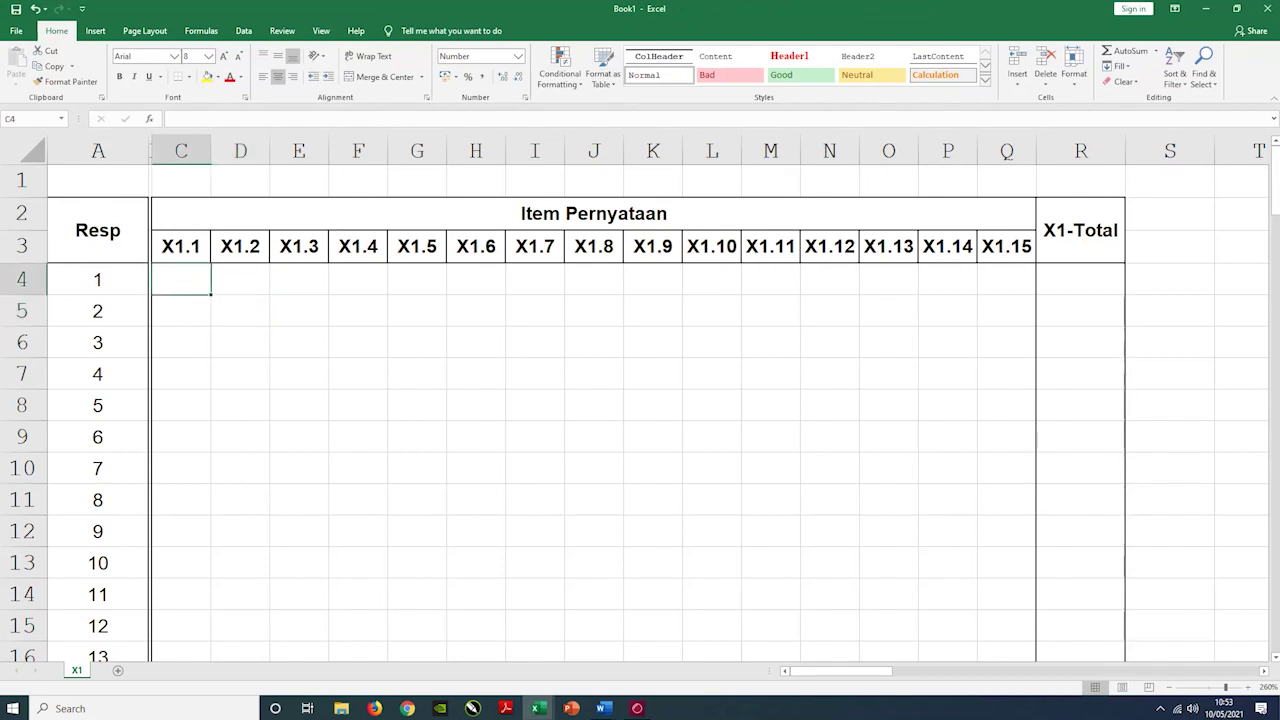
{"action": "type", "text": "4"}
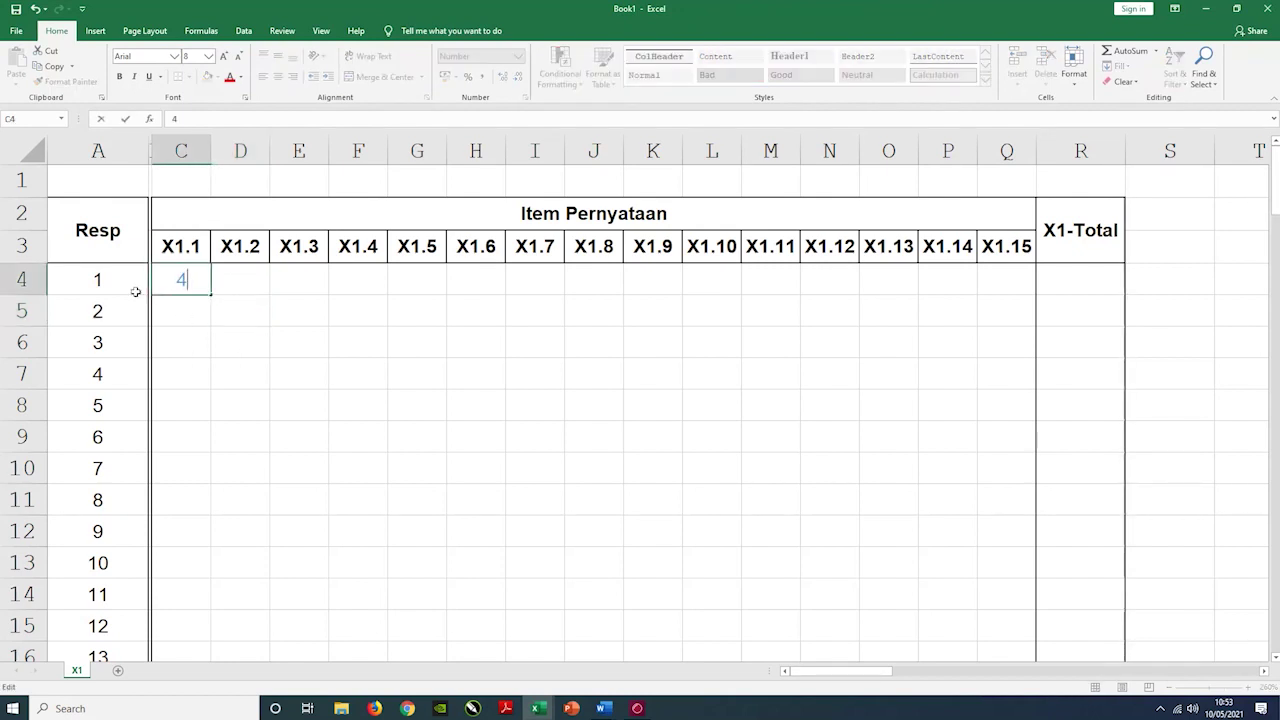
{"action": "left_click", "coordinate": [86, 280]}
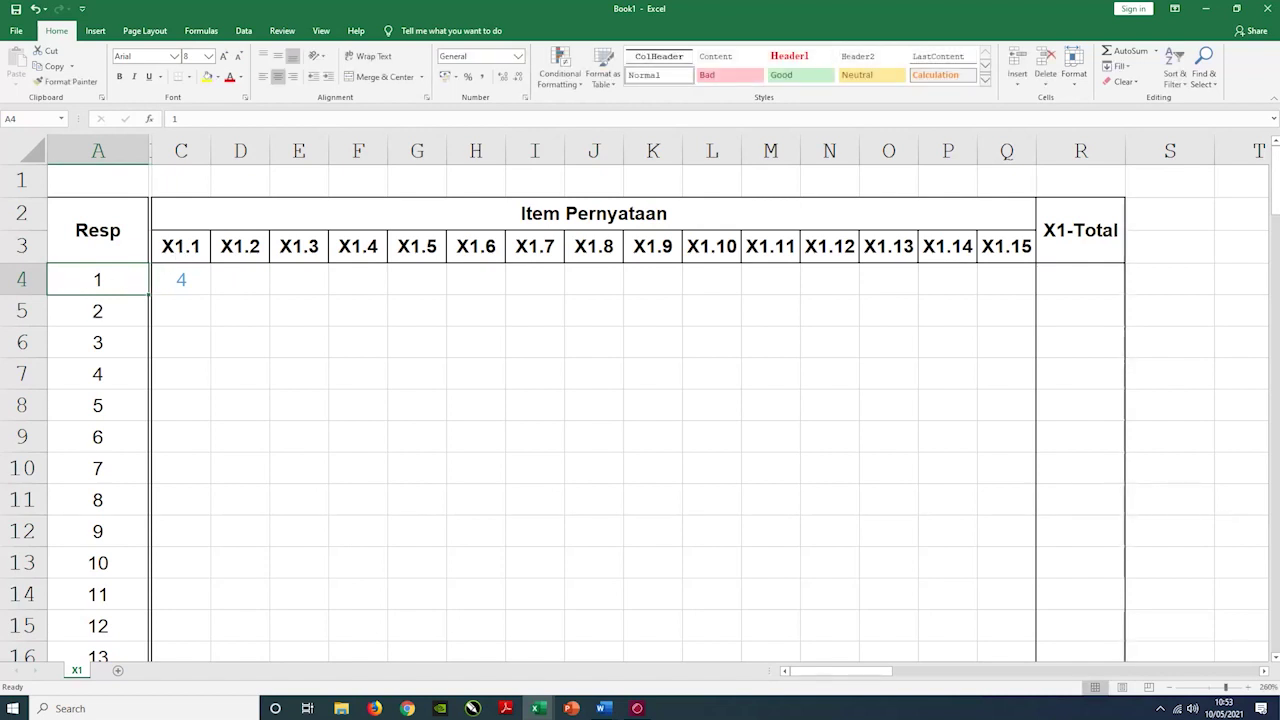
{"action": "left_click", "coordinate": [183, 247]}
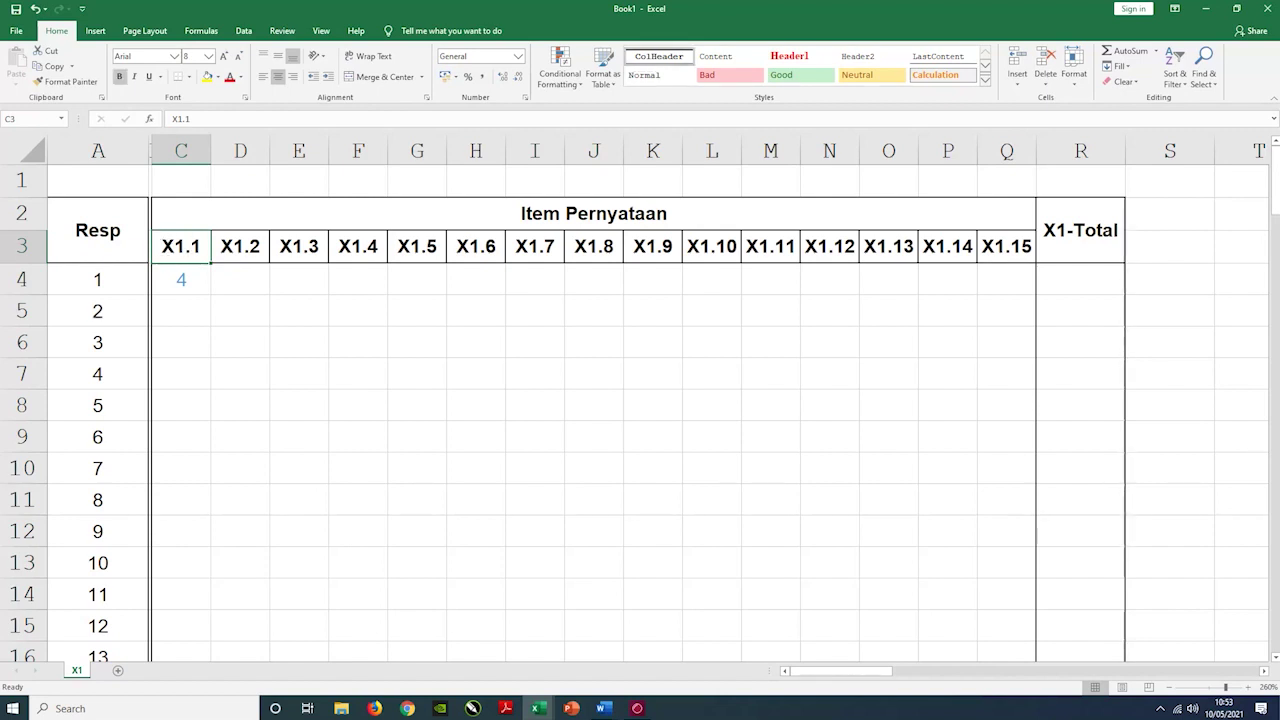
{"action": "key", "text": "Down"}
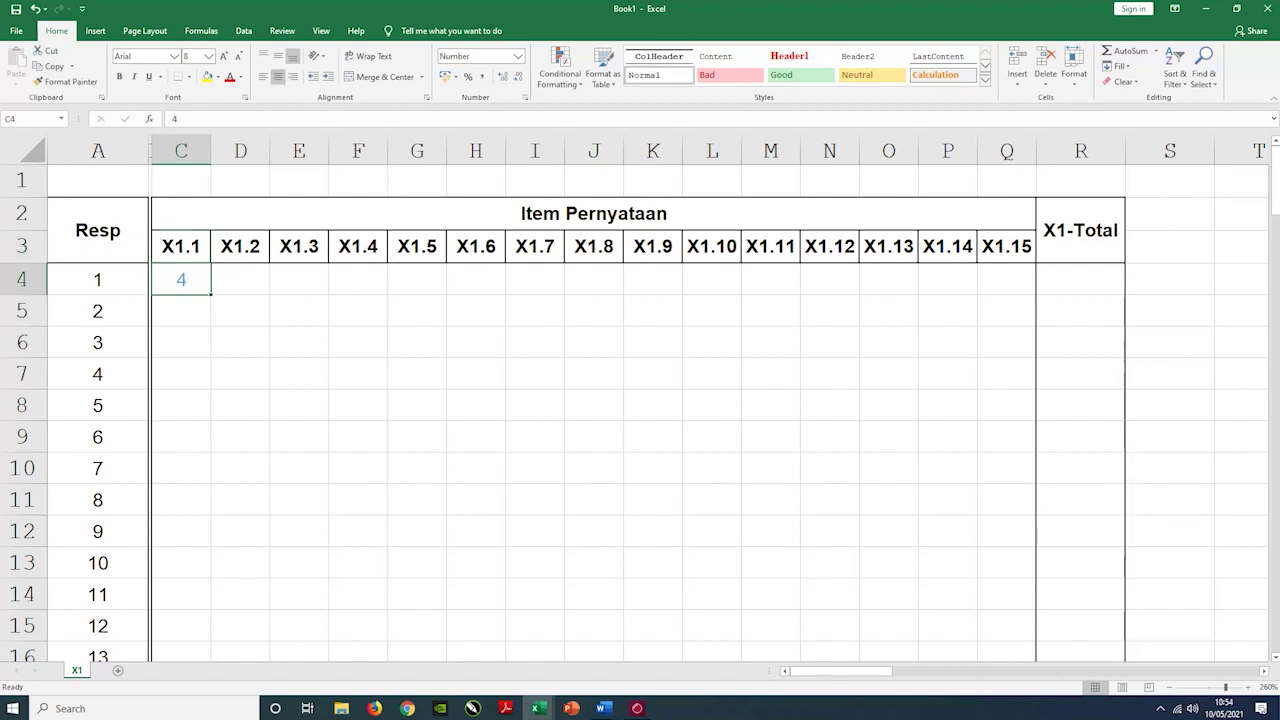
Check the questionnaire in Word, then enter 4 as respondent 1's score for item X1.2 in Book1.
{"action": "key", "text": "alt+Tab"}
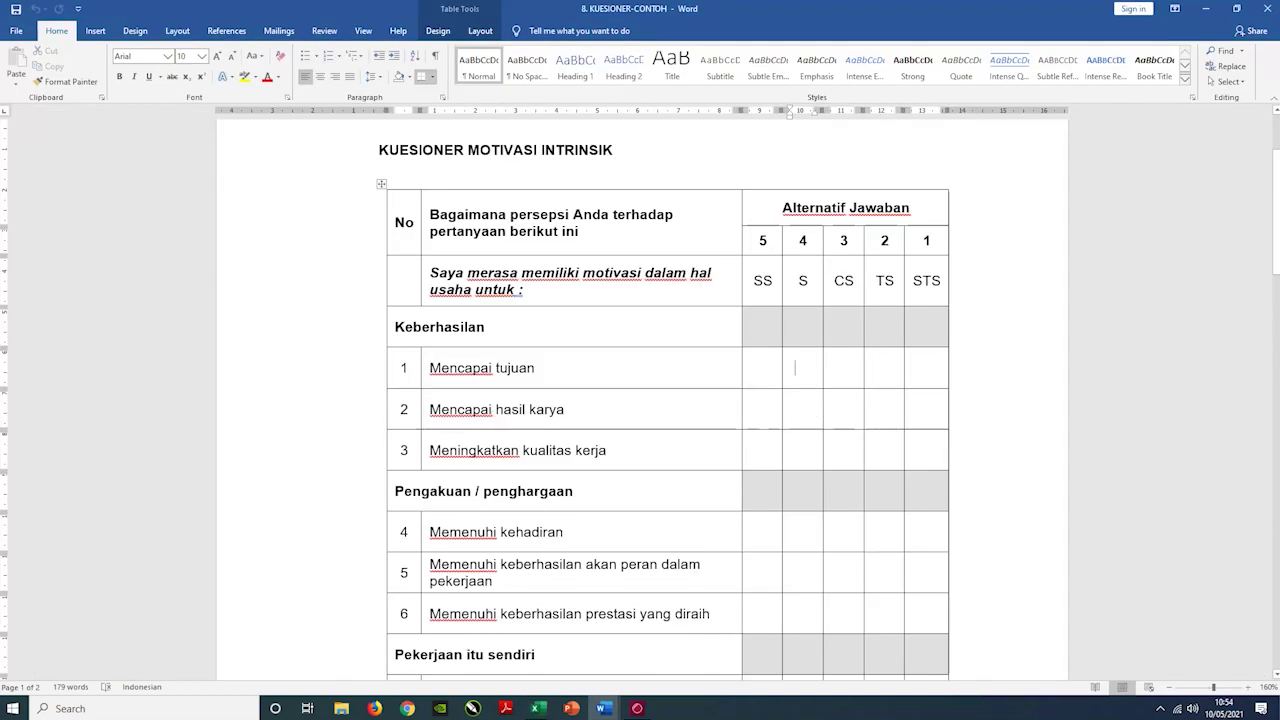
{"action": "key", "text": "alt+Tab"}
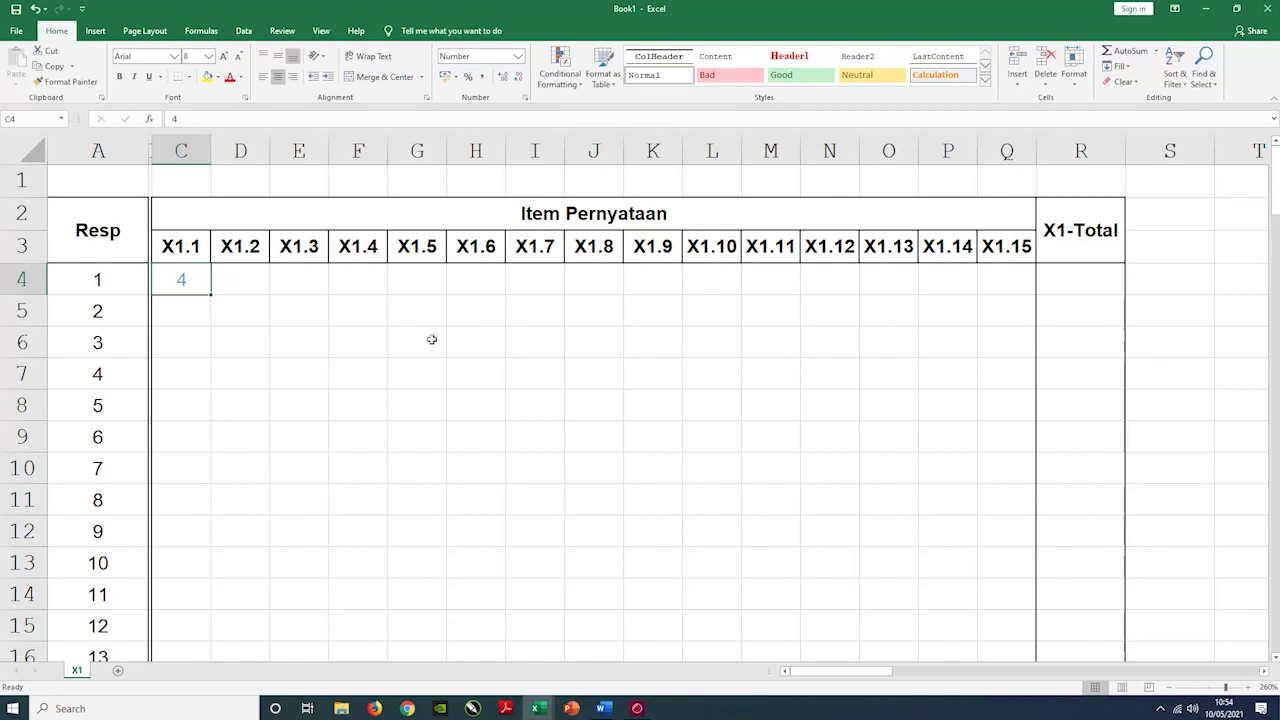
{"action": "left_click", "coordinate": [238, 284]}
{"action": "type", "text": "4"}
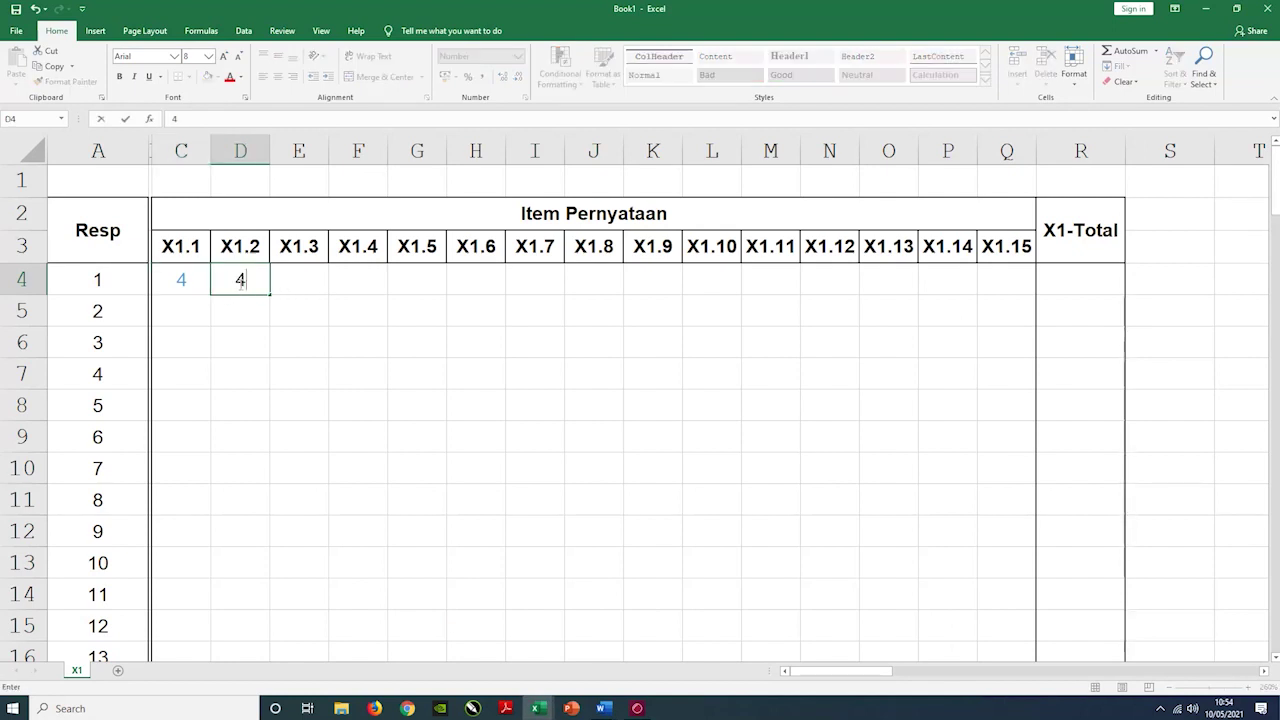
{"action": "left_click", "coordinate": [311, 286]}
Check the questionnaire again, then enter 3 as respondent 1's score for both items X1.3 and X1.4.
{"action": "key", "text": "alt+Tab"}
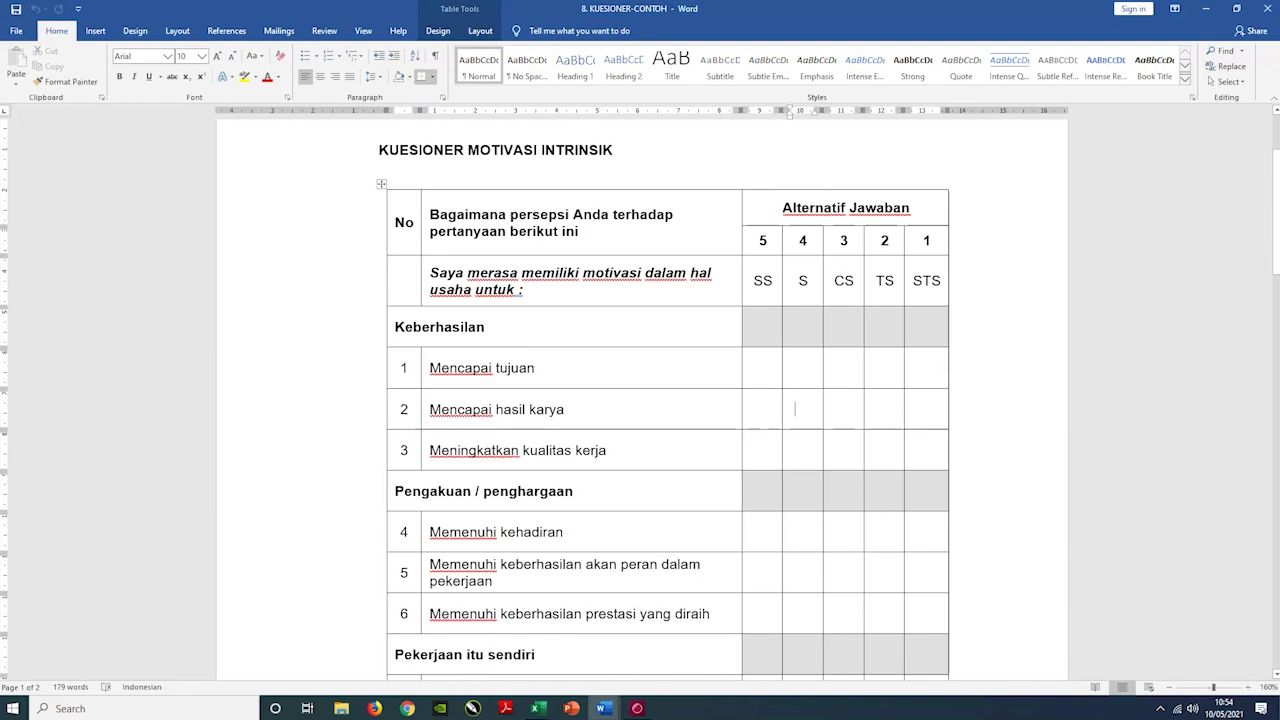
{"action": "key", "text": "alt+Tab"}
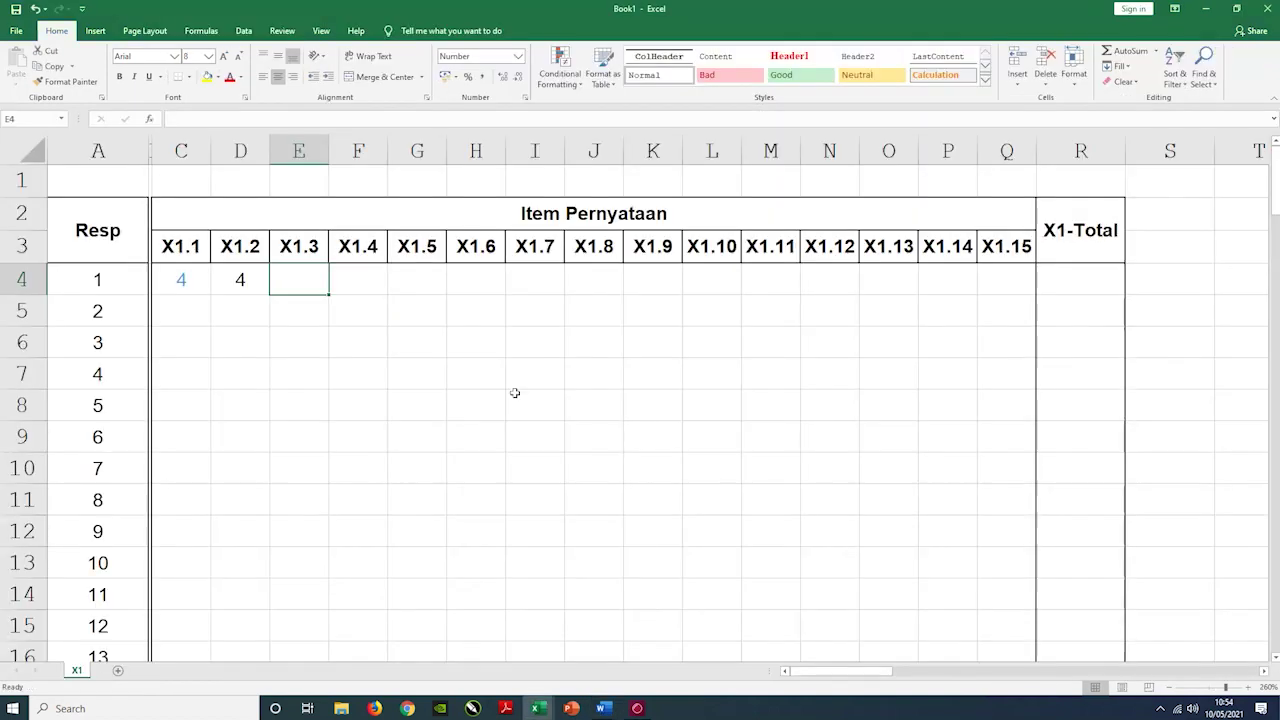
{"action": "type", "text": "3"}
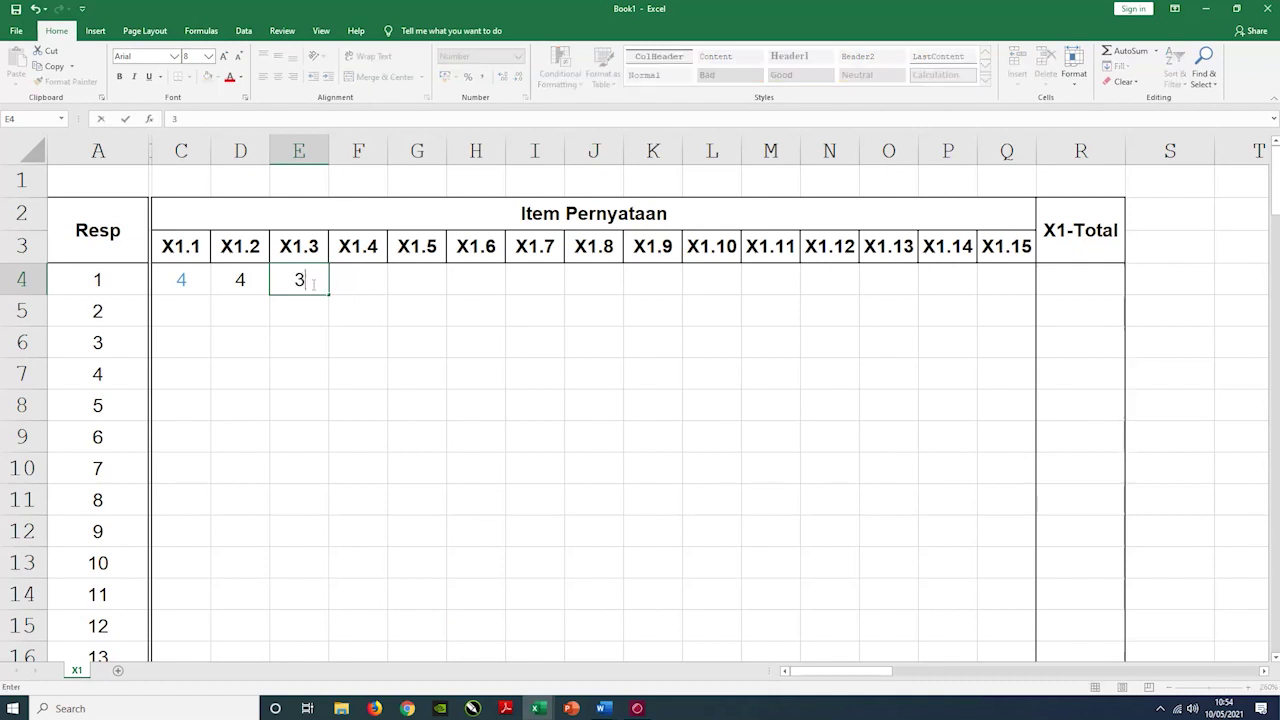
{"action": "key", "text": "Tab"}
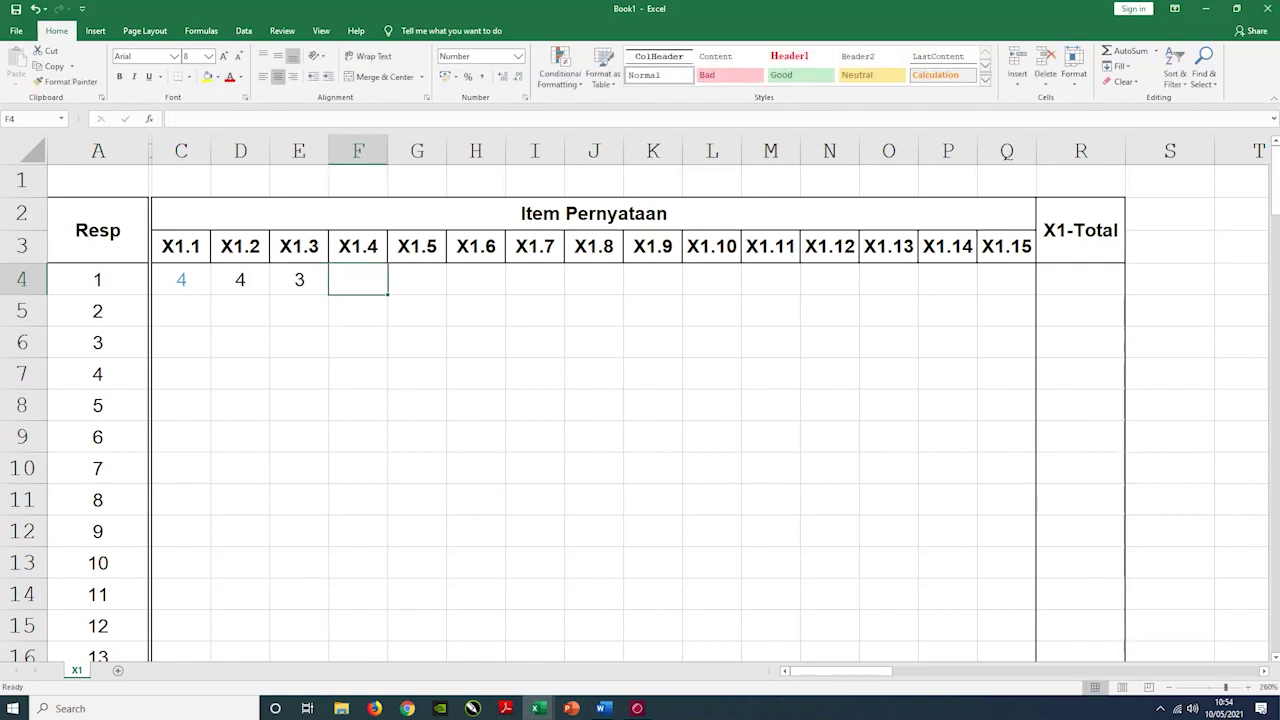
{"action": "type", "text": "3"}
{"action": "left_click", "coordinate": [22, 280]}
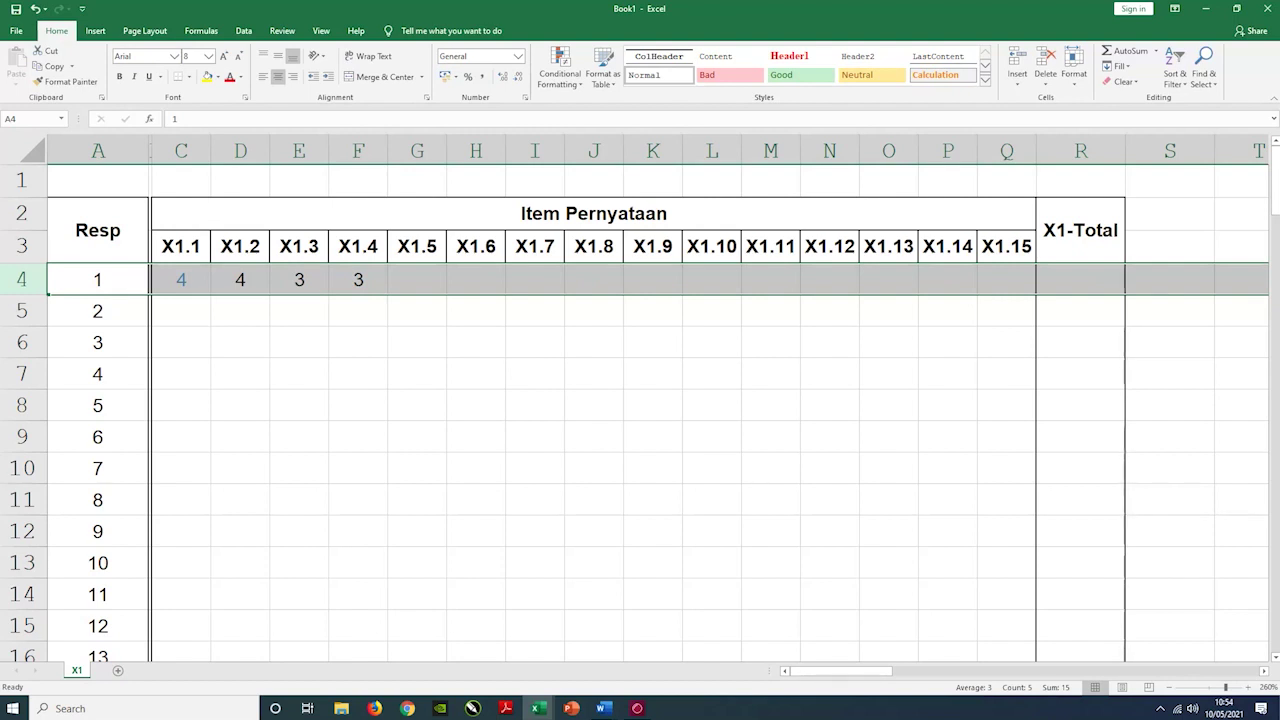
Examine the item headings X1.1 to X1.15 above the respondent scores.
{"action": "left_click", "coordinate": [181, 246]}
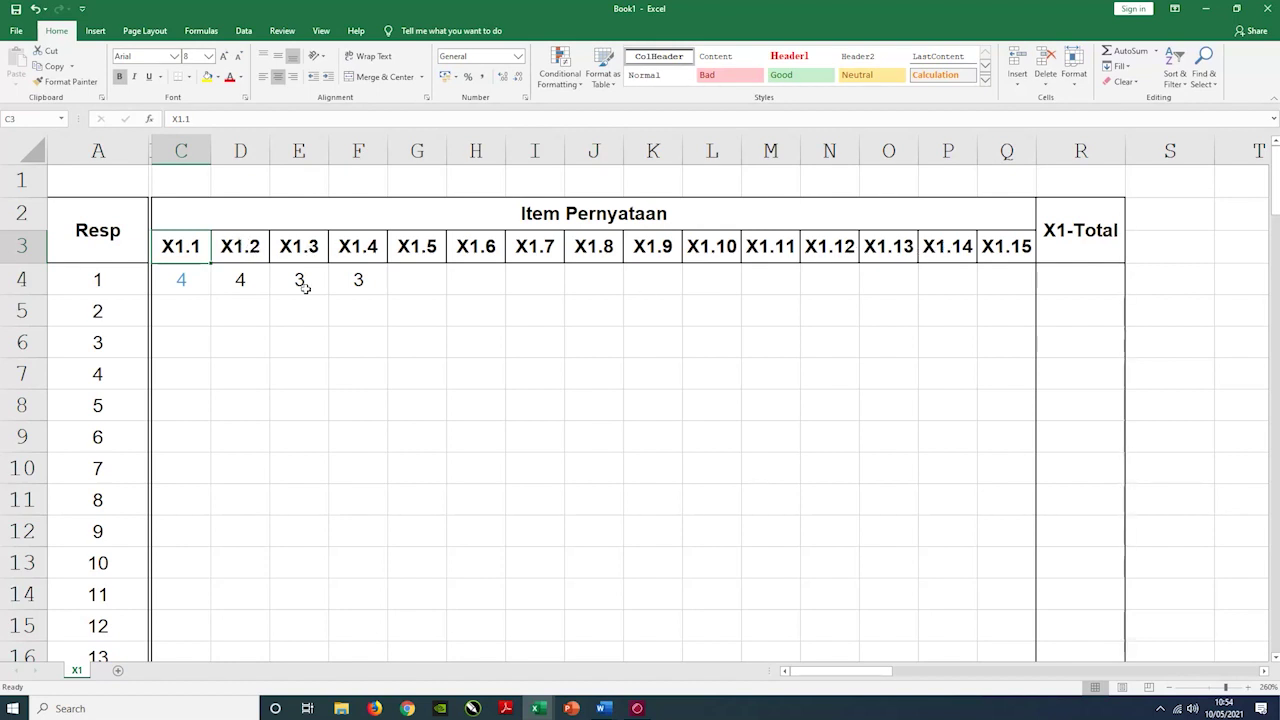
{"action": "left_click", "coordinate": [240, 248]}
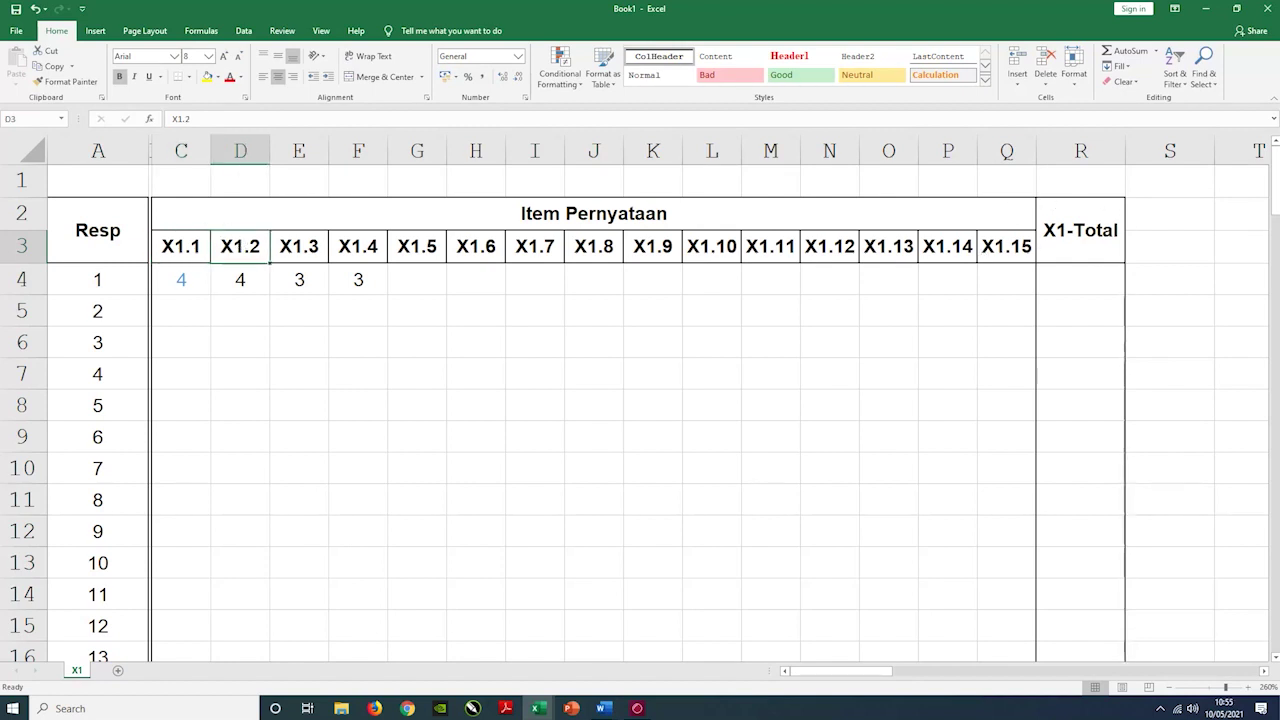
{"action": "left_click", "coordinate": [1010, 246]}
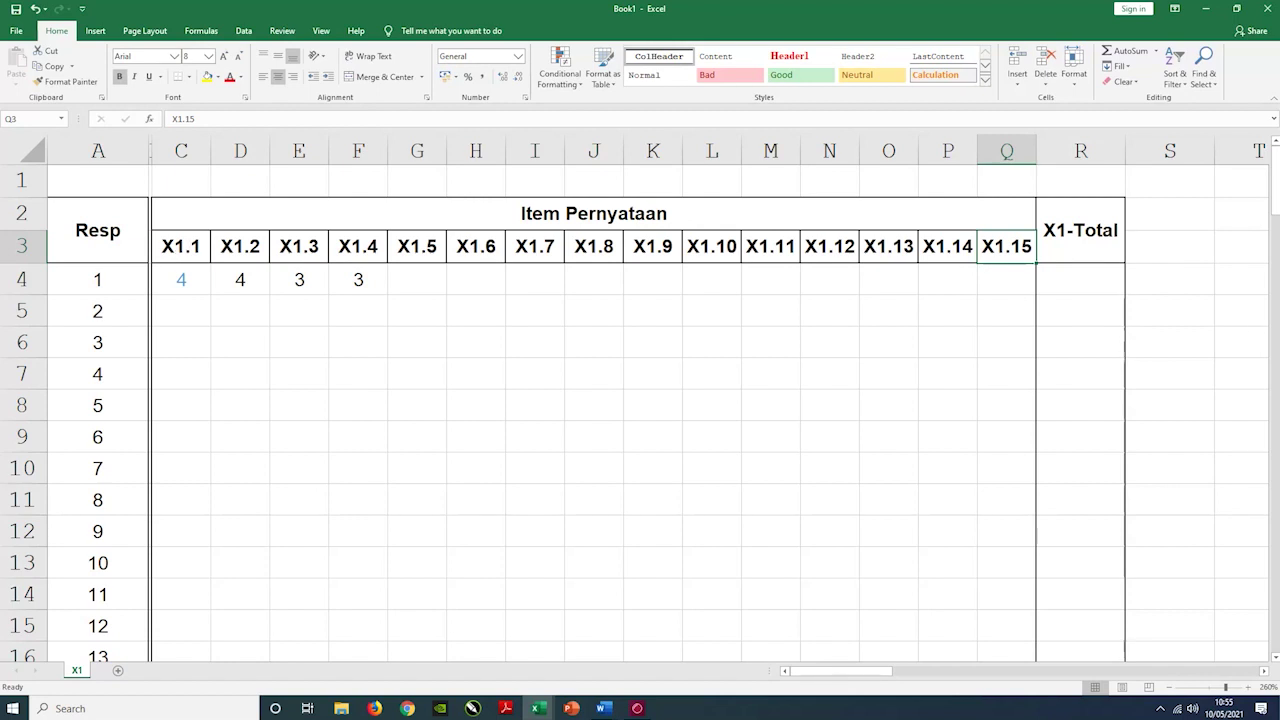
{"action": "left_click", "coordinate": [182, 250]}
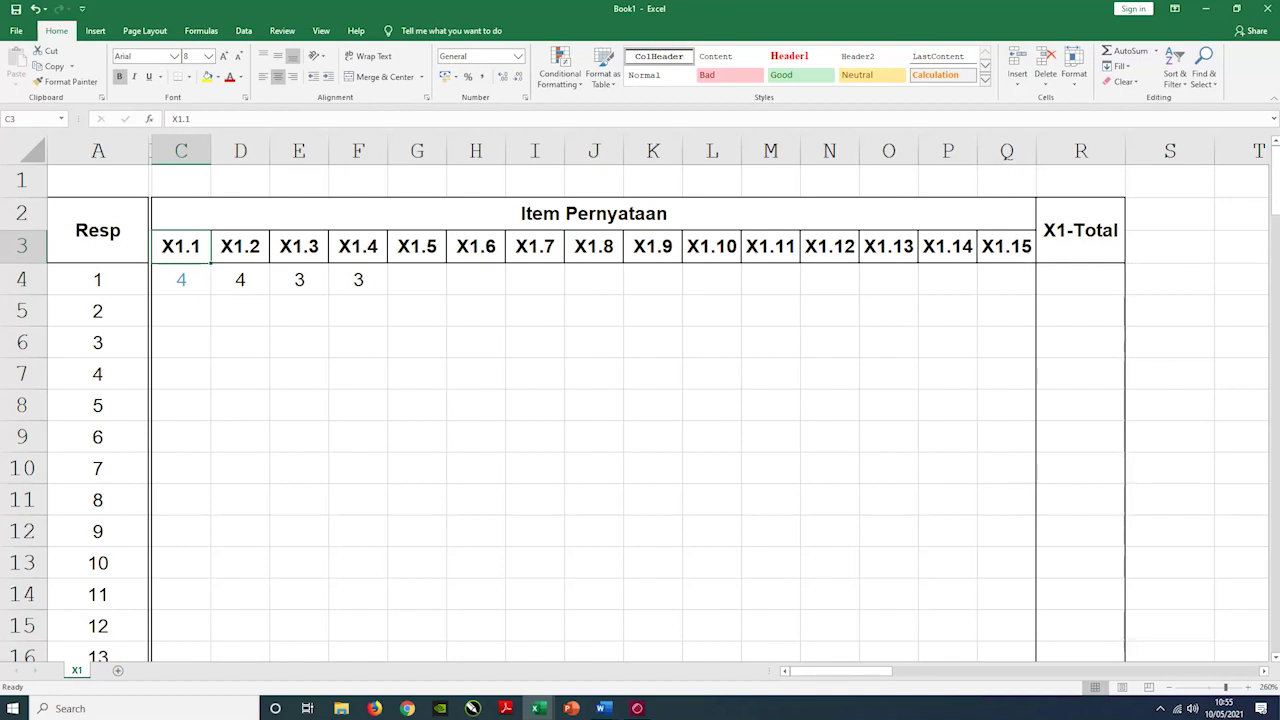
Open the 6. PARADIGMA-CONTOH document in Word and examine the Motivasi Intrinsik, Kompetensi and Komitmen Afektif variable boxes.
{"action": "left_click", "coordinate": [1013, 280]}
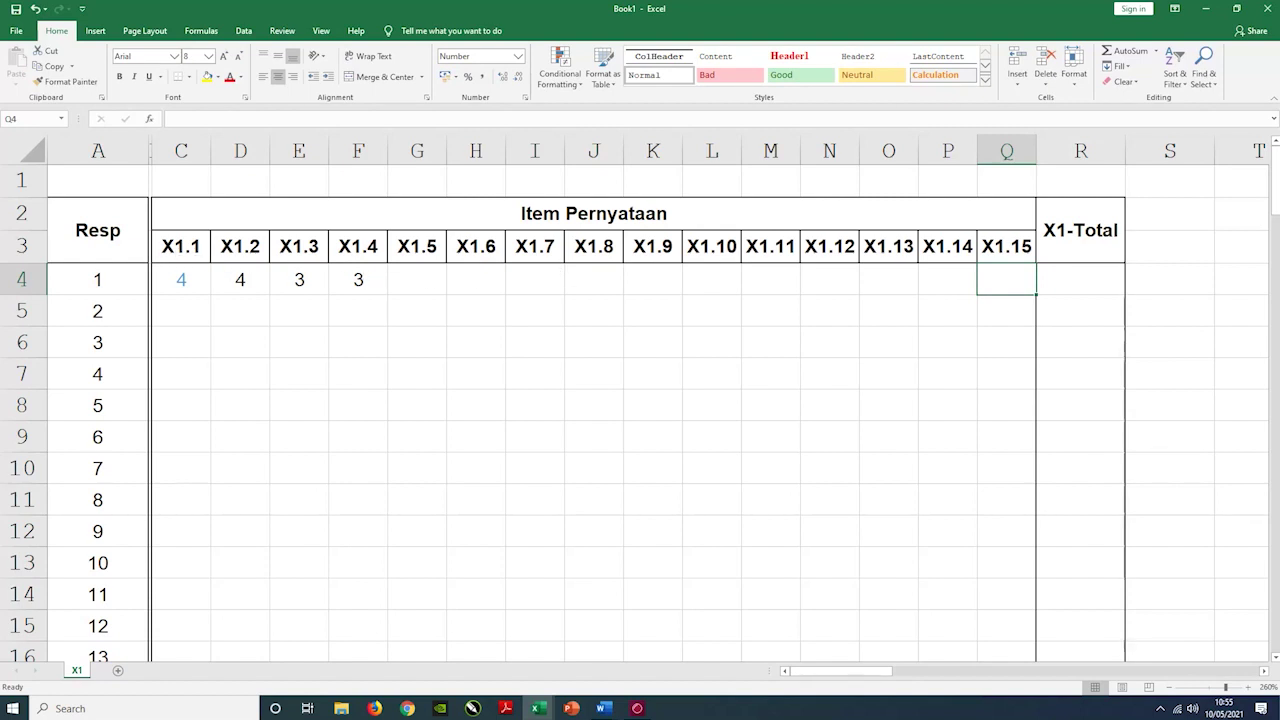
{"action": "left_click", "coordinate": [181, 246]}
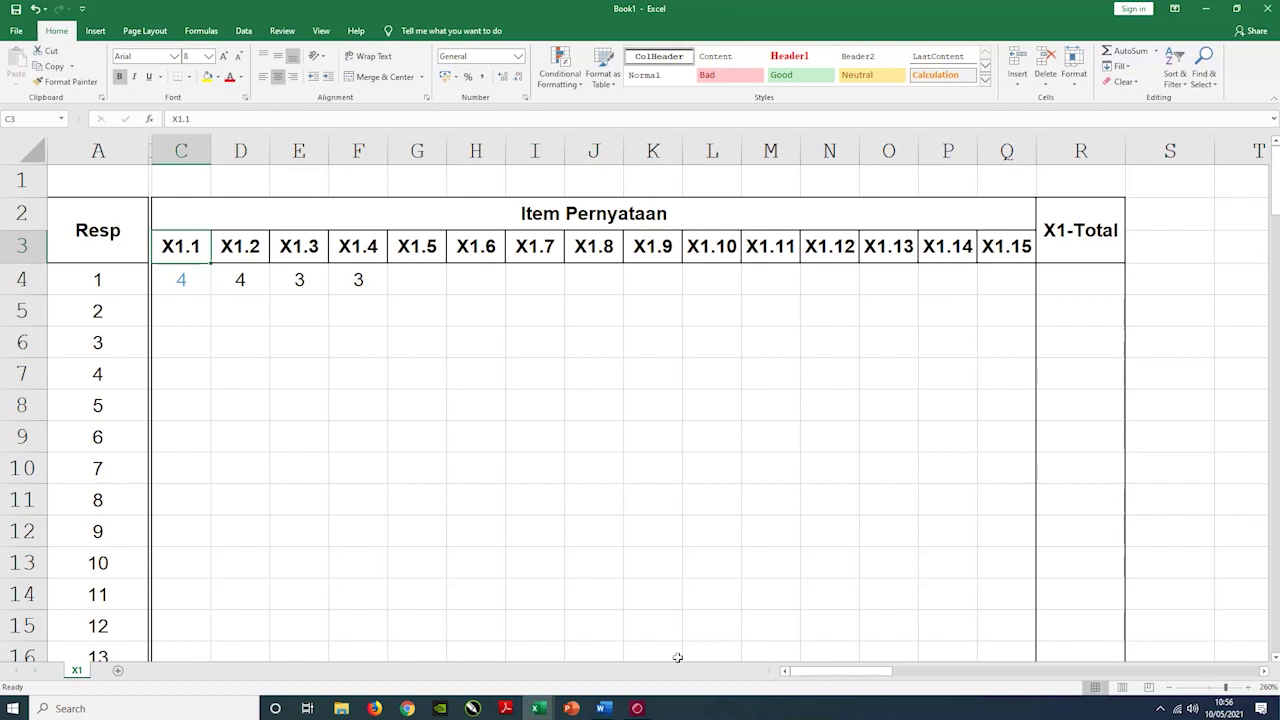
{"action": "mouse_move", "coordinate": [608, 708]}
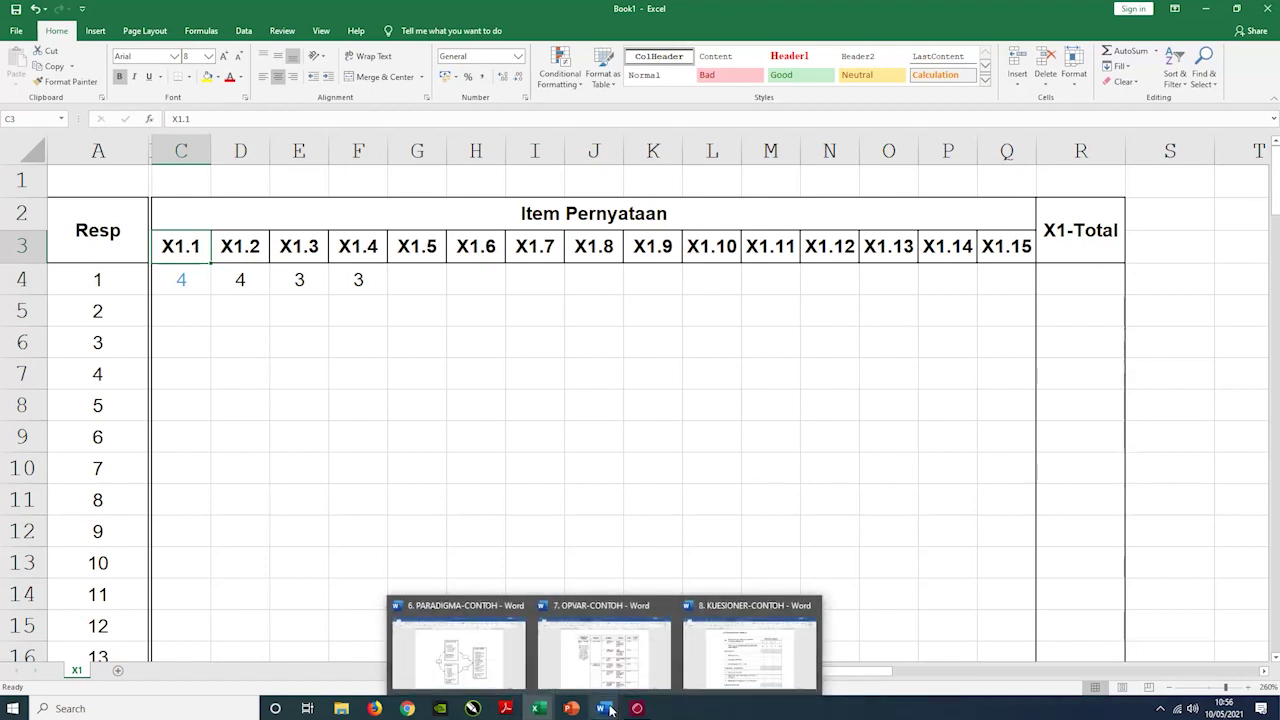
{"action": "left_click", "coordinate": [458, 652]}
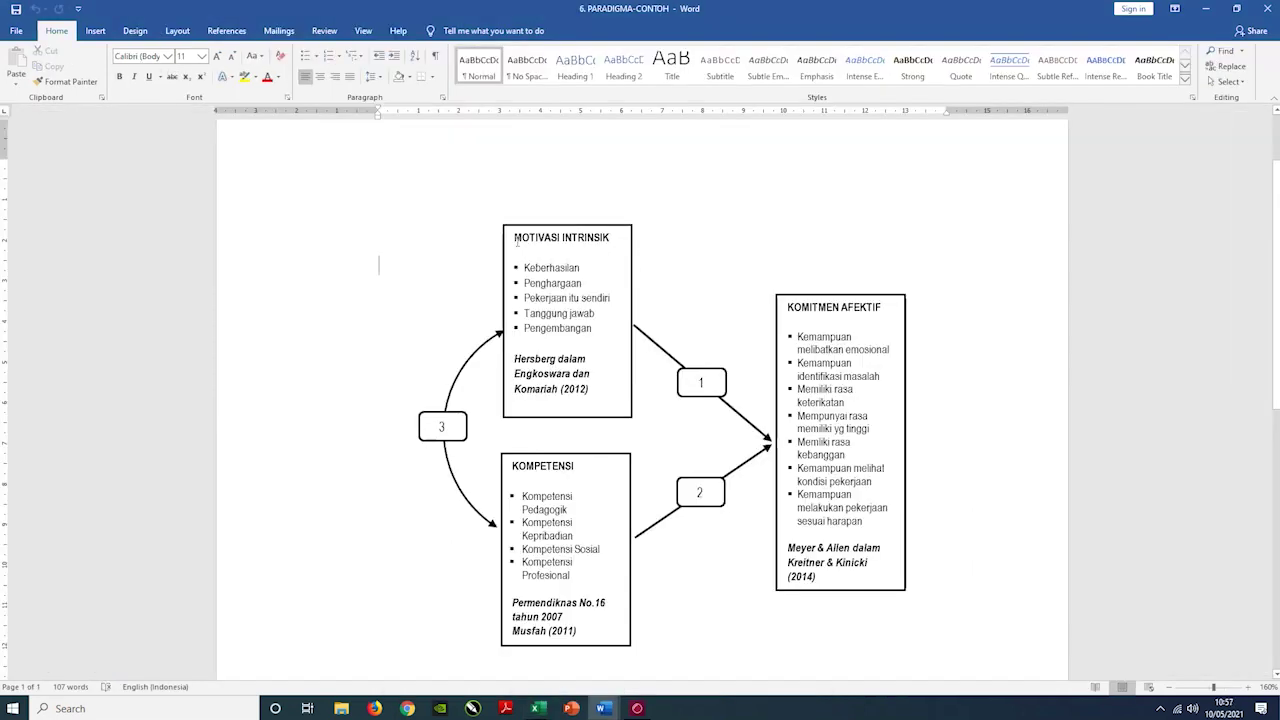
{"action": "left_click_drag", "start_coordinate": [531, 238], "coordinate": [607, 239]}
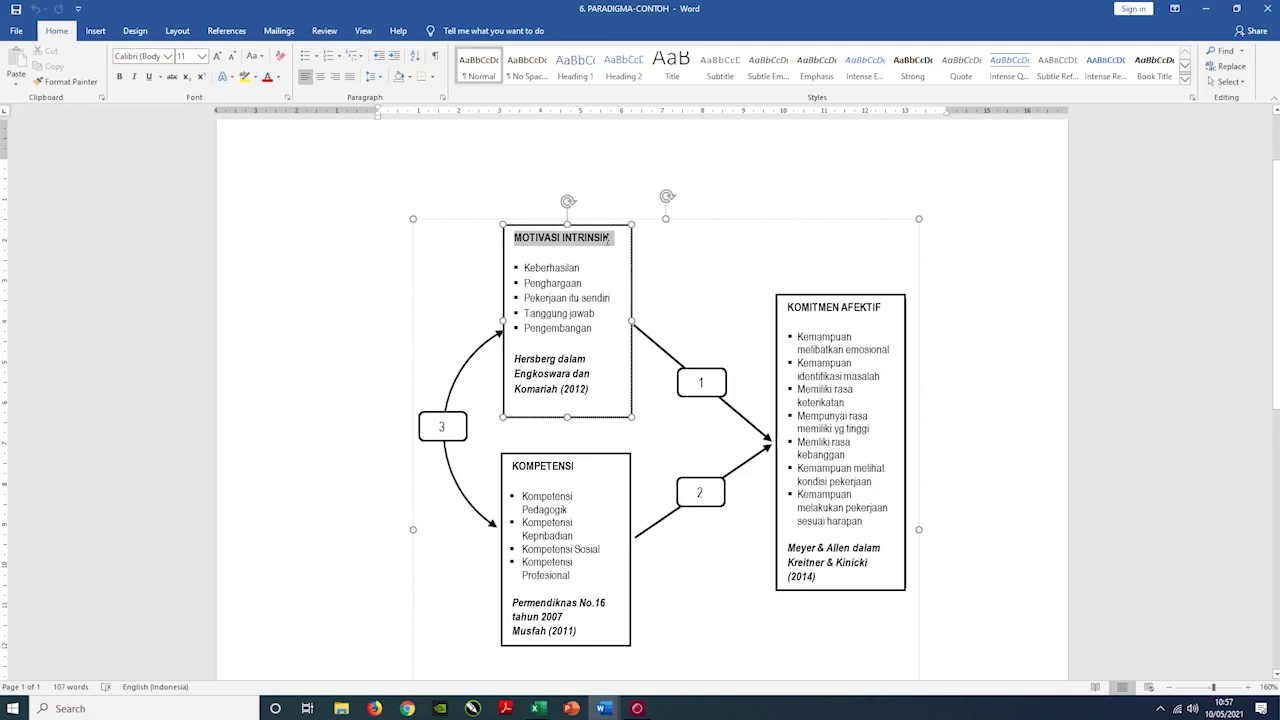
{"action": "left_click", "coordinate": [960, 296]}
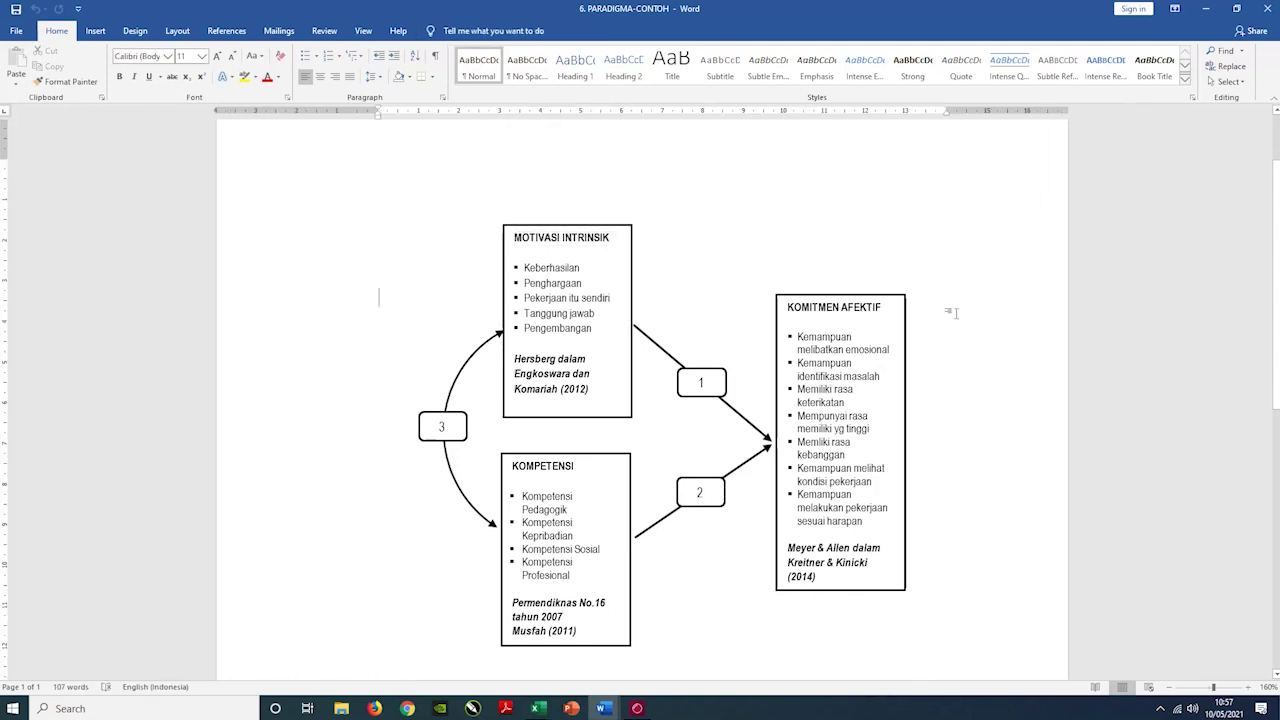
{"action": "left_click", "coordinate": [581, 472]}
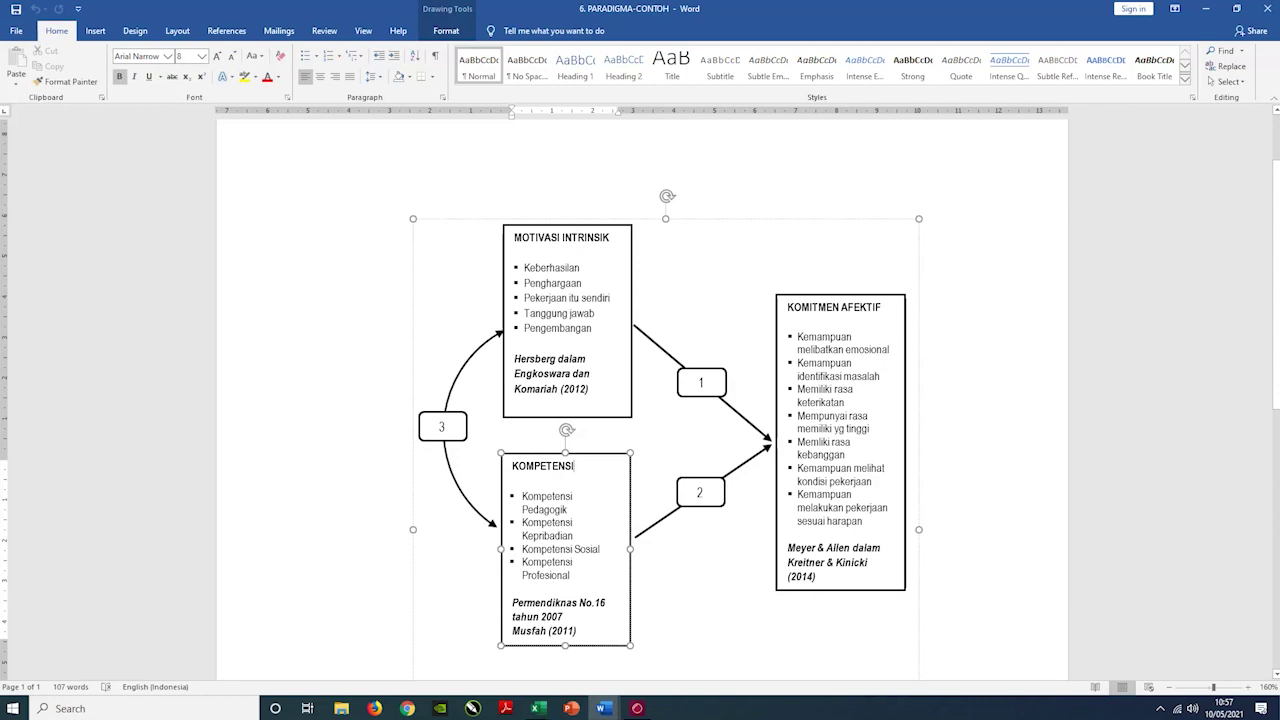
{"action": "left_click", "coordinate": [884, 307]}
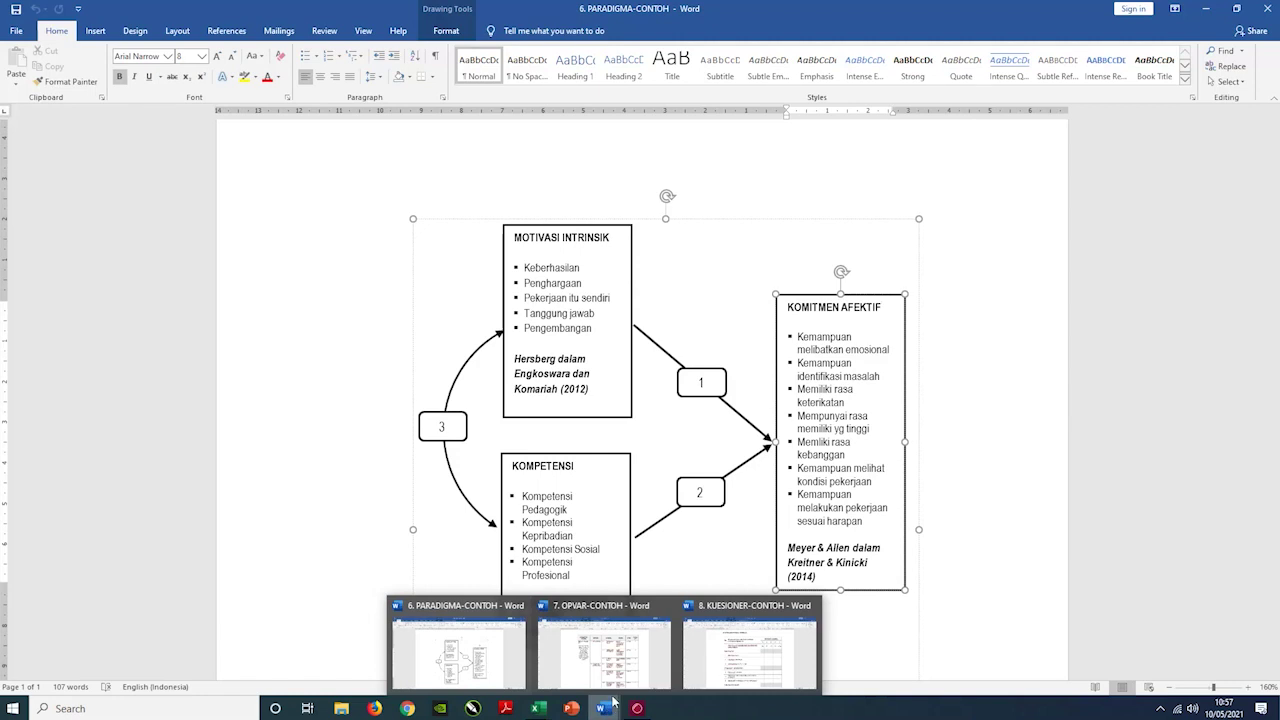
Switch back to the Excel workbook Book1 and review the item headings from X1.1 to X1.15.
{"action": "mouse_move", "coordinate": [538, 710]}
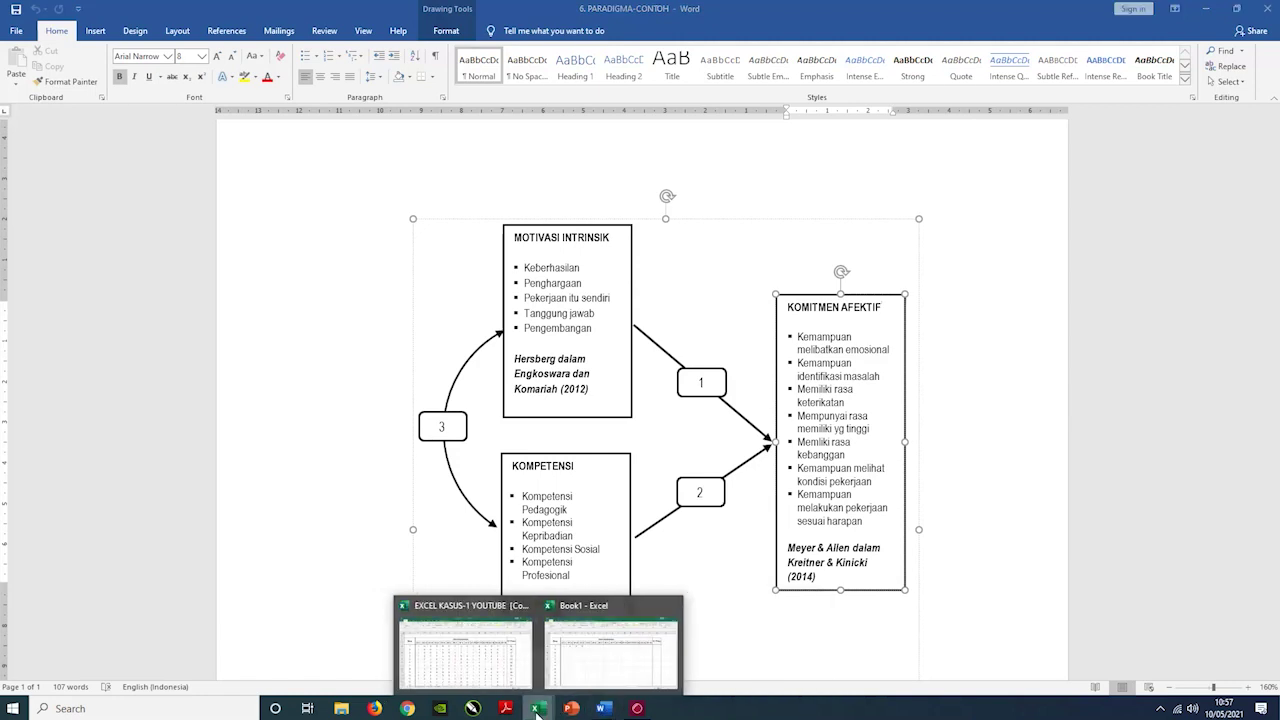
{"action": "left_click", "coordinate": [582, 625]}
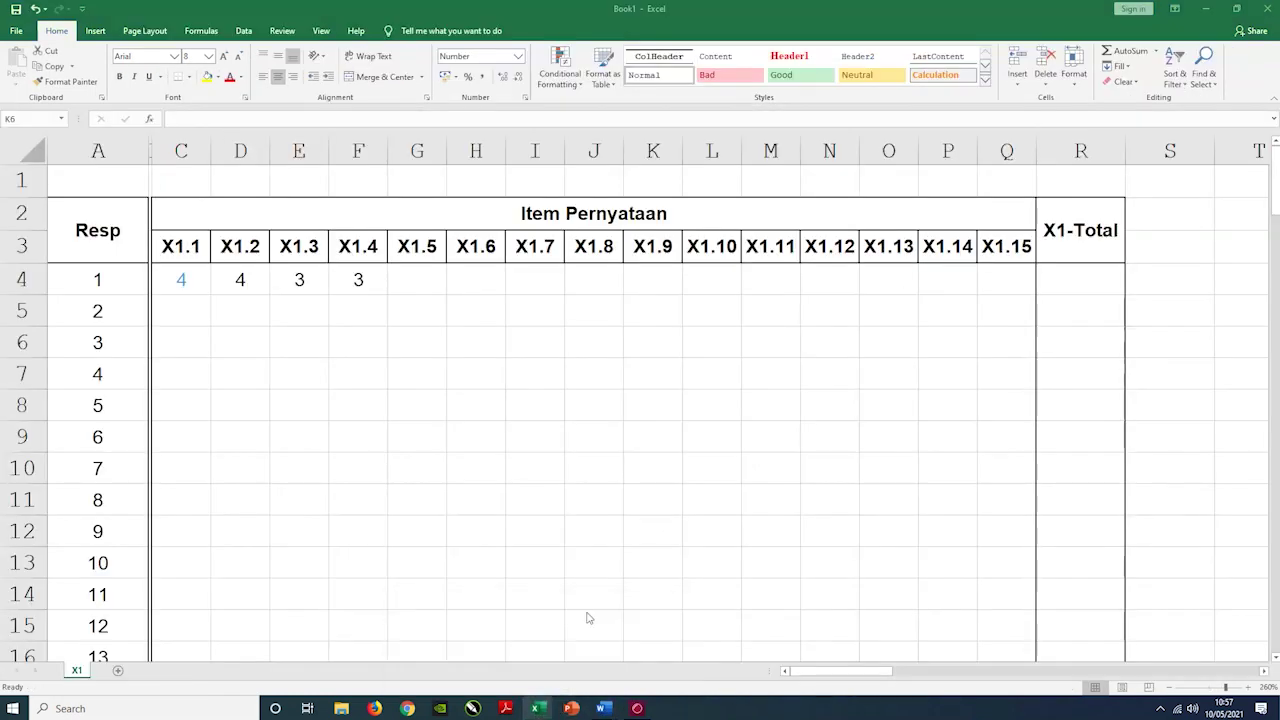
{"action": "left_click", "coordinate": [806, 345]}
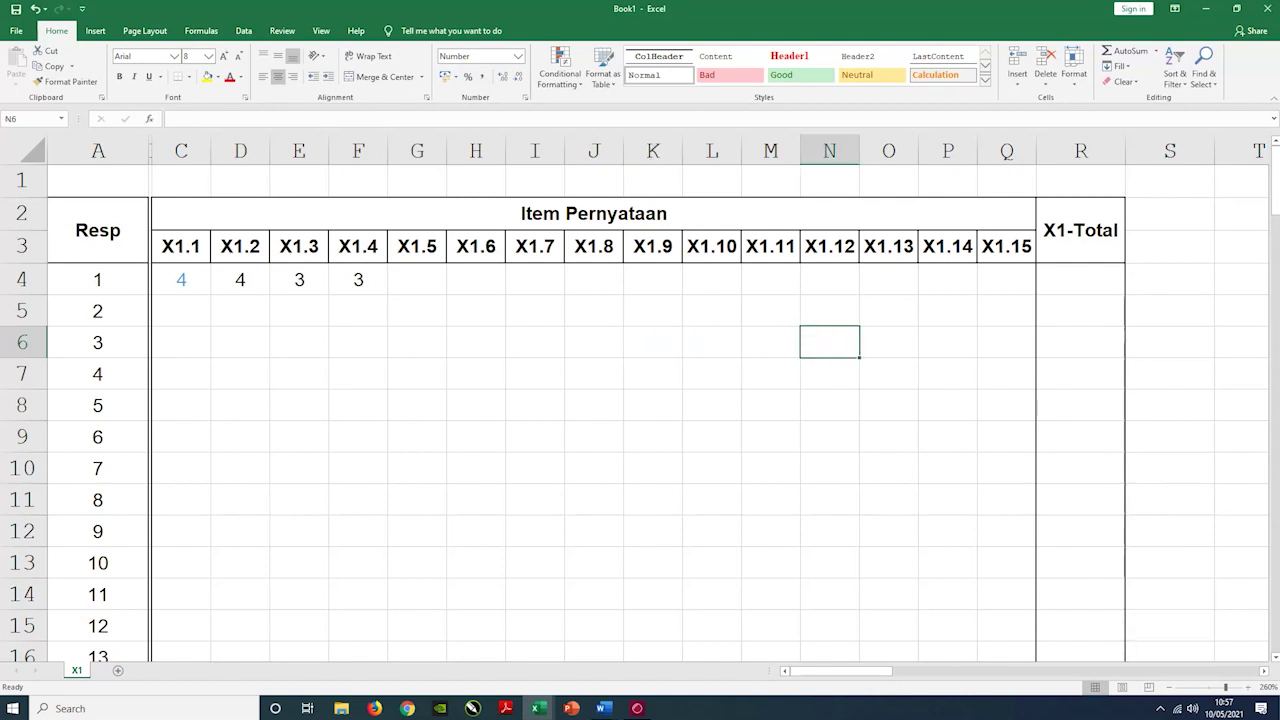
{"action": "left_click", "coordinate": [780, 349]}
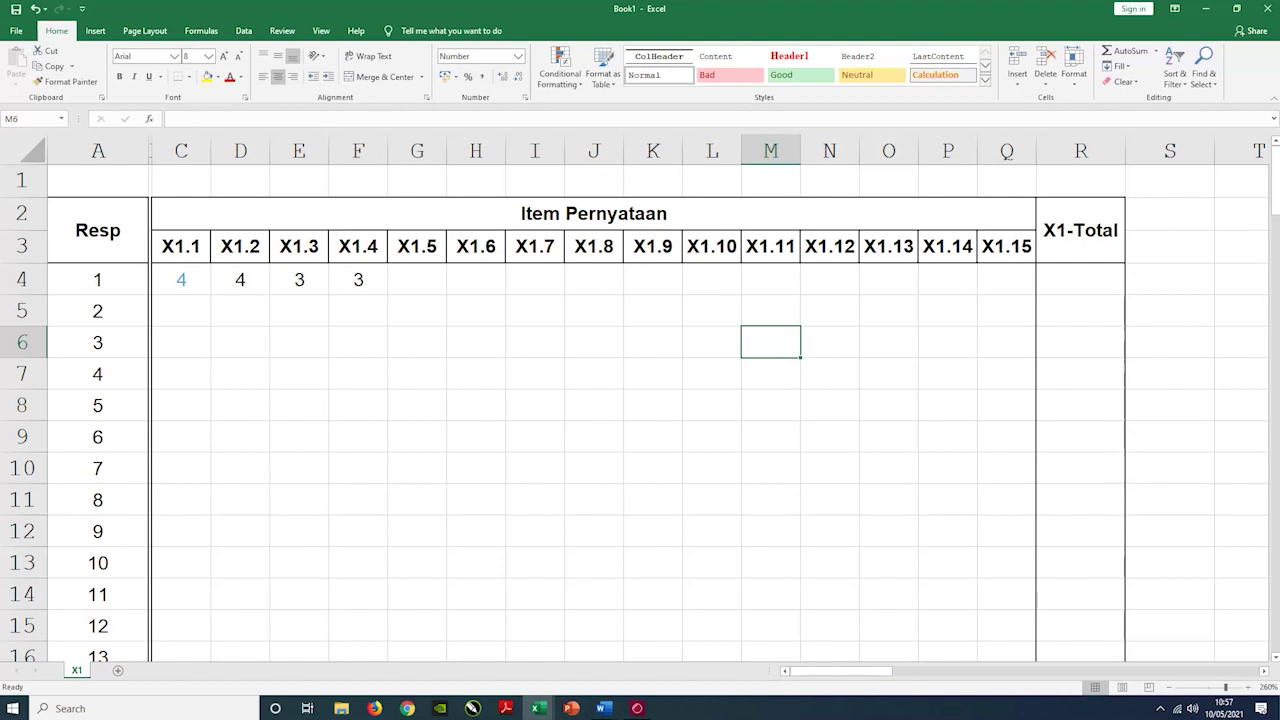
{"action": "left_click", "coordinate": [181, 246]}
{"action": "key", "text": "ctrl+Right"}
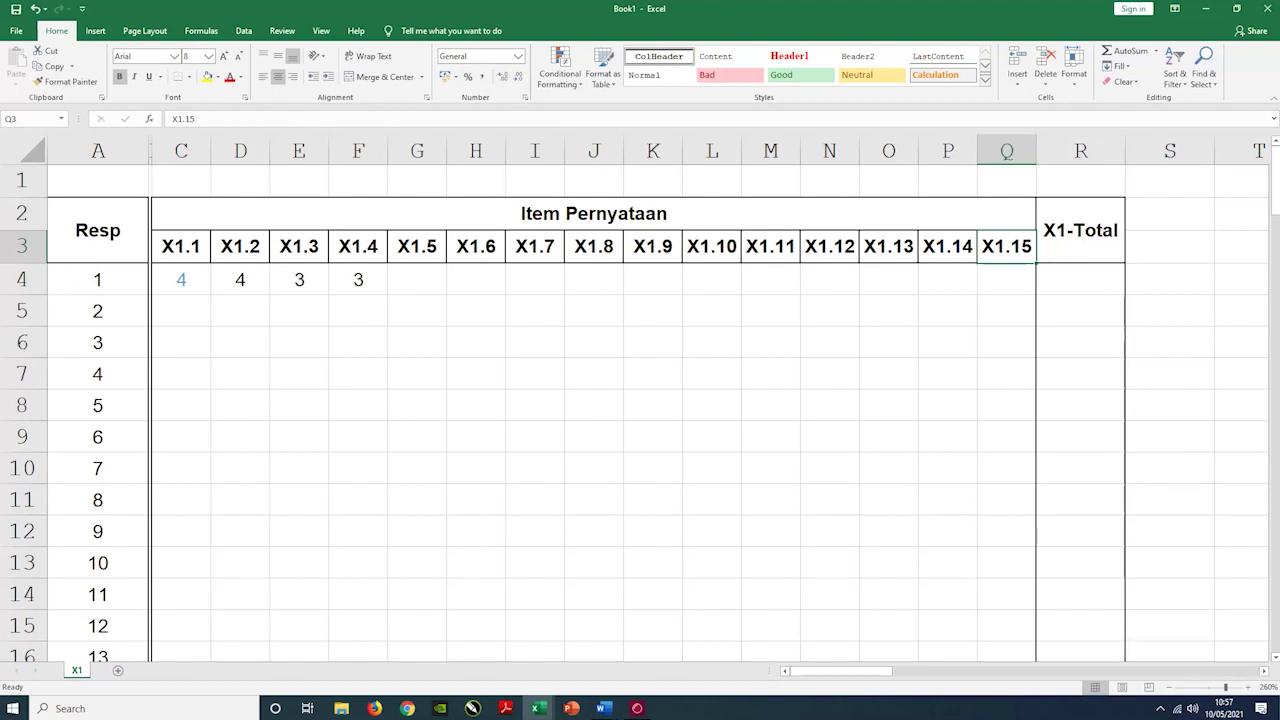
Examine the Resp column from respondent 1 down to respondent 48, then return to the start of the table.
{"action": "left_click", "coordinate": [117, 283]}
{"action": "scroll", "coordinate": [119, 290], "scroll_direction": "down", "scroll_amount": 6}
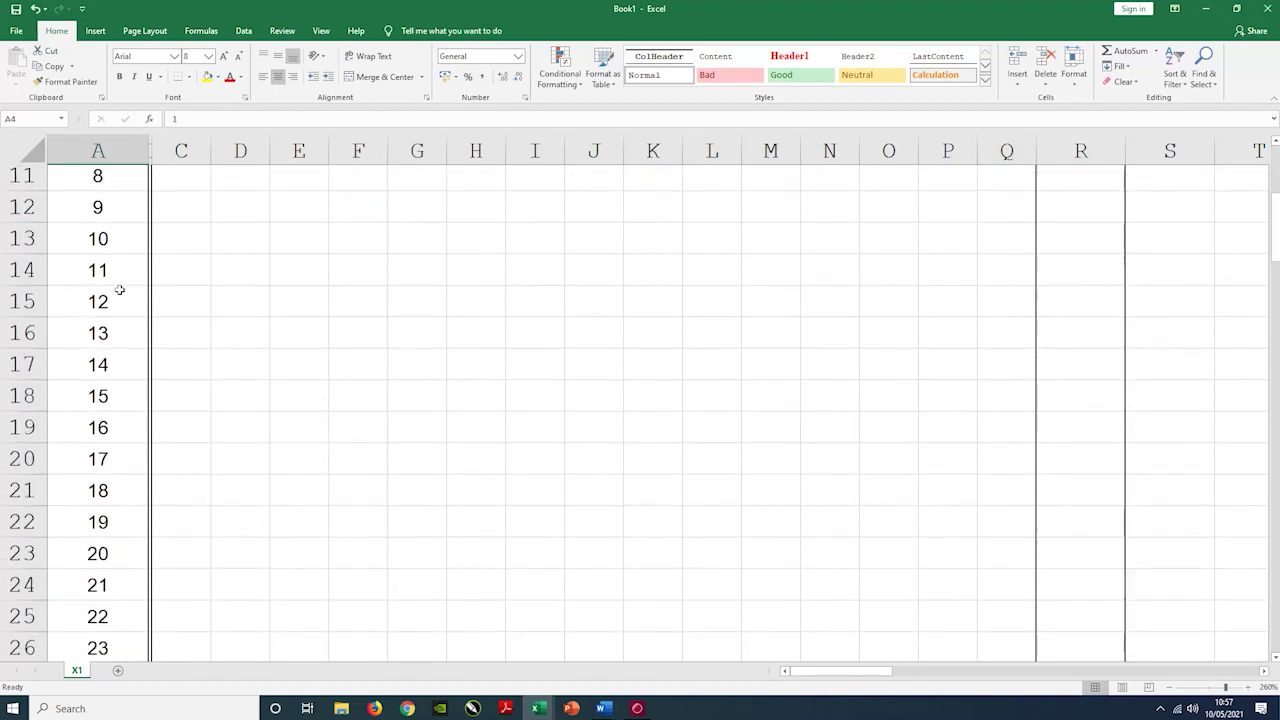
{"action": "scroll", "coordinate": [119, 290], "scroll_direction": "down", "scroll_amount": 4}
{"action": "scroll", "coordinate": [117, 414], "scroll_direction": "down", "scroll_amount": 1}
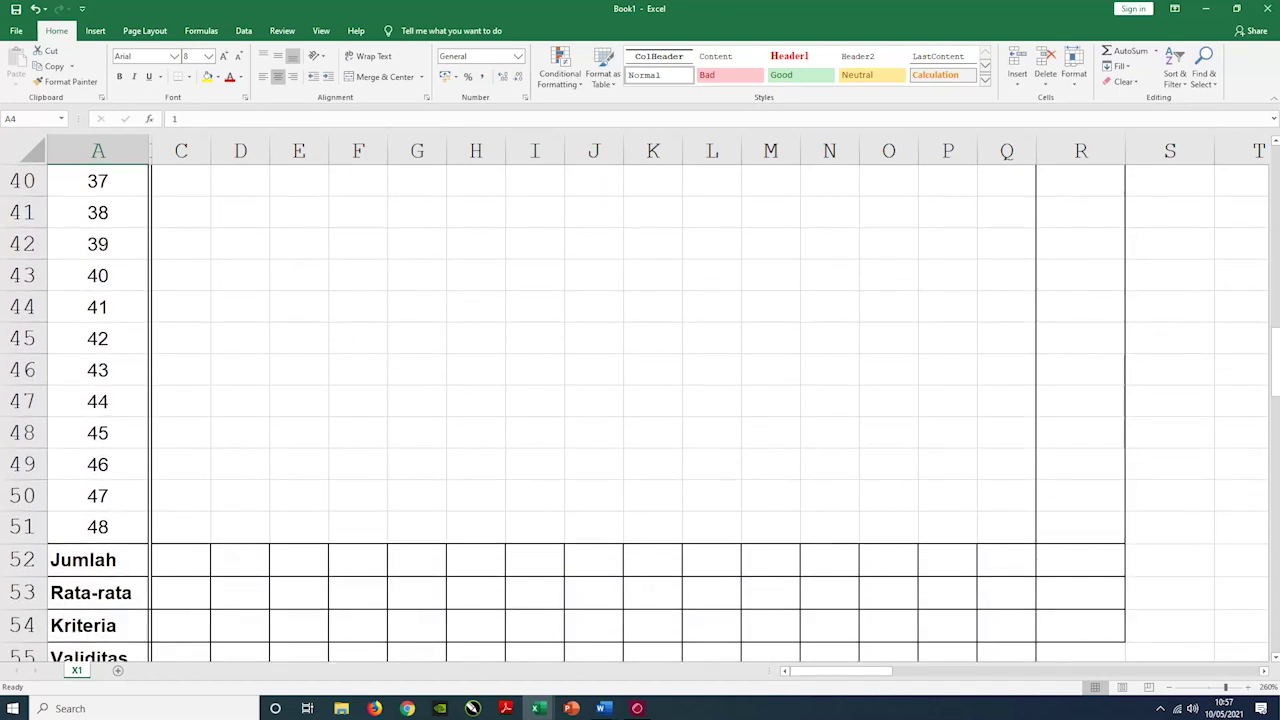
{"action": "left_click", "coordinate": [107, 530]}
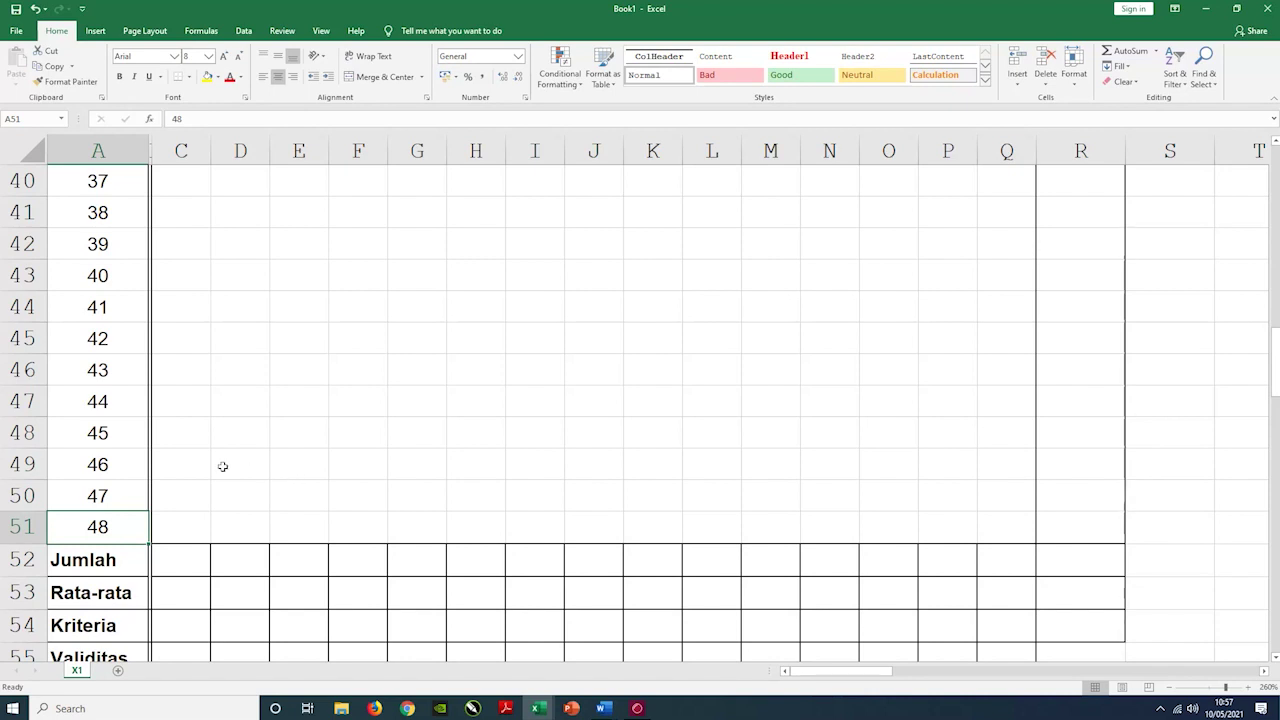
{"action": "scroll", "coordinate": [222, 466], "scroll_direction": "up", "scroll_amount": 1}
{"action": "scroll", "coordinate": [222, 466], "scroll_direction": "up", "scroll_amount": 13}
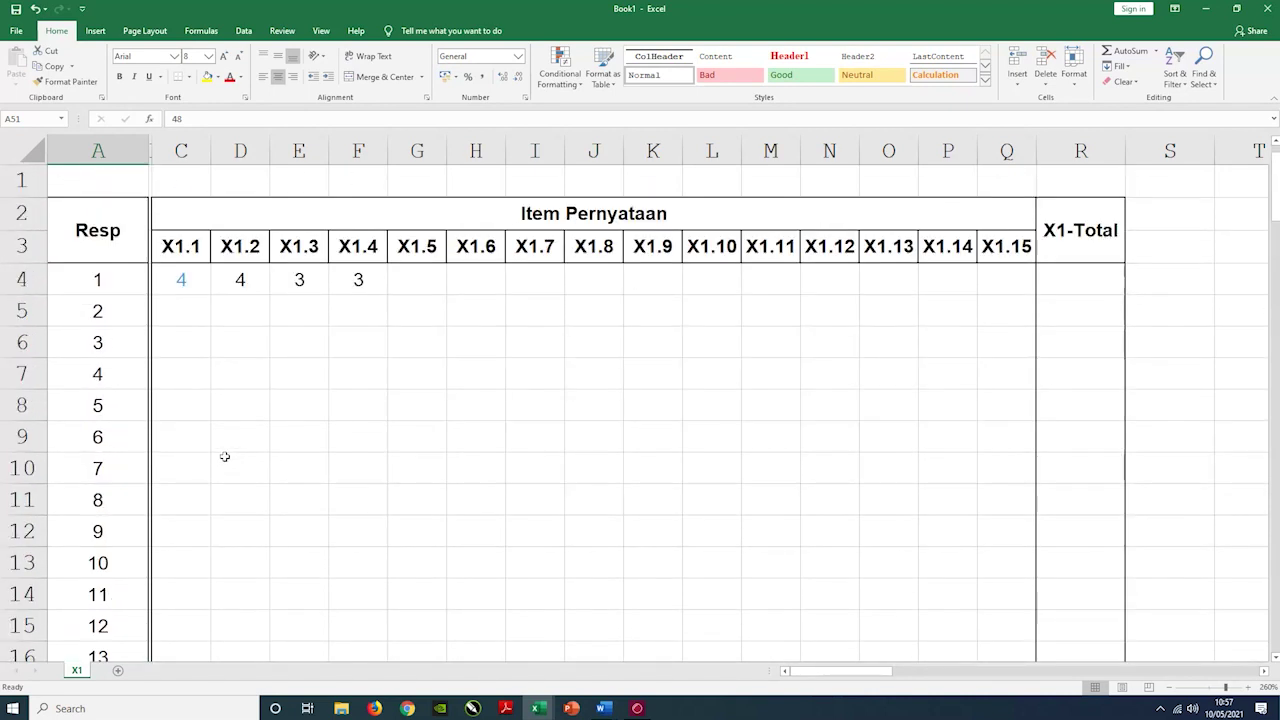
Compare the table rows of respondents 1 and 2 under the Item Pernyataan heading.
{"action": "left_click", "coordinate": [118, 280]}
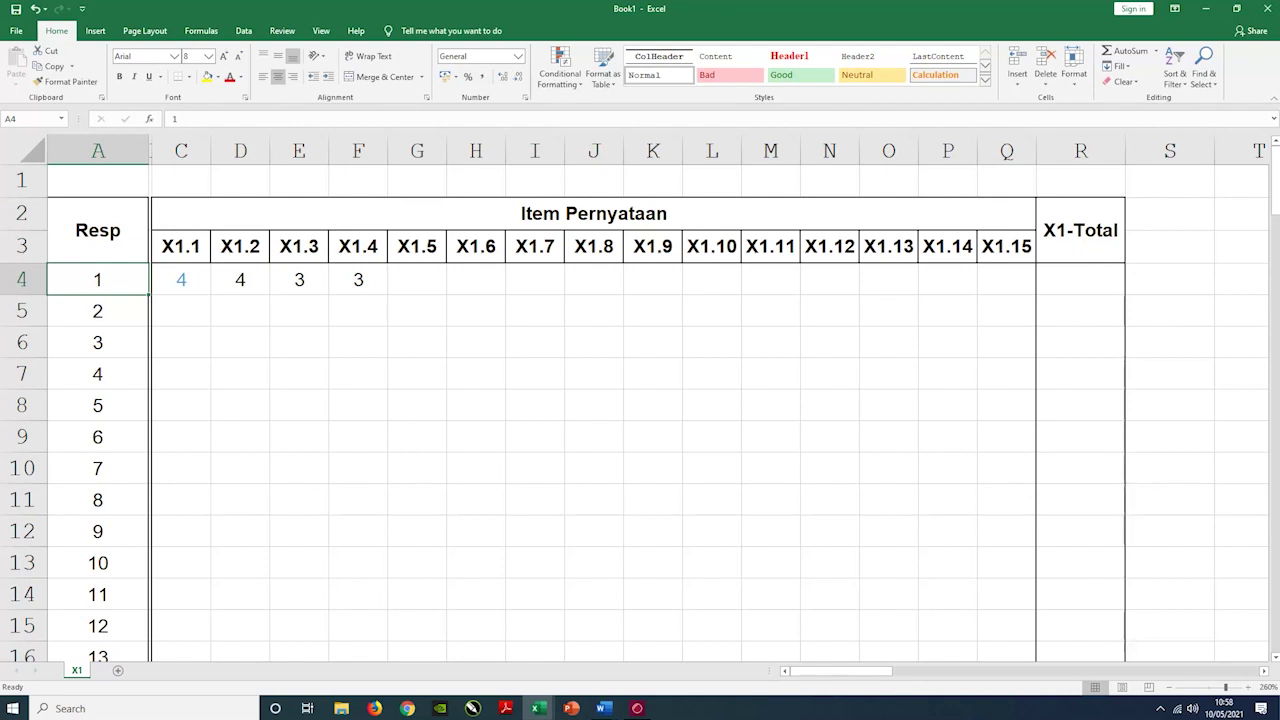
{"action": "left_click", "coordinate": [108, 310]}
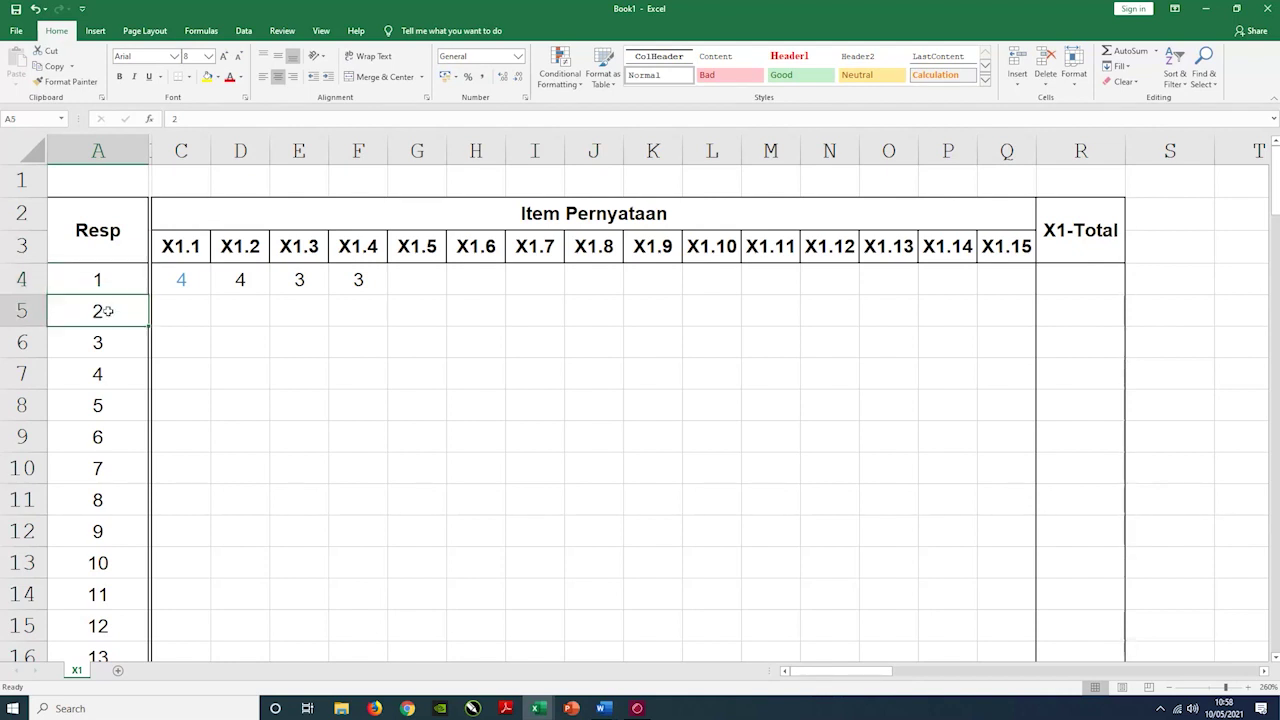
{"action": "left_click", "coordinate": [125, 289]}
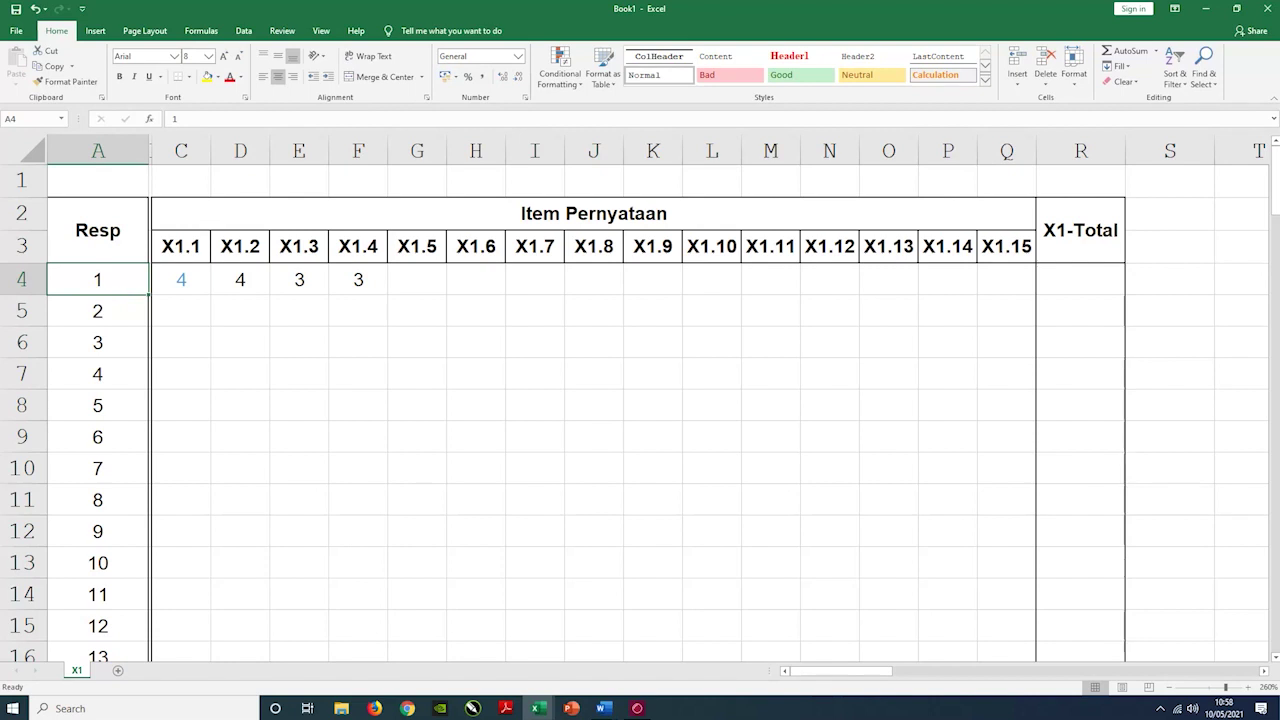
{"action": "left_click", "coordinate": [99, 313]}
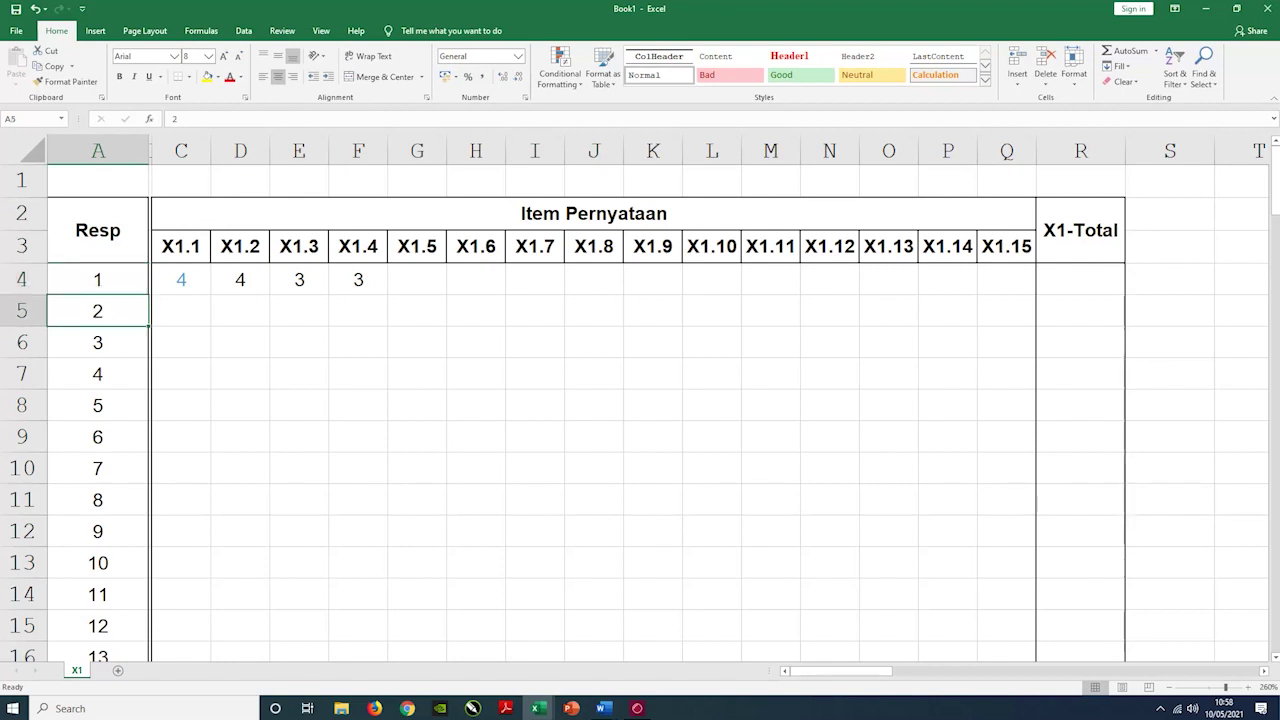
{"action": "left_click", "coordinate": [508, 215]}
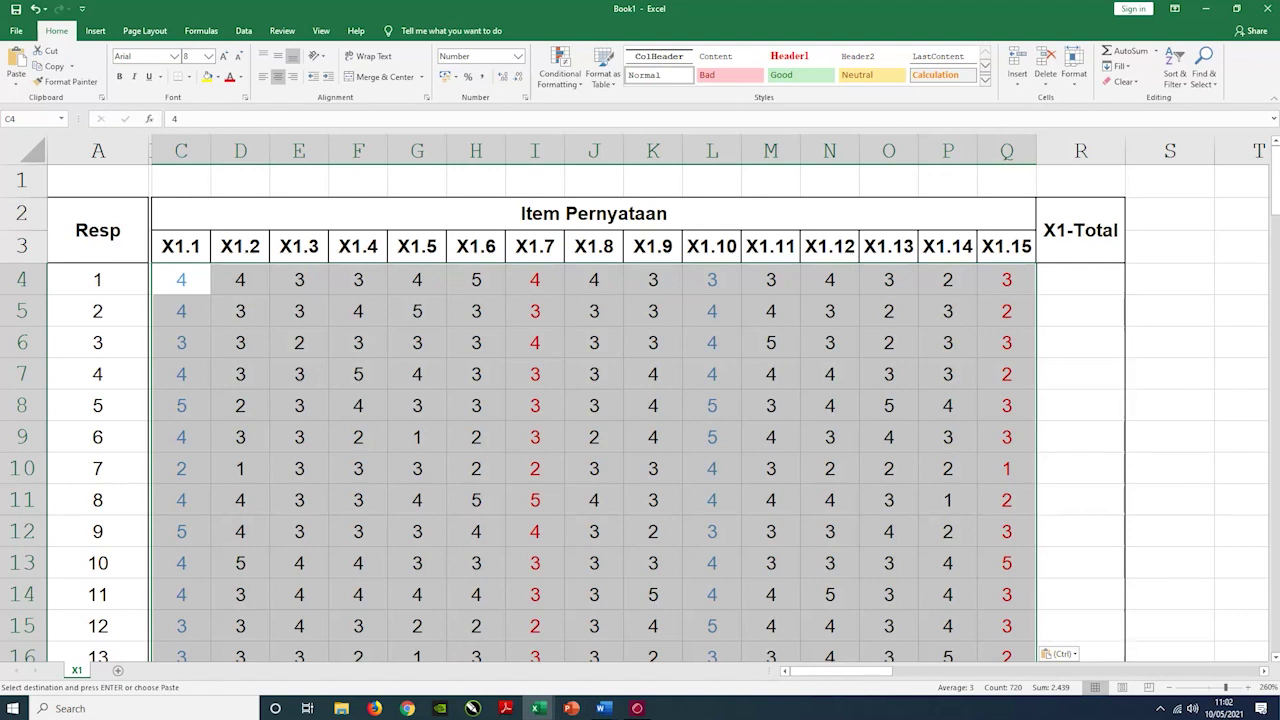
Look through the scores of all 48 respondents for items X1.1 to X1.15, including the X1-Total column.
{"action": "scroll", "coordinate": [805, 423], "scroll_direction": "down", "scroll_amount": 6}
{"action": "scroll", "coordinate": [816, 435], "scroll_direction": "down", "scroll_amount": 7}
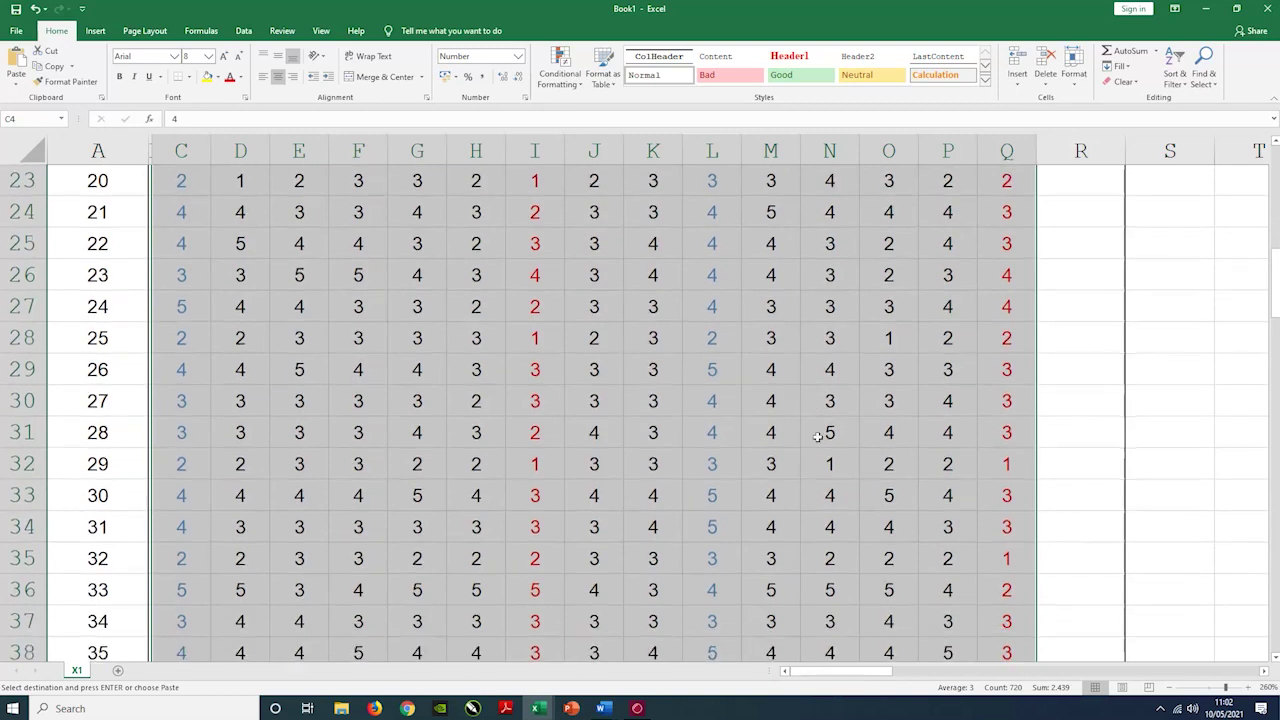
{"action": "scroll", "coordinate": [817, 436], "scroll_direction": "up", "scroll_amount": 5}
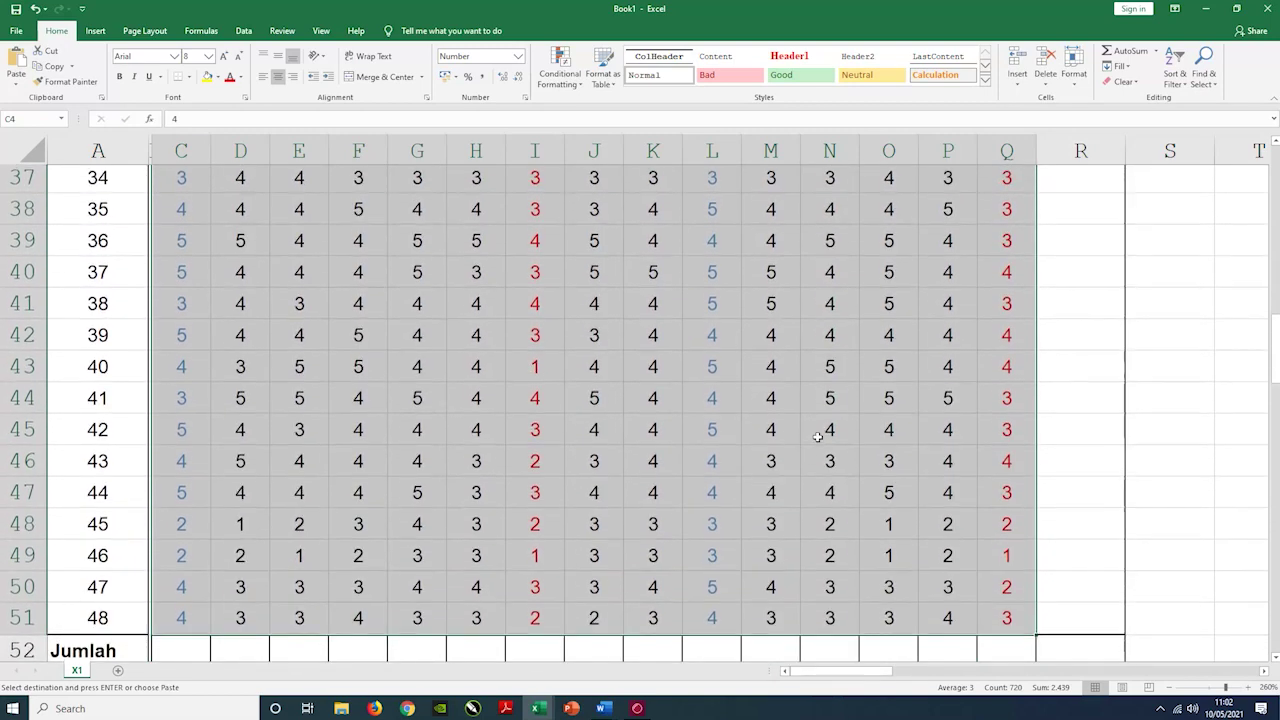
{"action": "scroll", "coordinate": [817, 436], "scroll_direction": "up", "scroll_amount": 8}
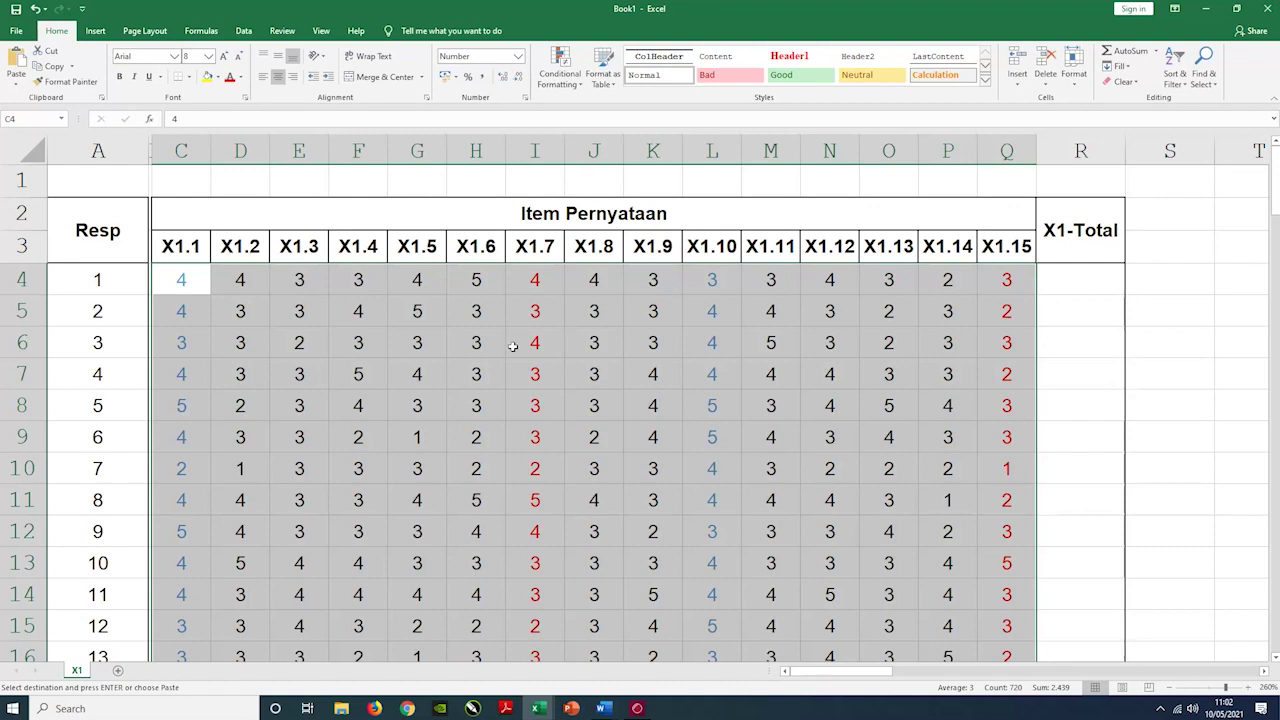
{"action": "left_click", "coordinate": [1085, 290]}
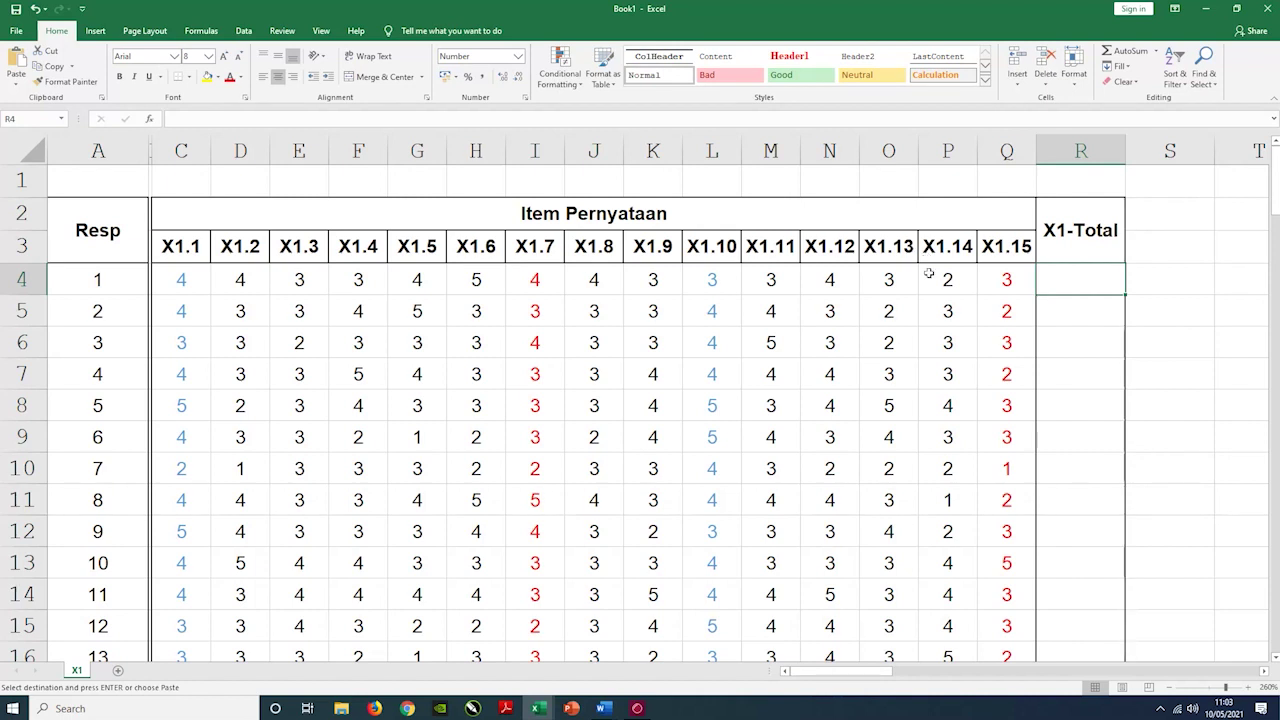
{"action": "left_click", "coordinate": [952, 344]}
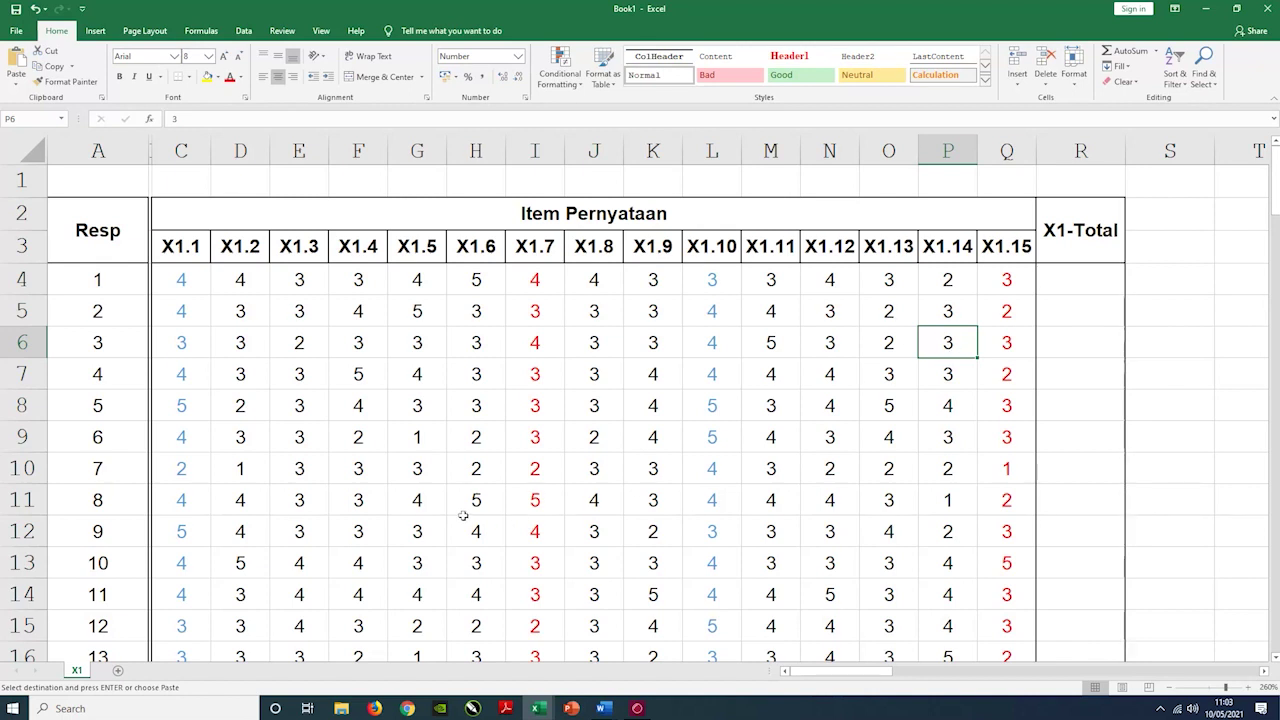
Examine respondent 6's score for item X1.5 by tracing its row and column and comparing the neighbouring scores.
{"action": "left_click", "coordinate": [432, 441]}
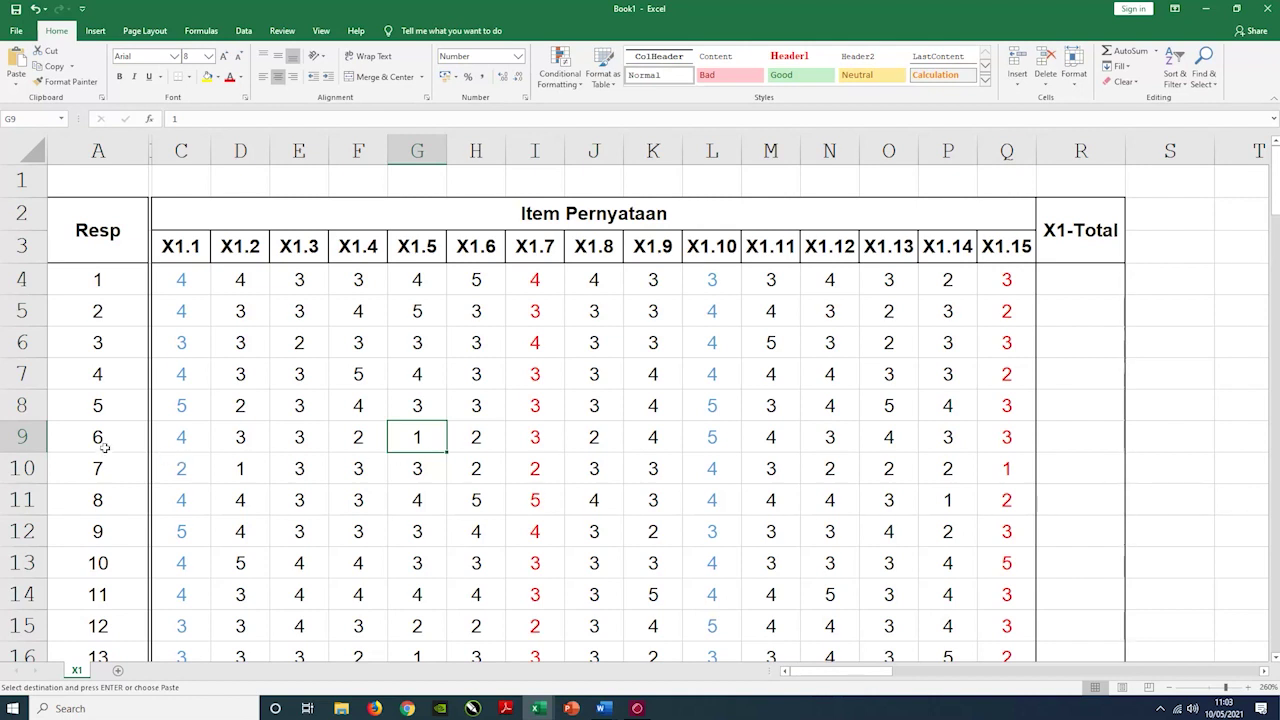
{"action": "left_click", "coordinate": [22, 437]}
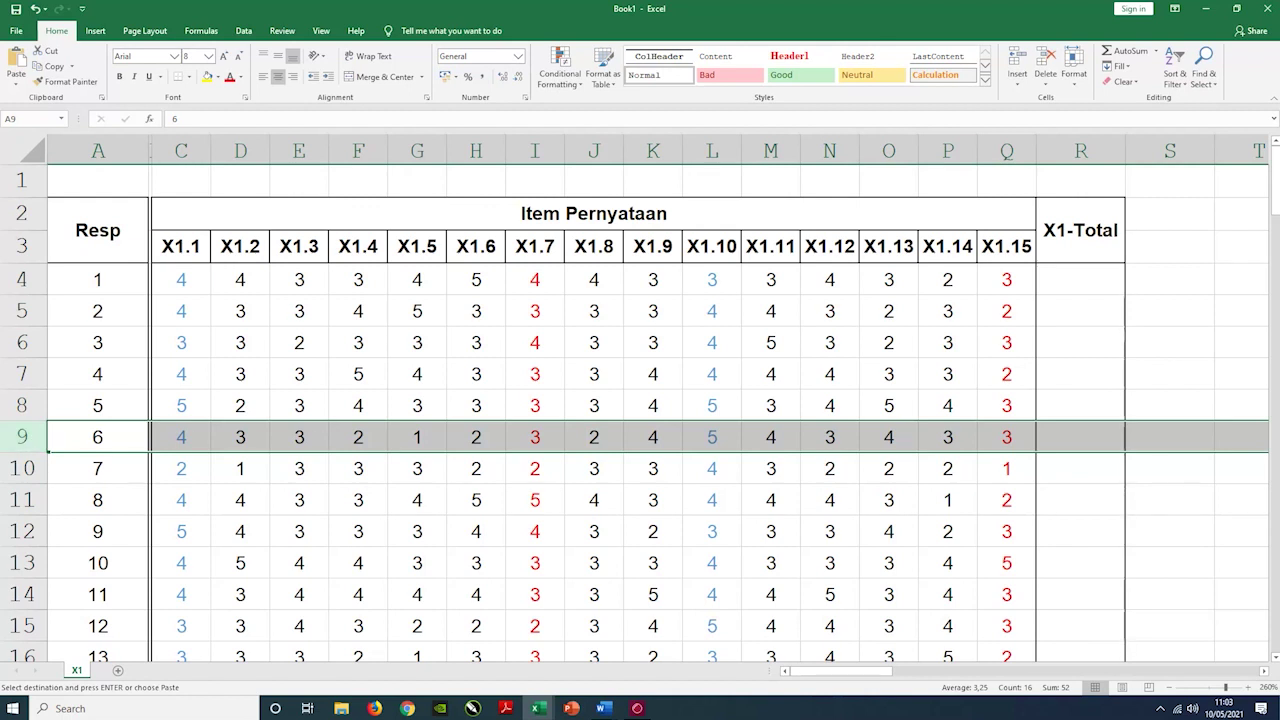
{"action": "left_click", "coordinate": [417, 437]}
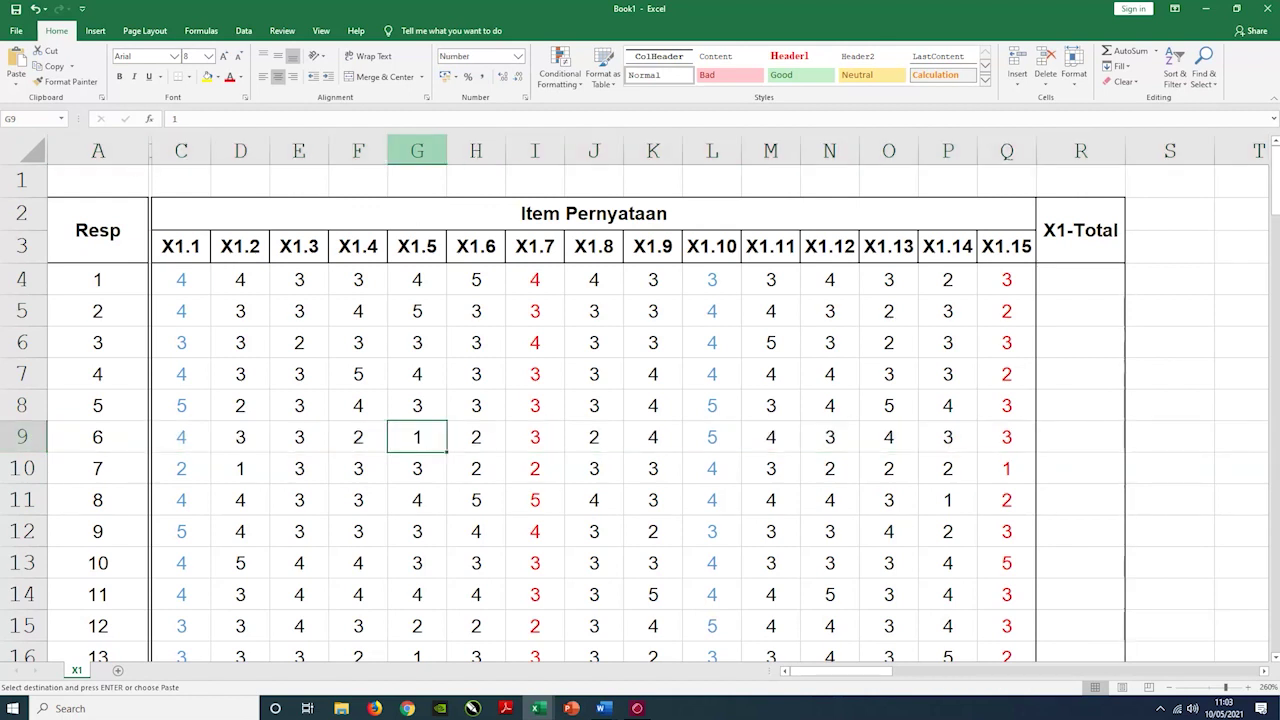
{"action": "left_click", "coordinate": [417, 150]}
{"action": "left_click_drag", "start_coordinate": [417, 405], "coordinate": [418, 468]}
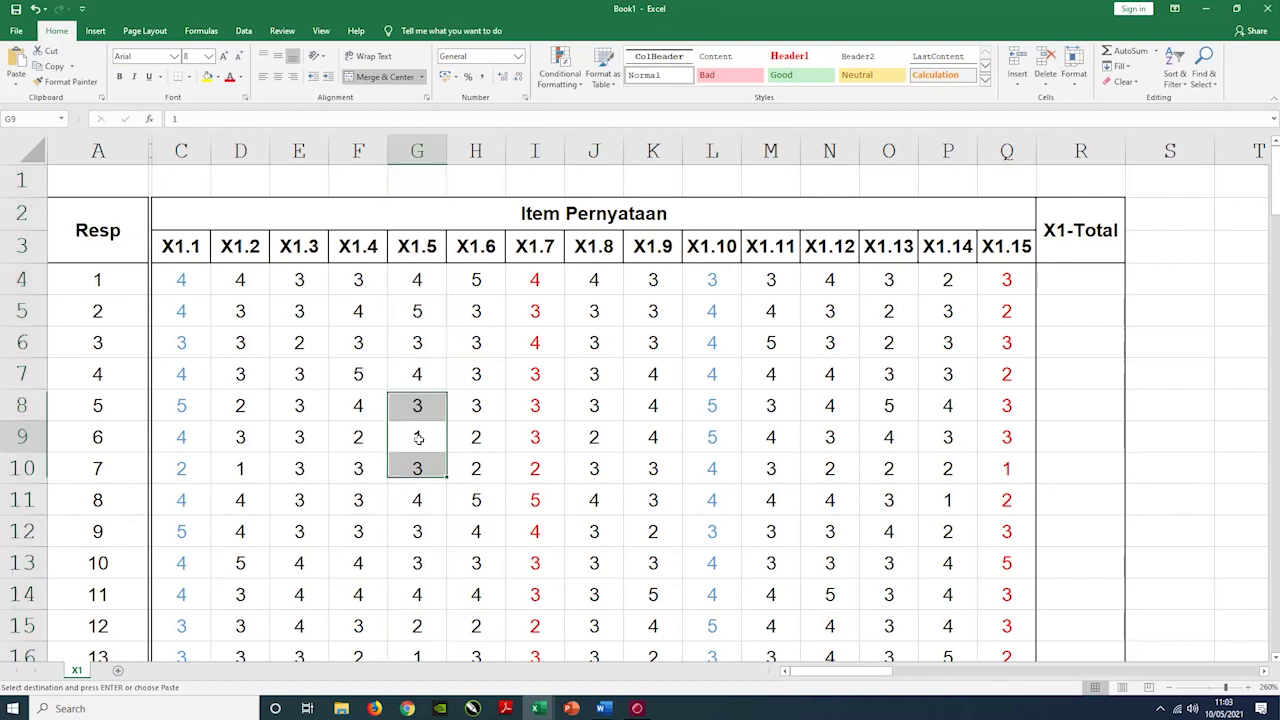
{"action": "left_click", "coordinate": [418, 437]}
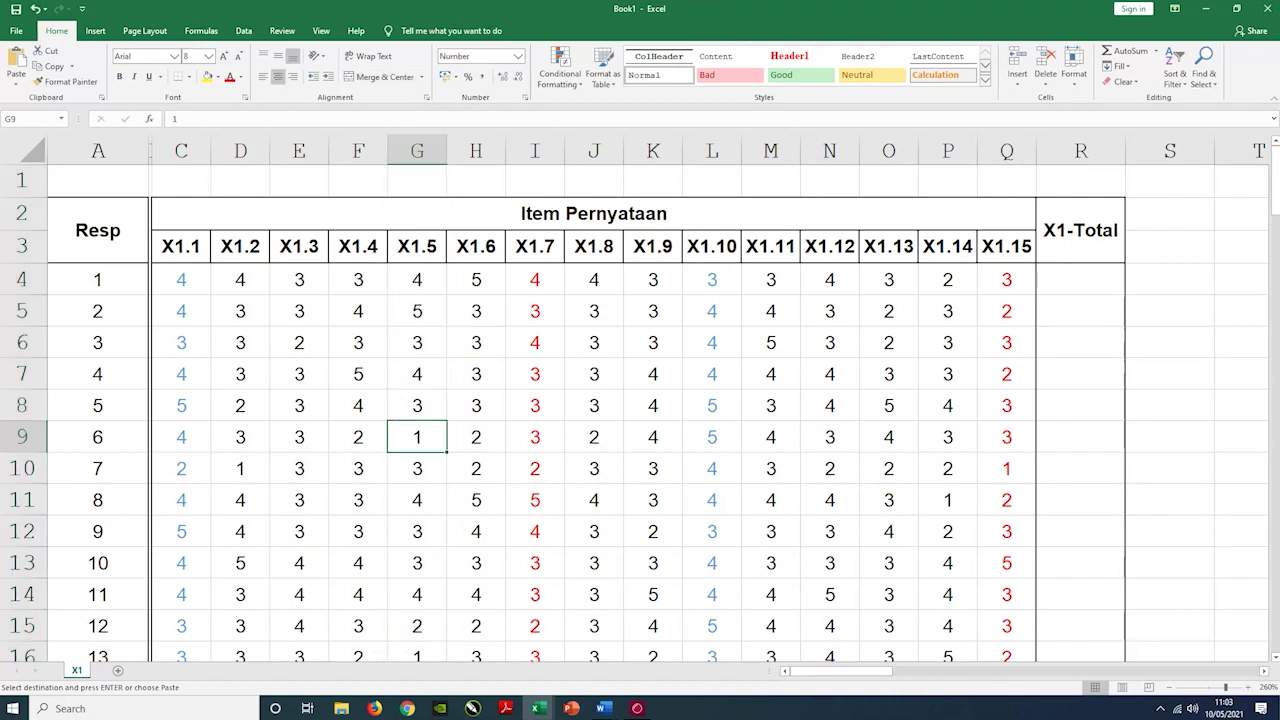
Look through respondent 1's scores across items X1.1 to X1.15 and the empty X1-Total cell beside them.
{"action": "key", "text": "ctrl+Right"}
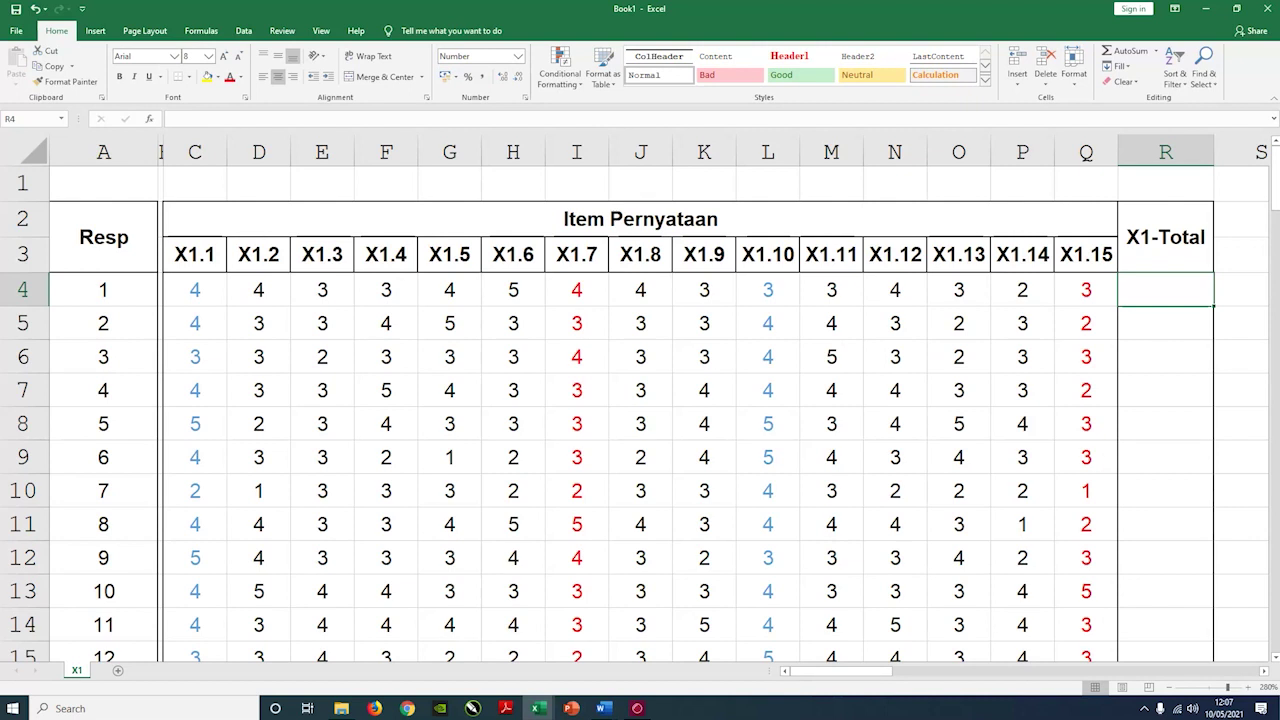
{"action": "left_click_drag", "start_coordinate": [196, 291], "coordinate": [258, 290]}
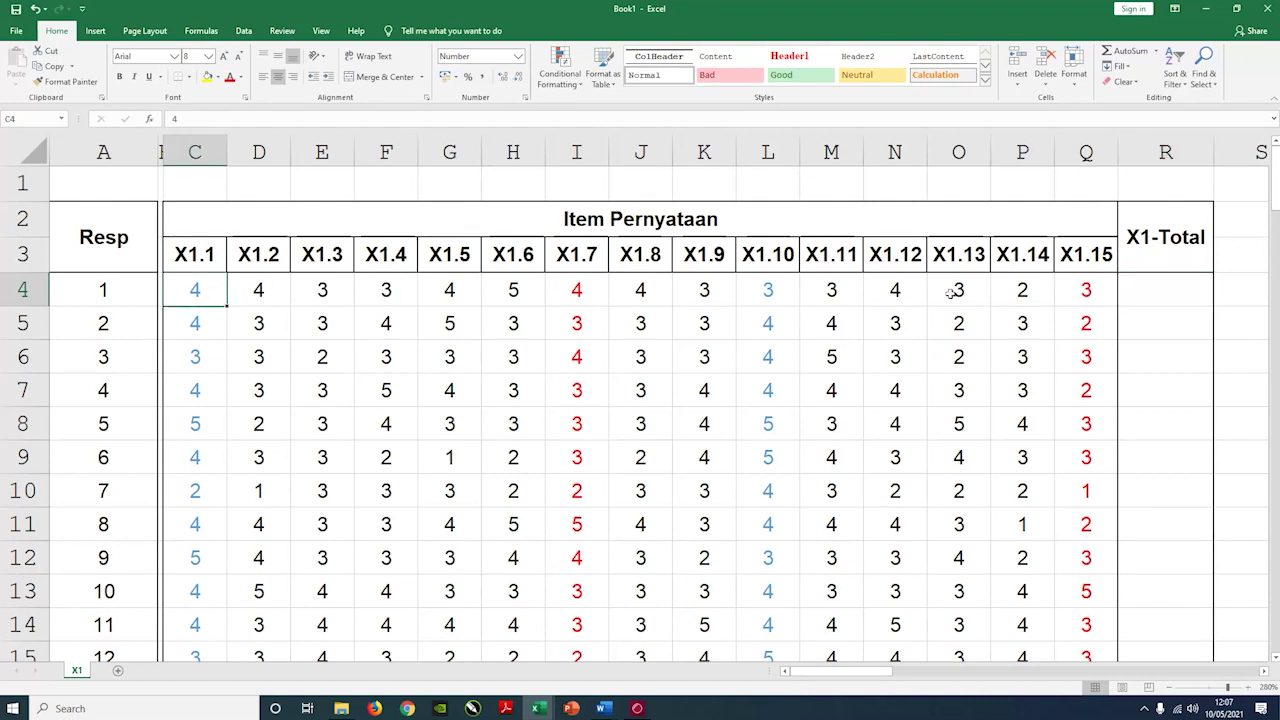
{"action": "left_click", "coordinate": [1166, 289]}
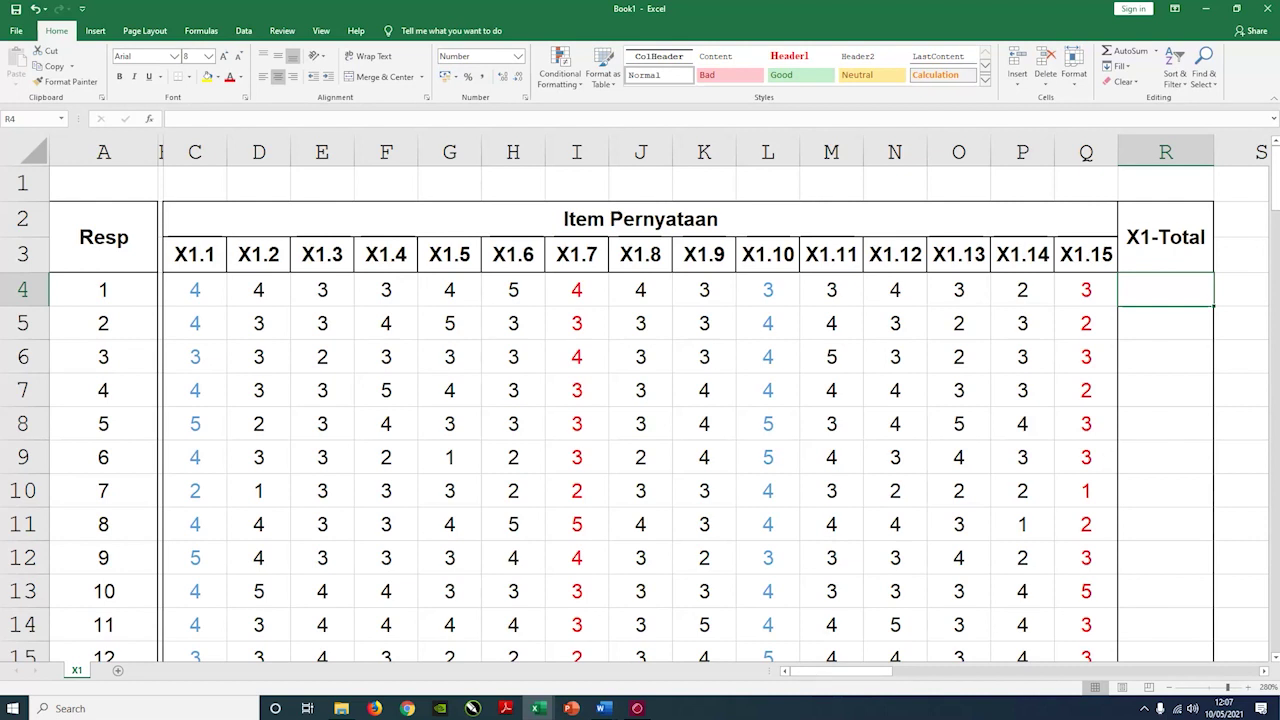
{"action": "left_click", "coordinate": [190, 289]}
{"action": "left_click", "coordinate": [250, 289]}
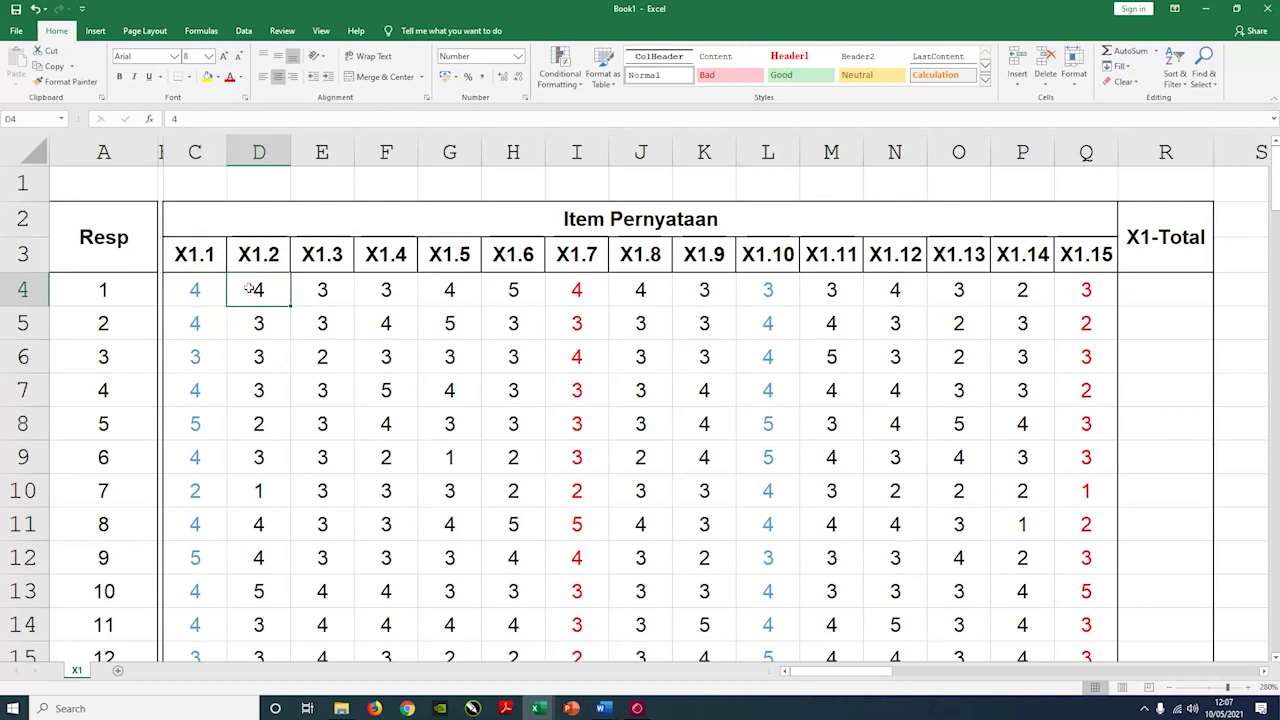
{"action": "left_click", "coordinate": [302, 291]}
{"action": "left_click", "coordinate": [408, 291]}
{"action": "left_click", "coordinate": [443, 290]}
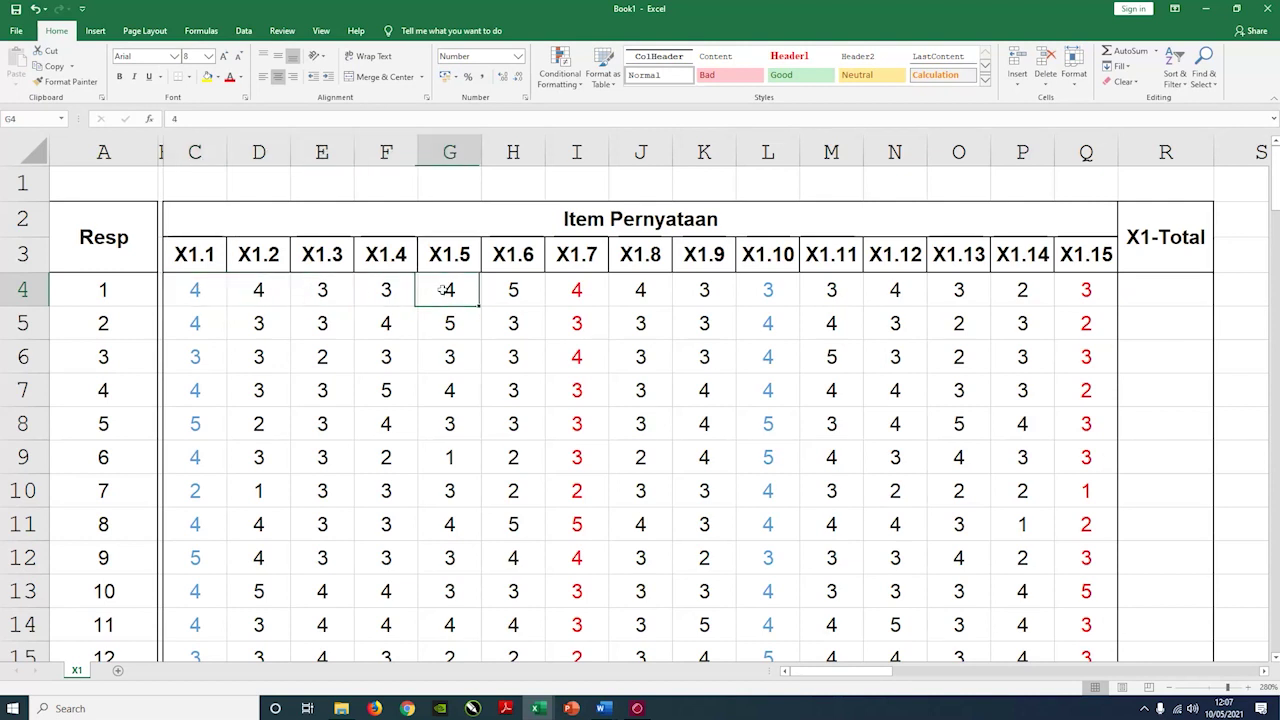
{"action": "left_click", "coordinate": [213, 290]}
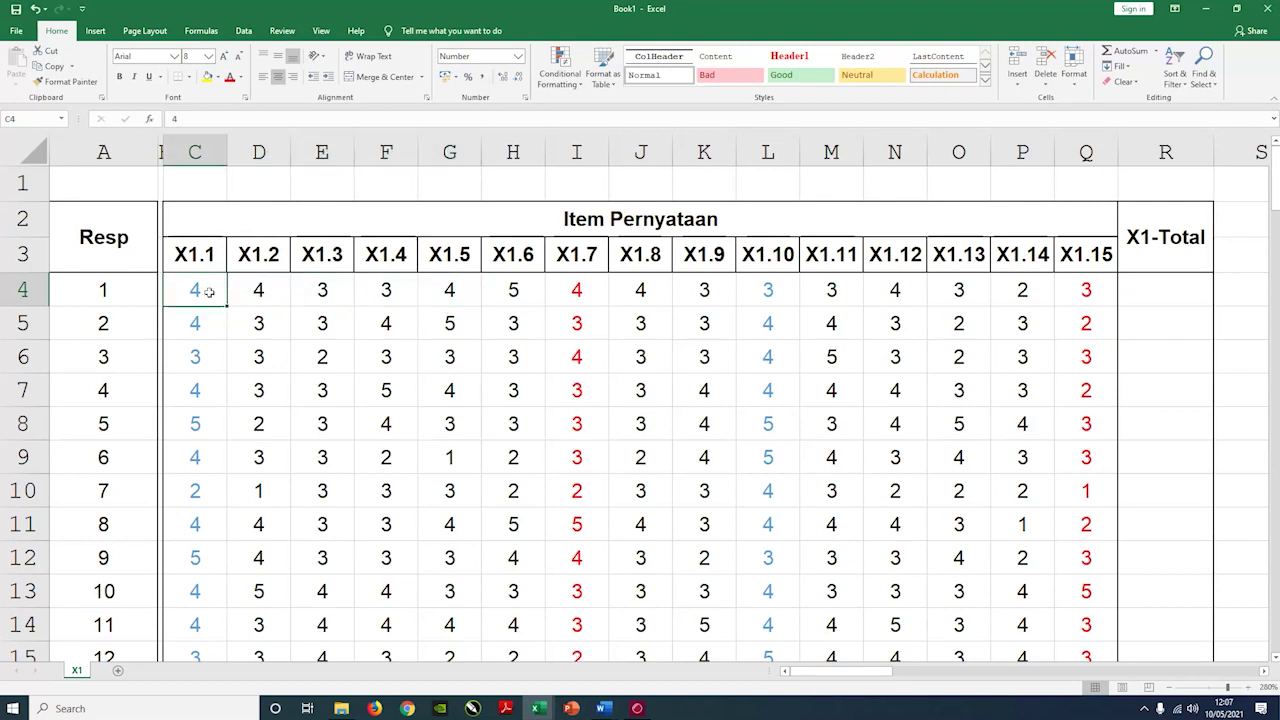
{"action": "left_click", "coordinate": [263, 291]}
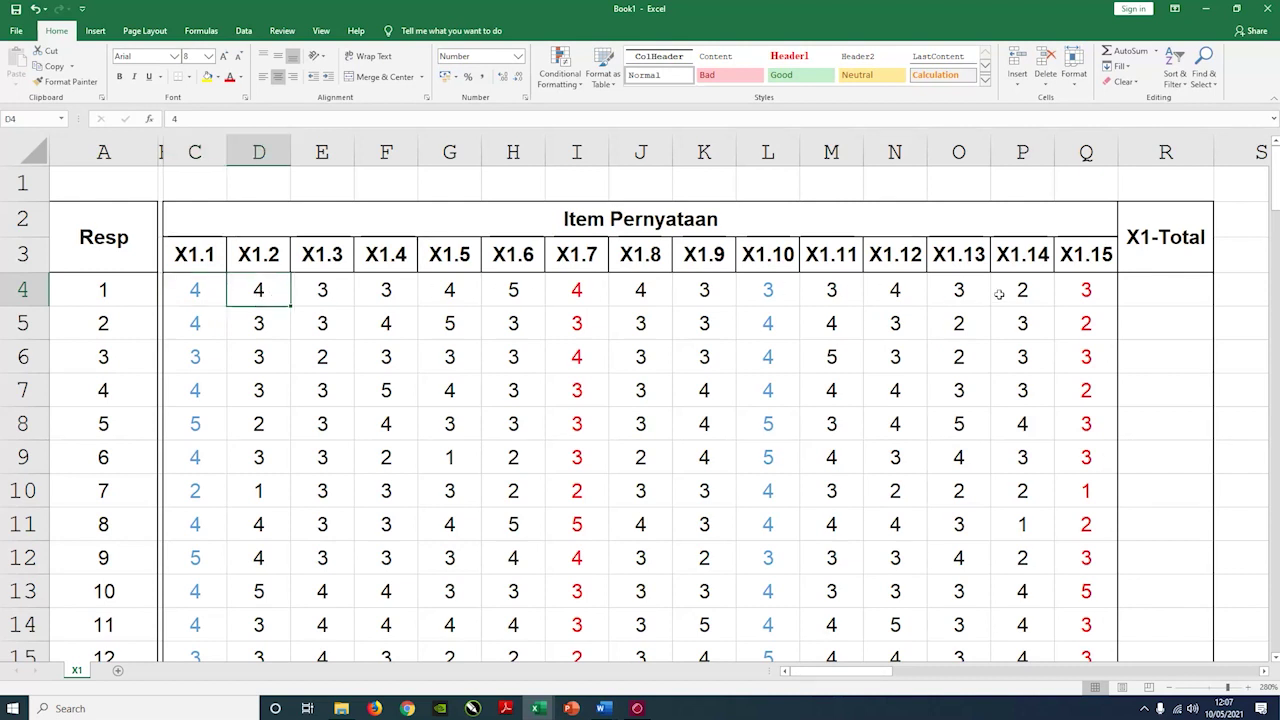
{"action": "key", "text": "ctrl+Right"}
{"action": "left_click", "coordinate": [1142, 284]}
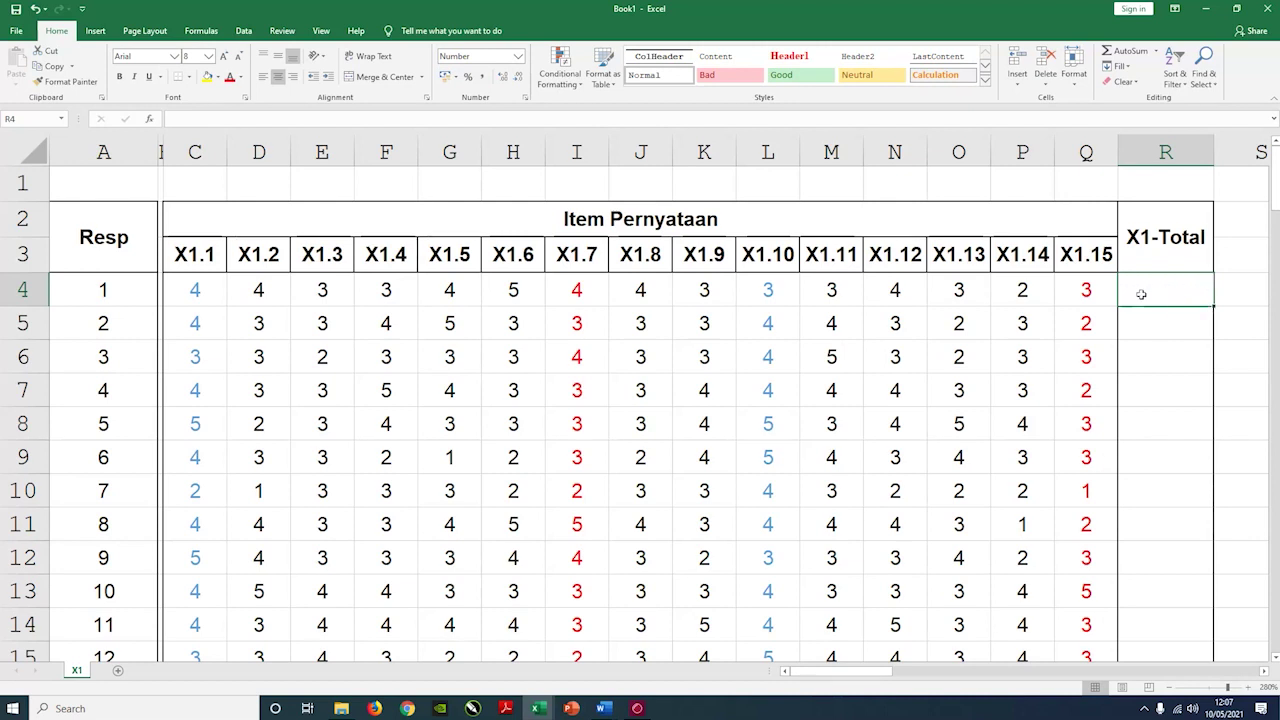
{"action": "left_click", "coordinate": [1087, 289]}
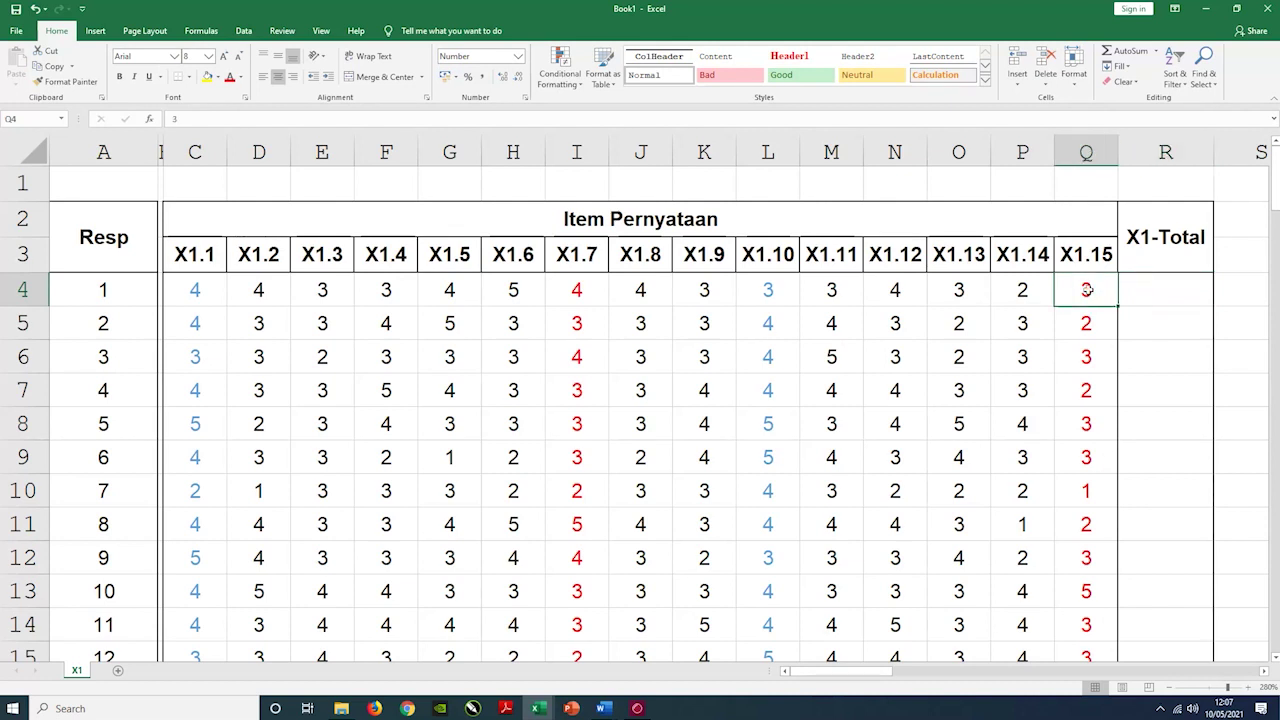
{"action": "left_click", "coordinate": [1017, 289]}
{"action": "left_click", "coordinate": [955, 289]}
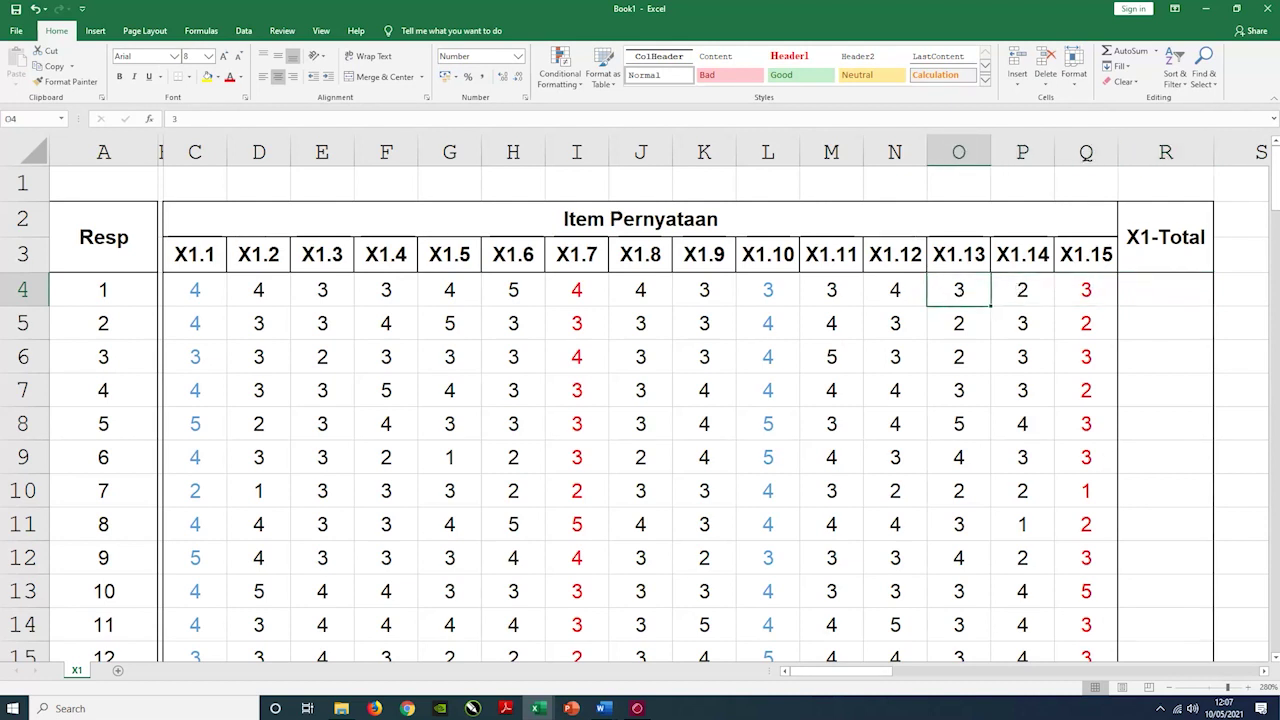
{"action": "left_click", "coordinate": [893, 290]}
{"action": "left_click", "coordinate": [826, 290]}
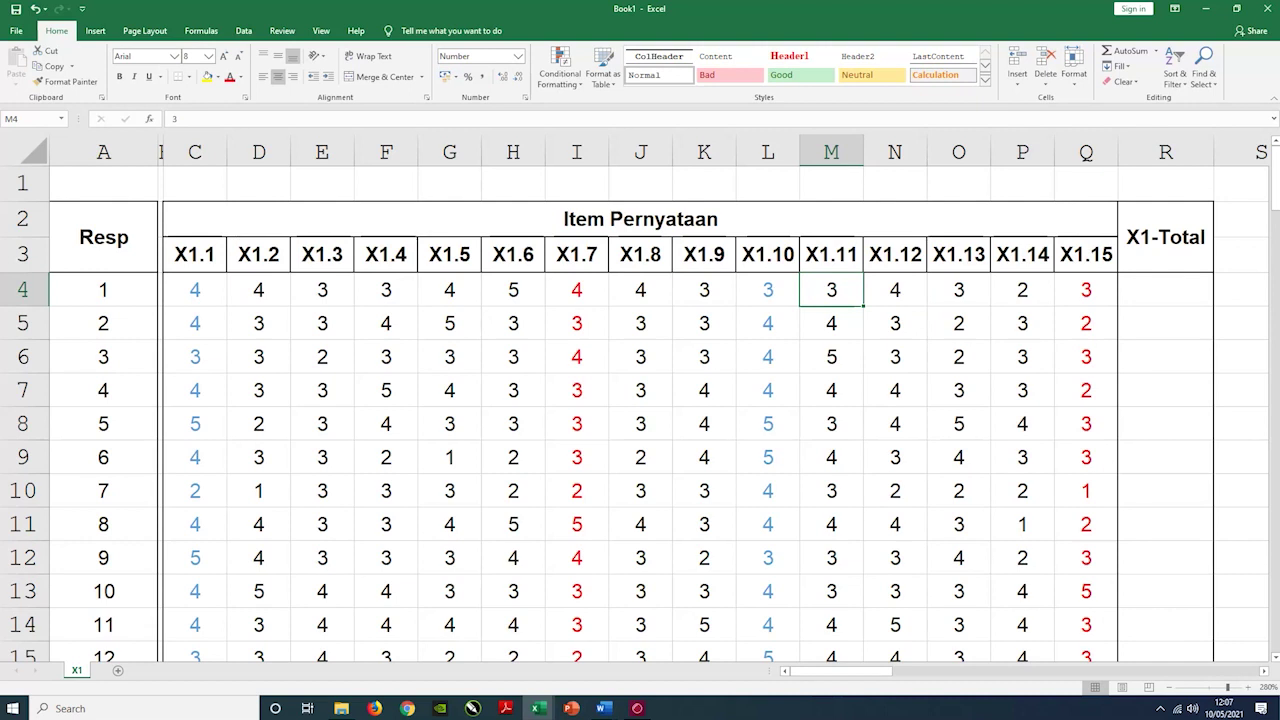
{"action": "left_click", "coordinate": [766, 290]}
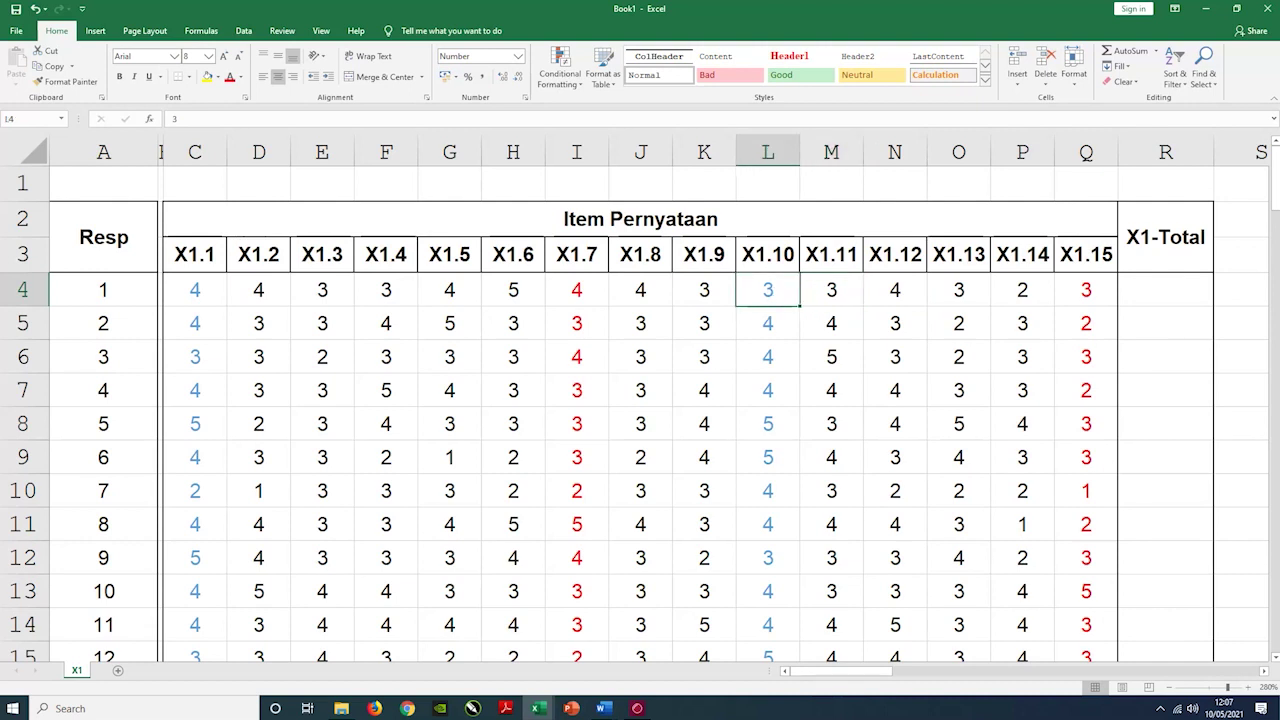
Sum respondent 1's scores for items X1.1 to X1.15 (C4:Q4) in the X1-Total cell using AutoSum.
{"action": "left_click", "coordinate": [1164, 292]}
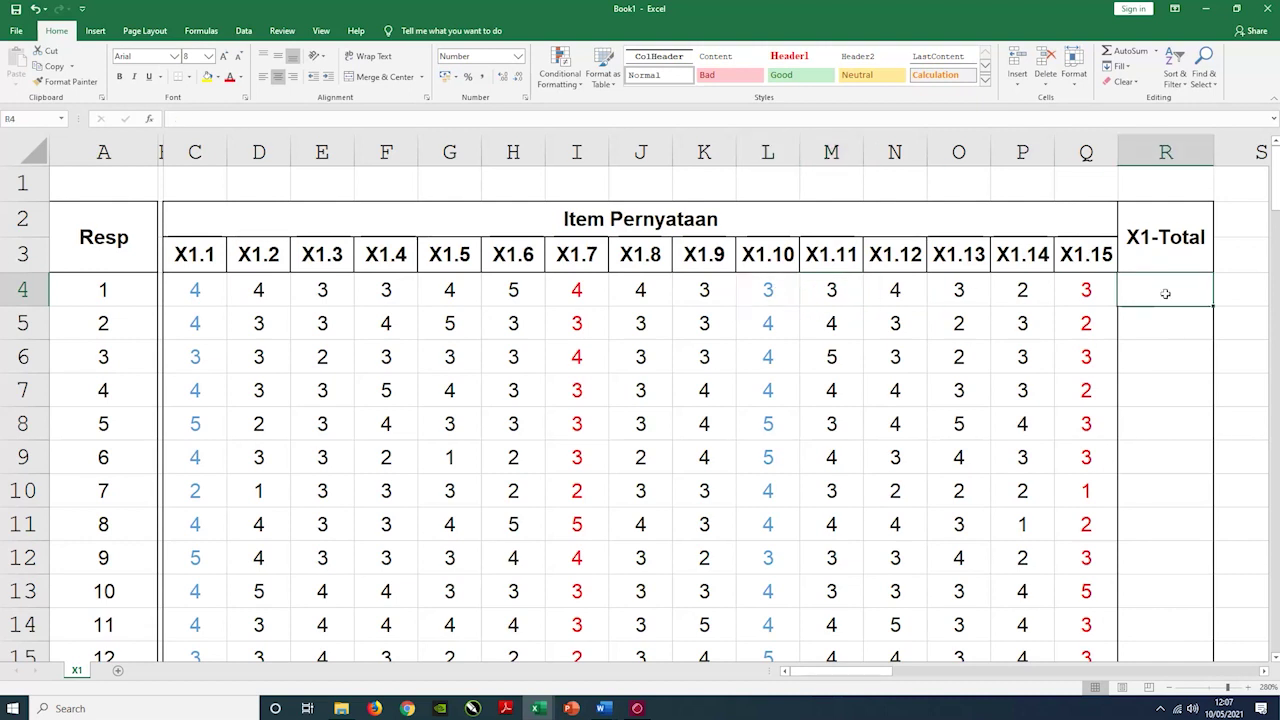
{"action": "left_click", "coordinate": [1157, 52]}
{"action": "left_click", "coordinate": [1148, 74]}
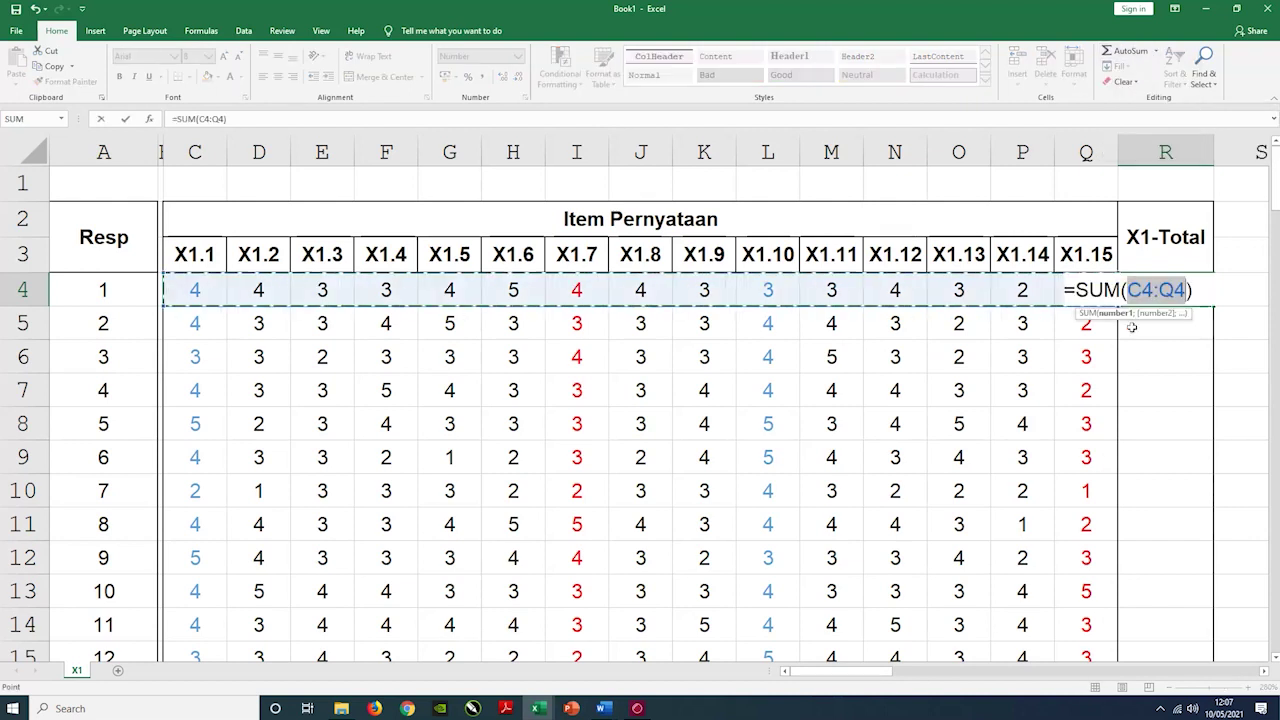
{"action": "key", "text": "Return"}
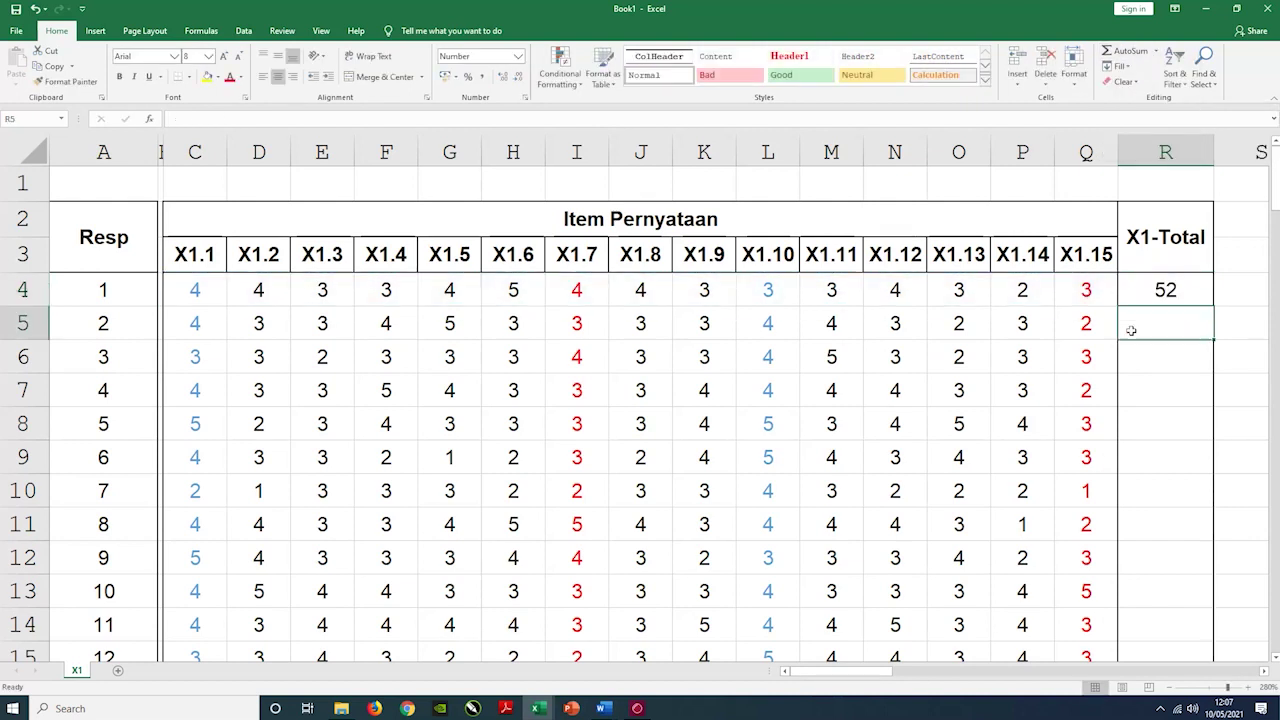
Widen the narrow empty column B between Resp and X1.1, and clear respondent 1's X1-Total cell.
{"action": "left_click", "coordinate": [1200, 298]}
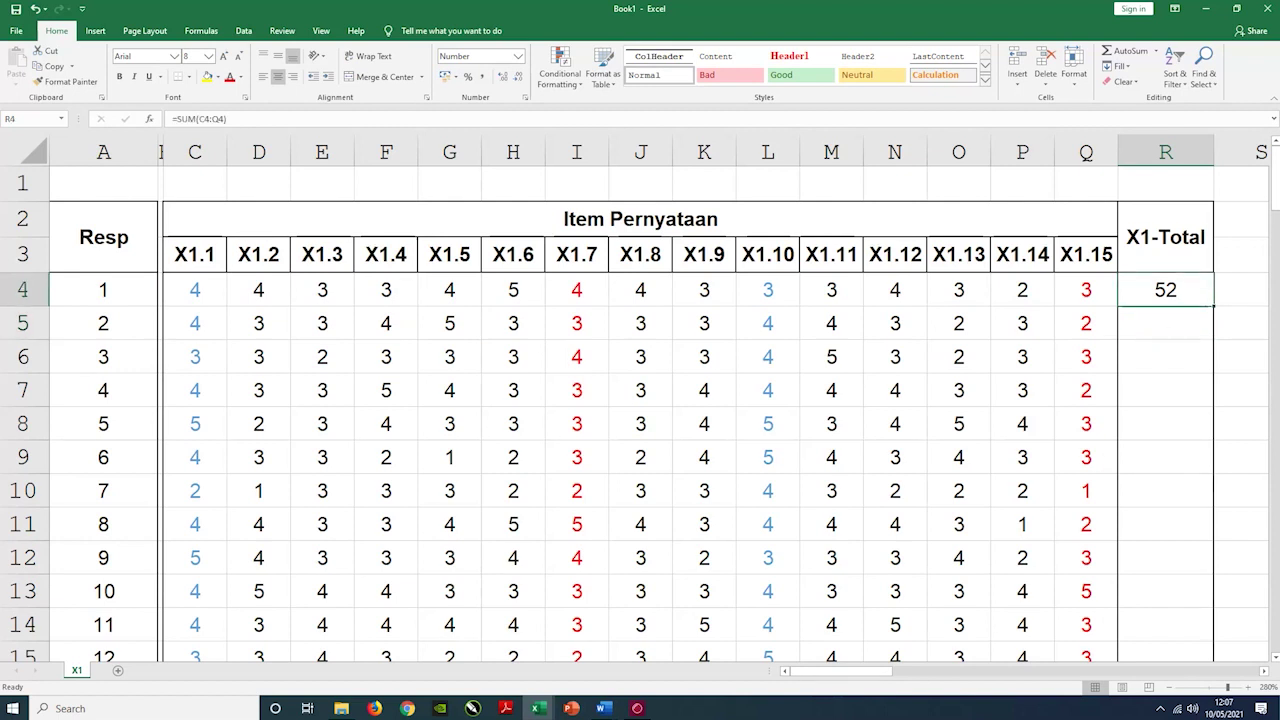
{"action": "left_click_drag", "start_coordinate": [160, 152], "coordinate": [192, 152]}
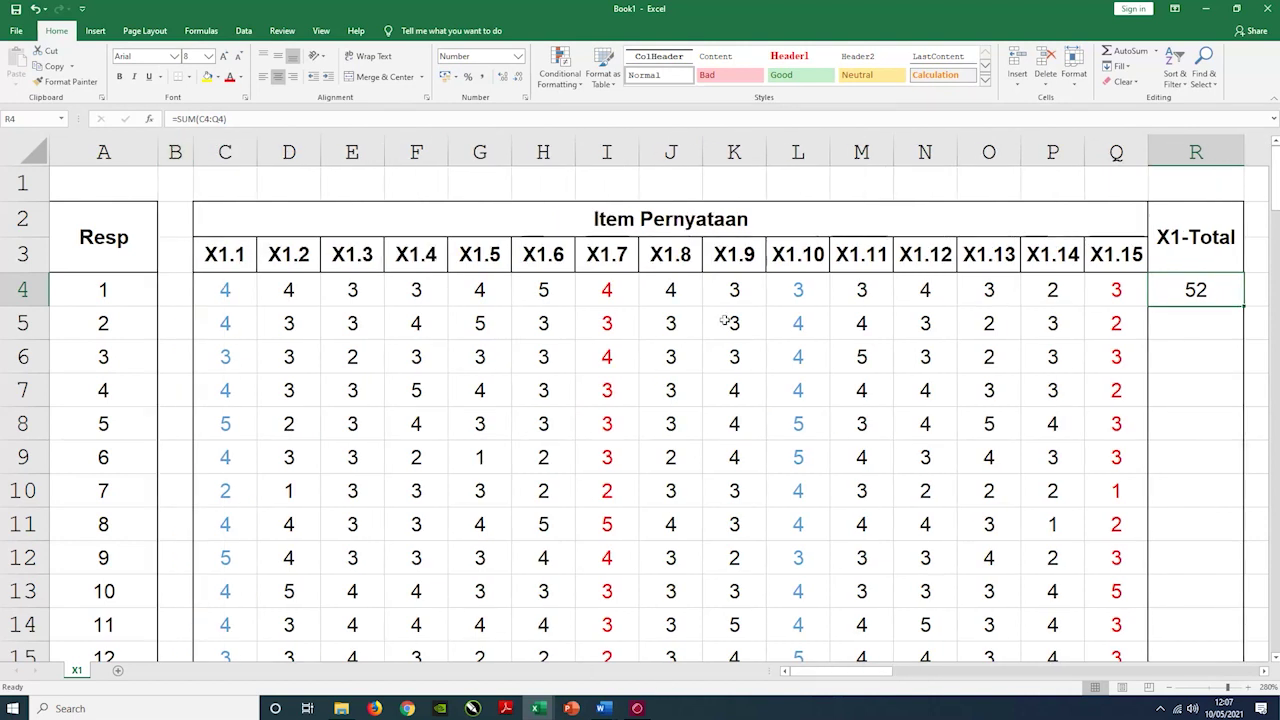
{"action": "key", "text": "Delete"}
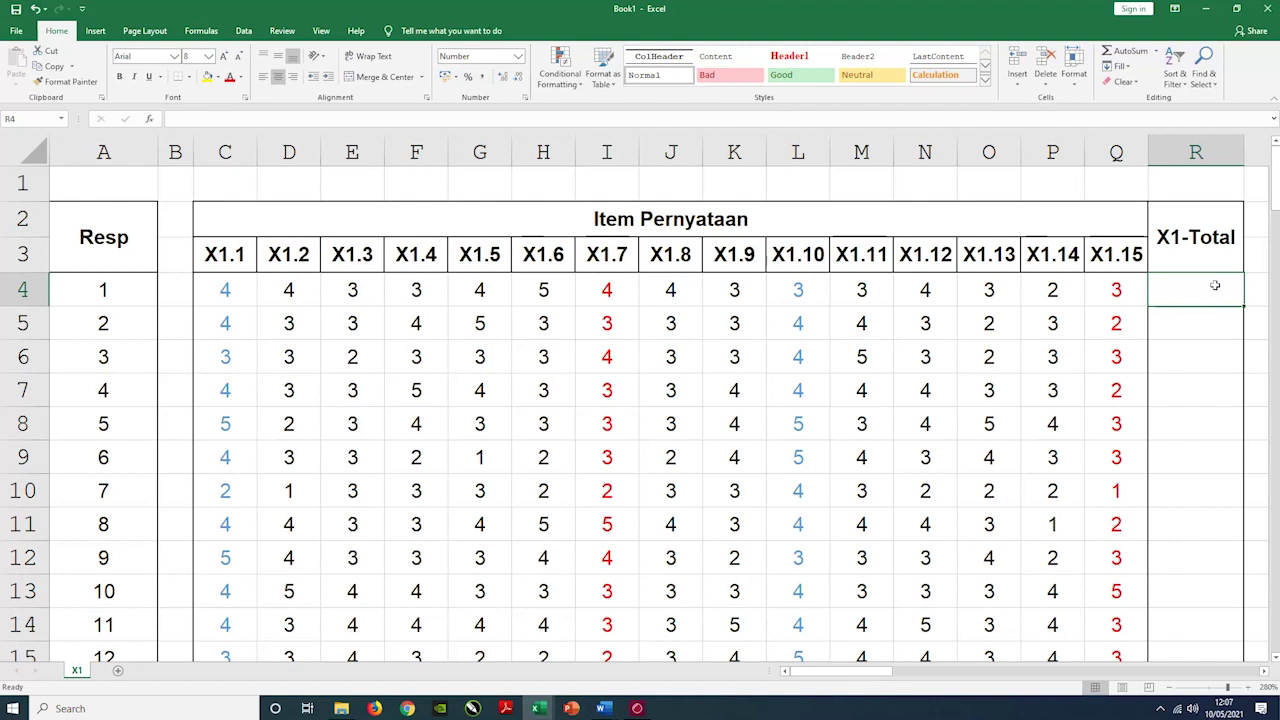
Delete the empty column B that separates the respondent numbers from the item scores.
{"action": "left_click", "coordinate": [175, 152]}
{"action": "right_click", "coordinate": [176, 155]}
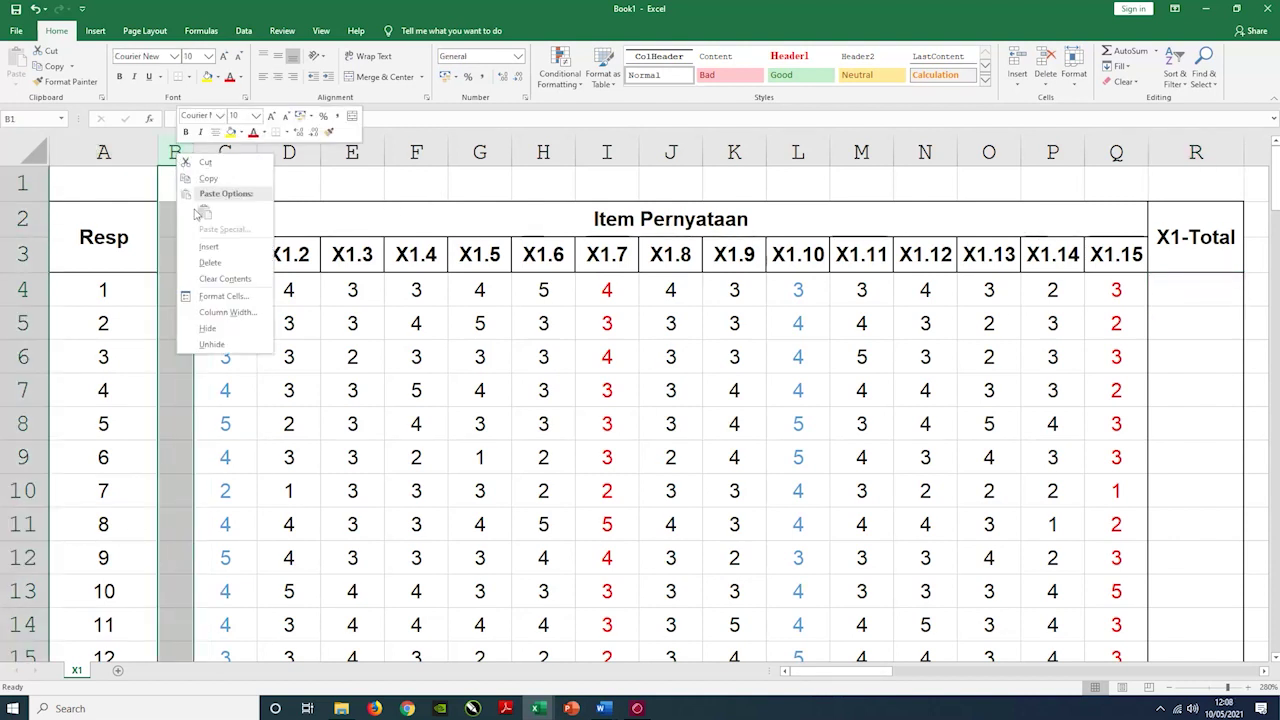
{"action": "left_click", "coordinate": [210, 262]}
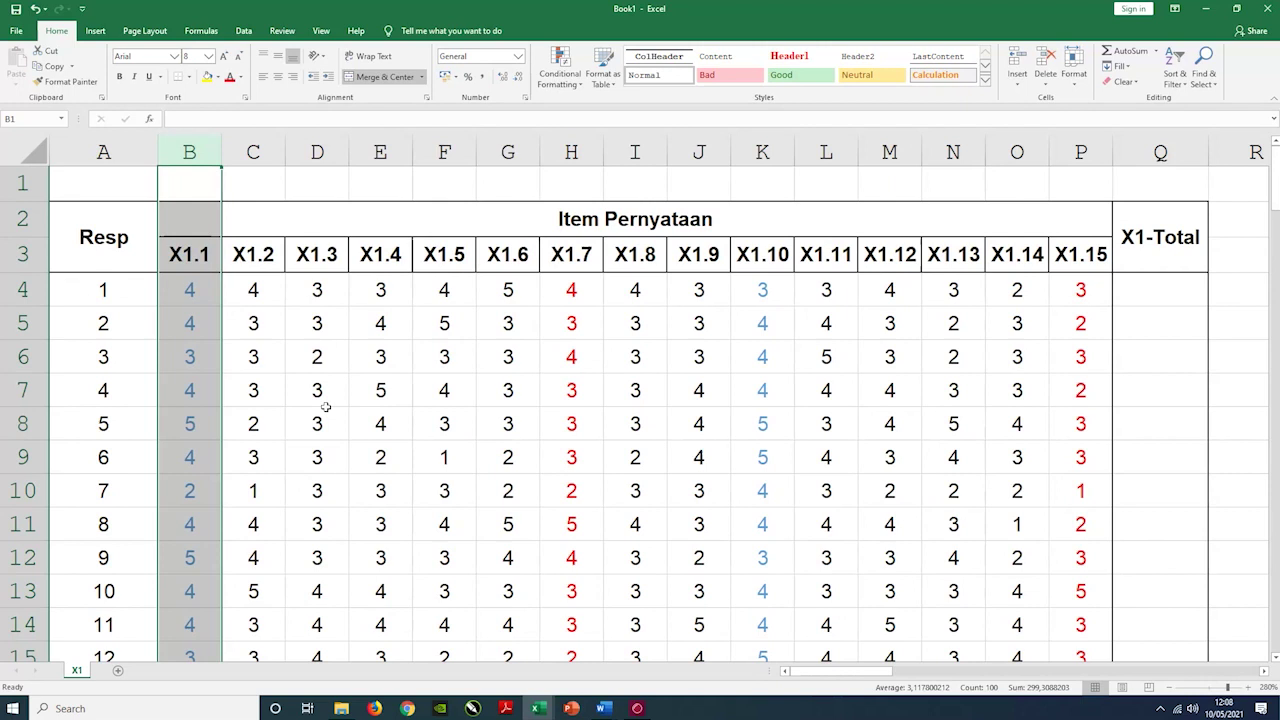
Enter respondent 1's X1-Total with AutoSum, using the suggested range A4:P4.
{"action": "left_click", "coordinate": [1160, 290]}
{"action": "left_click", "coordinate": [1155, 51]}
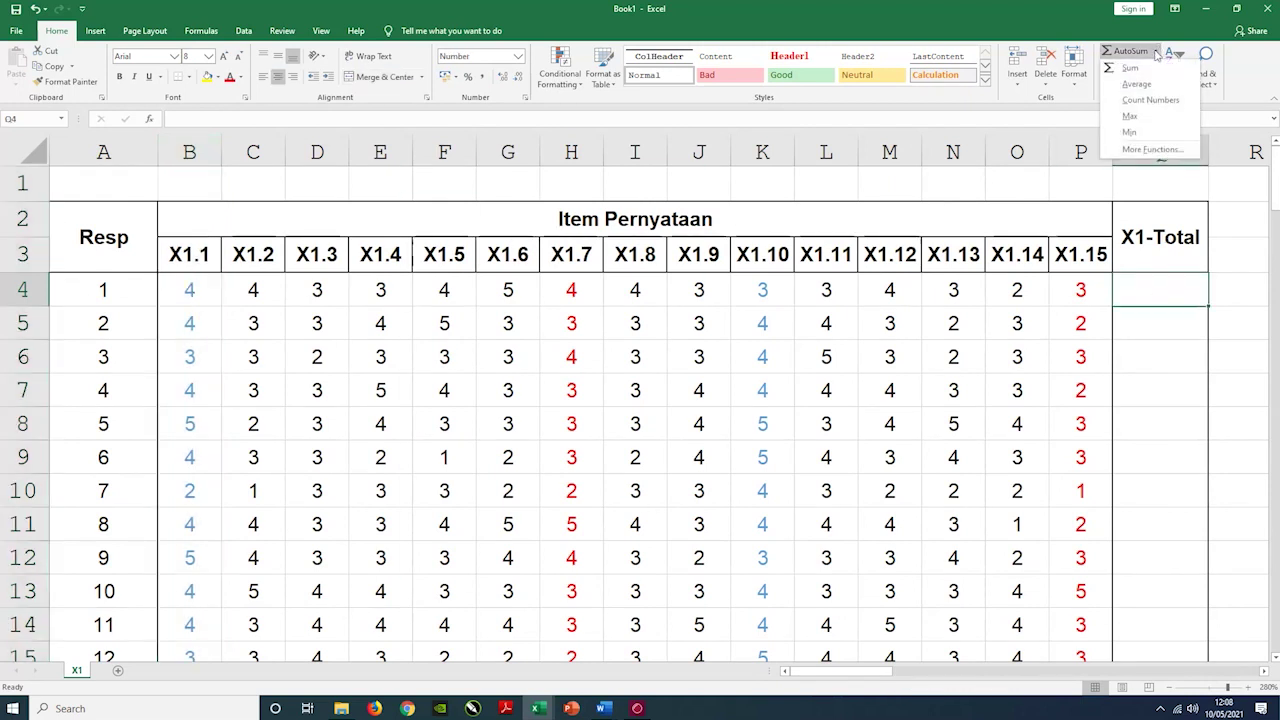
{"action": "left_click", "coordinate": [1145, 67]}
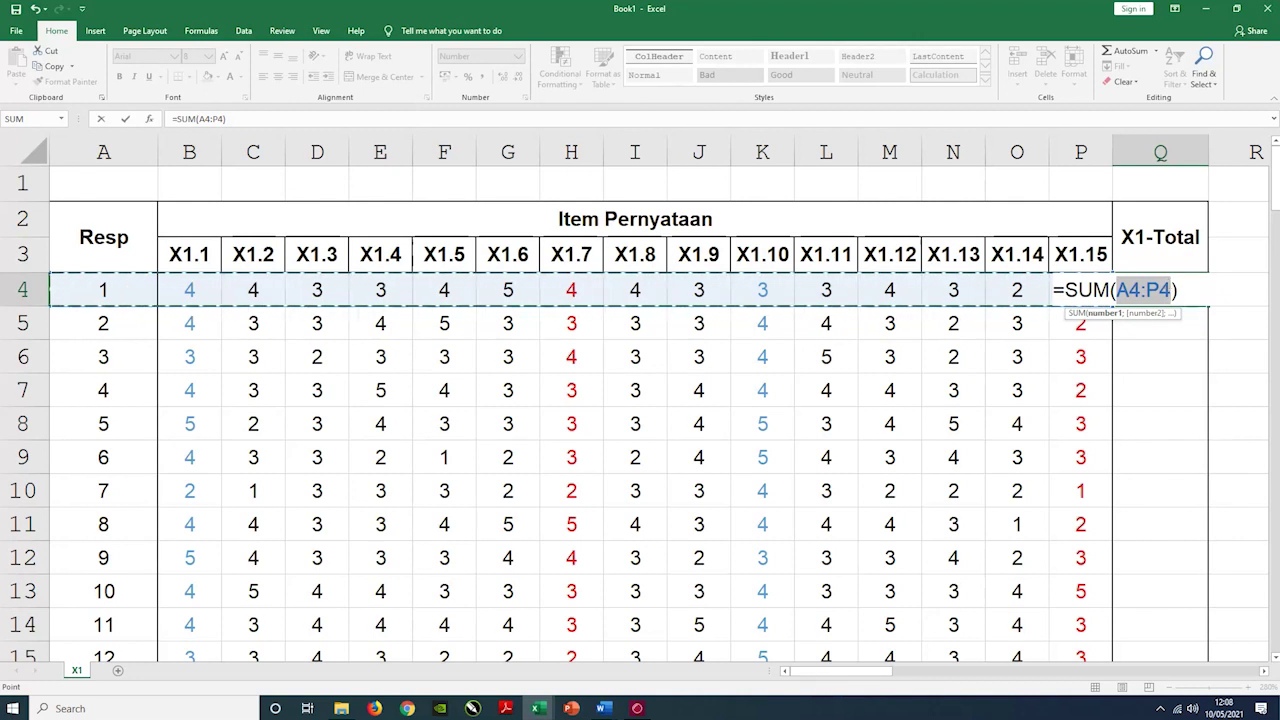
{"action": "key", "text": "Return"}
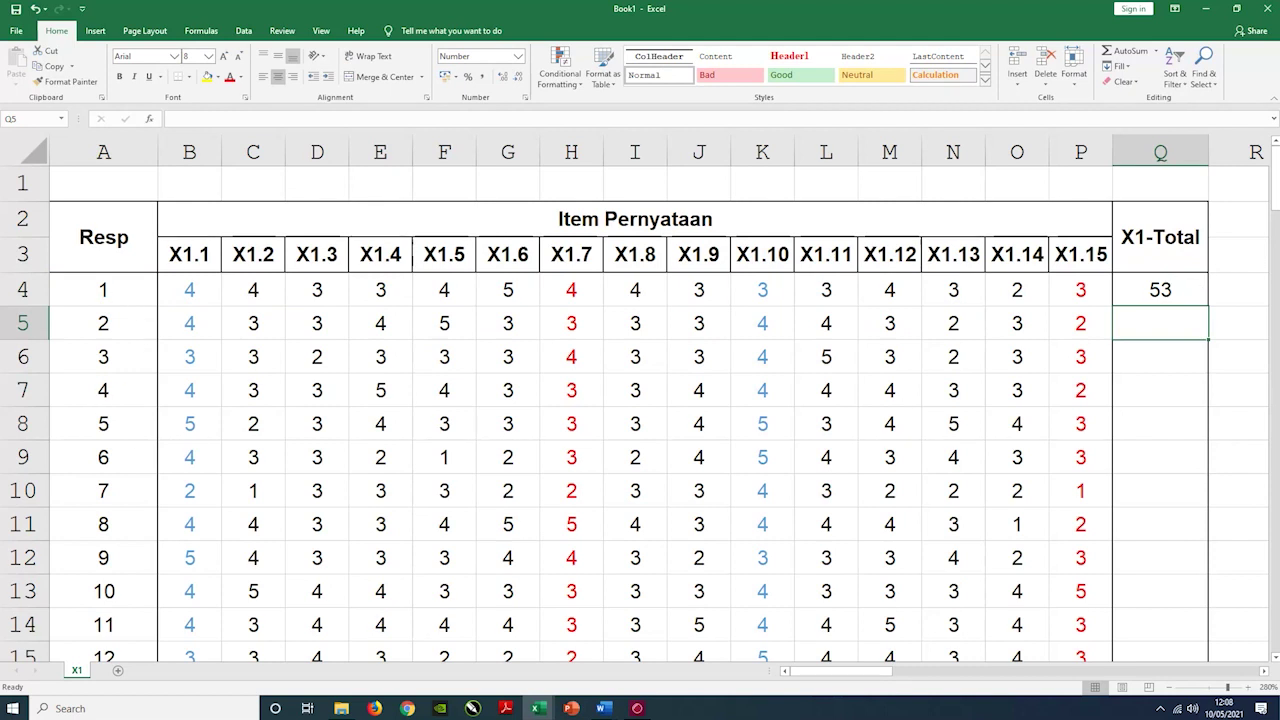
Undo the A4:P4 total and the deletion of column B.
{"action": "left_click", "coordinate": [36, 9]}
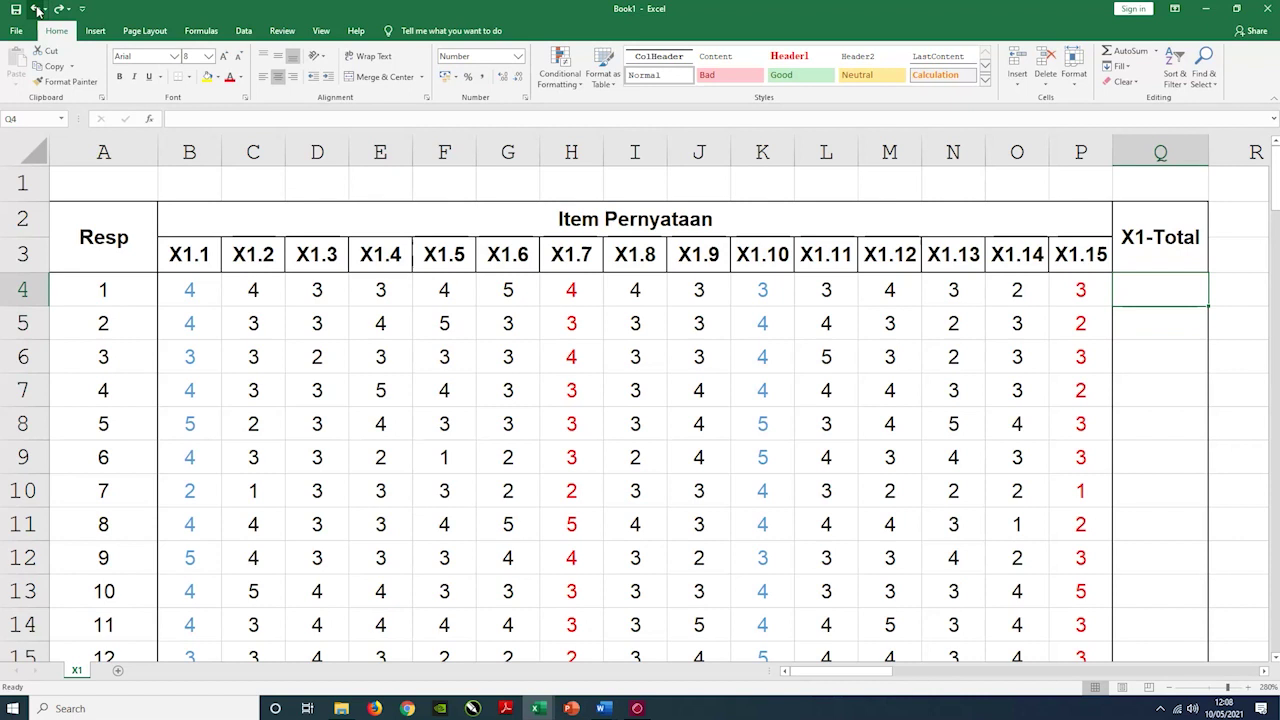
{"action": "left_click", "coordinate": [36, 9]}
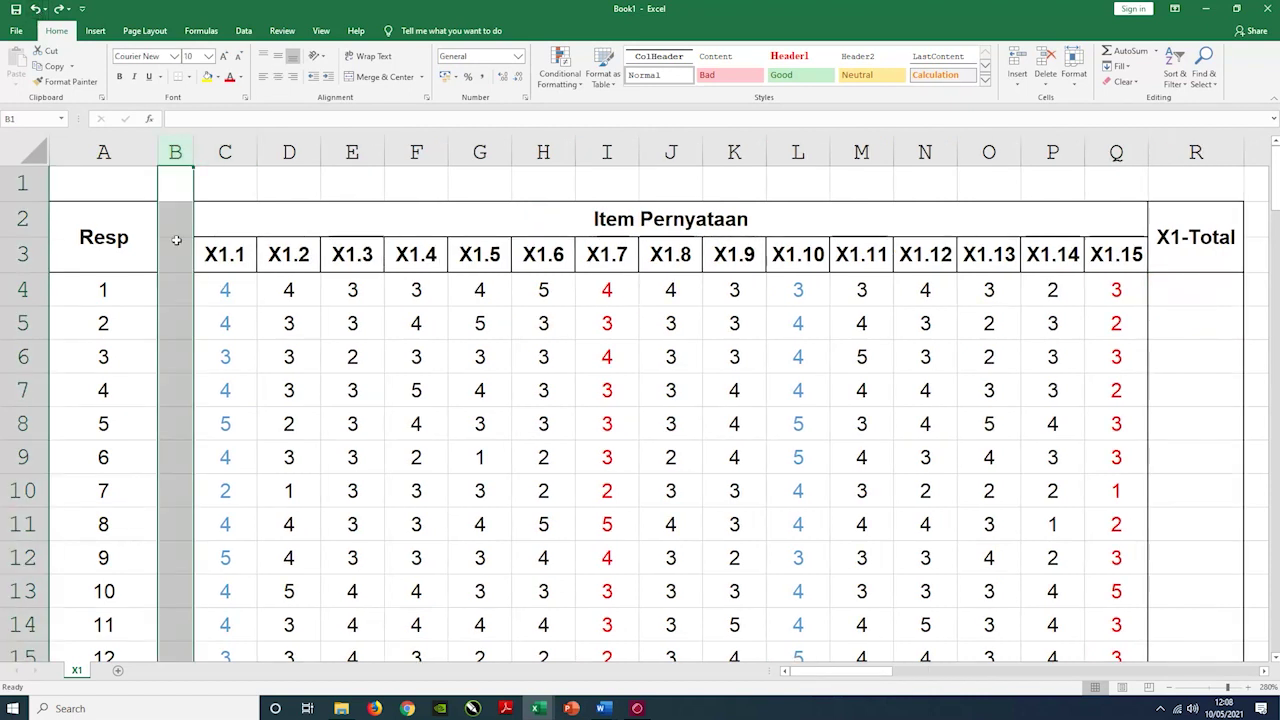
{"action": "left_click", "coordinate": [543, 351]}
Sum C4:Q4 as respondent 1's X1-Total and fill the formula down to respondent 48.
{"action": "left_click", "coordinate": [1212, 300]}
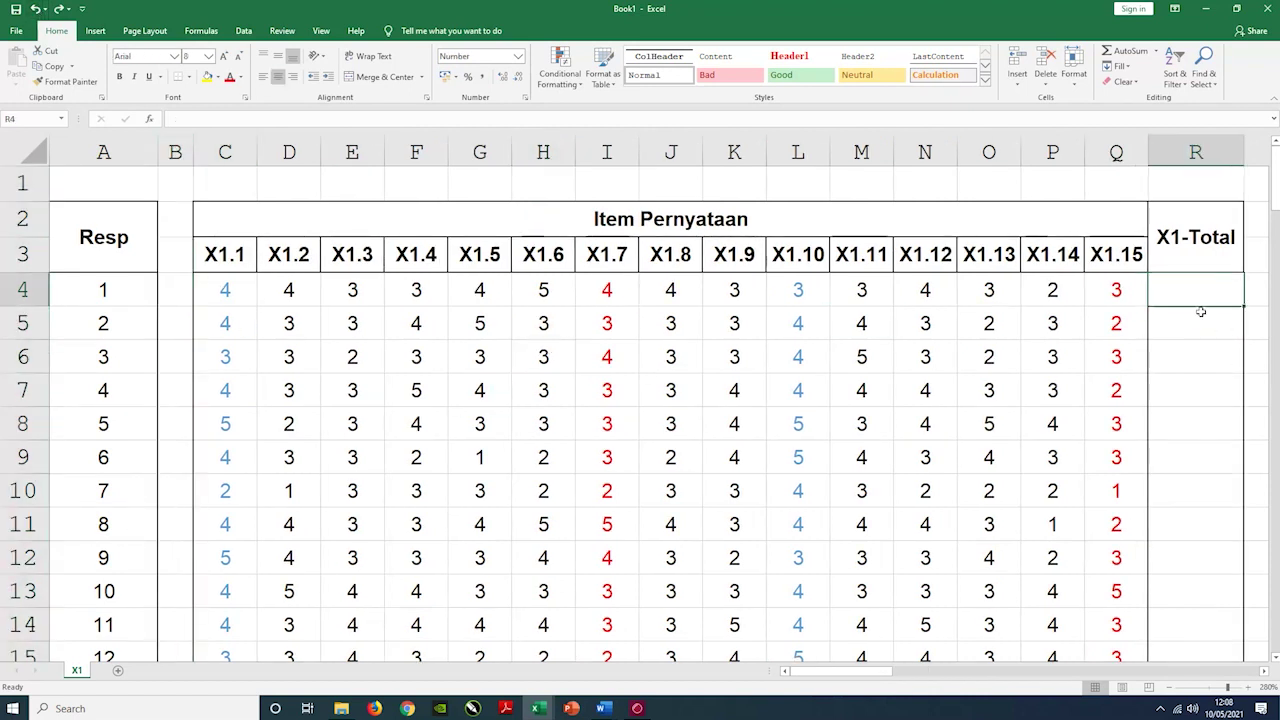
{"action": "key", "text": "alt+equal"}
{"action": "key", "text": "Return"}
{"action": "key", "text": "Up"}
{"action": "left_click_drag", "start_coordinate": [1244, 306], "coordinate": [1240, 585]}
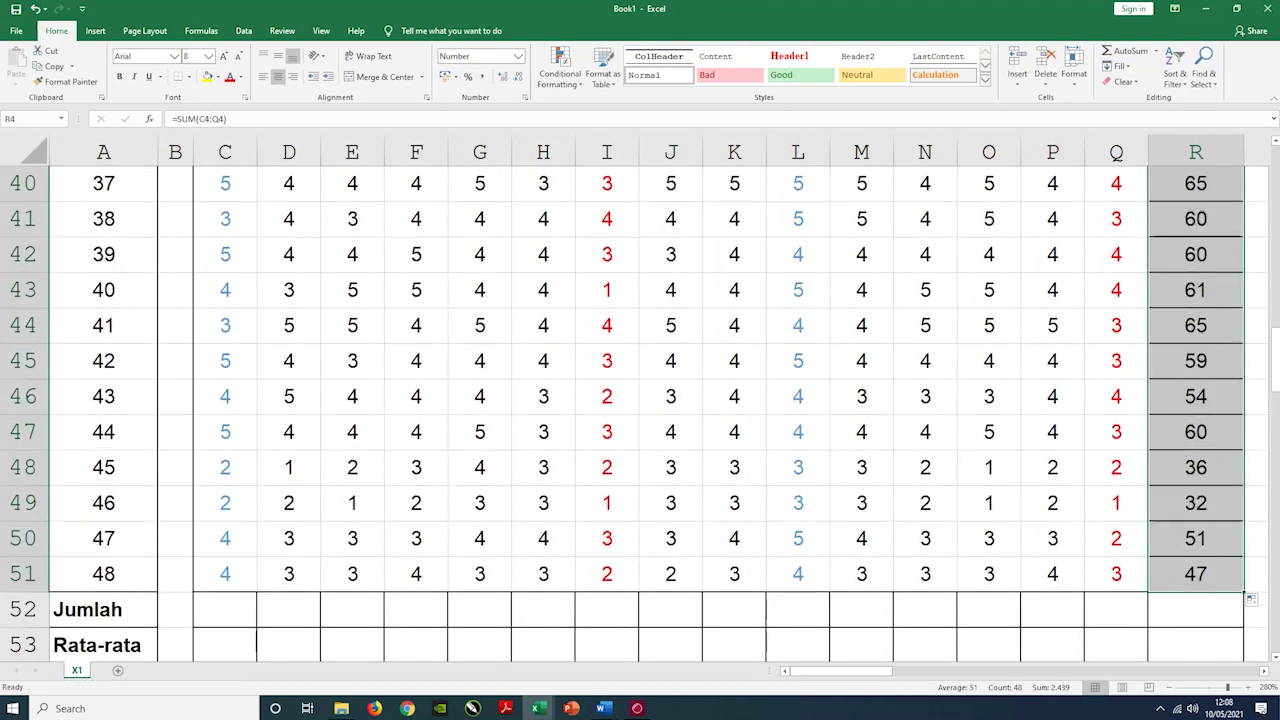
{"action": "scroll", "coordinate": [1204, 420], "scroll_direction": "up", "scroll_amount": 13}
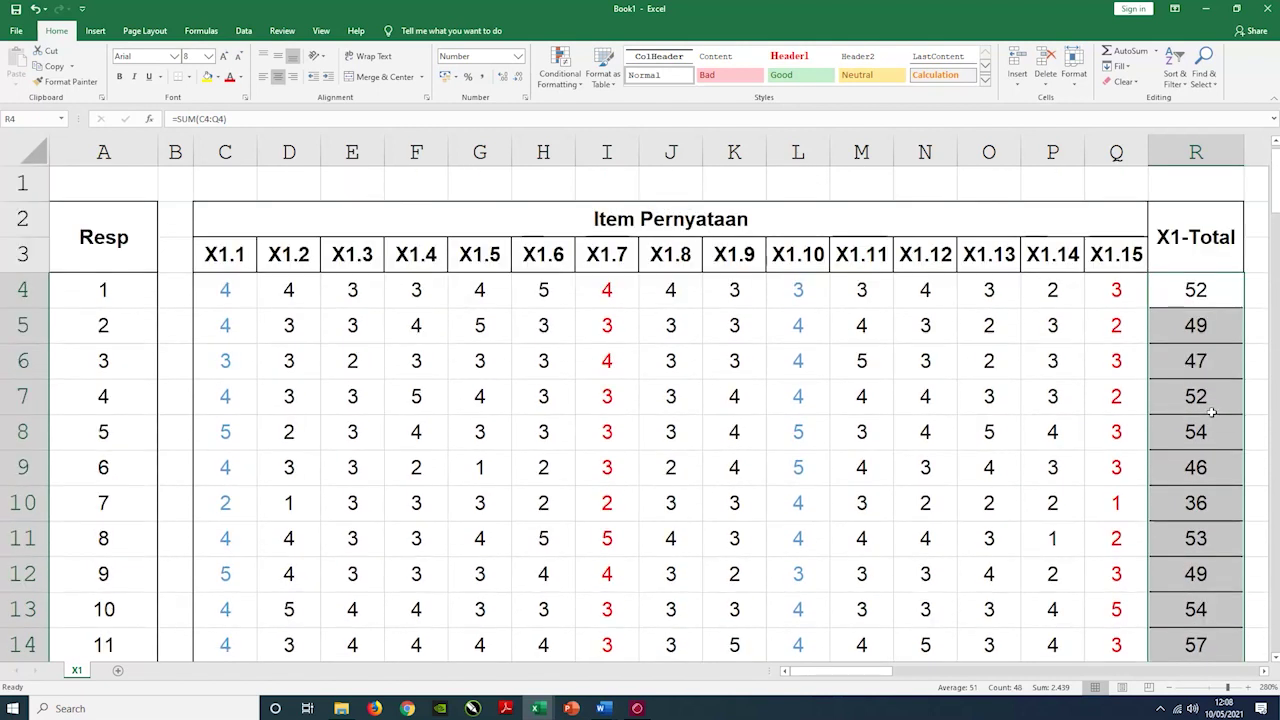
Remove the inner horizontal borders from the X1-Total cells of respondents 1 to 48.
{"action": "right_click", "coordinate": [1185, 323]}
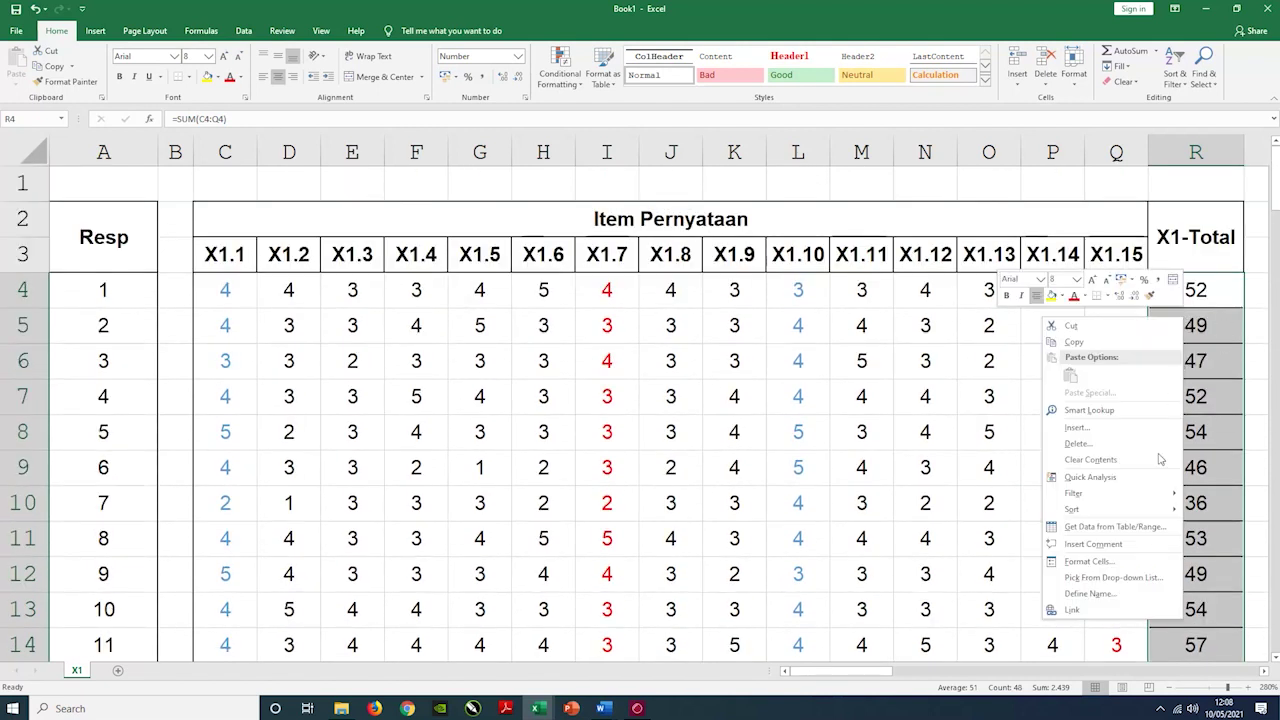
{"action": "left_click", "coordinate": [1098, 562]}
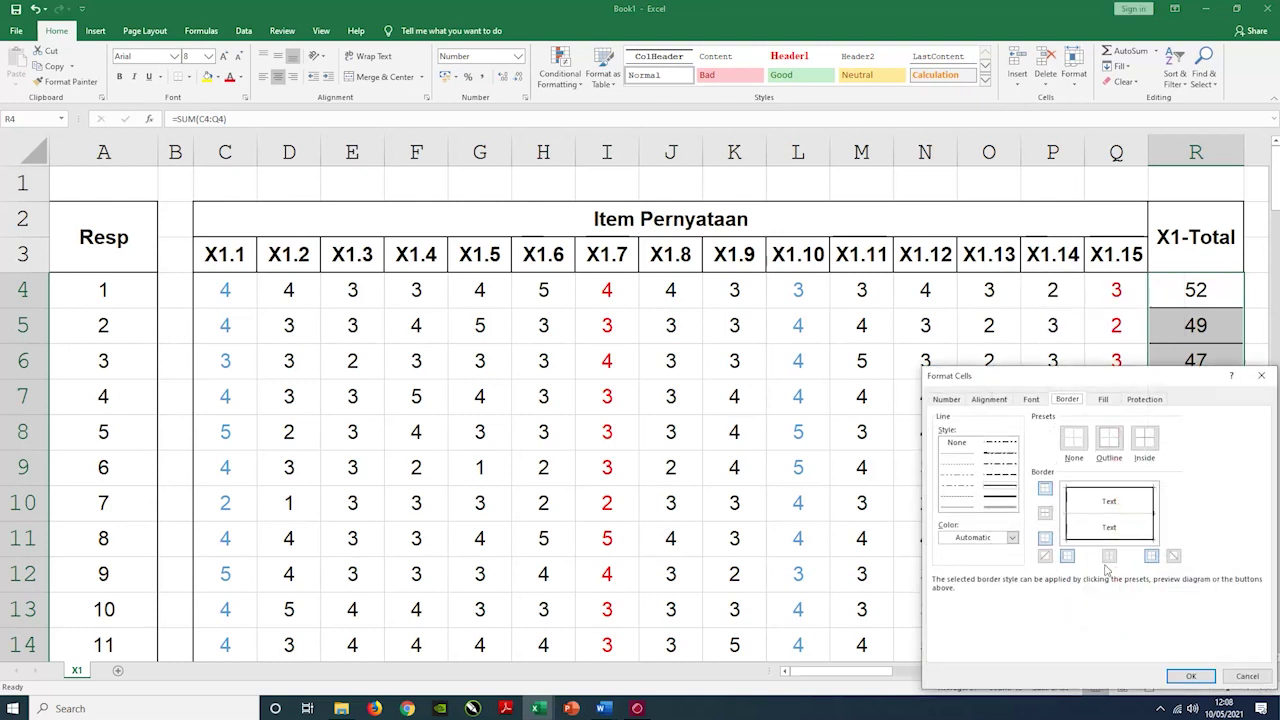
{"action": "left_click", "coordinate": [1045, 513]}
{"action": "left_click", "coordinate": [1191, 676]}
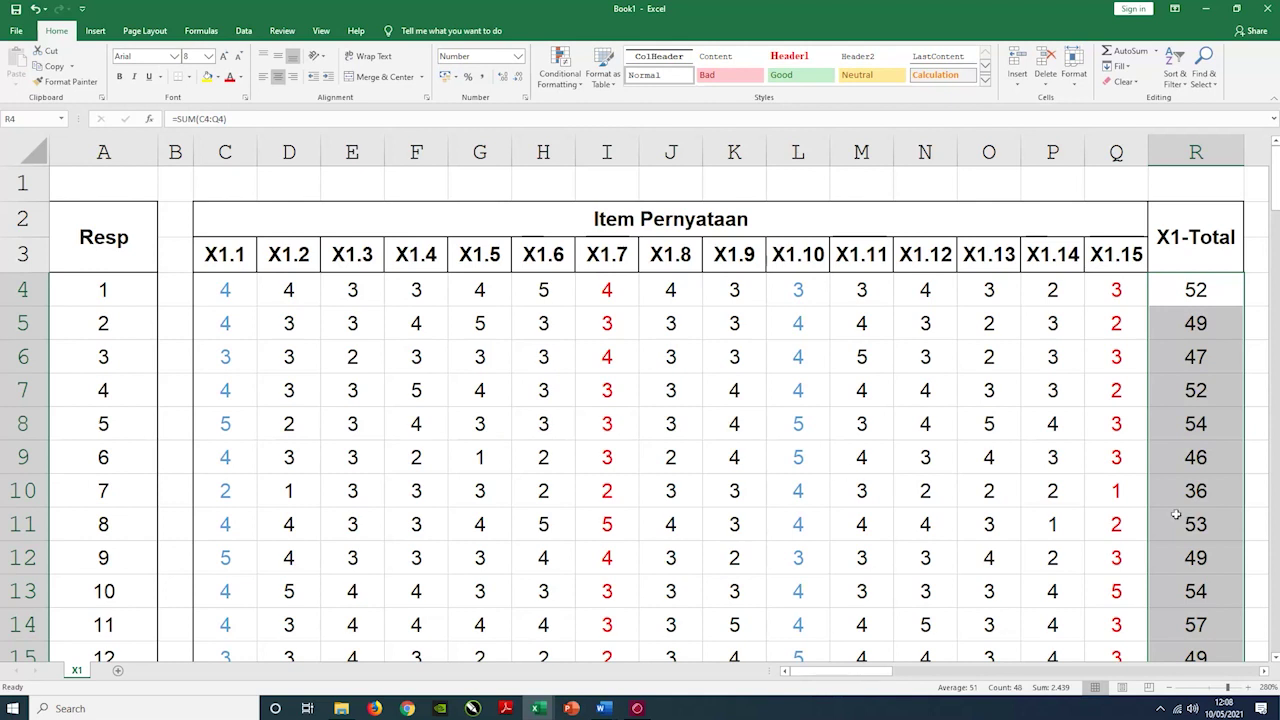
{"action": "left_click", "coordinate": [354, 386]}
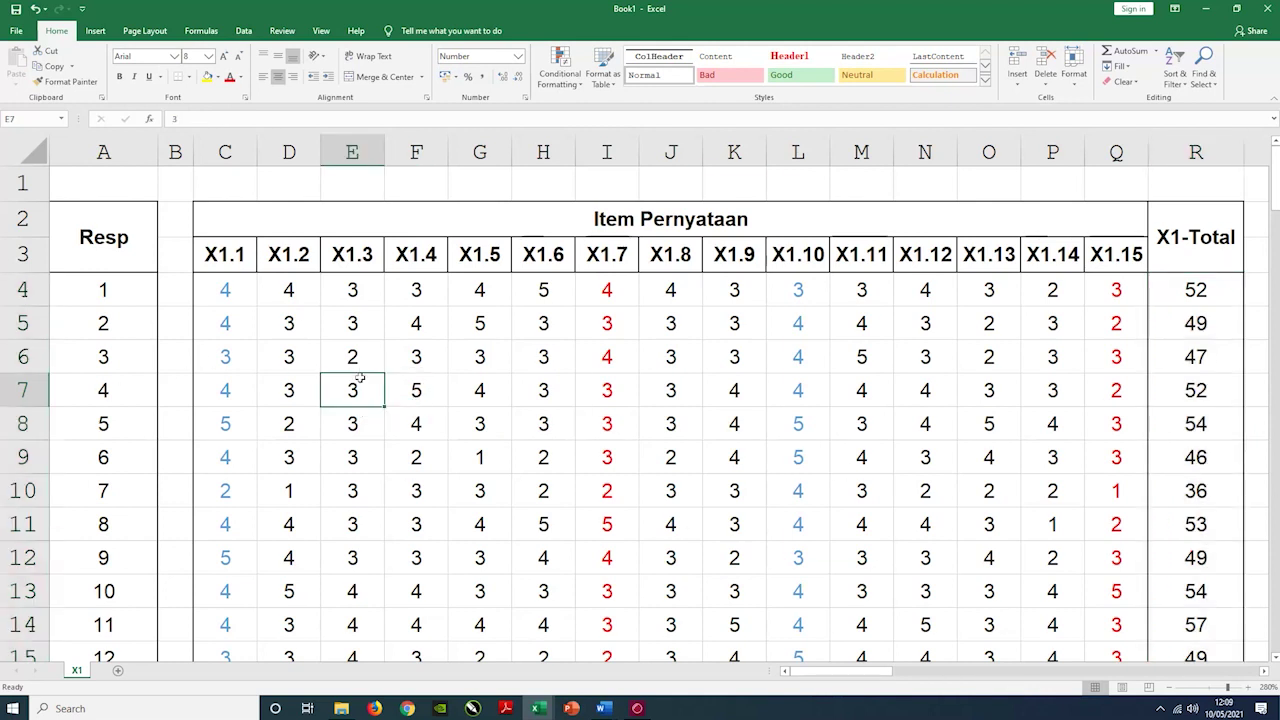
Delete the empty column B and check the sum formula in respondent 1's X1-Total cell.
{"action": "left_click", "coordinate": [174, 152]}
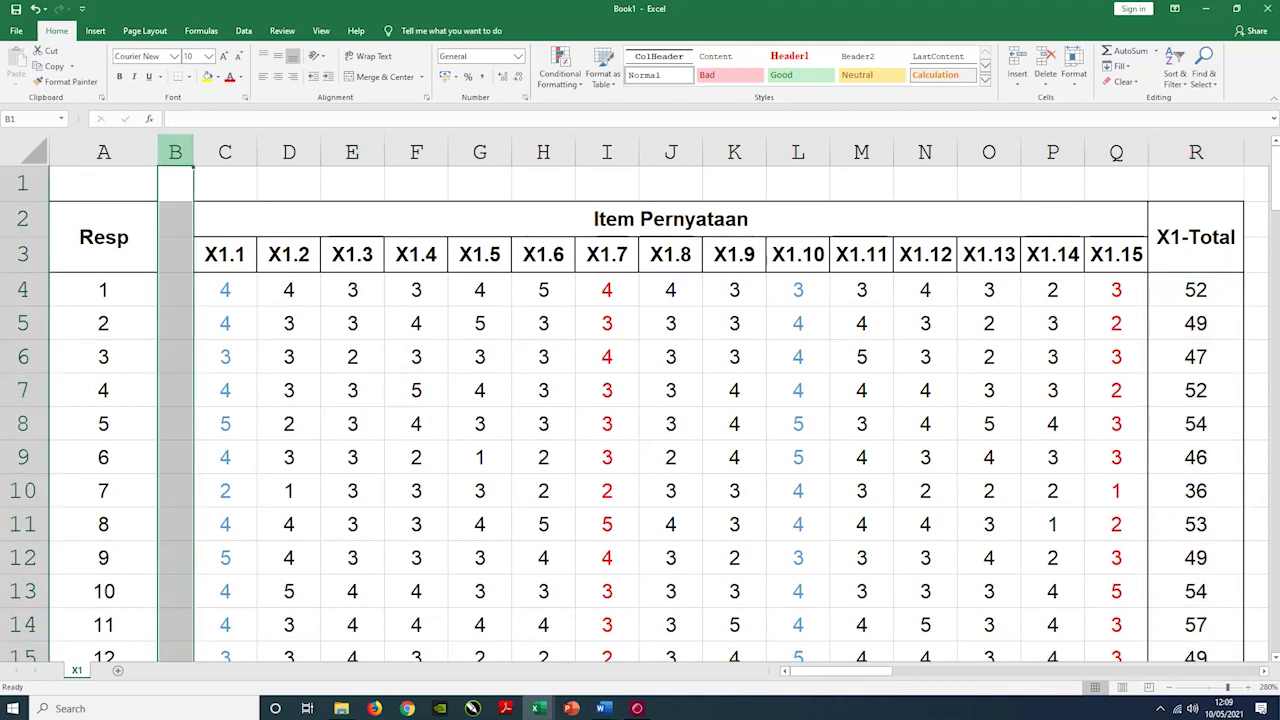
{"action": "right_click", "coordinate": [174, 152]}
{"action": "left_click", "coordinate": [210, 267]}
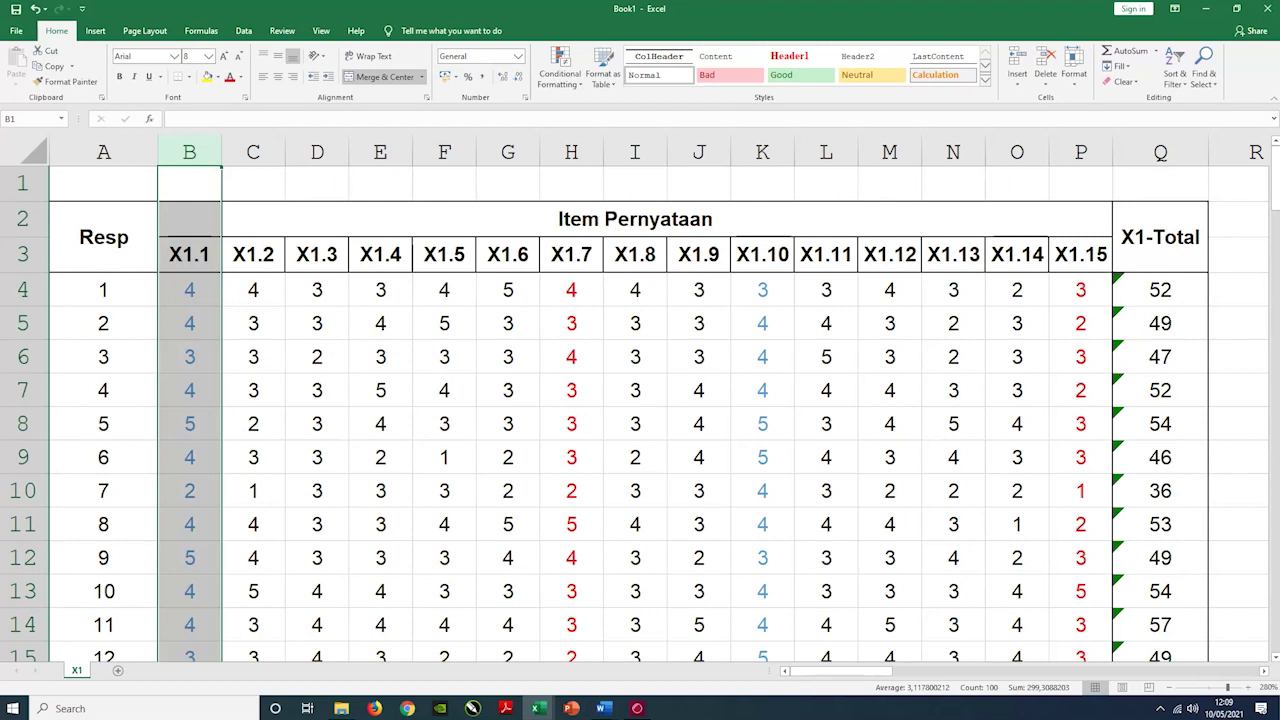
{"action": "left_click", "coordinate": [1125, 289]}
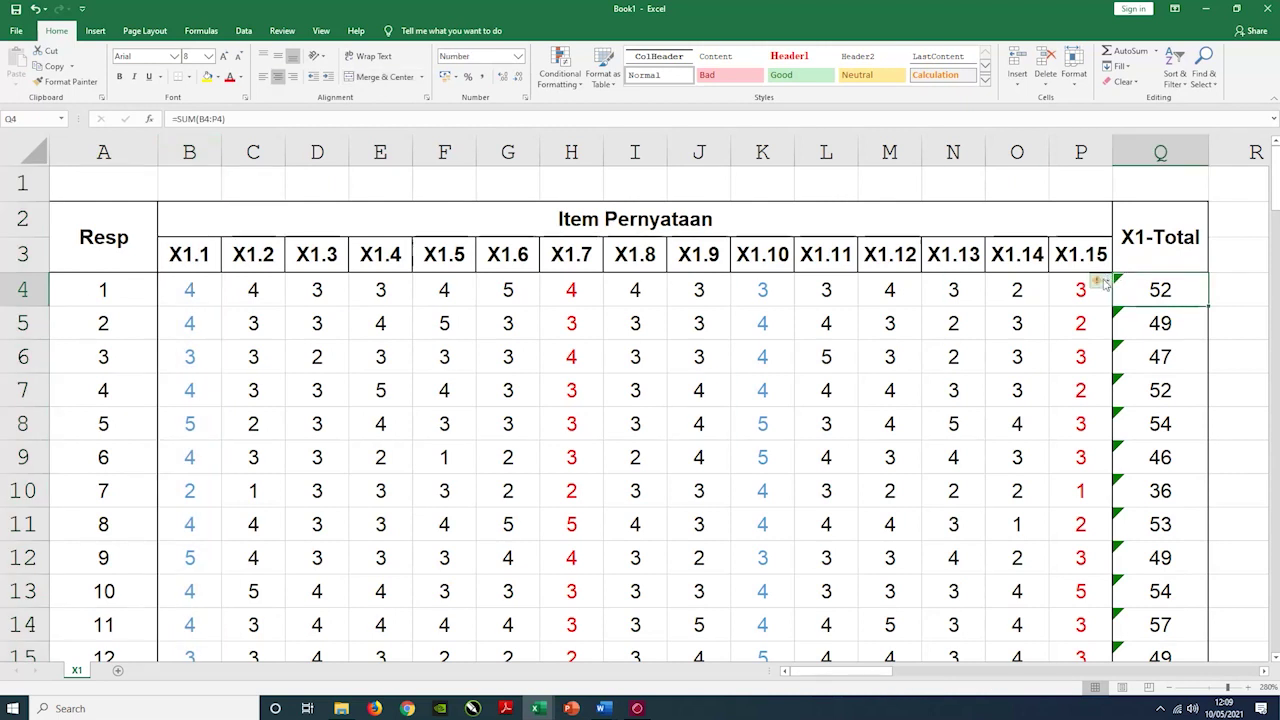
Undo the deletion of column B and narrow that empty column to a thin gap between Resp and X1.1.
{"action": "left_click", "coordinate": [1105, 284]}
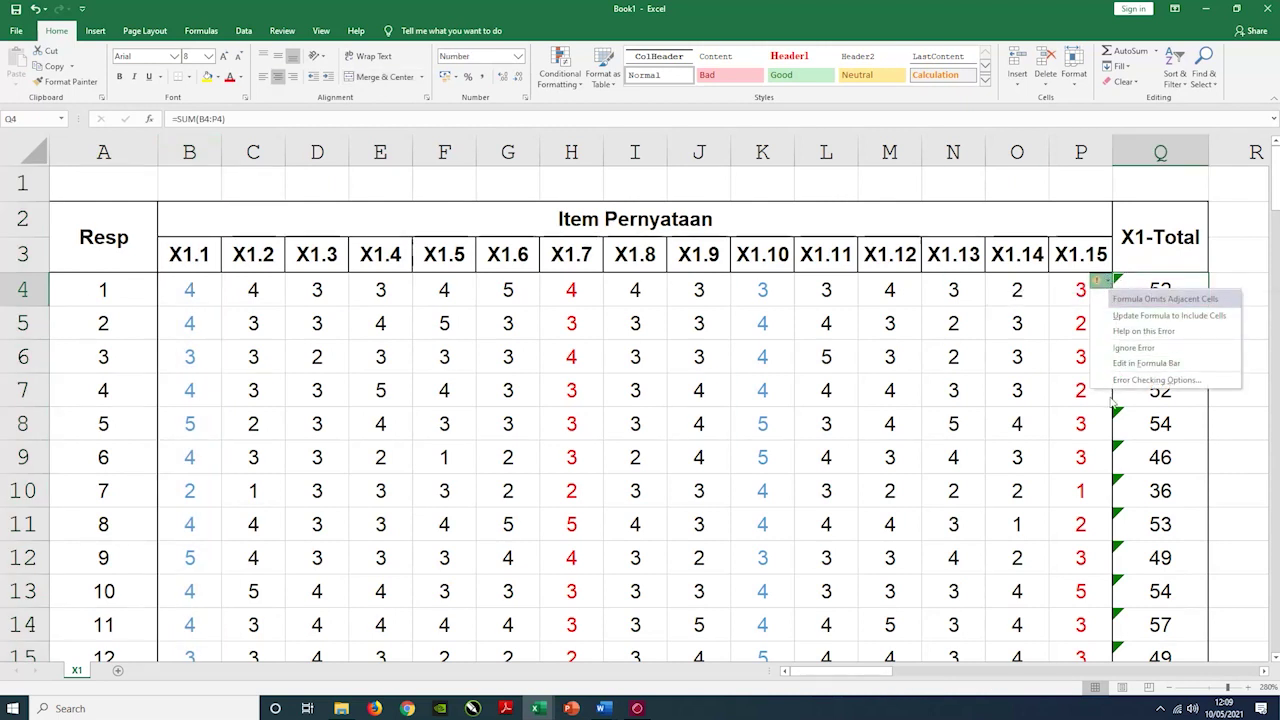
{"action": "left_click", "coordinate": [33, 10]}
{"action": "left_click", "coordinate": [33, 10]}
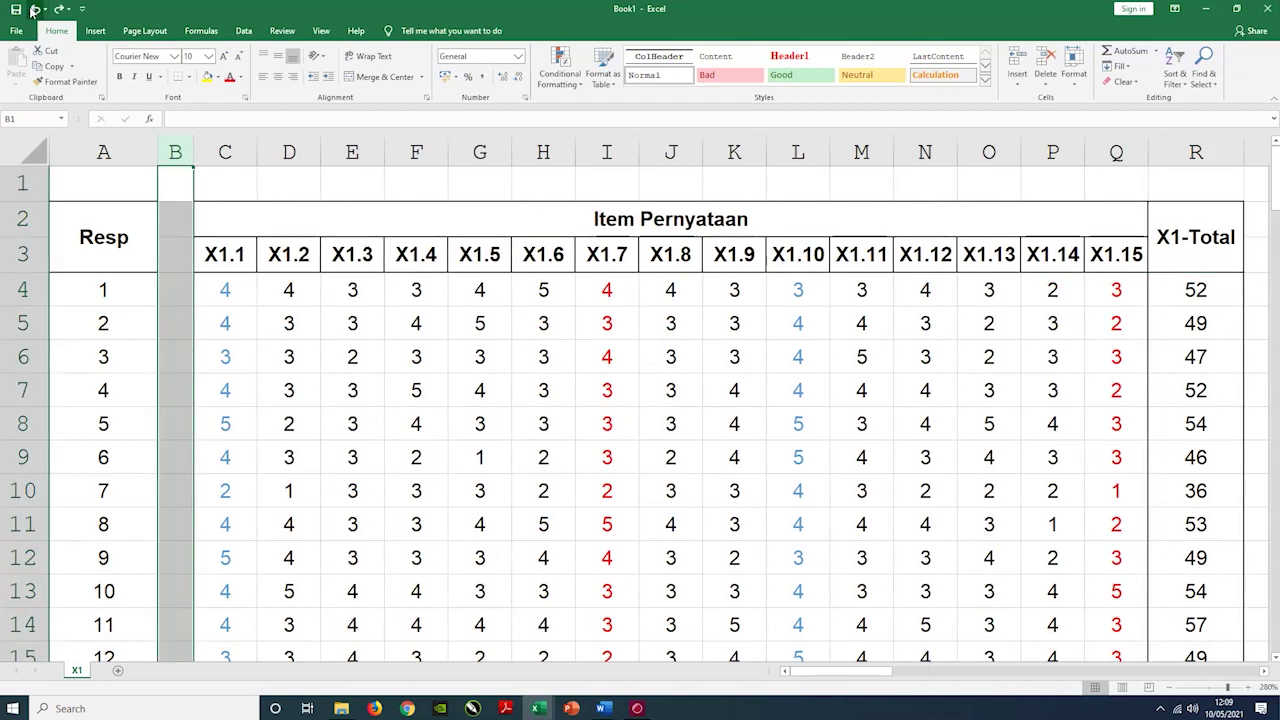
{"action": "left_click_drag", "start_coordinate": [193, 152], "coordinate": [163, 163]}
{"action": "left_click", "coordinate": [383, 400]}
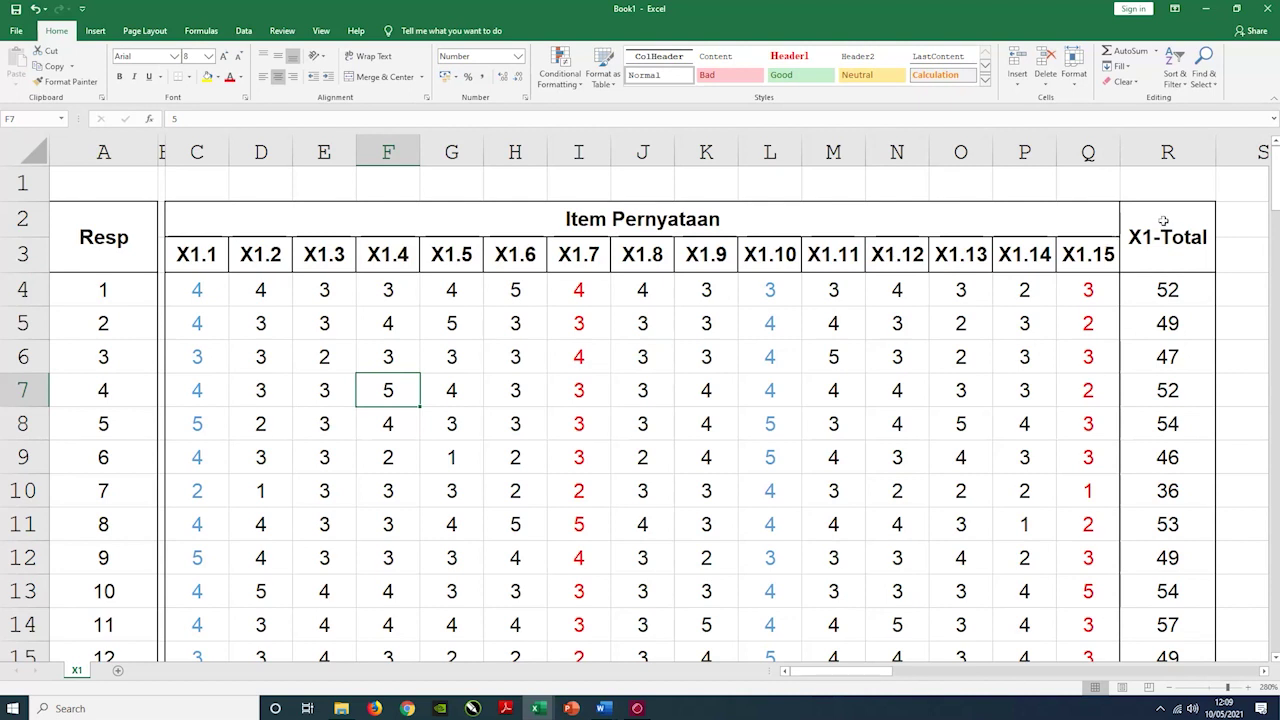
Examine the X1.1 score column and its Jumlah, Rata-rata and Kriteria summary cells below respondent 48.
{"action": "scroll", "coordinate": [1166, 255], "scroll_direction": "down", "scroll_amount": 6}
{"action": "scroll", "coordinate": [1170, 320], "scroll_direction": "down", "scroll_amount": 8}
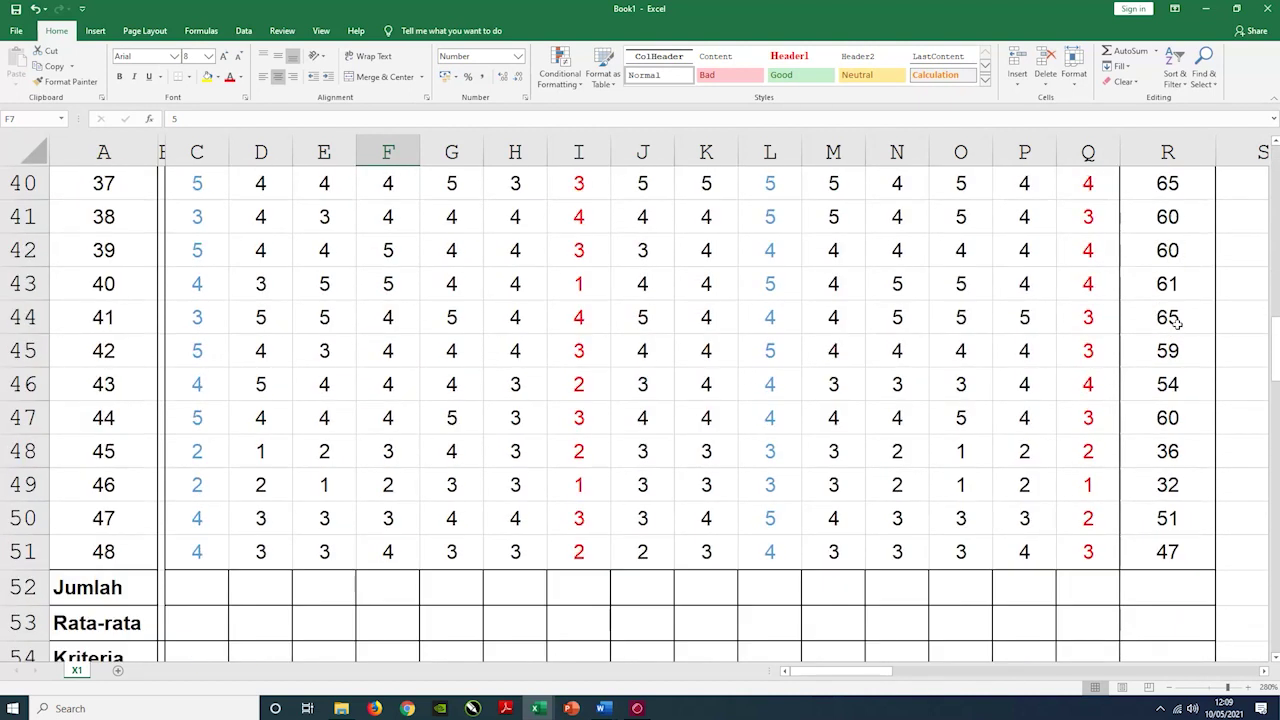
{"action": "left_click", "coordinate": [196, 486]}
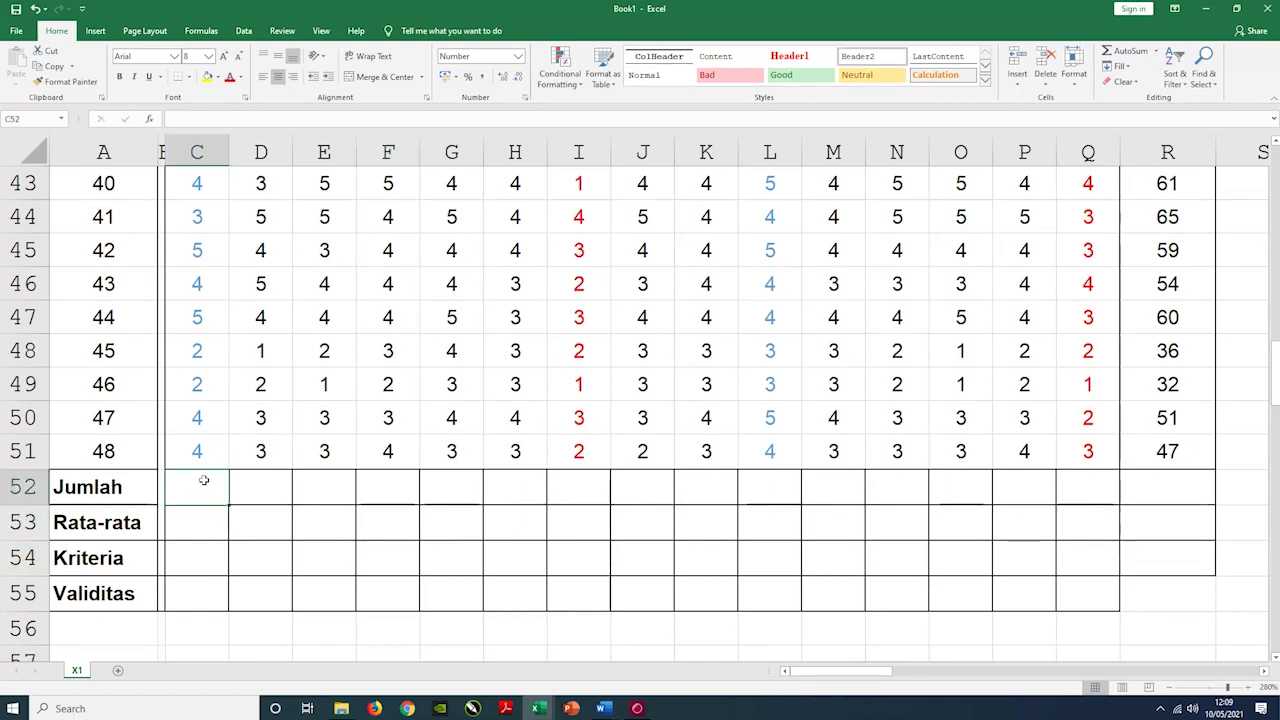
{"action": "scroll", "coordinate": [196, 482], "scroll_direction": "up", "scroll_amount": 14}
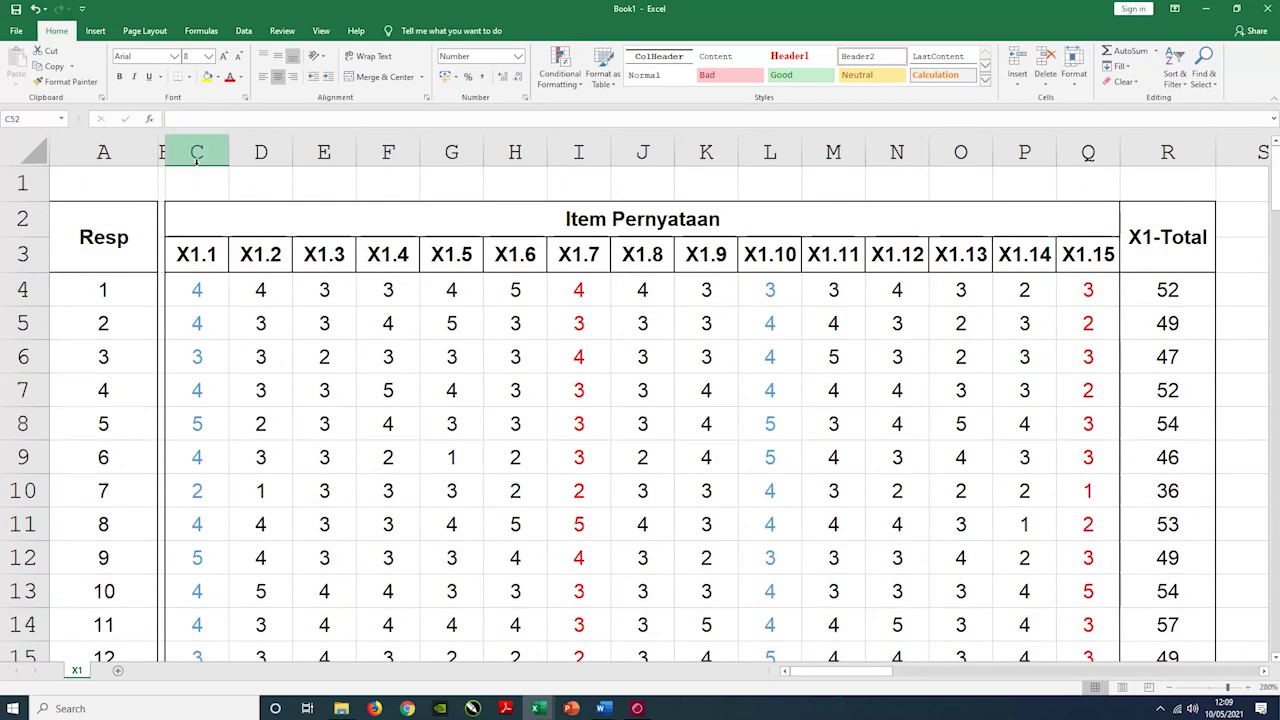
{"action": "left_click", "coordinate": [197, 152]}
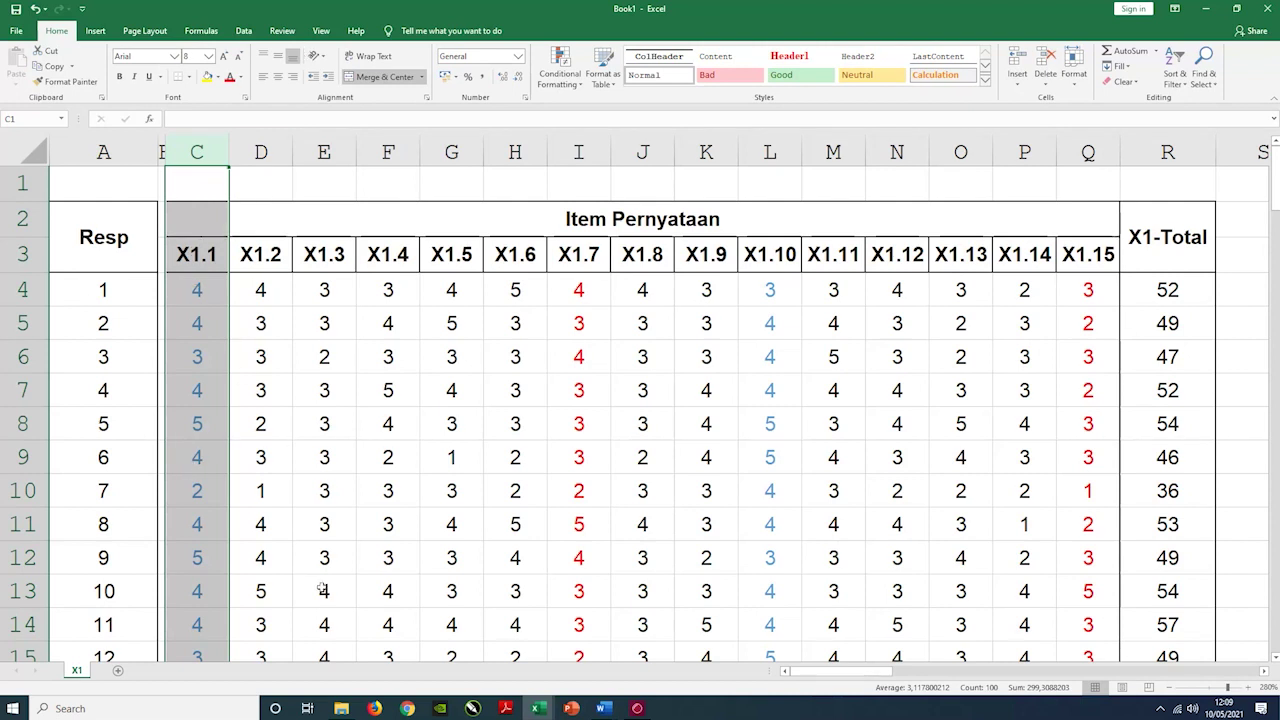
{"action": "scroll", "coordinate": [210, 325], "scroll_direction": "down", "scroll_amount": 12}
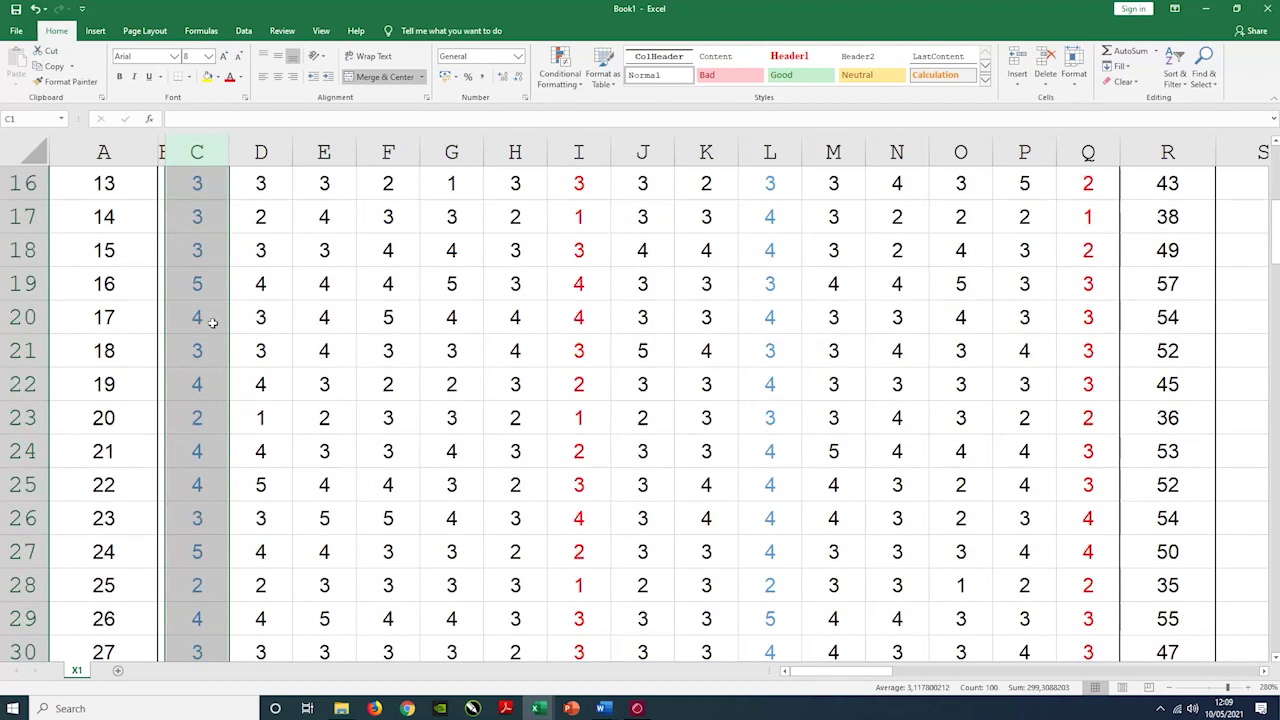
{"action": "scroll", "coordinate": [213, 335], "scroll_direction": "down", "scroll_amount": 4}
{"action": "left_click", "coordinate": [192, 285]}
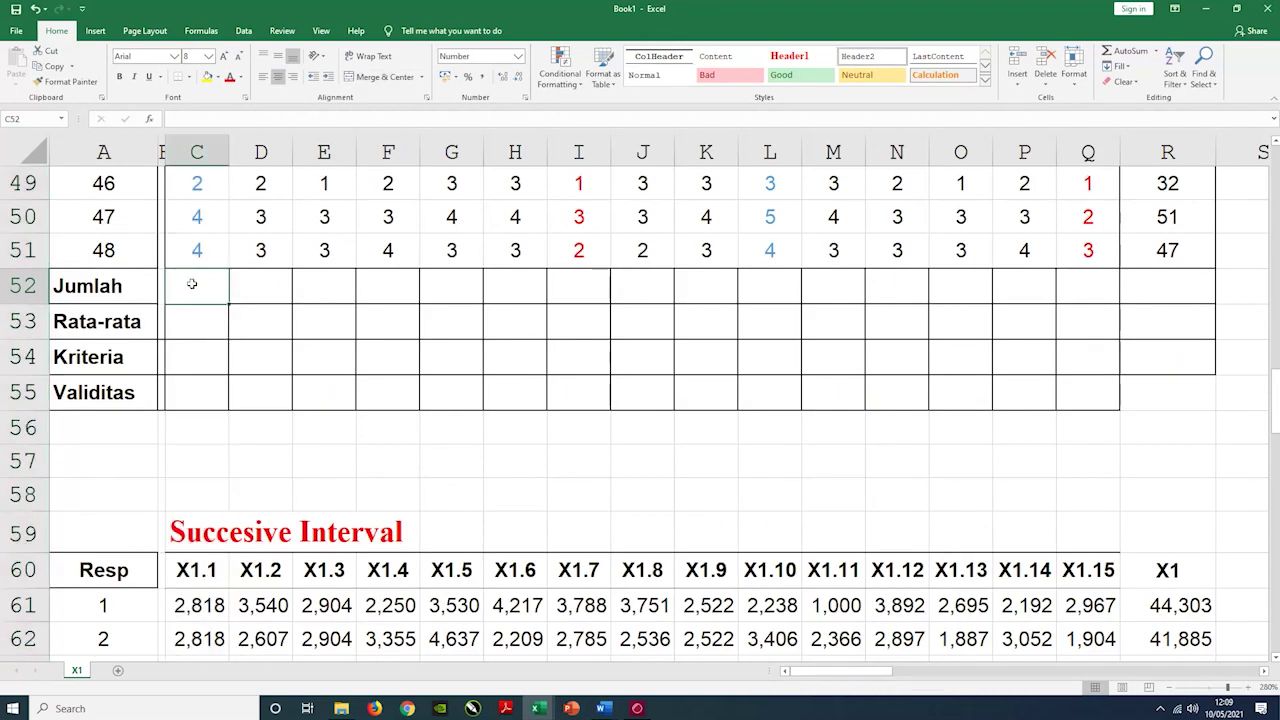
{"action": "left_click", "coordinate": [192, 319]}
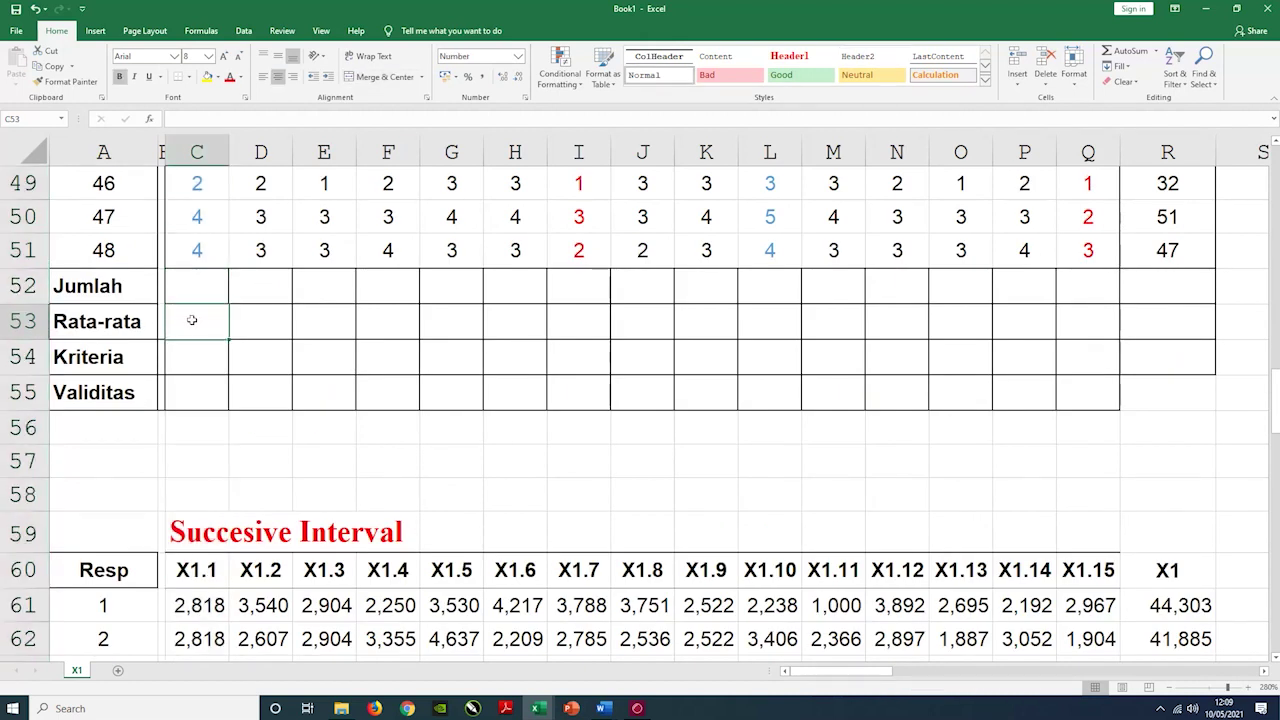
{"action": "left_click", "coordinate": [217, 357]}
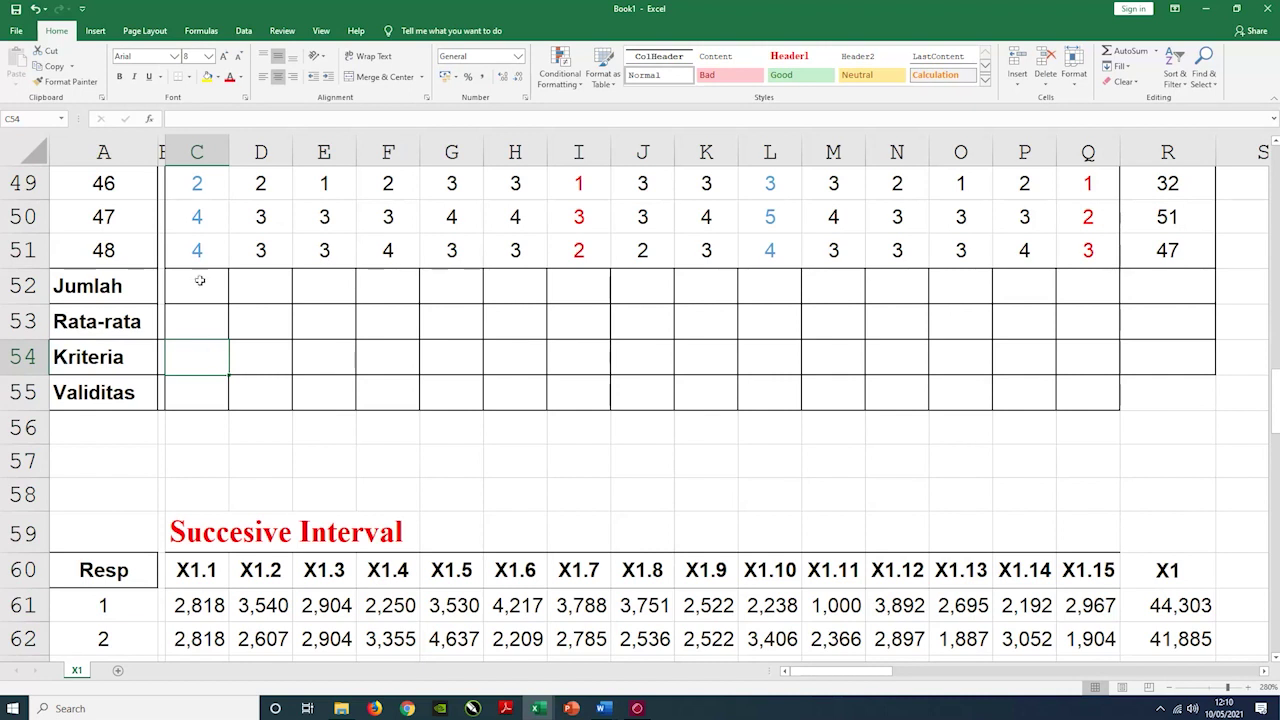
{"action": "scroll", "coordinate": [200, 281], "scroll_direction": "up", "scroll_amount": 13}
{"action": "scroll", "coordinate": [197, 289], "scroll_direction": "down", "scroll_amount": 13}
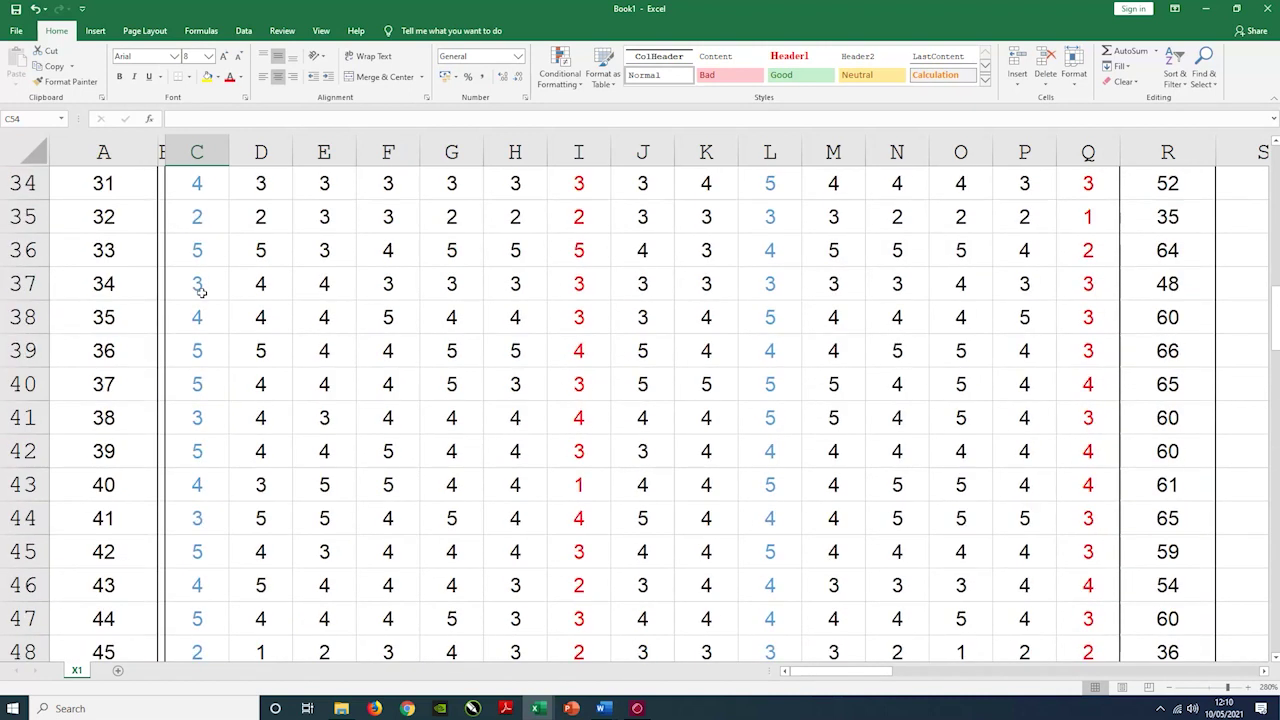
{"action": "left_click", "coordinate": [202, 297]}
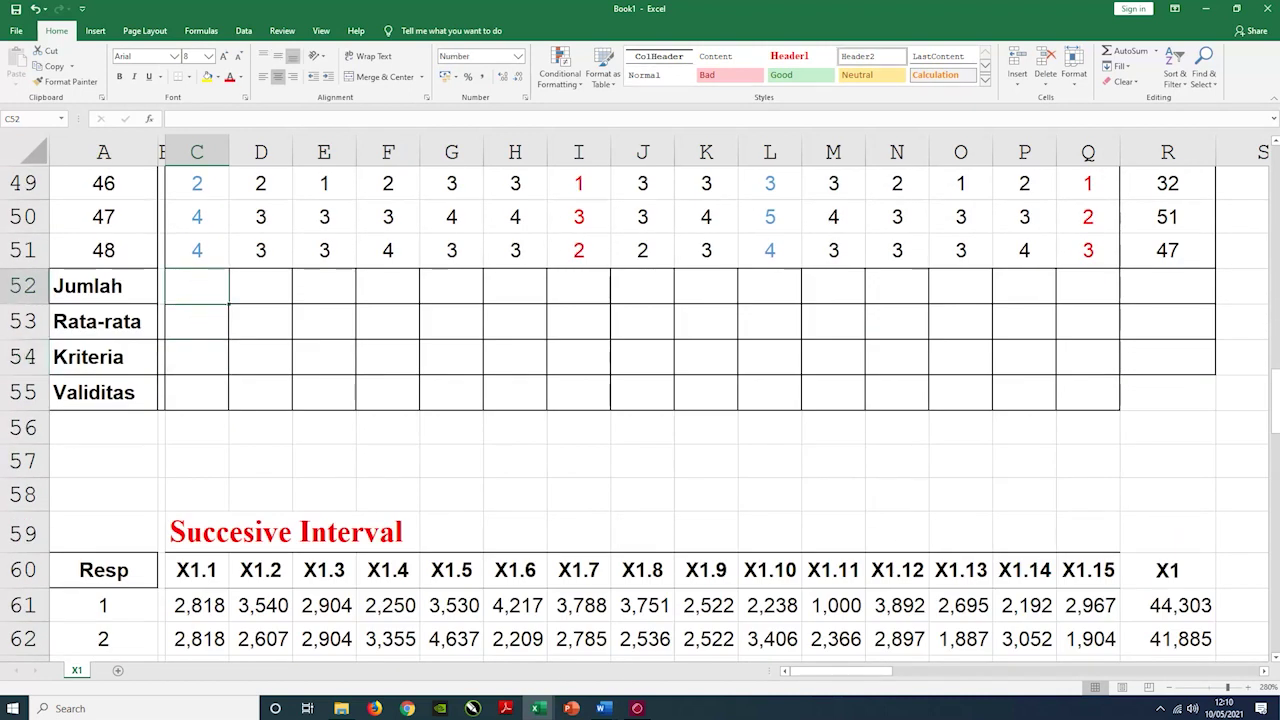
{"action": "left_click", "coordinate": [1156, 50]}
{"action": "left_click", "coordinate": [1156, 68]}
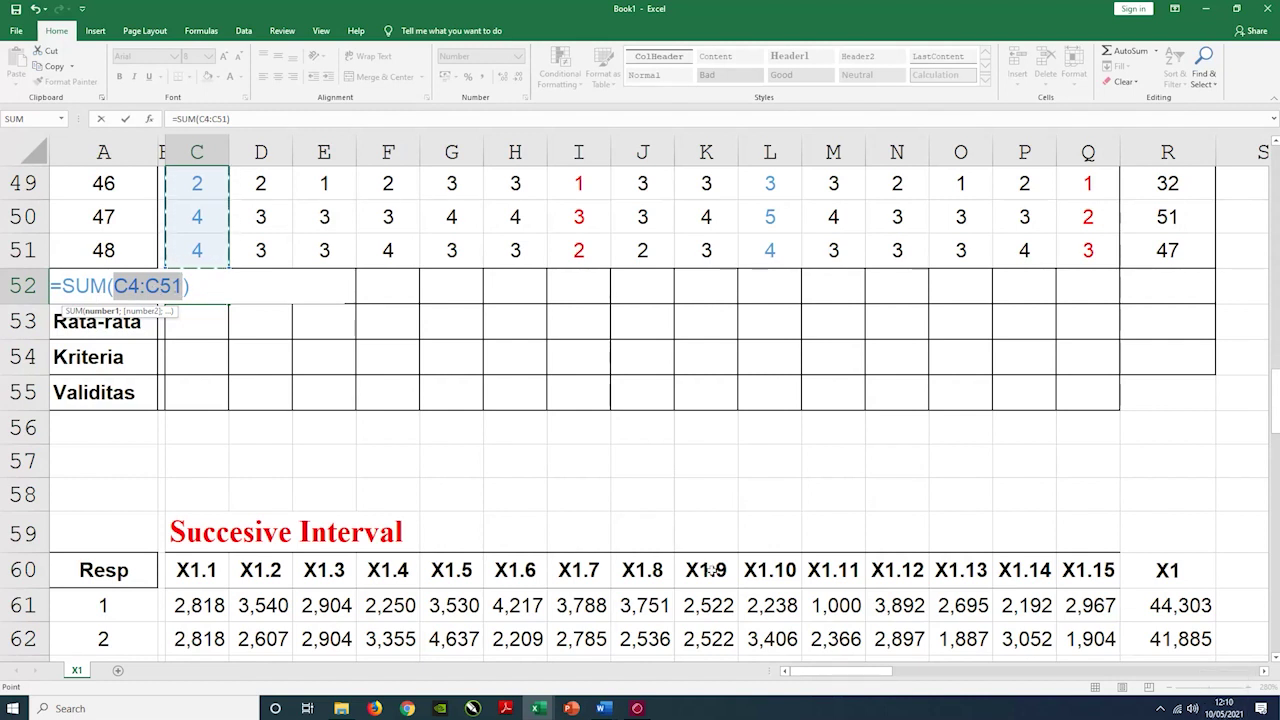
{"action": "key", "text": "ctrl+Return"}
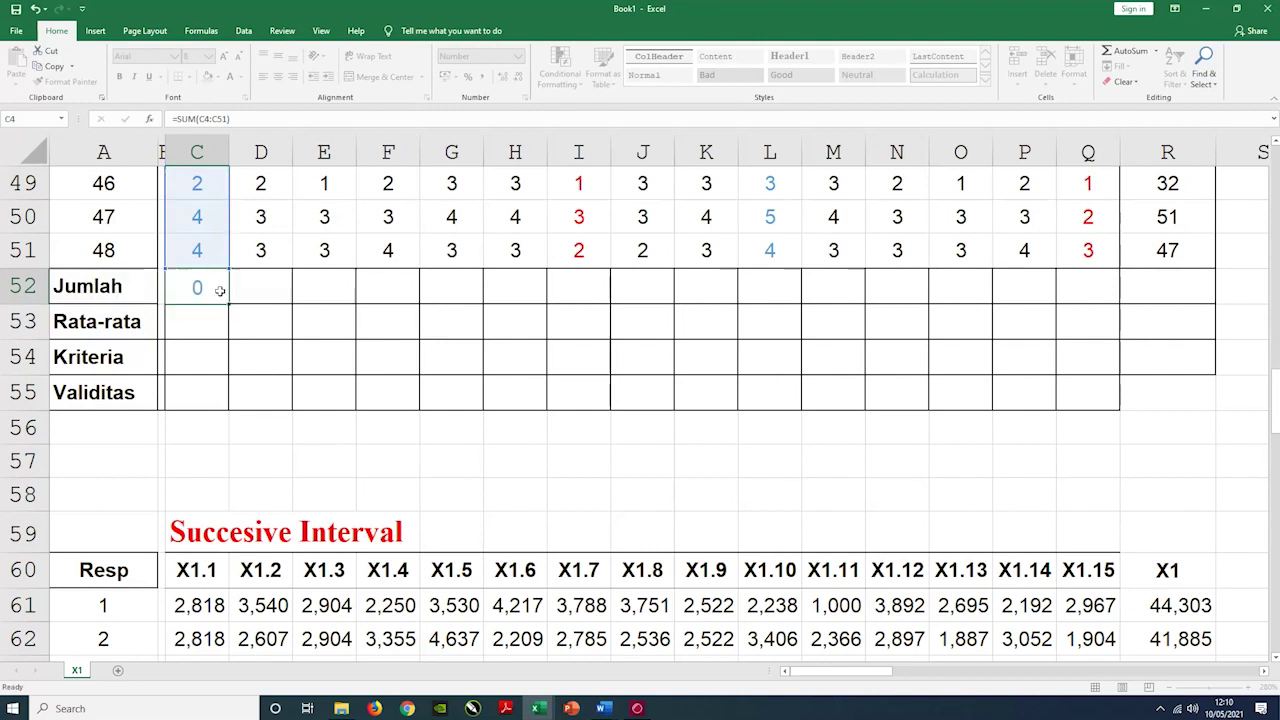
{"action": "key", "text": "Delete"}
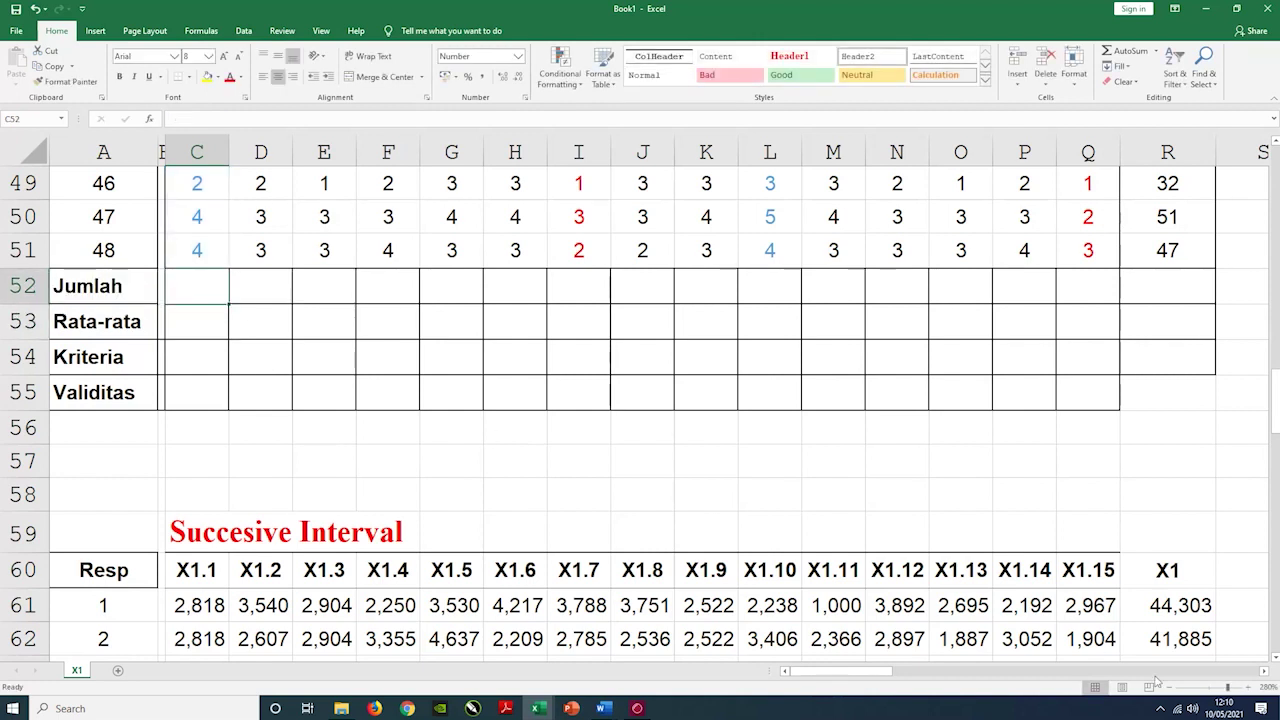
Total the column C responses in the Jumlah row by entering =SUM(C4:C51) in C52.
{"action": "left_click", "coordinate": [1248, 688]}
{"action": "left_click", "coordinate": [1248, 688]}
{"action": "left_click", "coordinate": [1248, 688]}
{"action": "left_click", "coordinate": [1248, 688]}
{"action": "scroll", "coordinate": [846, 489], "scroll_direction": "up", "scroll_amount": 6}
{"action": "scroll", "coordinate": [900, 530], "scroll_direction": "down", "scroll_amount": 4}
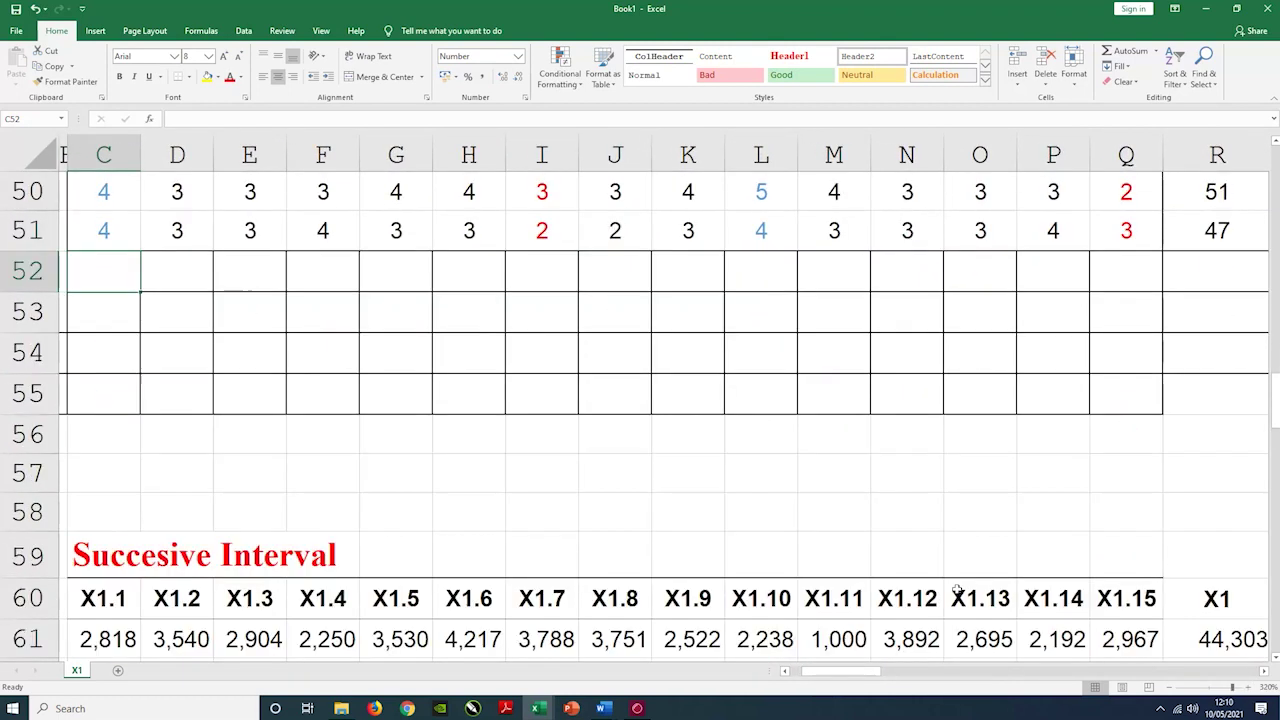
{"action": "scroll", "coordinate": [959, 588], "scroll_direction": "up", "scroll_amount": 1}
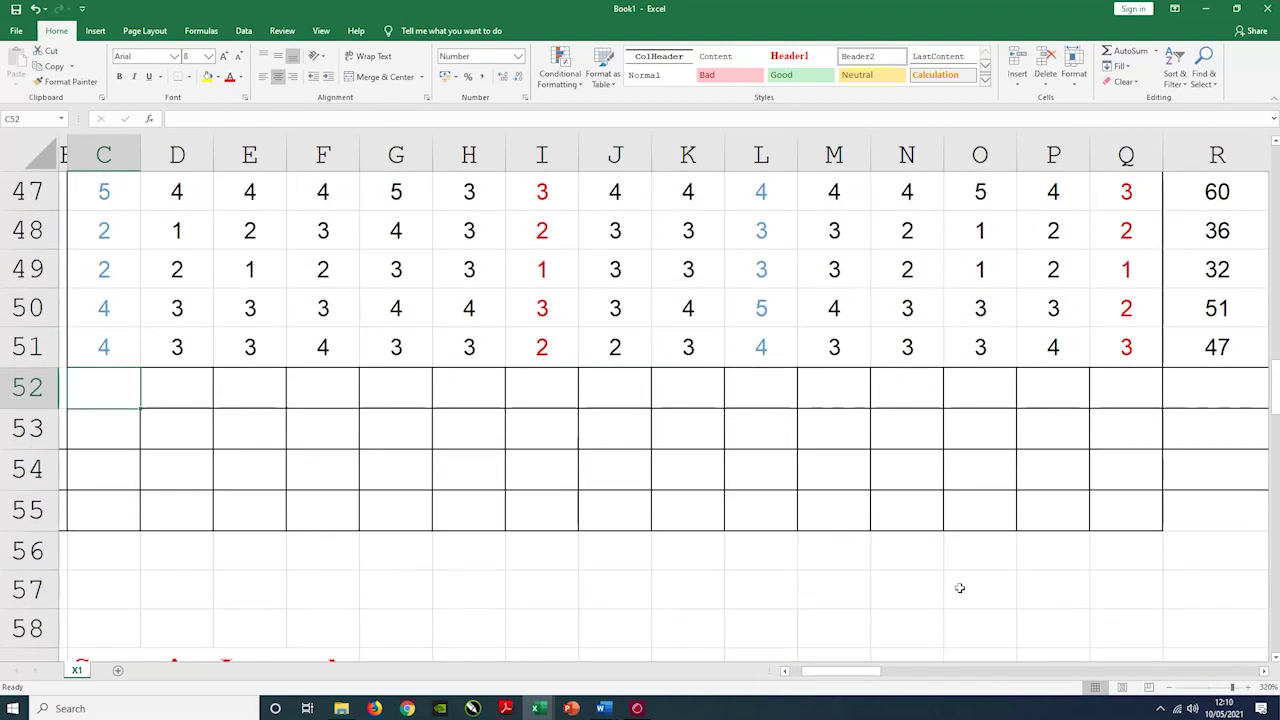
{"action": "left_click", "coordinate": [786, 671]}
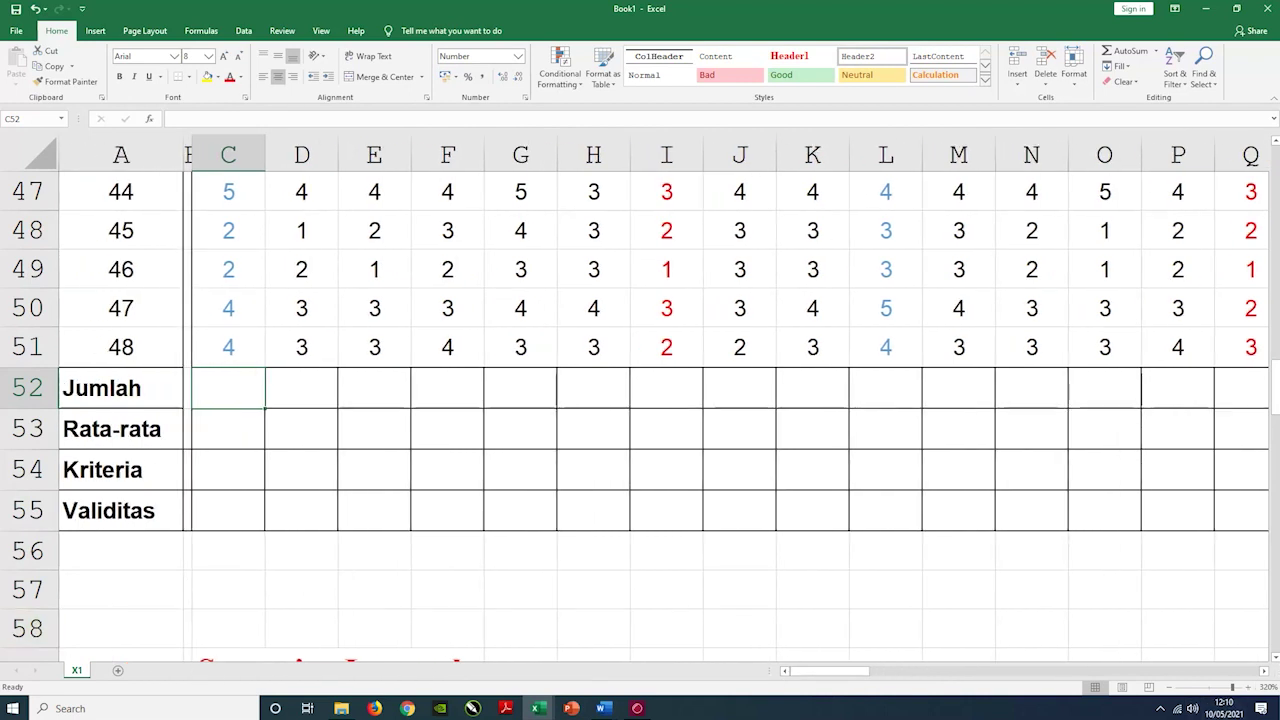
{"action": "left_click", "coordinate": [1249, 687]}
{"action": "left_click", "coordinate": [1249, 687]}
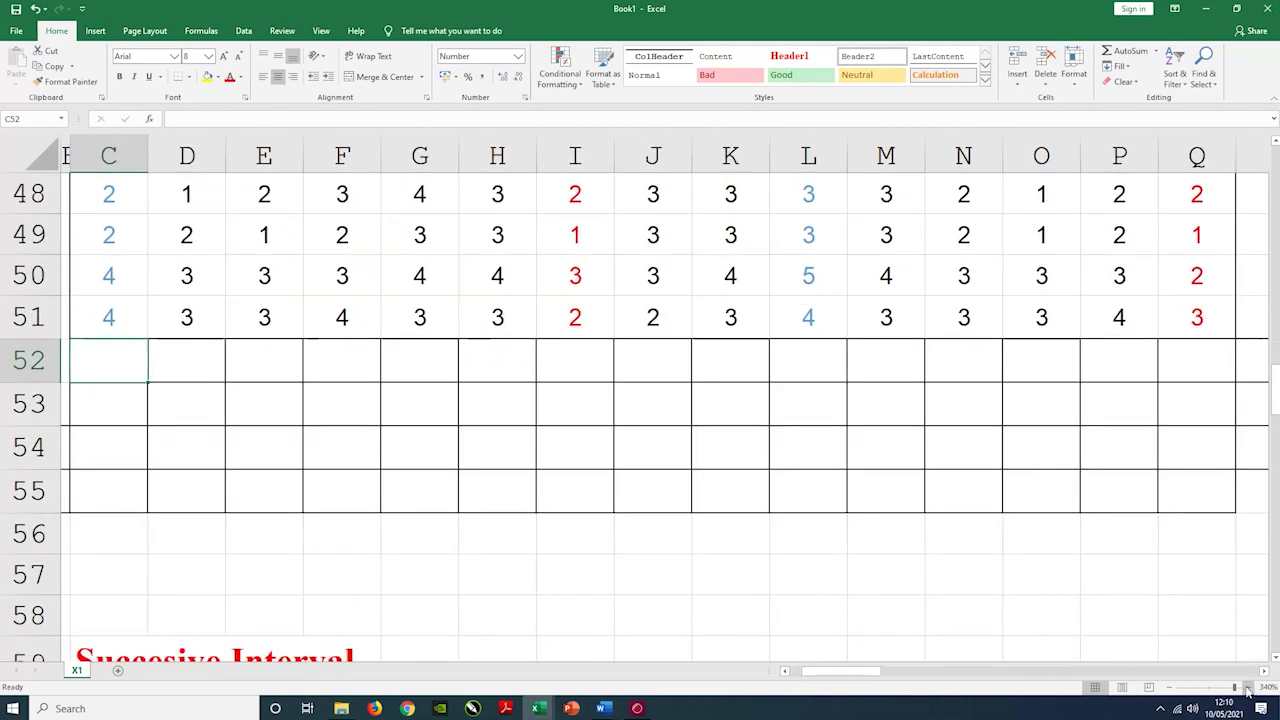
{"action": "left_click_drag", "start_coordinate": [828, 677], "coordinate": [818, 677]}
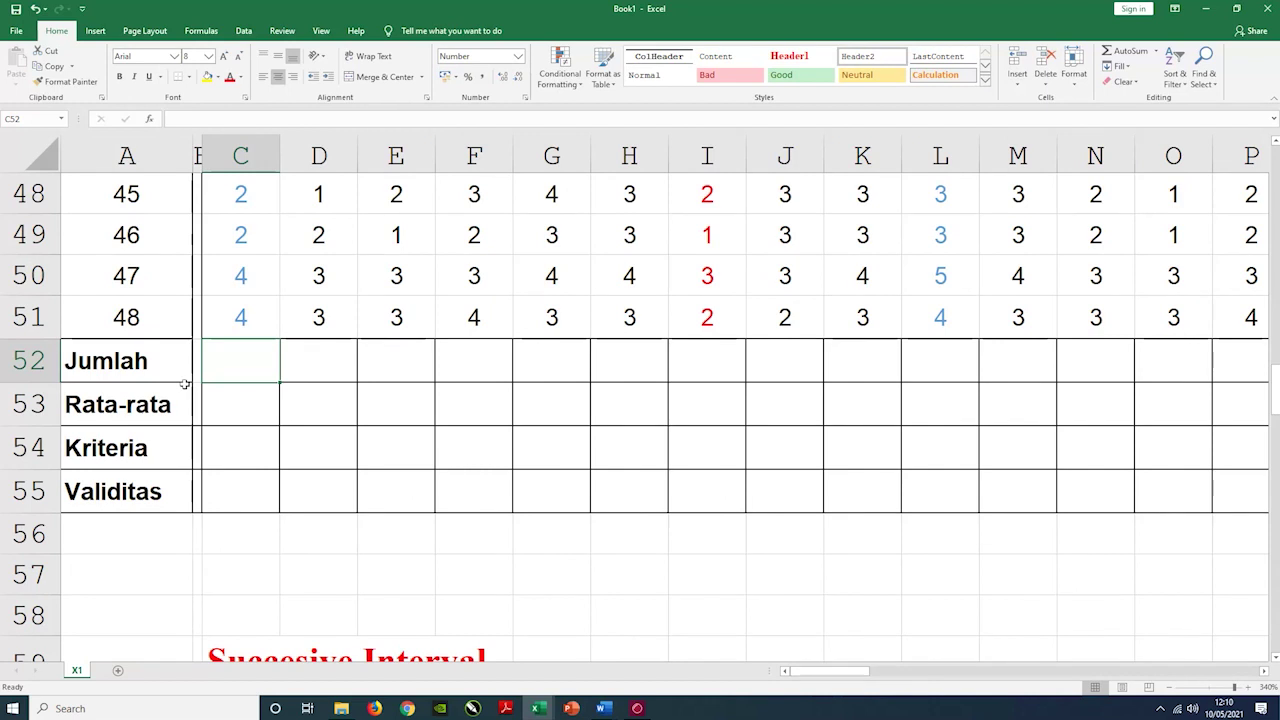
{"action": "left_click", "coordinate": [1156, 51]}
{"action": "left_click", "coordinate": [1130, 67]}
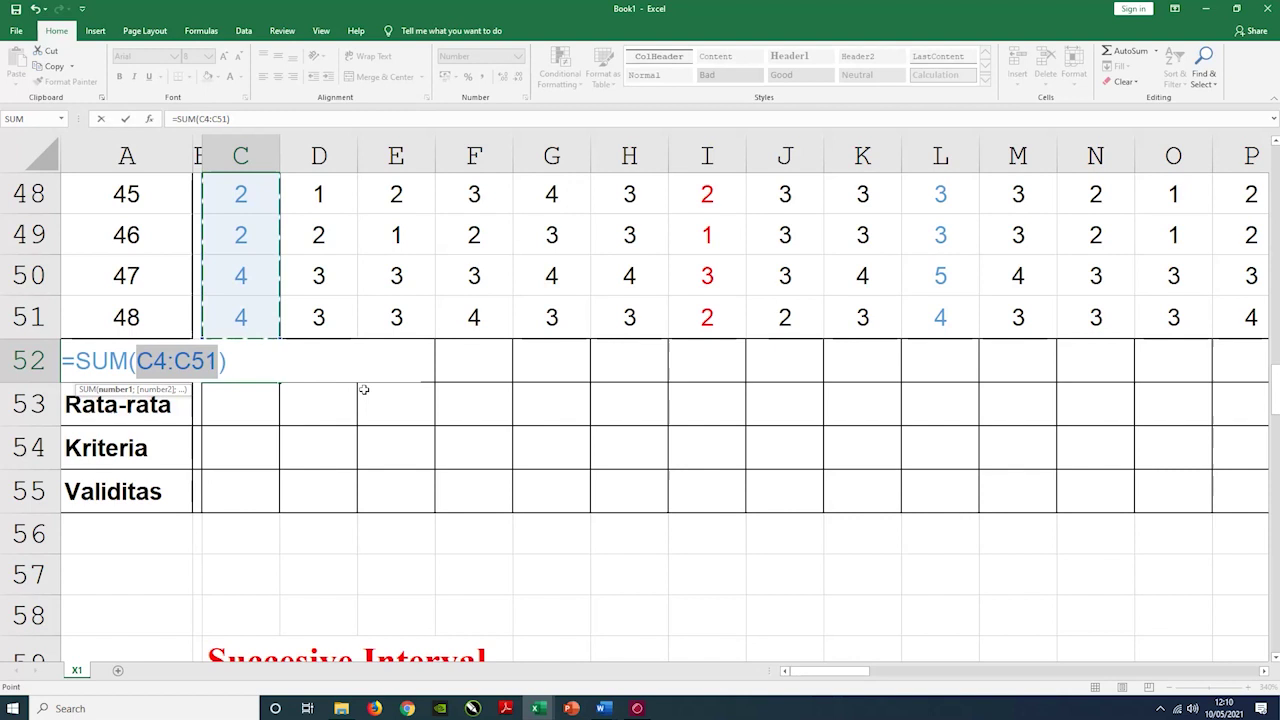
{"action": "key", "text": "ctrl+Return"}
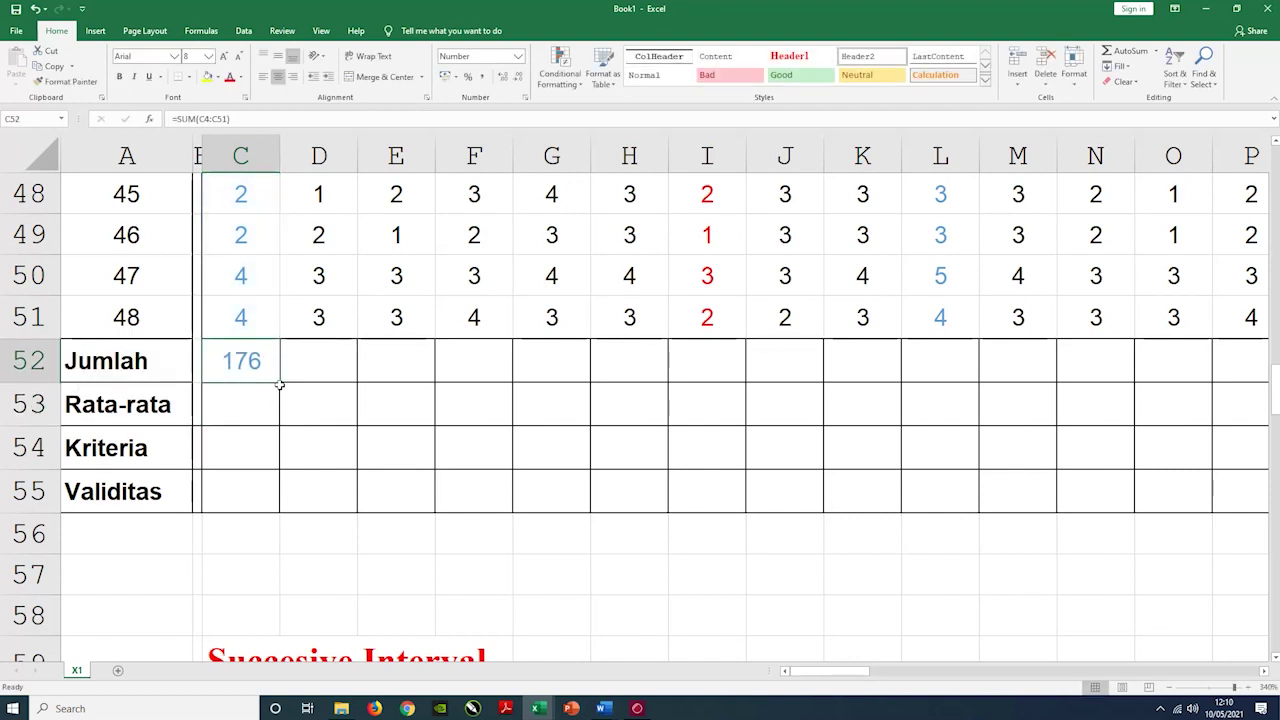
Fill the total formula from C52 across the Jumlah row to Q52 and check several copied formulas.
{"action": "left_click_drag", "start_coordinate": [280, 382], "coordinate": [1024, 387]}
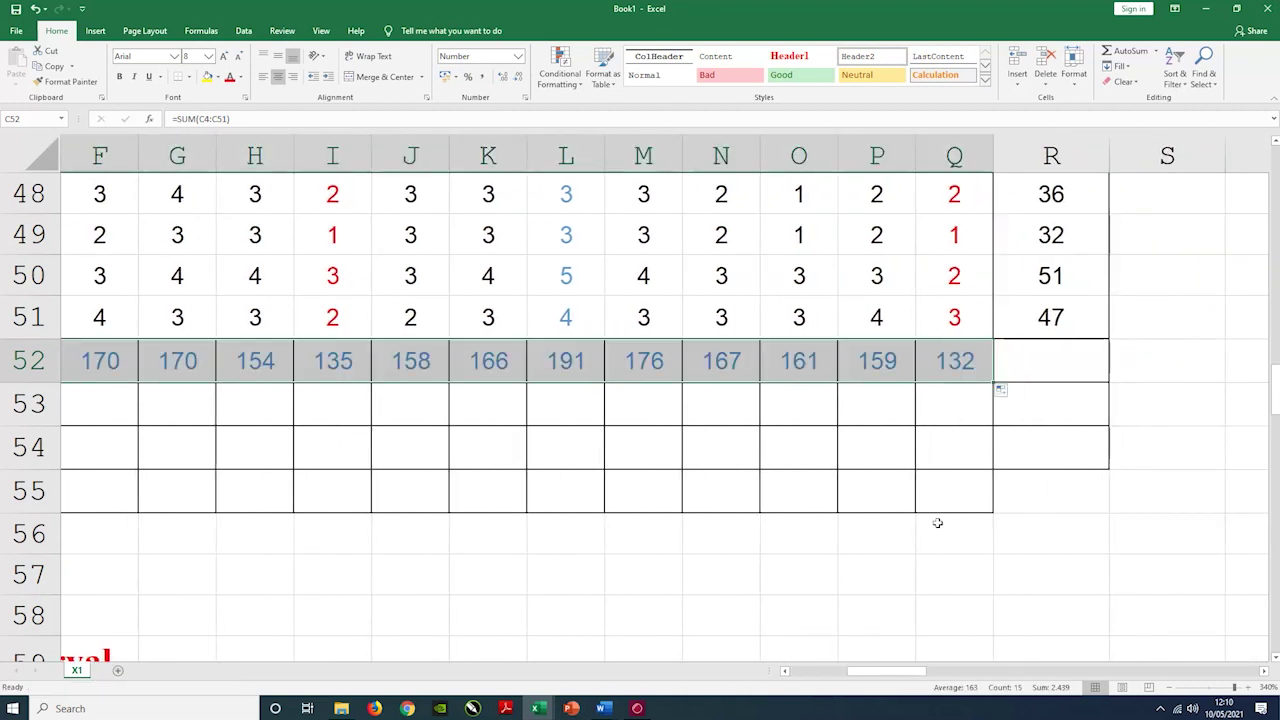
{"action": "left_click_drag", "start_coordinate": [862, 676], "coordinate": [781, 673]}
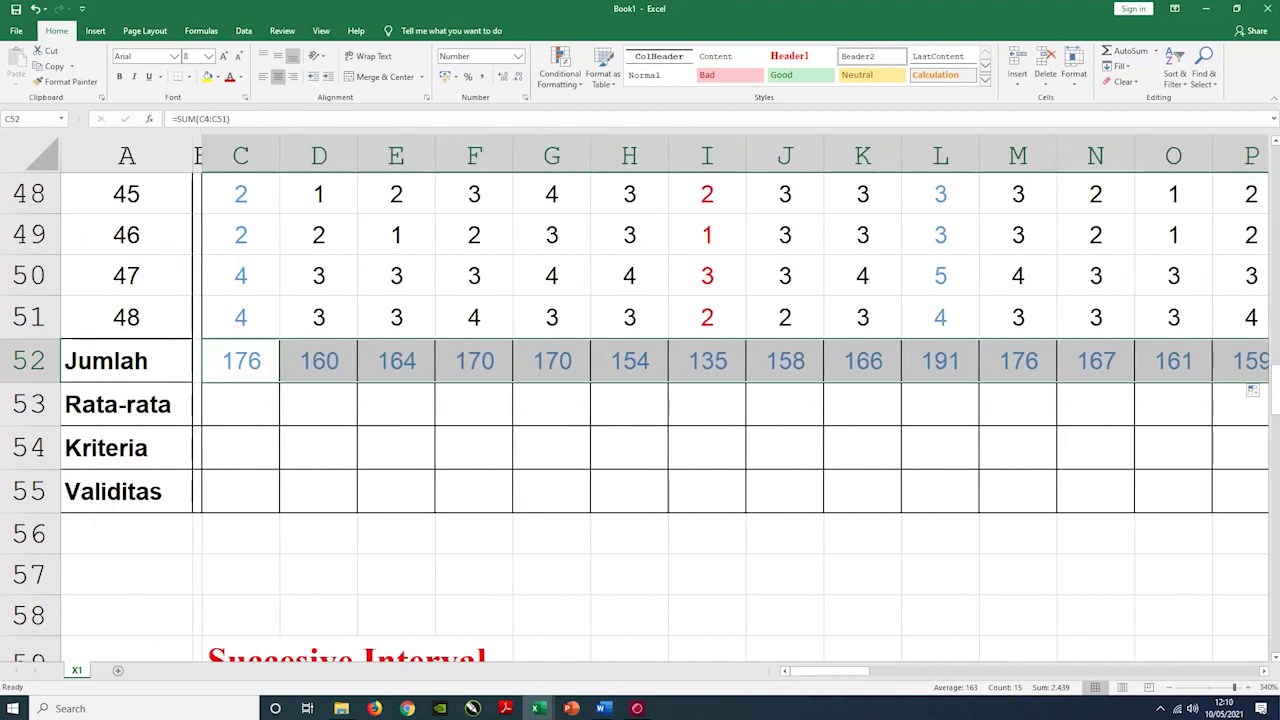
{"action": "left_click", "coordinate": [268, 364]}
{"action": "left_click", "coordinate": [305, 364]}
{"action": "left_click", "coordinate": [420, 366]}
{"action": "left_click", "coordinate": [471, 366]}
{"action": "left_click", "coordinate": [558, 362]}
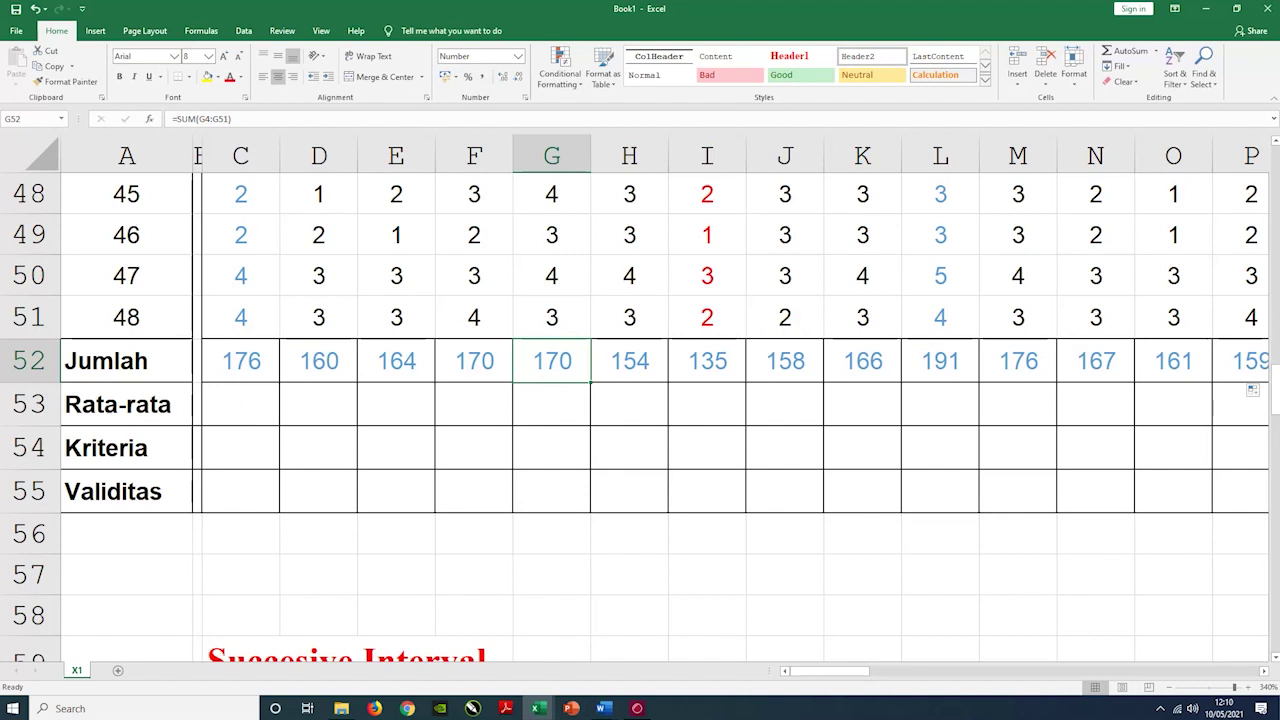
Average the column C responses in the Rata-rata row with =AVERAGE(C4:C51) in C53, leaving the Jumlah total out of the range.
{"action": "left_click", "coordinate": [239, 414]}
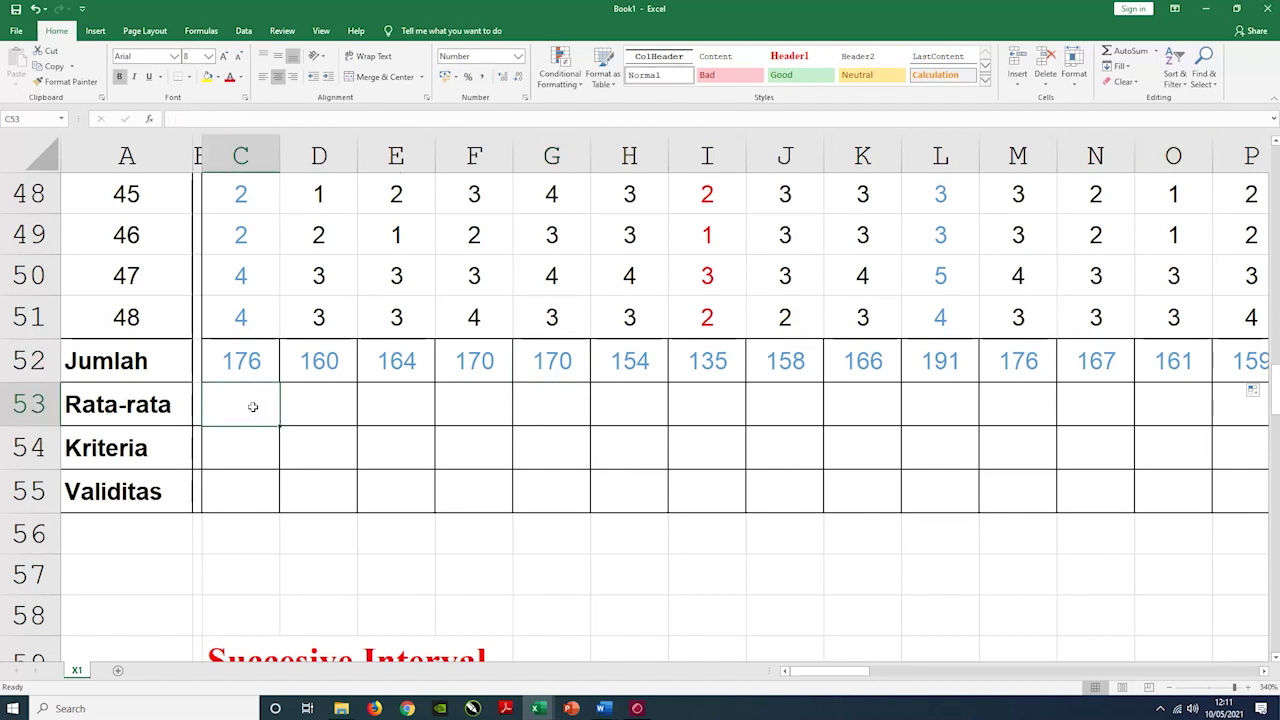
{"action": "left_click", "coordinate": [1157, 52]}
{"action": "left_click", "coordinate": [1136, 84]}
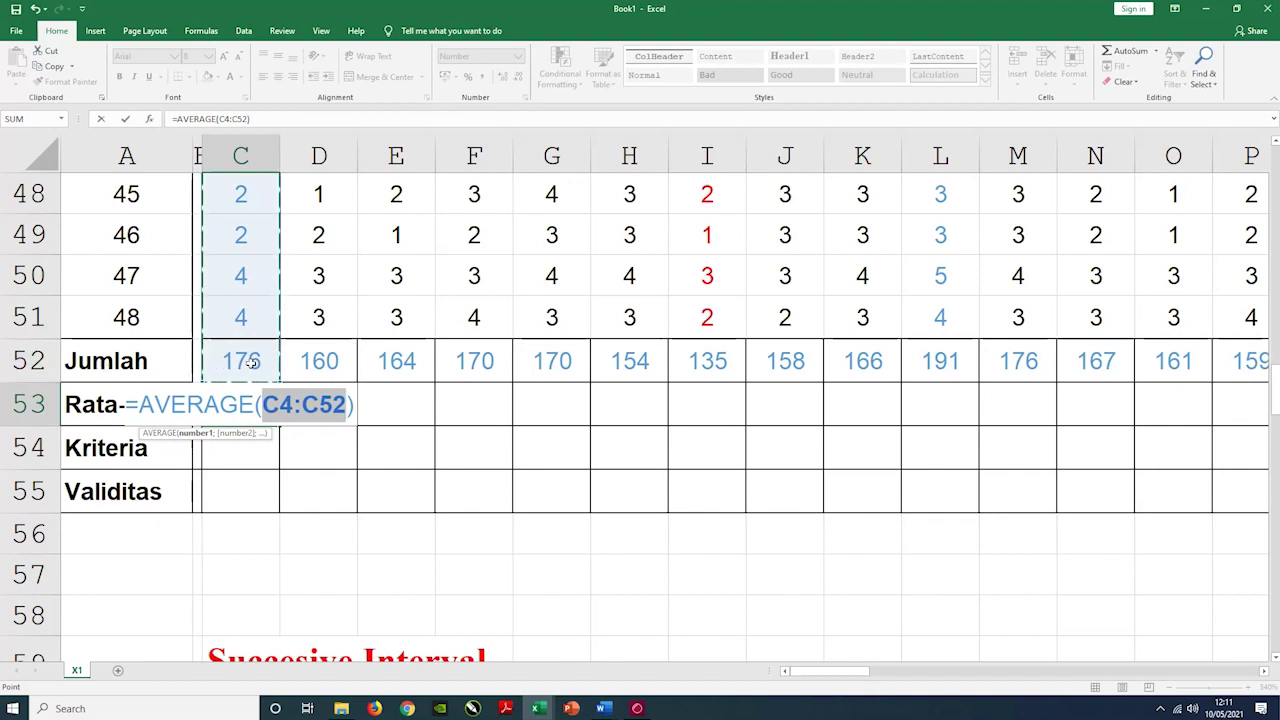
{"action": "left_click_drag", "start_coordinate": [332, 405], "coordinate": [343, 404]}
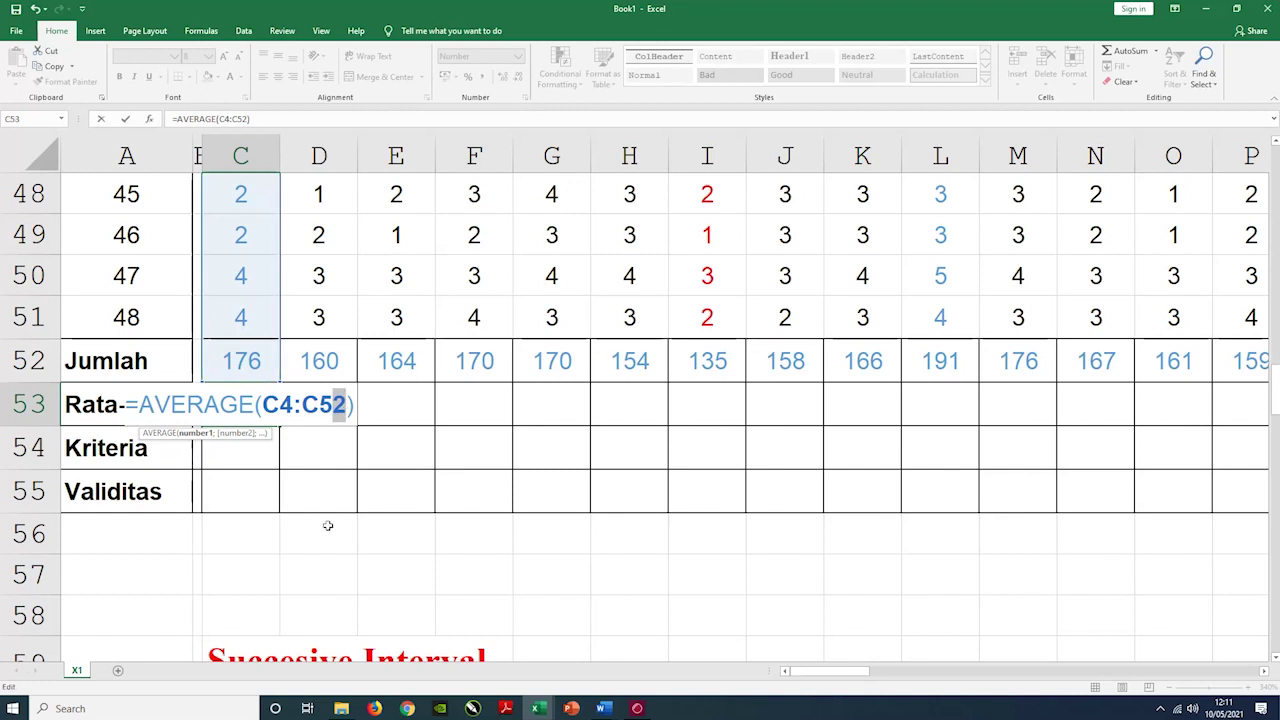
{"action": "type", "text": "1"}
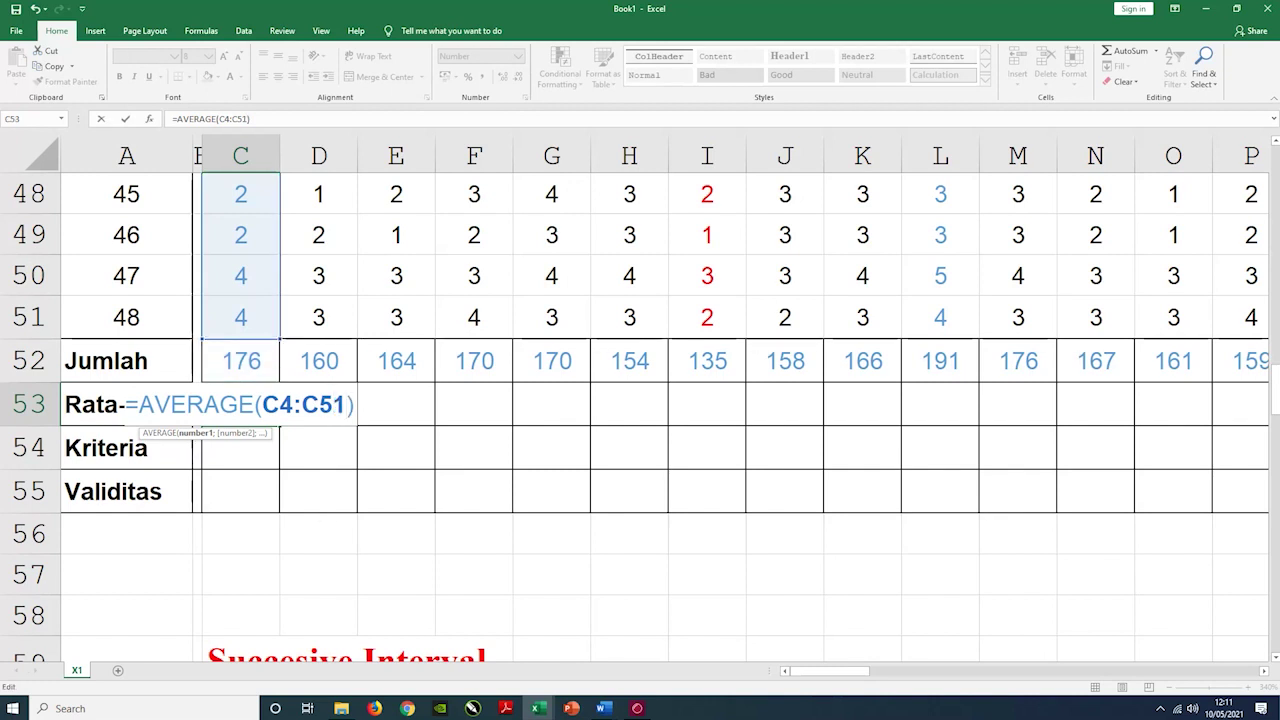
{"action": "key", "text": "Return"}
{"action": "left_click", "coordinate": [243, 404]}
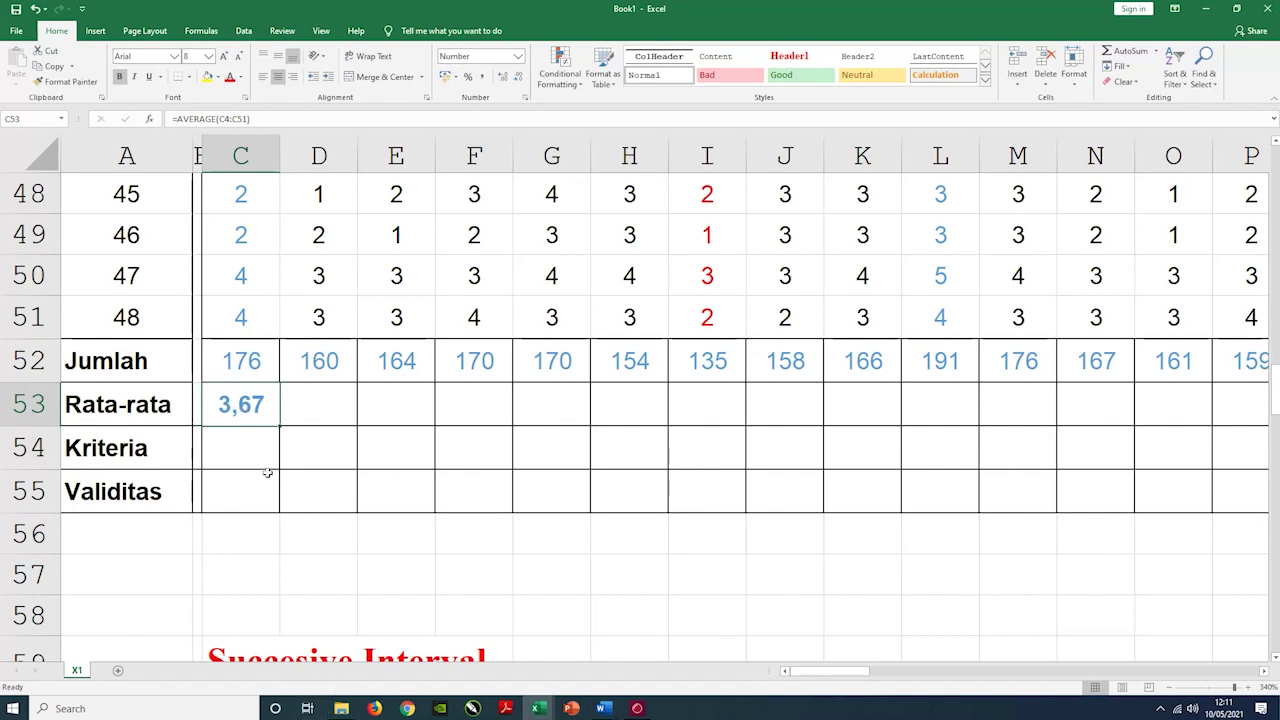
Fill the average formula from C53 across the Rata-rata row to Q53 and check several average and total formulas.
{"action": "left_click_drag", "start_coordinate": [279, 426], "coordinate": [993, 433]}
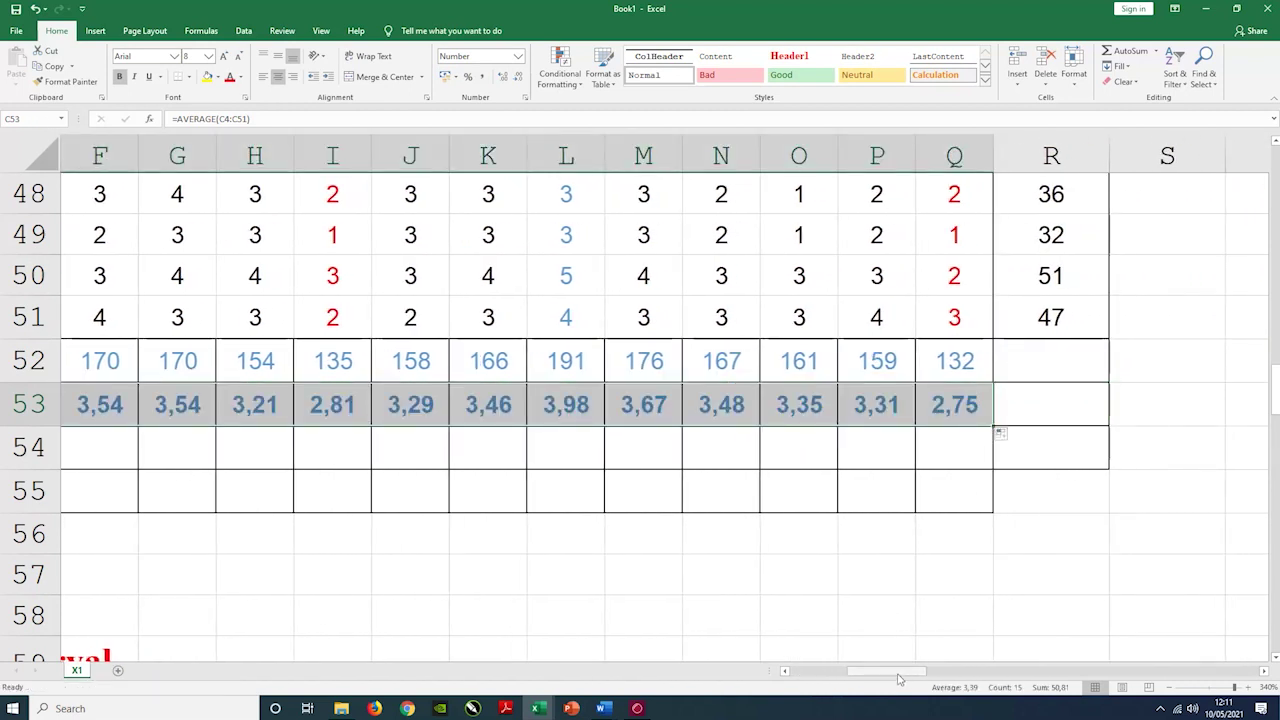
{"action": "left_click_drag", "start_coordinate": [903, 677], "coordinate": [840, 677]}
{"action": "left_click", "coordinate": [245, 408]}
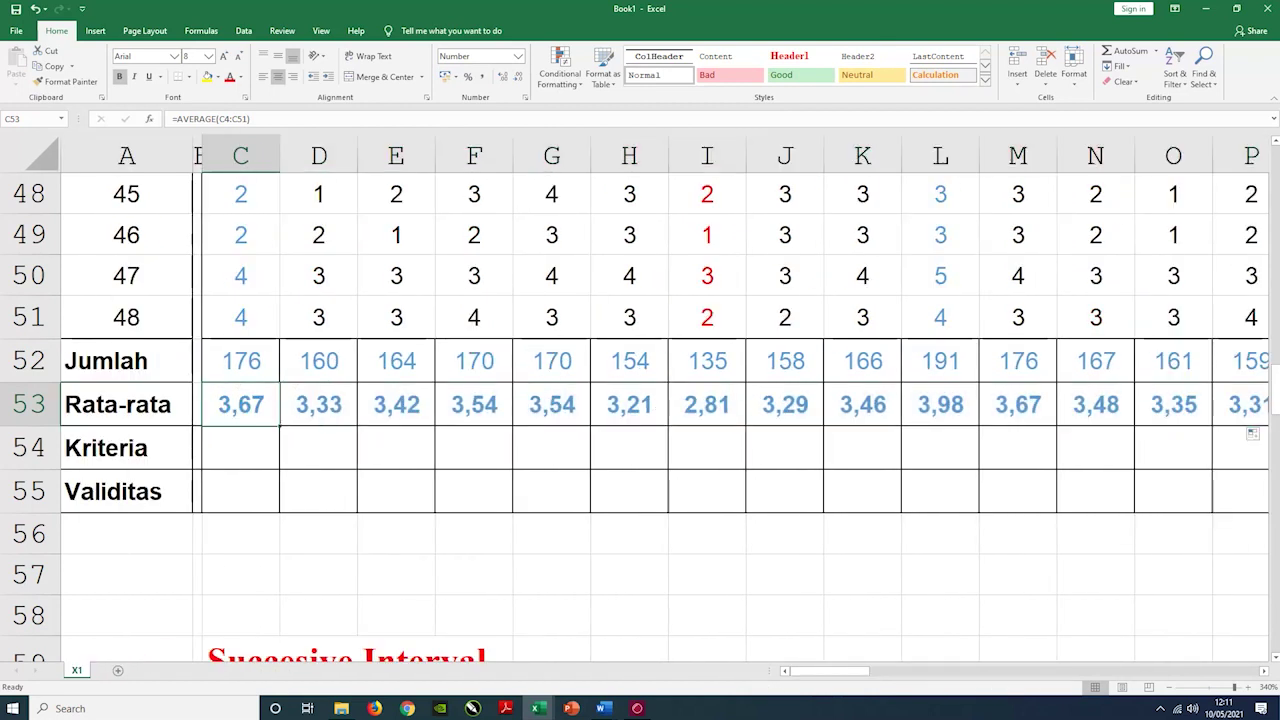
{"action": "left_click", "coordinate": [323, 406]}
{"action": "left_click", "coordinate": [397, 405]}
{"action": "left_click", "coordinate": [475, 400]}
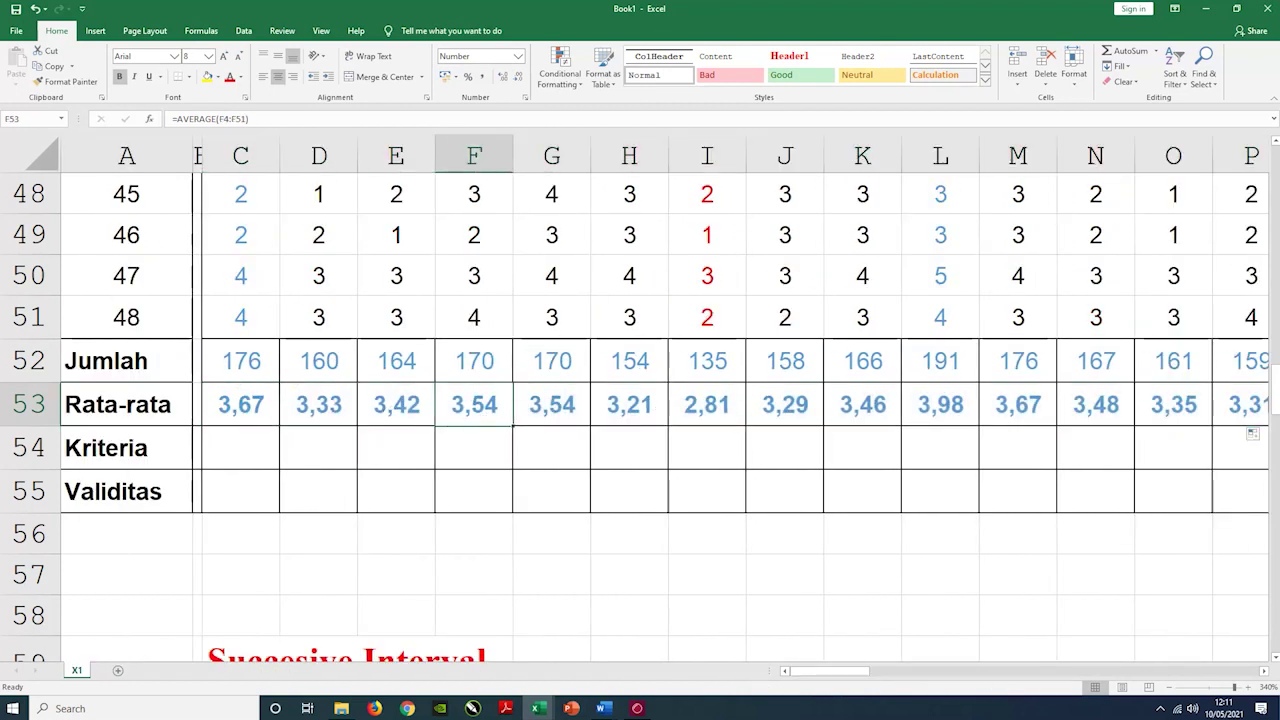
{"action": "left_click", "coordinate": [246, 362]}
{"action": "left_click", "coordinate": [316, 361]}
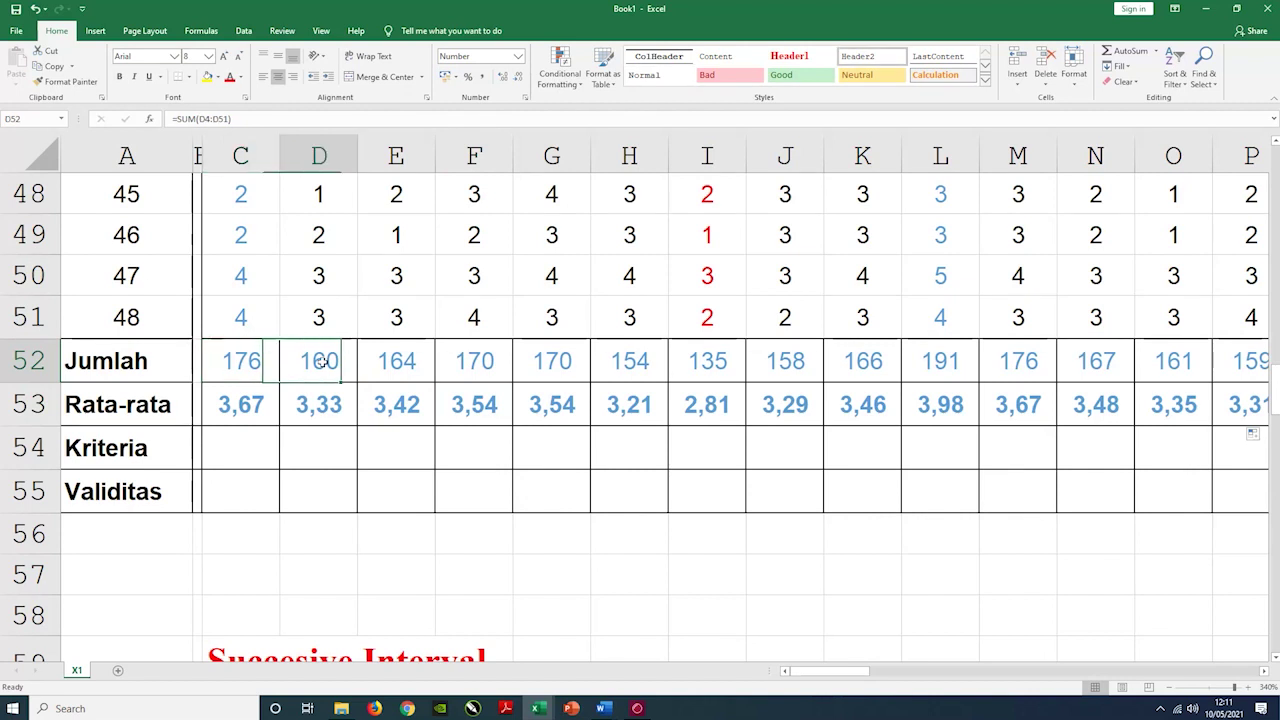
Add up all item totals of the Jumlah row by entering =SUM(C52:Q52) in R52.
{"action": "left_click_drag", "start_coordinate": [828, 672], "coordinate": [898, 672]}
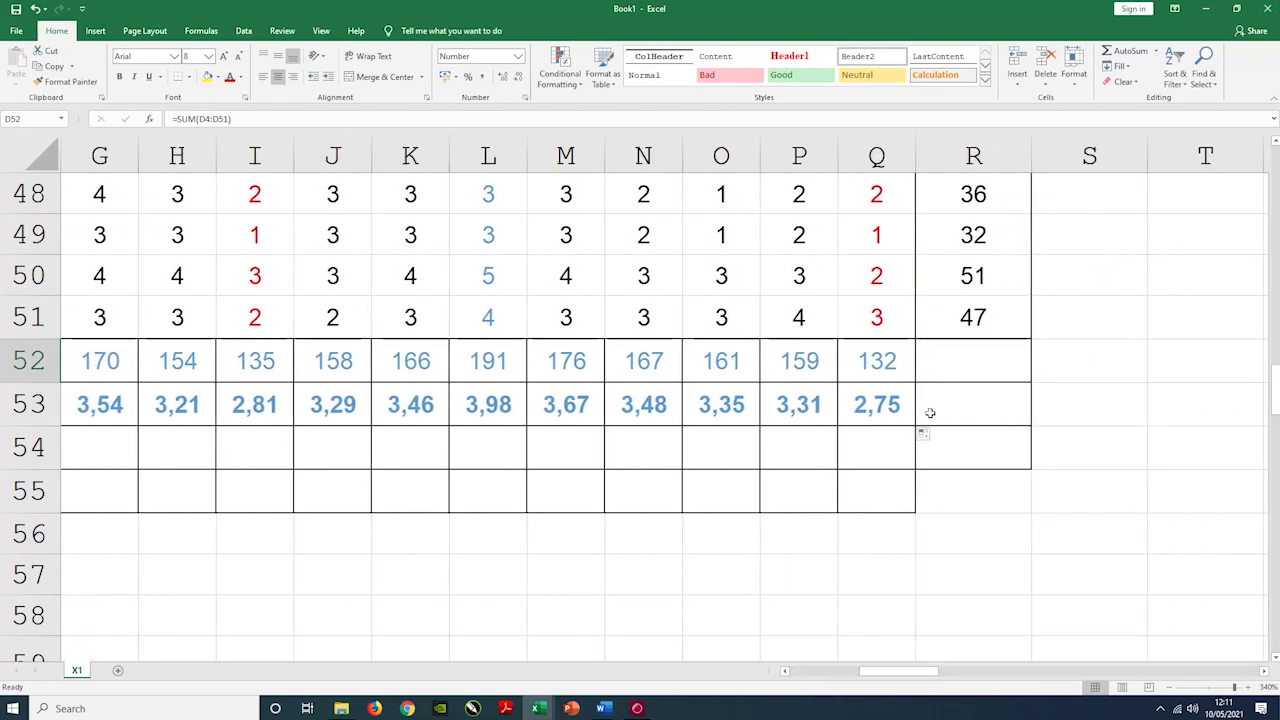
{"action": "left_click", "coordinate": [974, 366]}
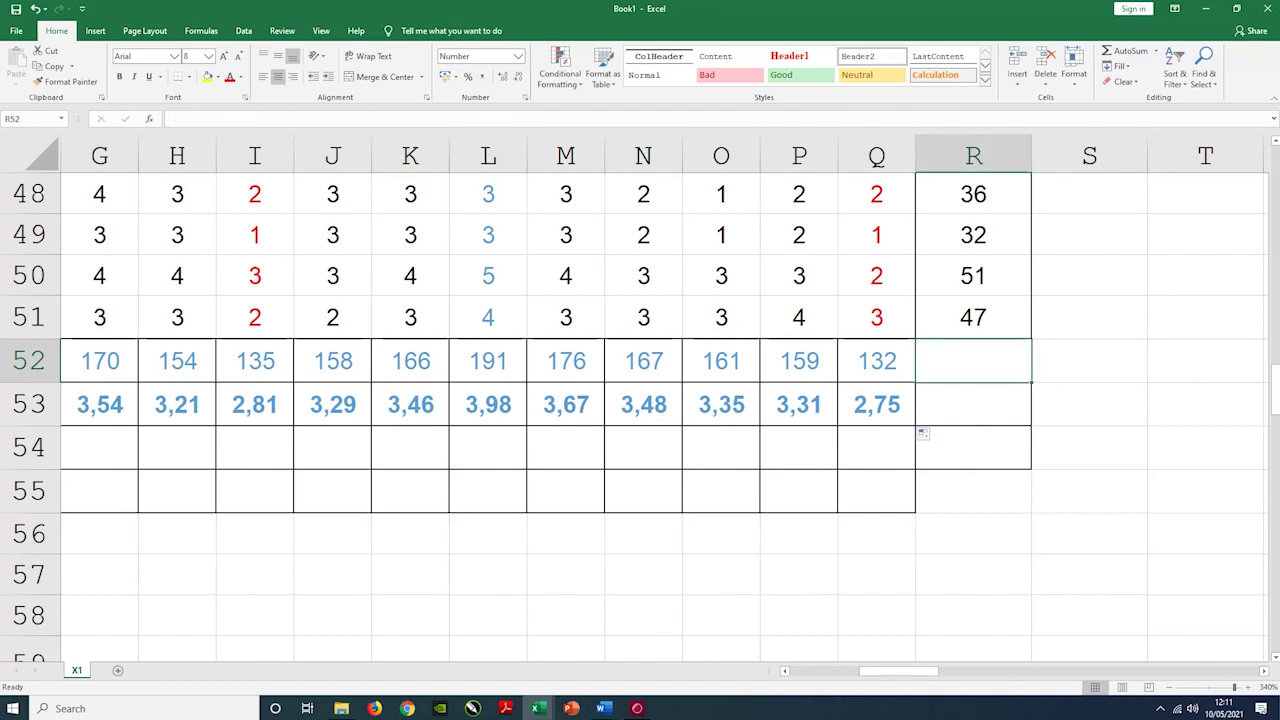
{"action": "type", "text": "=SU"}
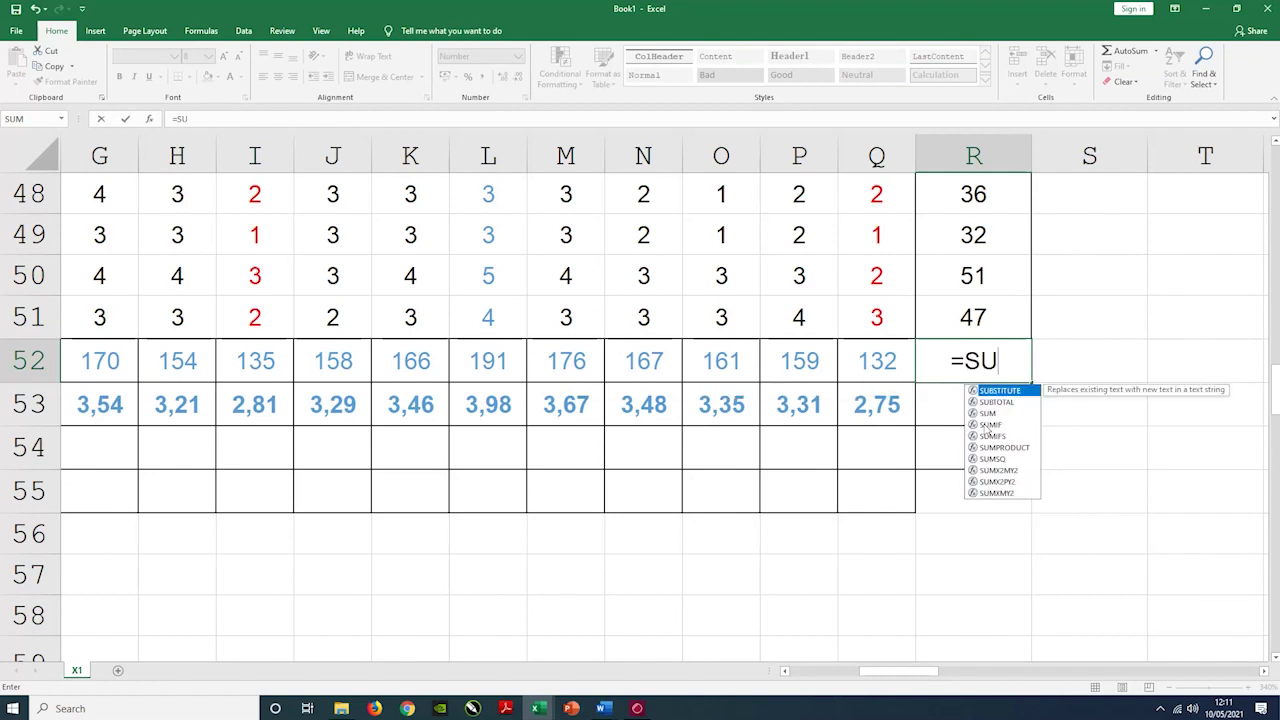
{"action": "type", "text": "M("}
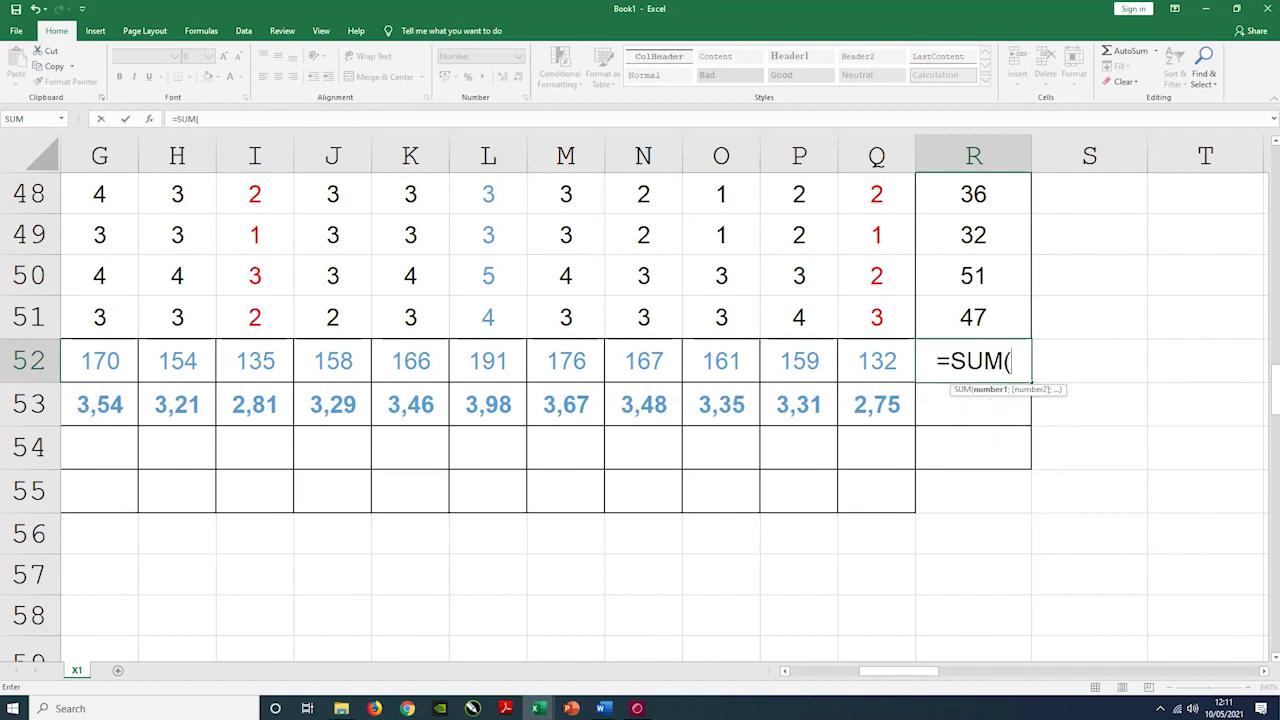
{"action": "left_click_drag", "start_coordinate": [901, 677], "coordinate": [830, 677]}
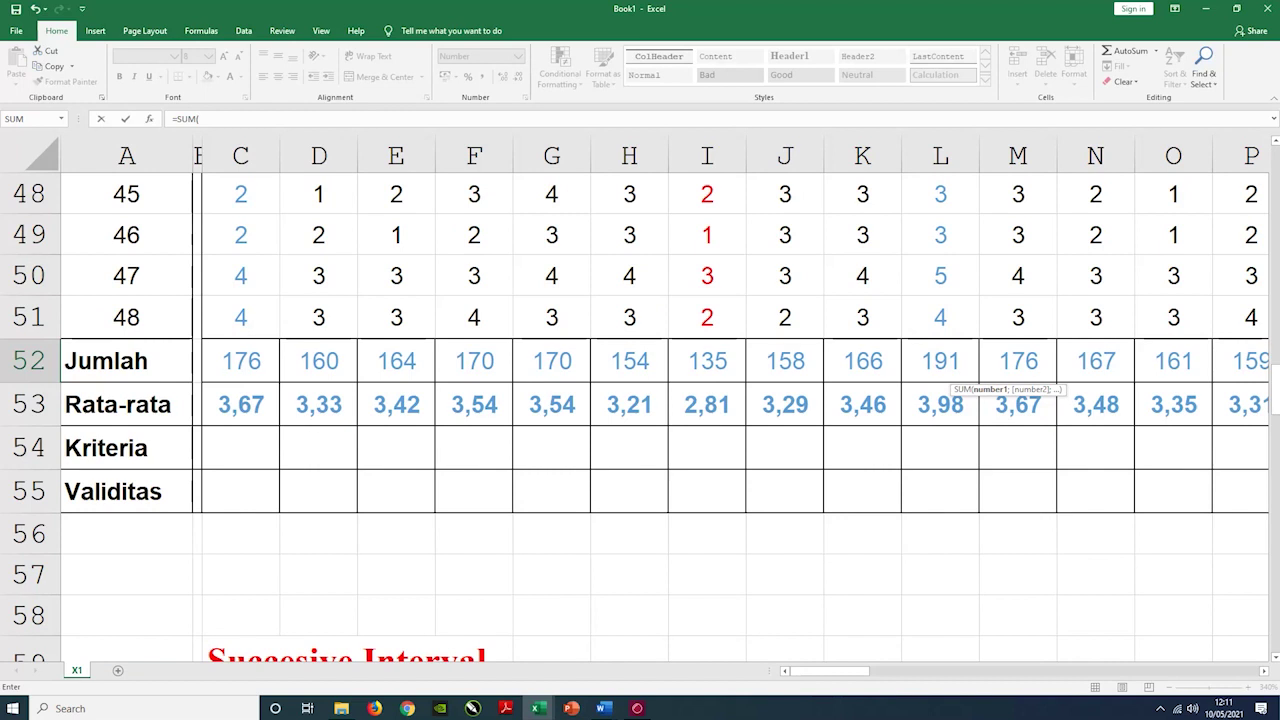
{"action": "left_click_drag", "start_coordinate": [850, 672], "coordinate": [913, 672]}
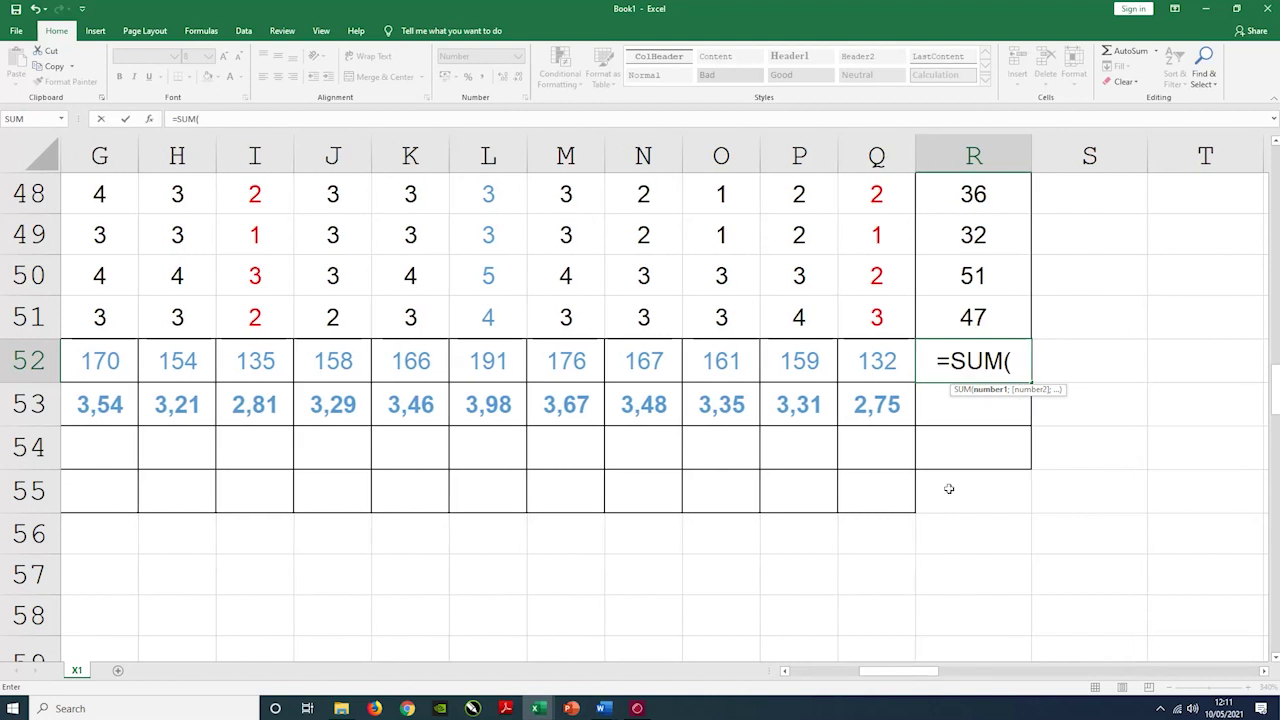
{"action": "type", "text": "C"}
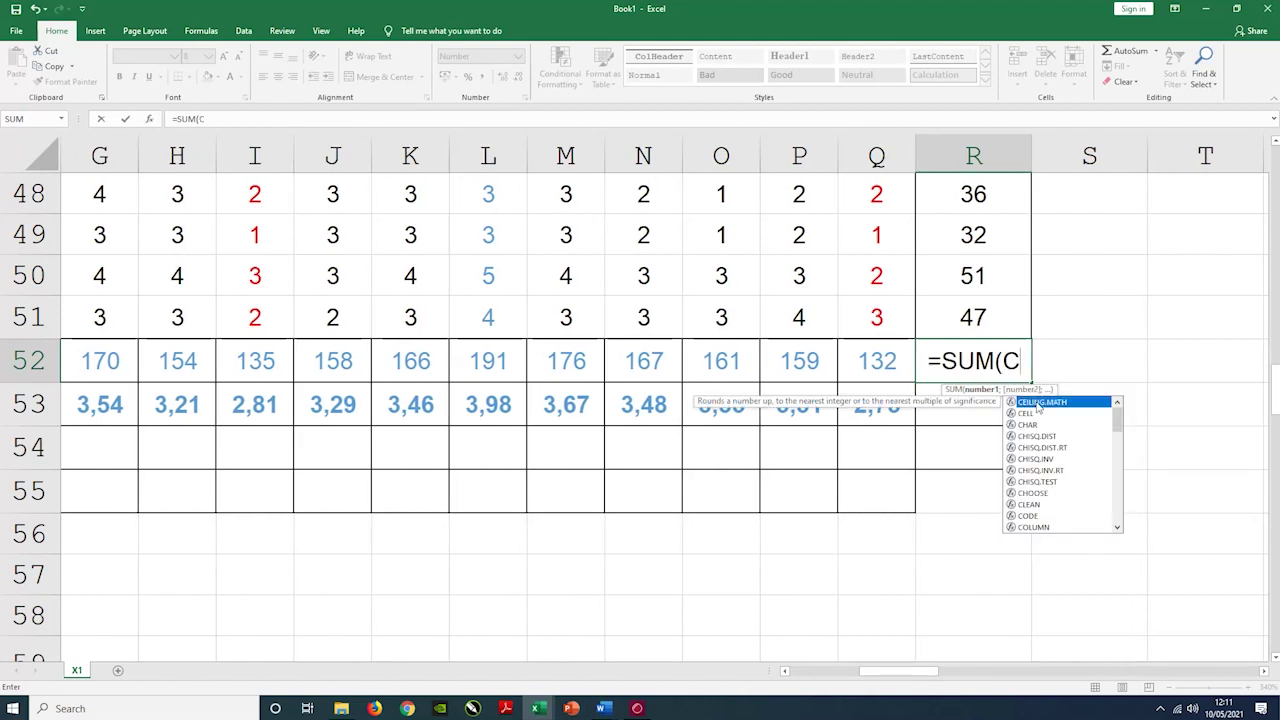
{"action": "type", "text": "52"}
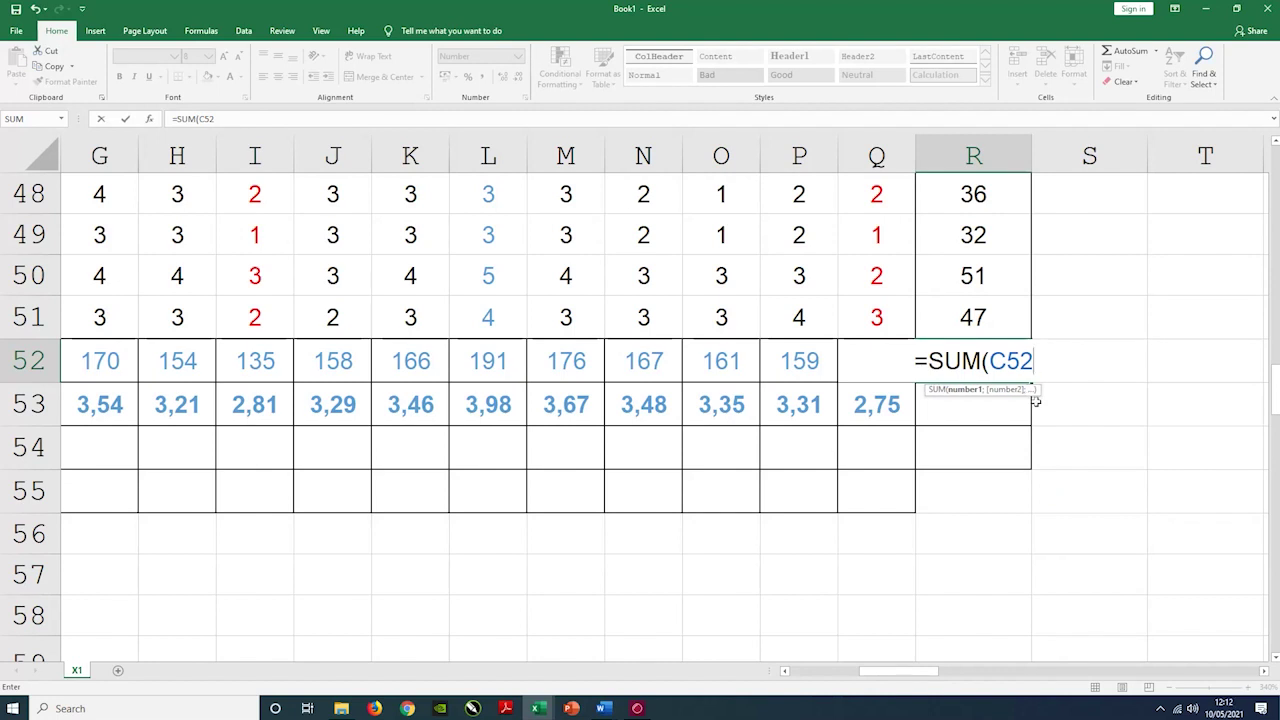
{"action": "type", "text": ":"}
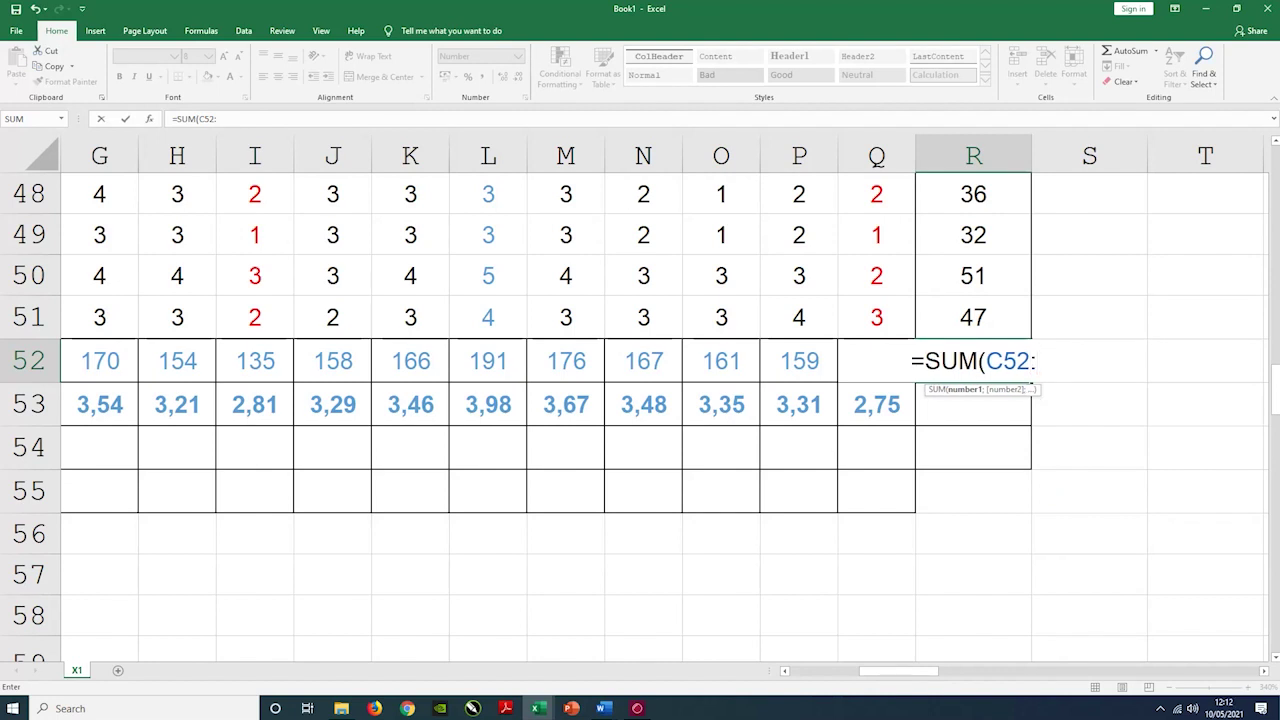
{"action": "type", "text": "Q52"}
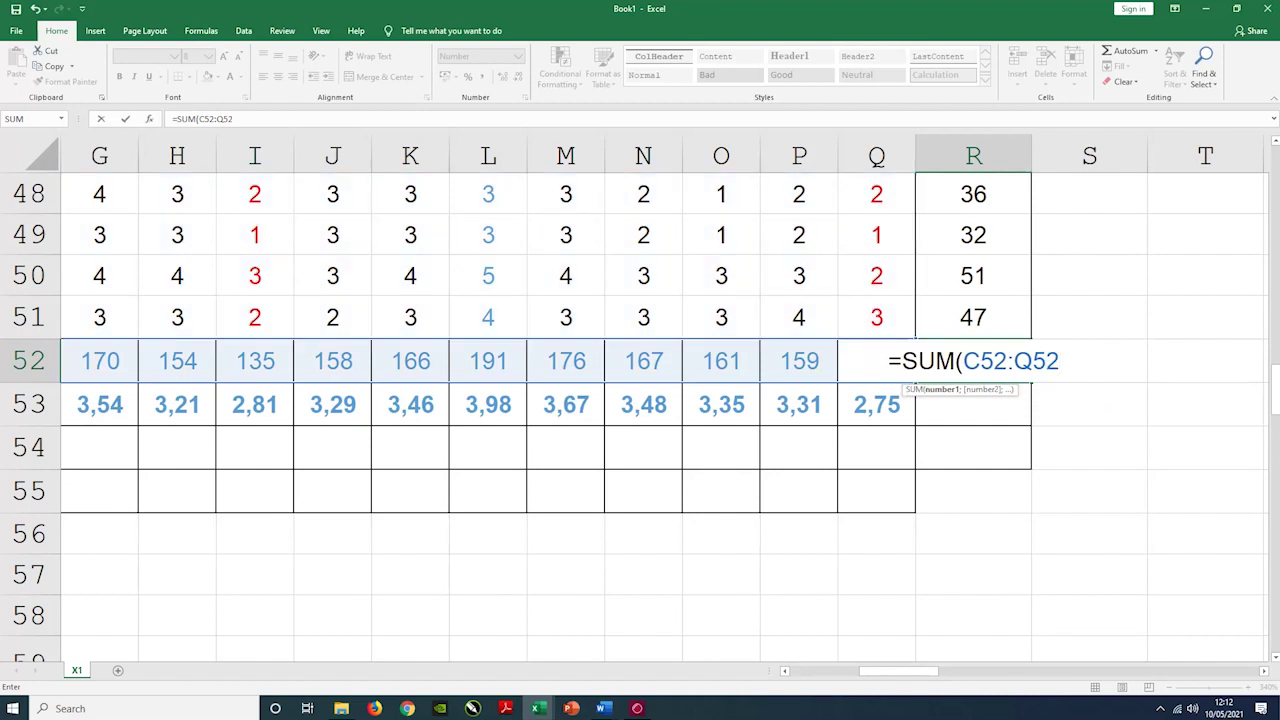
{"action": "type", "text": ")"}
{"action": "key", "text": "Return"}
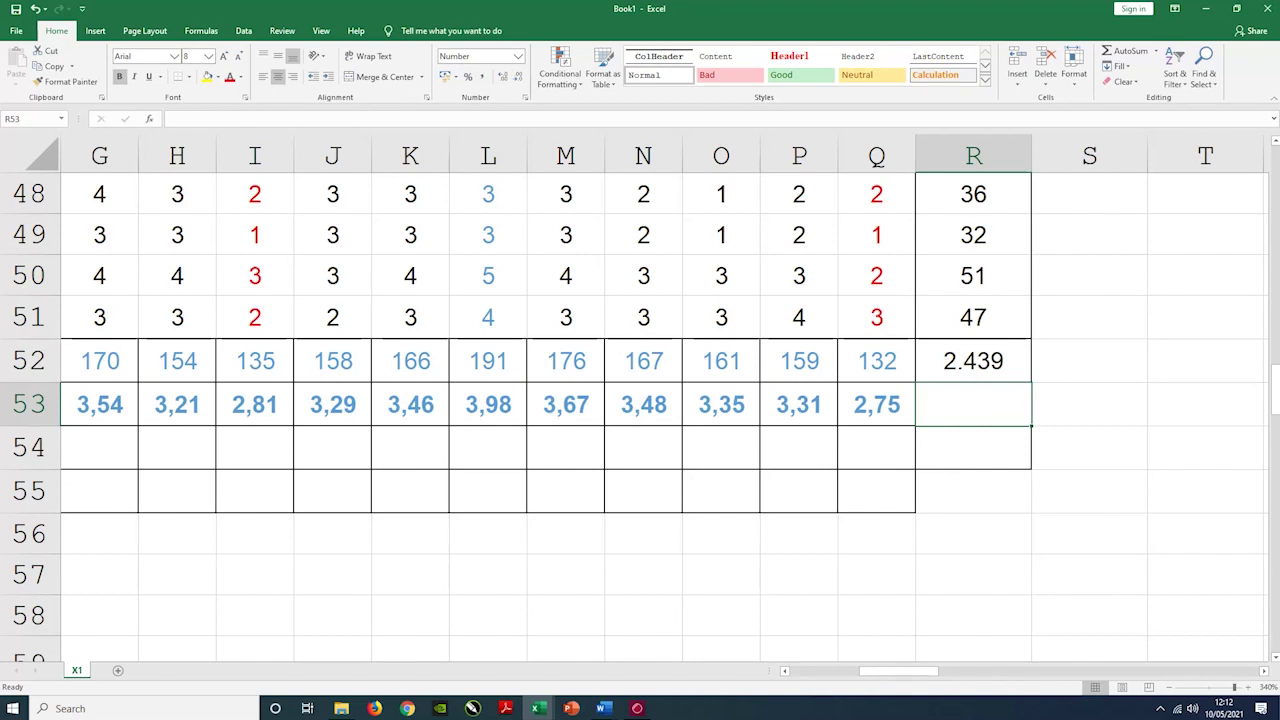
Average all item averages of the Rata-rata row by entering =AVERAGE(C53:Q53) in R53.
{"action": "type", "text": "=A"}
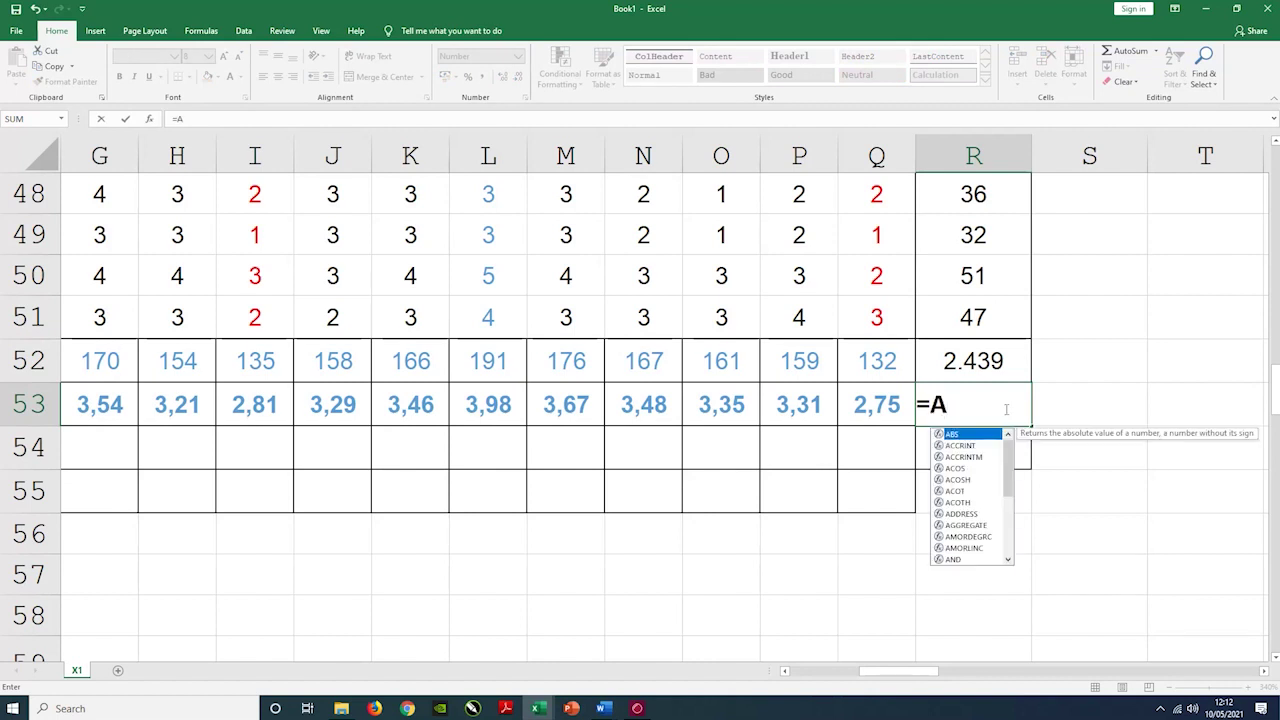
{"action": "type", "text": "V"}
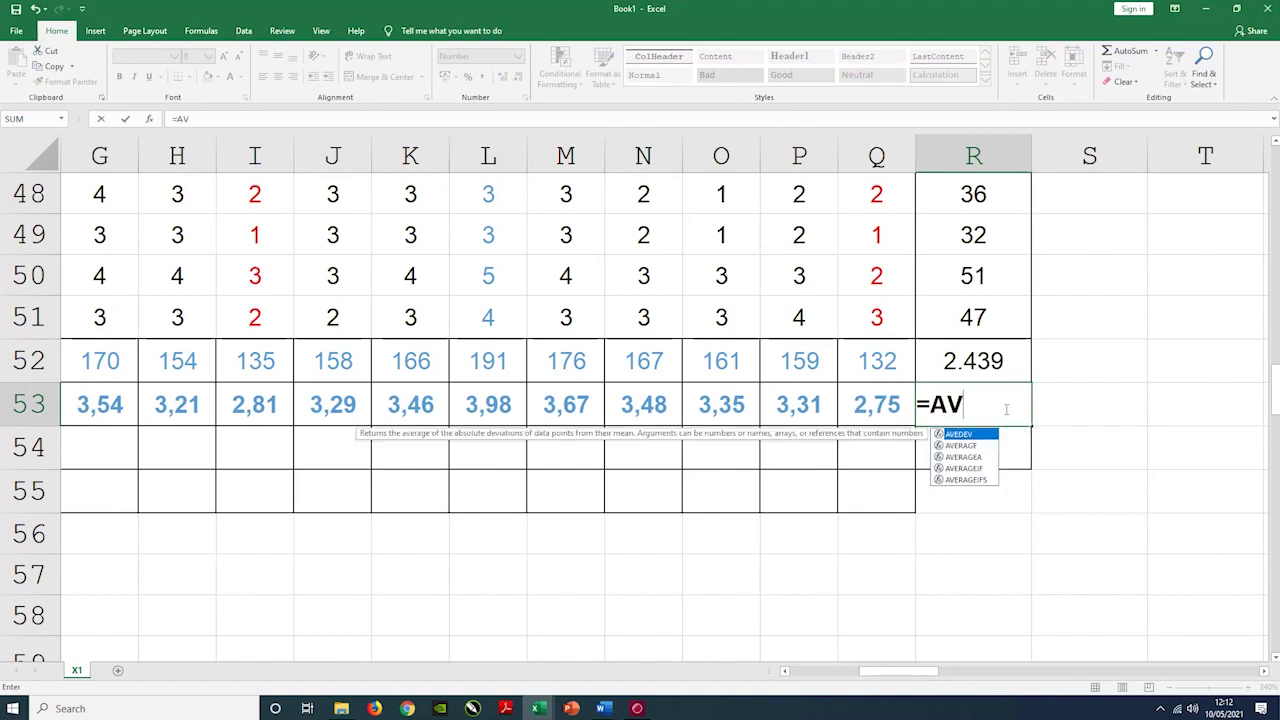
{"action": "type", "text": "E"}
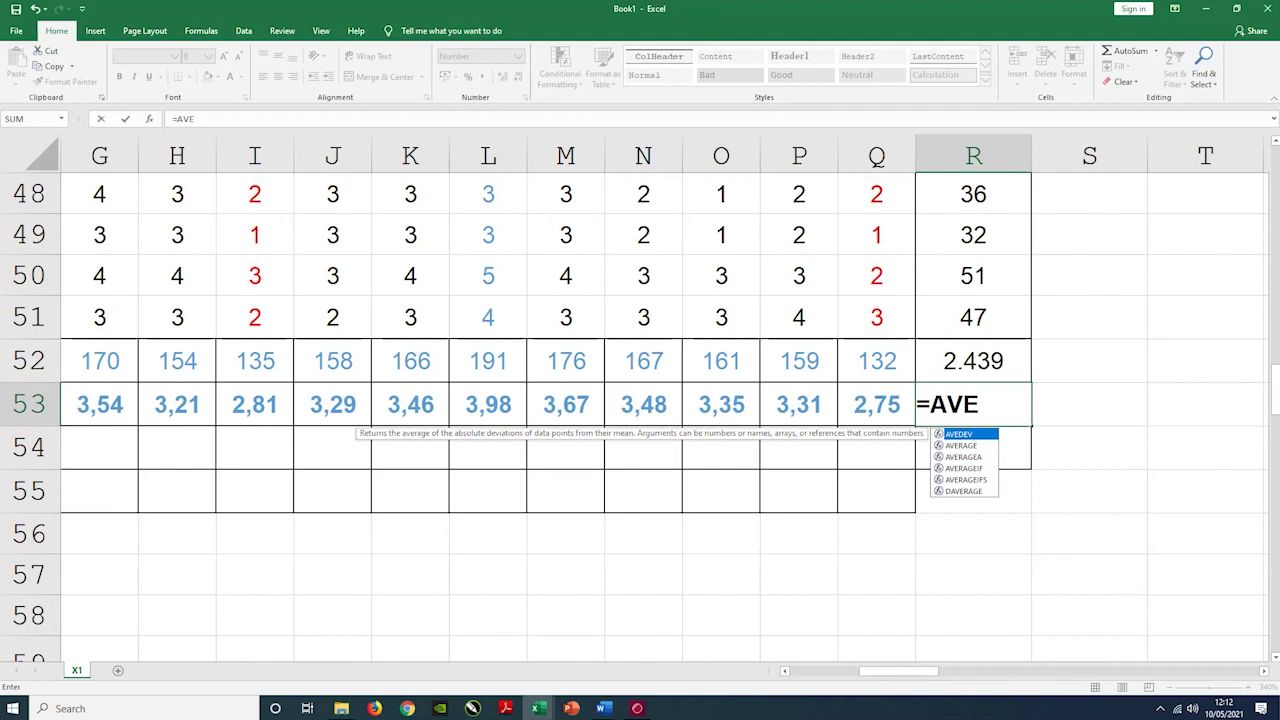
{"action": "left_click", "coordinate": [983, 447]}
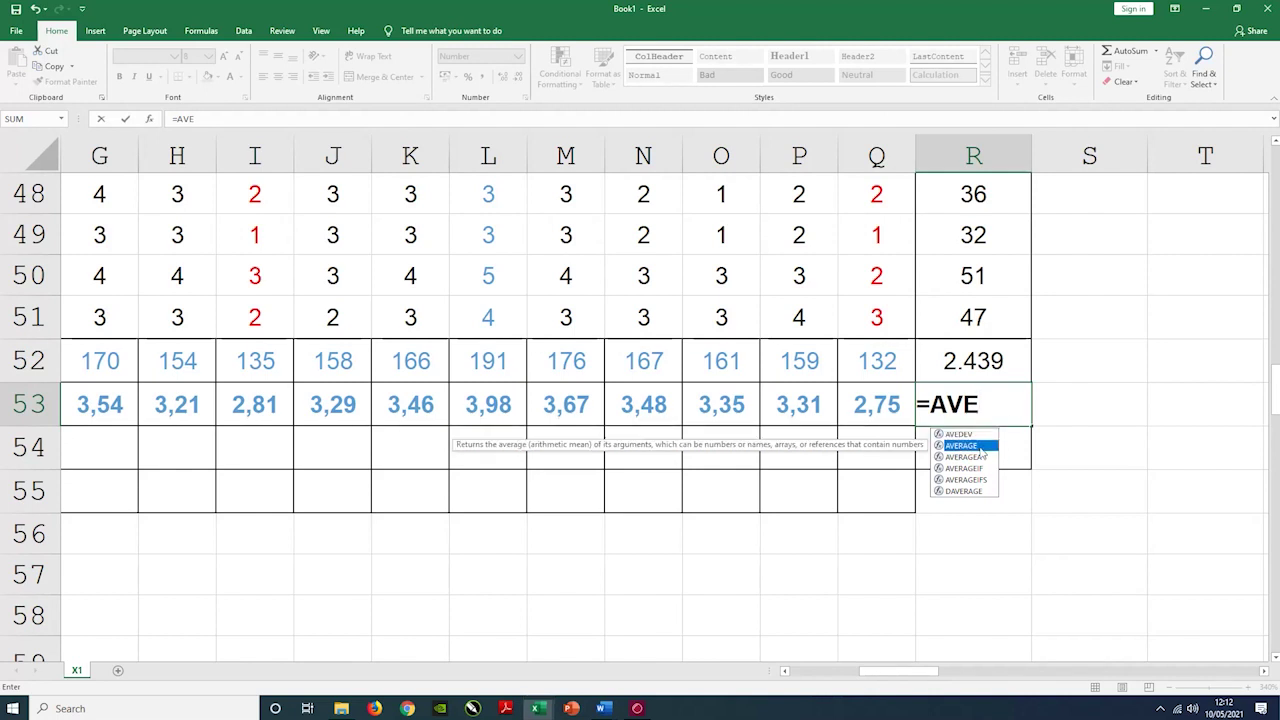
{"action": "double_click", "coordinate": [970, 448]}
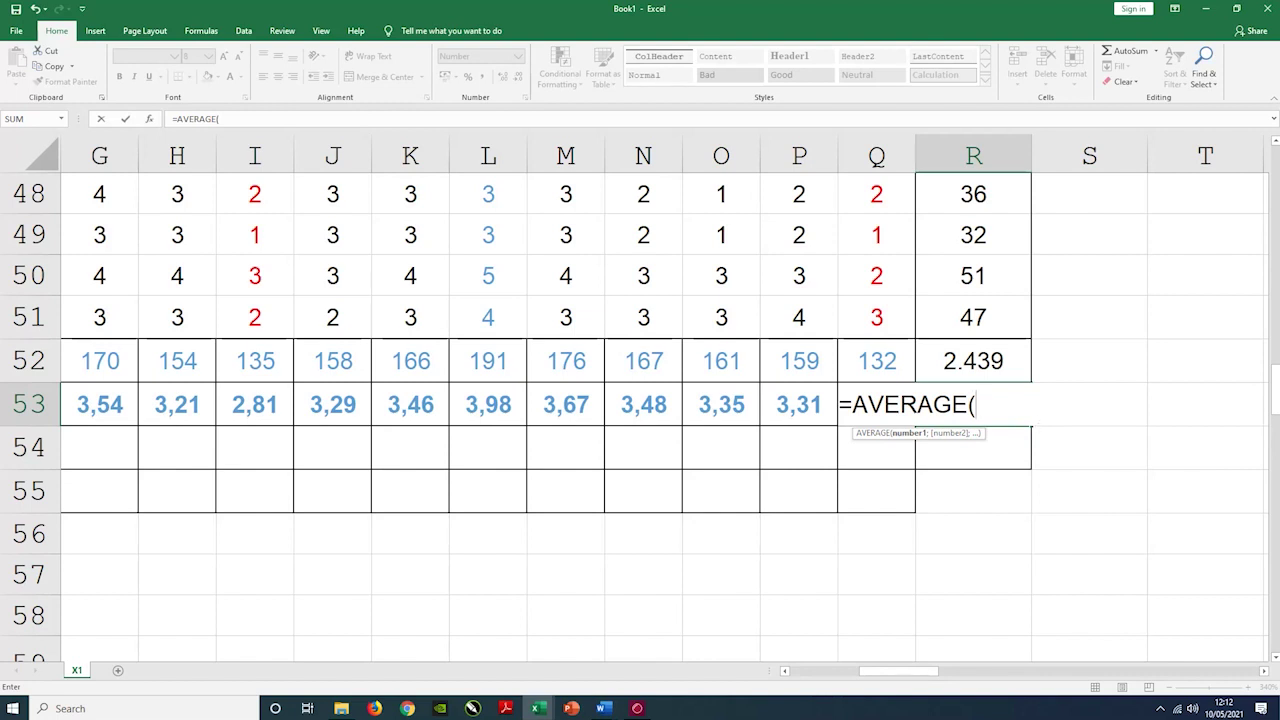
{"action": "left_click_drag", "start_coordinate": [900, 671], "coordinate": [830, 671]}
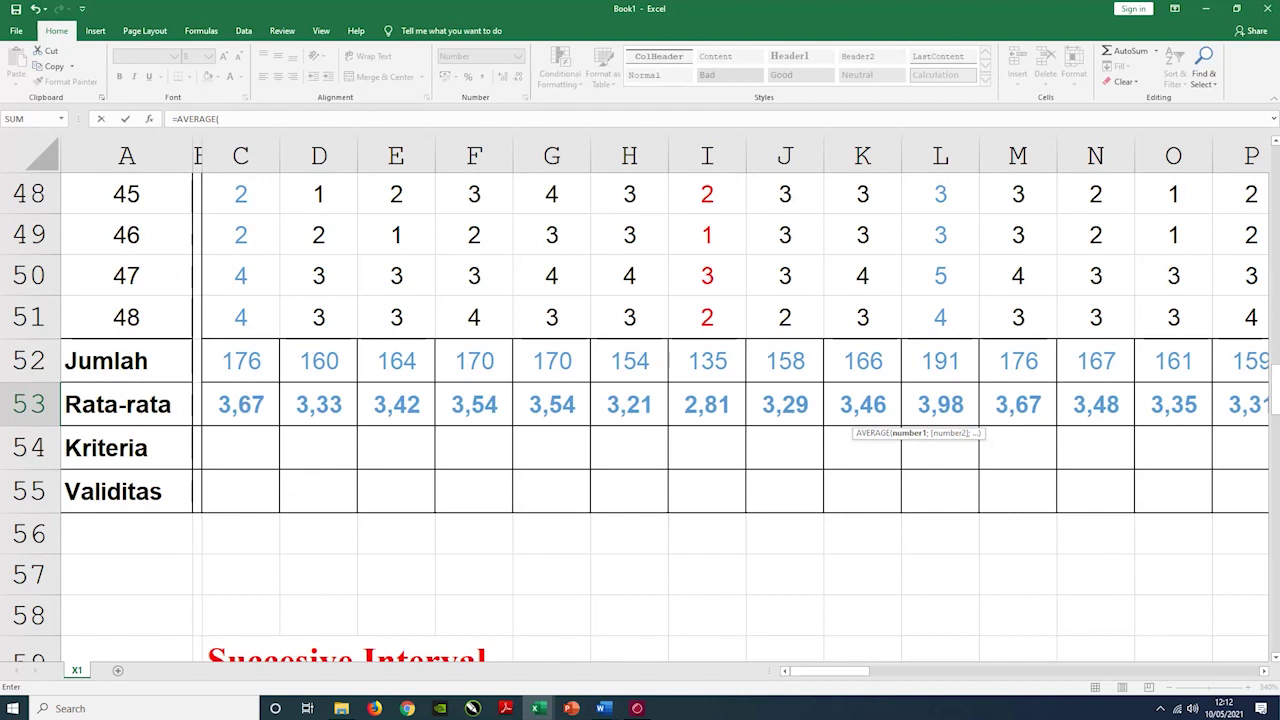
{"action": "left_click_drag", "start_coordinate": [820, 671], "coordinate": [892, 671]}
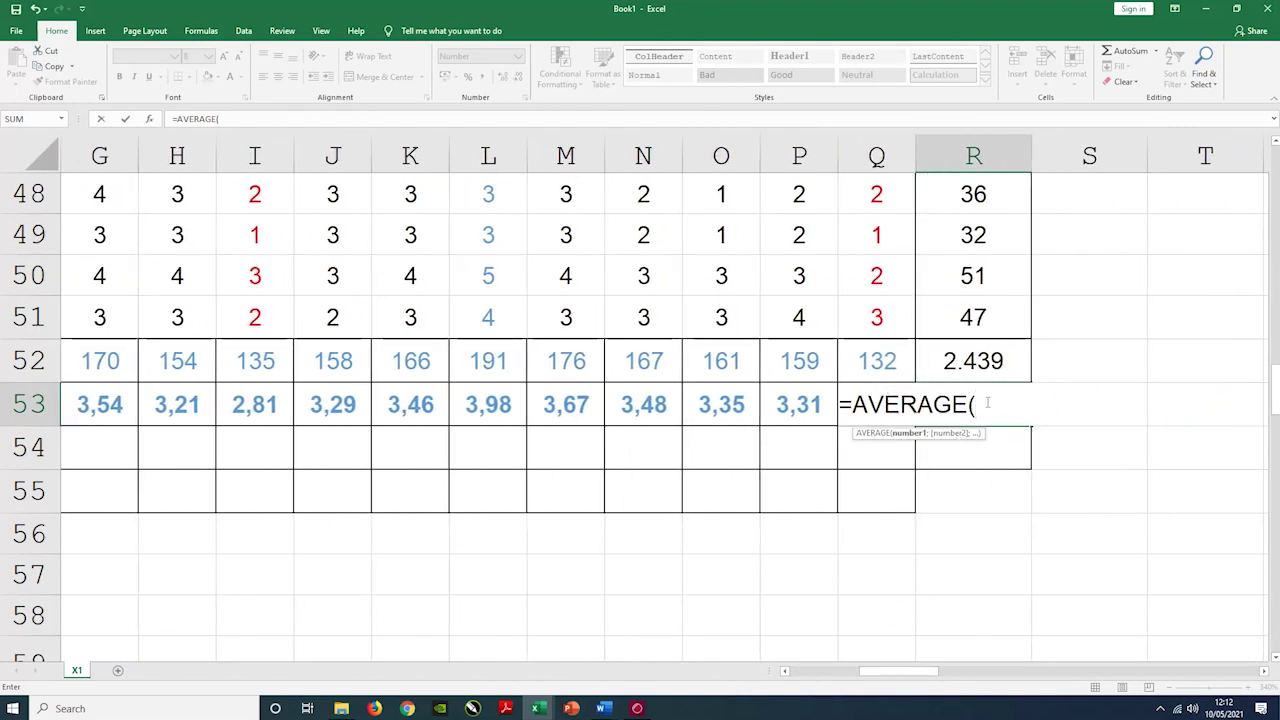
{"action": "type", "text": "C"}
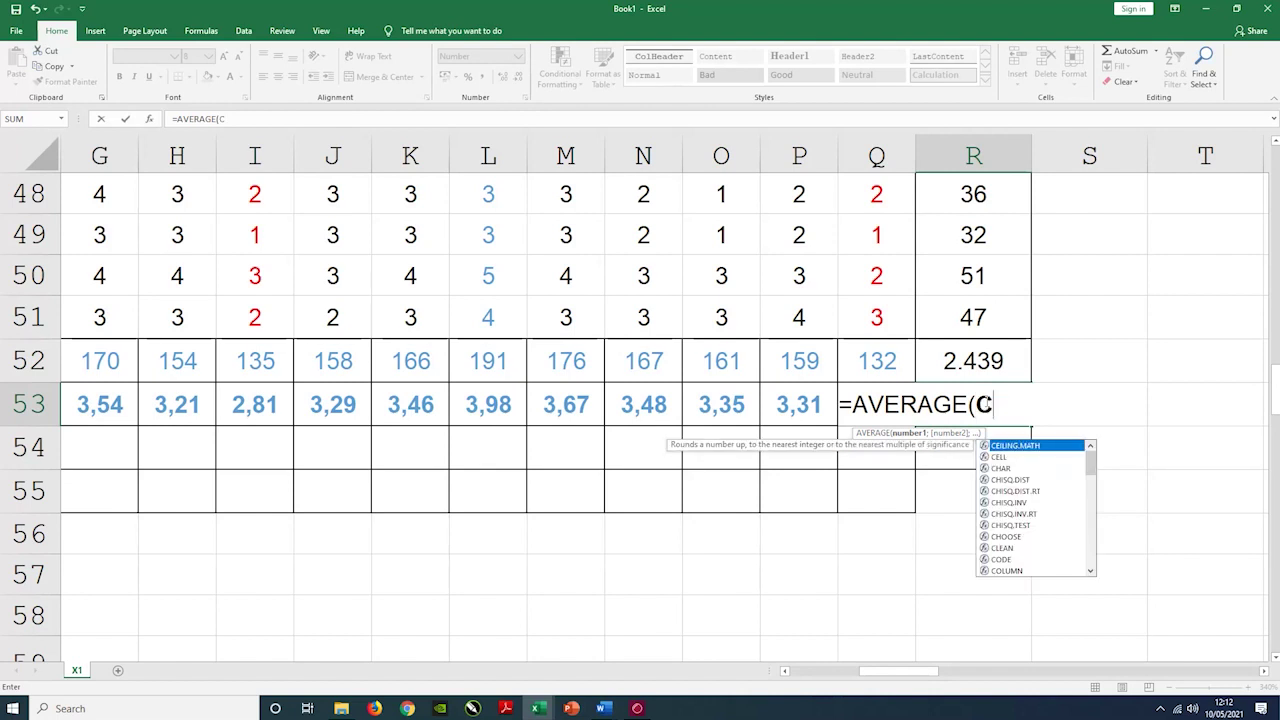
{"action": "type", "text": "53:Q53"}
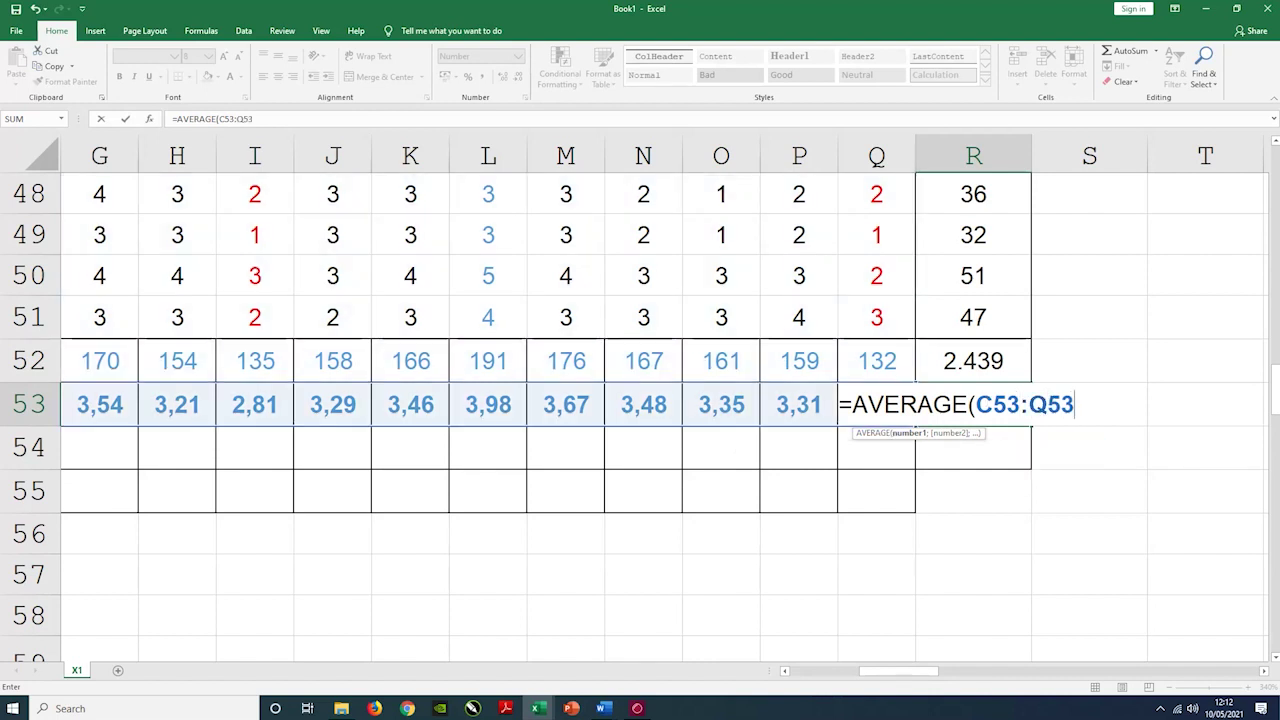
{"action": "type", "text": ")"}
{"action": "key", "text": "Return"}
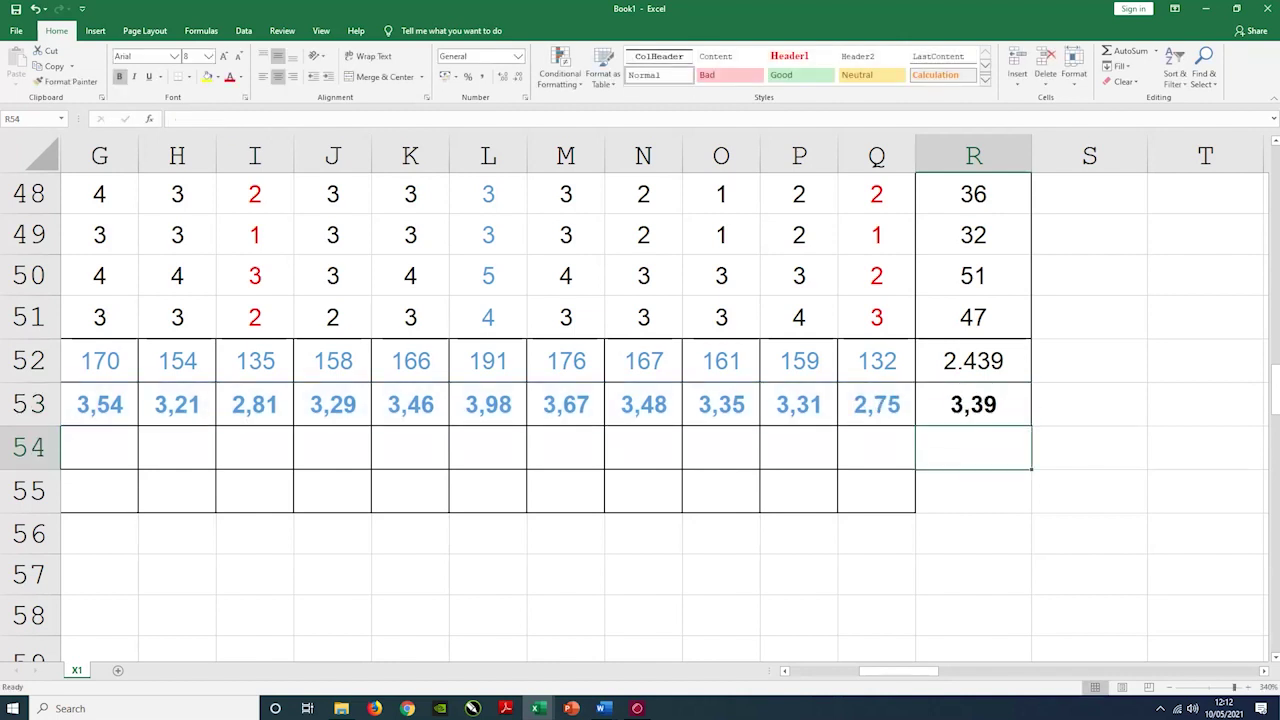
Enter B as the criterion for the first two items in C54 and D54 of the Kriteria row.
{"action": "left_click_drag", "start_coordinate": [922, 672], "coordinate": [797, 680]}
{"action": "left_click", "coordinate": [240, 444]}
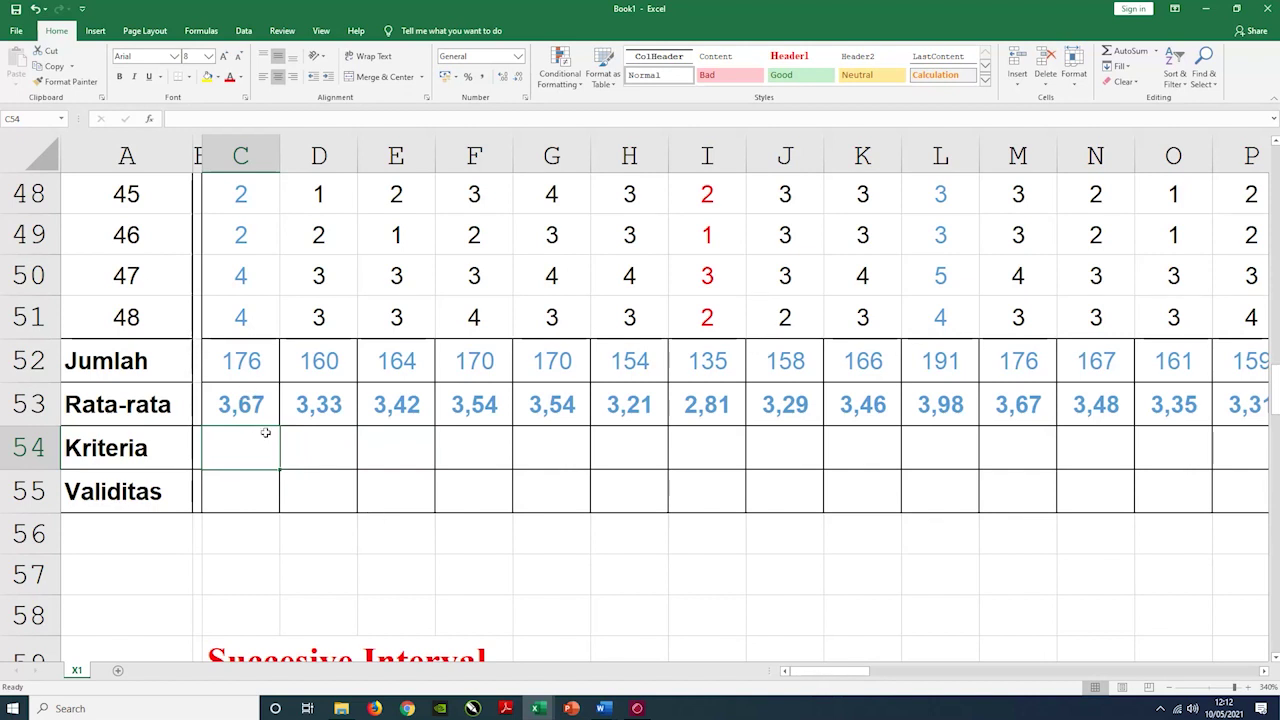
{"action": "type", "text": "cb"}
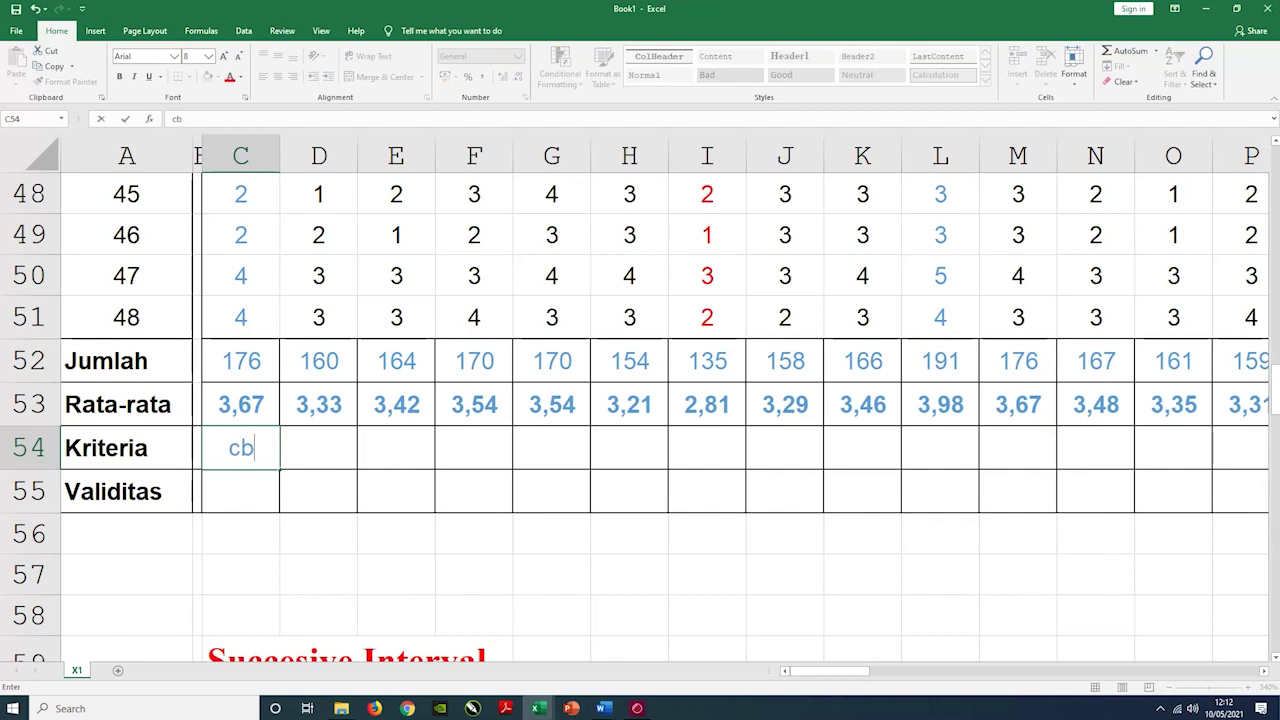
{"action": "key", "text": "BackSpace"}
{"action": "key", "text": "BackSpace"}
{"action": "type", "text": "CB"}
{"action": "left_click_drag", "start_coordinate": [262, 452], "coordinate": [229, 452]}
{"action": "type", "text": "B"}
{"action": "key", "text": "Tab"}
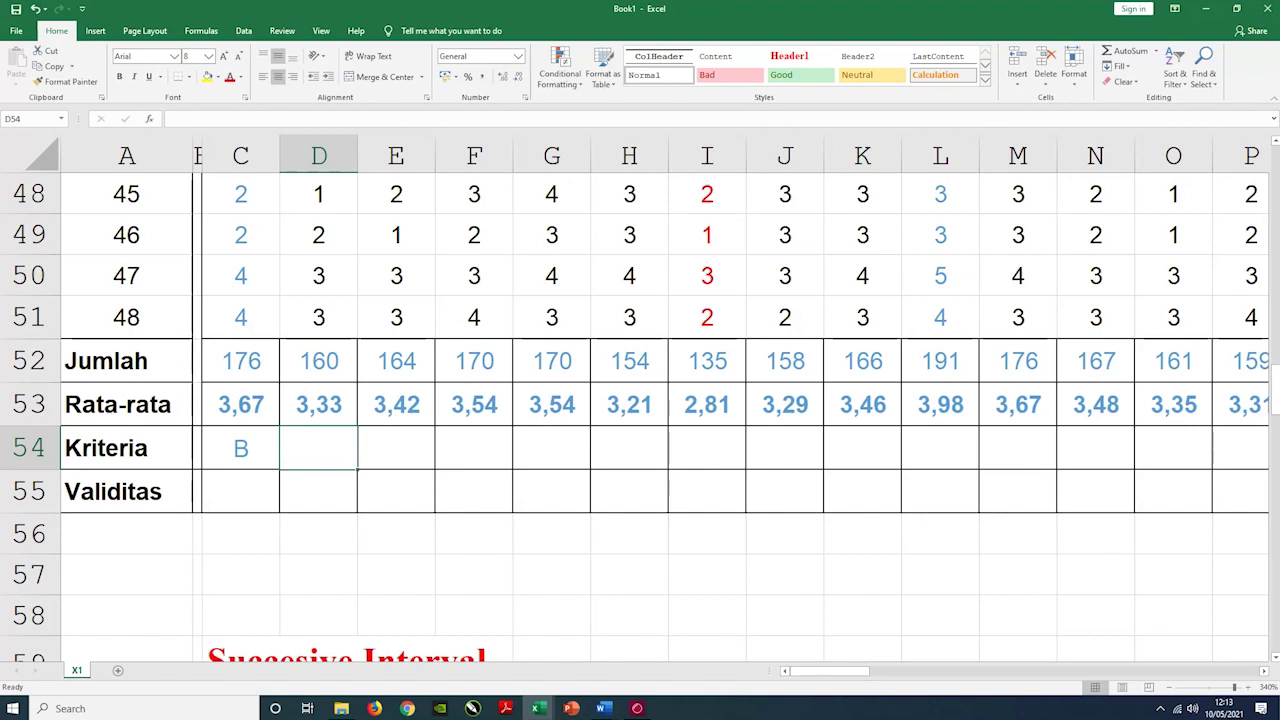
{"action": "type", "text": "B"}
{"action": "left_click", "coordinate": [368, 451]}
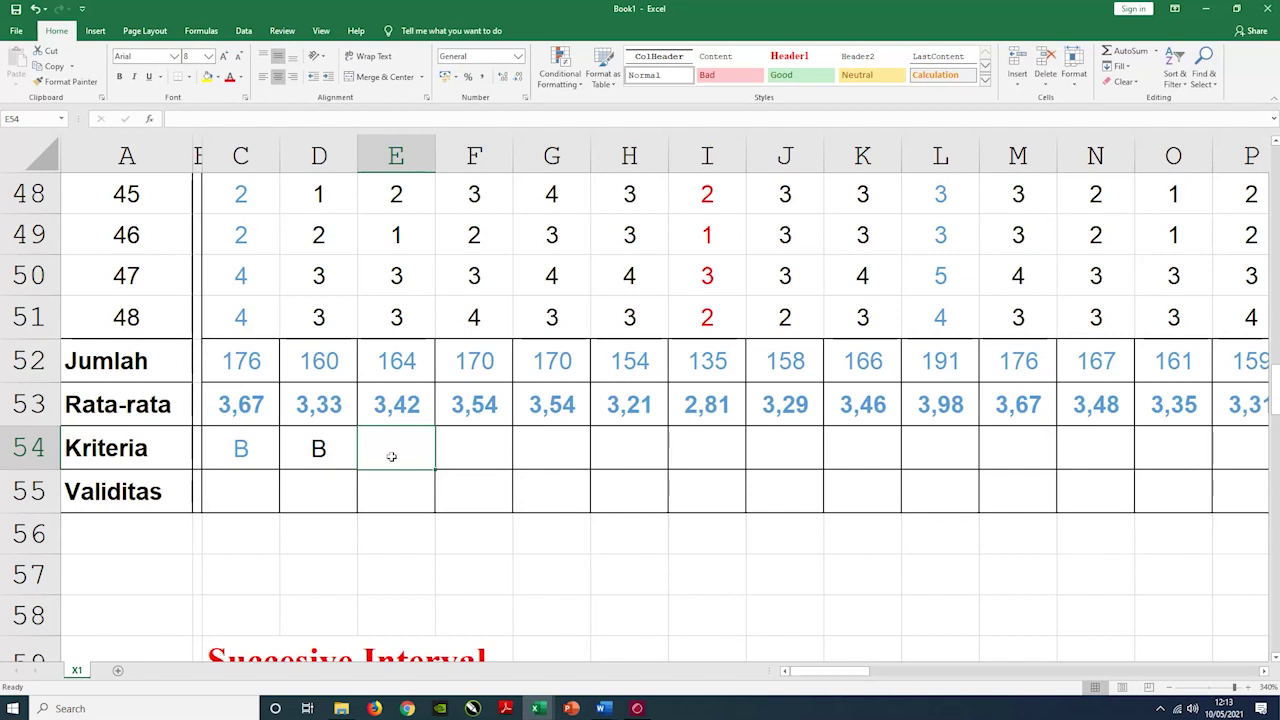
Copy the Kriteria and Validitas values C54:Q55 from the EXCEL KASUS-1 YOUTUBE workbook into the same rows of Book1.
{"action": "mouse_move", "coordinate": [537, 708]}
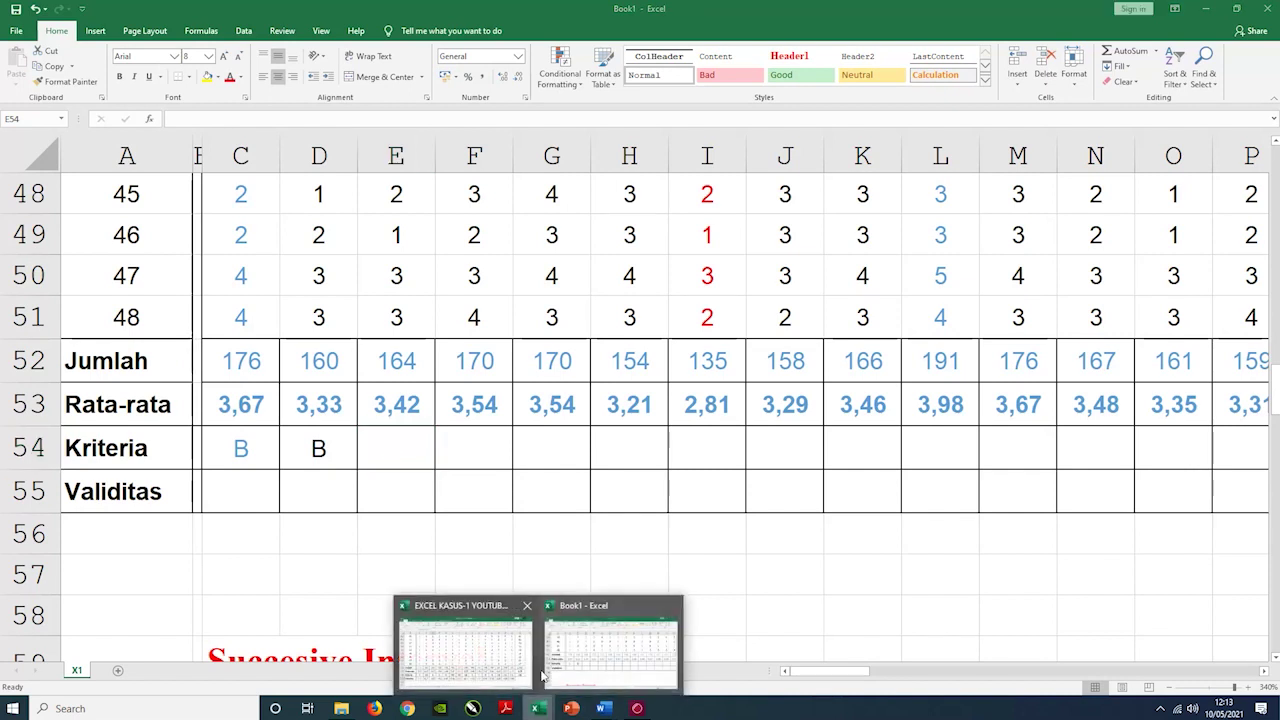
{"action": "left_click", "coordinate": [477, 604]}
{"action": "left_click_drag", "start_coordinate": [193, 558], "coordinate": [1085, 600]}
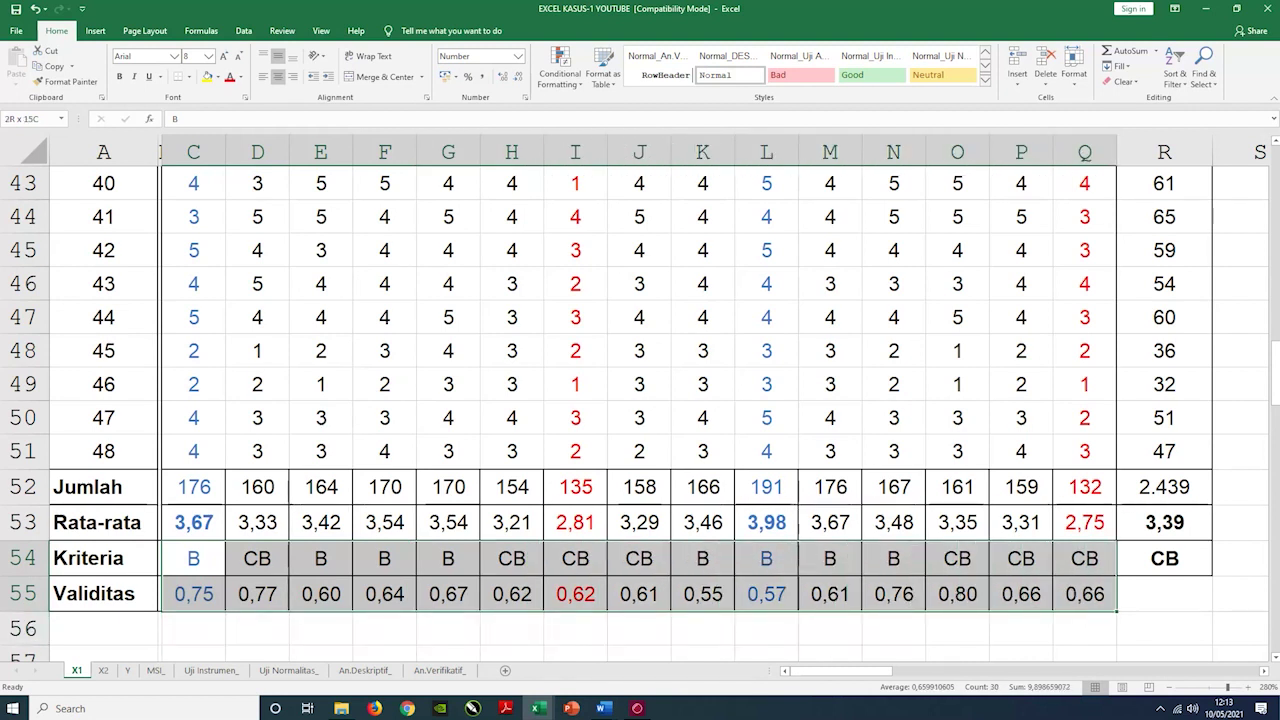
{"action": "key", "text": "alt+Tab"}
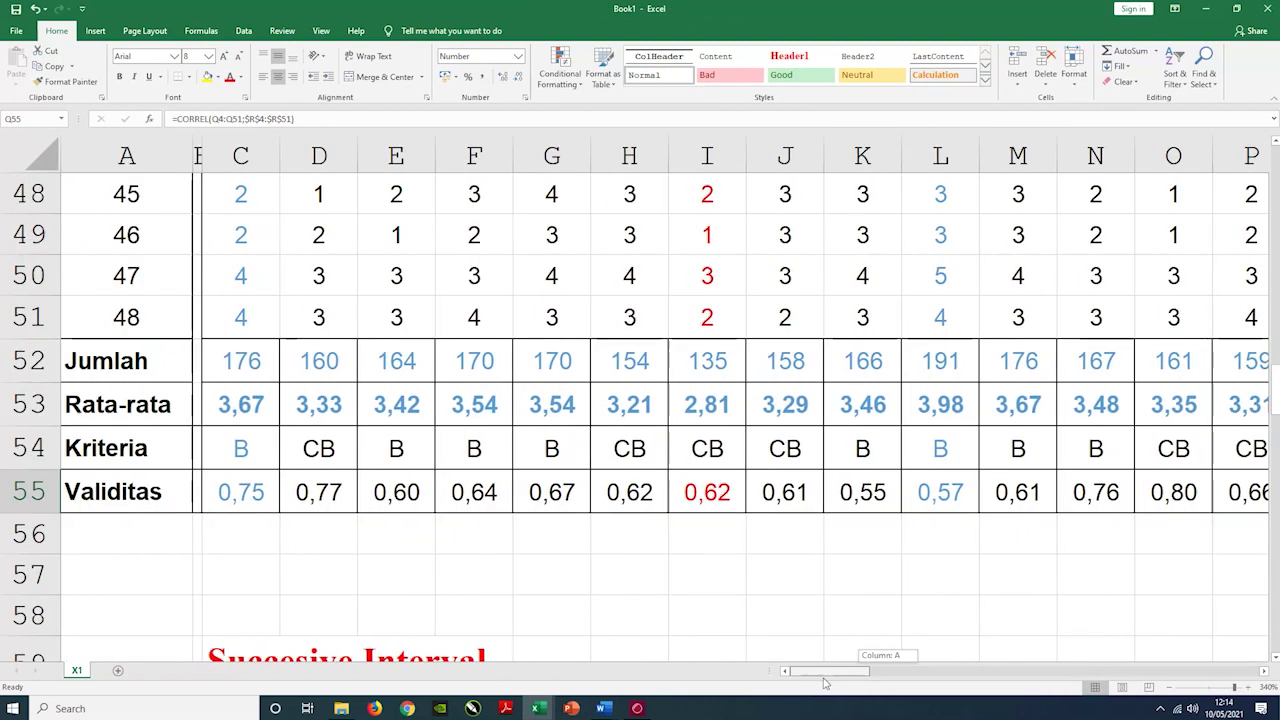
Examine the criteria in C54 to I54 and the CORREL formulas of the first items in the Validitas row.
{"action": "left_click", "coordinate": [246, 452]}
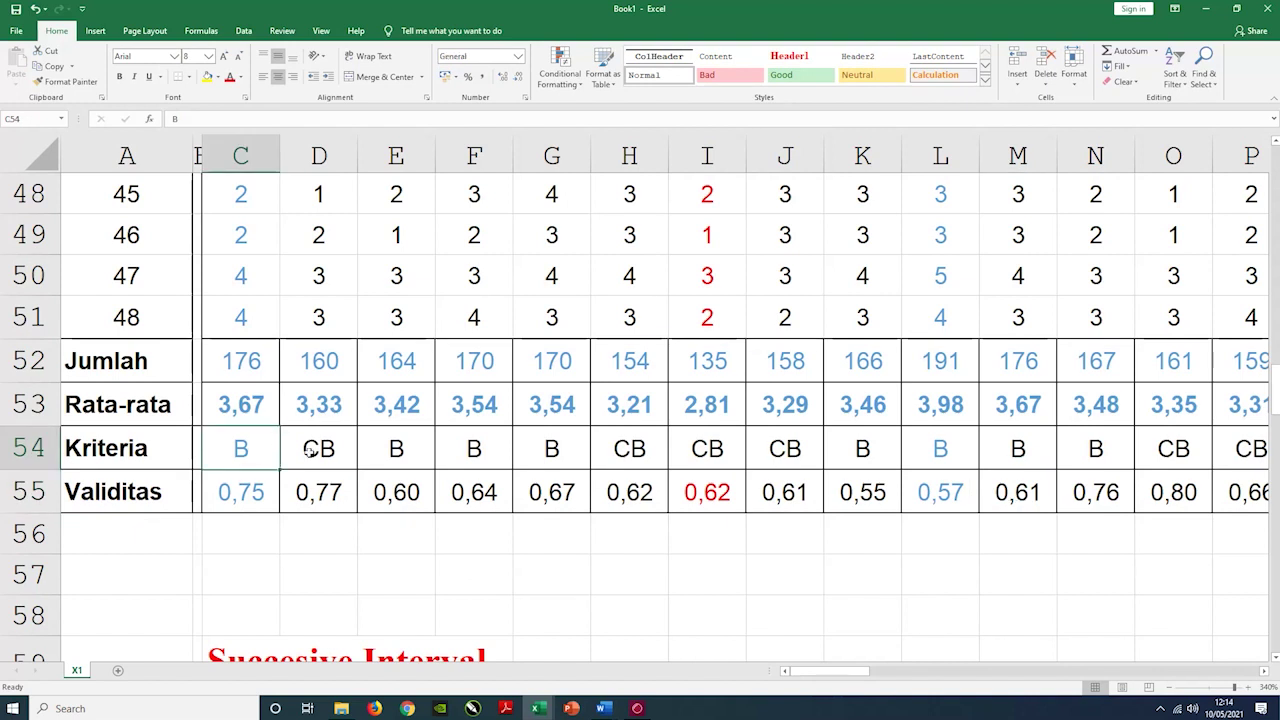
{"action": "left_click", "coordinate": [346, 450]}
{"action": "left_click", "coordinate": [400, 452]}
{"action": "left_click", "coordinate": [478, 452]}
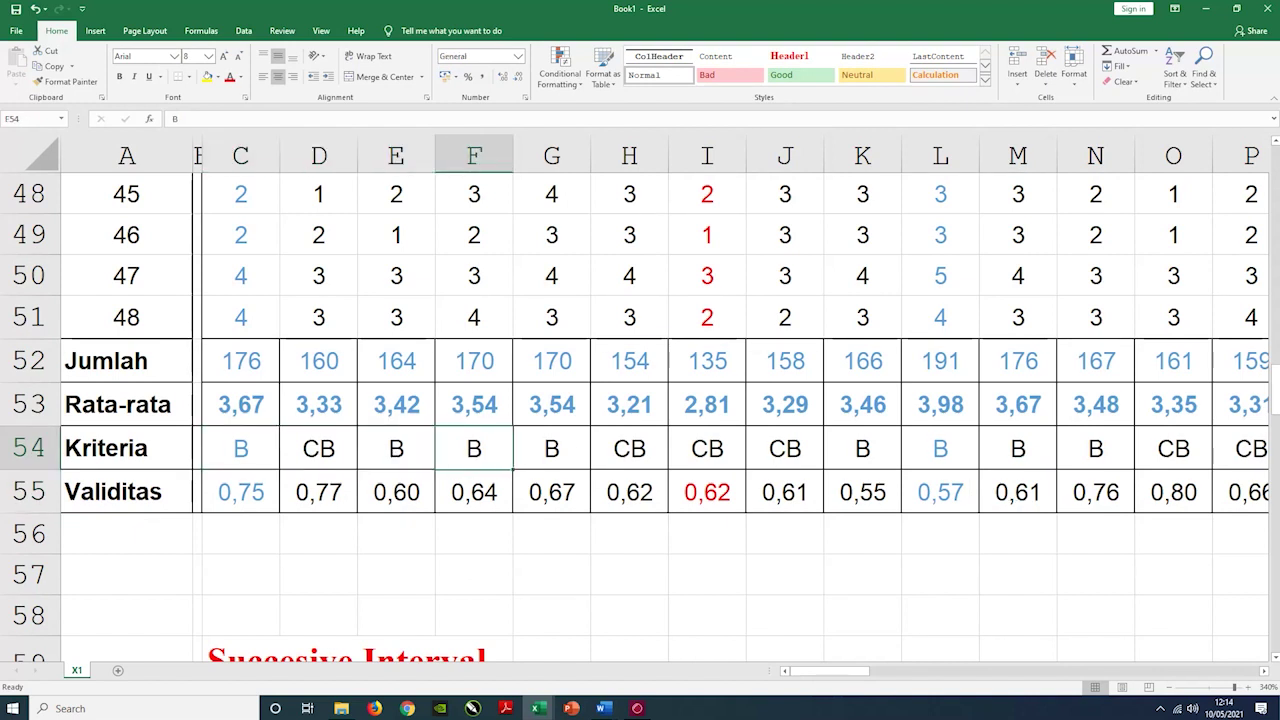
{"action": "left_click", "coordinate": [560, 456]}
{"action": "left_click", "coordinate": [650, 452]}
{"action": "left_click", "coordinate": [687, 450]}
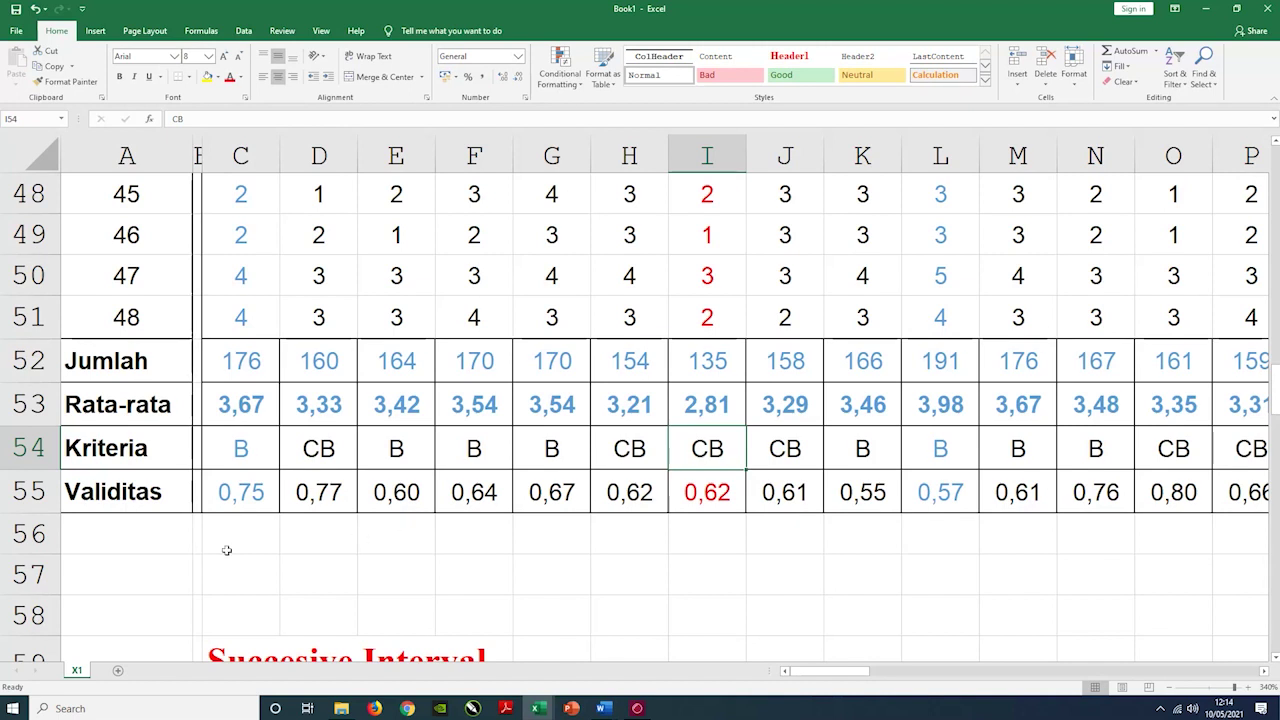
{"action": "left_click", "coordinate": [252, 502]}
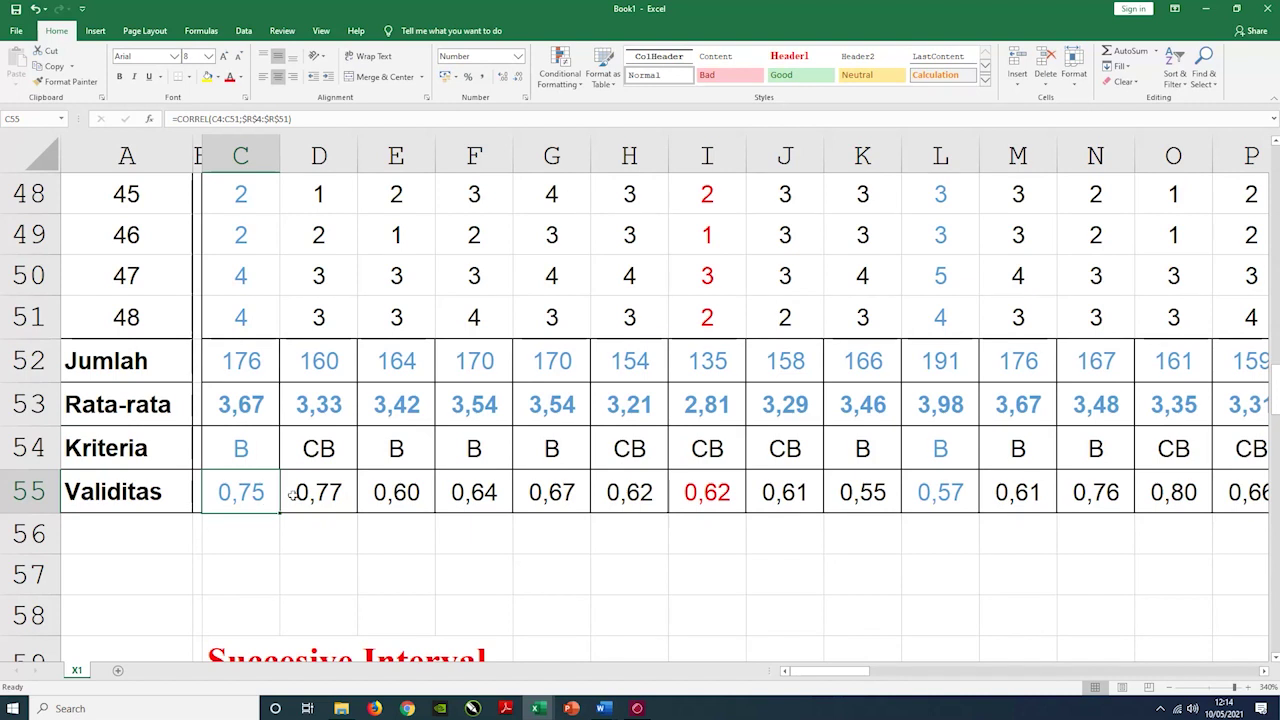
{"action": "left_click", "coordinate": [322, 498]}
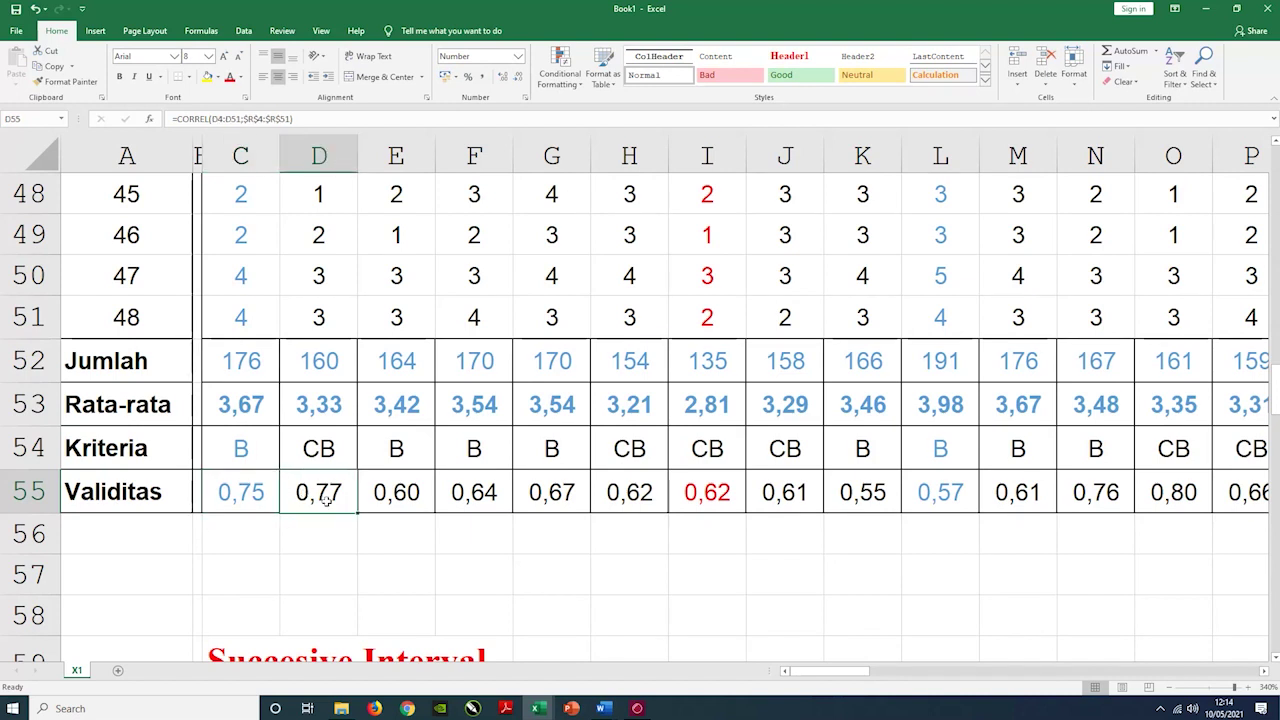
{"action": "left_click", "coordinate": [388, 499]}
{"action": "scroll", "coordinate": [577, 531], "scroll_direction": "up", "scroll_amount": 1}
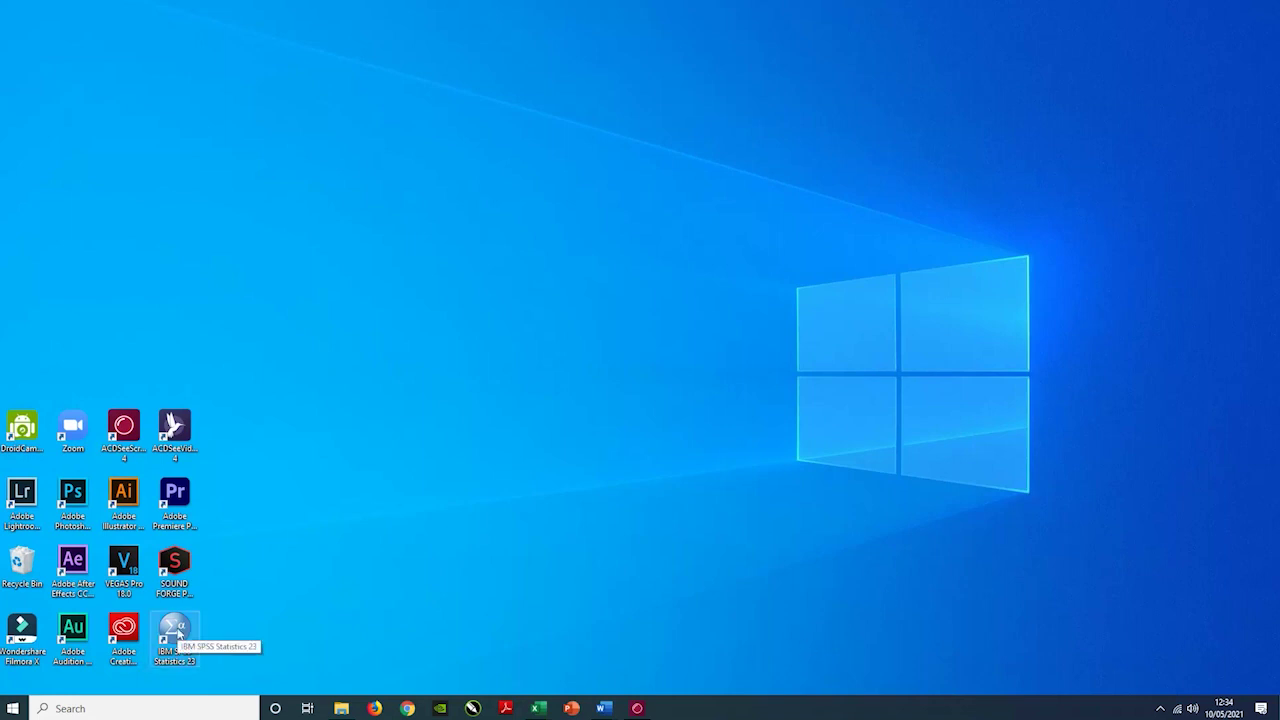
Launch IBM SPSS Statistics 23 from the desktop and create a new dataset from its welcome dialog.
{"action": "double_click", "coordinate": [178, 632]}
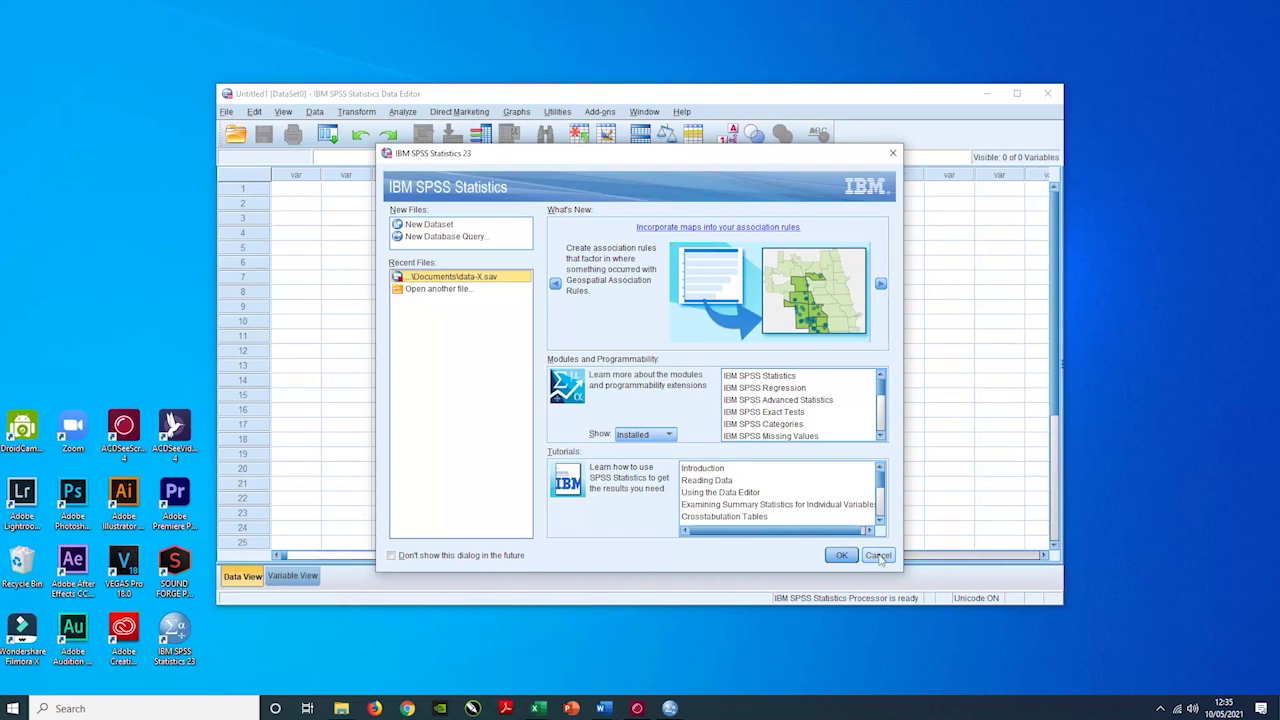
{"action": "left_click", "coordinate": [430, 225]}
{"action": "left_click", "coordinate": [432, 228]}
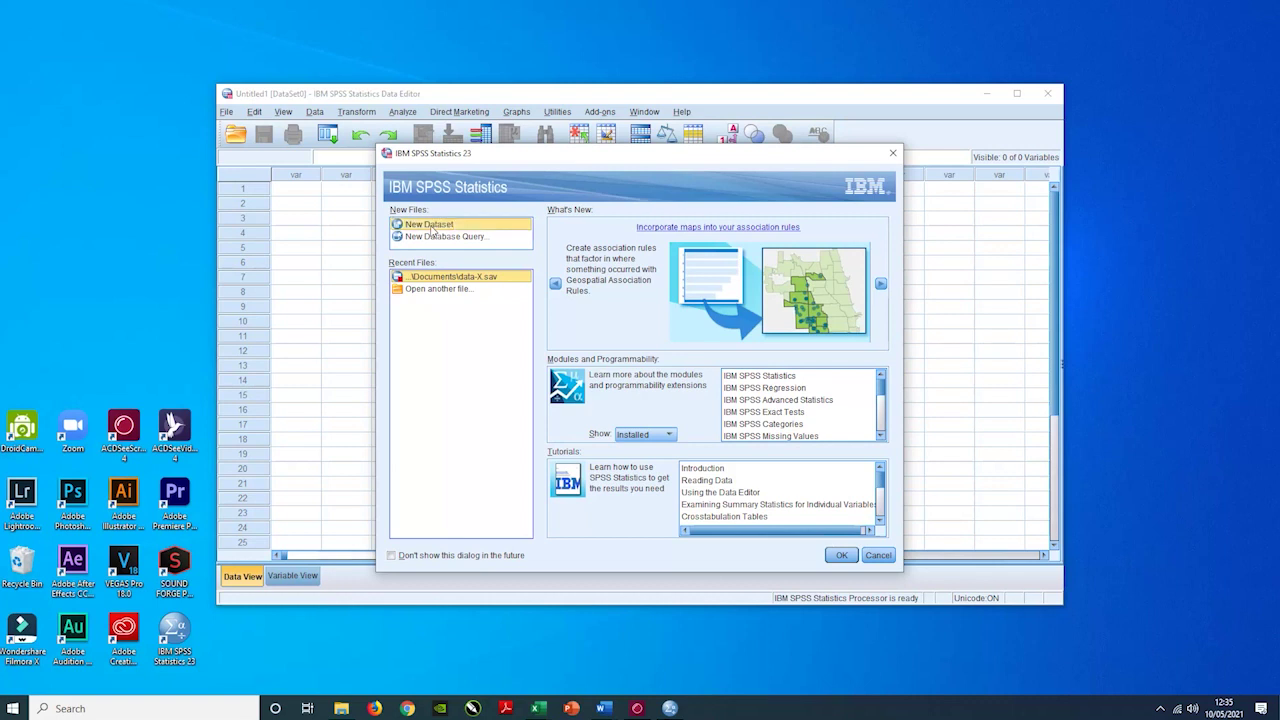
{"action": "left_click", "coordinate": [842, 556]}
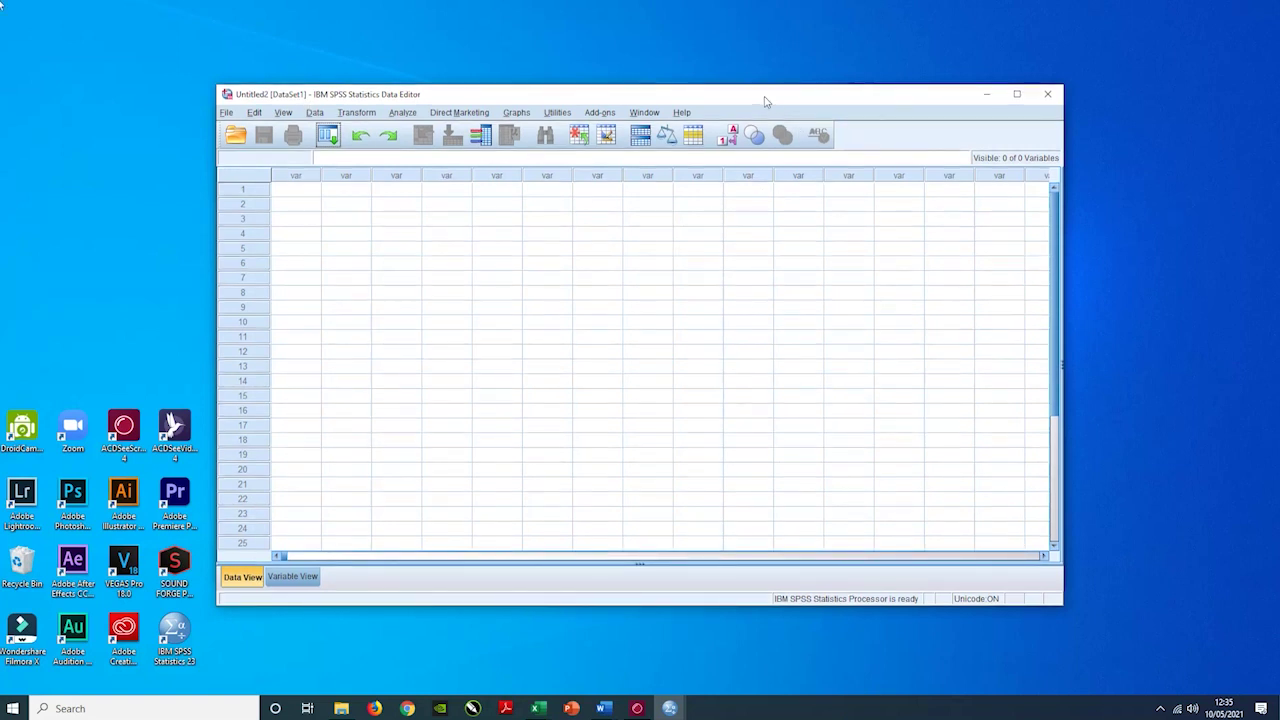
Enter the trial values 2 and 3 in the first two cells of row 1 in the Data Editor.
{"action": "left_click_drag", "start_coordinate": [766, 101], "coordinate": [950, 336]}
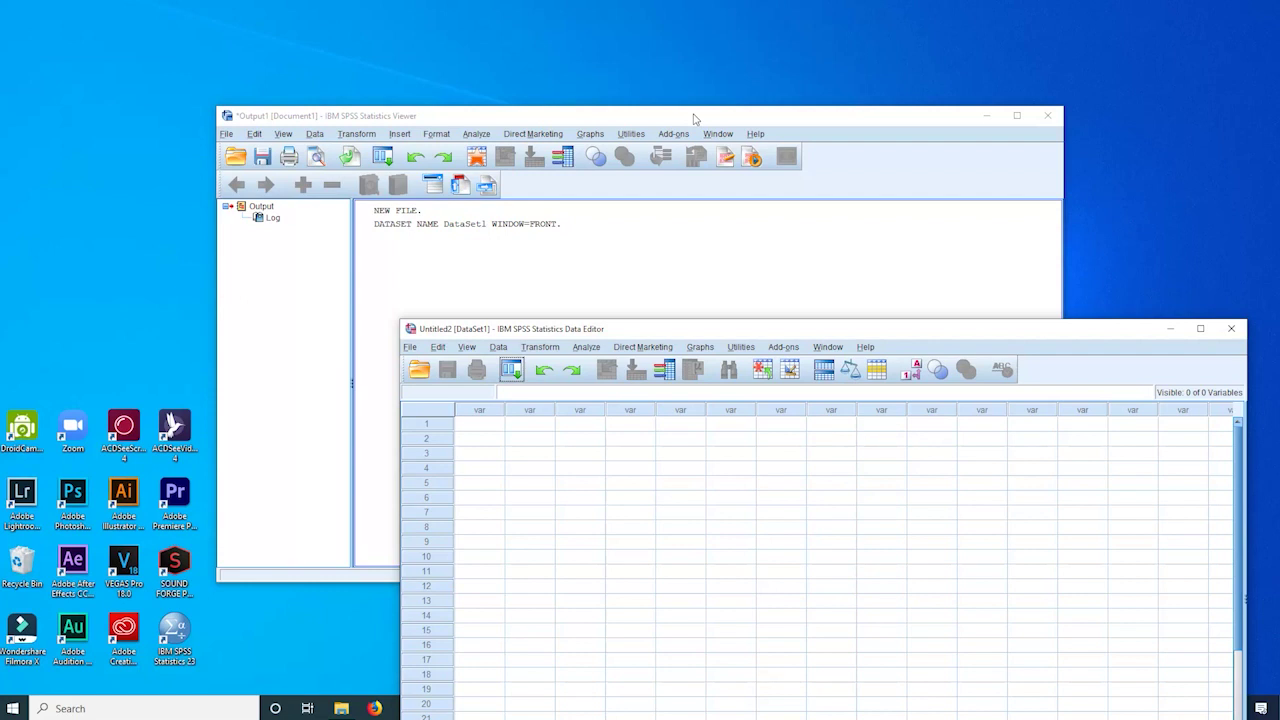
{"action": "left_click_drag", "start_coordinate": [839, 334], "coordinate": [733, 105]}
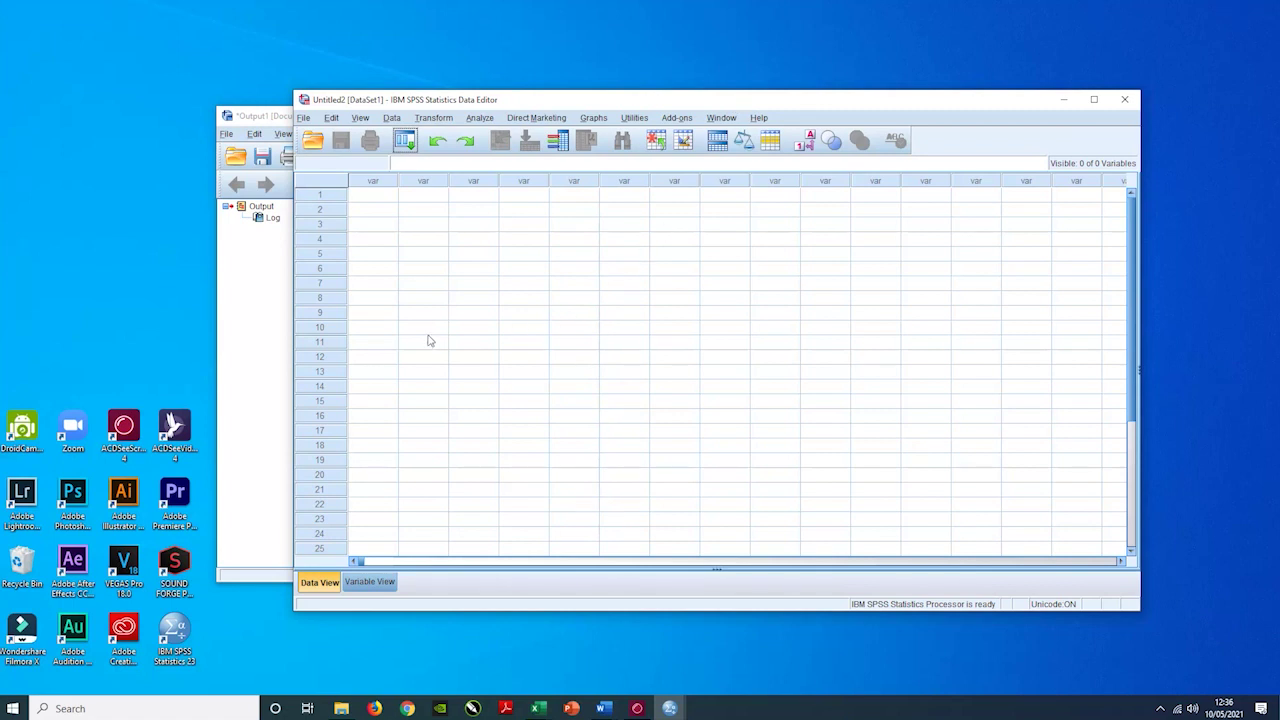
{"action": "left_click", "coordinate": [381, 200]}
{"action": "type", "text": "2"}
{"action": "left_click", "coordinate": [437, 203]}
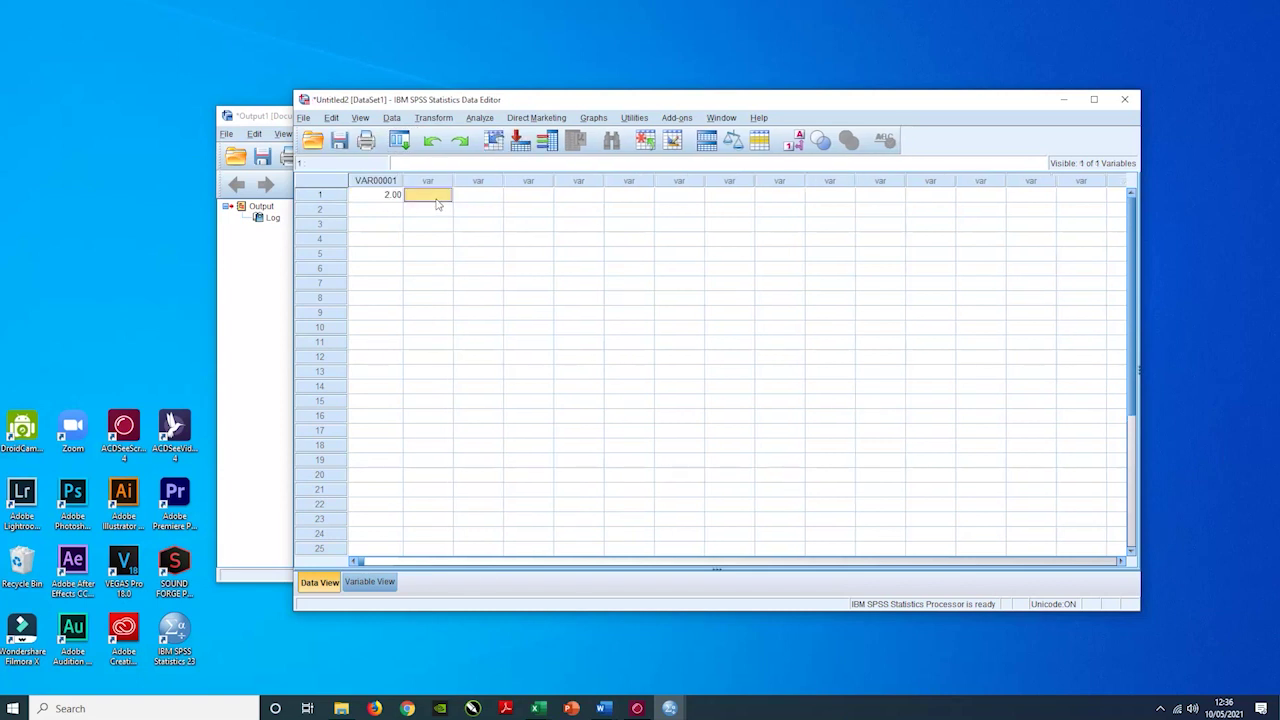
{"action": "type", "text": "3"}
{"action": "left_click", "coordinate": [469, 200]}
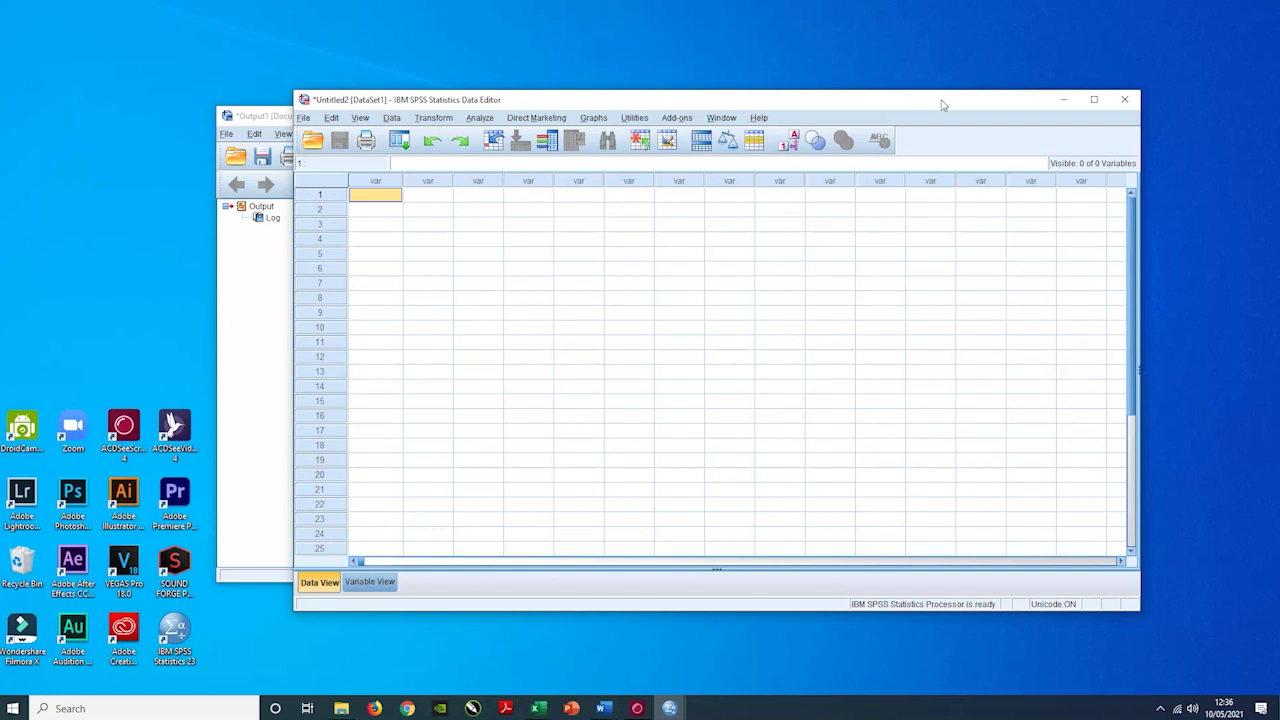
Examine the Output viewer behind the Data Editor, moving the editor aside and bringing each window to the front.
{"action": "left_click_drag", "start_coordinate": [941, 104], "coordinate": [927, 280]}
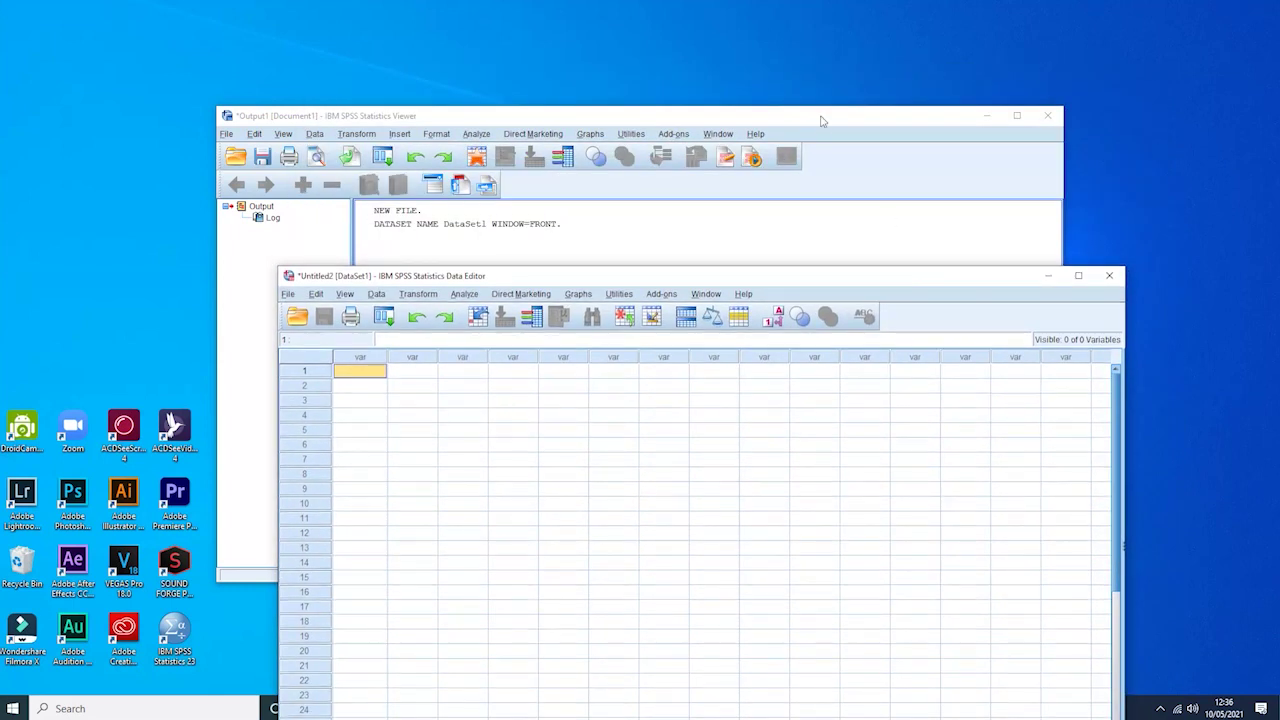
{"action": "left_click", "coordinate": [790, 121]}
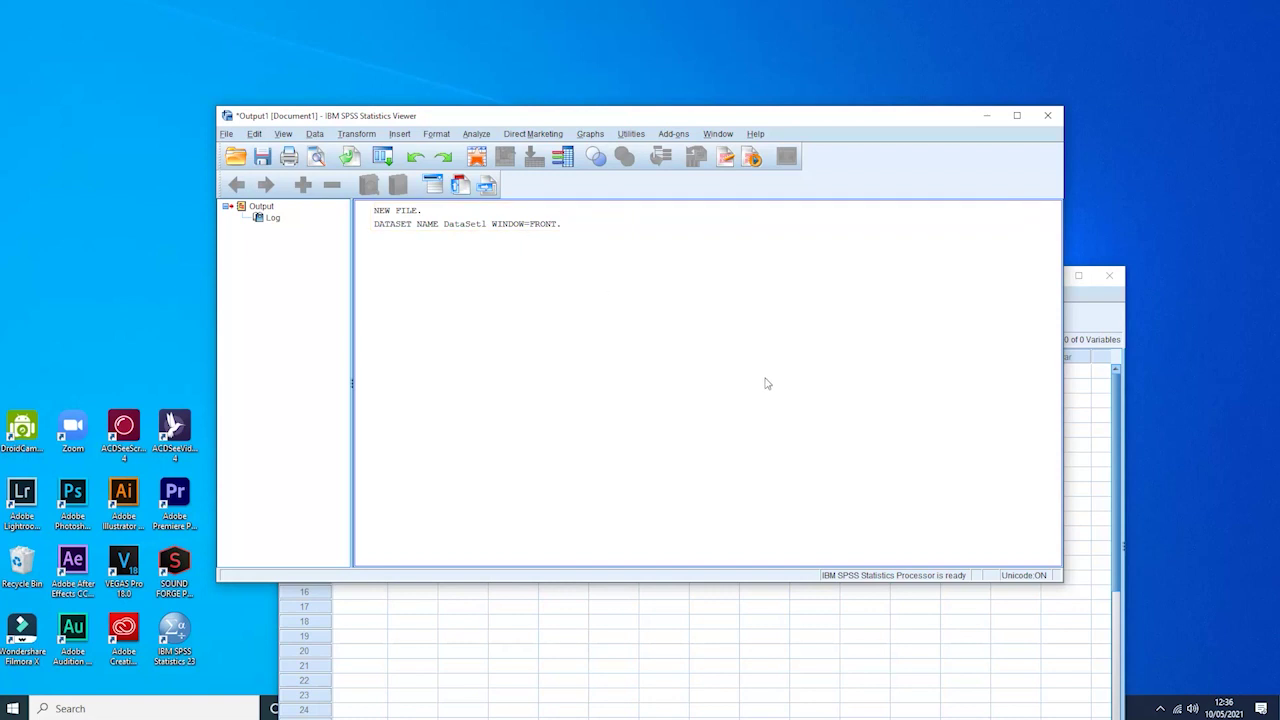
{"action": "left_click", "coordinate": [1100, 323]}
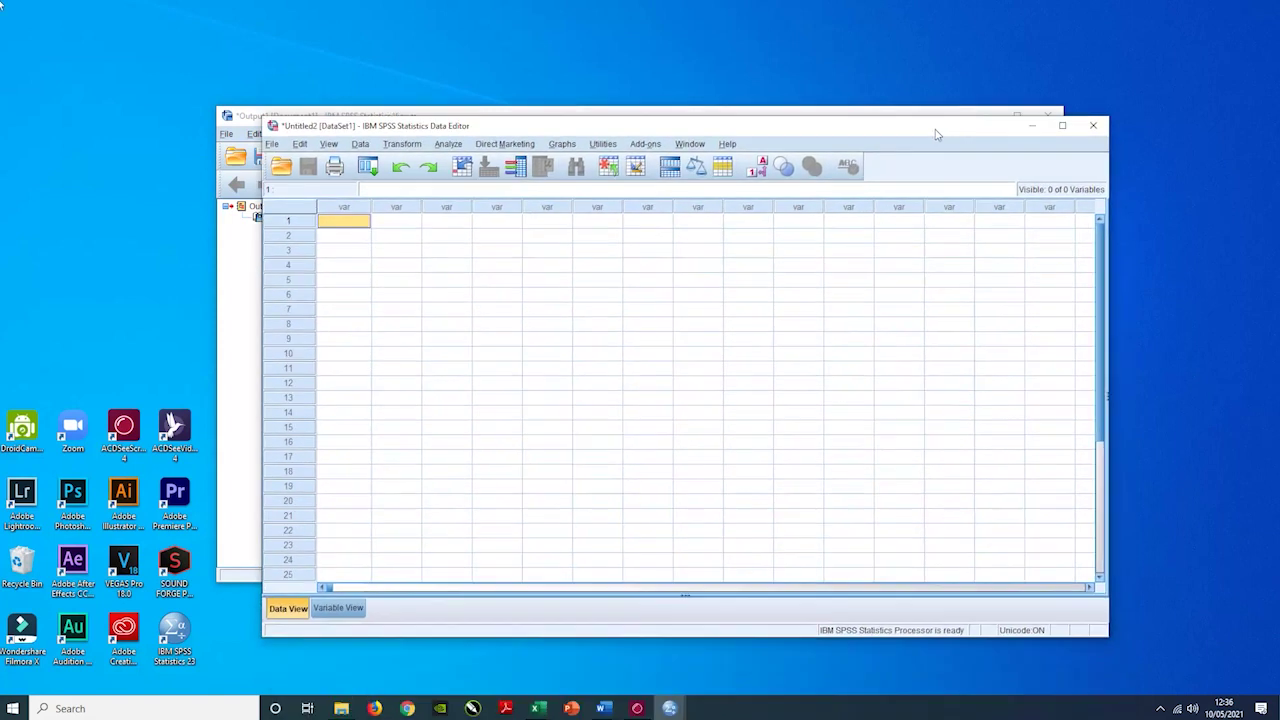
{"action": "left_click_drag", "start_coordinate": [957, 286], "coordinate": [881, 86]}
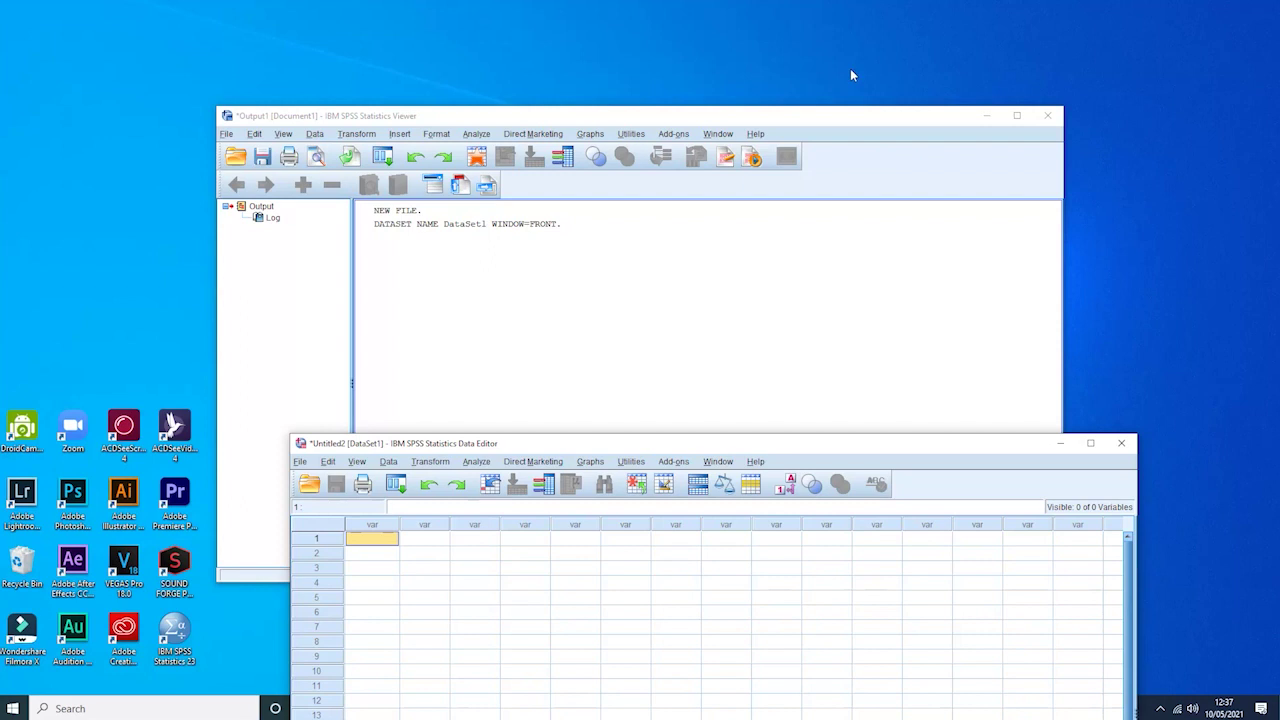
{"action": "left_click", "coordinate": [851, 120]}
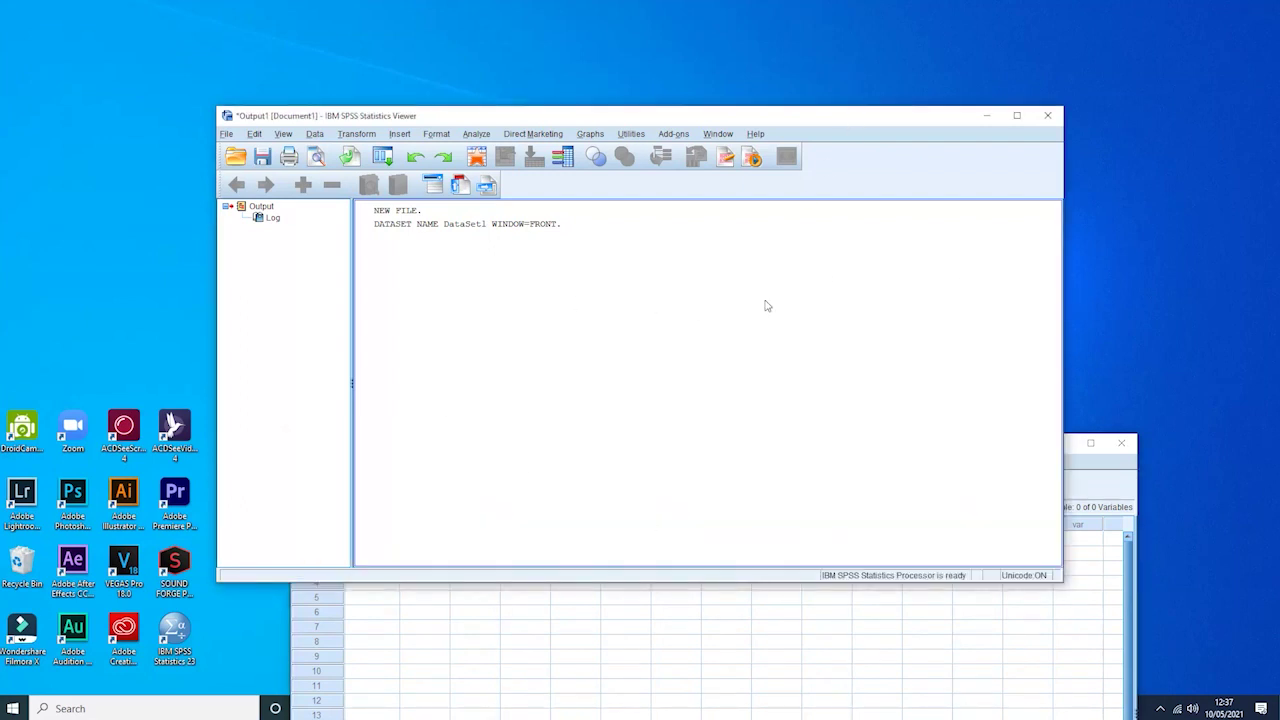
Examine the Data Editor's Variable View and Data View with the editor placed in front of the Output viewer.
{"action": "left_click", "coordinate": [1095, 472]}
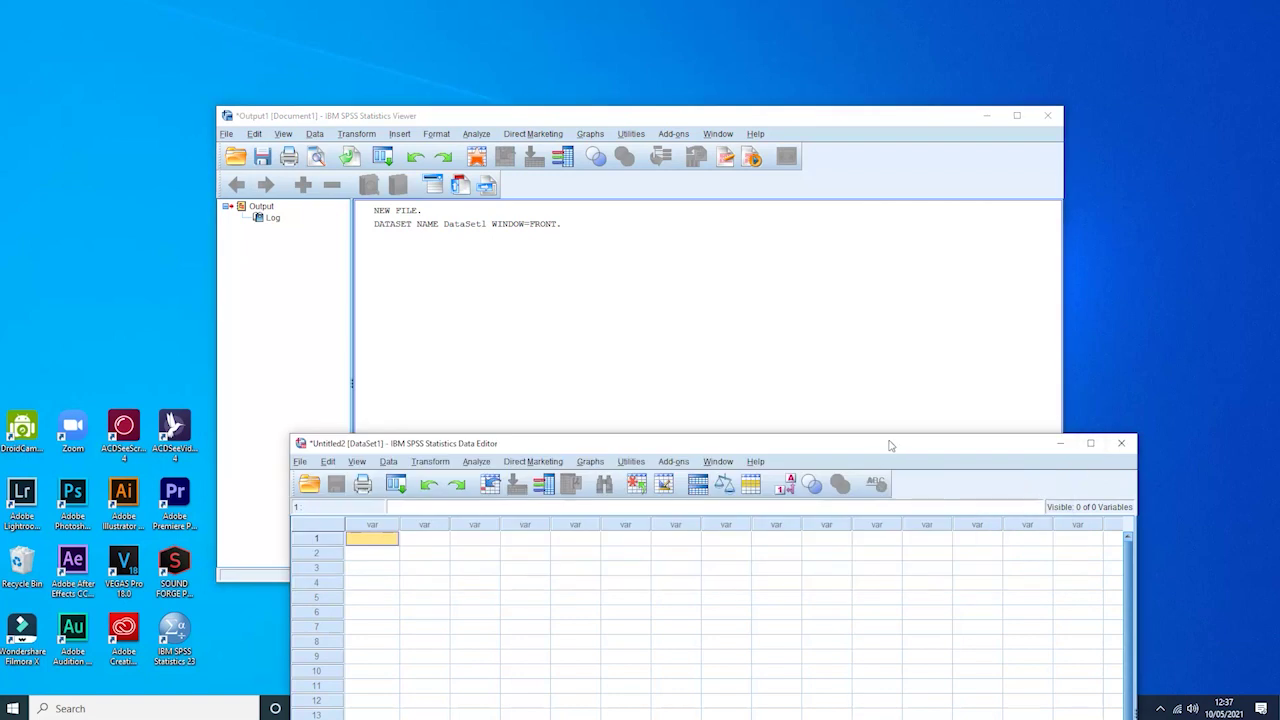
{"action": "left_click_drag", "start_coordinate": [890, 445], "coordinate": [918, 54]}
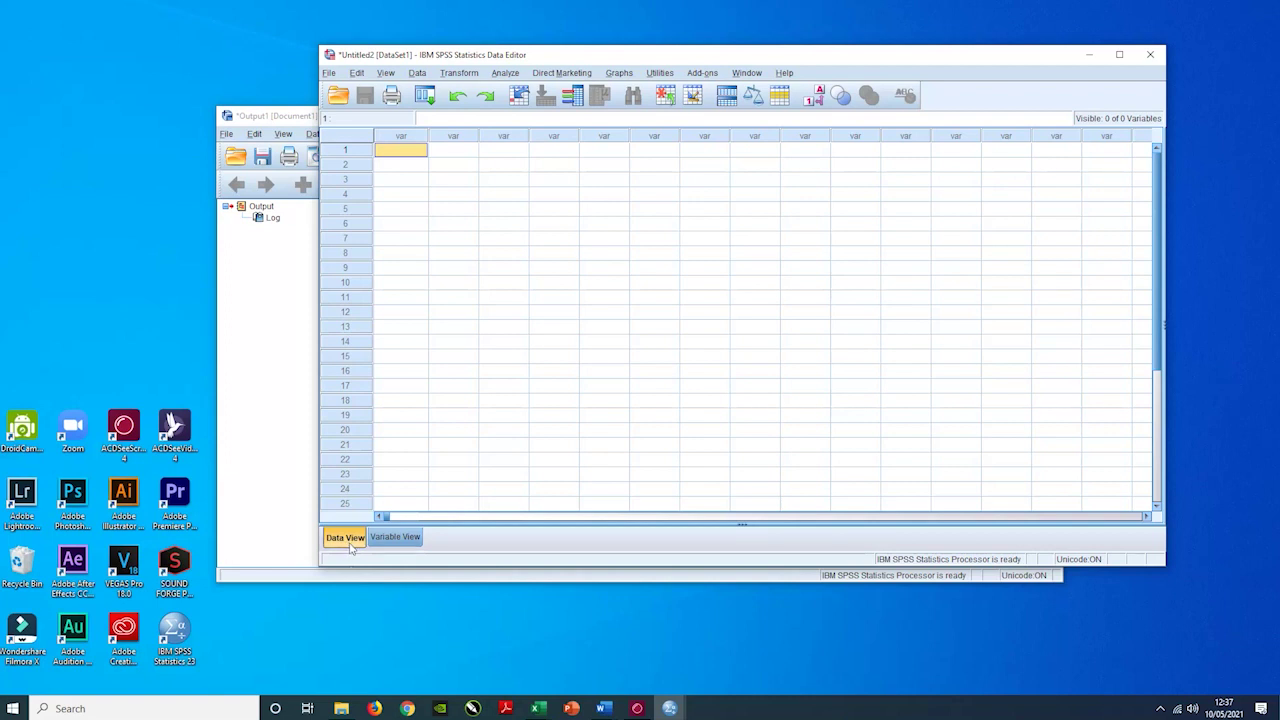
{"action": "left_click", "coordinate": [399, 539]}
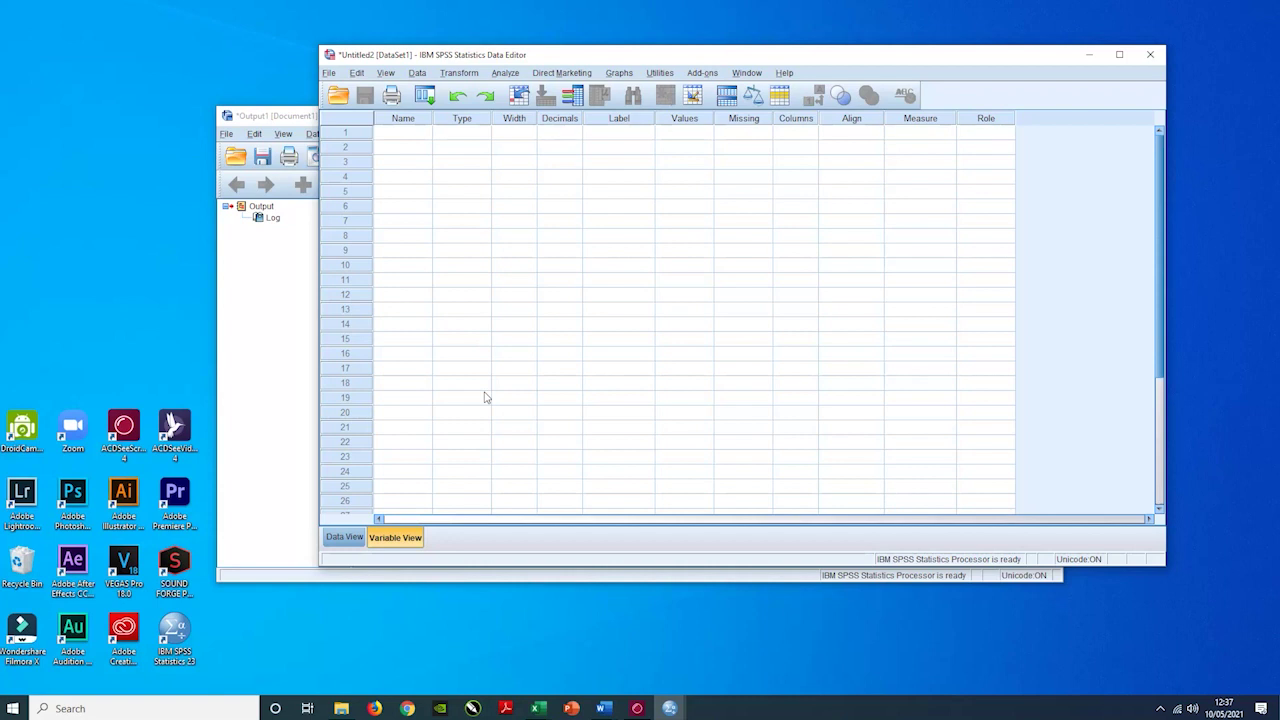
{"action": "left_click", "coordinate": [345, 538]}
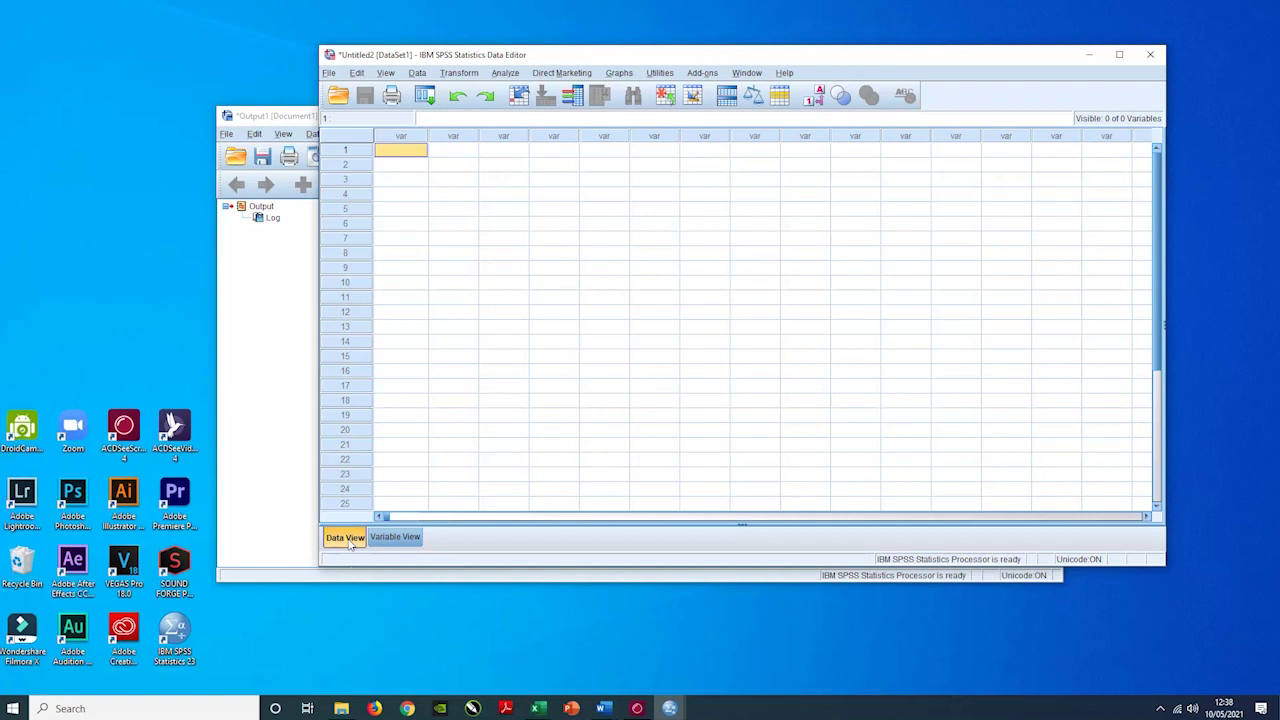
Switch to the DATA SKRIPSI workbook in Excel and add a new worksheet named X2 after X1.
{"action": "left_click", "coordinate": [548, 712]}
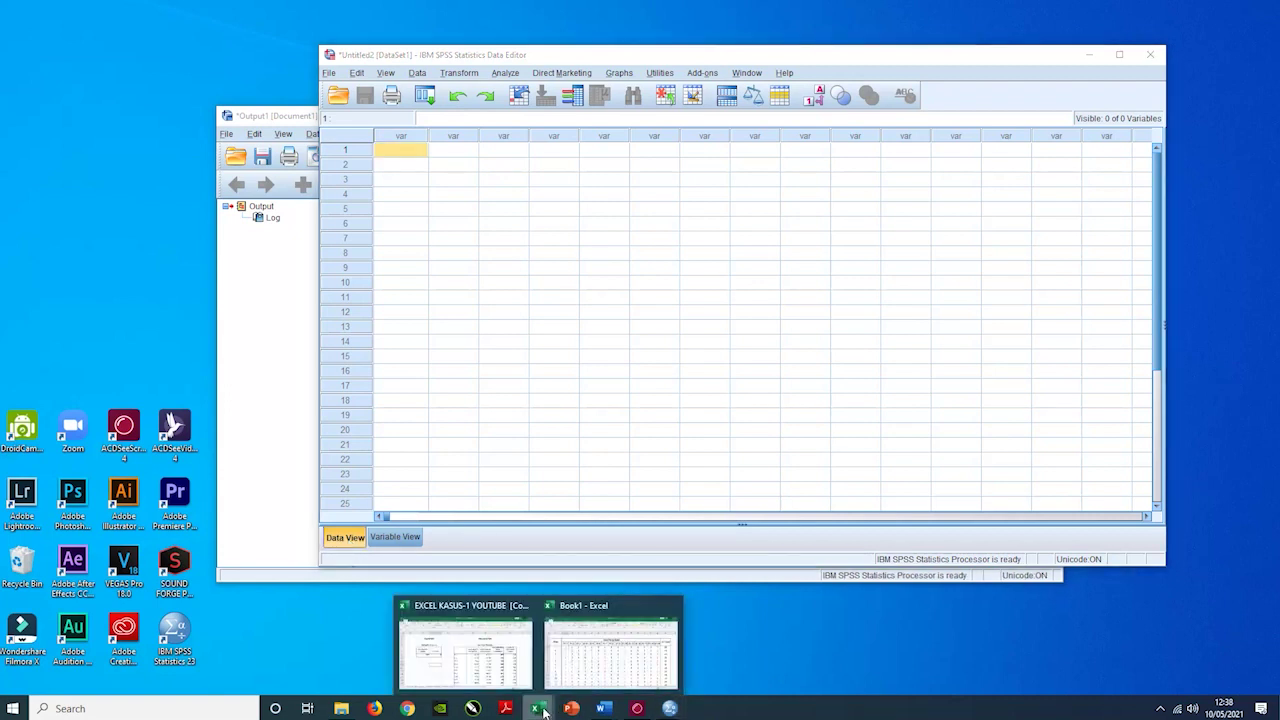
{"action": "left_click", "coordinate": [581, 645]}
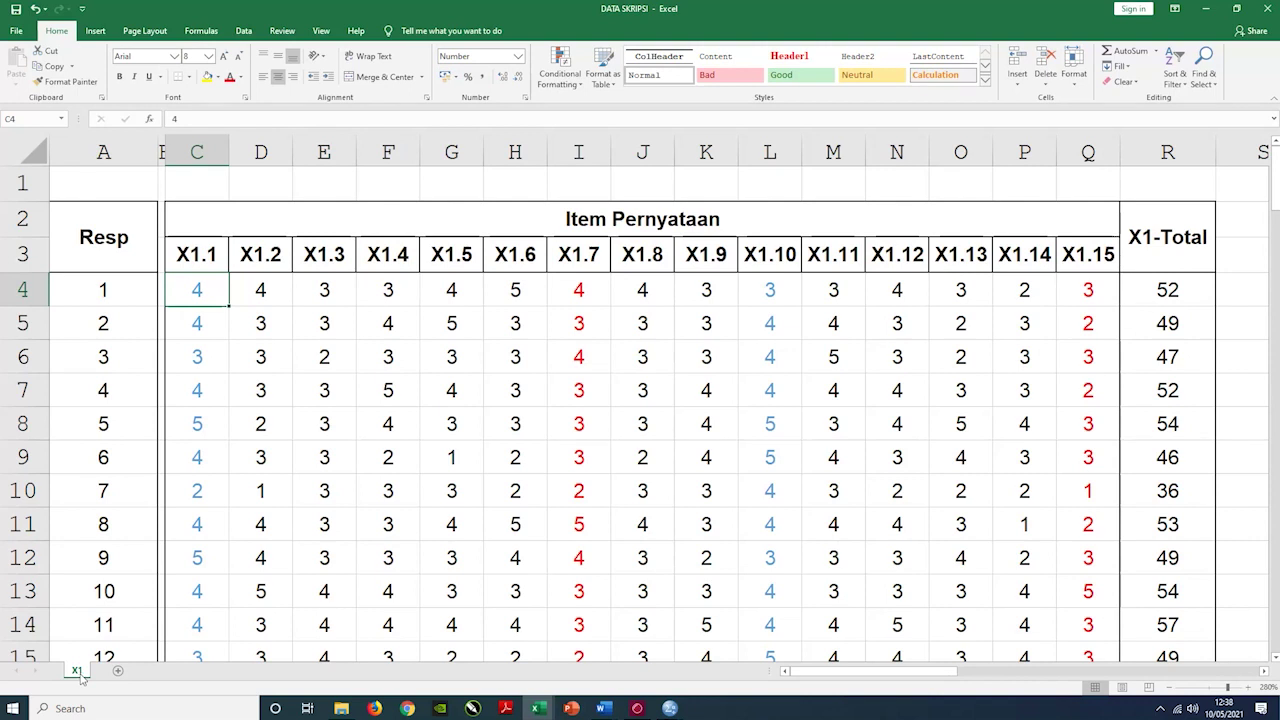
{"action": "left_click", "coordinate": [119, 673]}
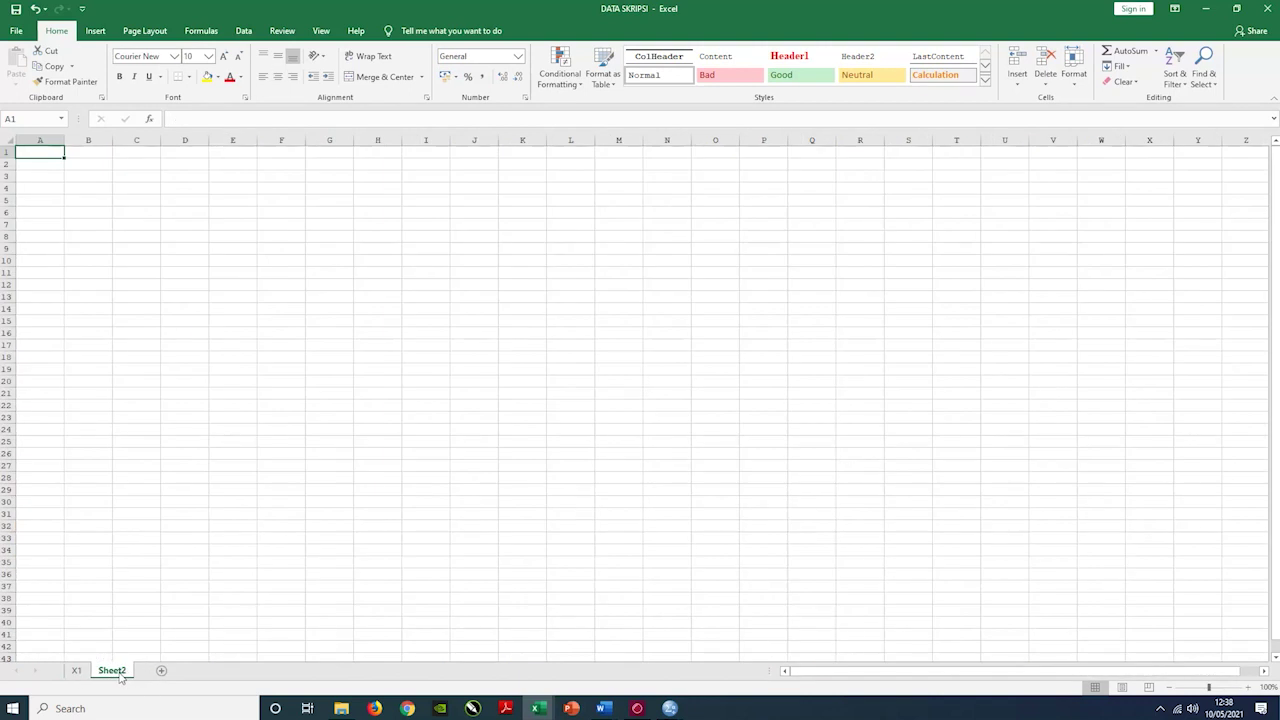
{"action": "right_click", "coordinate": [120, 672]}
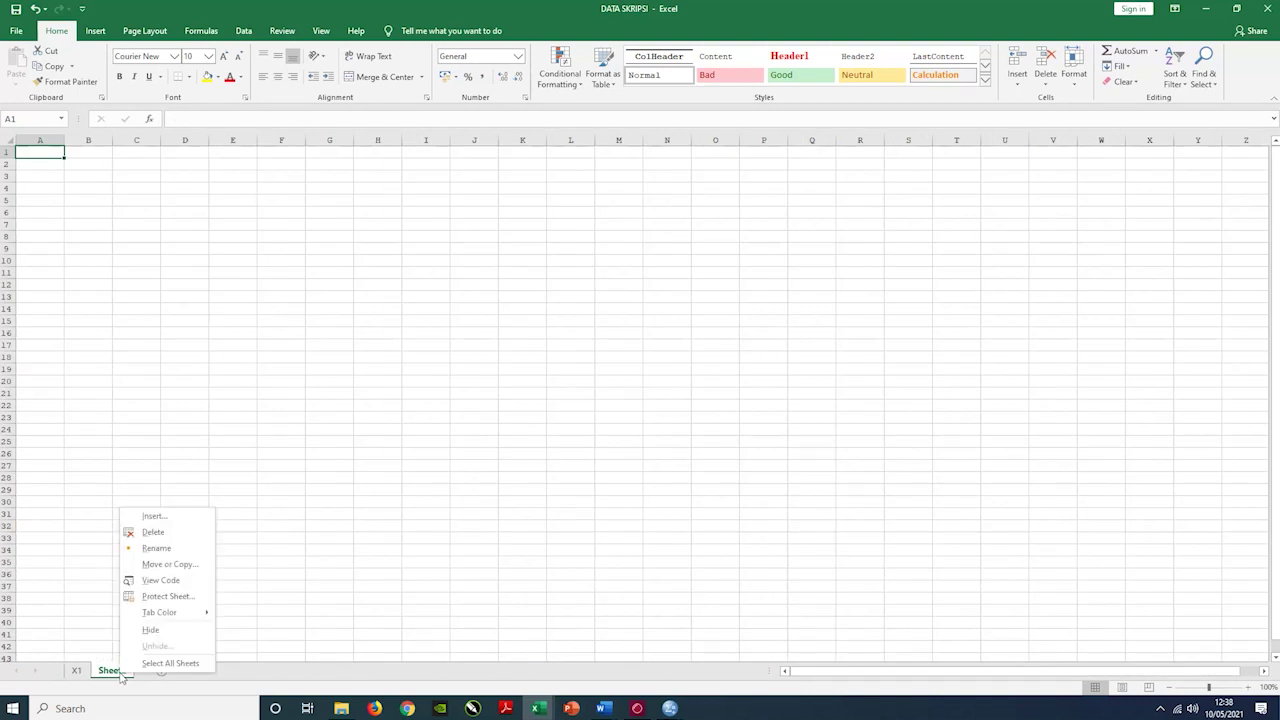
{"action": "left_click", "coordinate": [157, 549]}
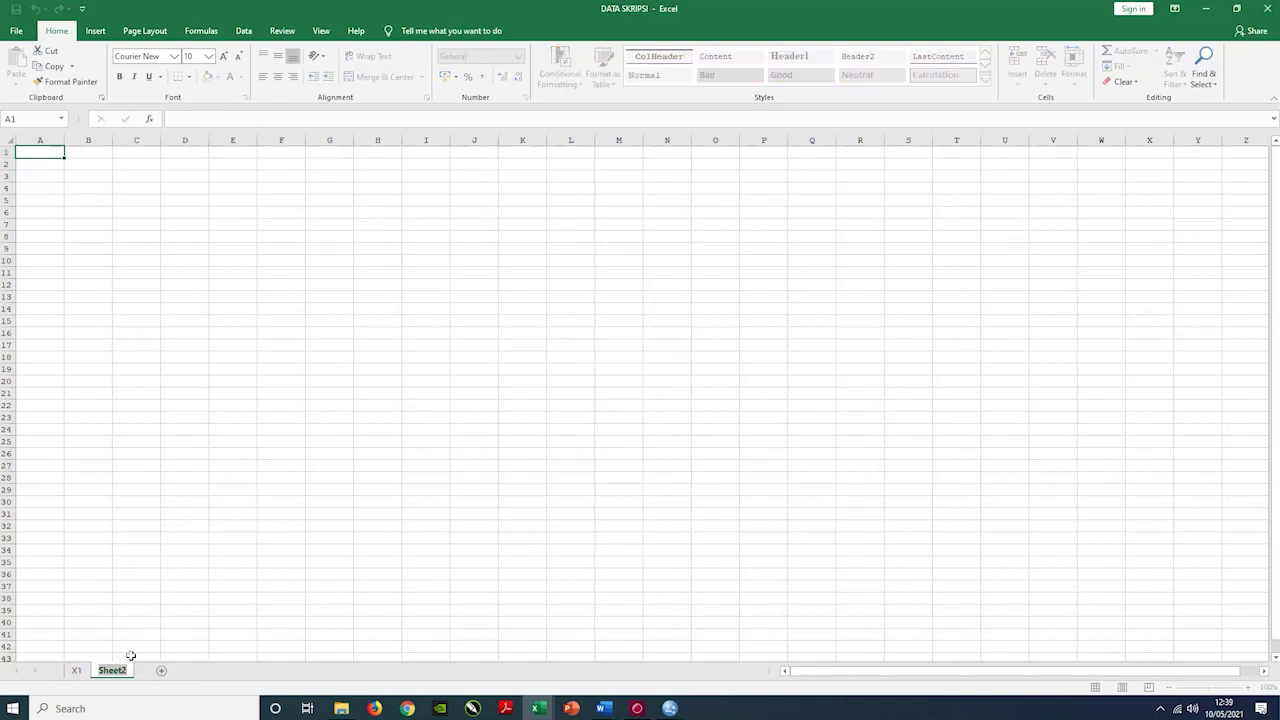
{"action": "type", "text": "X2"}
{"action": "left_click", "coordinate": [230, 619]}
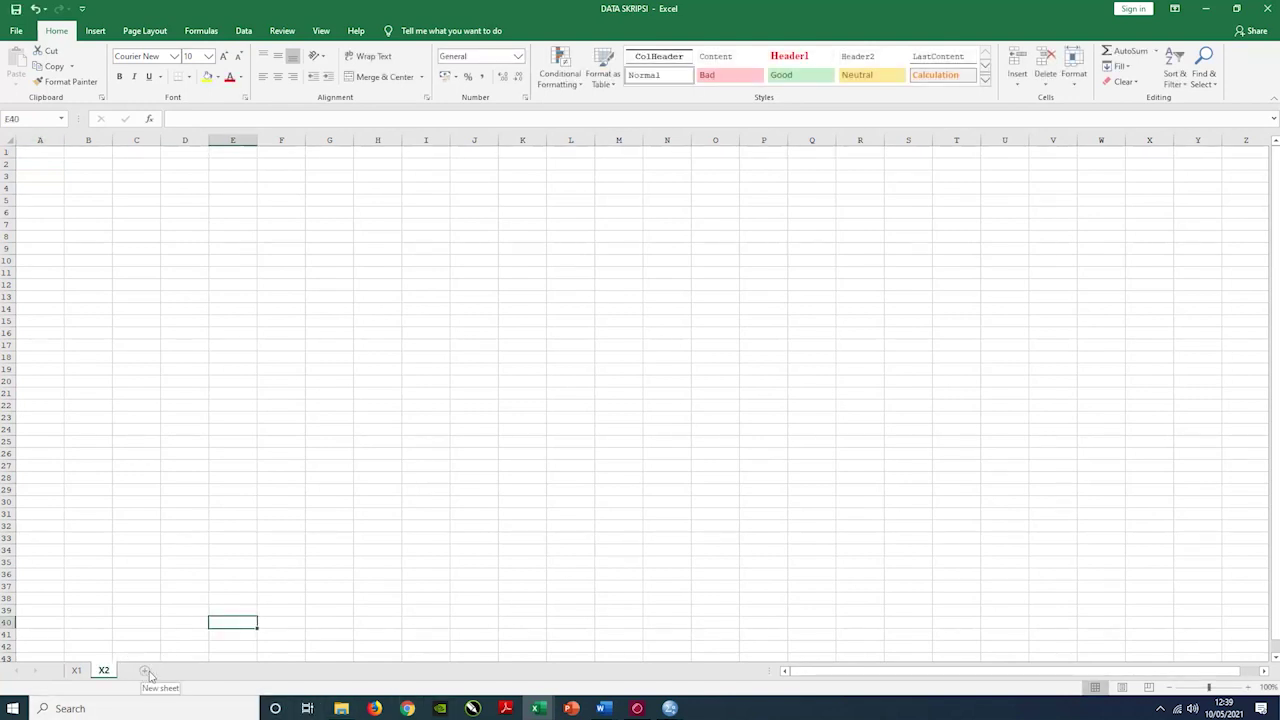
{"action": "left_click", "coordinate": [1248, 688]}
{"action": "left_click", "coordinate": [1248, 688]}
{"action": "left_click", "coordinate": [1248, 688]}
{"action": "left_click", "coordinate": [1248, 689]}
{"action": "left_click", "coordinate": [1248, 689]}
{"action": "left_click", "coordinate": [1248, 689]}
{"action": "left_click", "coordinate": [1248, 689]}
{"action": "left_click", "coordinate": [1248, 689]}
{"action": "left_click", "coordinate": [1248, 689]}
{"action": "left_click", "coordinate": [330, 562]}
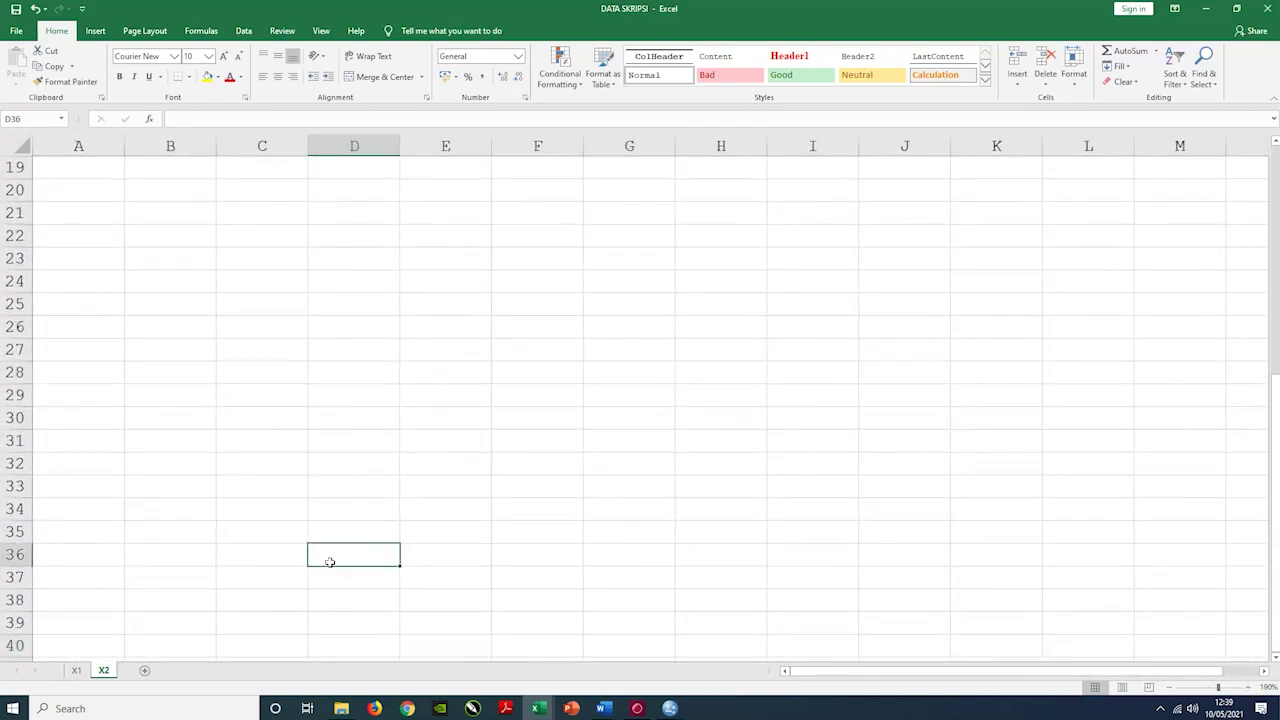
Add another worksheet after X2 and name it Y.
{"action": "left_click", "coordinate": [144, 670]}
{"action": "right_click", "coordinate": [145, 672]}
{"action": "left_click", "coordinate": [202, 545]}
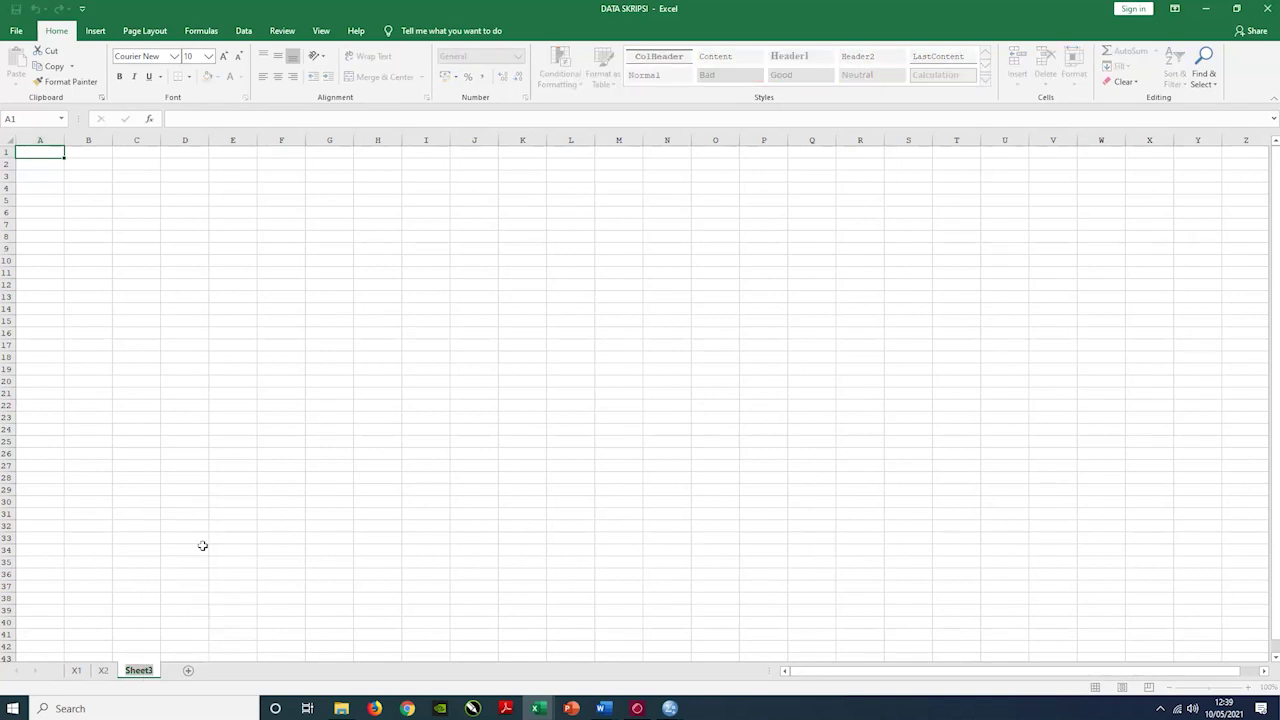
{"action": "type", "text": "Y"}
{"action": "key", "text": "Return"}
{"action": "left_click", "coordinate": [377, 610]}
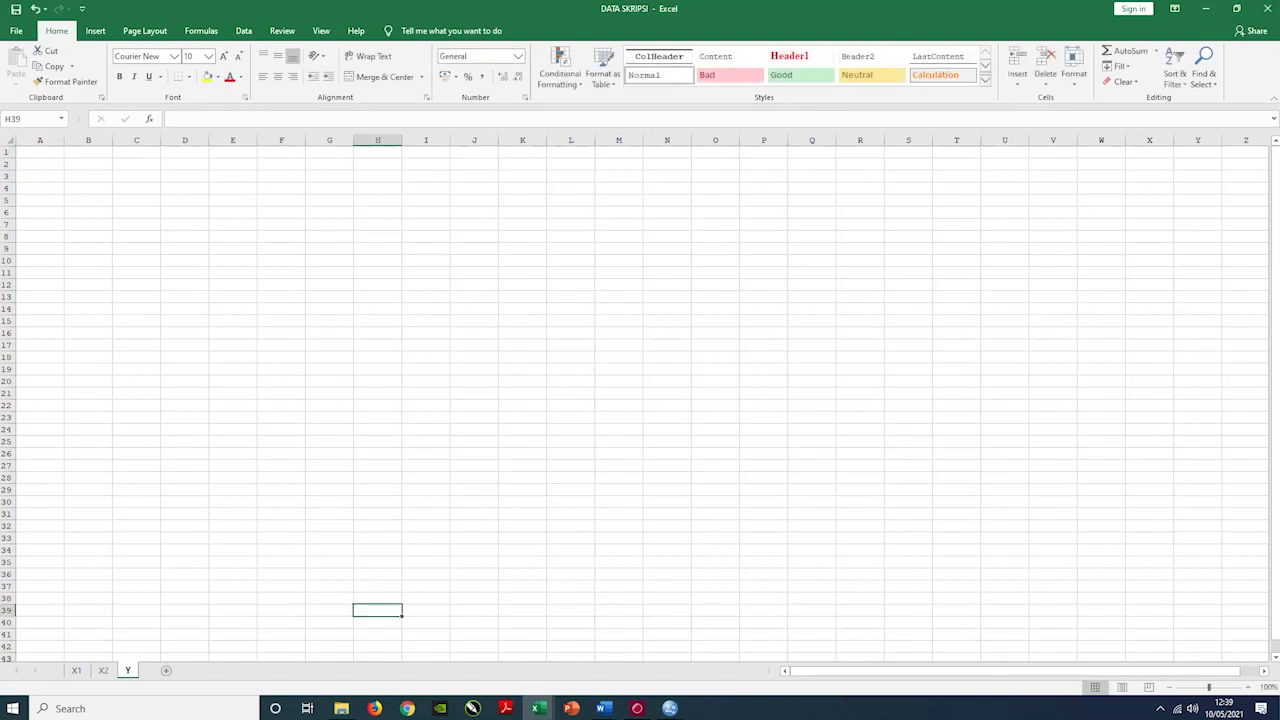
{"action": "left_click", "coordinate": [1248, 689]}
{"action": "left_click", "coordinate": [1248, 689]}
{"action": "left_click", "coordinate": [1248, 689]}
{"action": "left_click", "coordinate": [1248, 689]}
{"action": "left_click", "coordinate": [1248, 689]}
{"action": "left_click", "coordinate": [1248, 689]}
{"action": "left_click", "coordinate": [1248, 689]}
{"action": "left_click", "coordinate": [1248, 689]}
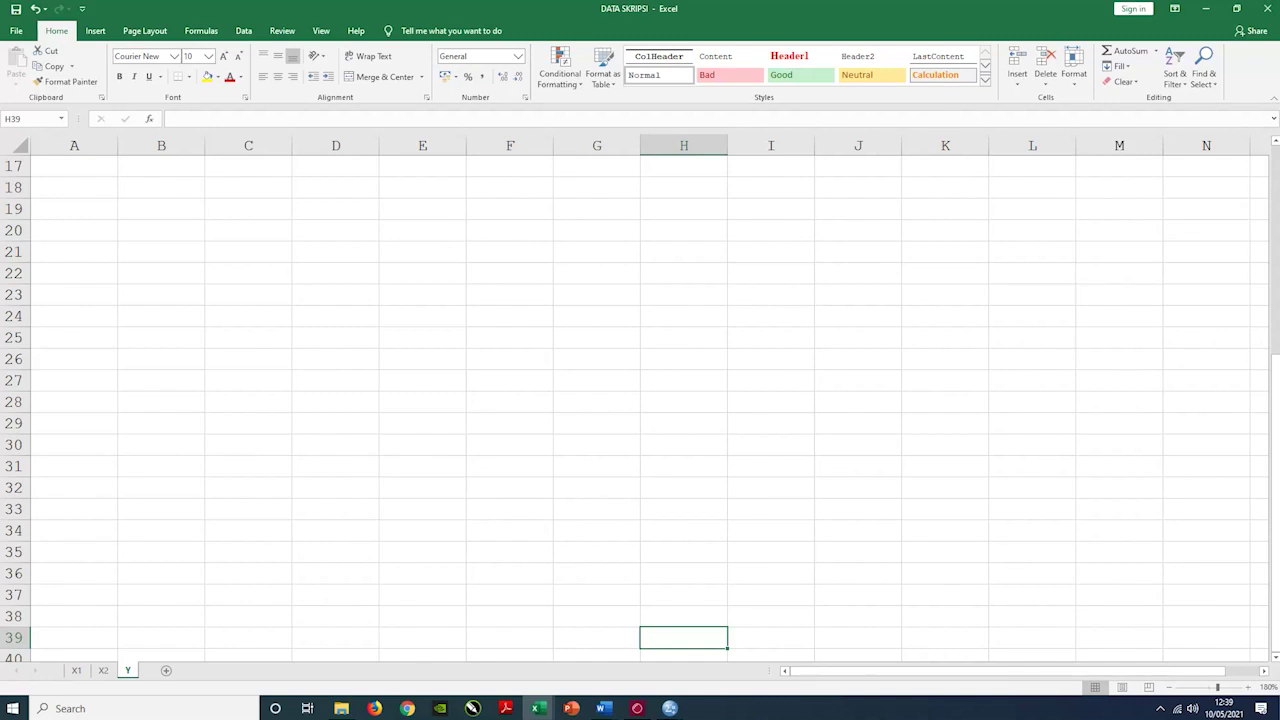
Copy the questionnaire item scores in C4:Q51 of the X1 worksheet in the DATA SKRIPSI workbook.
{"action": "left_click", "coordinate": [670, 708]}
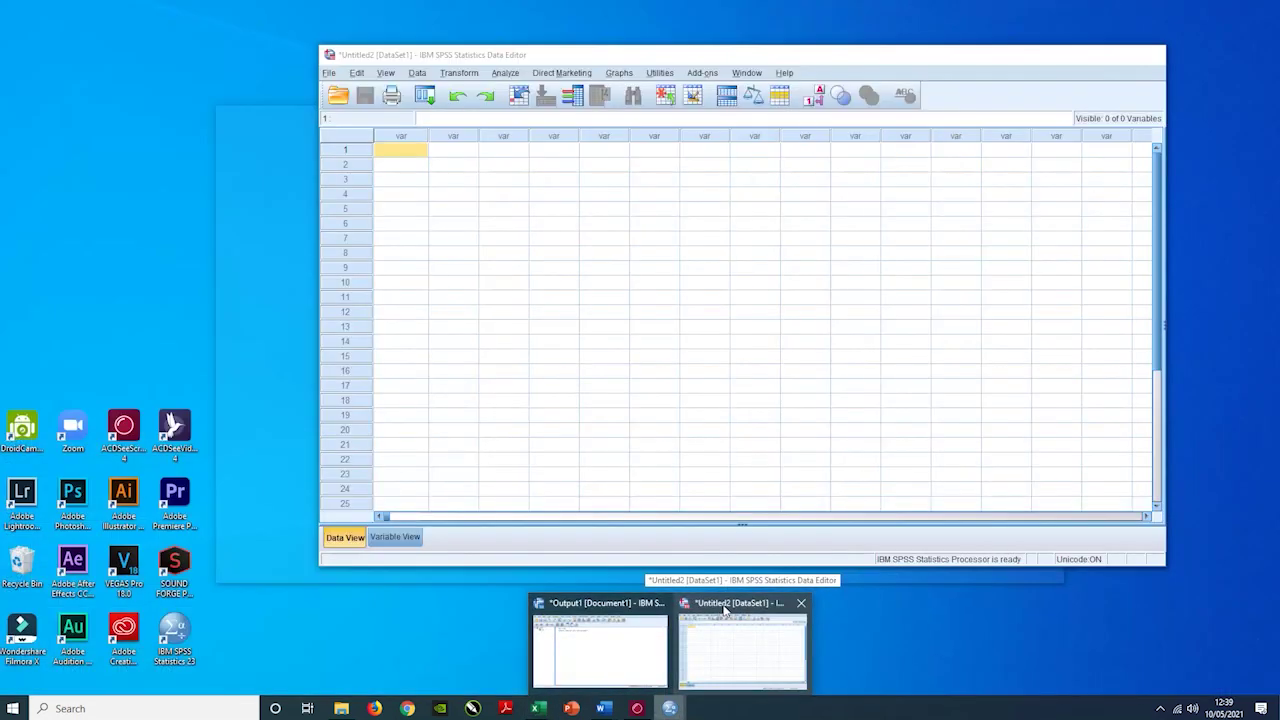
{"action": "left_click", "coordinate": [726, 608]}
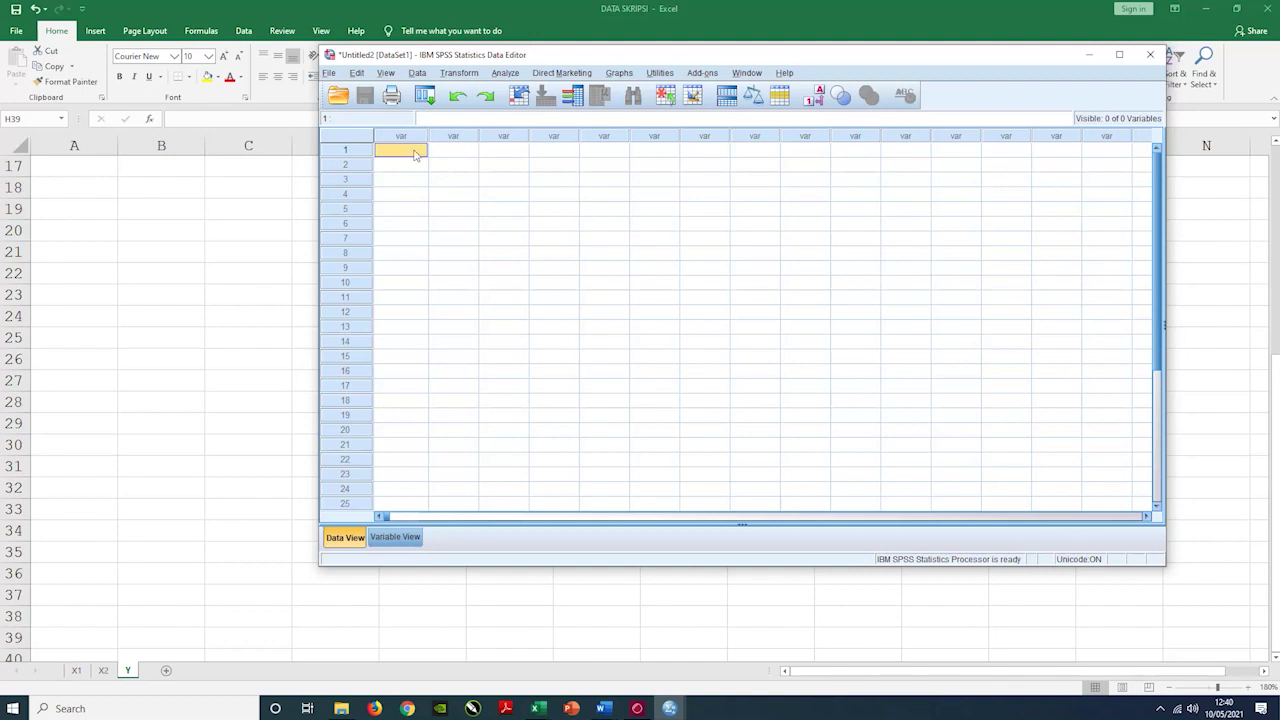
{"action": "mouse_move", "coordinate": [540, 710]}
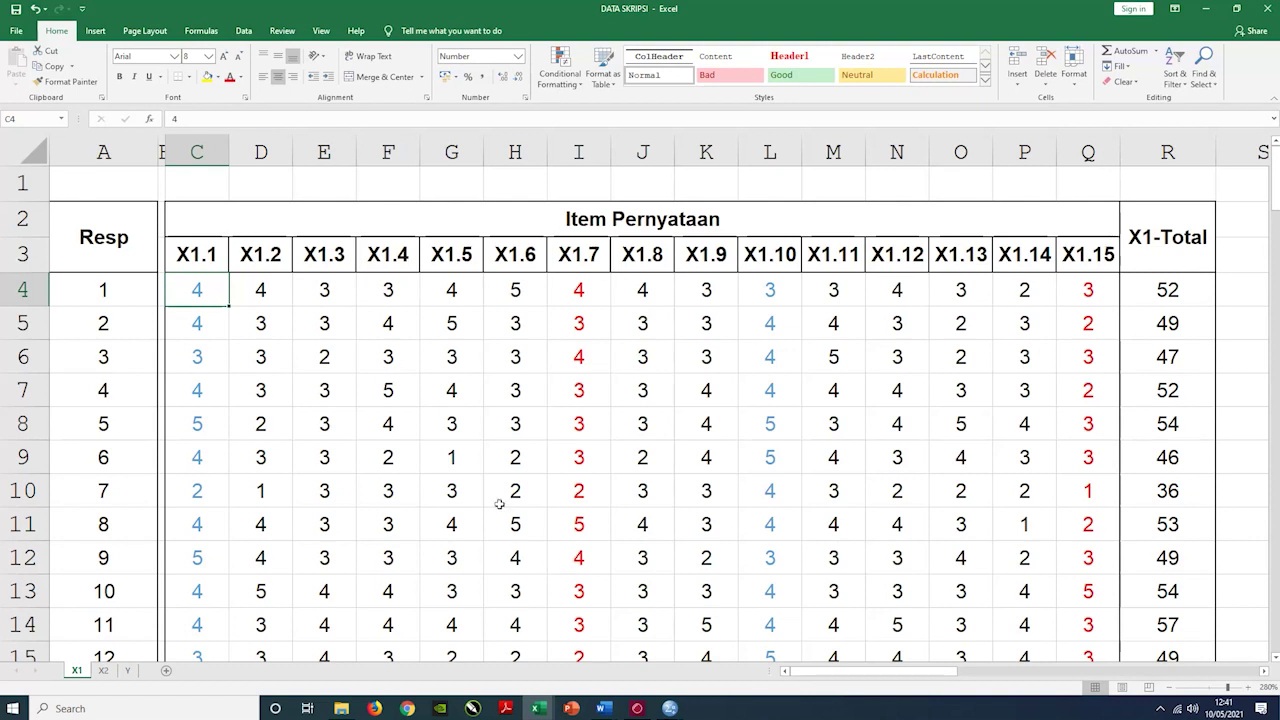
{"action": "left_click", "coordinate": [454, 357]}
{"action": "left_click_drag", "start_coordinate": [200, 297], "coordinate": [1072, 716]}
{"action": "scroll", "coordinate": [640, 400], "scroll_direction": "down", "scroll_amount": 2}
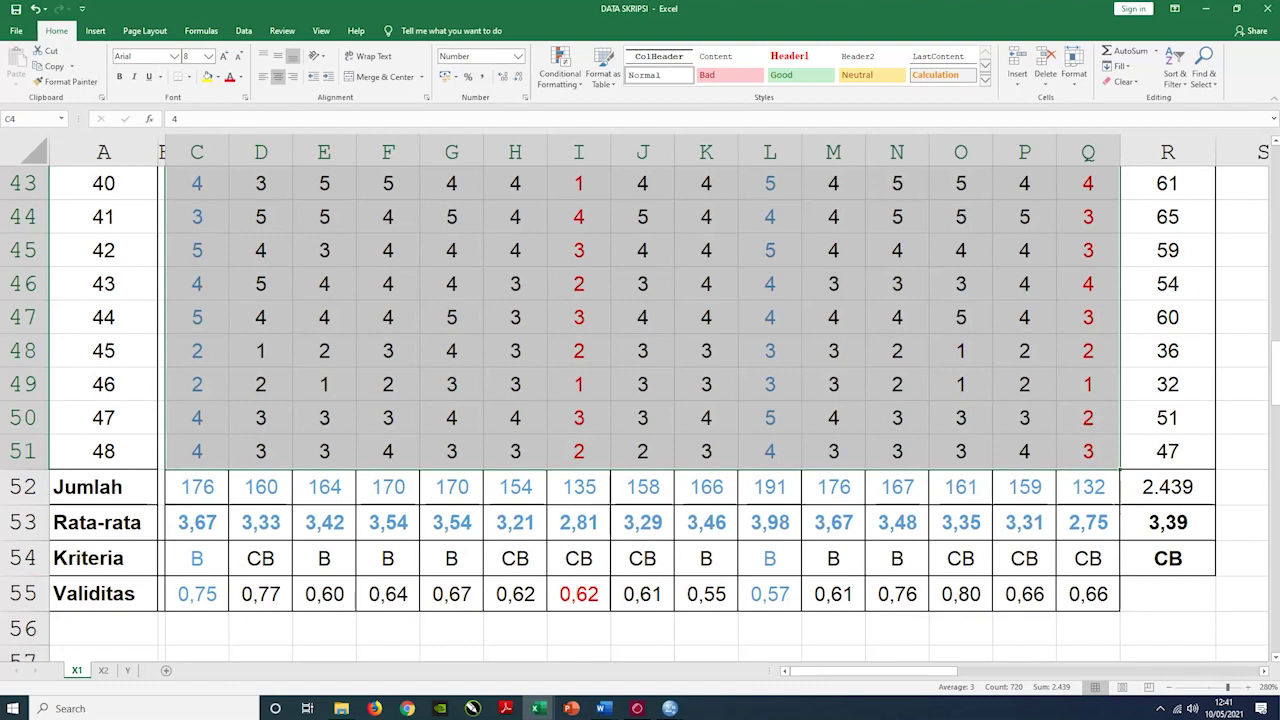
{"action": "key", "text": "ctrl+c"}
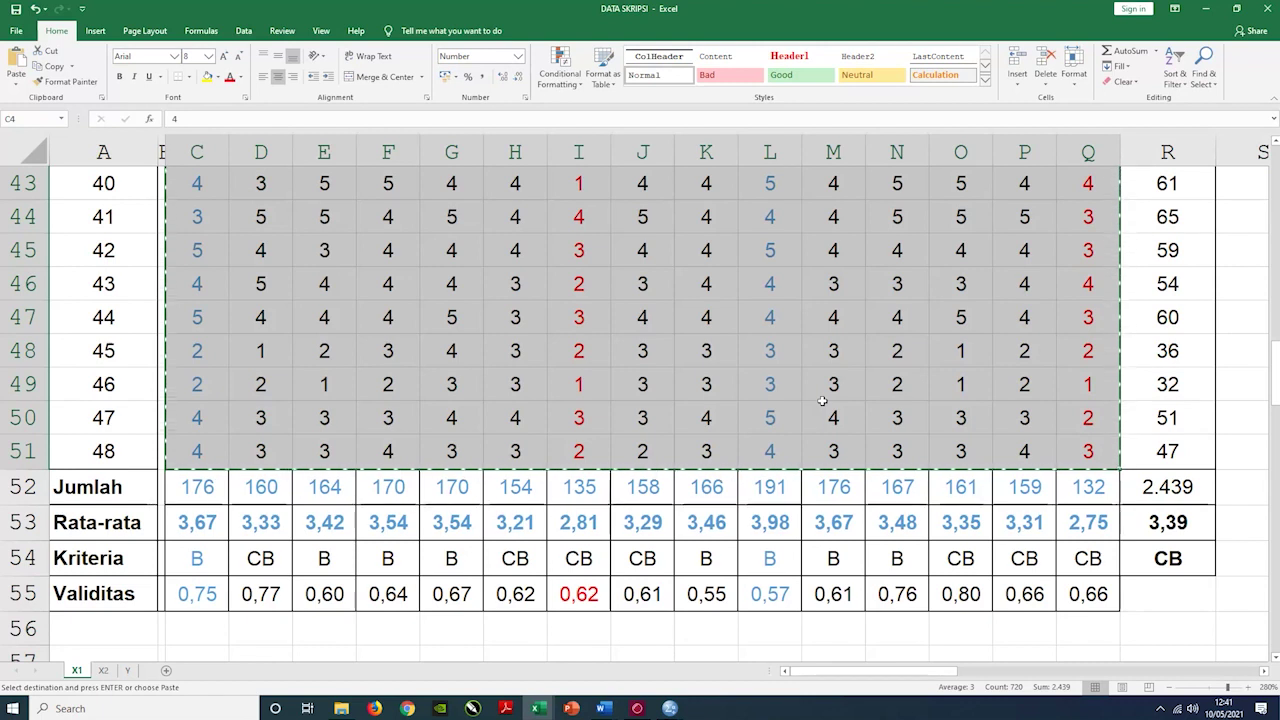
Switch to the SPSS Data Editor and paste the copied scores starting at the first cell of row 1.
{"action": "left_click", "coordinate": [678, 708]}
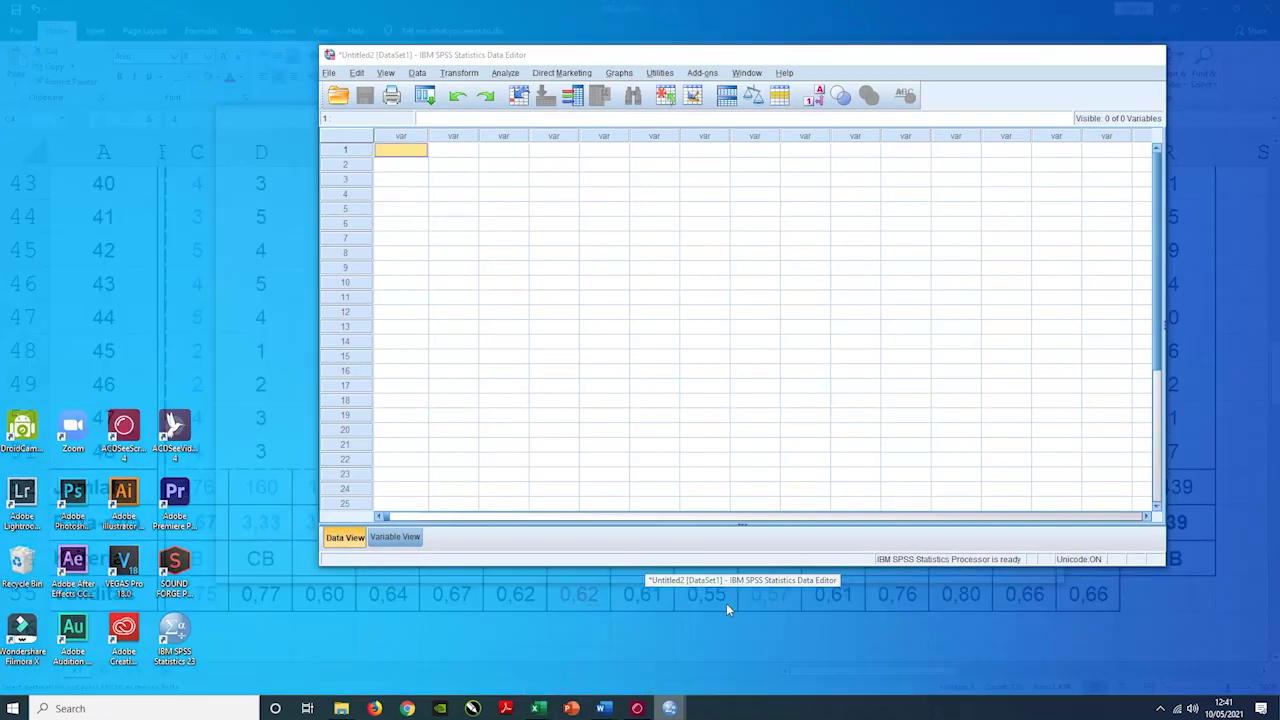
{"action": "left_click", "coordinate": [741, 614]}
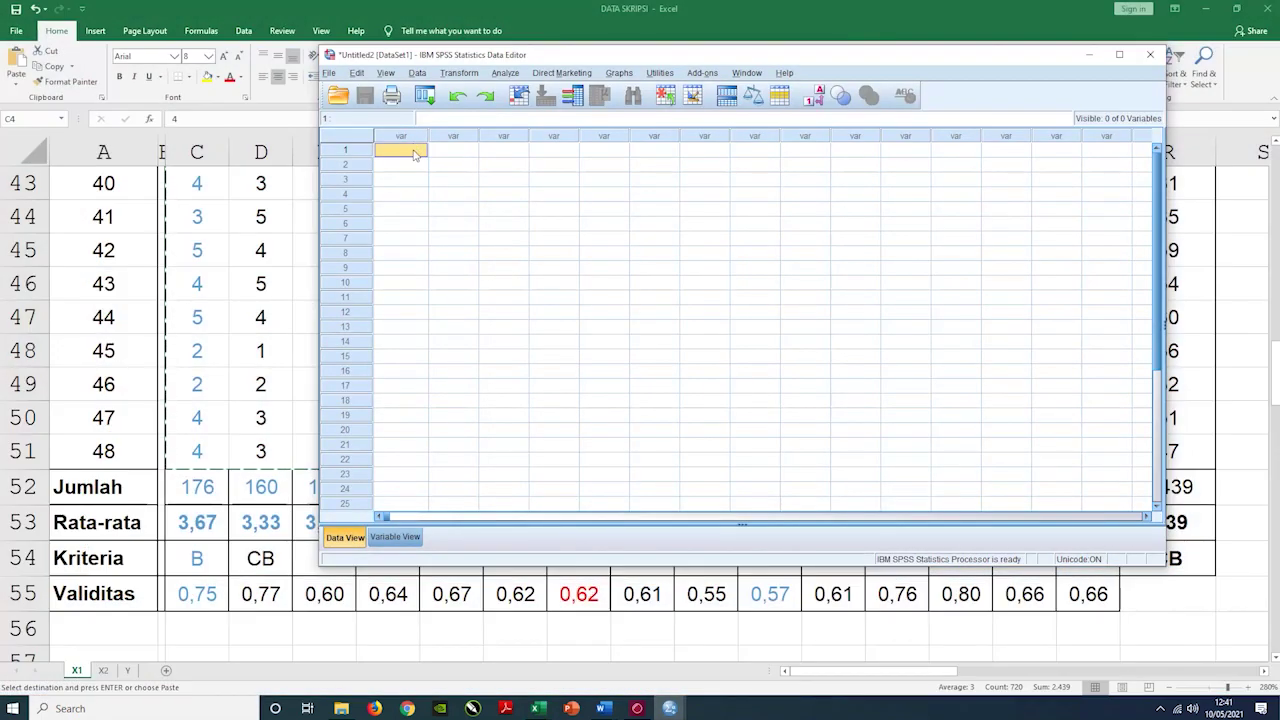
{"action": "right_click", "coordinate": [415, 154]}
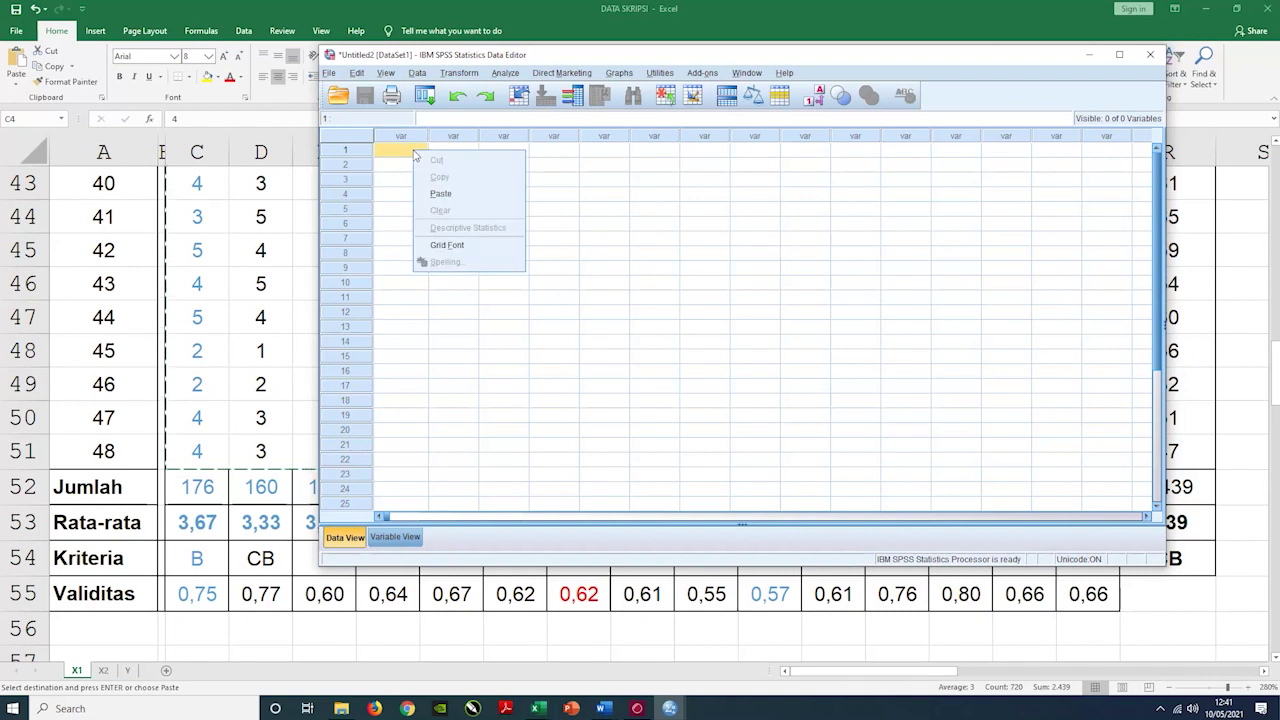
{"action": "left_click", "coordinate": [403, 154]}
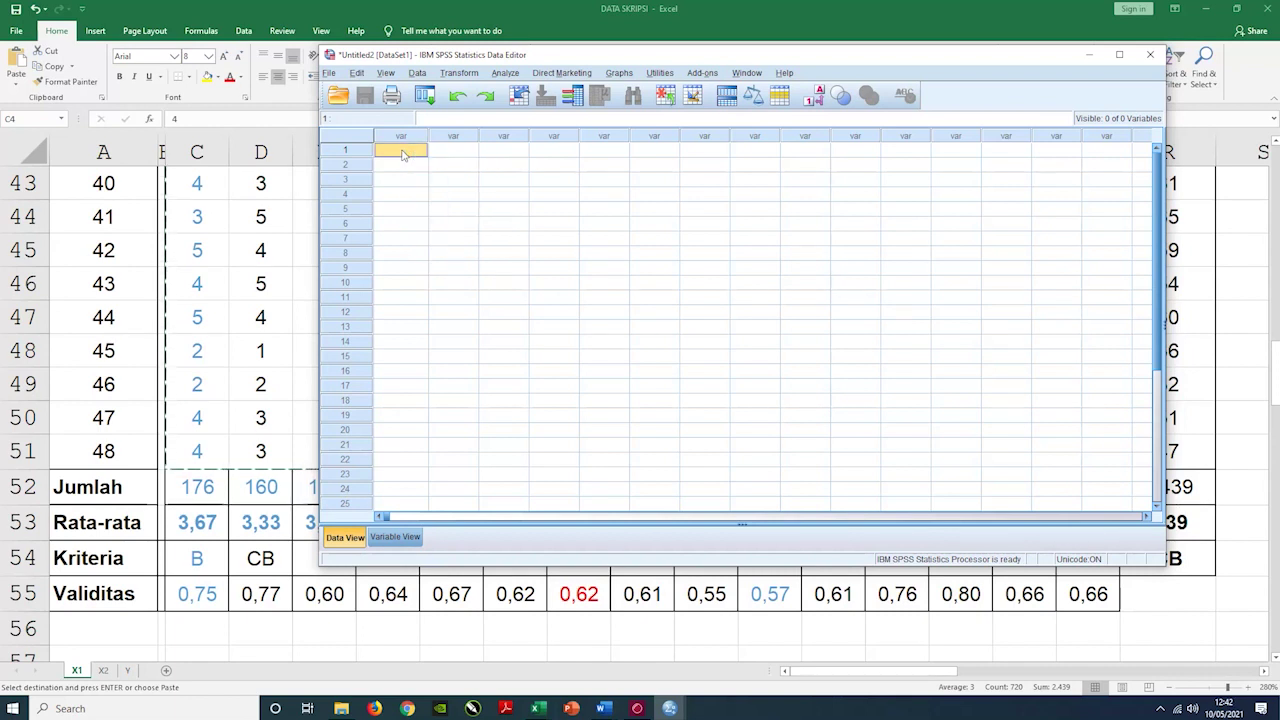
{"action": "right_click", "coordinate": [403, 154]}
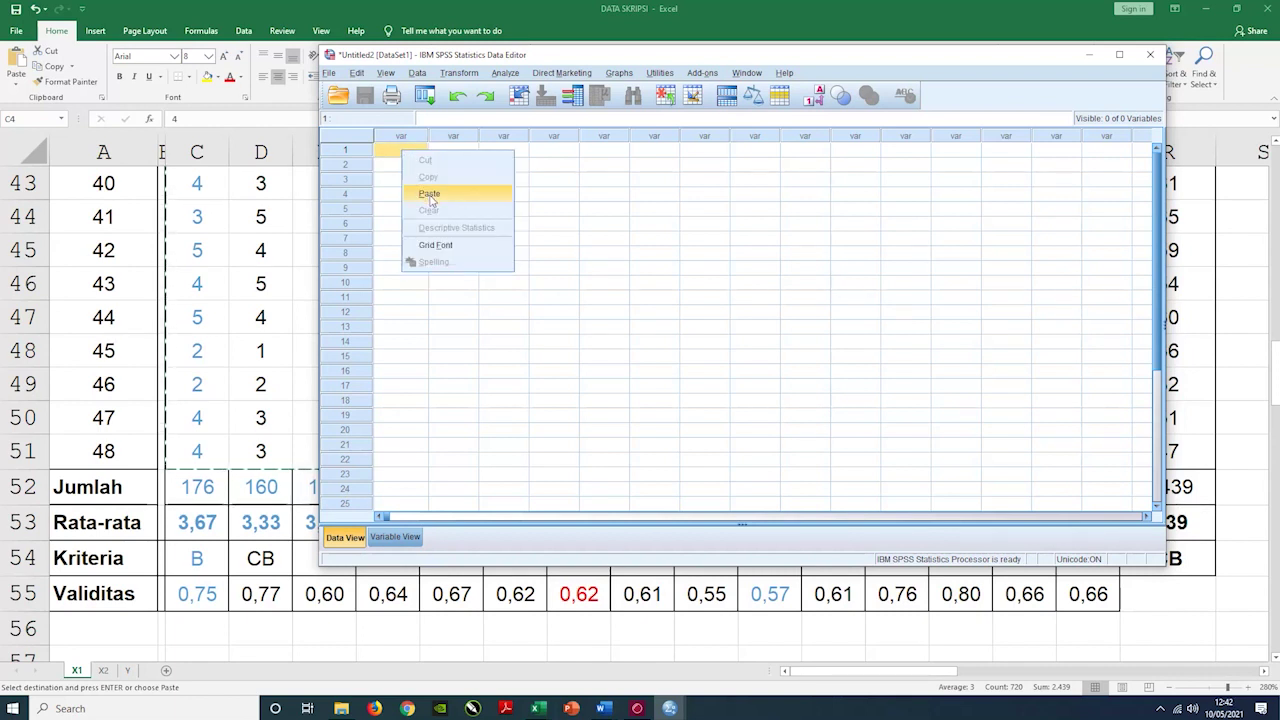
{"action": "left_click", "coordinate": [429, 194]}
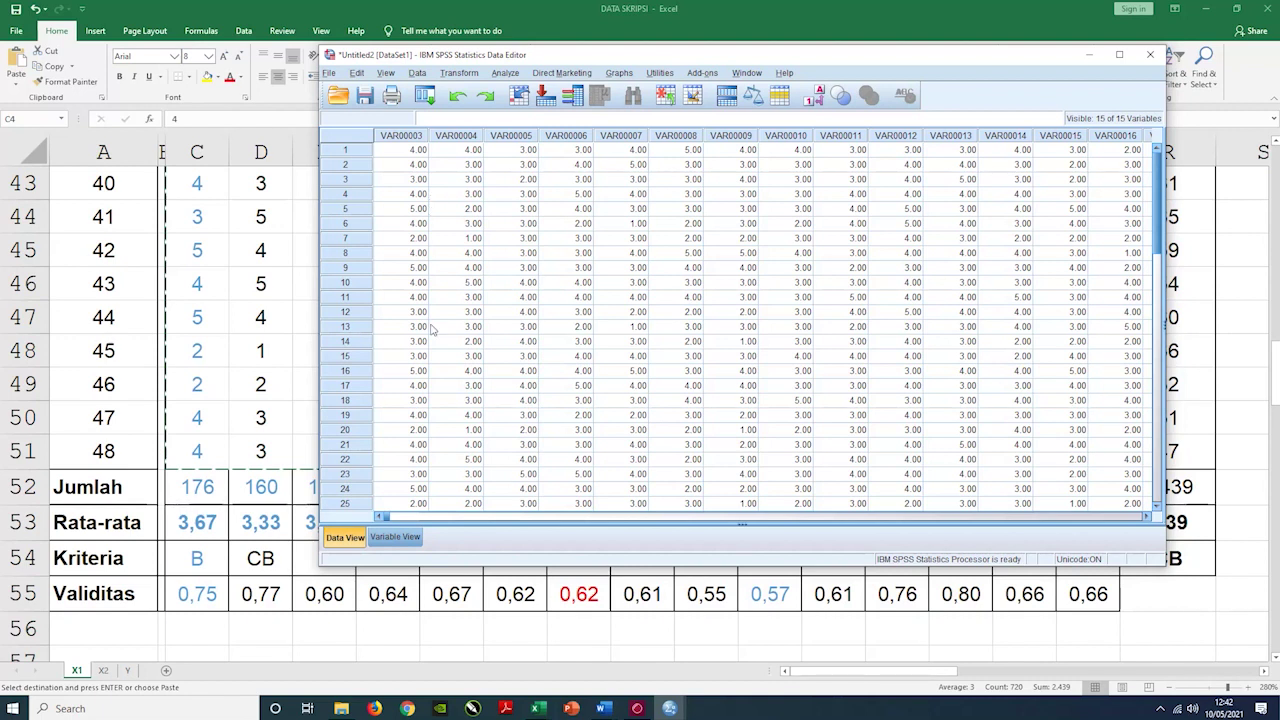
Rename the first variable as X1.1 in Variable View.
{"action": "left_click", "coordinate": [395, 537]}
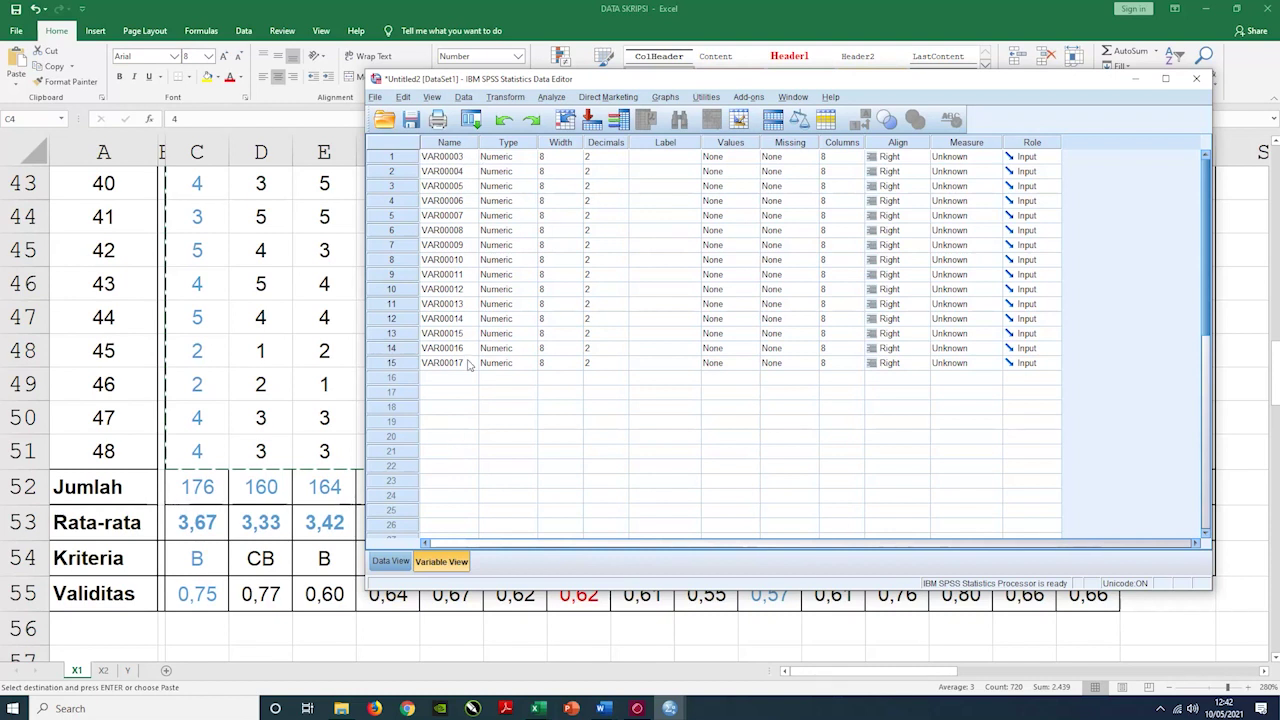
{"action": "left_click", "coordinate": [453, 159]}
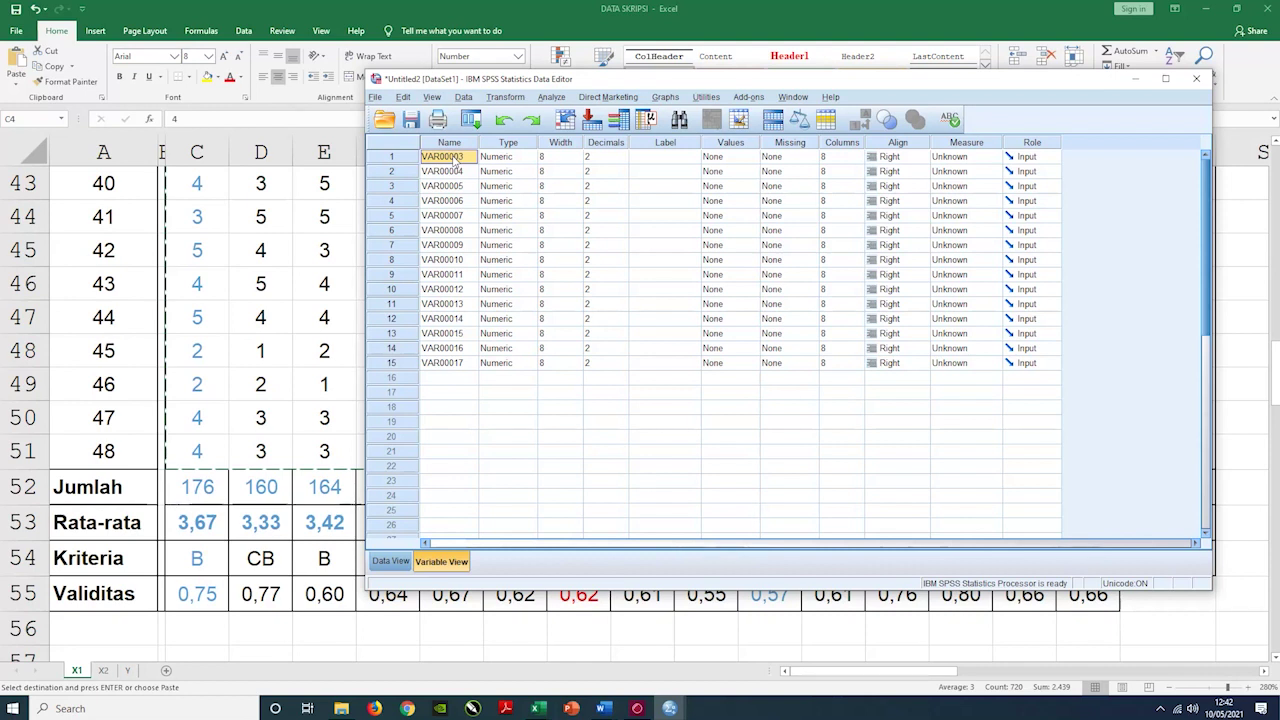
{"action": "type", "text": "X1.1"}
Switch to the X1 worksheet in Excel, enter X1.1 in T4 and fill the series down to X1.15 in T18.
{"action": "key", "text": "alt+Tab"}
{"action": "scroll", "coordinate": [900, 447], "scroll_direction": "up", "scroll_amount": 14}
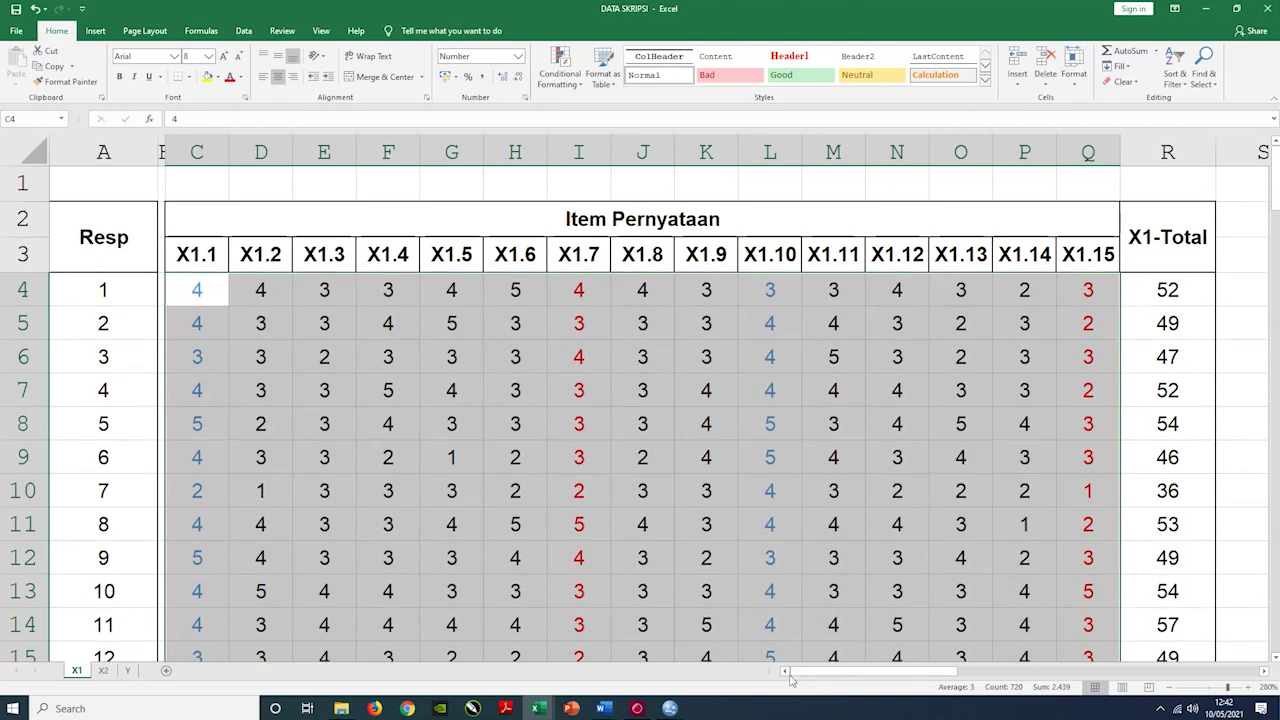
{"action": "left_click", "coordinate": [1171, 688]}
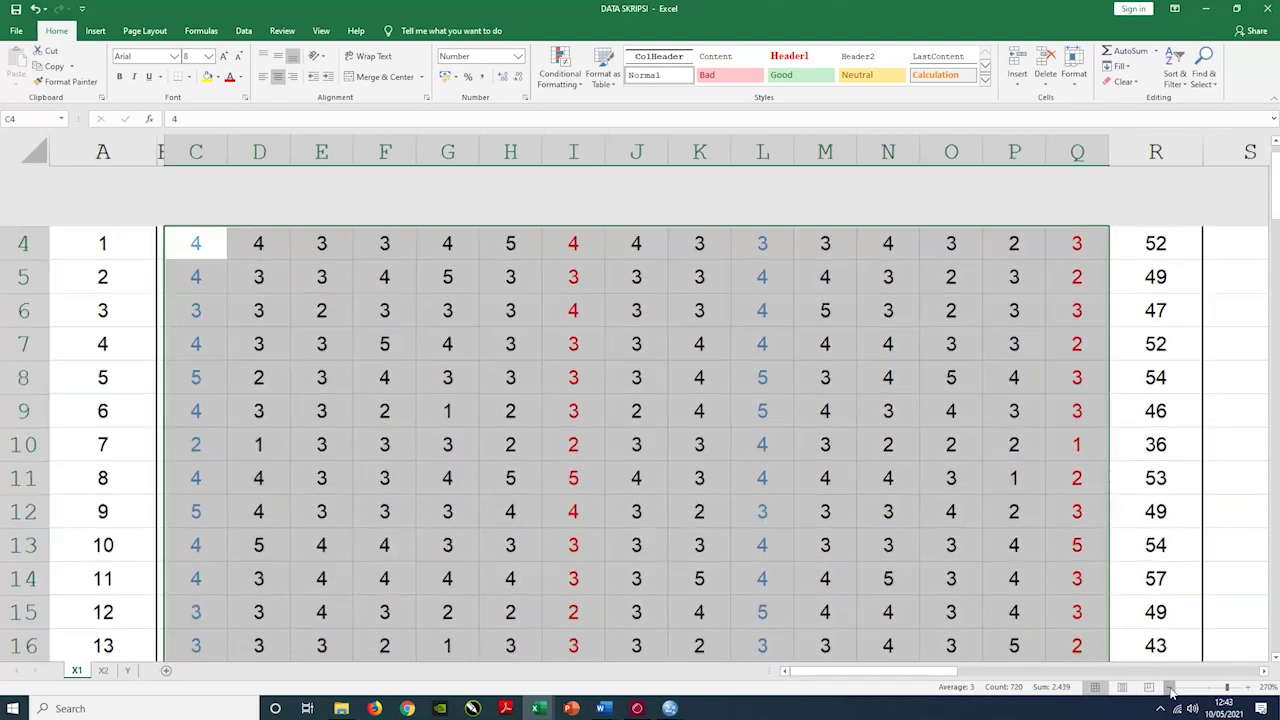
{"action": "left_click", "coordinate": [1171, 688]}
{"action": "left_click", "coordinate": [1171, 688]}
{"action": "scroll", "coordinate": [1157, 537], "scroll_direction": "up", "scroll_amount": 1}
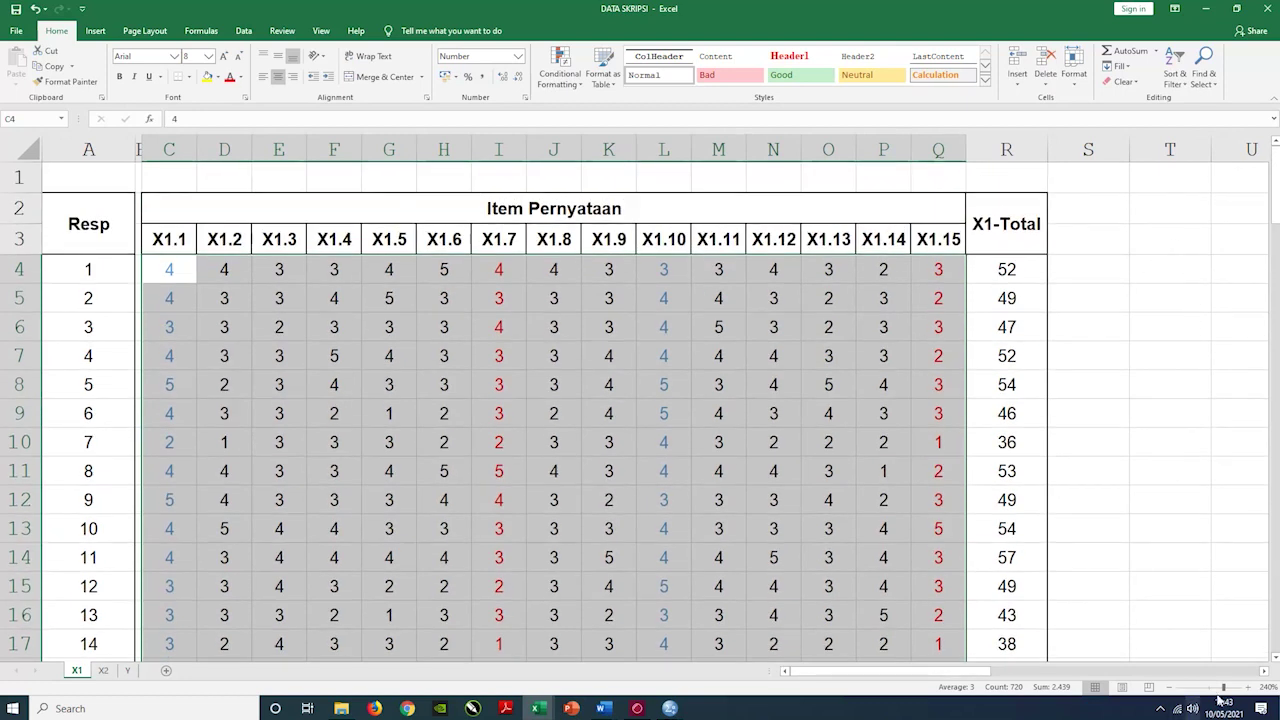
{"action": "left_click", "coordinate": [1264, 671]}
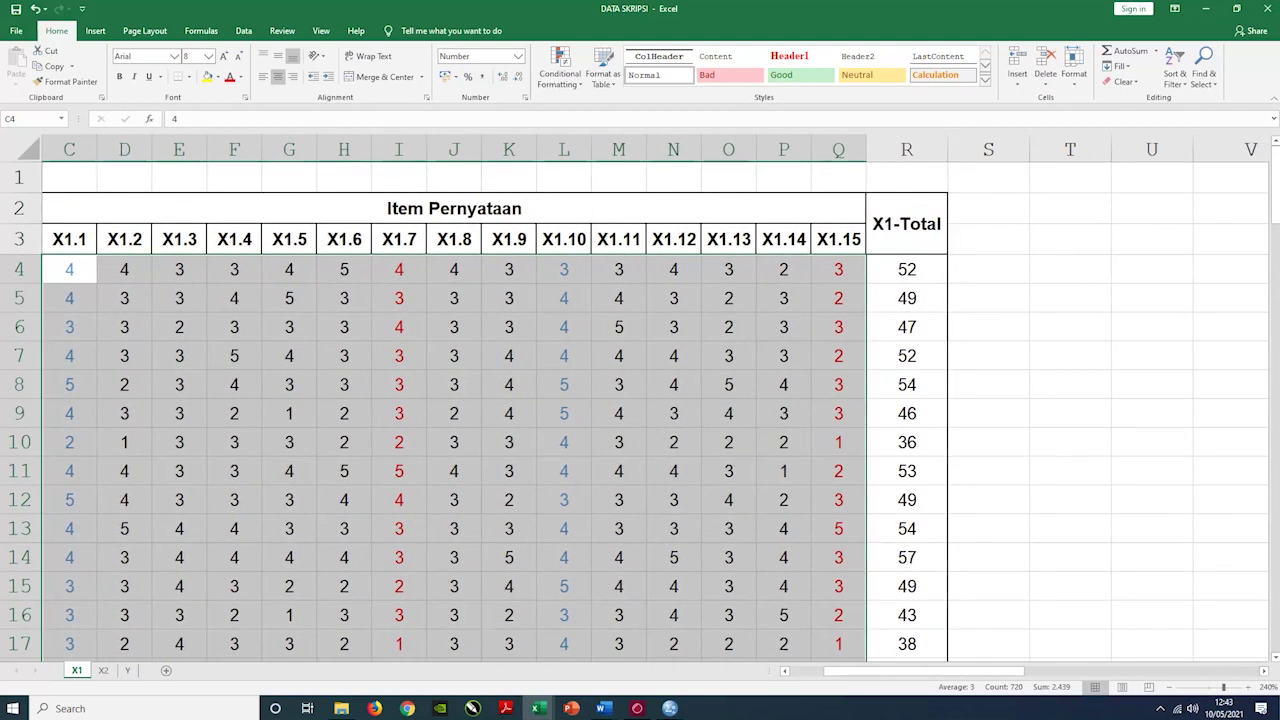
{"action": "left_click", "coordinate": [1090, 270]}
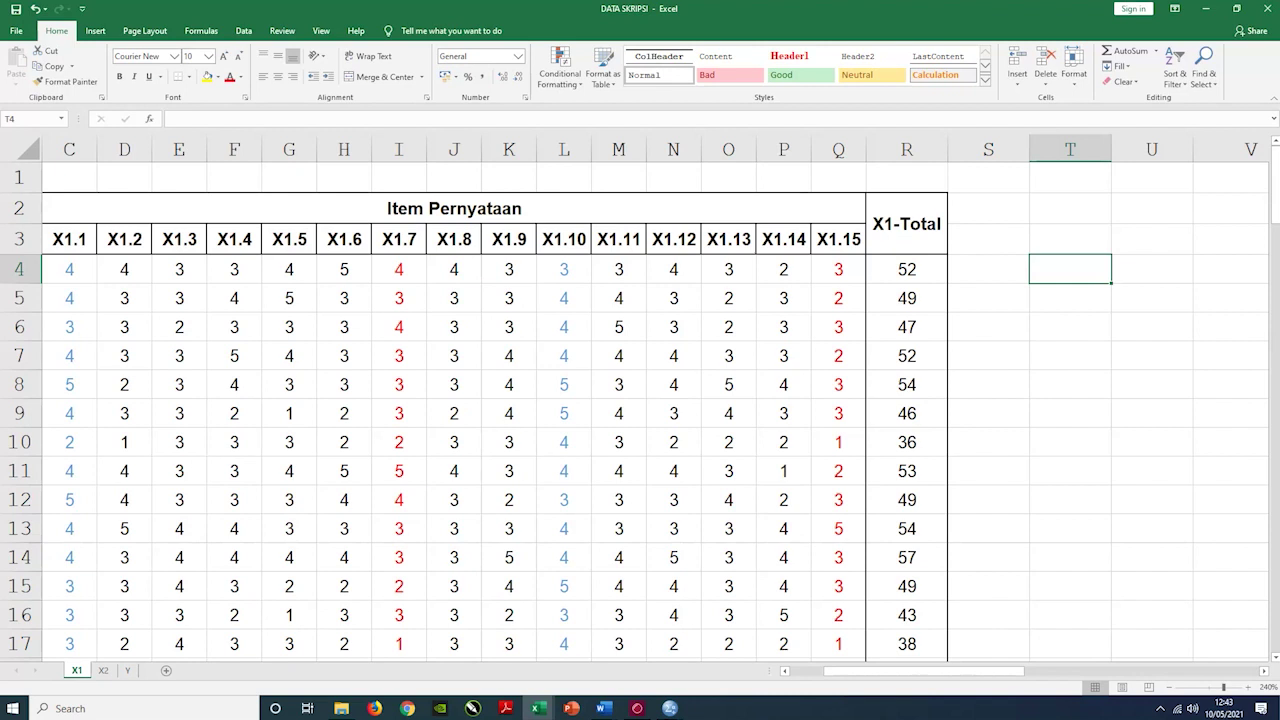
{"action": "type", "text": "X1"}
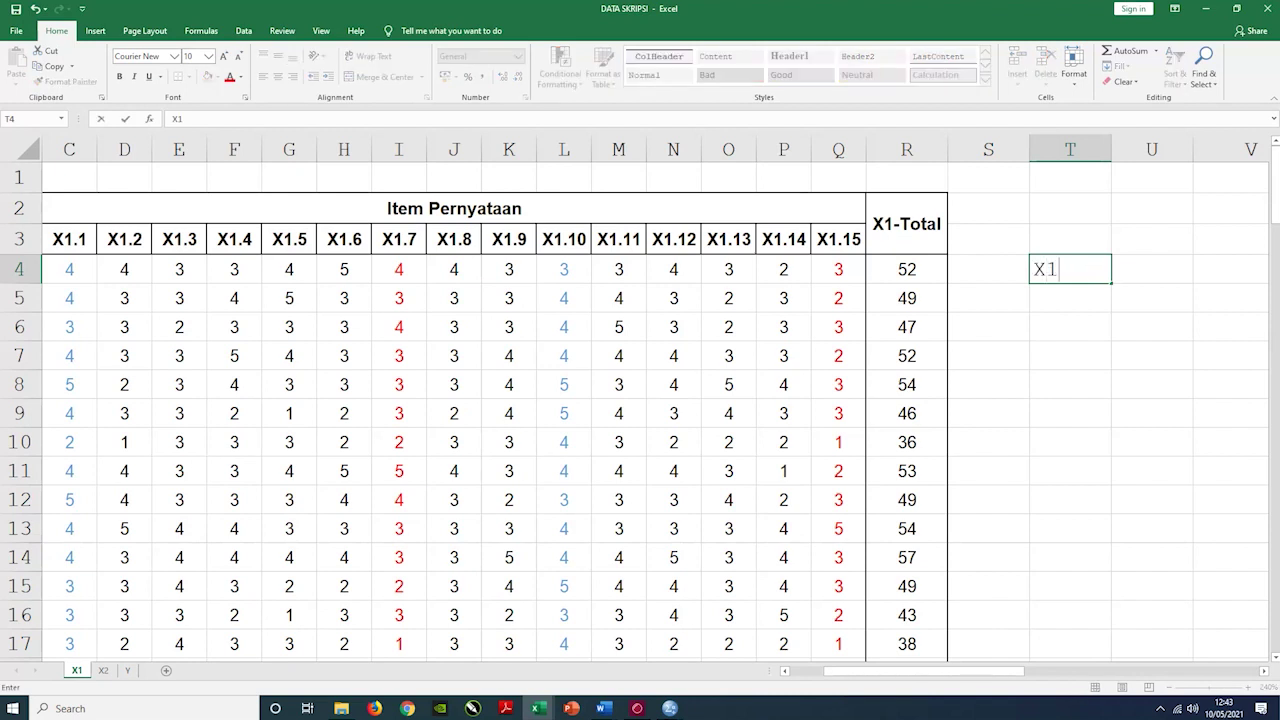
{"action": "type", "text": ".1"}
{"action": "left_click", "coordinate": [1150, 292]}
{"action": "key", "text": "Up"}
{"action": "key", "text": "Left"}
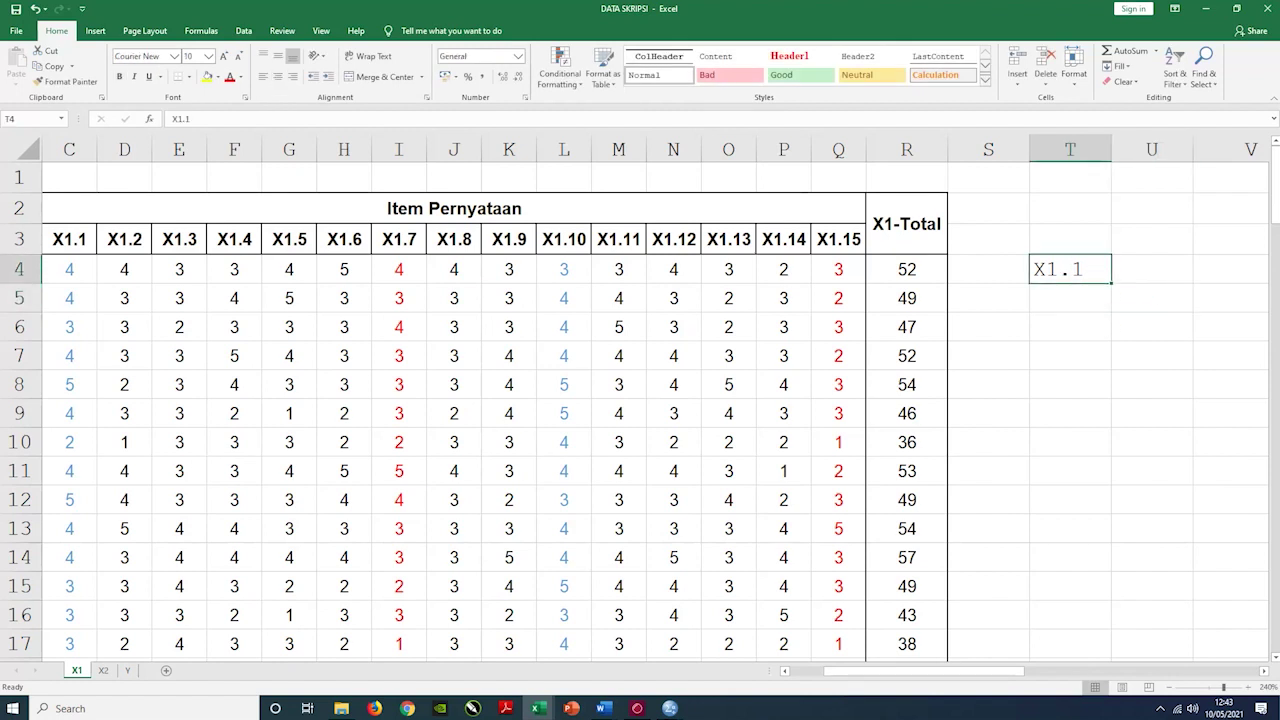
{"action": "left_click_drag", "start_coordinate": [1113, 283], "coordinate": [1100, 556]}
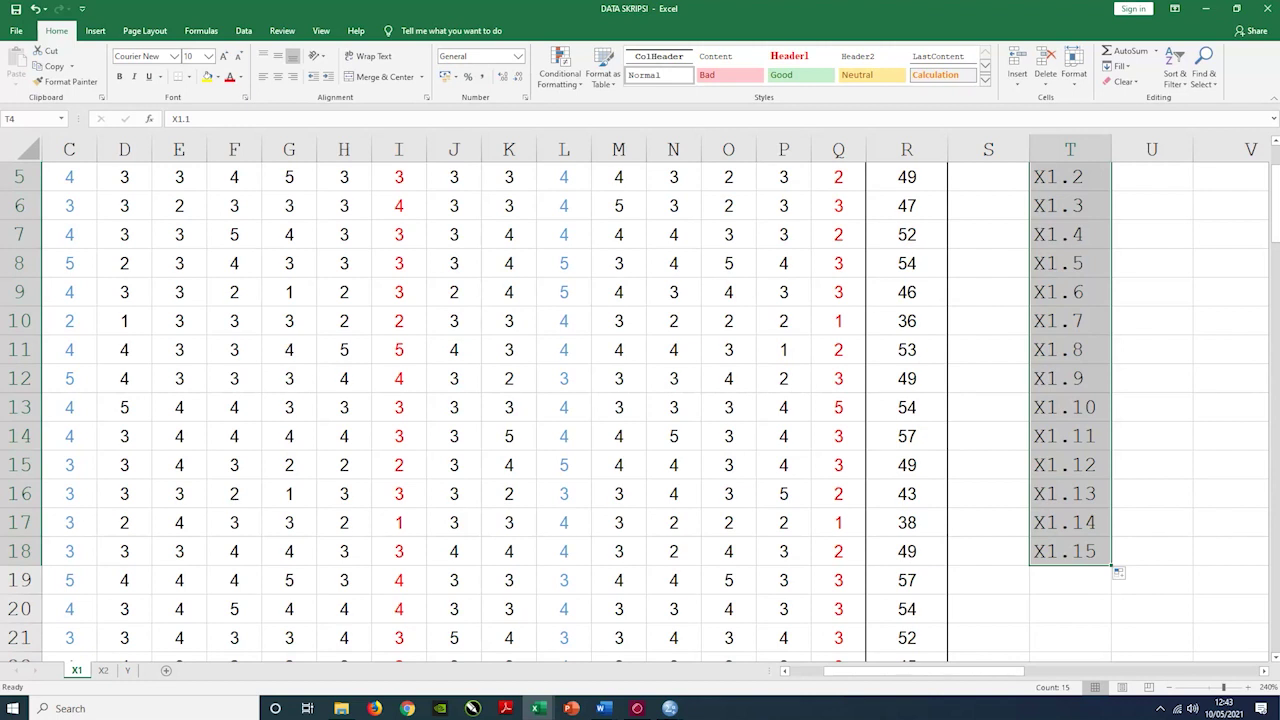
Copy the variable names X1.1 to X1.15 from T4:T18 of the X1 worksheet.
{"action": "scroll", "coordinate": [1161, 460], "scroll_direction": "up", "scroll_amount": 2}
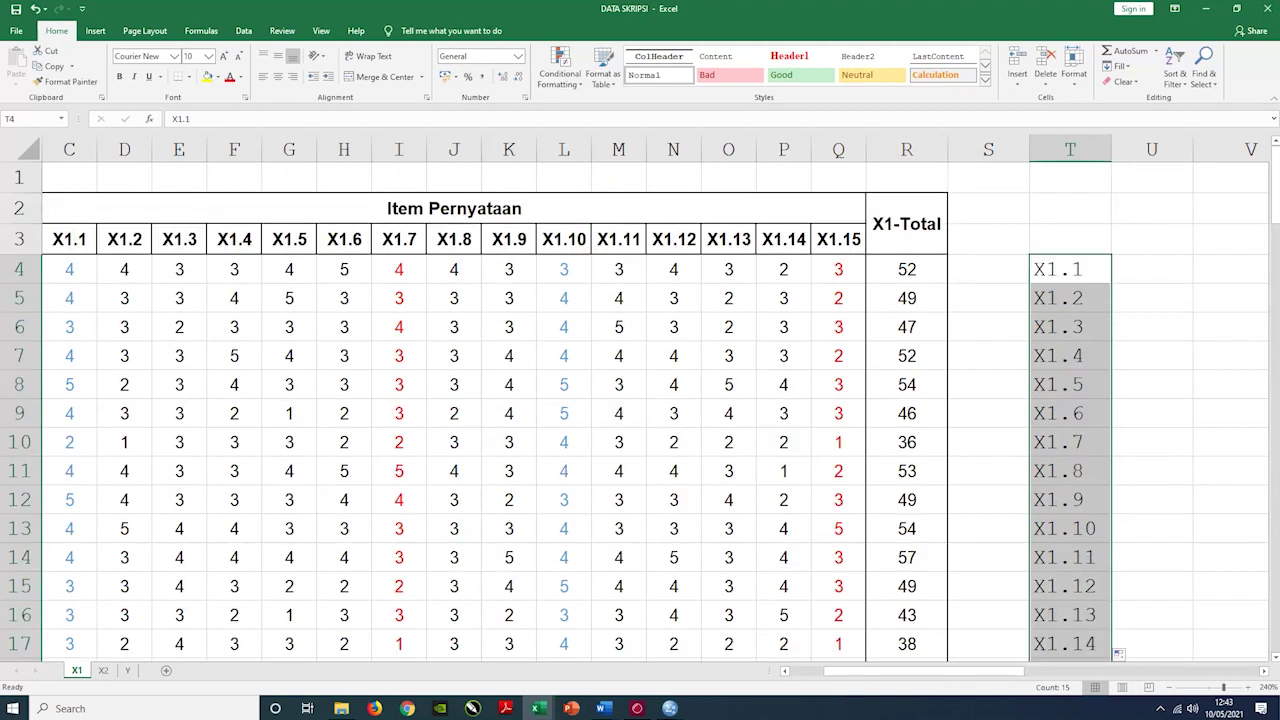
{"action": "left_click", "coordinate": [1170, 688]}
{"action": "left_click", "coordinate": [1170, 688]}
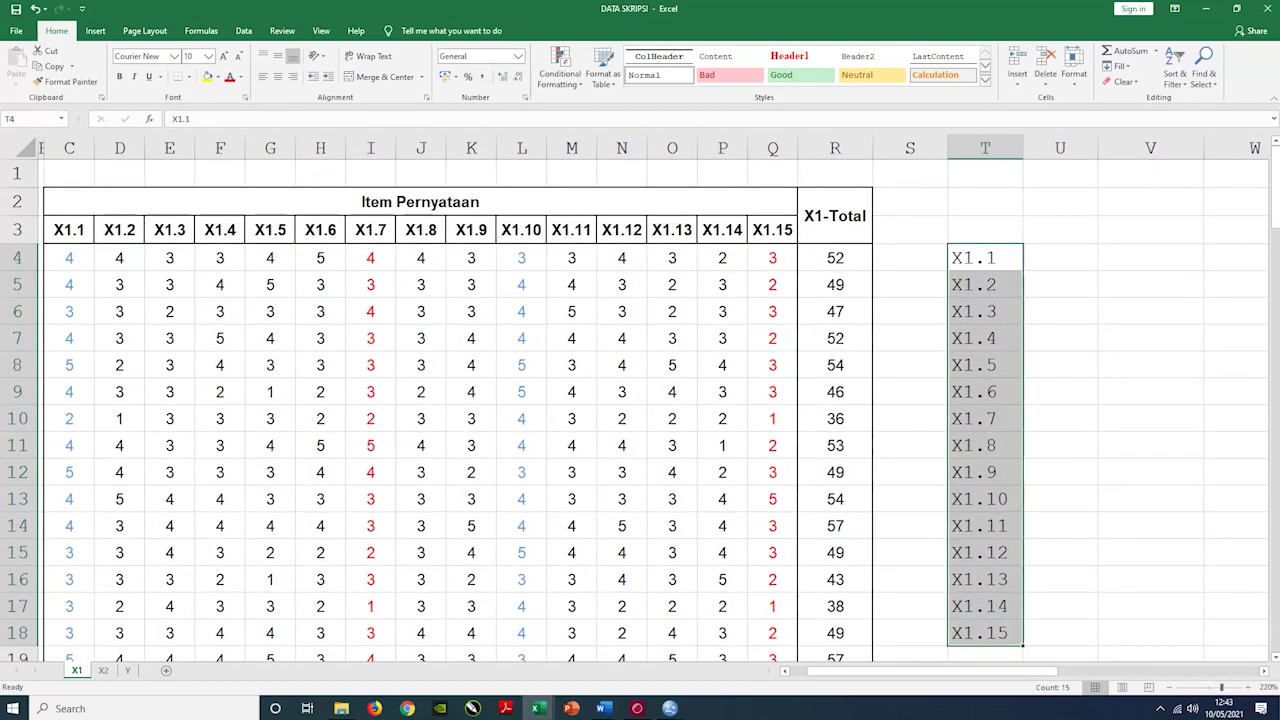
{"action": "key", "text": "ctrl+c"}
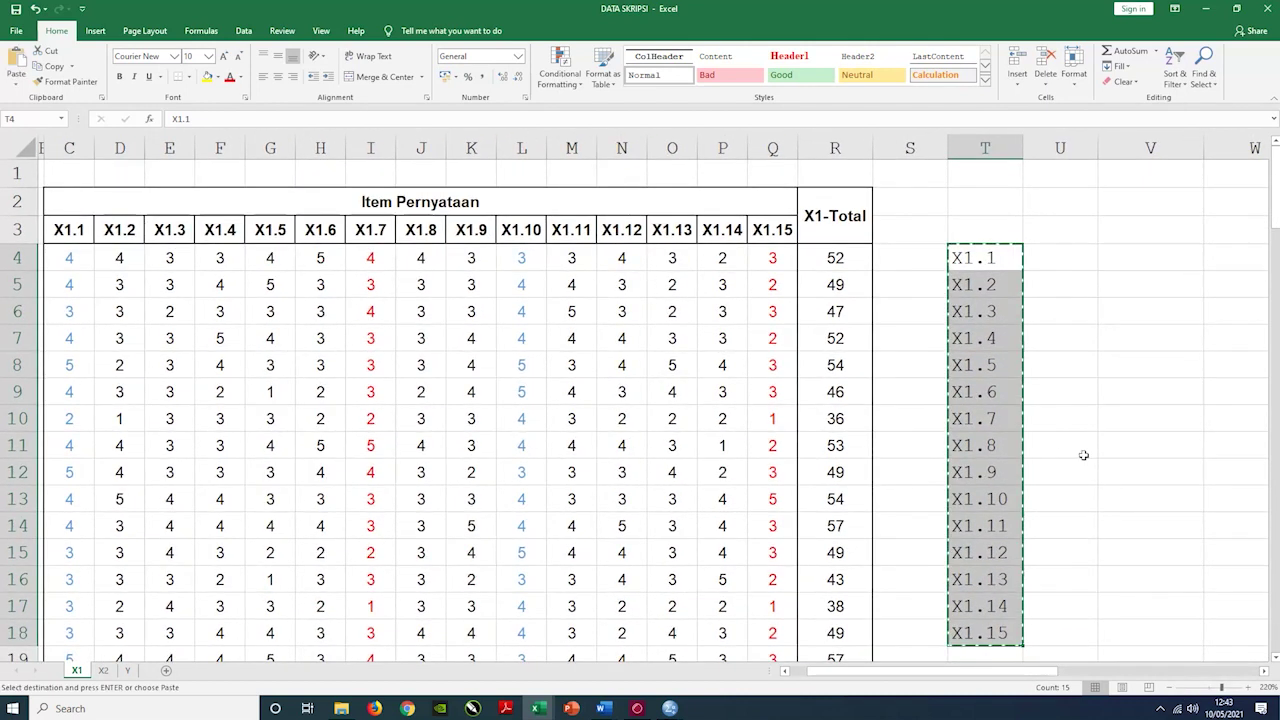
Switch to the SPSS Data Editor and paste the copied names into the Name column starting at the first variable.
{"action": "left_click", "coordinate": [670, 708]}
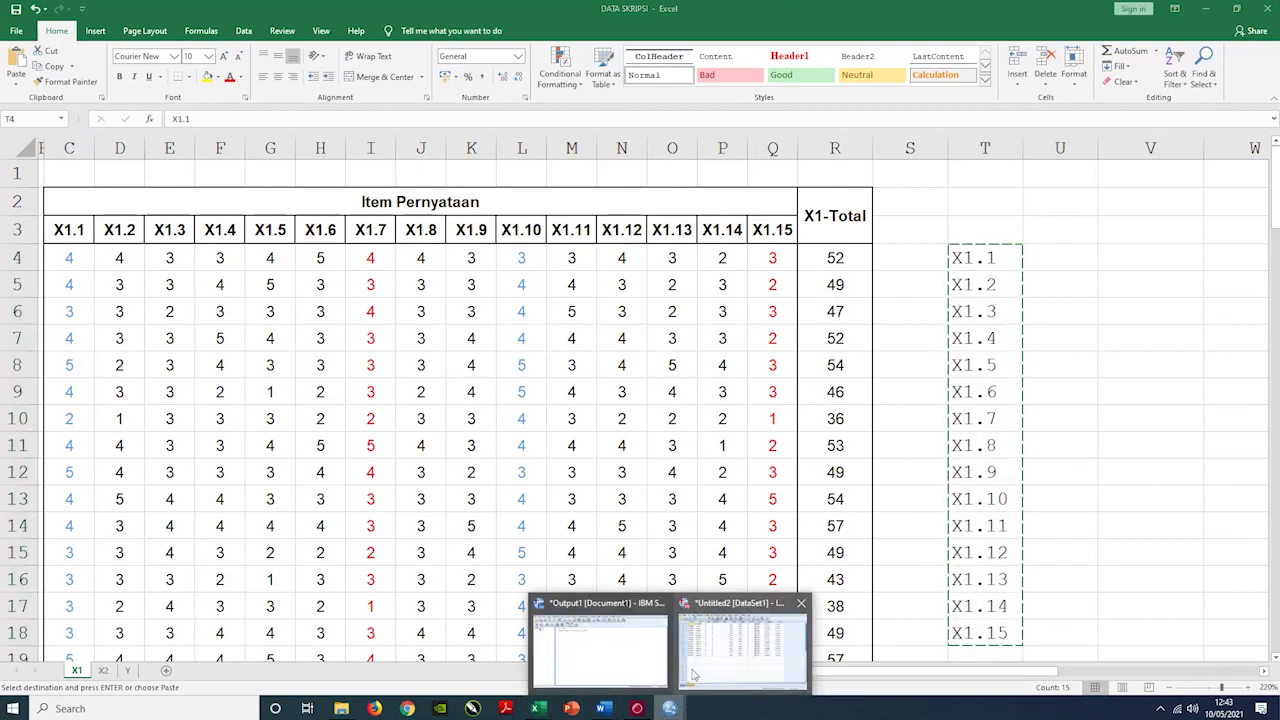
{"action": "left_click", "coordinate": [724, 612]}
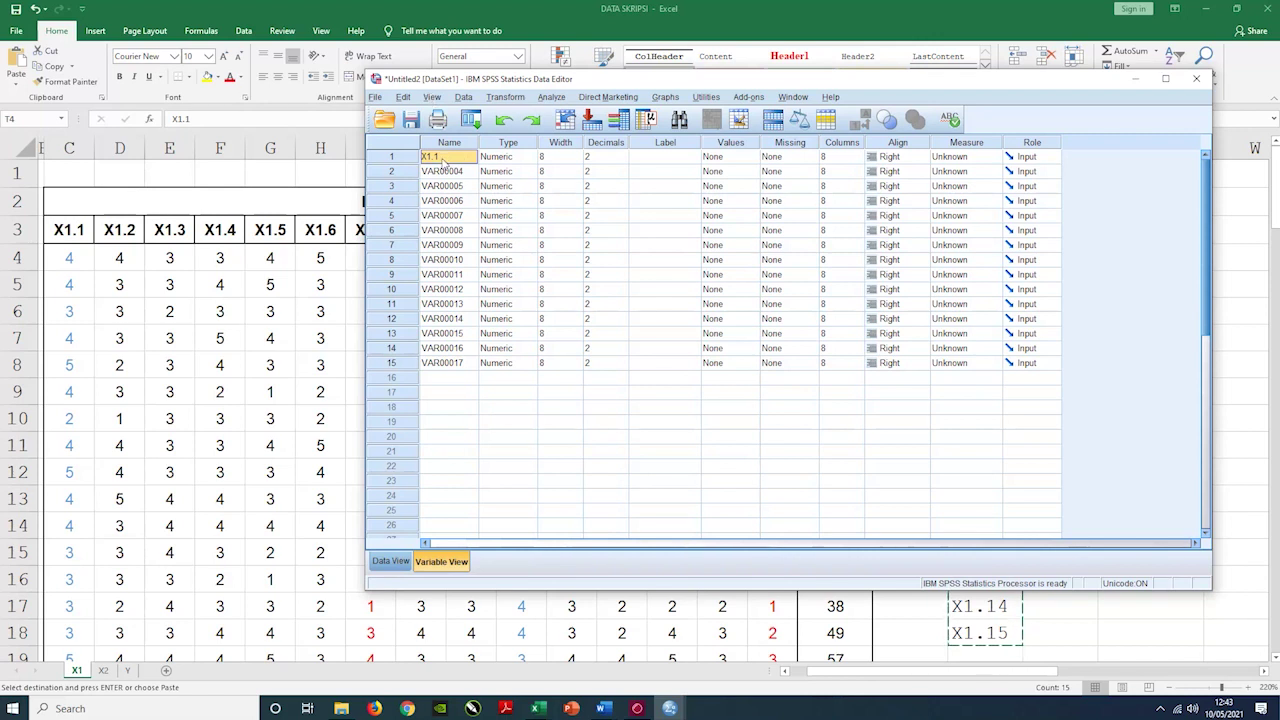
{"action": "right_click", "coordinate": [443, 163]}
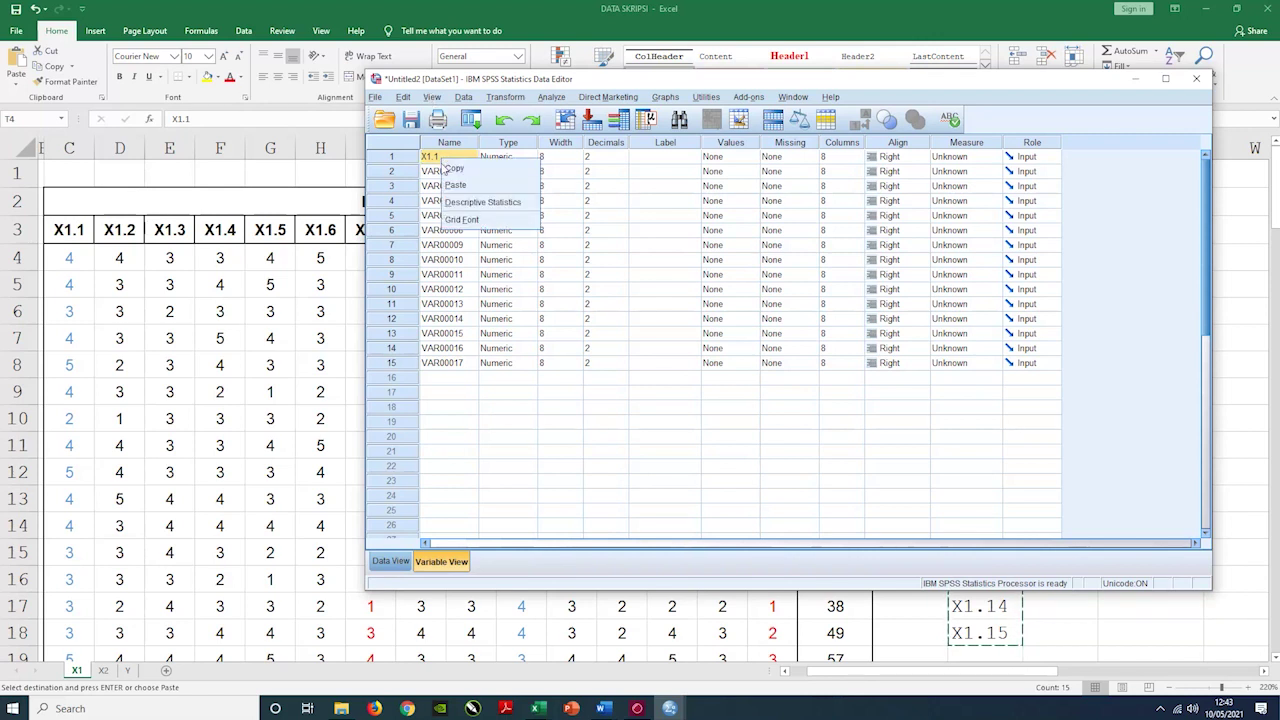
{"action": "left_click", "coordinate": [458, 186]}
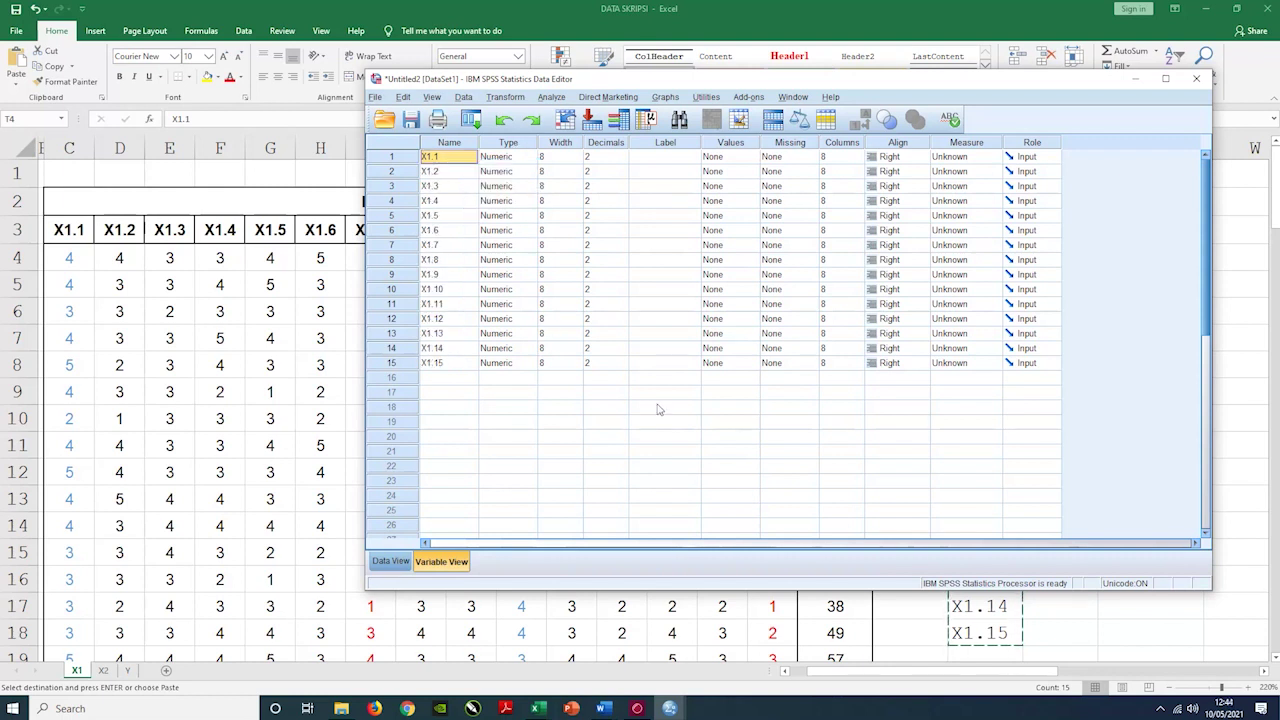
Check the renamed columns in Data View with the window maximized, and restore the window size.
{"action": "left_click", "coordinate": [391, 562]}
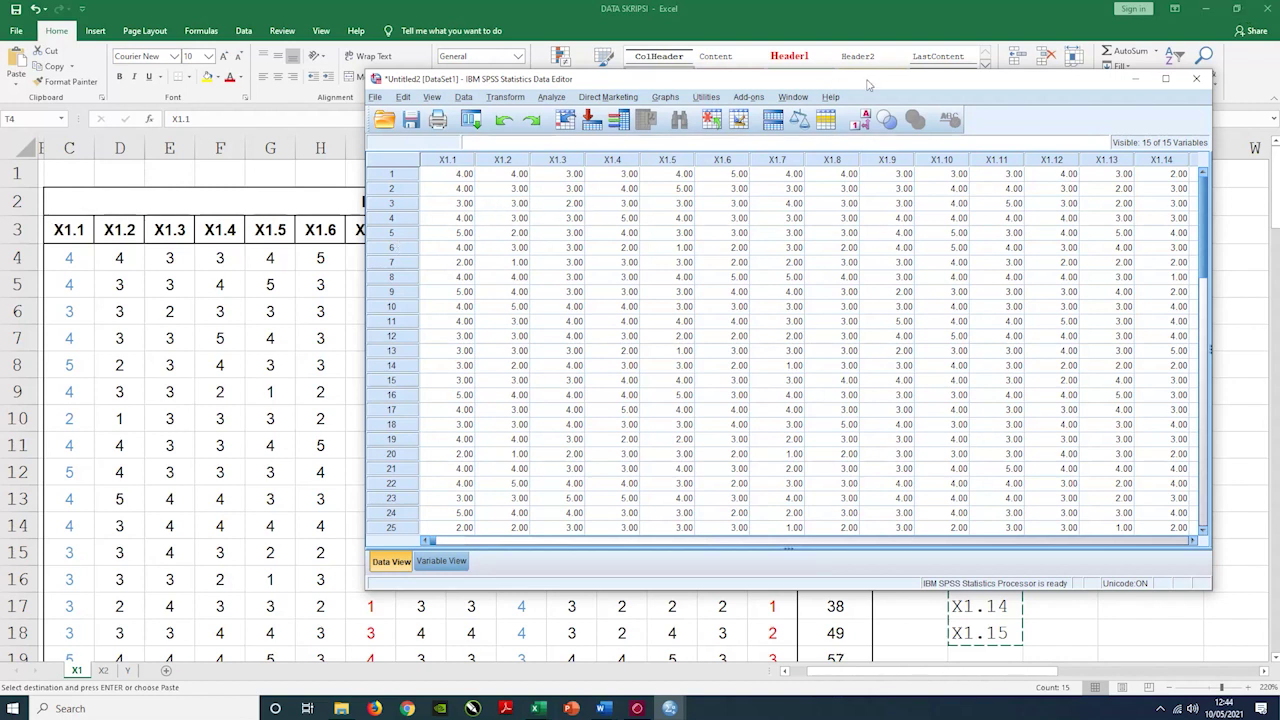
{"action": "left_click_drag", "start_coordinate": [866, 80], "coordinate": [853, 89]}
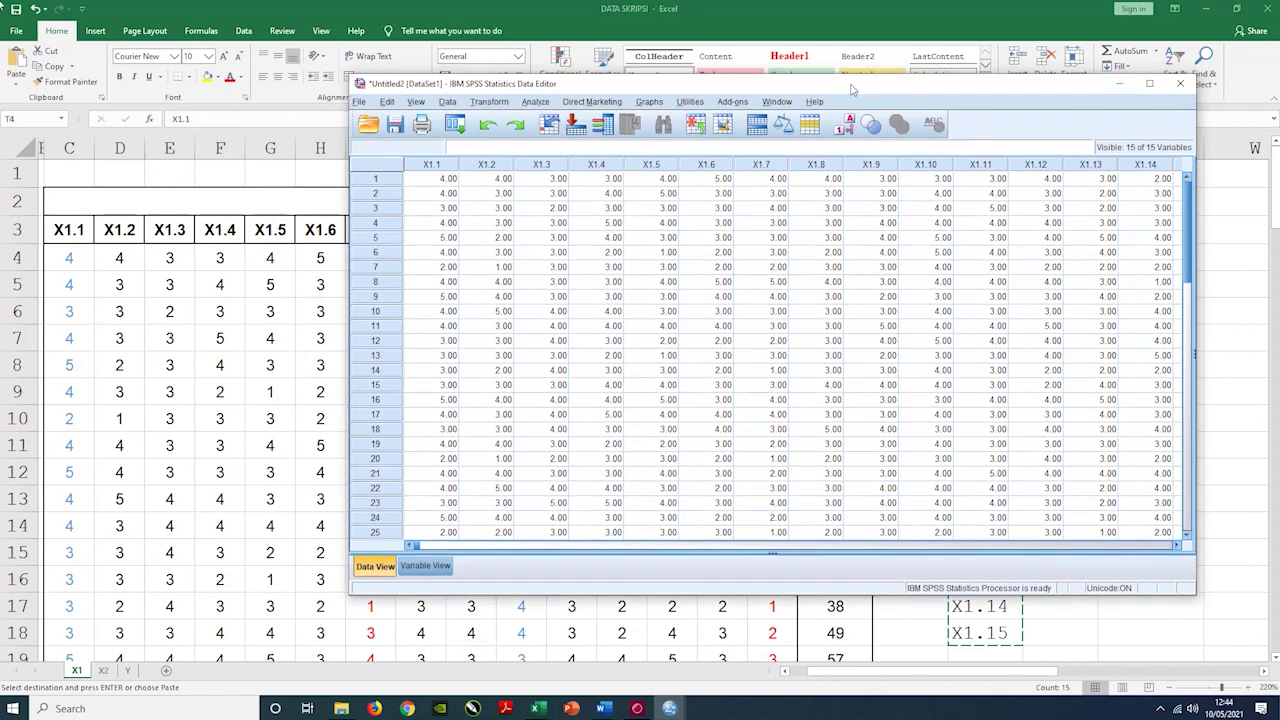
{"action": "left_click", "coordinate": [1149, 83]}
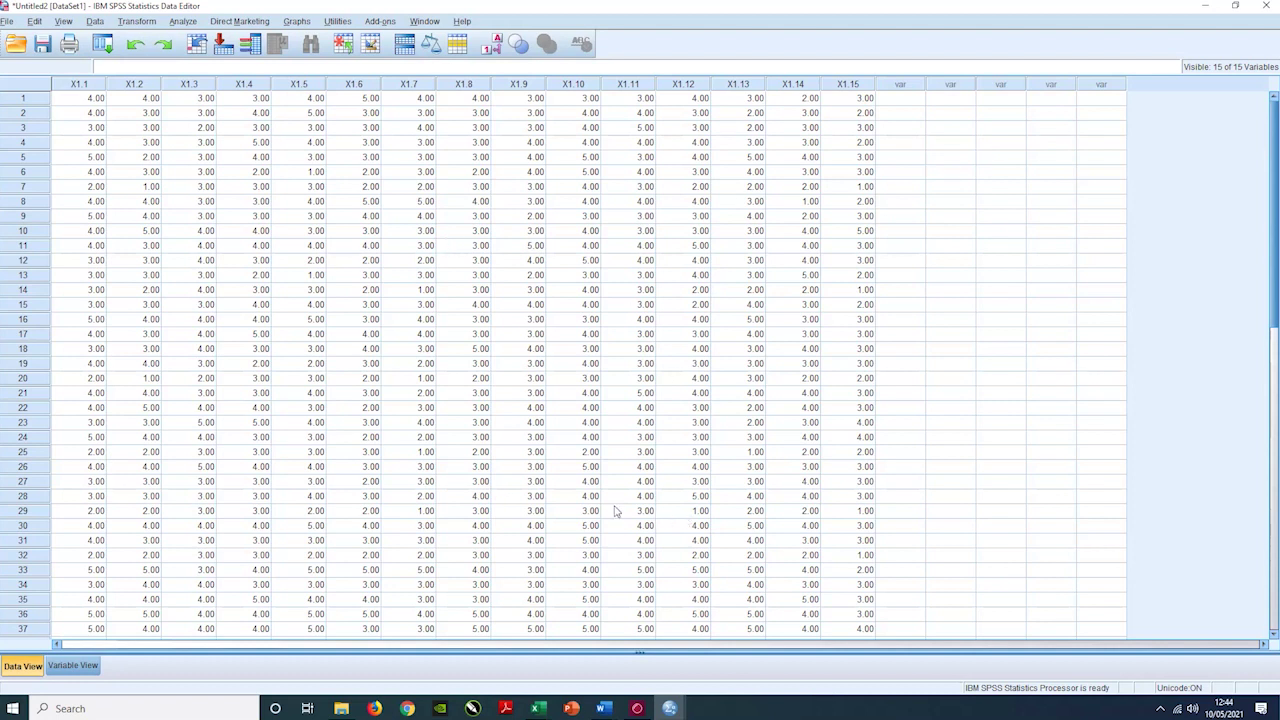
{"action": "left_click", "coordinate": [1237, 6]}
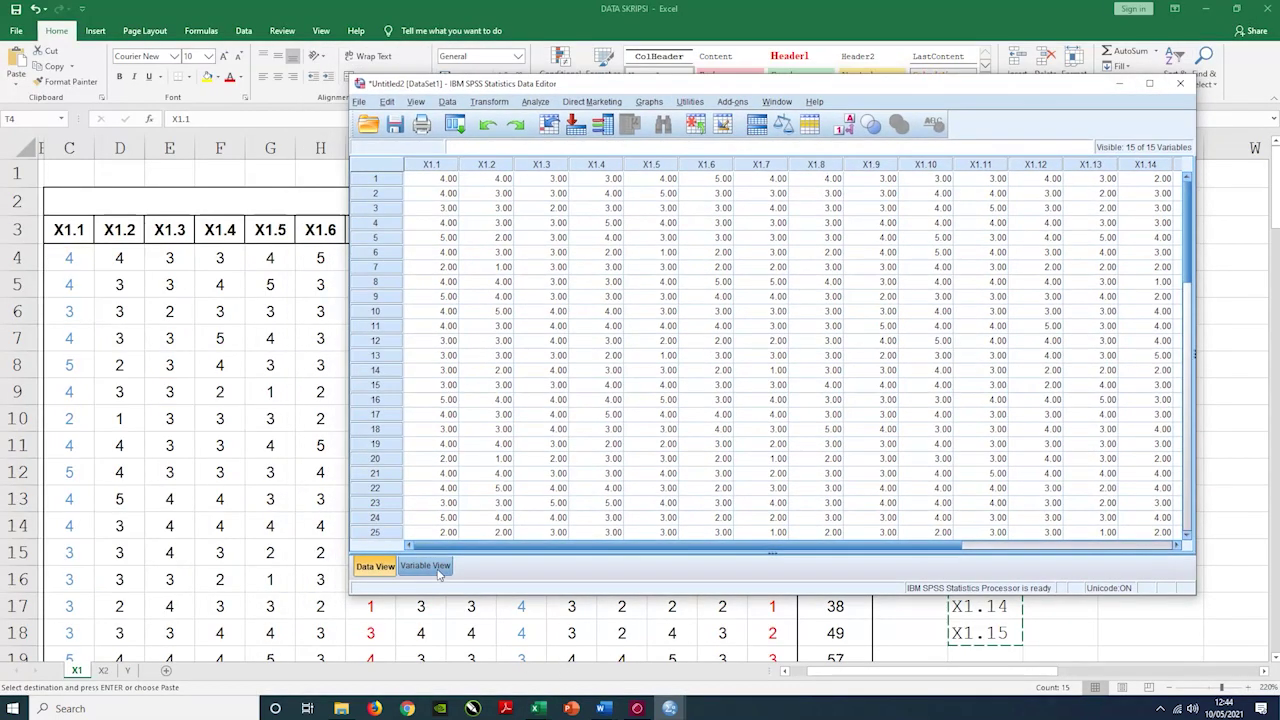
Set the Width of all variables X1.1 to X1.15 to 4 in Variable View.
{"action": "left_click", "coordinate": [425, 566]}
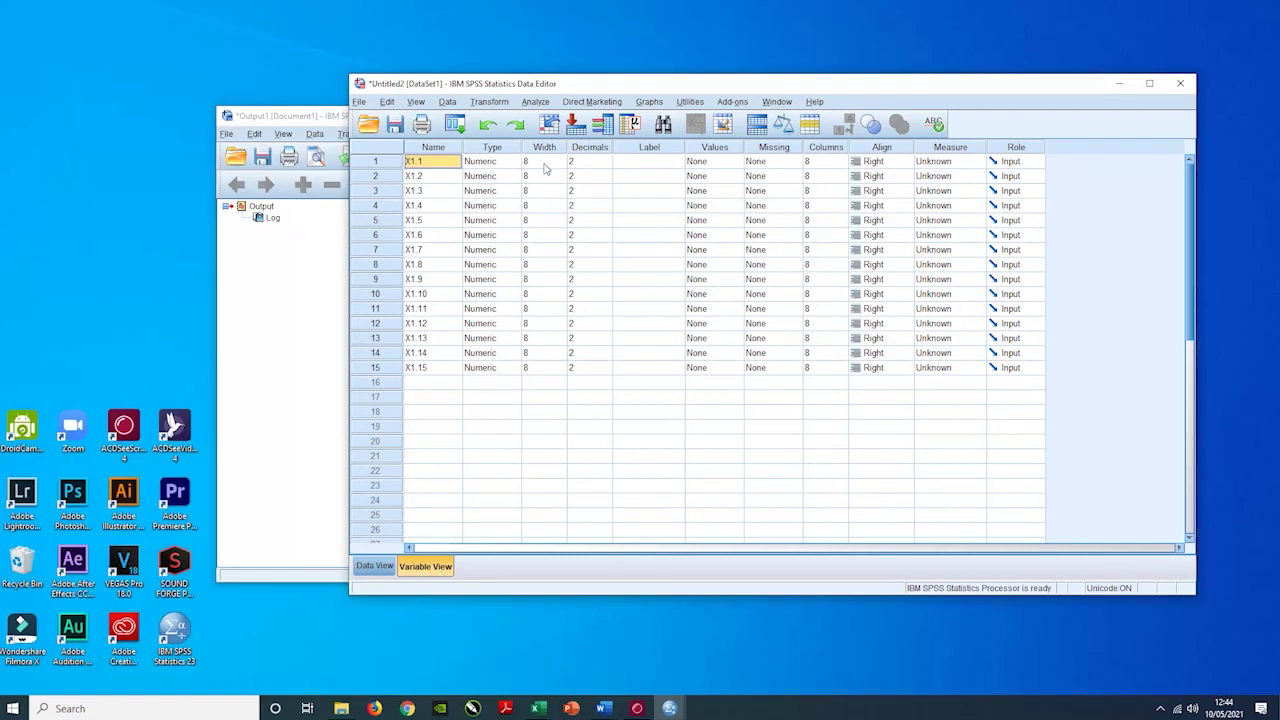
{"action": "left_click", "coordinate": [545, 162]}
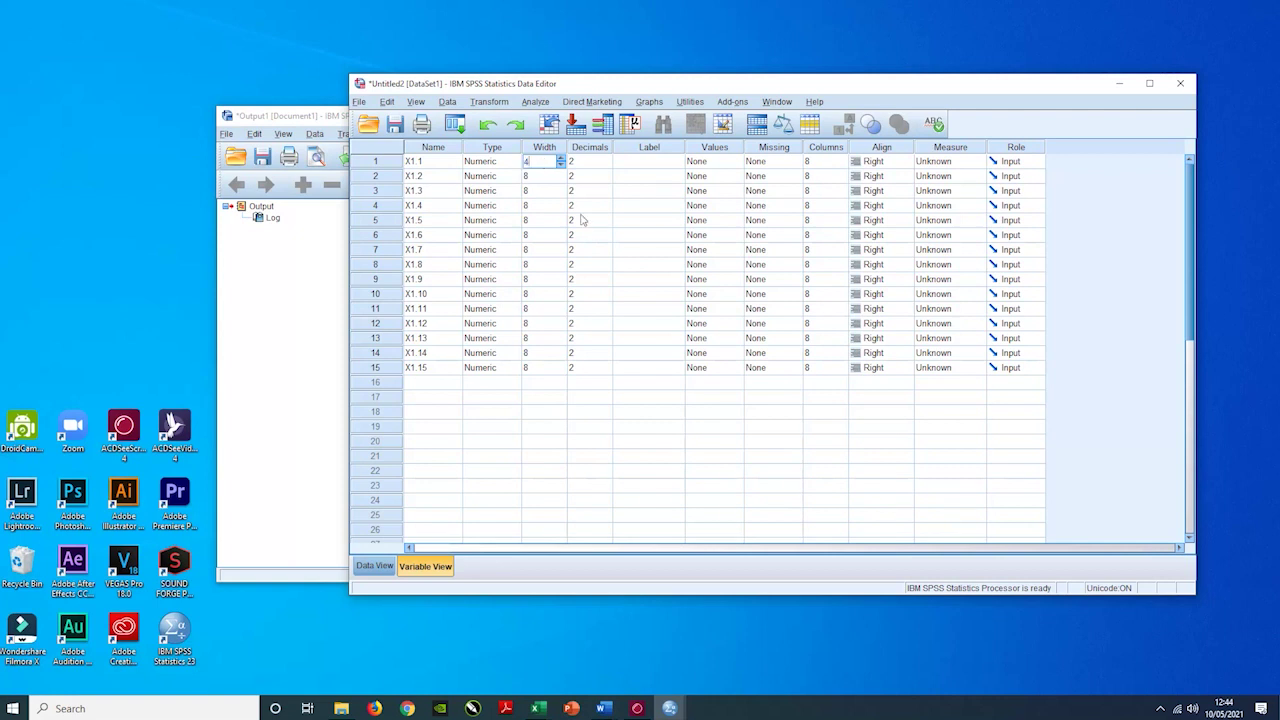
{"action": "key", "text": "Return"}
{"action": "type", "text": "4"}
{"action": "key", "text": "Return"}
{"action": "type", "text": "4 4 4 4 4 4 4 4 4 4 4 4"}
{"action": "key", "text": "Return"}
Set the Columns value of all variables X1.1 to X1.15 to 4 and check the result in Data View.
{"action": "left_click", "coordinate": [824, 162]}
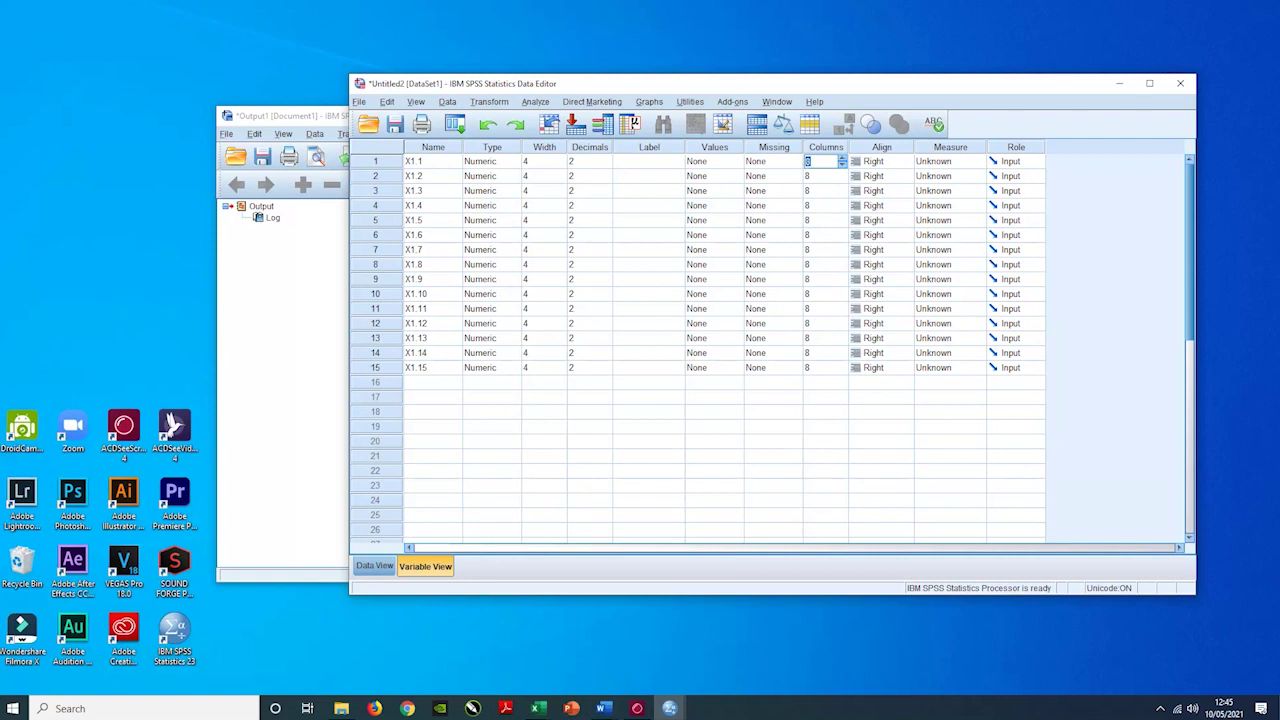
{"action": "type", "text": "4 4 4 4 4 4"}
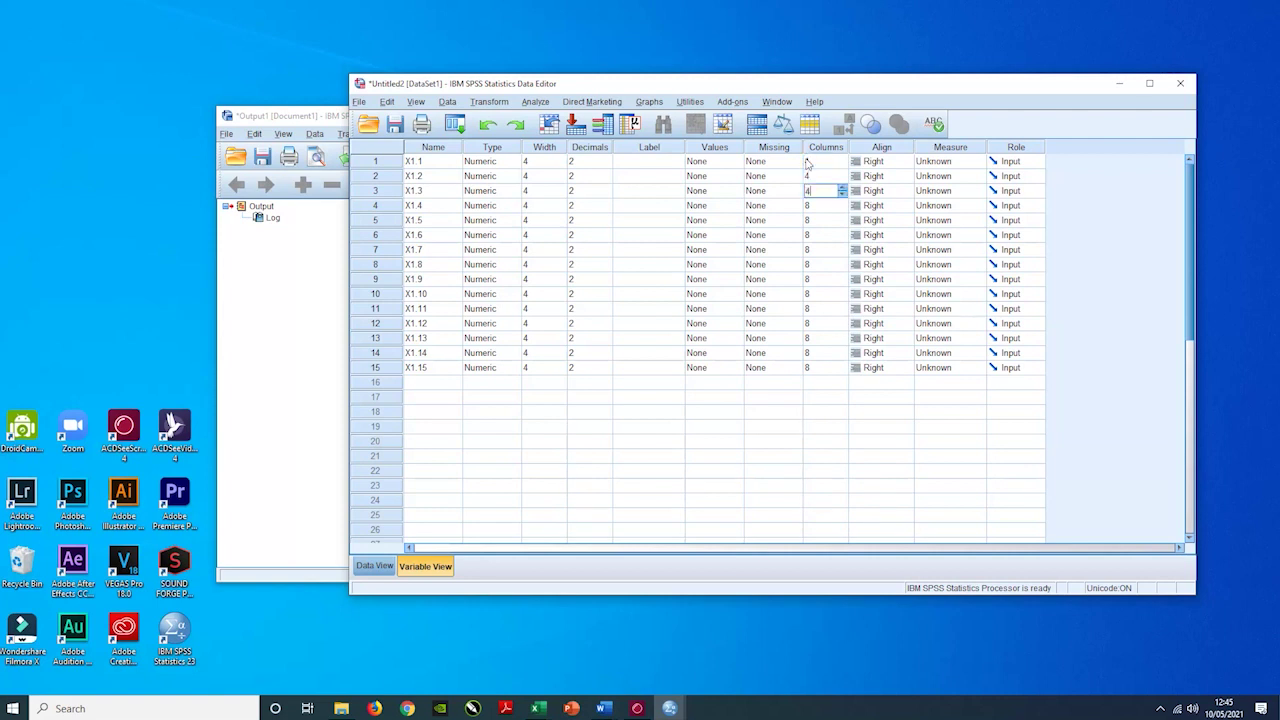
{"action": "type", "text": " 4 4 4 4 4 4 4 "}
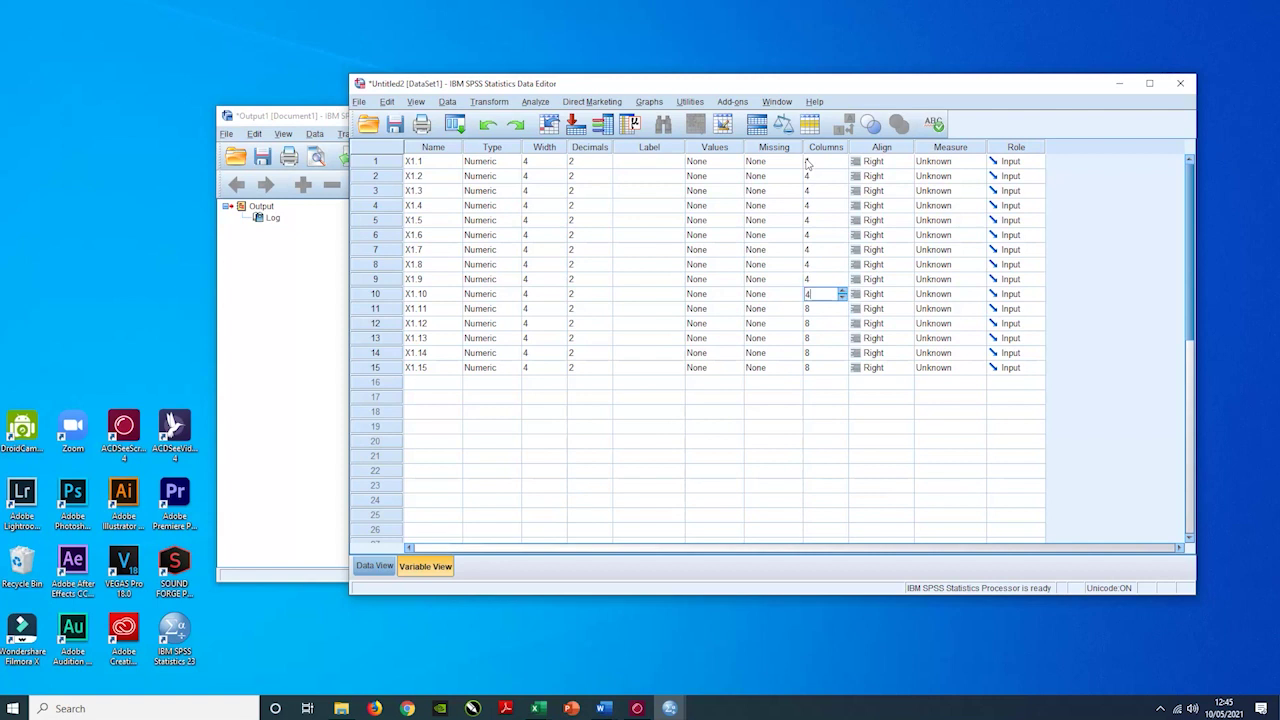
{"action": "type", "text": "4"}
{"action": "key", "text": "Return"}
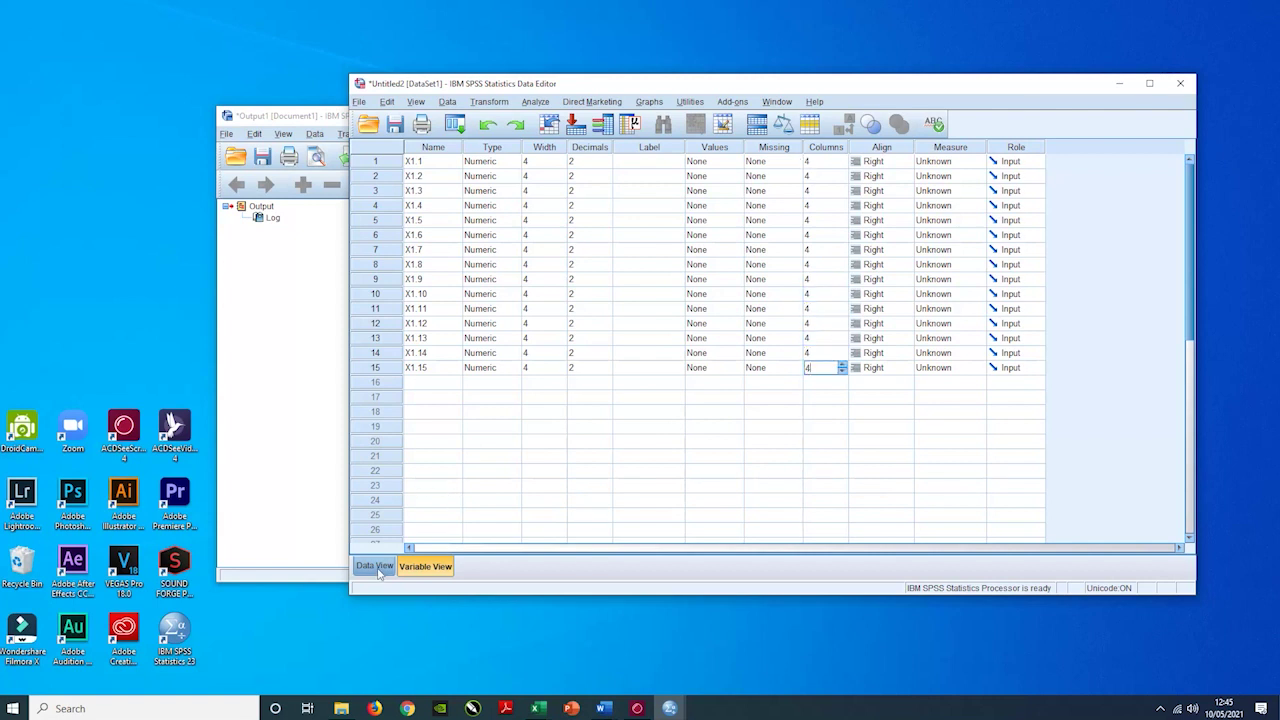
{"action": "left_click", "coordinate": [375, 566]}
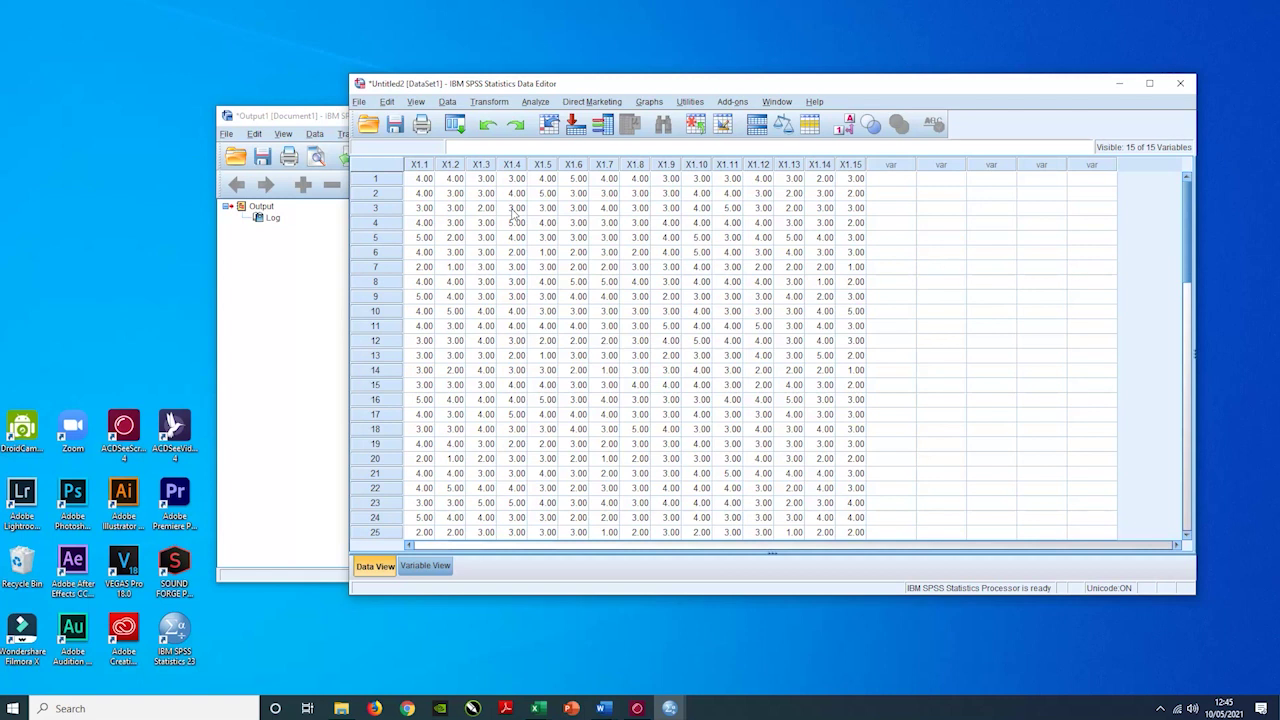
Set the Decimals of all variables X1.1 to X1.15 to 0 in Variable View and check the scores in Data View.
{"action": "left_click", "coordinate": [428, 566]}
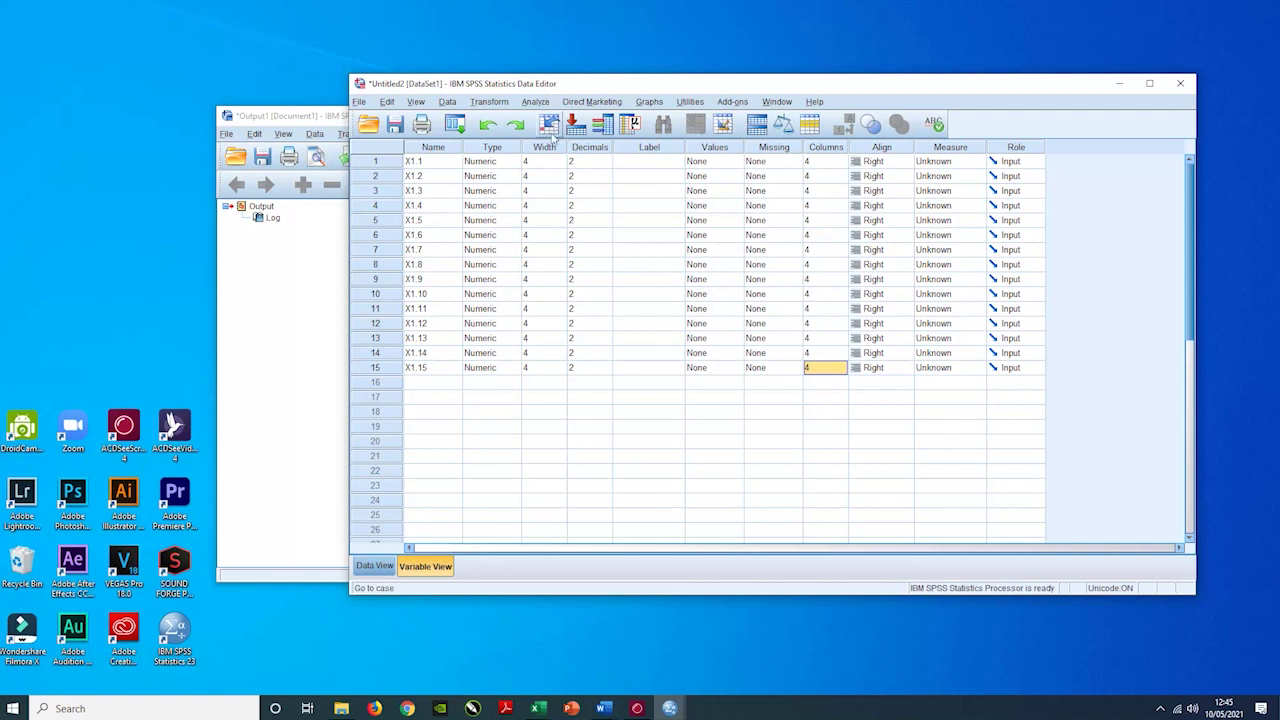
{"action": "left_click", "coordinate": [596, 162]}
{"action": "left_click_drag", "start_coordinate": [577, 161], "coordinate": [534, 159]}
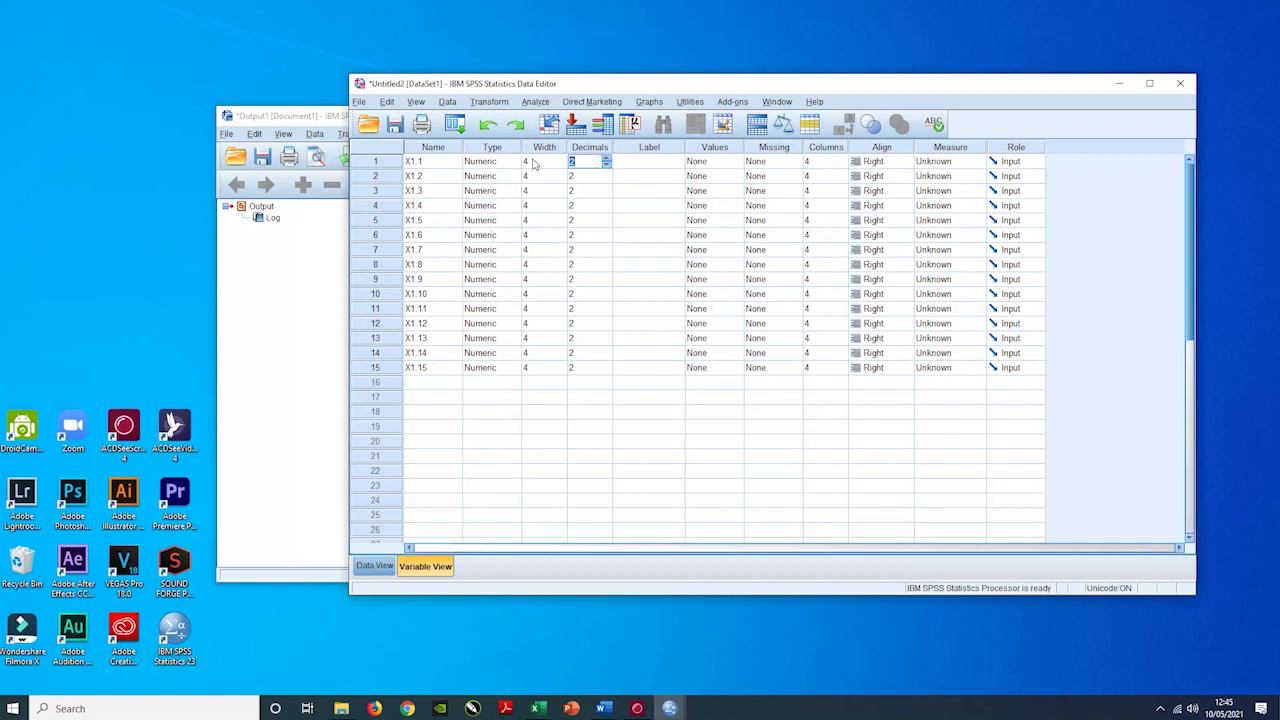
{"action": "type", "text": "0 0 0 0 0 0"}
{"action": "key", "text": "Return"}
{"action": "type", "text": "0"}
{"action": "key", "text": "Return"}
{"action": "type", "text": "0"}
{"action": "key", "text": "Return"}
{"action": "type", "text": "0"}
{"action": "key", "text": "Return"}
{"action": "type", "text": "0"}
{"action": "key", "text": "Return"}
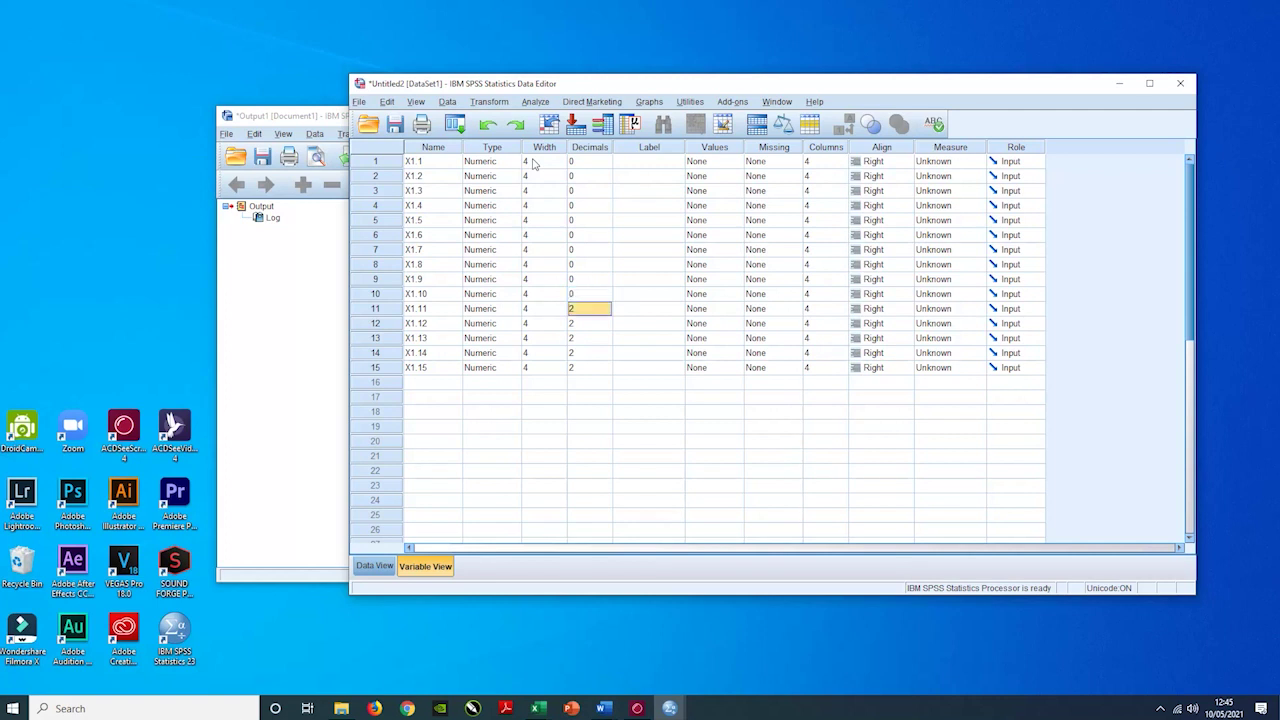
{"action": "type", "text": "0"}
{"action": "key", "text": "Return"}
{"action": "type", "text": "0"}
{"action": "key", "text": "Return"}
{"action": "type", "text": "0"}
{"action": "key", "text": "Return"}
{"action": "type", "text": "0"}
{"action": "key", "text": "Return"}
{"action": "type", "text": "0"}
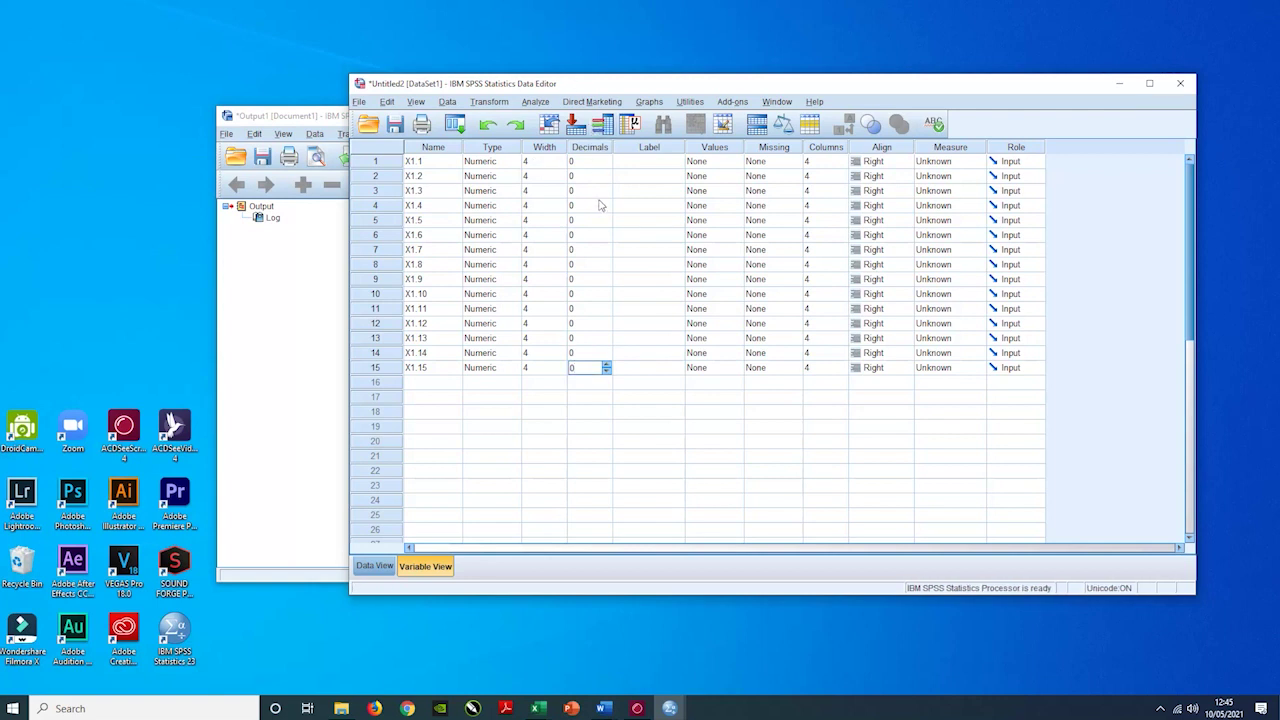
{"action": "left_click", "coordinate": [372, 567]}
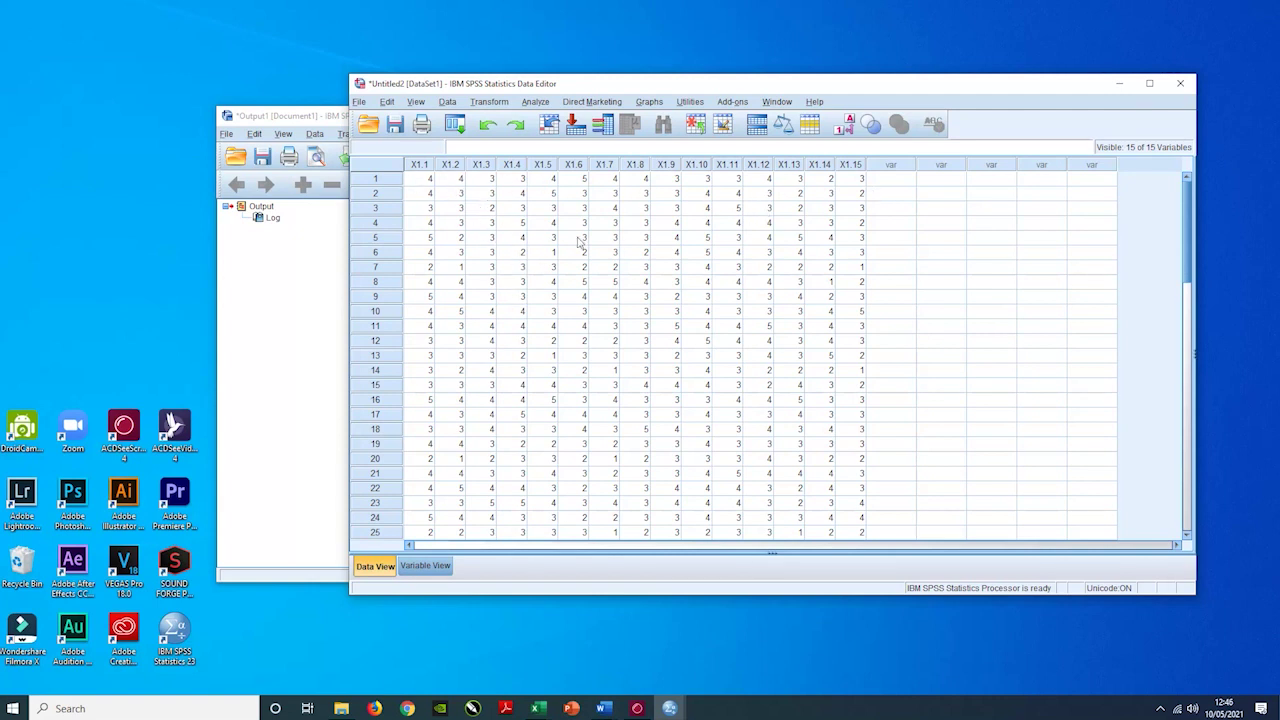
Set the Align property of all variables X1.1 to X1.15 to Center and inspect the scores in Data View.
{"action": "left_click", "coordinate": [425, 566]}
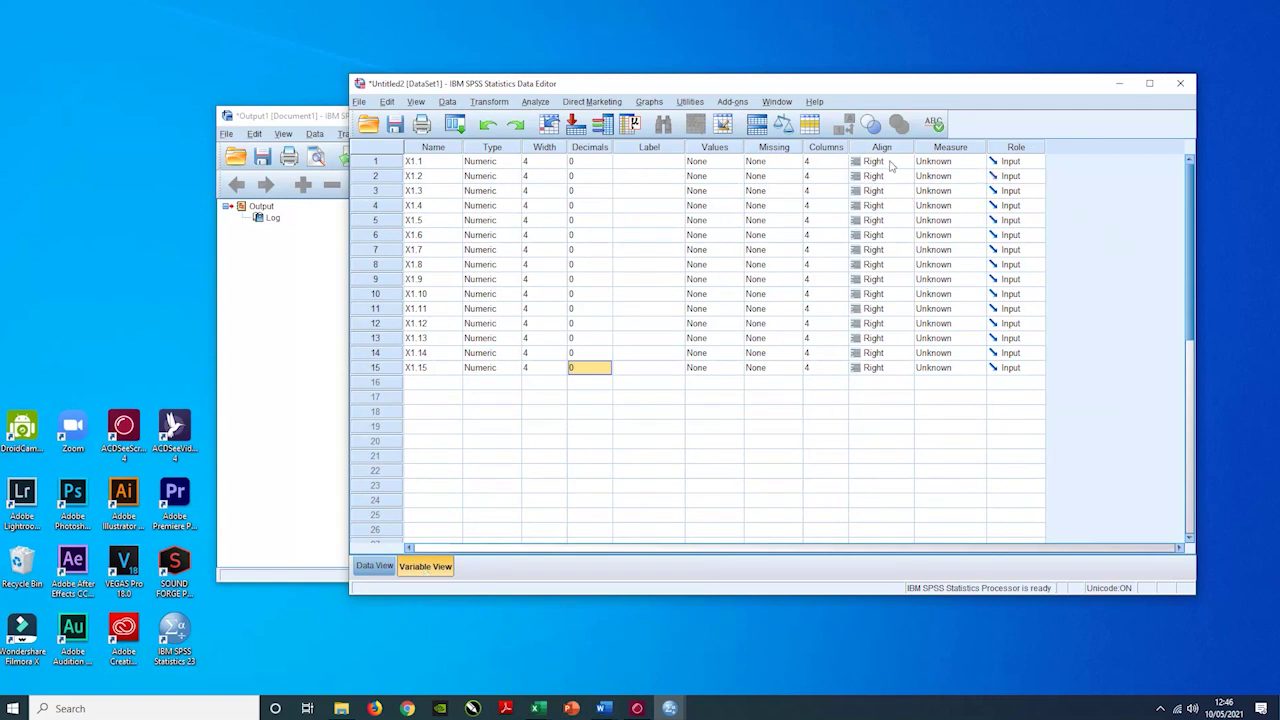
{"action": "left_click", "coordinate": [857, 163]}
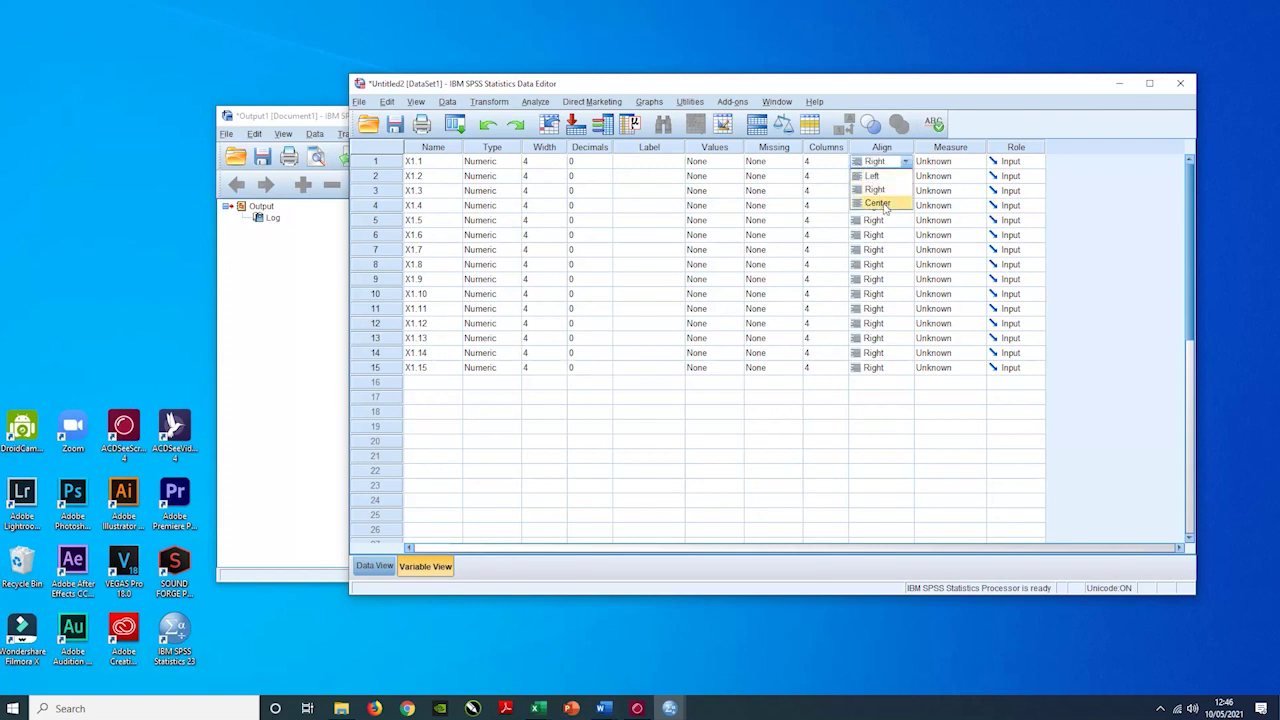
{"action": "left_click", "coordinate": [877, 203]}
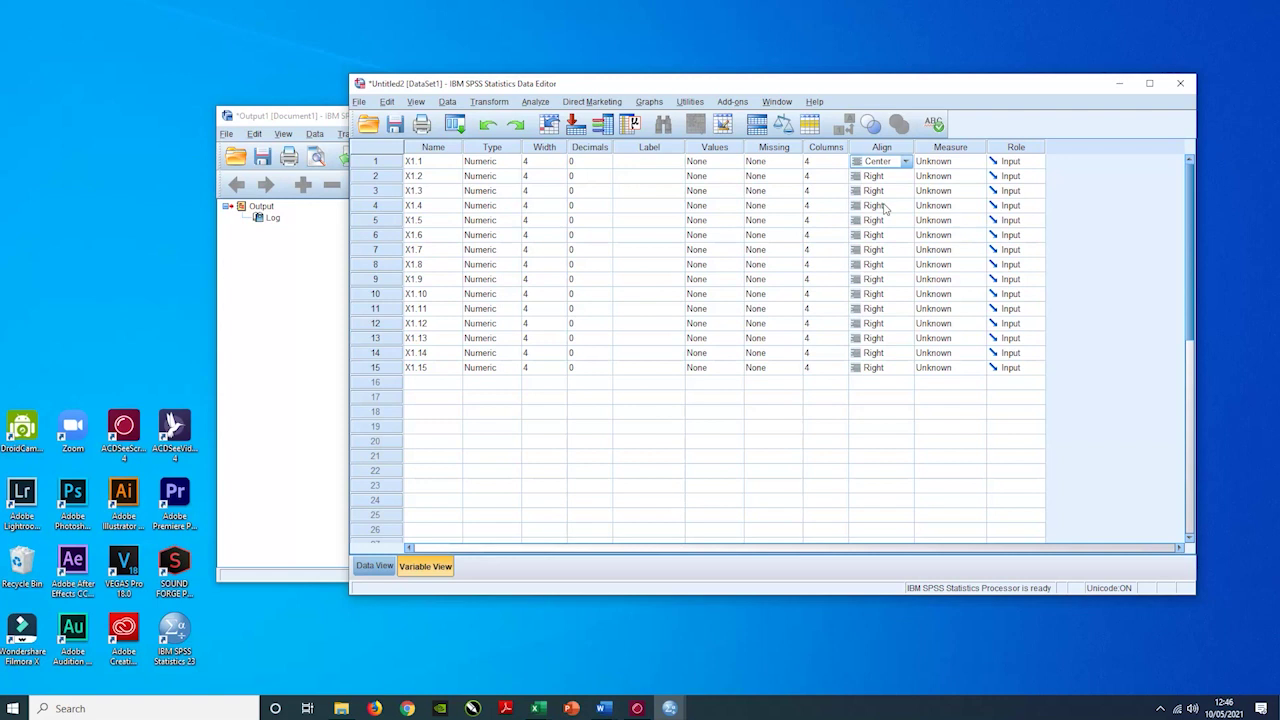
{"action": "key", "text": "Down"}
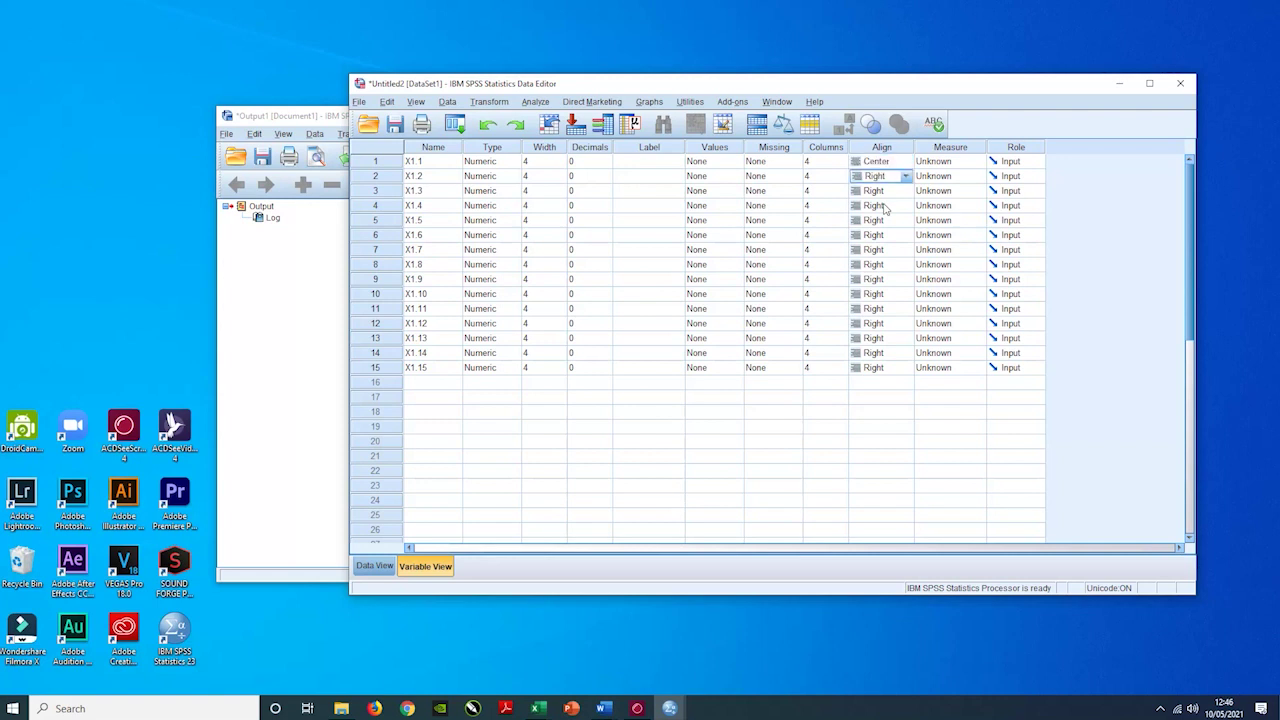
{"action": "key", "text": "alt+Down"}
{"action": "key", "text": "Return"}
{"action": "key", "text": "Down"}
{"action": "key", "text": "alt+Down"}
{"action": "key", "text": "Return"}
{"action": "key", "text": "Down"}
{"action": "key", "text": "alt+Down"}
{"action": "key", "text": "Return"}
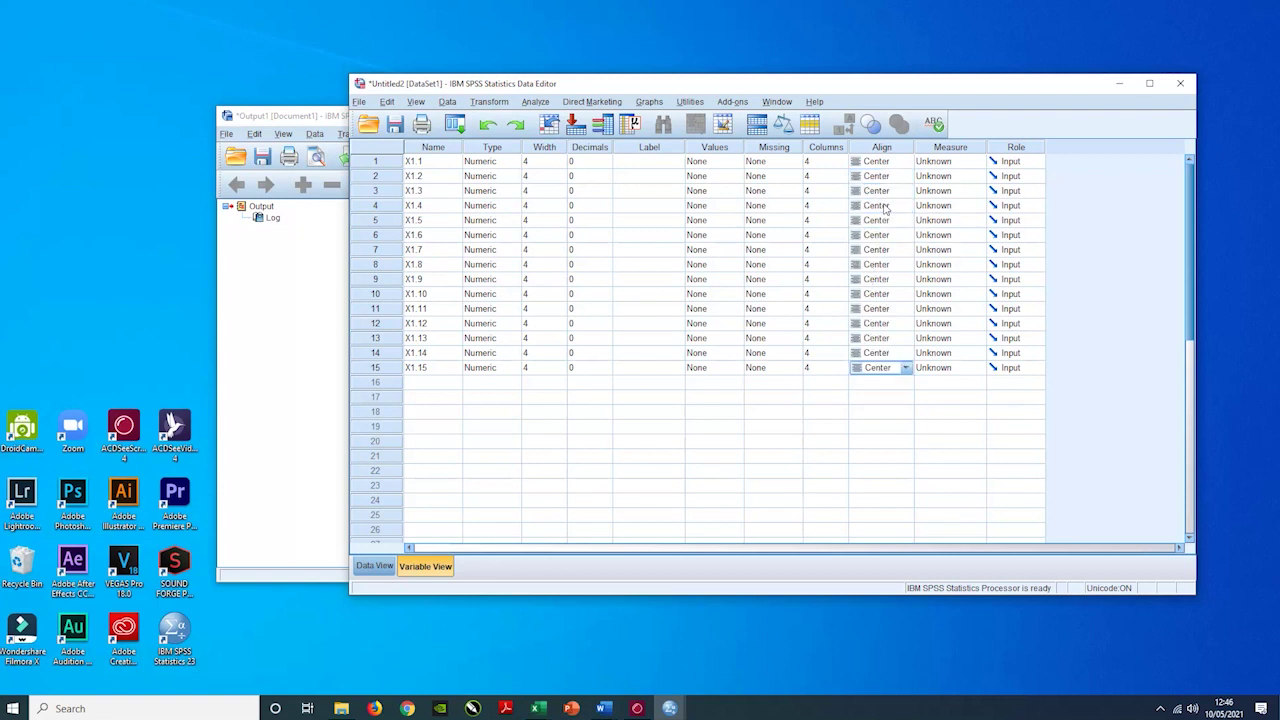
{"action": "left_click", "coordinate": [378, 567]}
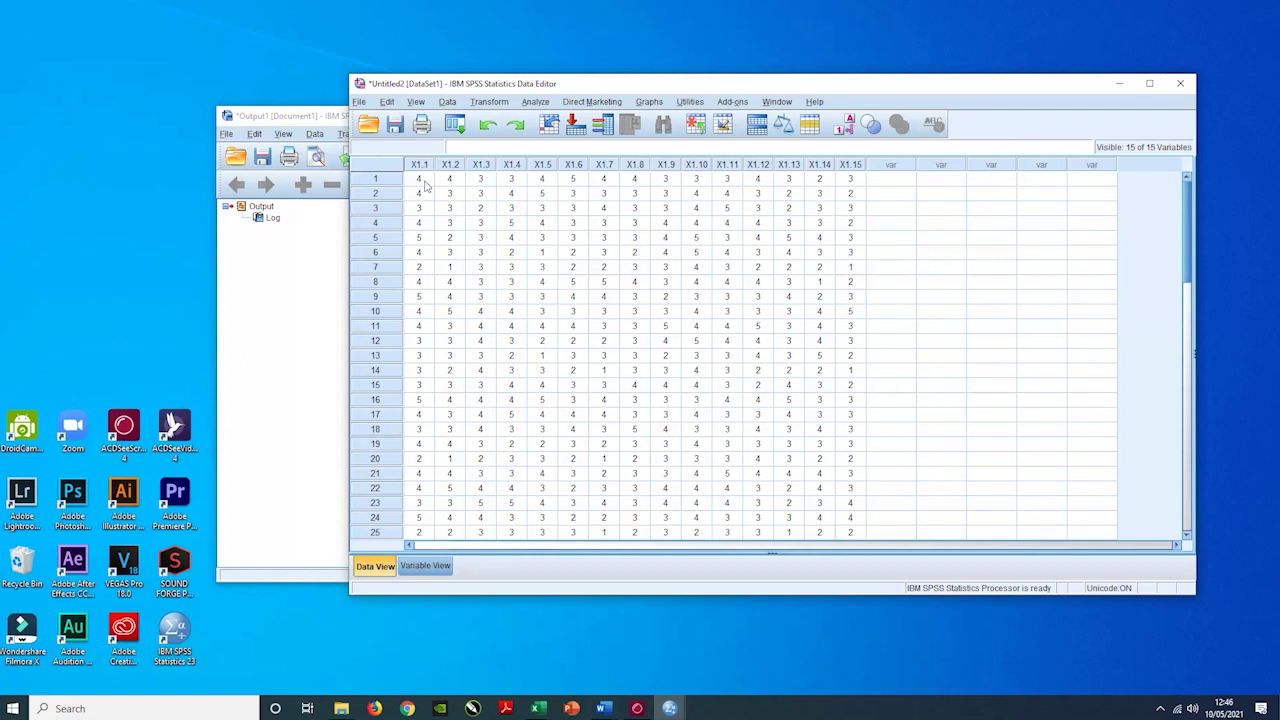
{"action": "left_click", "coordinate": [664, 282]}
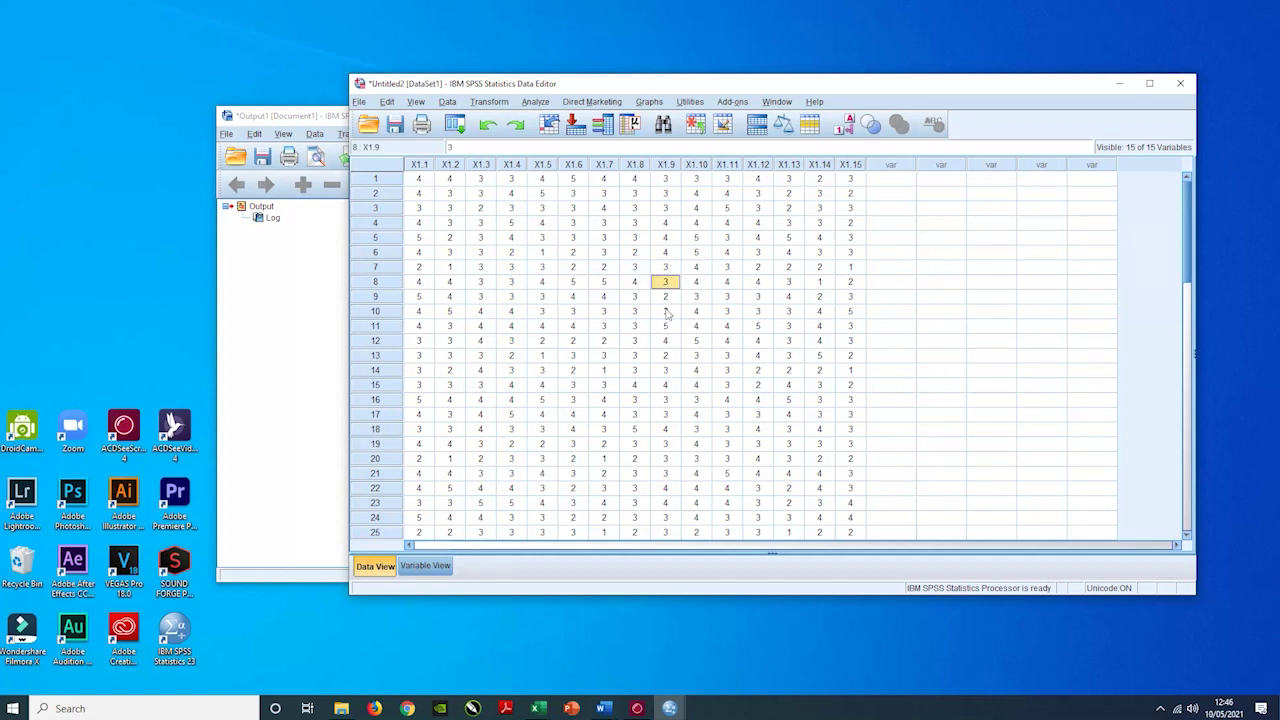
{"action": "left_click", "coordinate": [667, 312]}
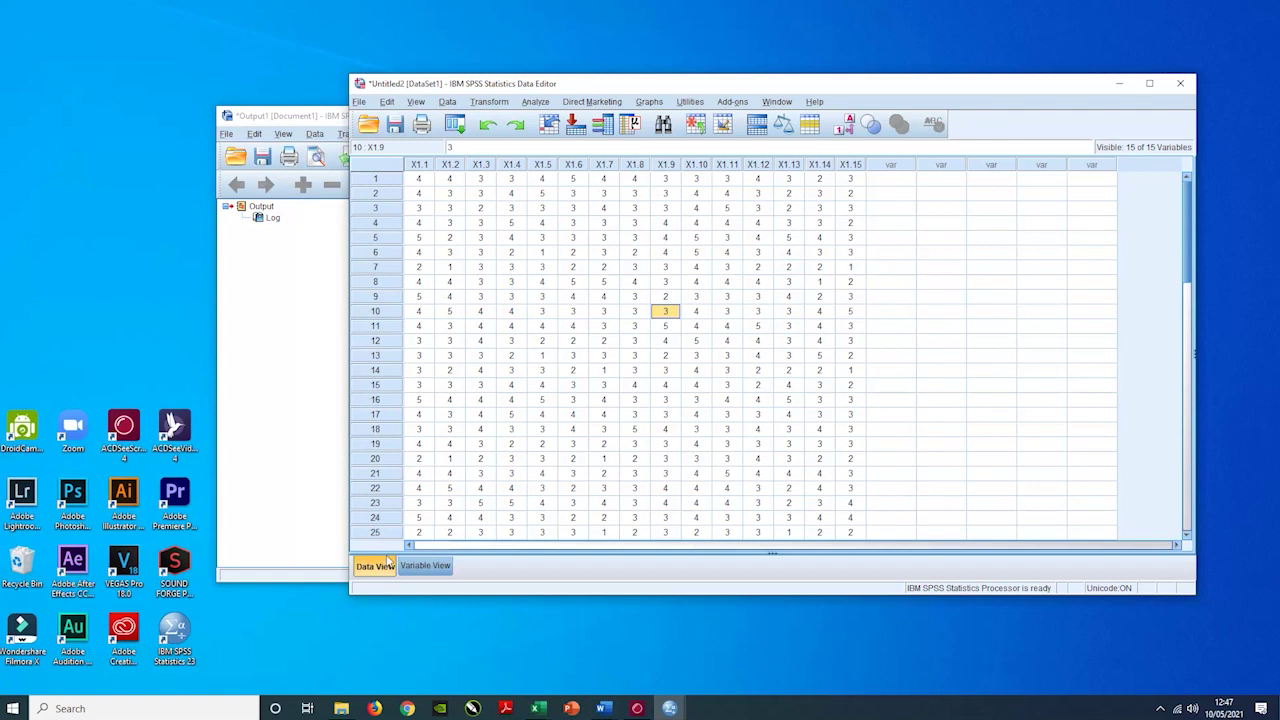
Set the Measure of all variables X1.1 to X1.15 to Ordinal in Variable View.
{"action": "left_click", "coordinate": [426, 566]}
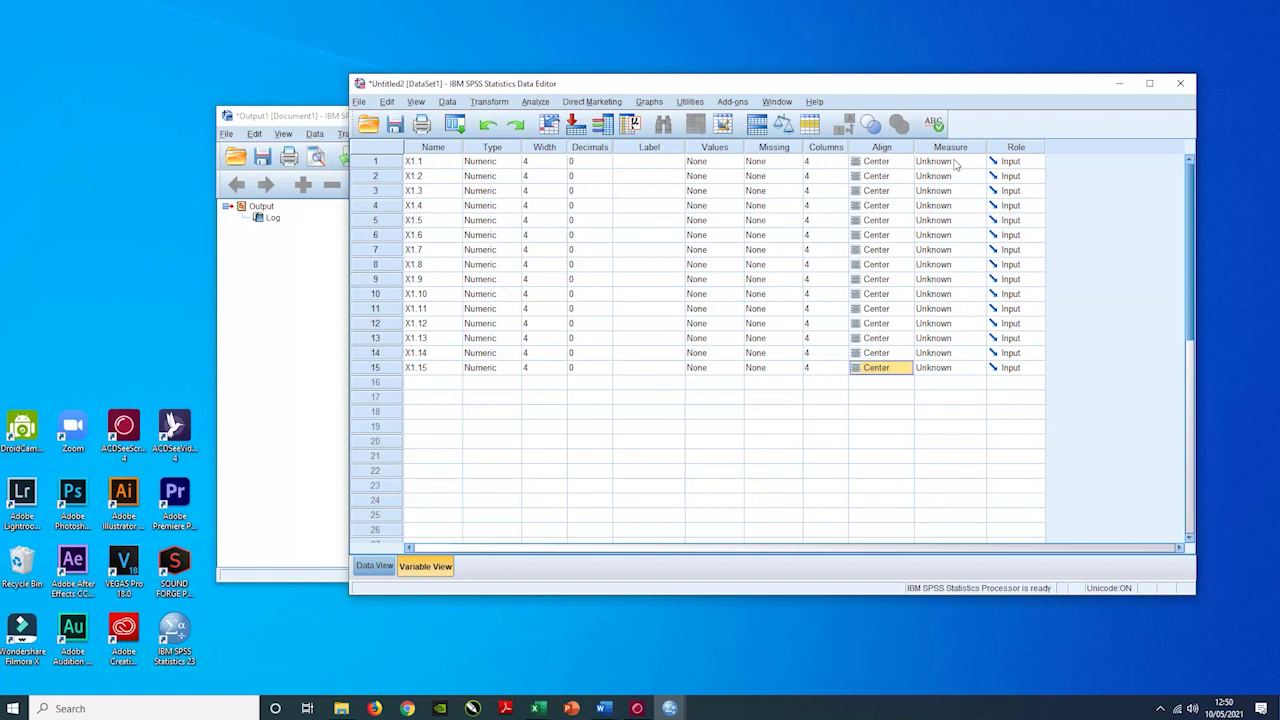
{"action": "left_click", "coordinate": [955, 163]}
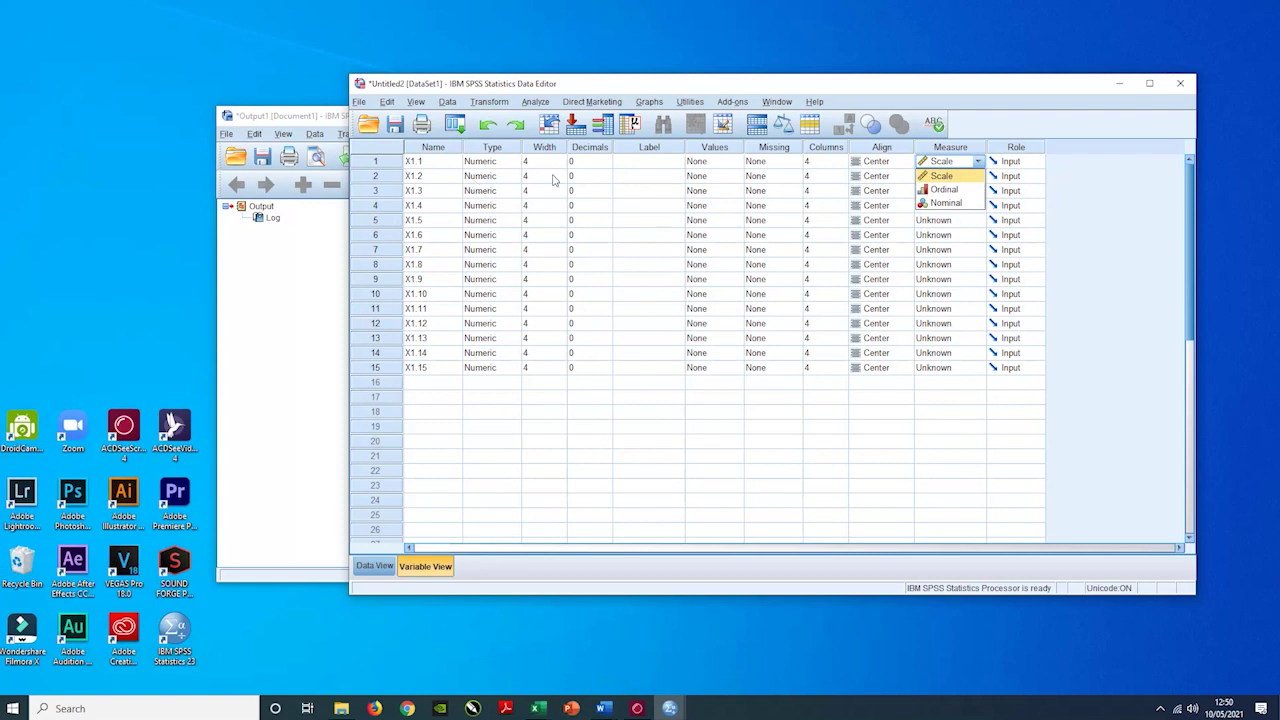
{"action": "left_click", "coordinate": [944, 189]}
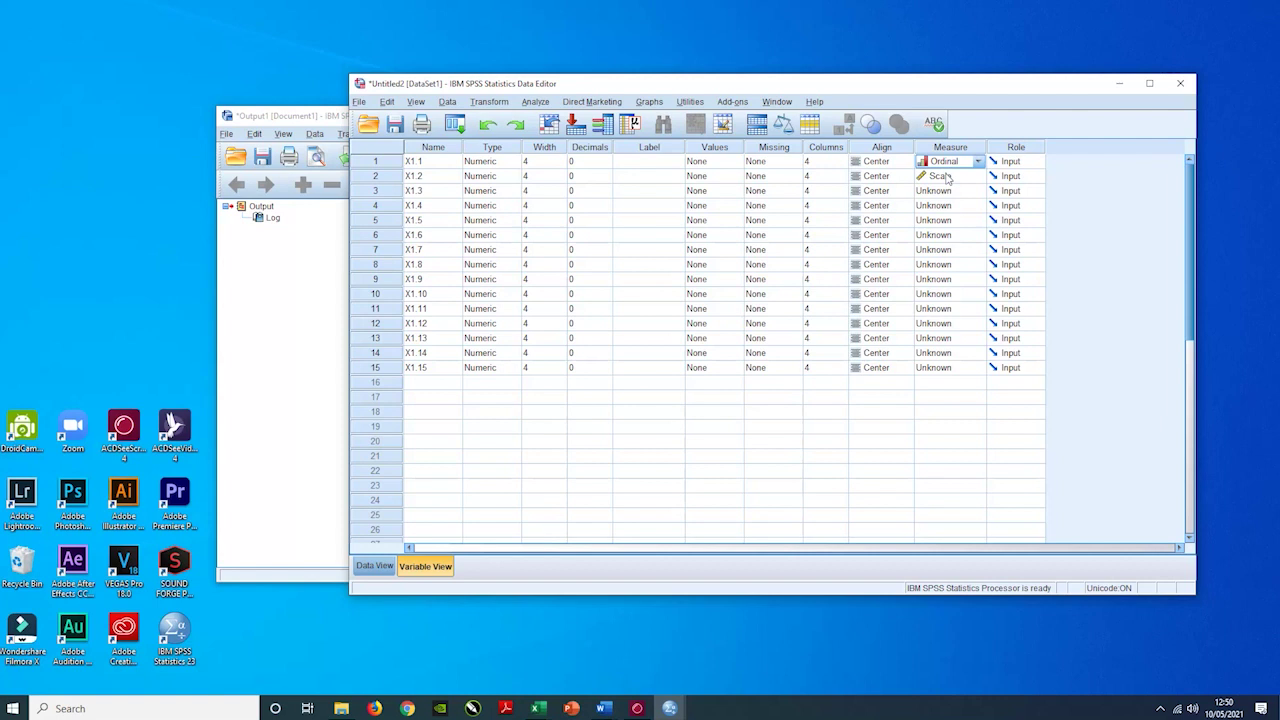
{"action": "left_click", "coordinate": [948, 177]}
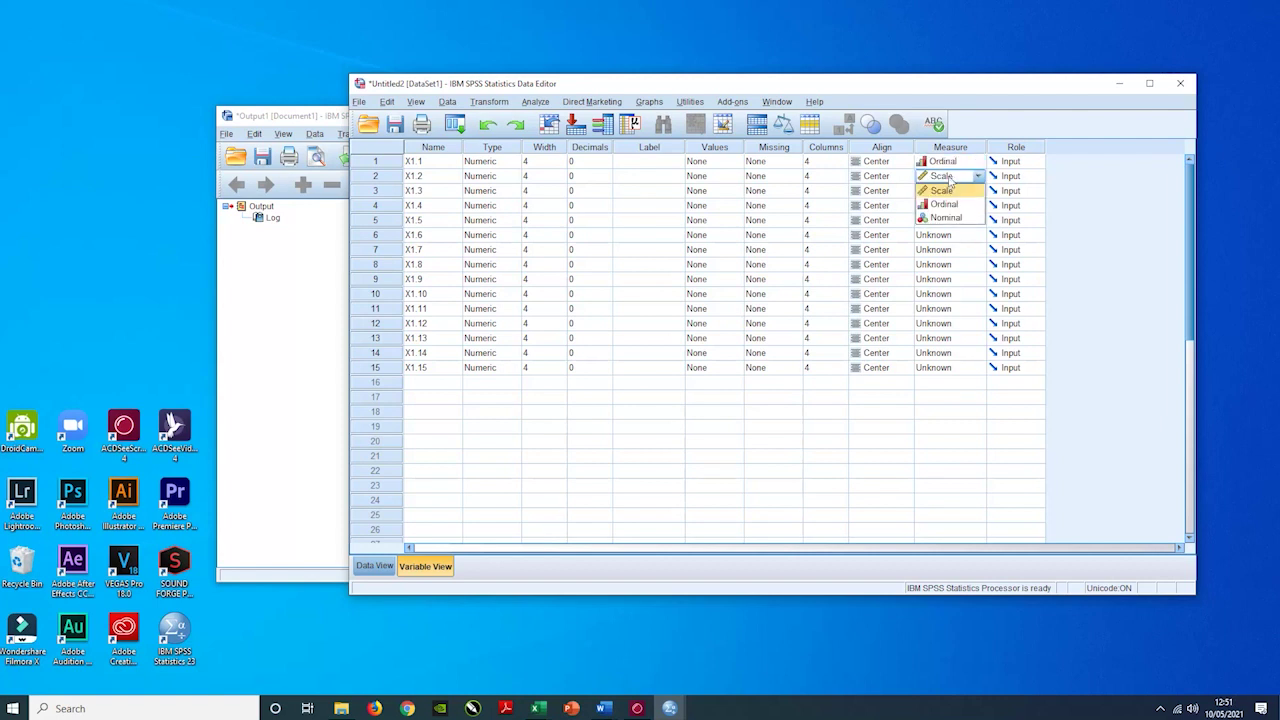
{"action": "key", "text": "Down"}
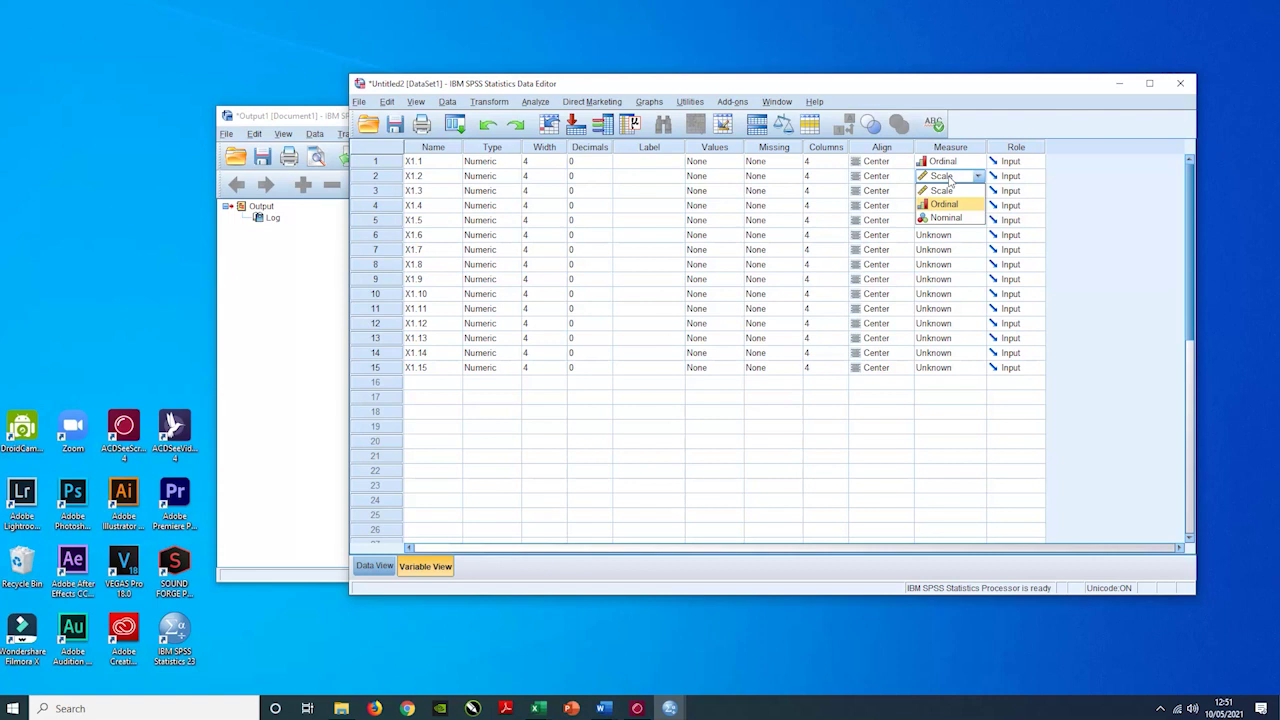
{"action": "key", "text": "Return"}
{"action": "key", "text": "Return"}
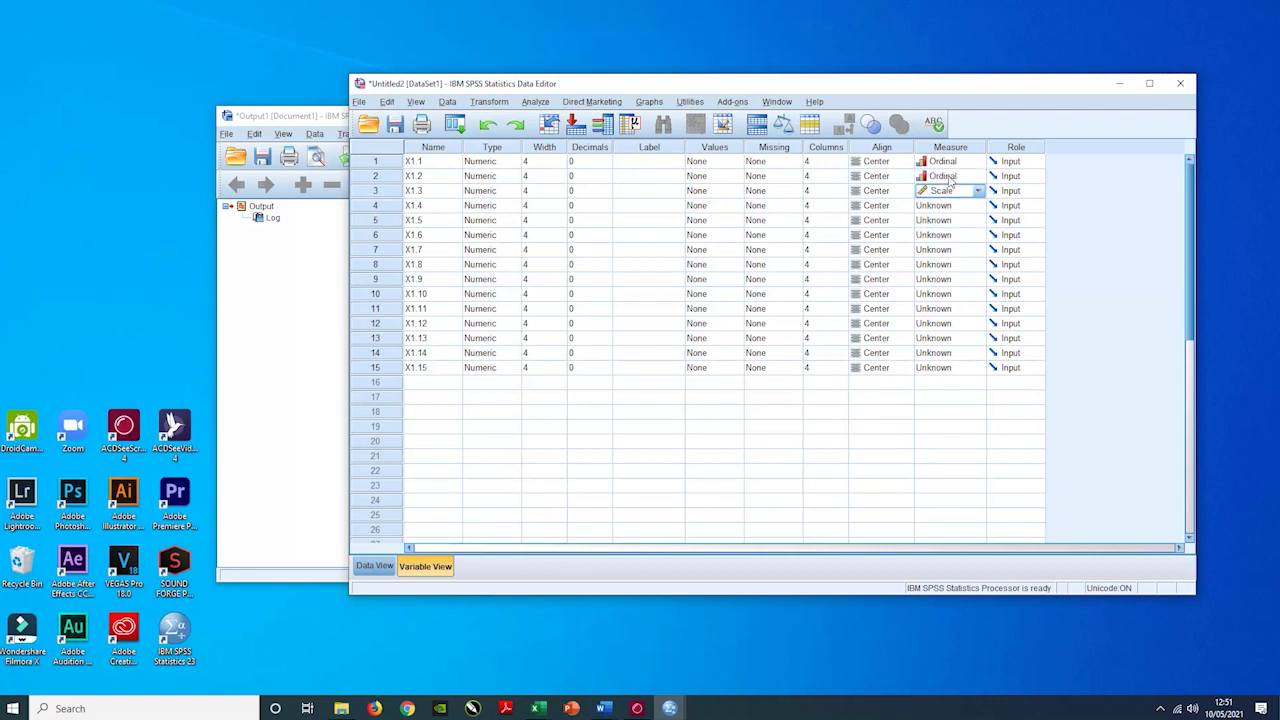
{"action": "key", "text": "Down"}
{"action": "key", "text": "Return"}
{"action": "key", "text": "Return"}
{"action": "key", "text": "Down"}
{"action": "key", "text": "Return"}
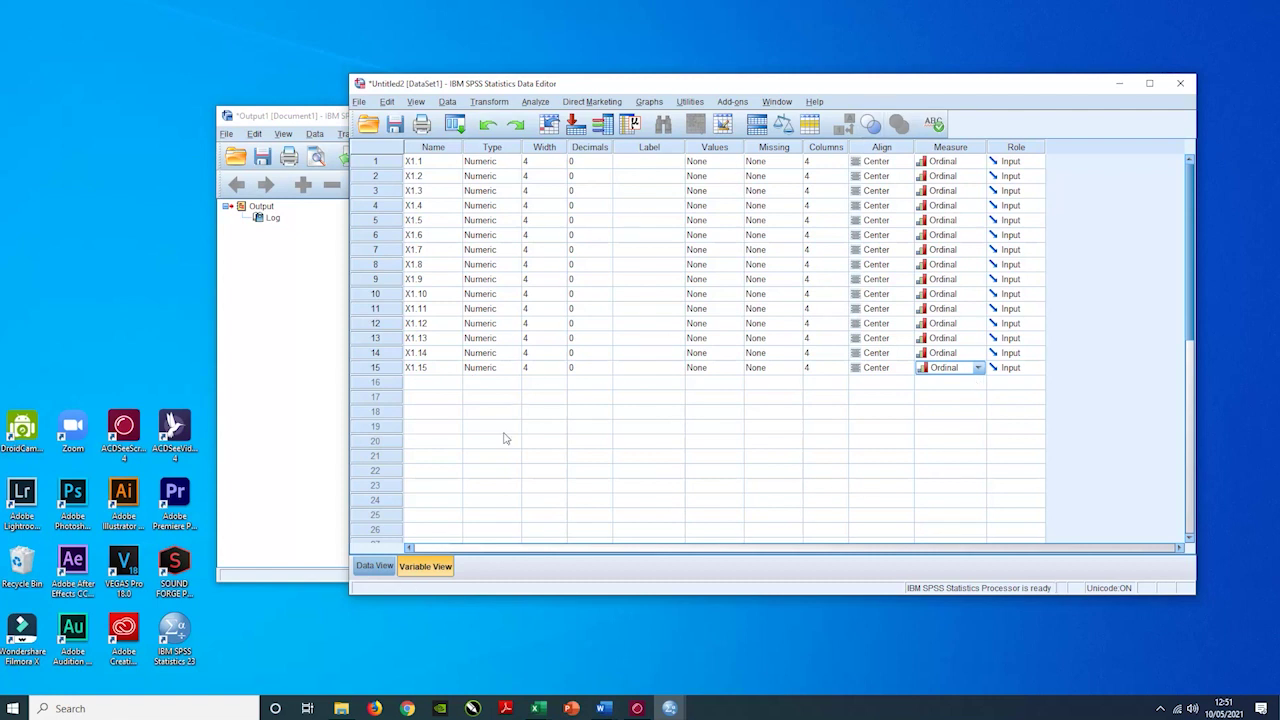
Review the scores of all cases in Data View and the settings of X1.1 to X1.15 in Variable View.
{"action": "left_click", "coordinate": [369, 569]}
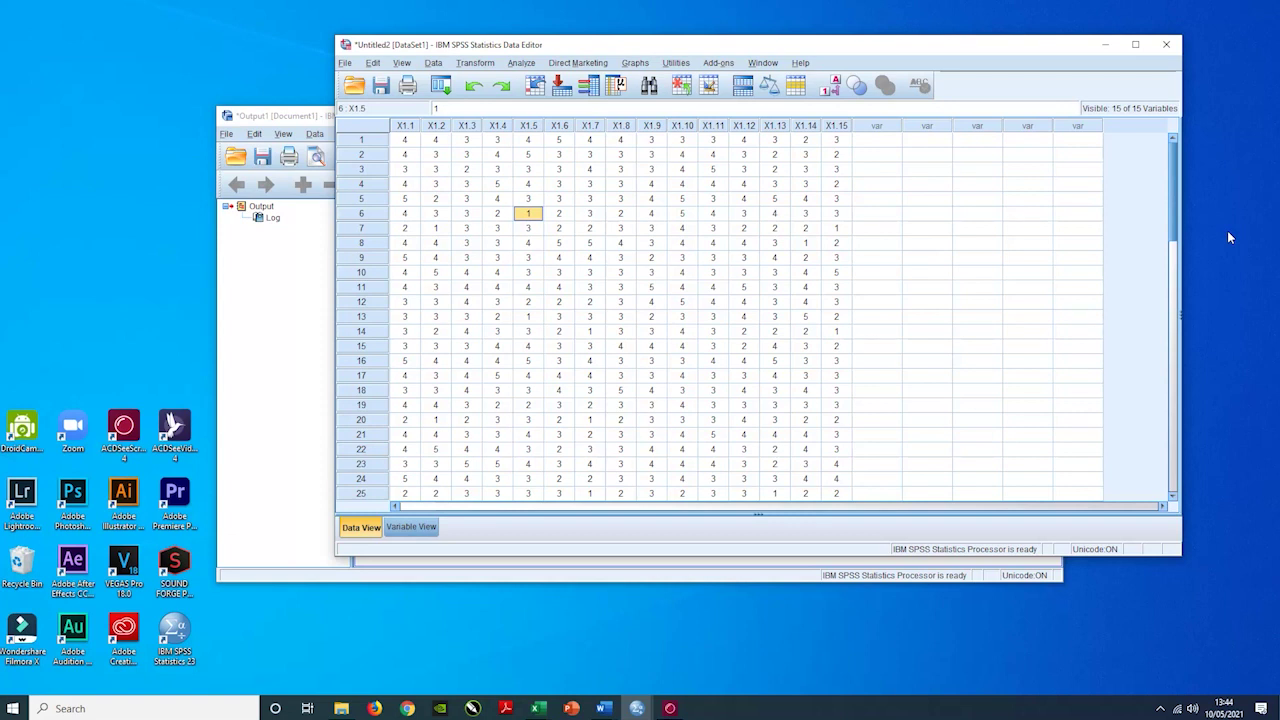
{"action": "left_click", "coordinate": [413, 527]}
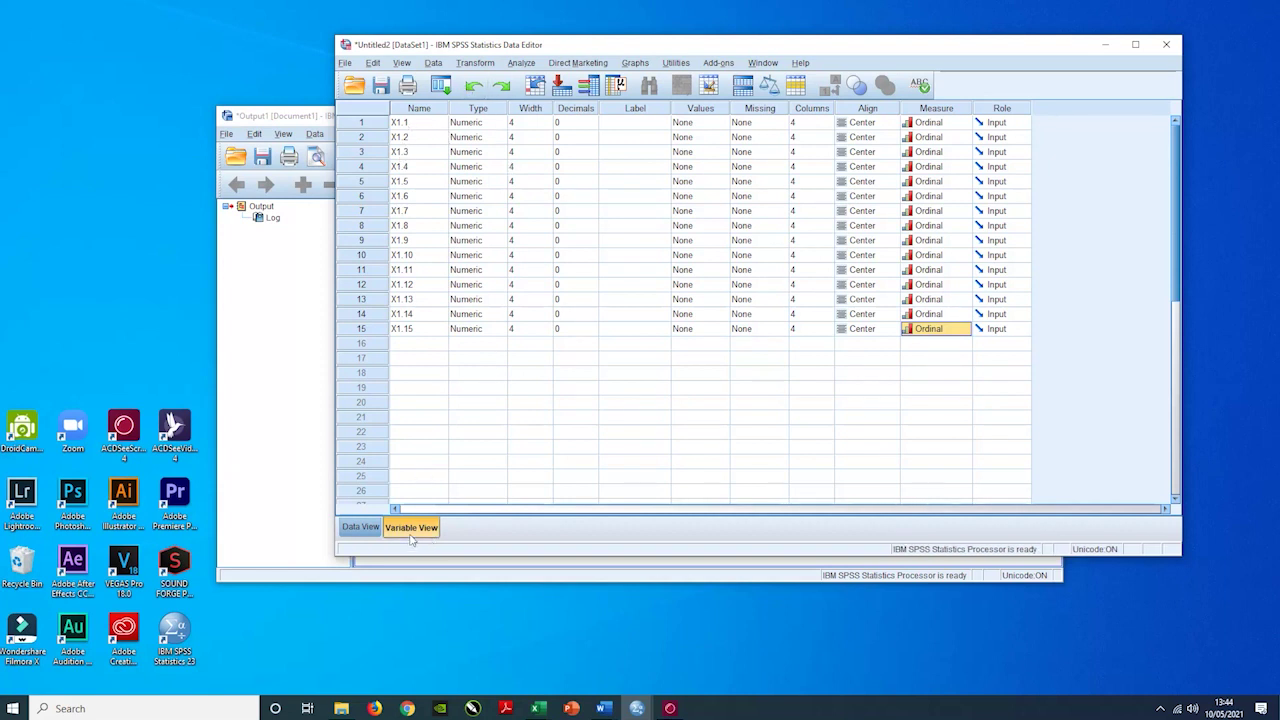
{"action": "key", "text": "ctrl+t"}
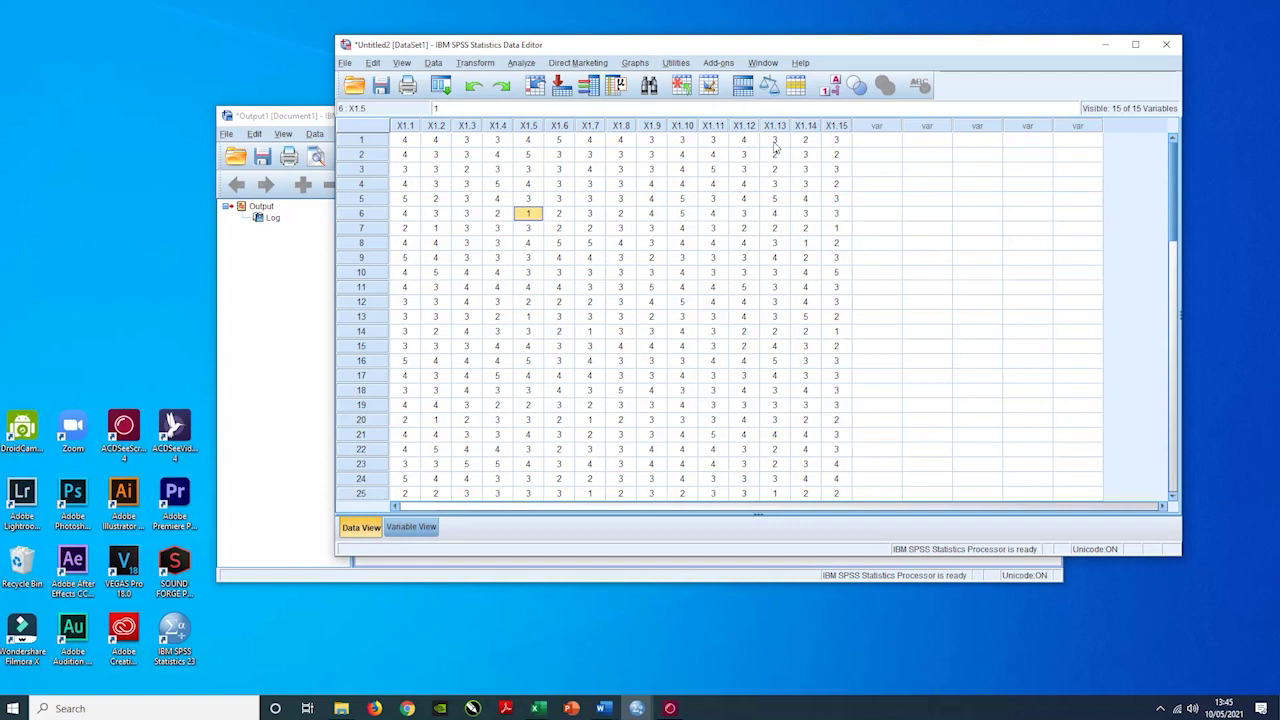
{"action": "left_click", "coordinate": [654, 216]}
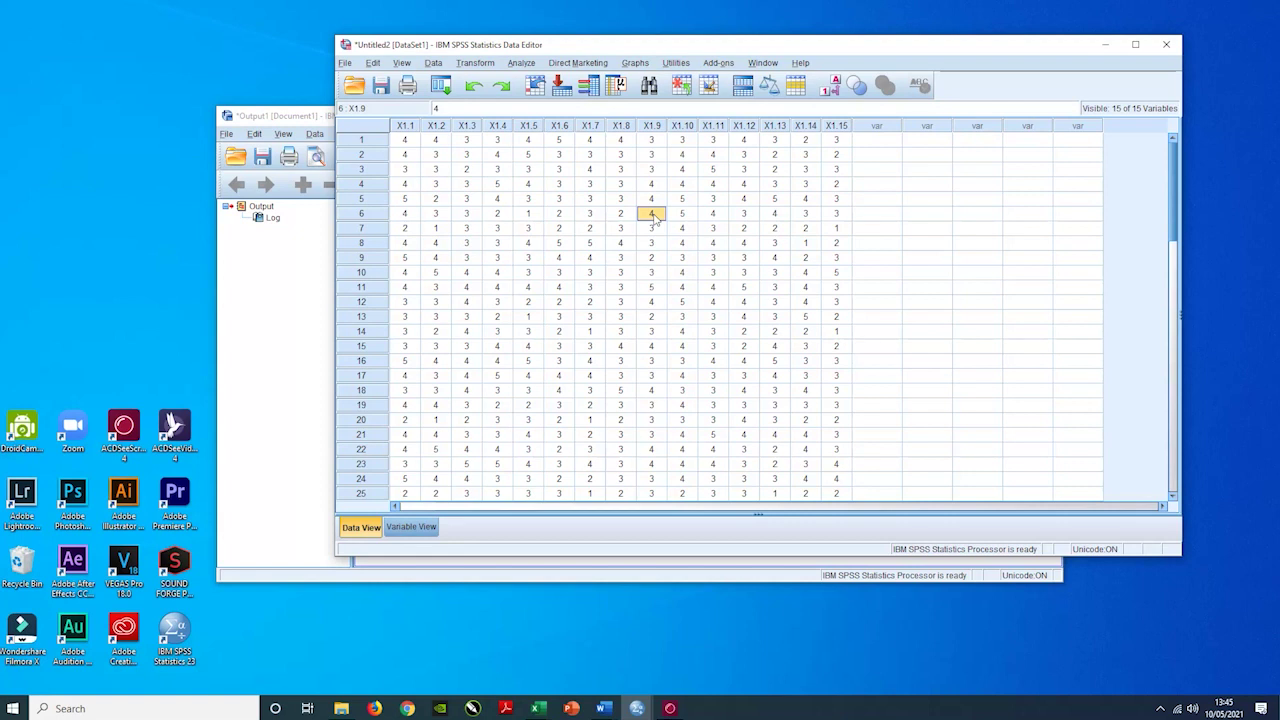
{"action": "left_click", "coordinate": [529, 215]}
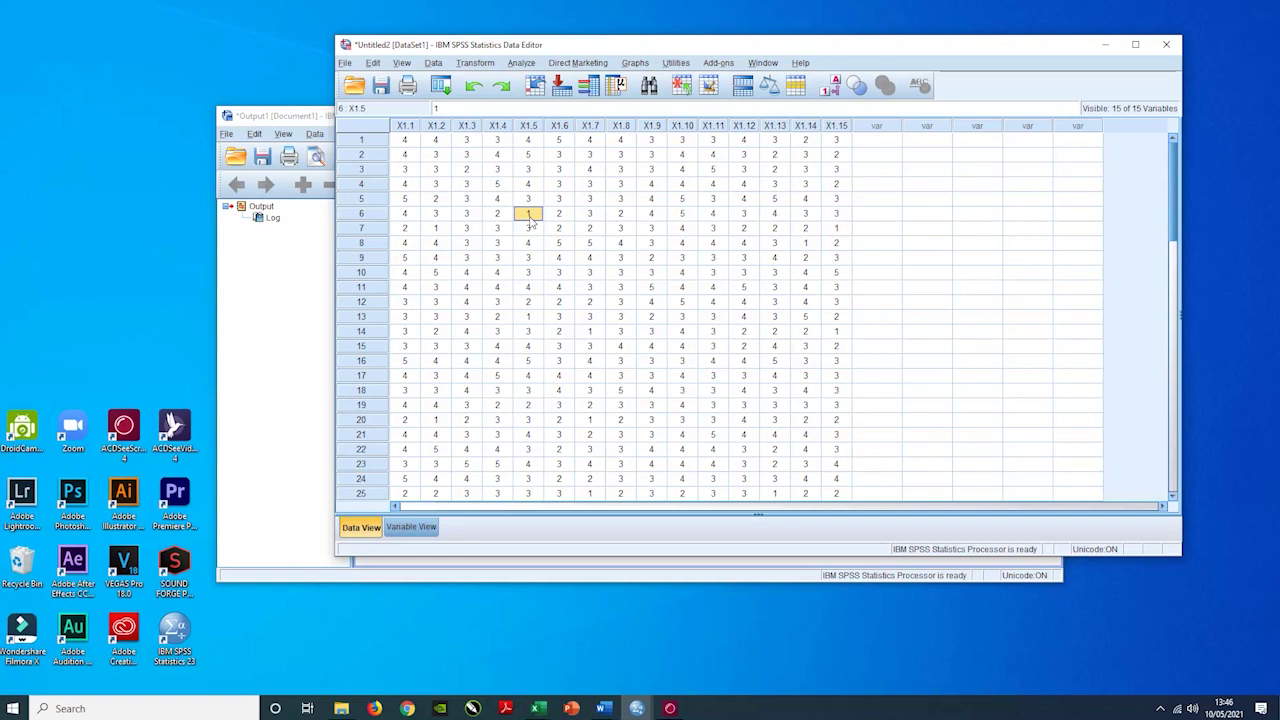
{"action": "key", "text": "ctrl+a"}
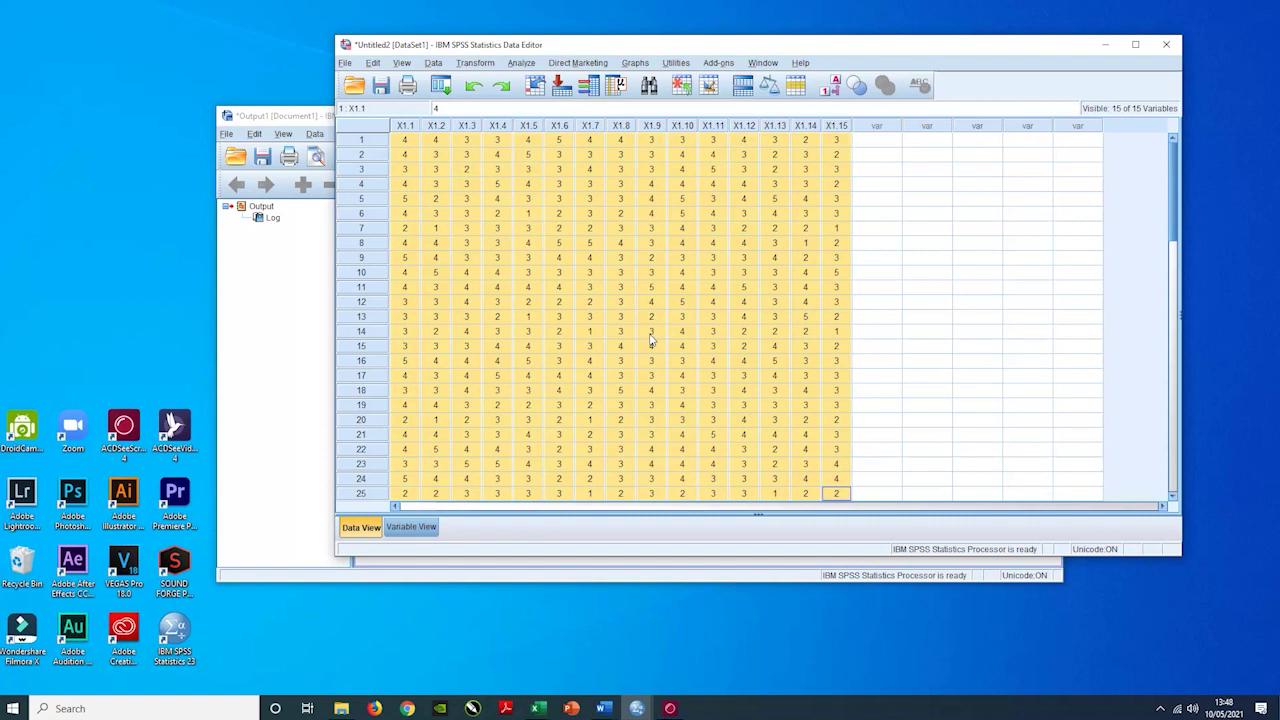
{"action": "scroll", "coordinate": [655, 290], "scroll_direction": "down", "scroll_amount": 5}
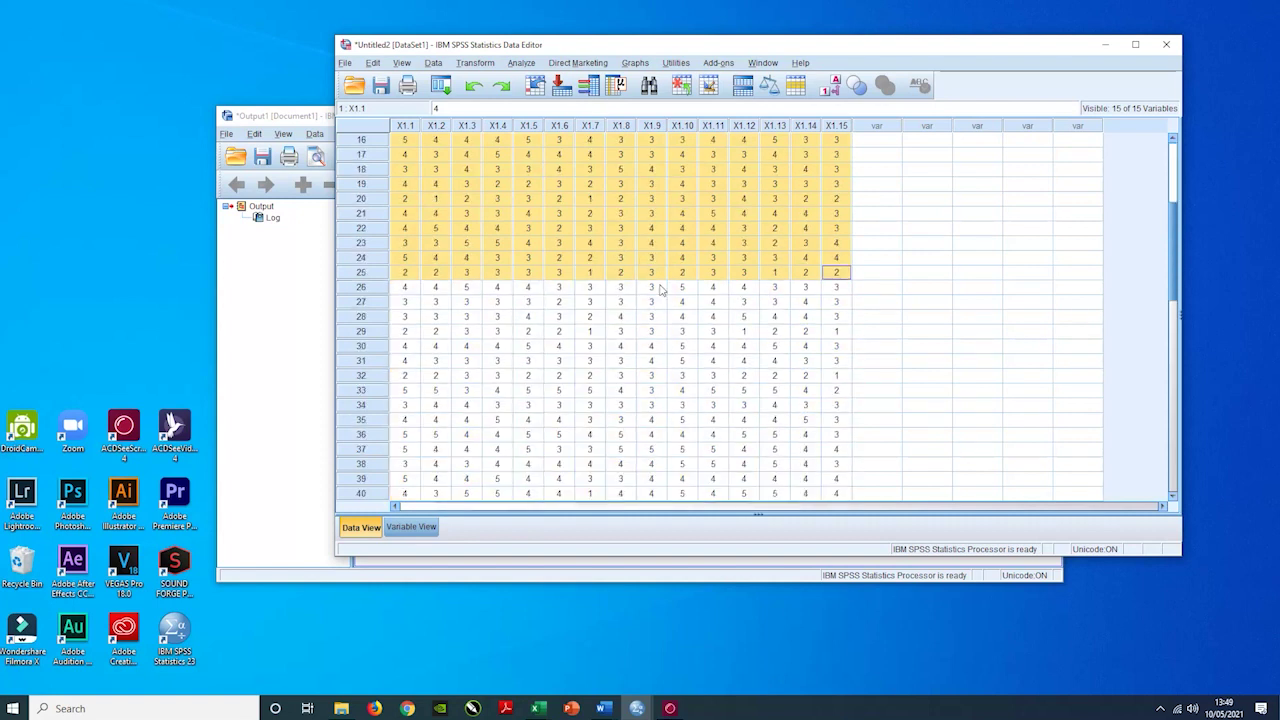
{"action": "left_click", "coordinate": [713, 375]}
{"action": "scroll", "coordinate": [714, 378], "scroll_direction": "up", "scroll_amount": 5}
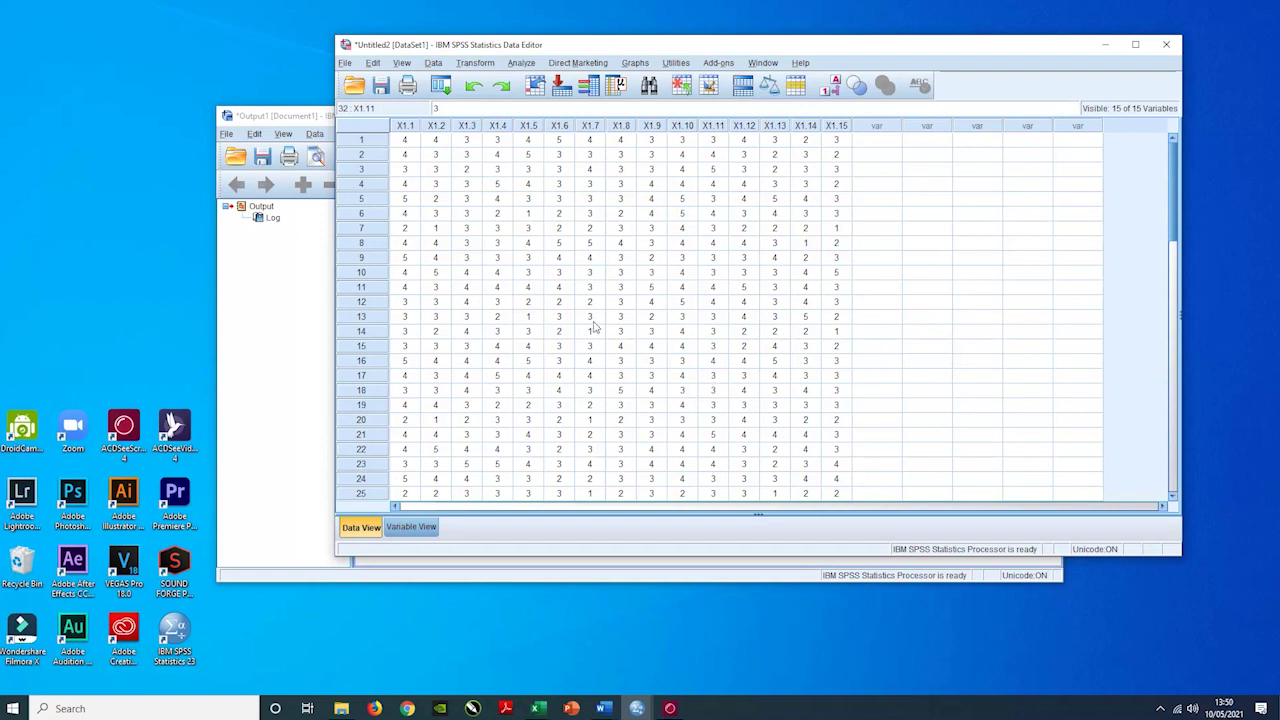
Start a Reliability Analysis and add all variables X1.1 to X1.15 as its items.
{"action": "left_click", "coordinate": [521, 63]}
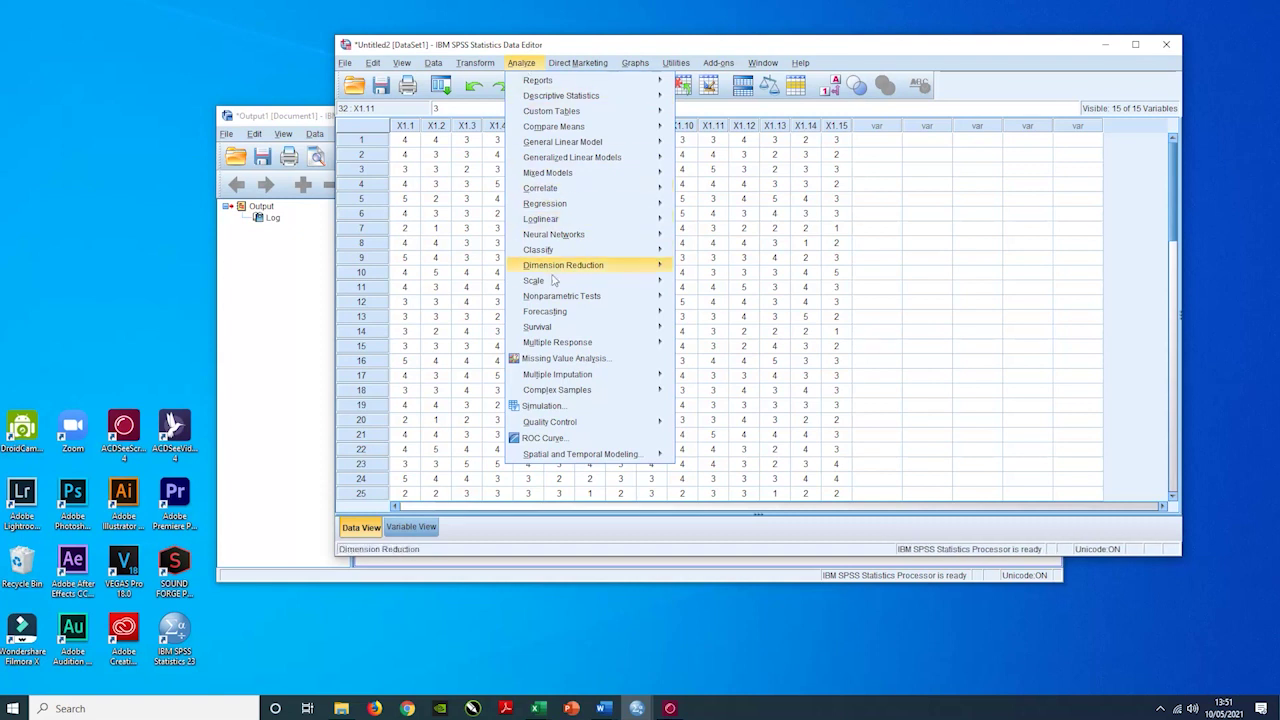
{"action": "mouse_move", "coordinate": [549, 289]}
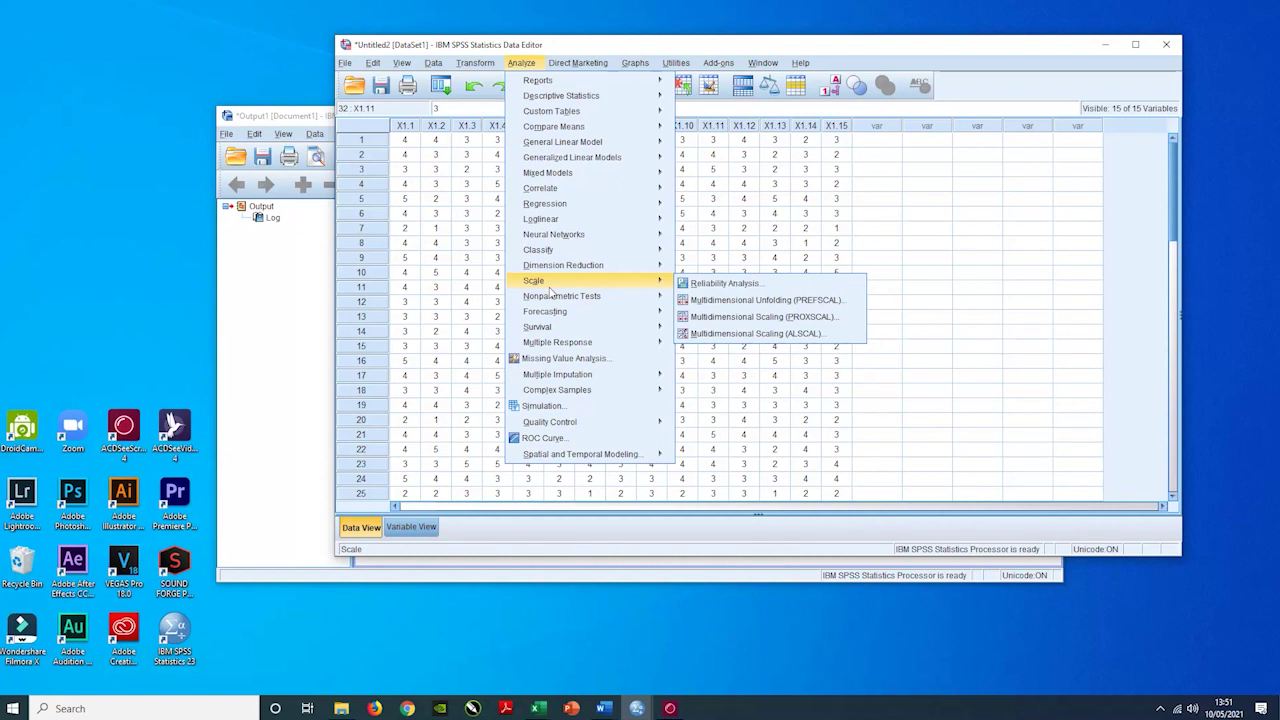
{"action": "left_click", "coordinate": [718, 287]}
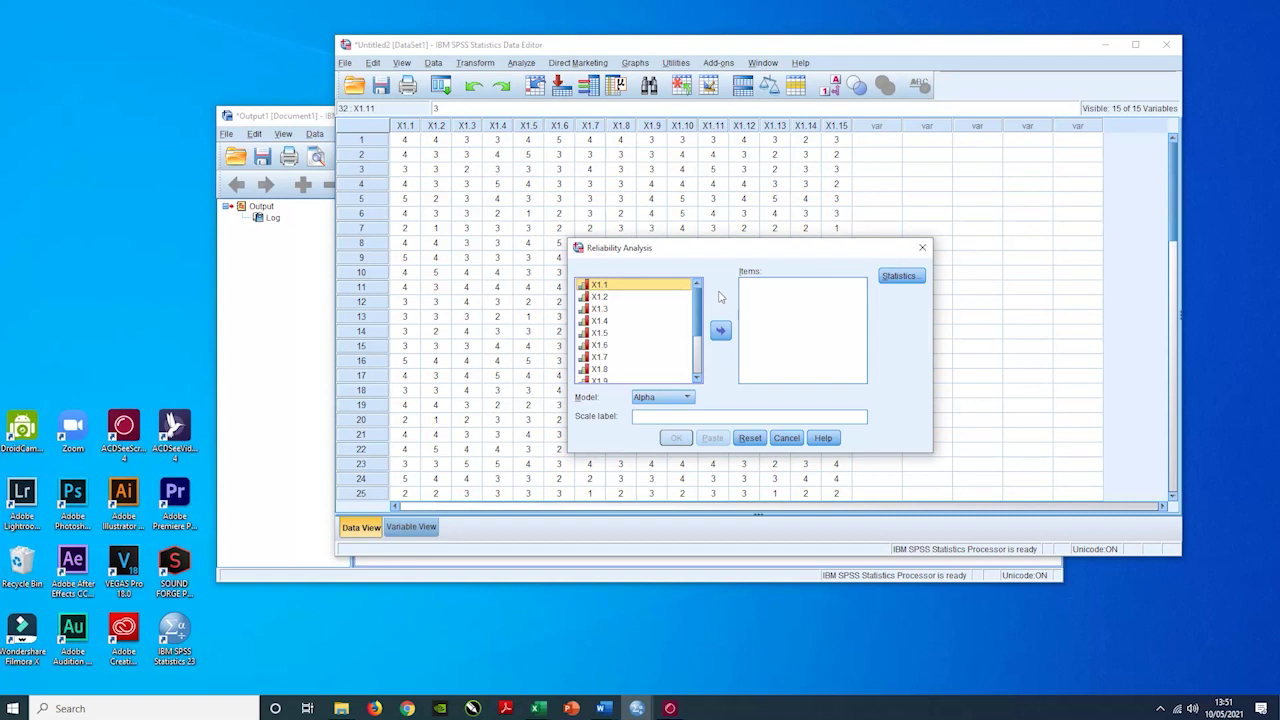
{"action": "left_click_drag", "start_coordinate": [699, 303], "coordinate": [700, 346]}
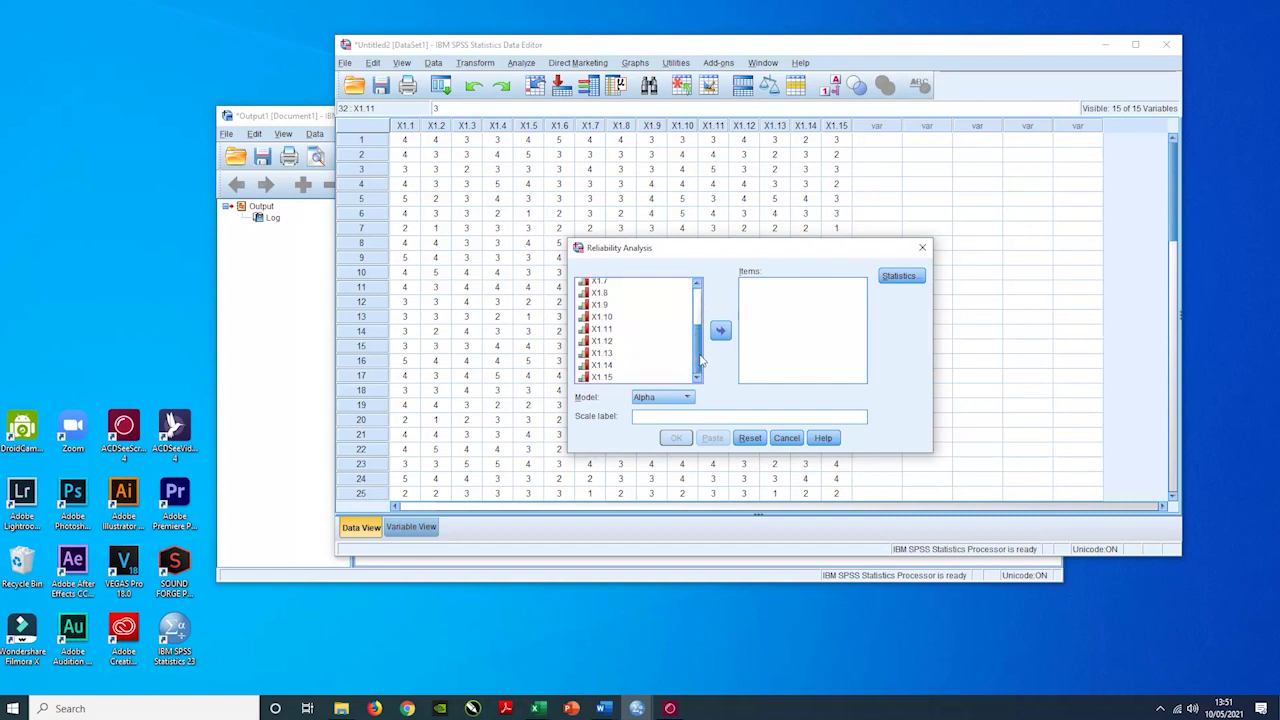
{"action": "left_click_drag", "start_coordinate": [703, 360], "coordinate": [703, 290]}
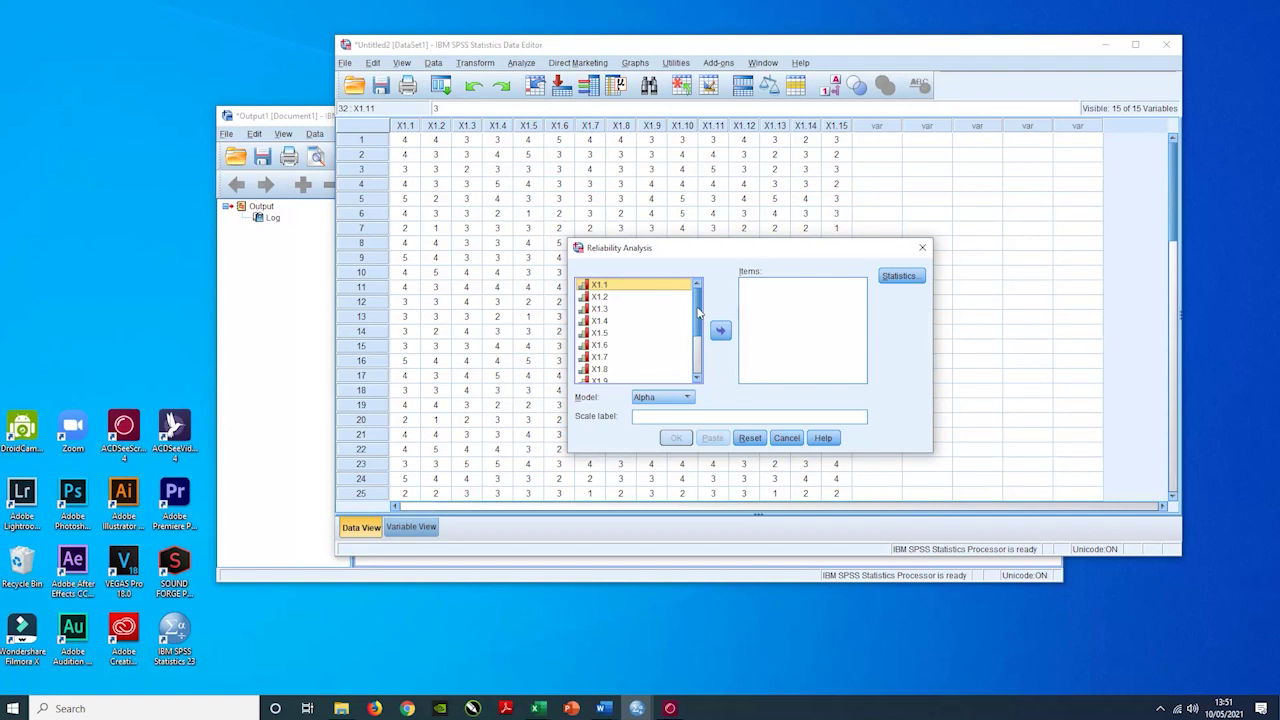
{"action": "key", "text": "ctrl+a"}
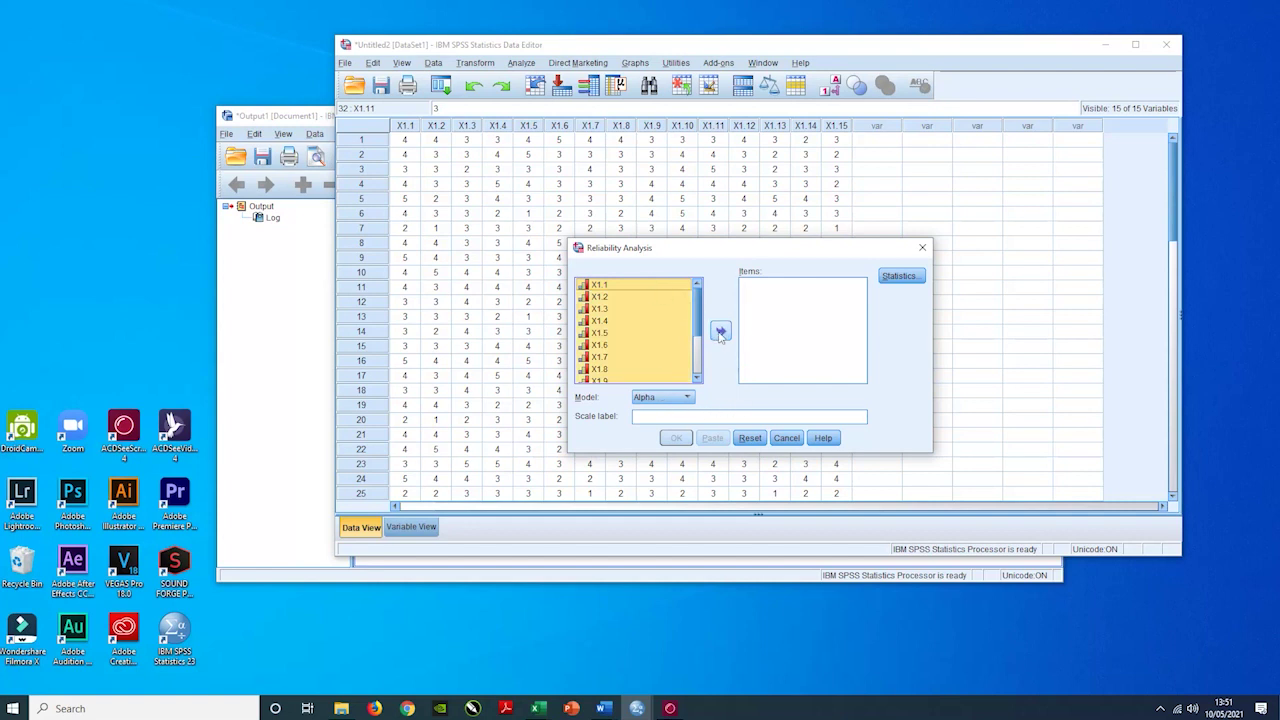
{"action": "left_click", "coordinate": [720, 332]}
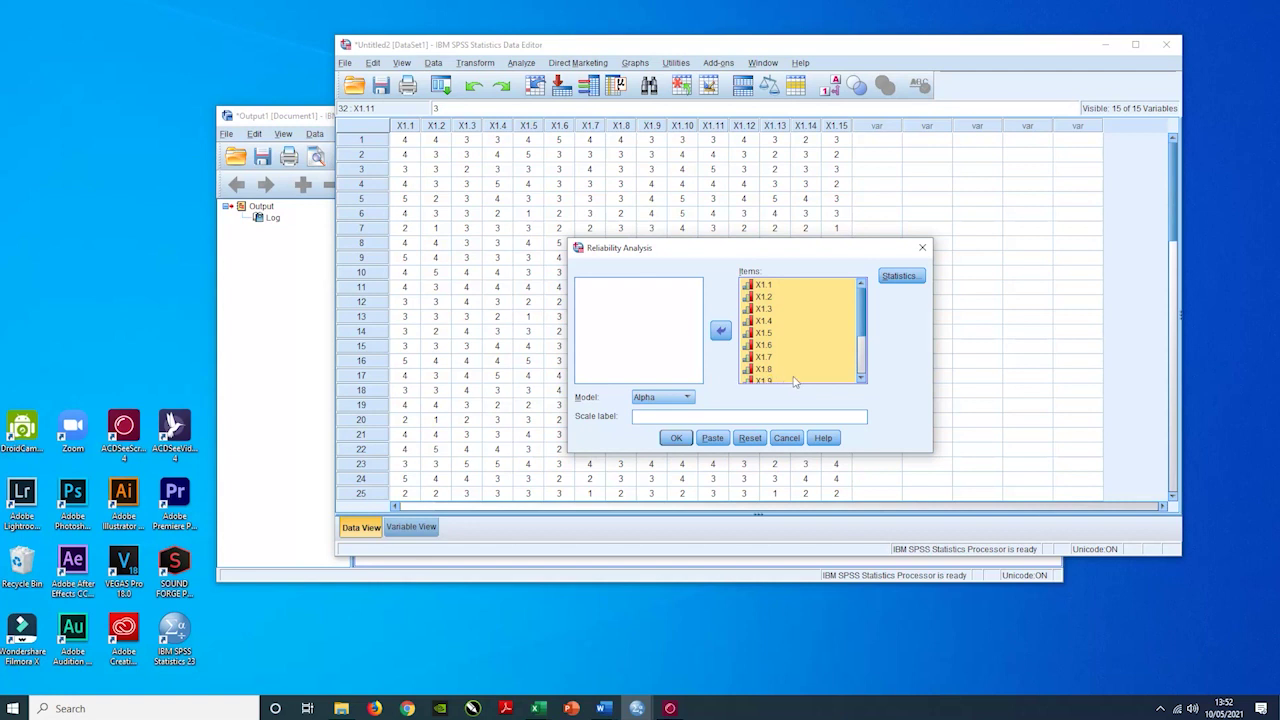
Request the Item, Scale and Scale if item deleted descriptives, and run the reliability analysis.
{"action": "left_click", "coordinate": [900, 277]}
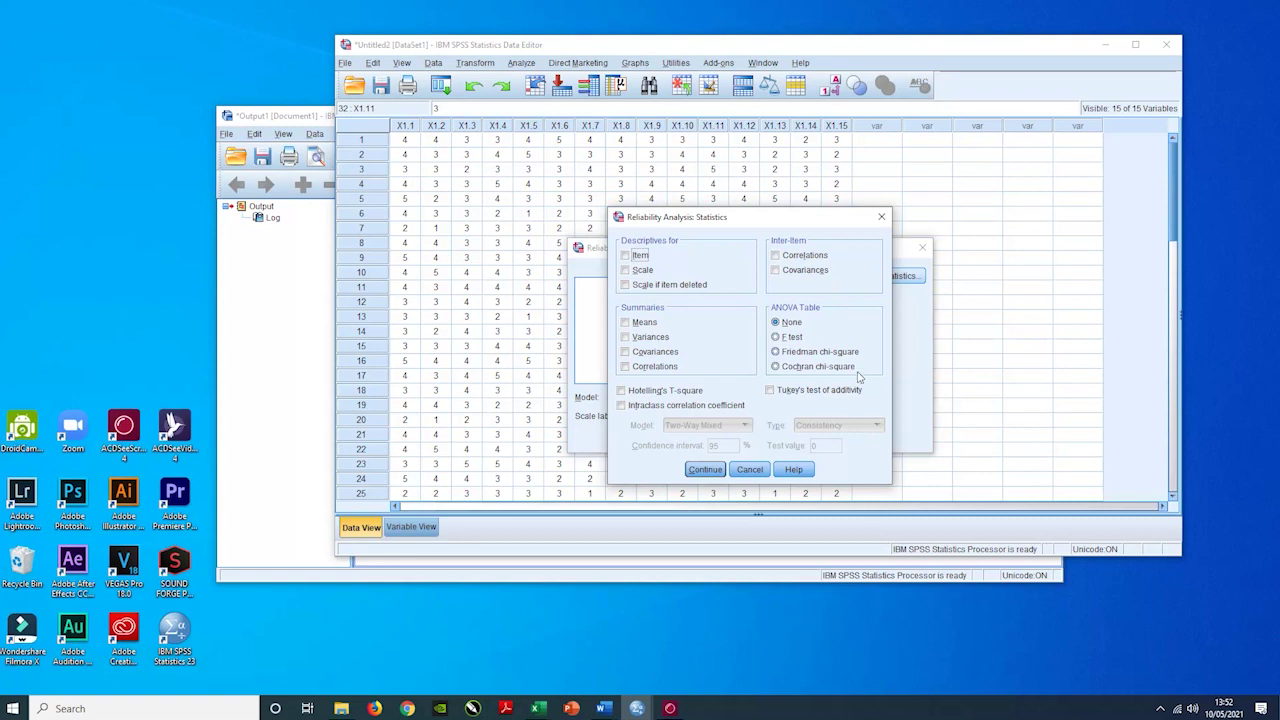
{"action": "left_click", "coordinate": [644, 259]}
{"action": "left_click", "coordinate": [645, 271]}
{"action": "left_click", "coordinate": [657, 287]}
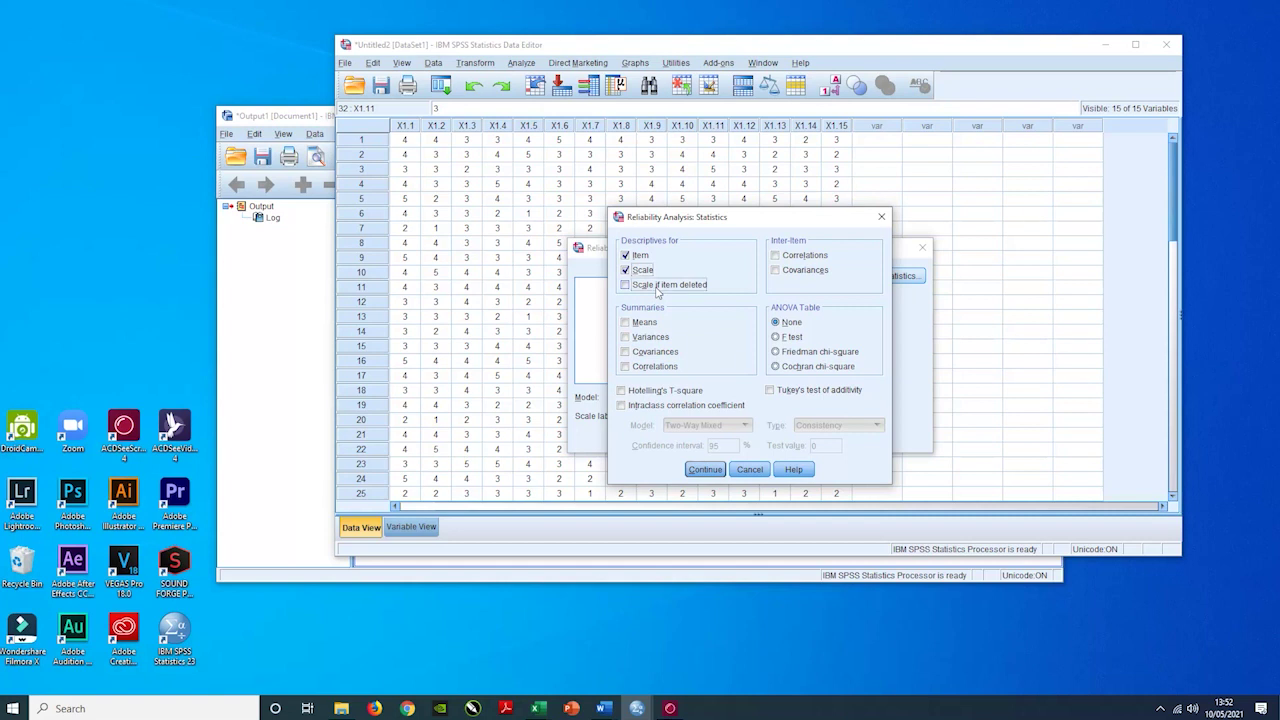
{"action": "left_click", "coordinate": [712, 472]}
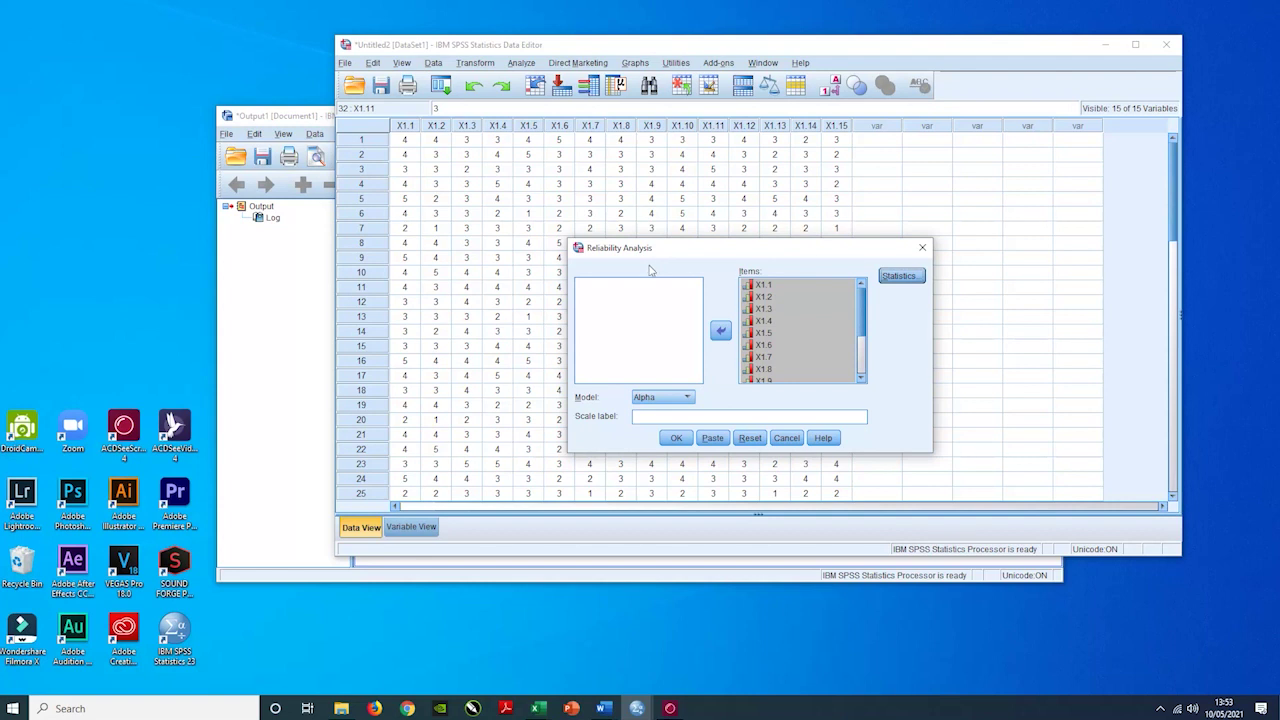
{"action": "left_click", "coordinate": [676, 440]}
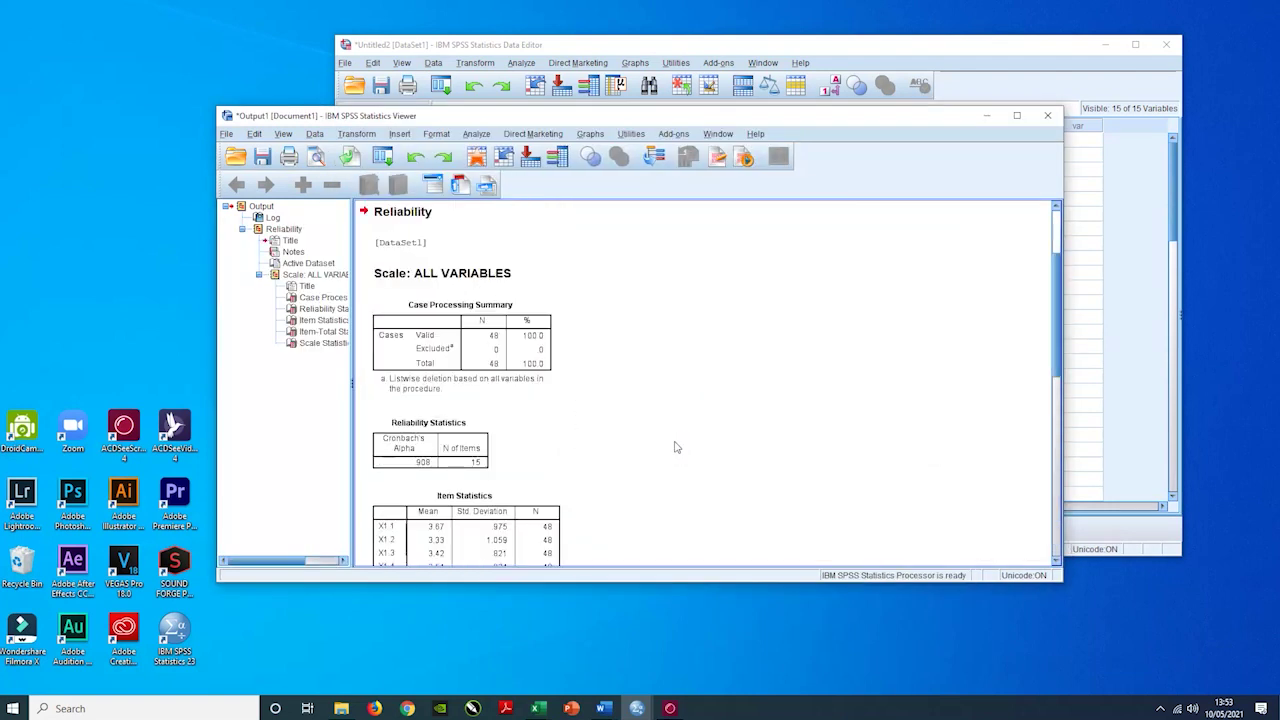
Examine the reliability output, including the Case Processing Summary, Reliability Statistics, Item Statistics, Item-Total Statistics and Scale Statistics tables.
{"action": "scroll", "coordinate": [691, 368], "scroll_direction": "down", "scroll_amount": 1}
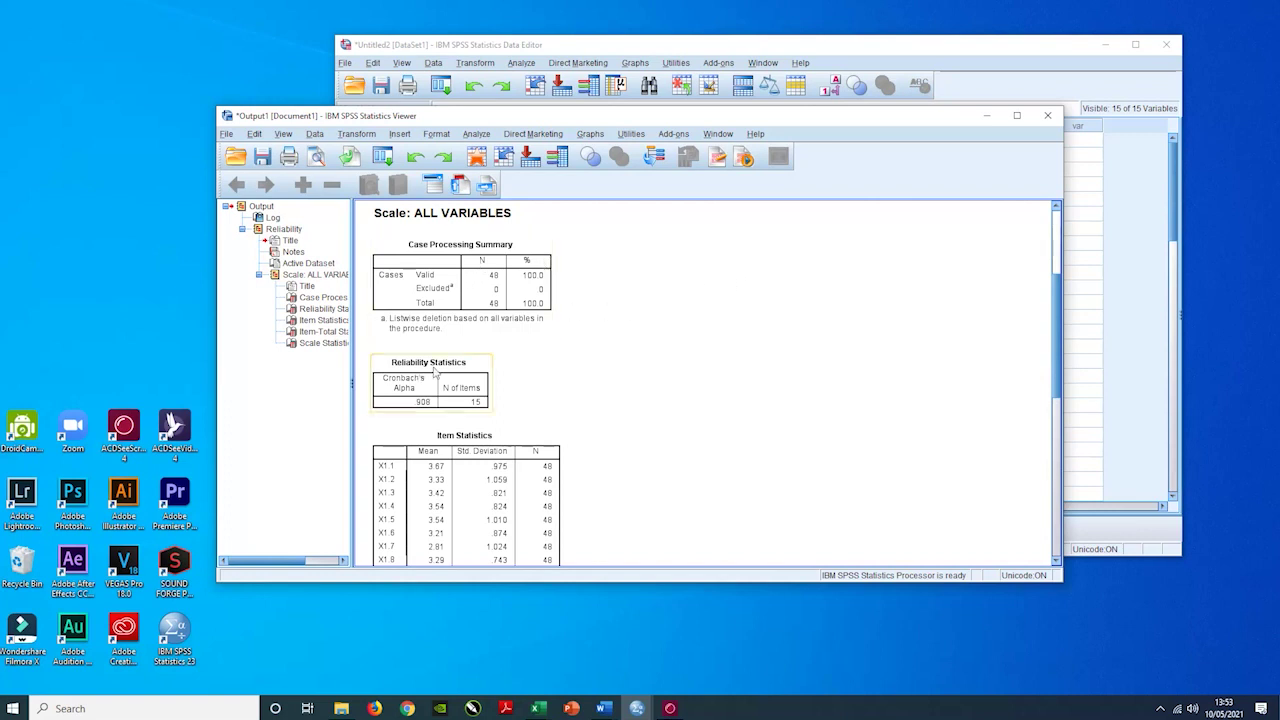
{"action": "scroll", "coordinate": [620, 404], "scroll_direction": "down", "scroll_amount": 1}
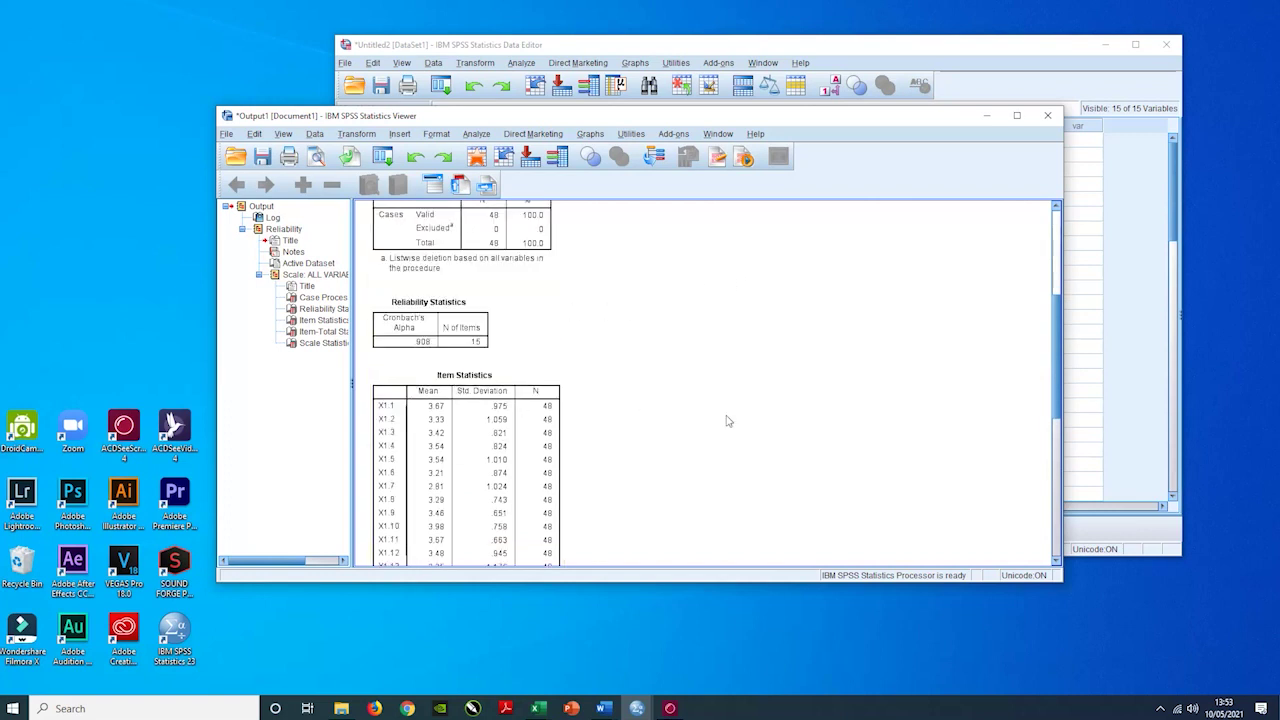
{"action": "scroll", "coordinate": [730, 422], "scroll_direction": "down", "scroll_amount": 4}
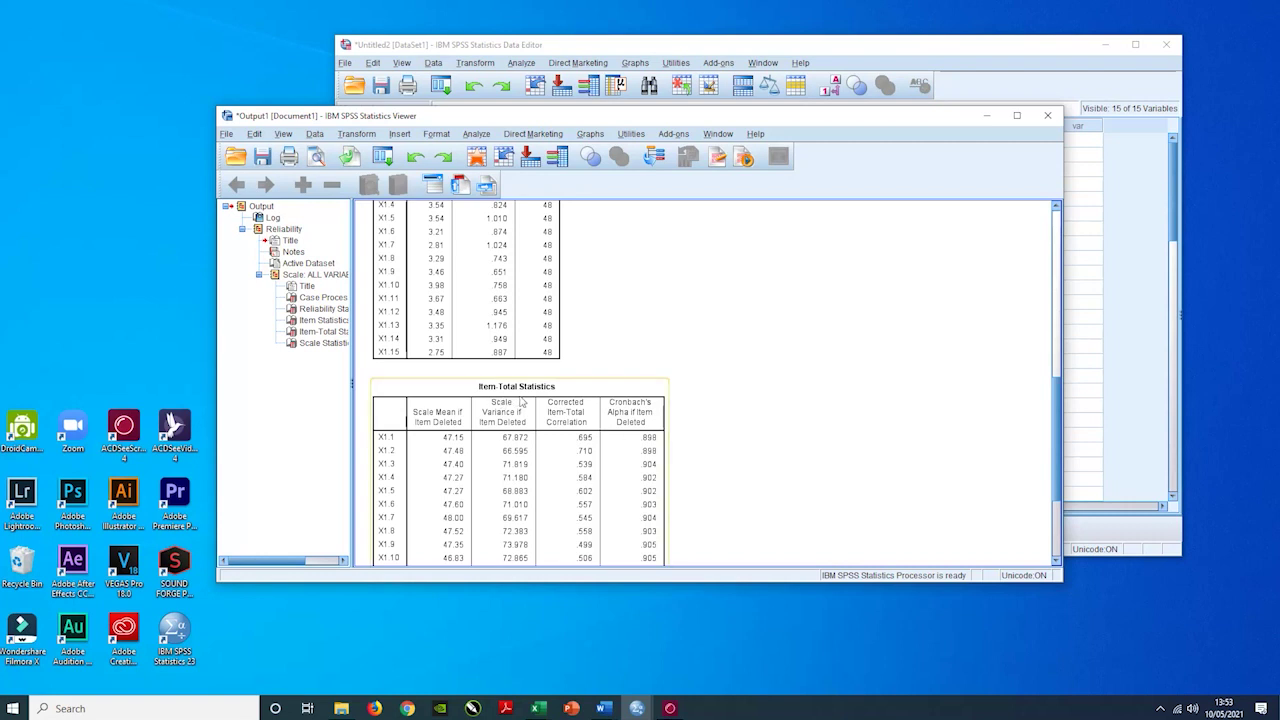
{"action": "scroll", "coordinate": [743, 423], "scroll_direction": "down", "scroll_amount": 3}
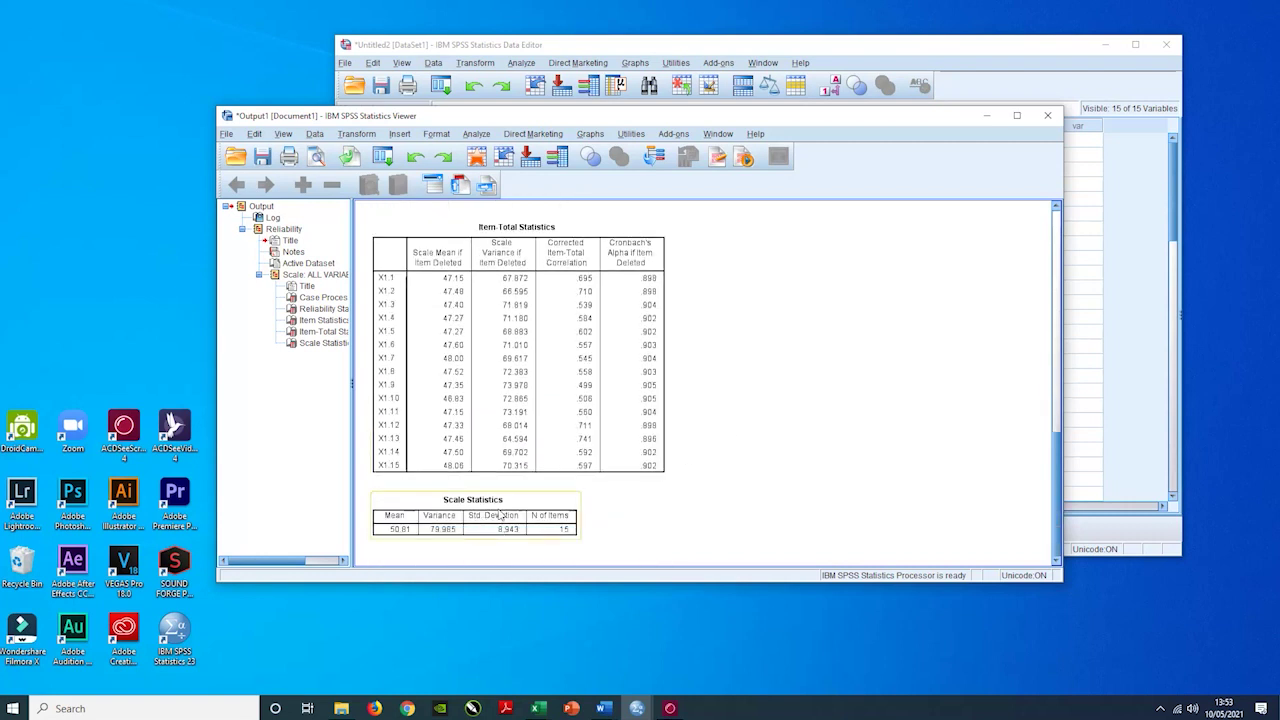
{"action": "scroll", "coordinate": [785, 450], "scroll_direction": "up", "scroll_amount": 1}
{"action": "scroll", "coordinate": [785, 450], "scroll_direction": "up", "scroll_amount": 6}
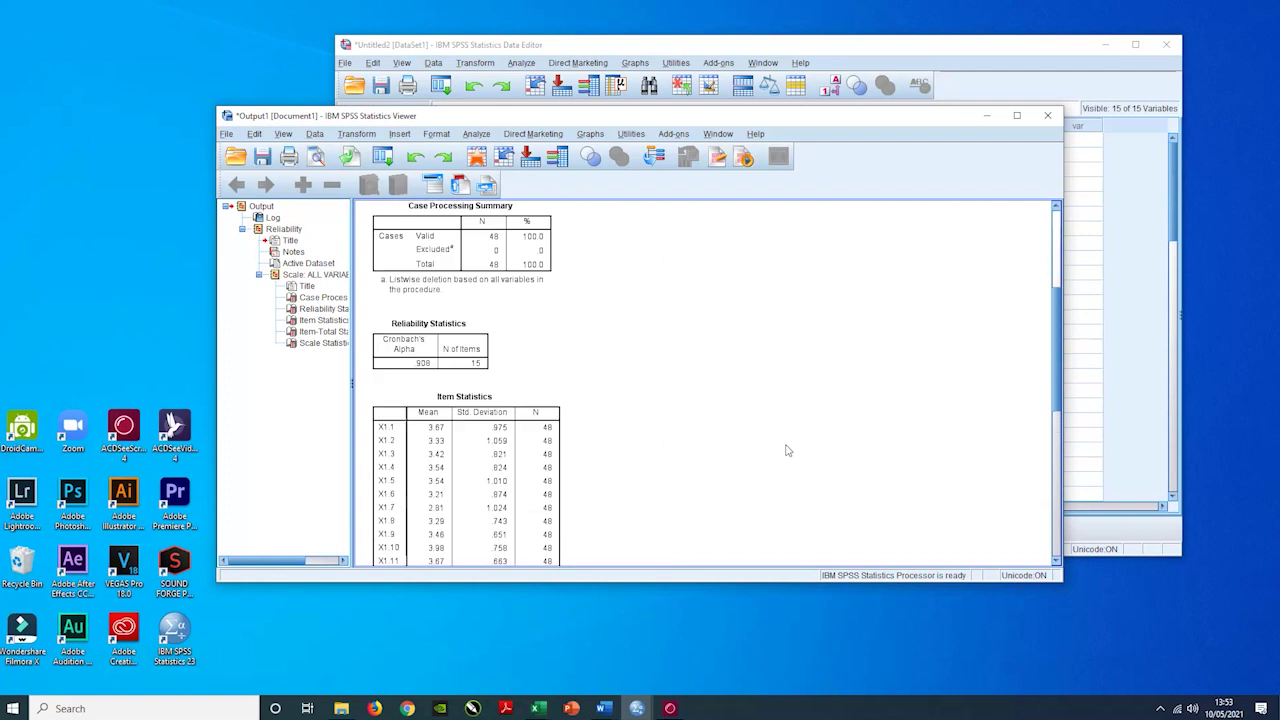
{"action": "scroll", "coordinate": [785, 450], "scroll_direction": "up", "scroll_amount": 3}
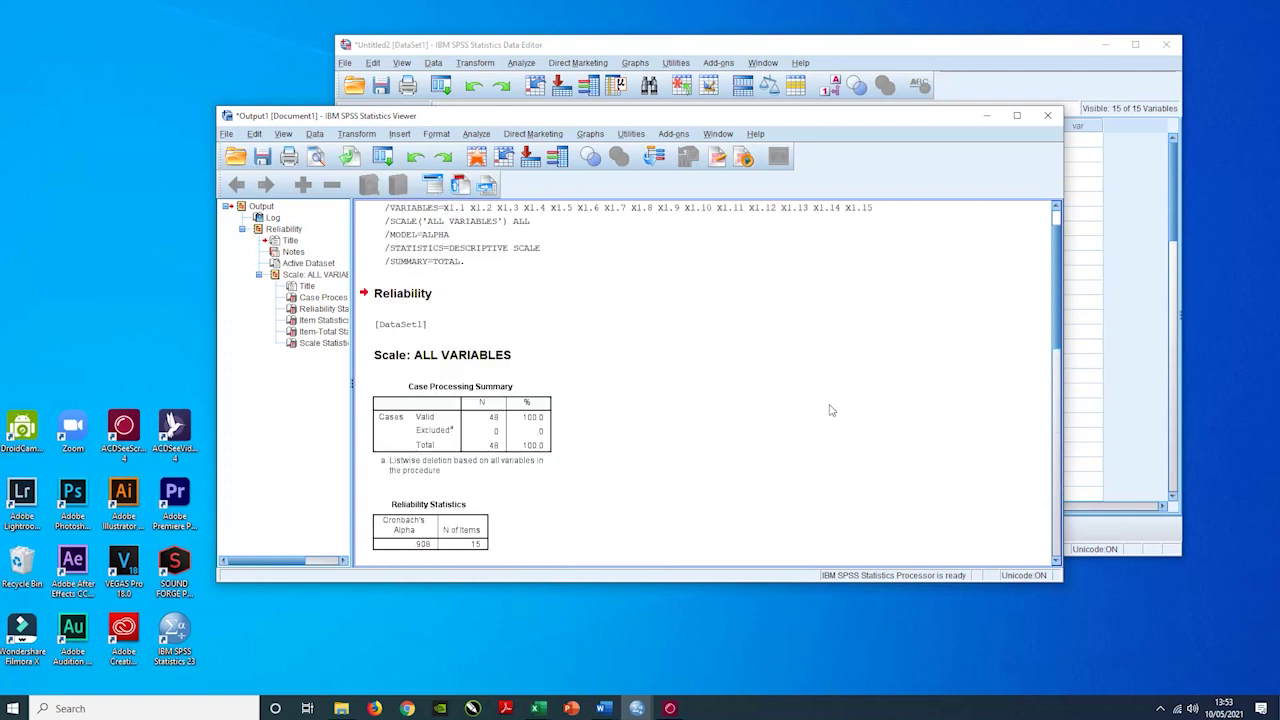
{"action": "scroll", "coordinate": [789, 323], "scroll_direction": "down", "scroll_amount": 2}
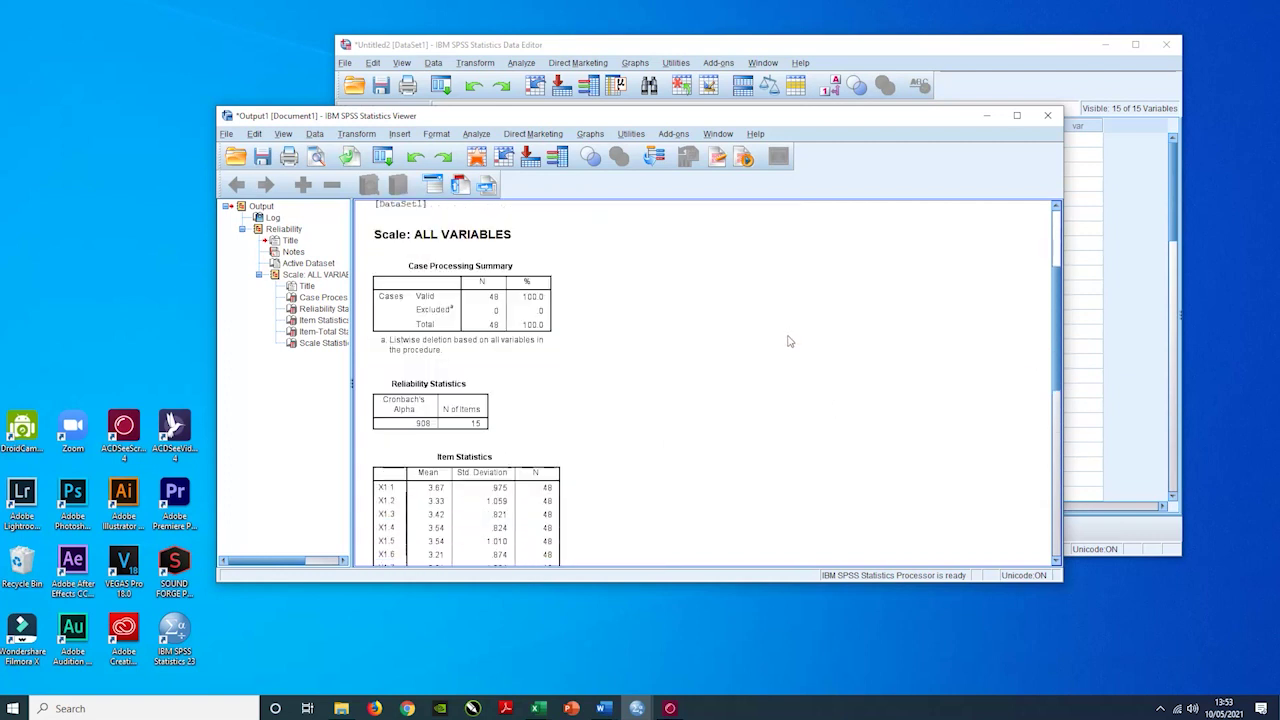
Copy the Reliability Statistics table from the reliability output.
{"action": "left_click", "coordinate": [426, 402]}
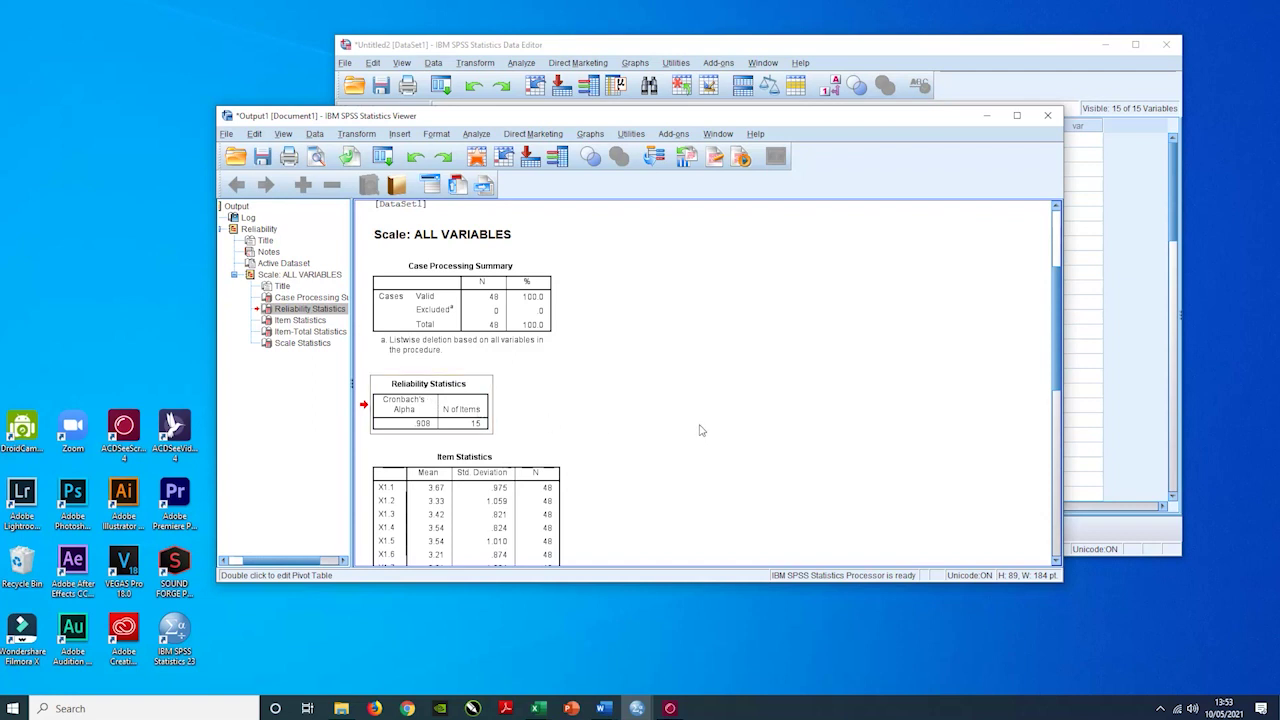
{"action": "left_click", "coordinate": [465, 410]}
{"action": "right_click", "coordinate": [465, 410]}
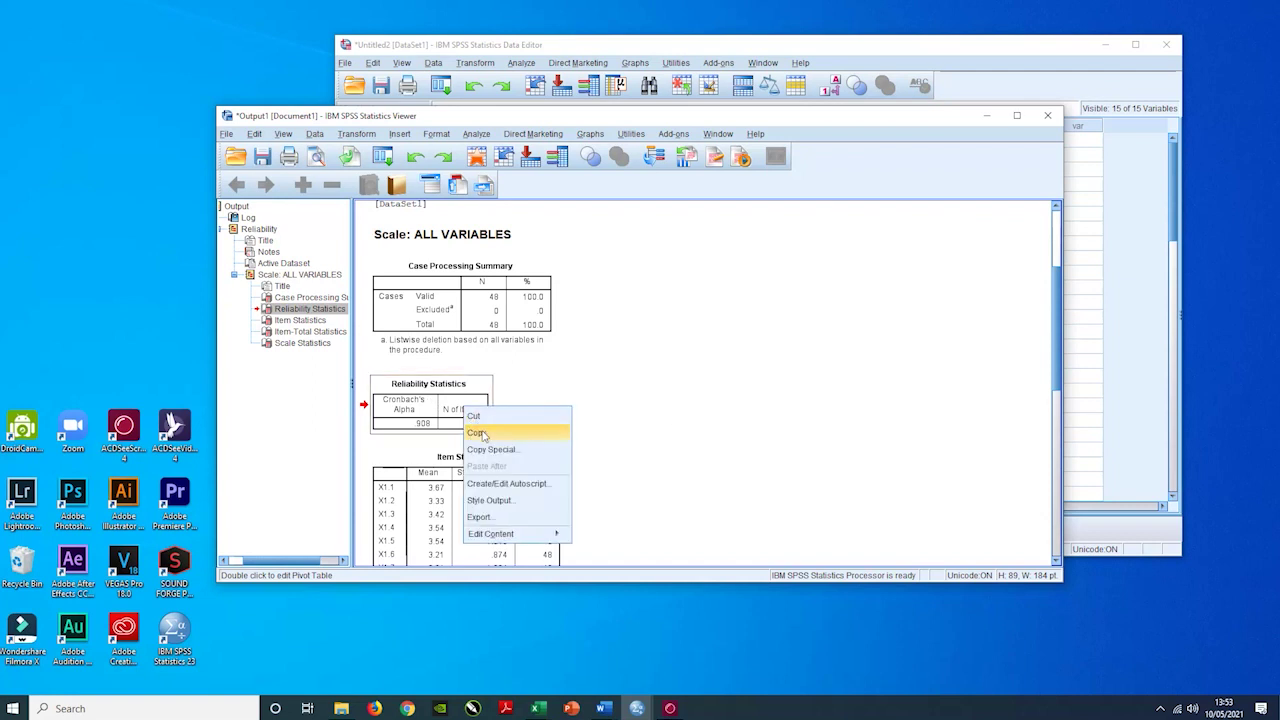
{"action": "left_click", "coordinate": [478, 433]}
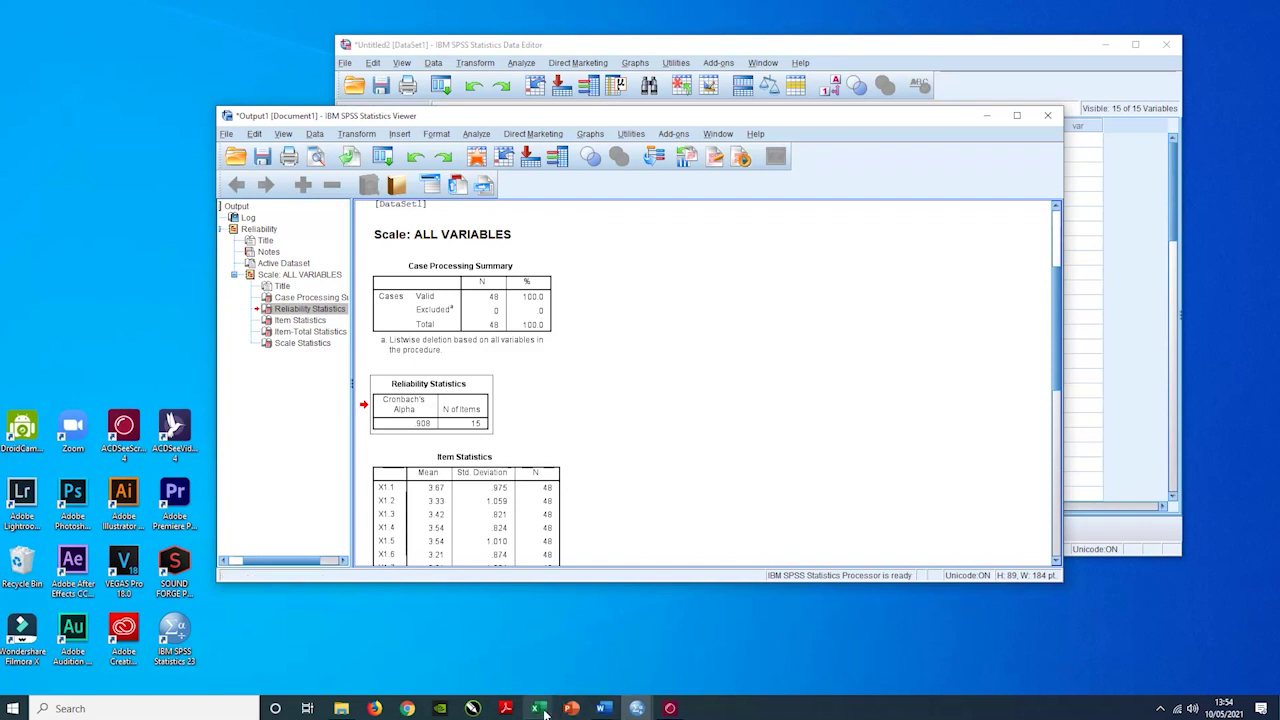
Switch to the DATA SKRIPSI workbook in Excel and add a new sheet named Uji_Instrumen after sheet X1.
{"action": "mouse_move", "coordinate": [541, 710]}
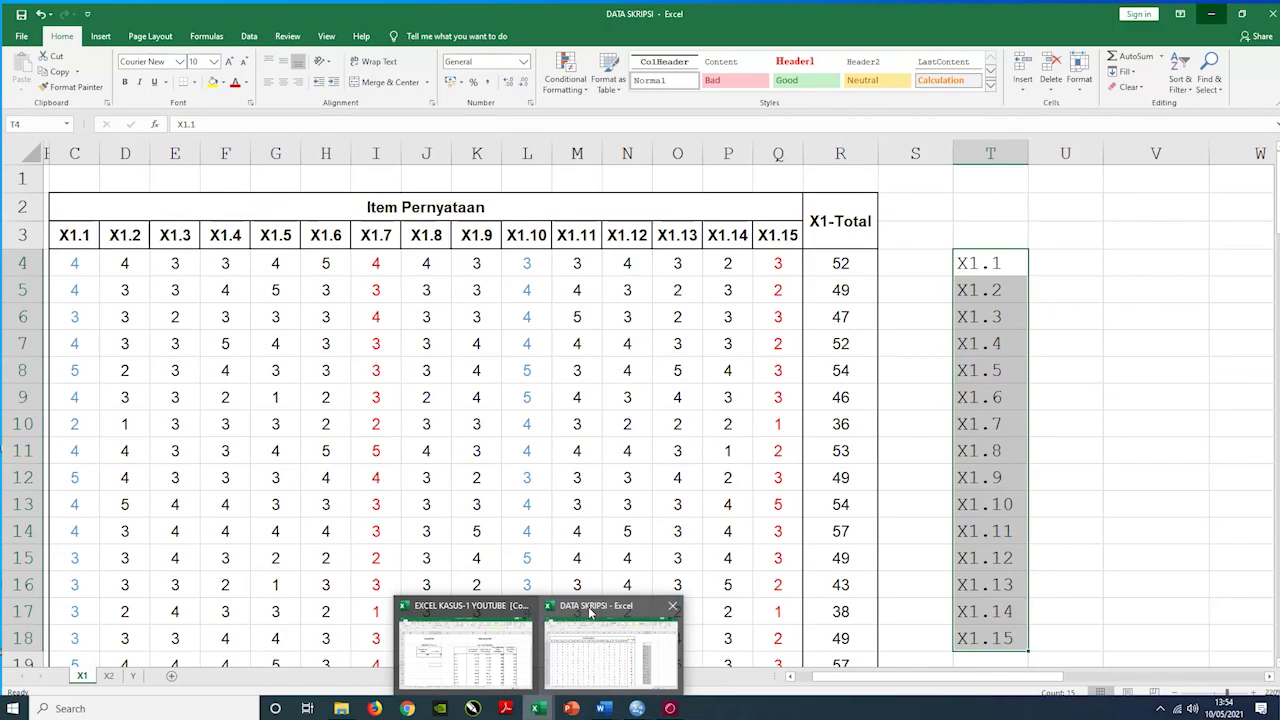
{"action": "left_click", "coordinate": [590, 613]}
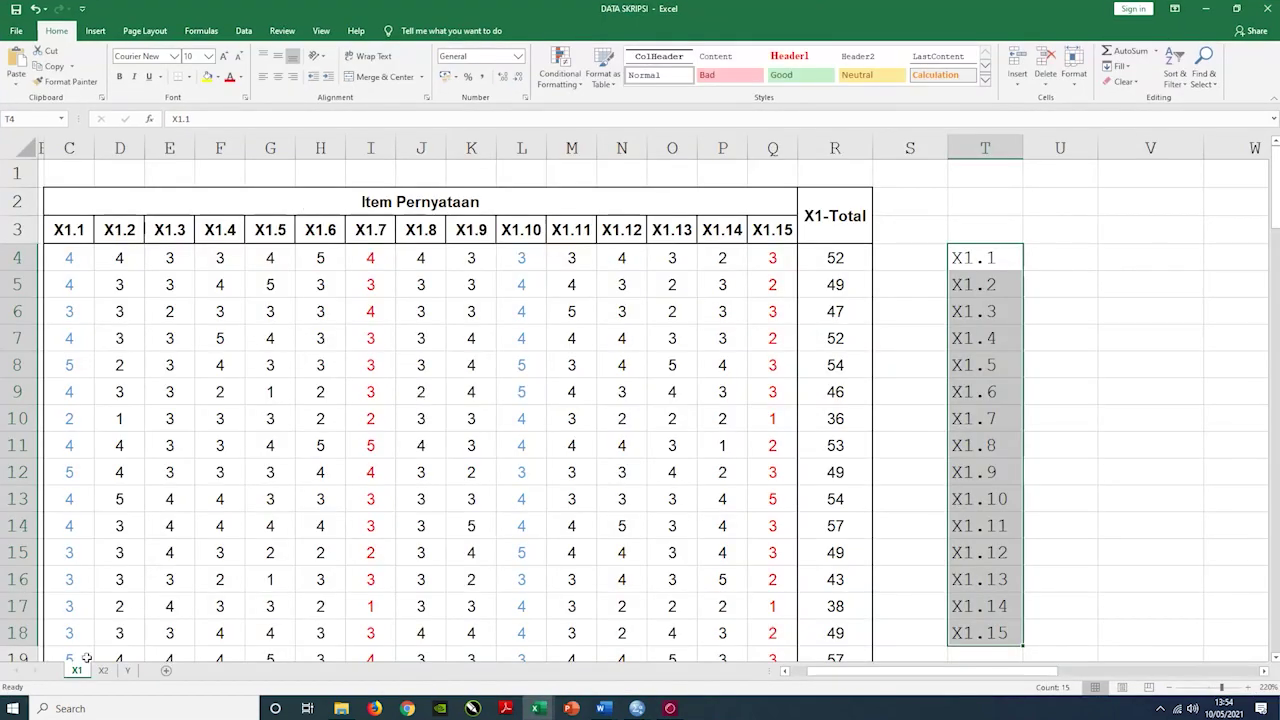
{"action": "double_click", "coordinate": [167, 672]}
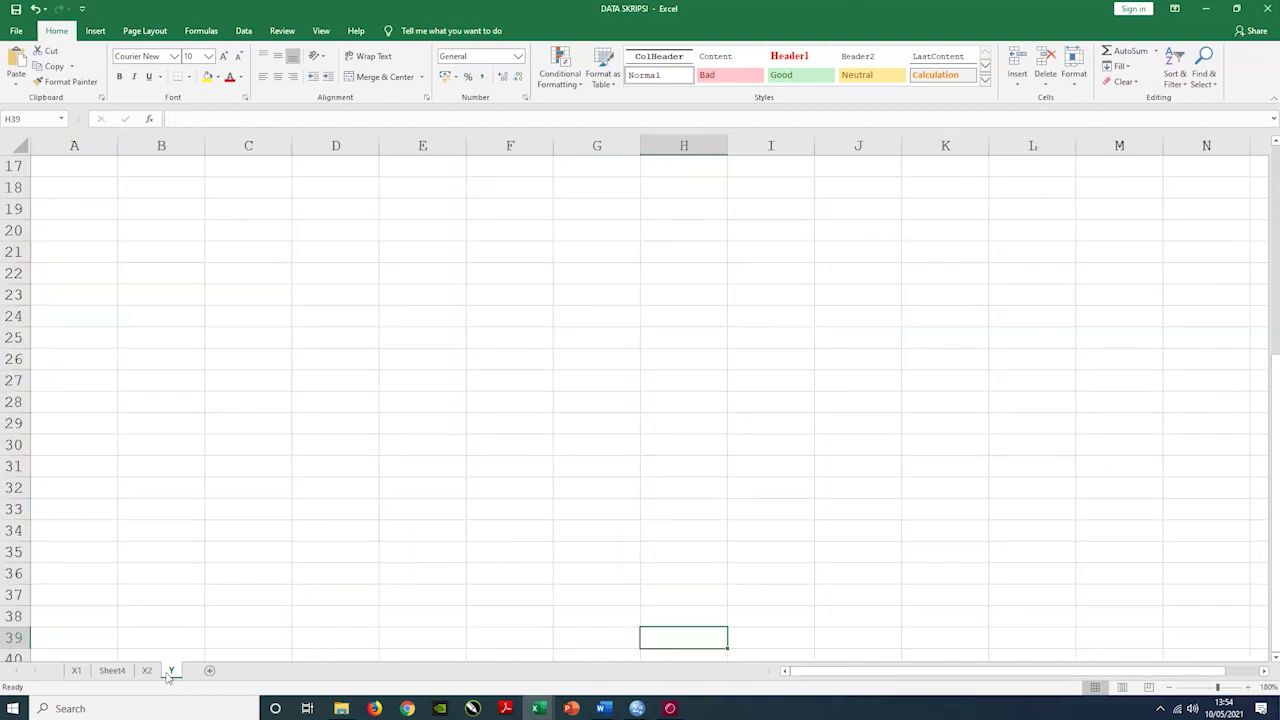
{"action": "left_click", "coordinate": [115, 674]}
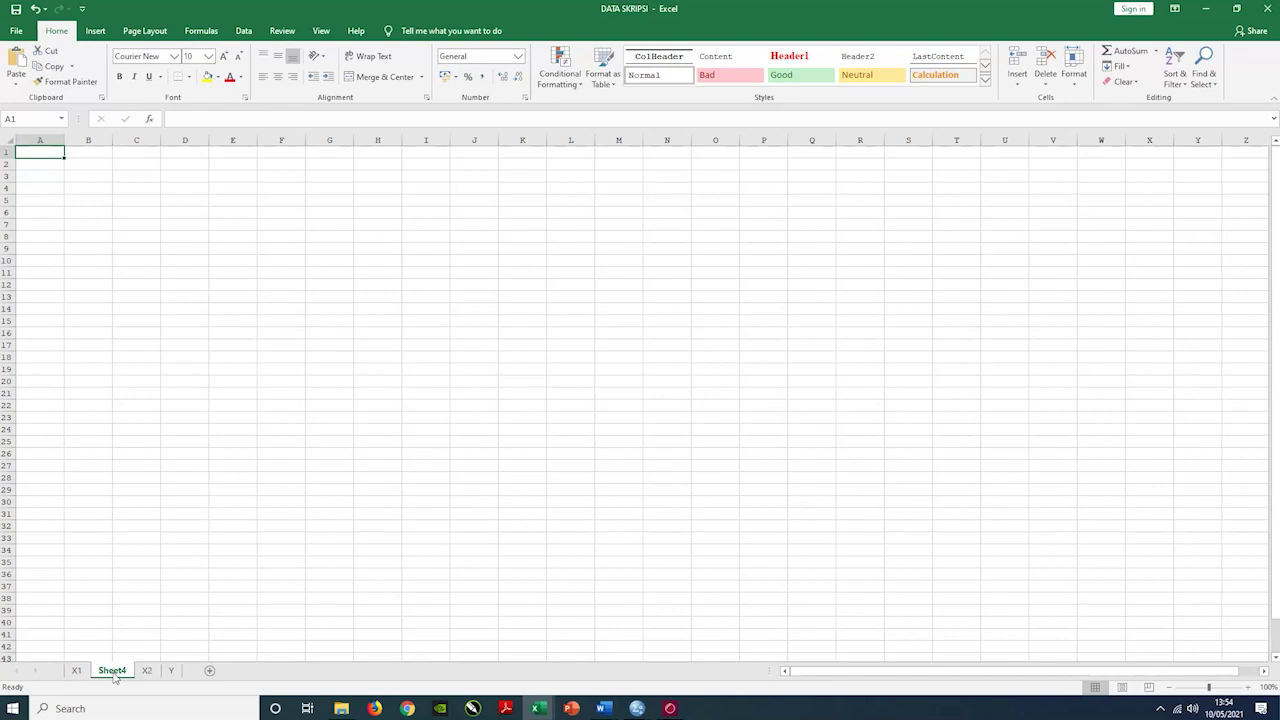
{"action": "right_click", "coordinate": [115, 674]}
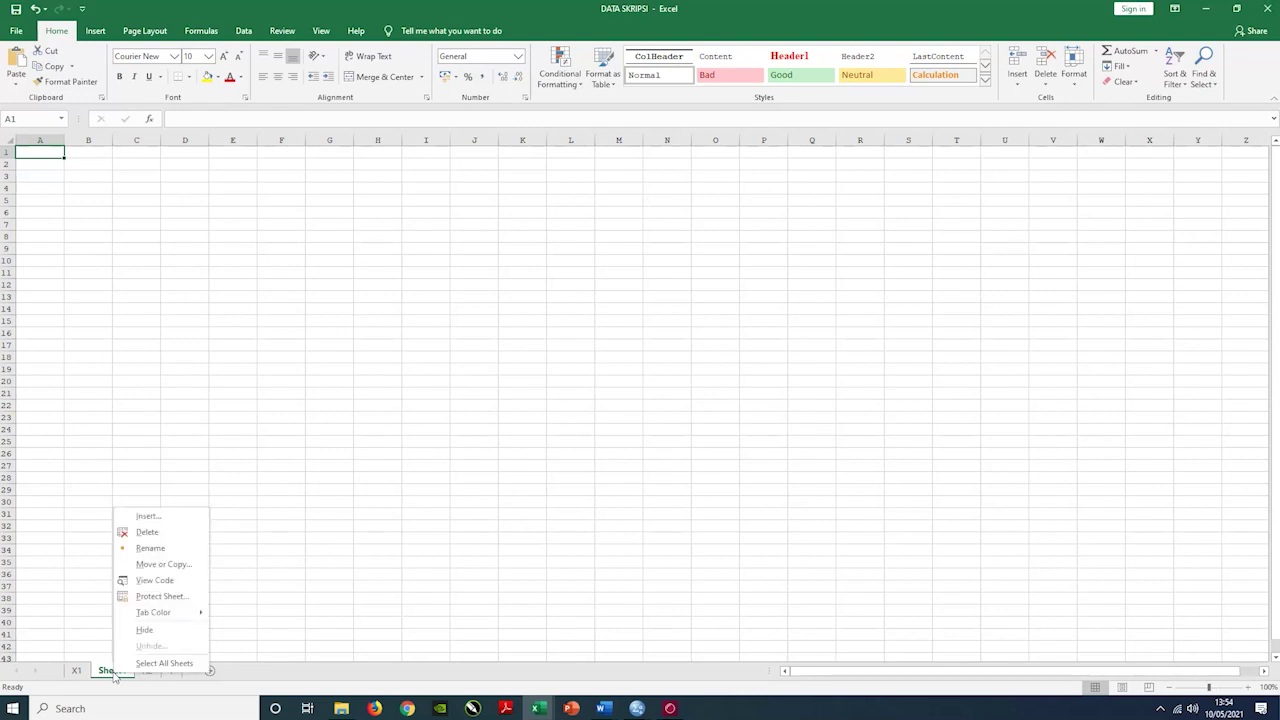
{"action": "left_click", "coordinate": [150, 549]}
{"action": "type", "text": "U"}
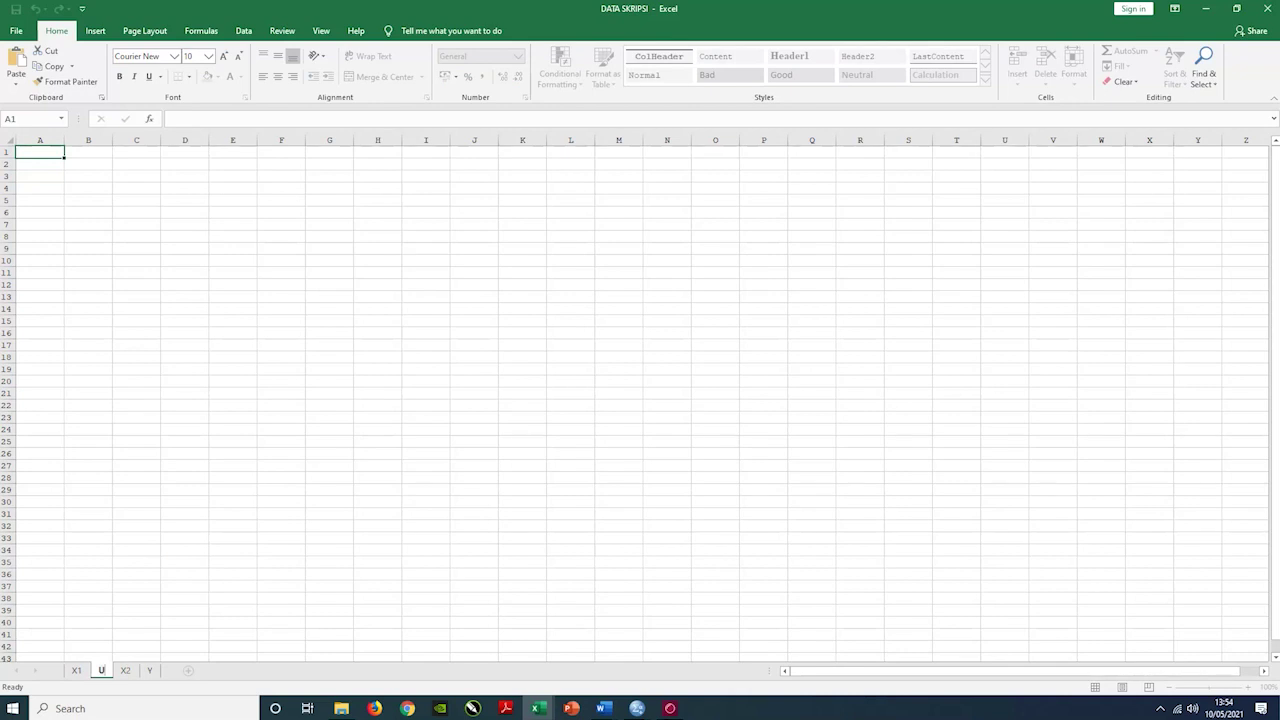
{"action": "key", "text": "Return"}
{"action": "type", "text": "ji_Instrumen"}
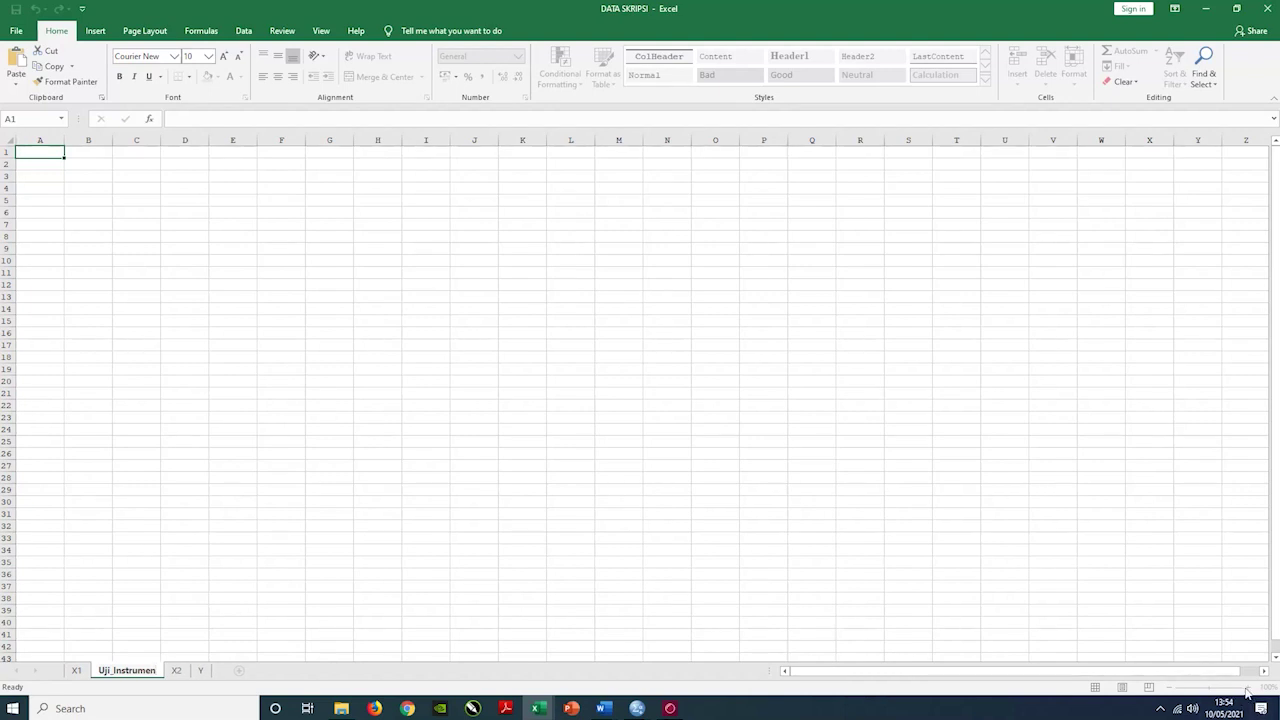
Paste the copied Reliability Statistics table at cell C5 of the Uji_Instrumen sheet and review its Cronbach's Alpha and N of Items cells.
{"action": "left_click", "coordinate": [960, 572]}
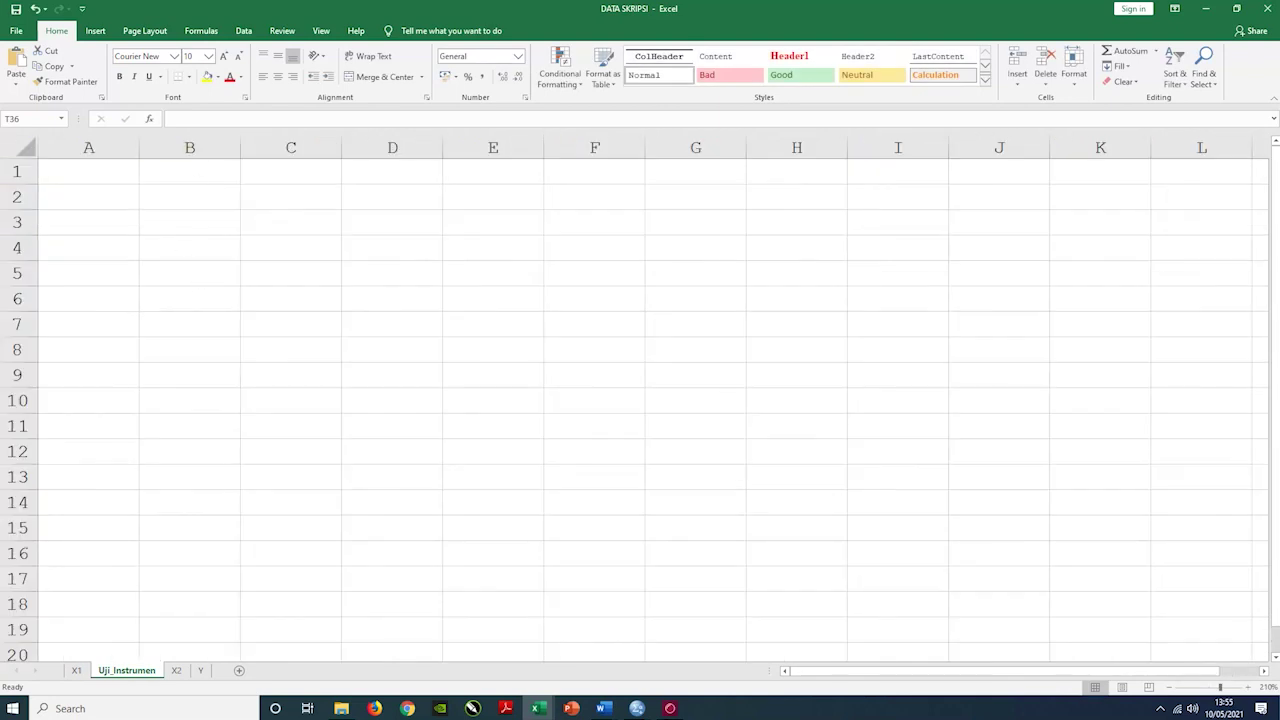
{"action": "left_click", "coordinate": [308, 278]}
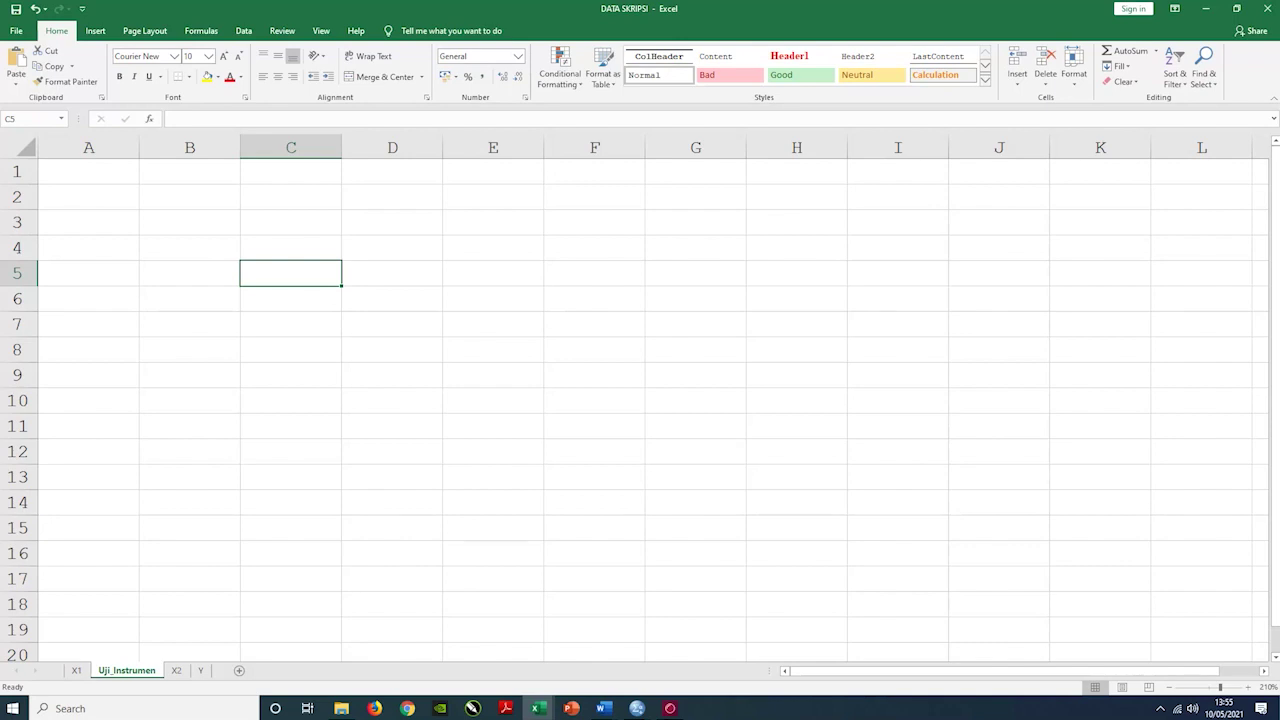
{"action": "right_click", "coordinate": [314, 282]}
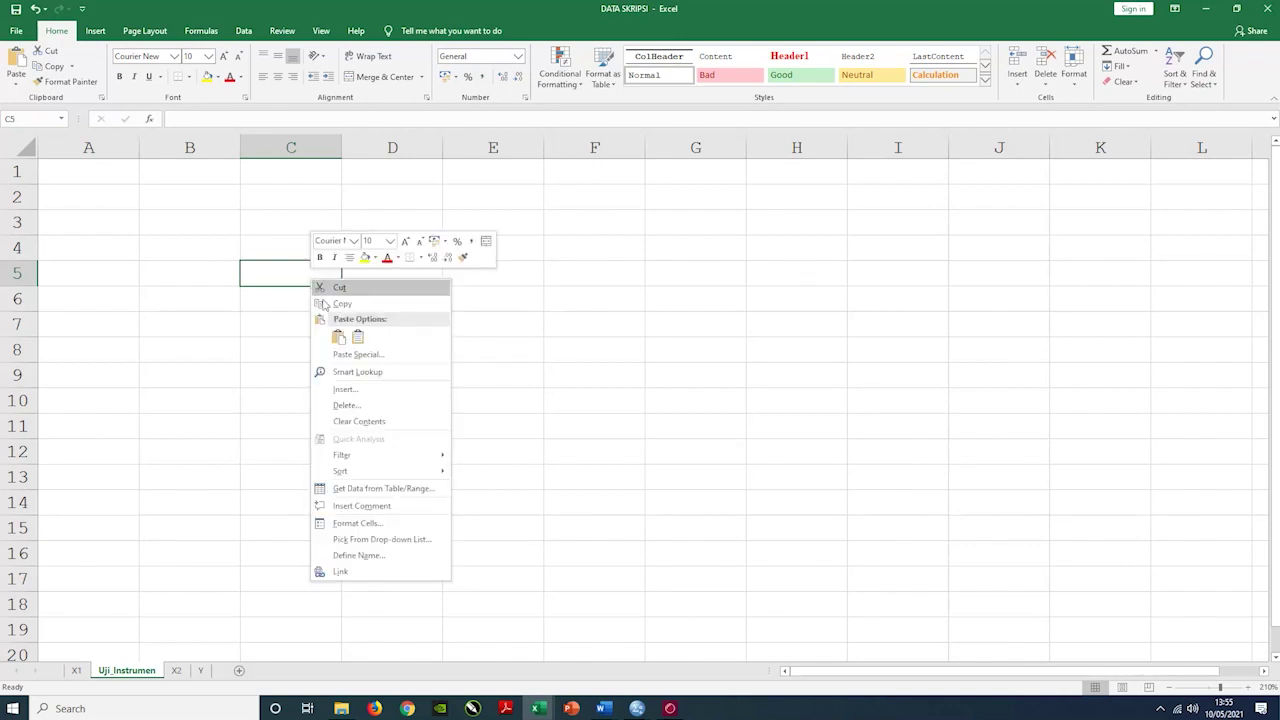
{"action": "left_click", "coordinate": [338, 337]}
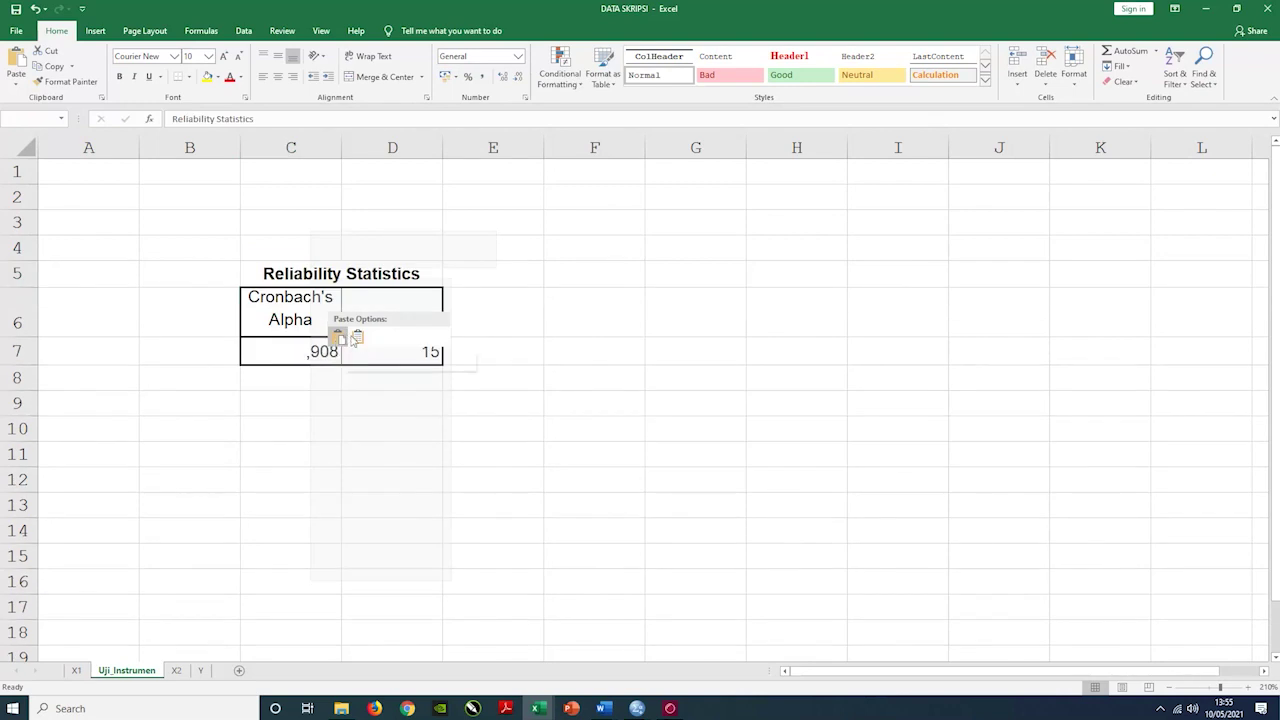
{"action": "left_click", "coordinate": [338, 337]}
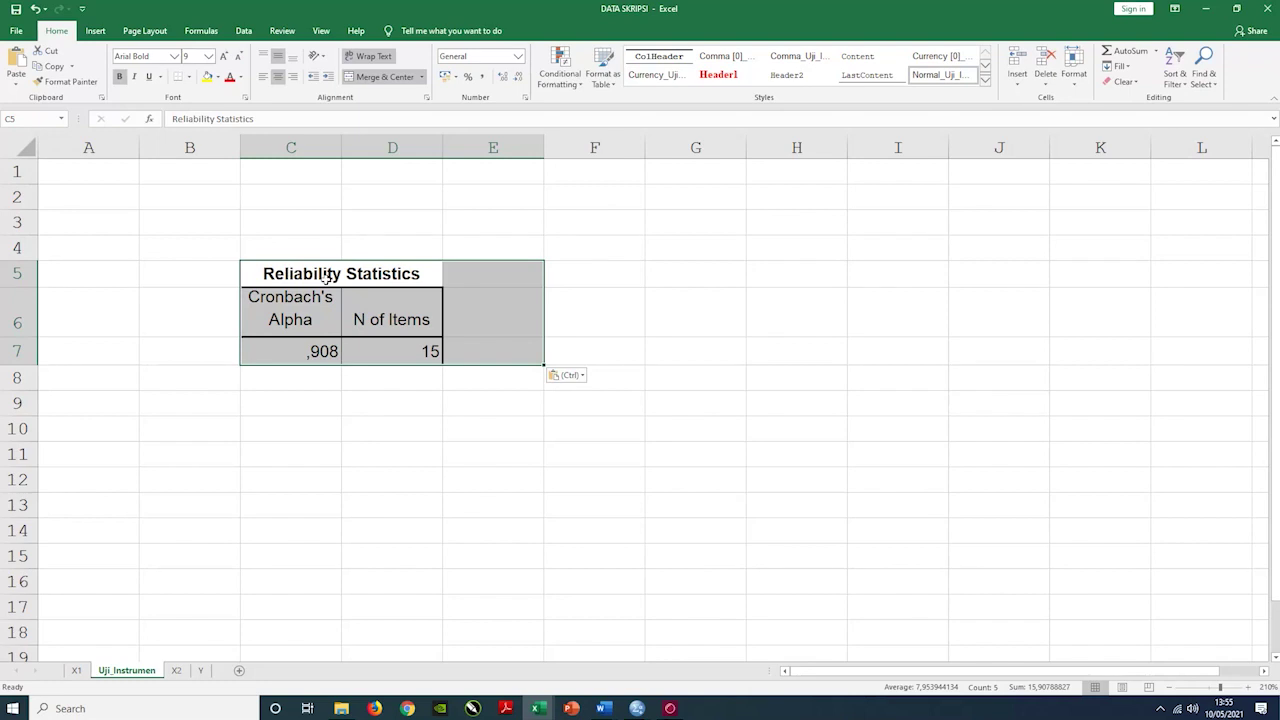
{"action": "left_click", "coordinate": [400, 278]}
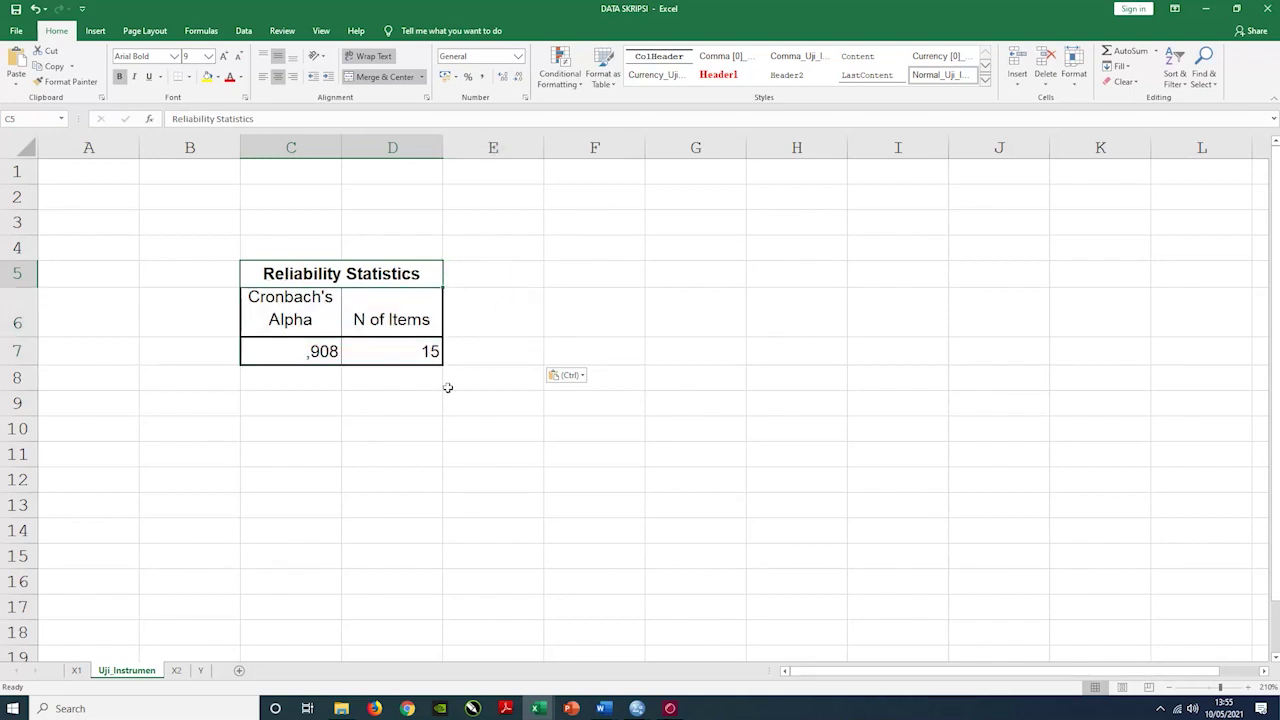
{"action": "left_click", "coordinate": [287, 316]}
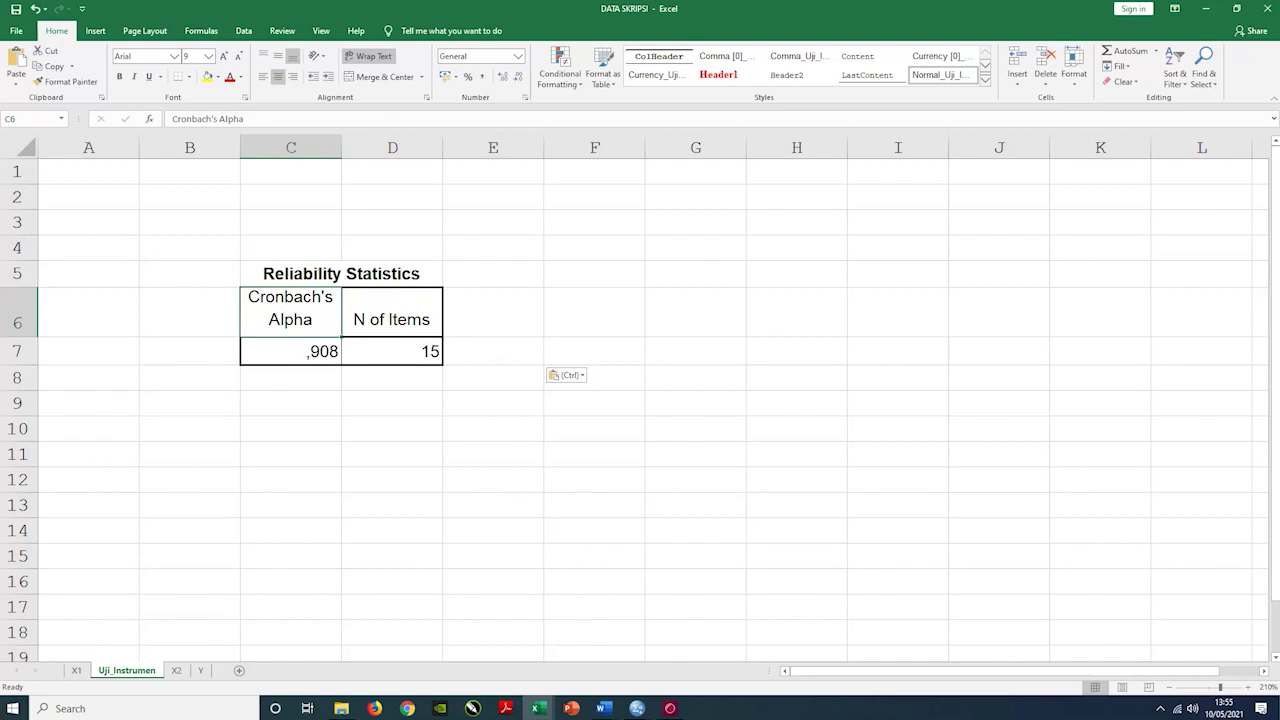
{"action": "left_click", "coordinate": [297, 356]}
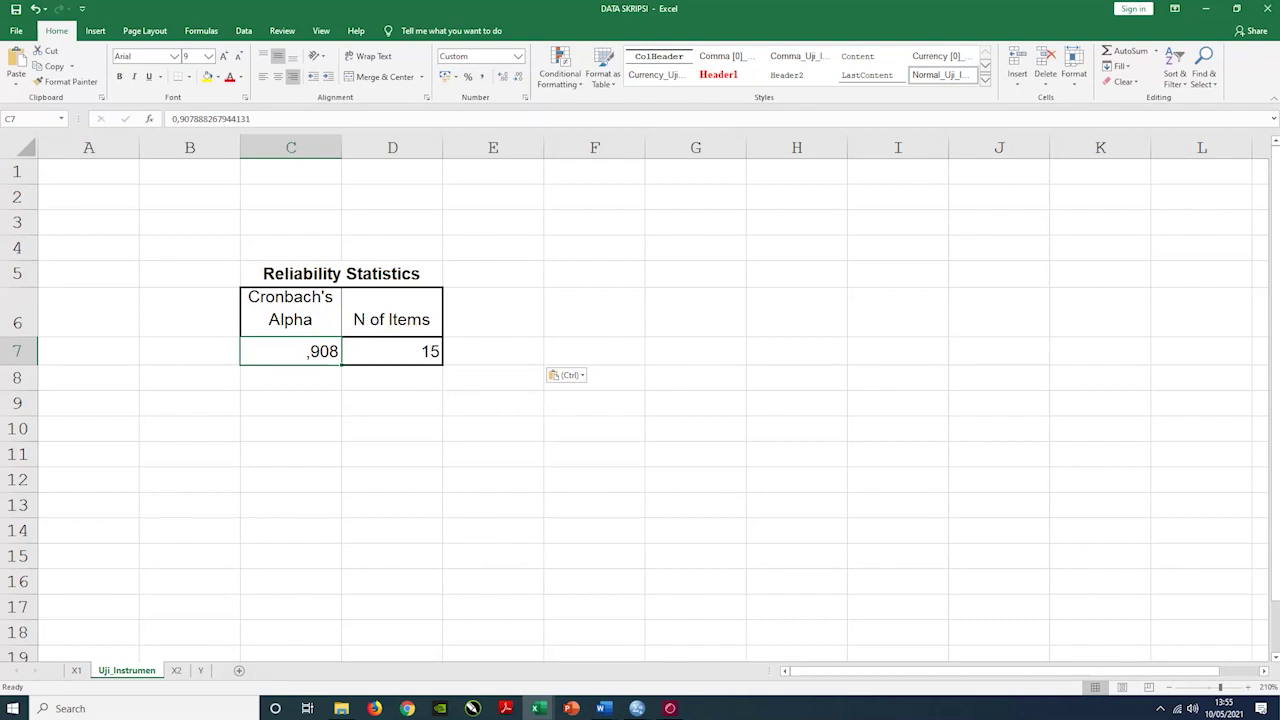
{"action": "left_click", "coordinate": [392, 351]}
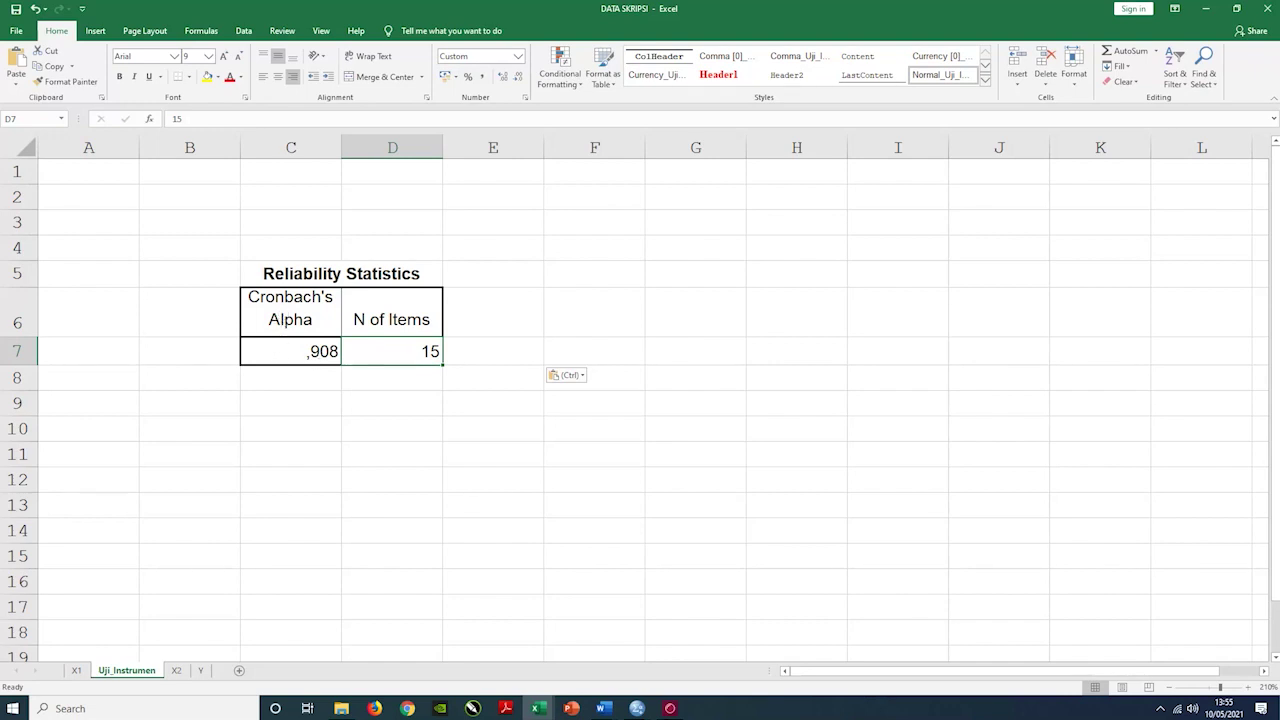
{"action": "left_click", "coordinate": [317, 352]}
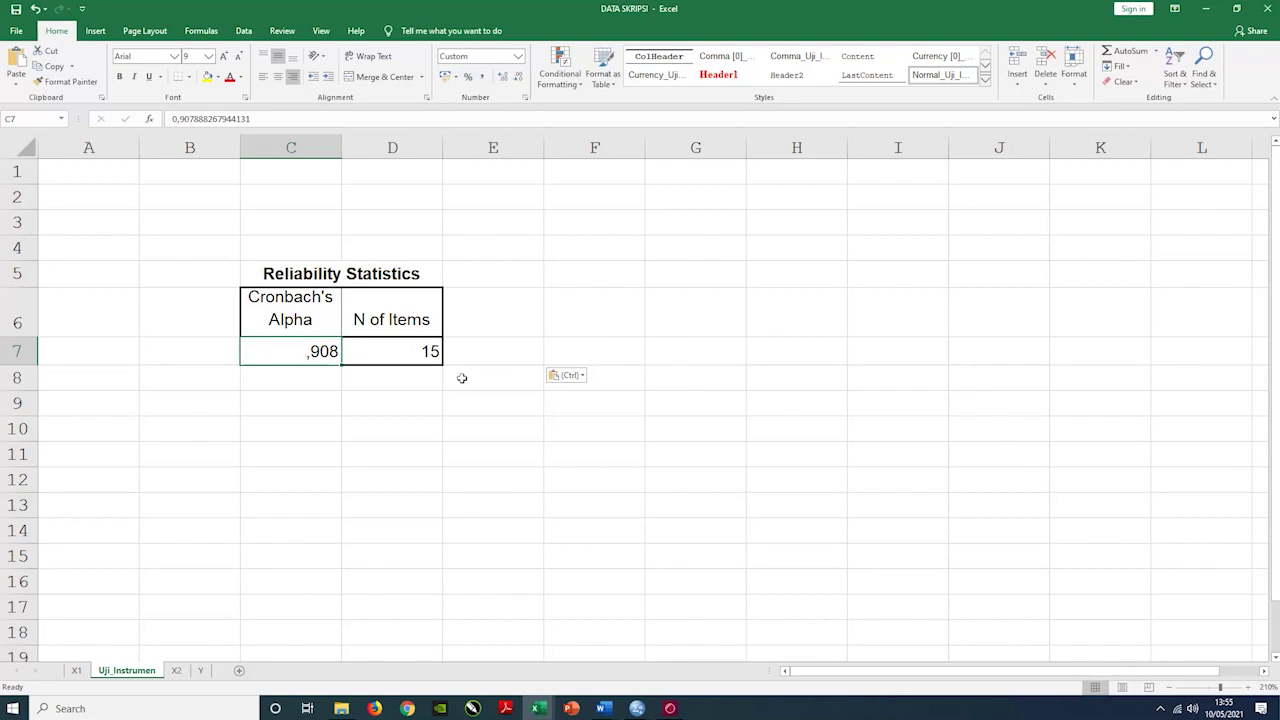
Switch back to the SPSS output document and copy the Item-Total Statistics table.
{"action": "left_click", "coordinate": [637, 708]}
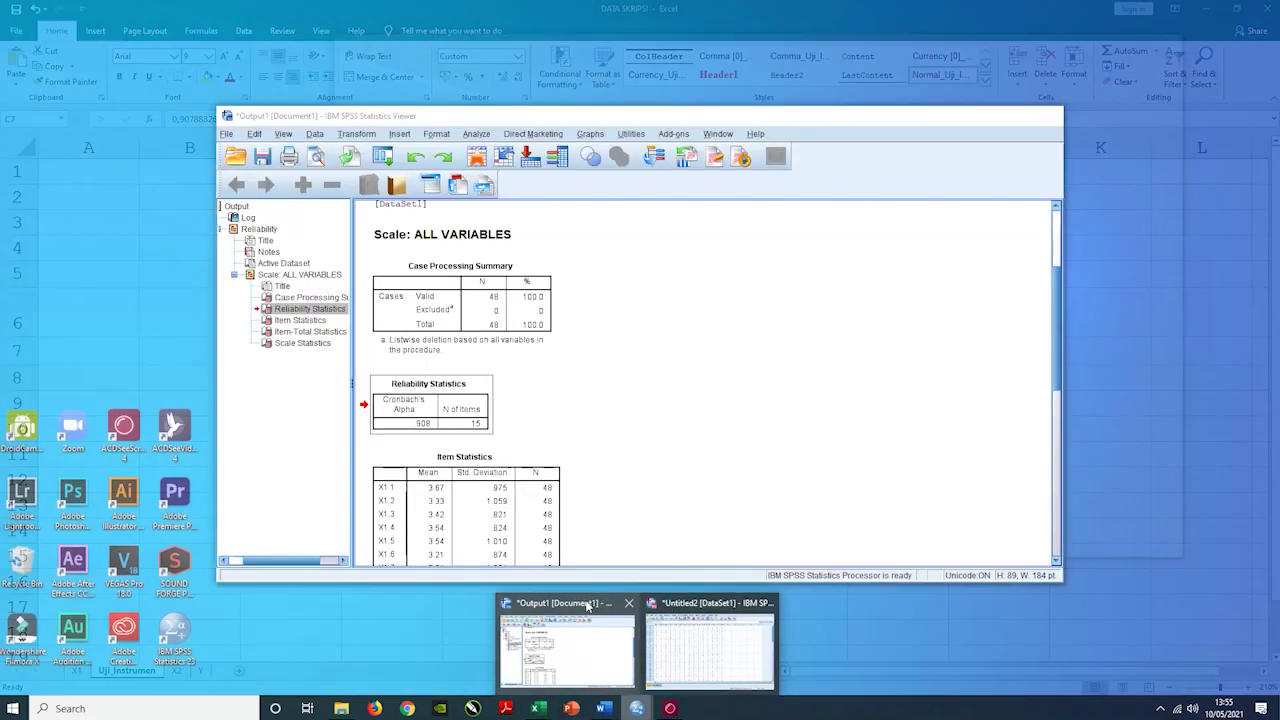
{"action": "left_click", "coordinate": [588, 604]}
{"action": "left_click", "coordinate": [712, 337]}
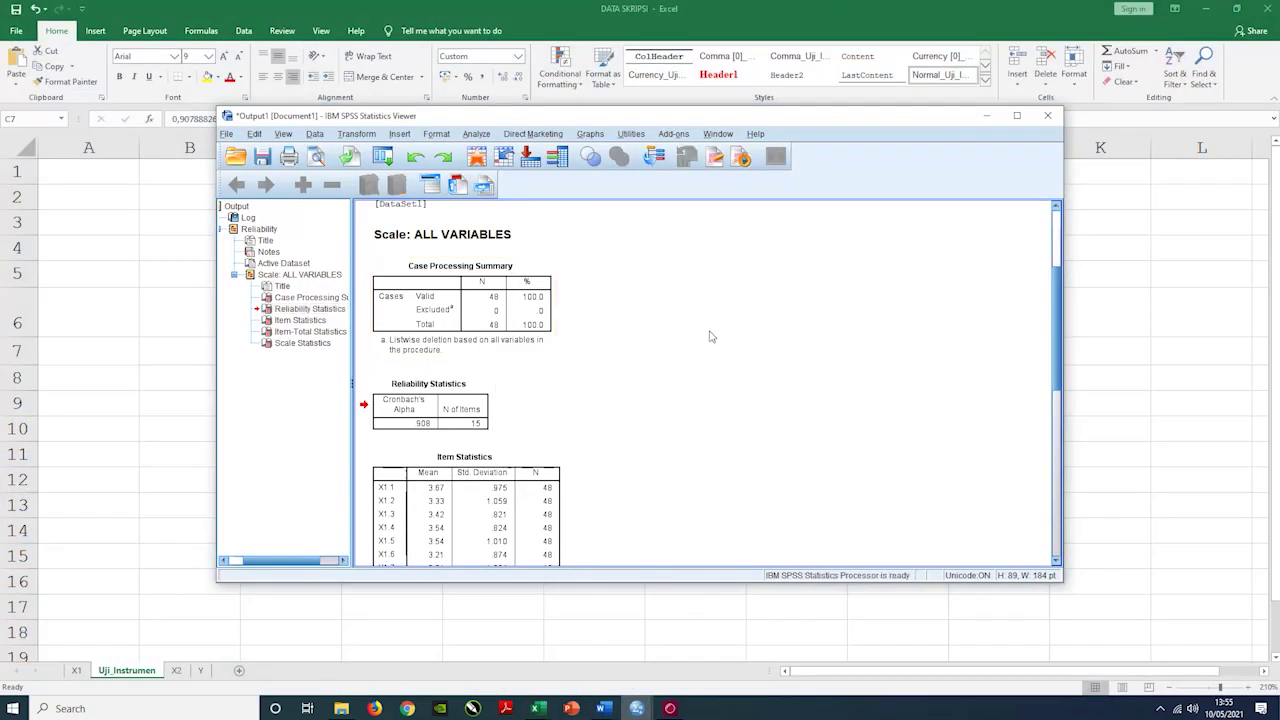
{"action": "scroll", "coordinate": [617, 314], "scroll_direction": "down", "scroll_amount": 5}
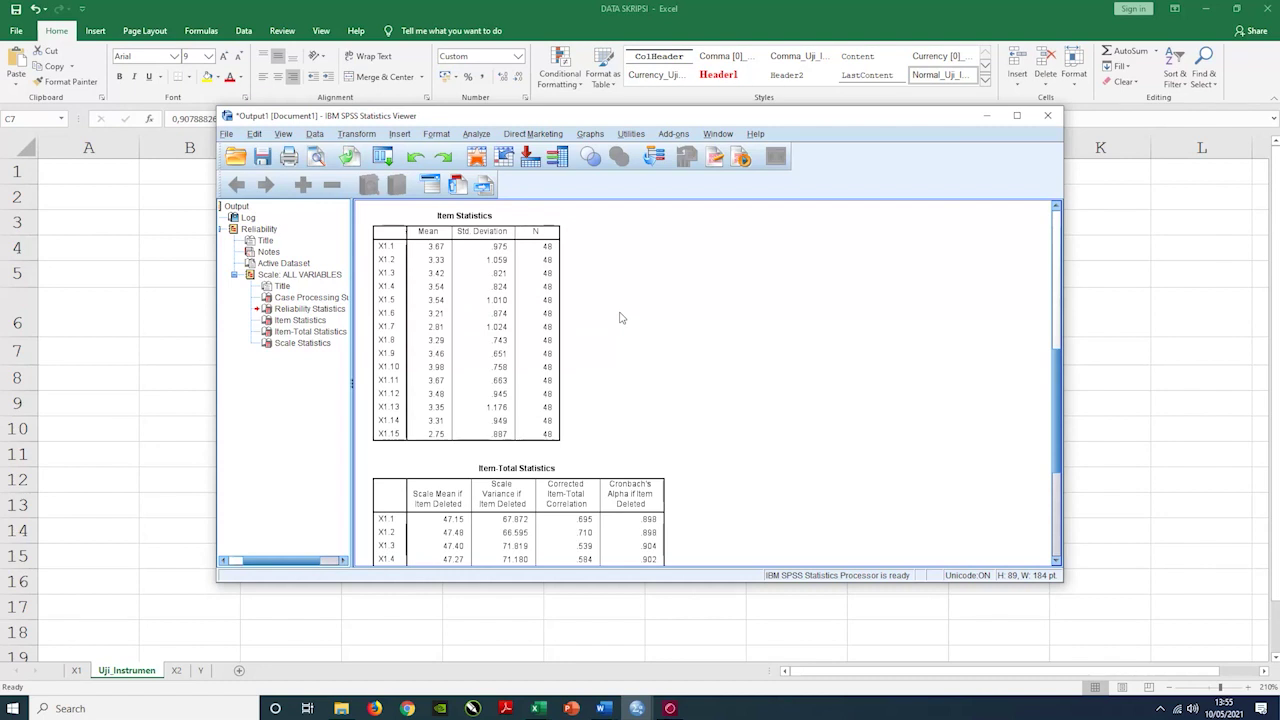
{"action": "scroll", "coordinate": [620, 316], "scroll_direction": "down", "scroll_amount": 5}
{"action": "left_click", "coordinate": [585, 325]}
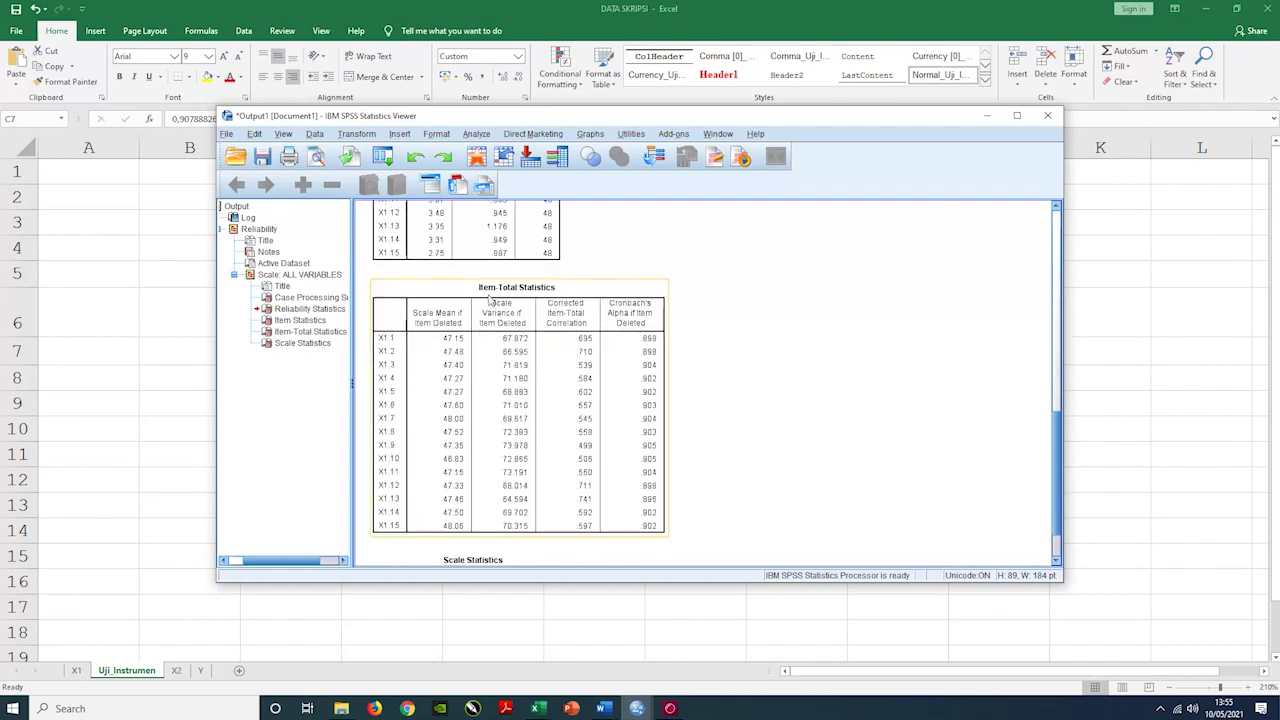
{"action": "scroll", "coordinate": [720, 295], "scroll_direction": "down", "scroll_amount": 2}
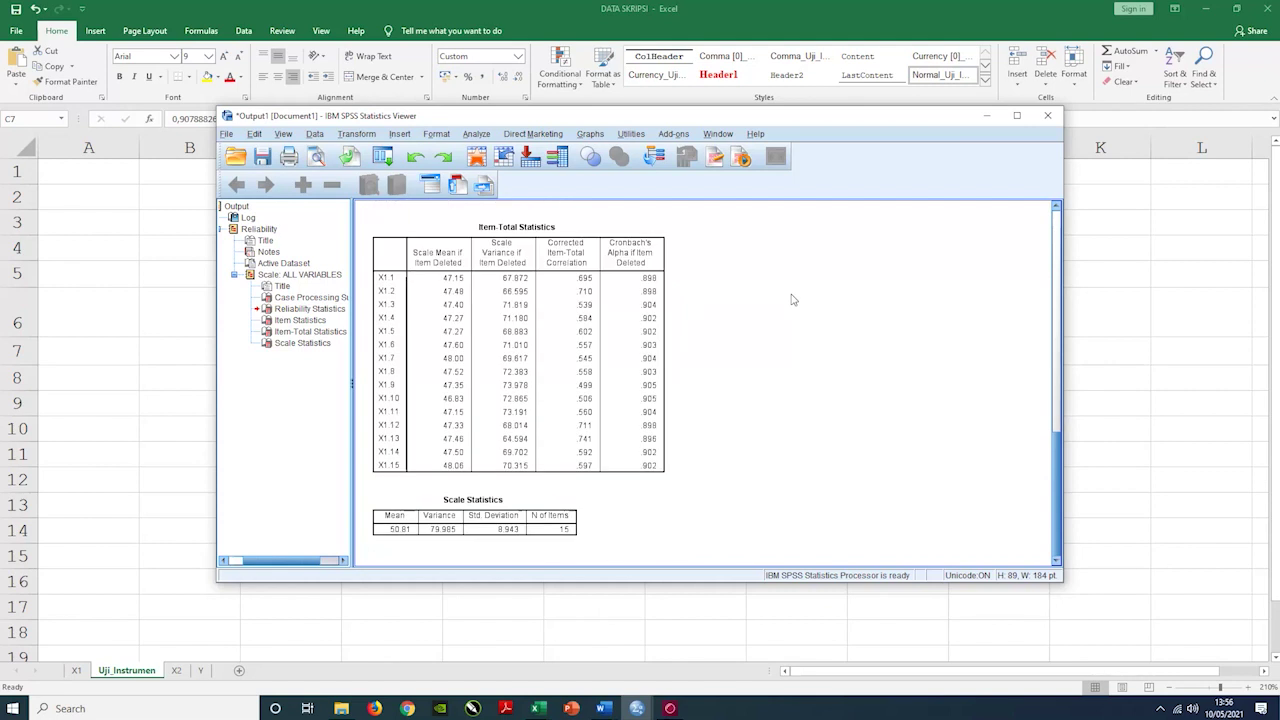
{"action": "left_click", "coordinate": [547, 307]}
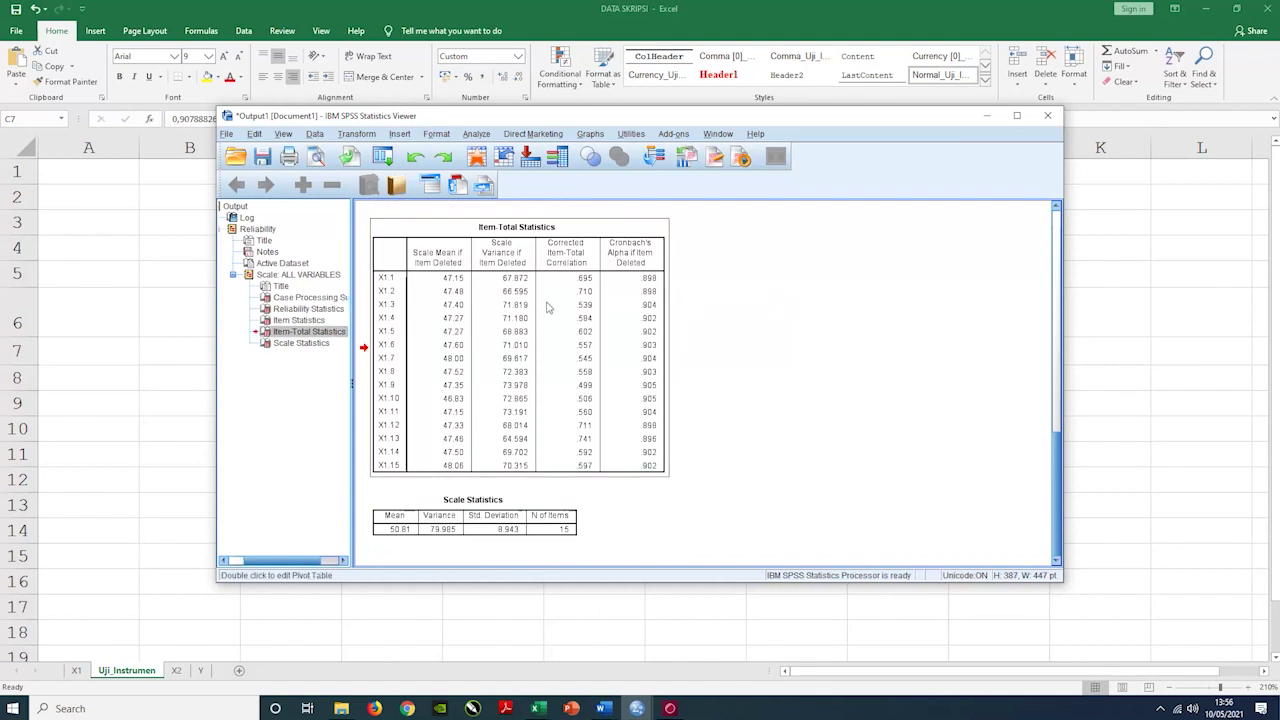
{"action": "right_click", "coordinate": [547, 307]}
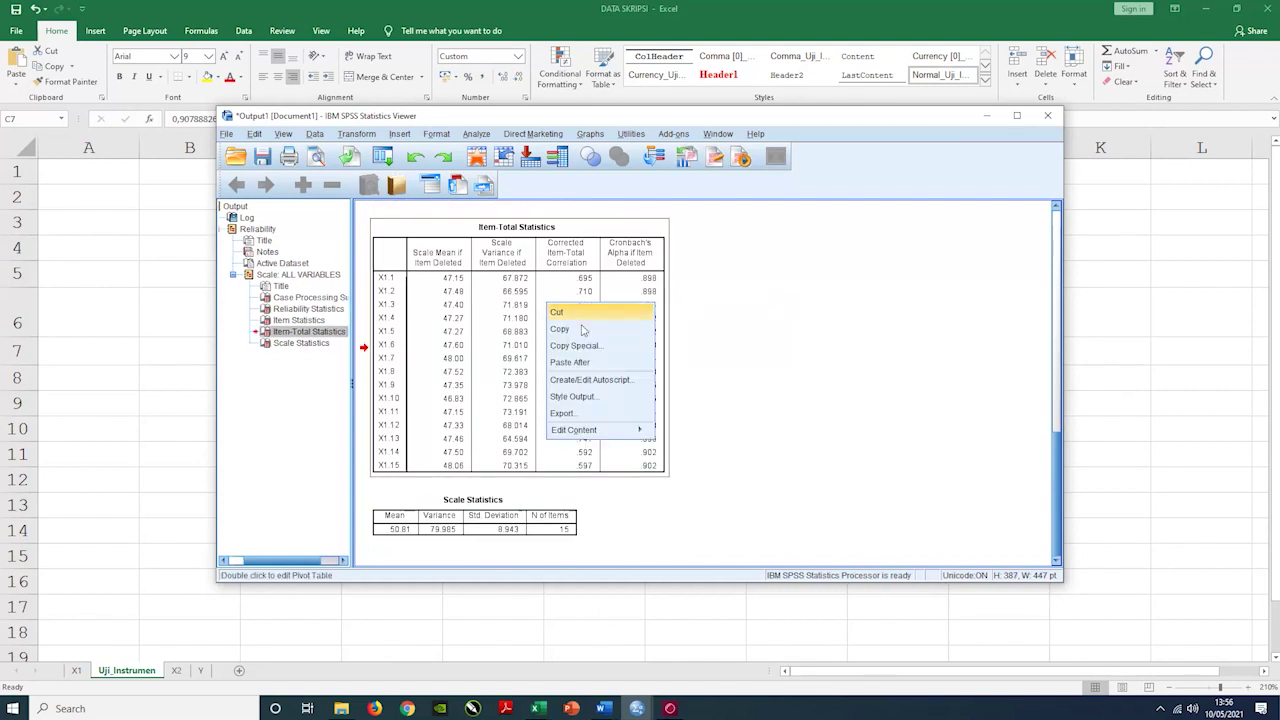
{"action": "left_click", "coordinate": [583, 330]}
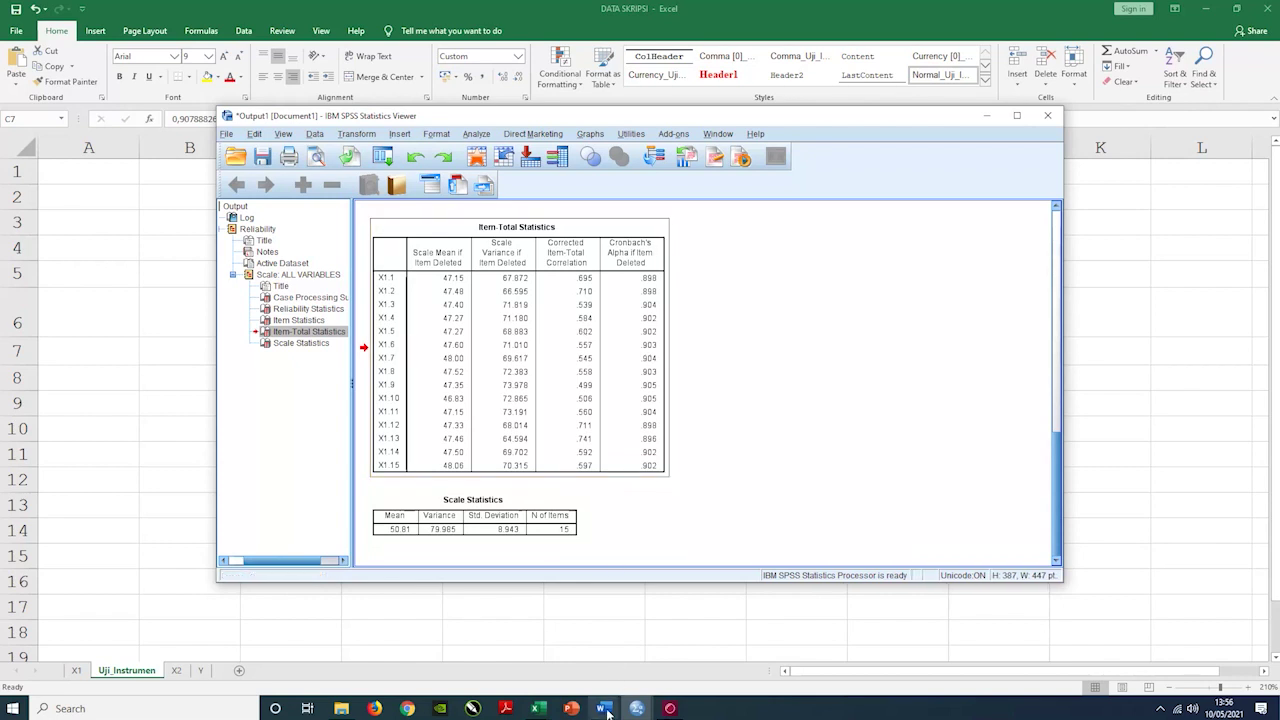
Return to Excel and paste the Item-Total Statistics table at cell G5 of the Uji_Instrumen sheet.
{"action": "left_click", "coordinate": [600, 660]}
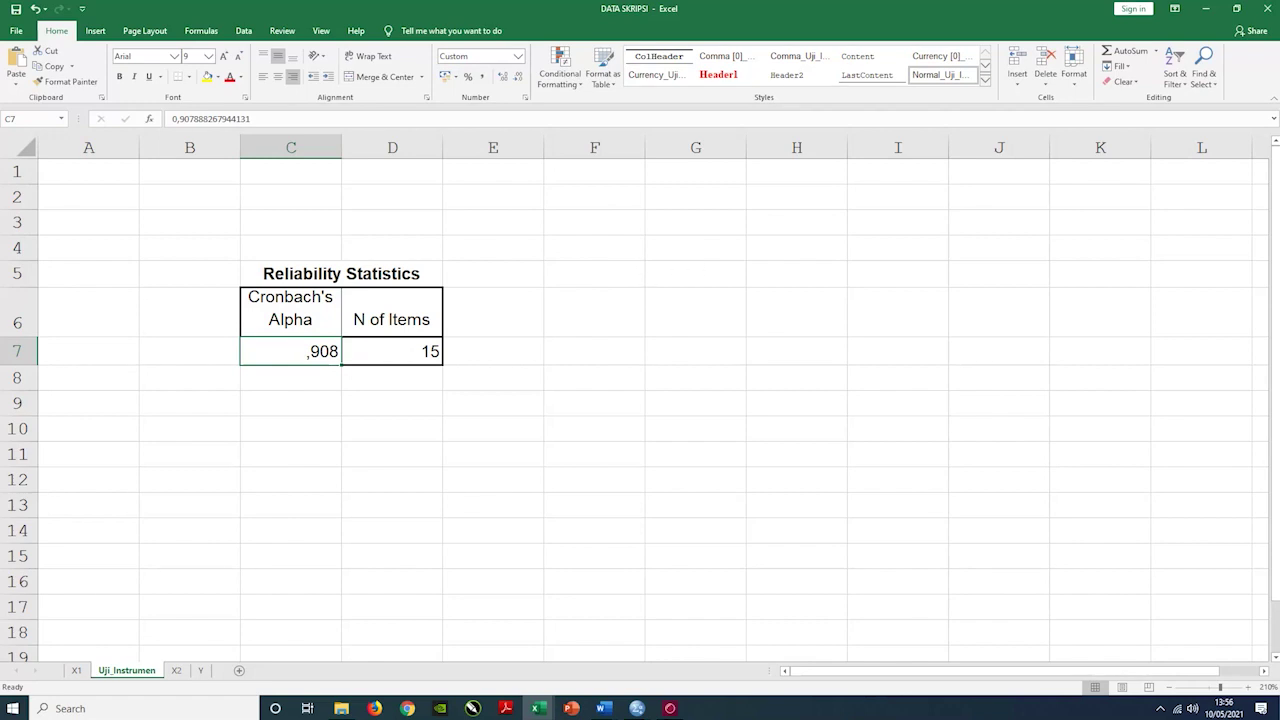
{"action": "left_click", "coordinate": [701, 273]}
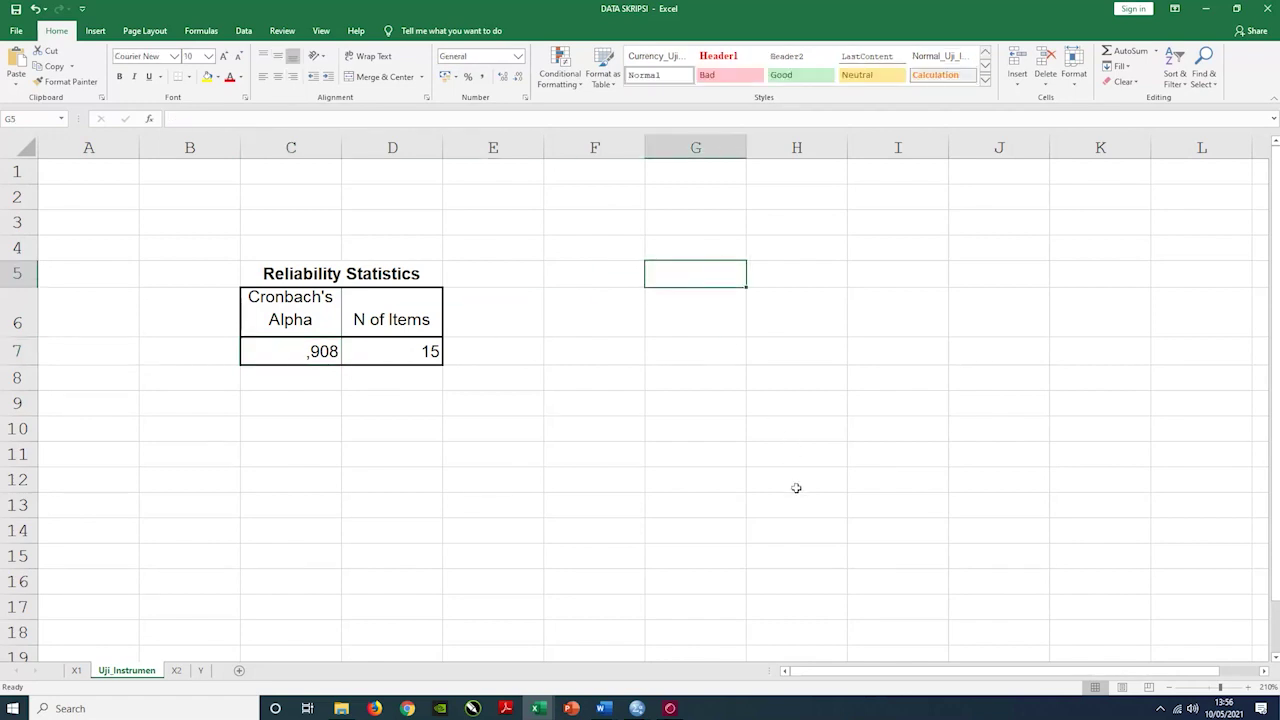
{"action": "key", "text": "ctrl+v"}
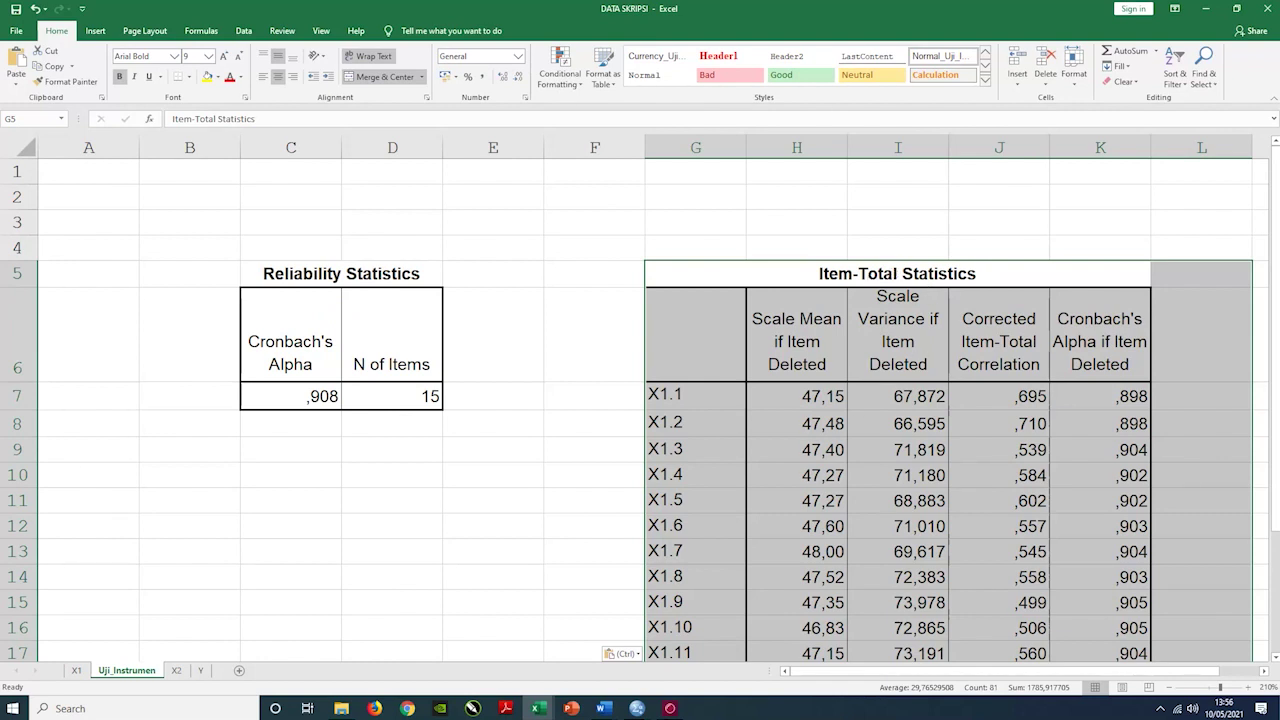
Widen columns H and I so the Scale Mean and Scale Variance headings of the Item-Total Statistics table fit on two lines.
{"action": "left_click_drag", "start_coordinate": [1161, 669], "coordinate": [908, 678]}
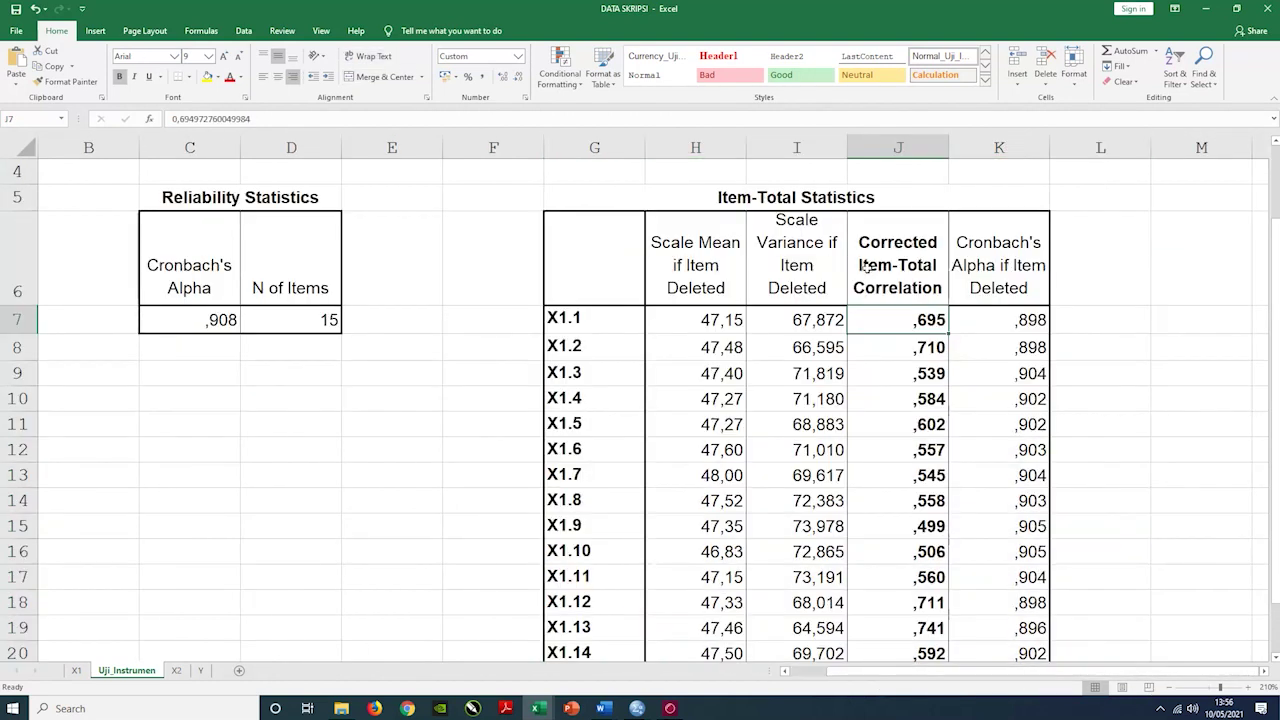
{"action": "left_click", "coordinate": [902, 289]}
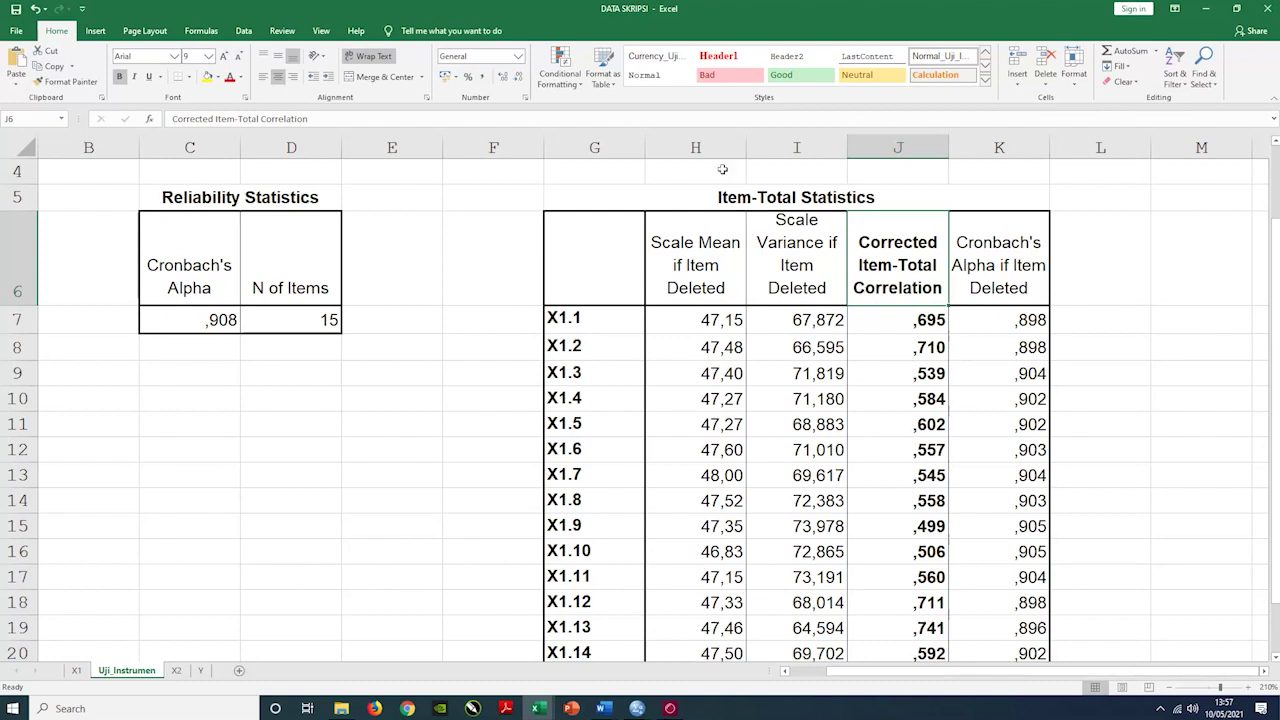
{"action": "left_click_drag", "start_coordinate": [746, 150], "coordinate": [780, 150]}
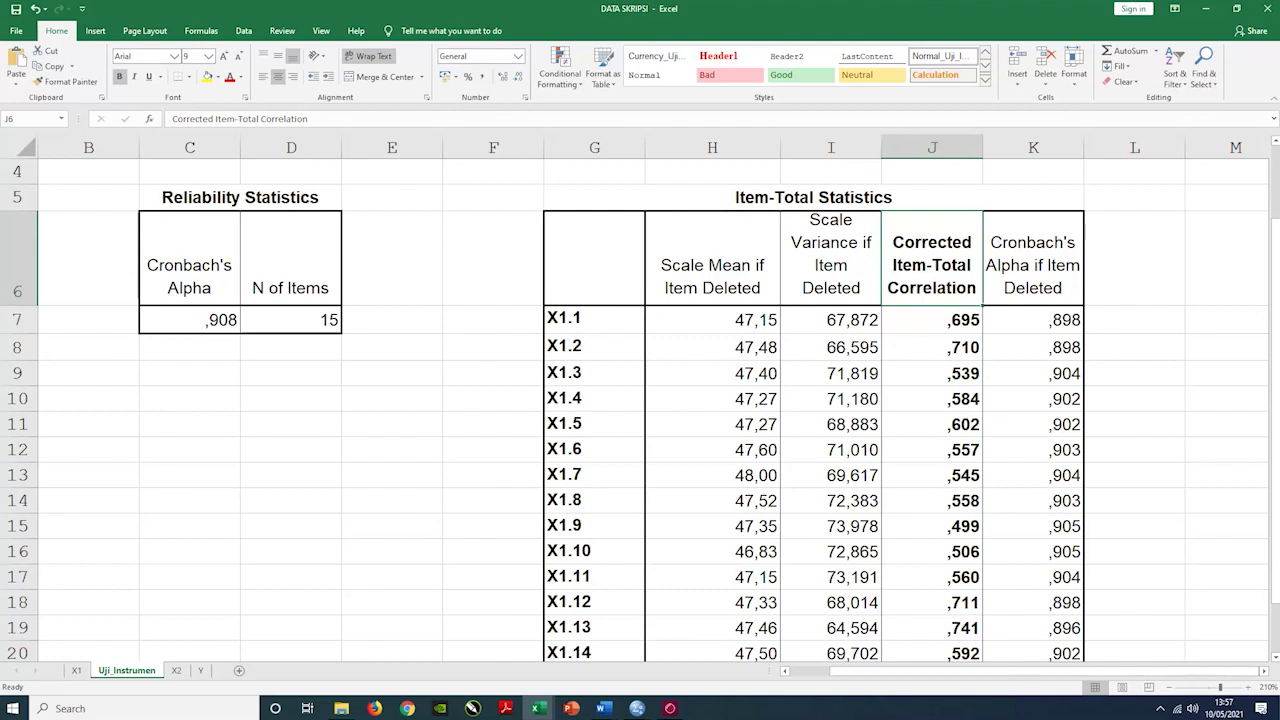
{"action": "left_click_drag", "start_coordinate": [881, 150], "coordinate": [918, 150]}
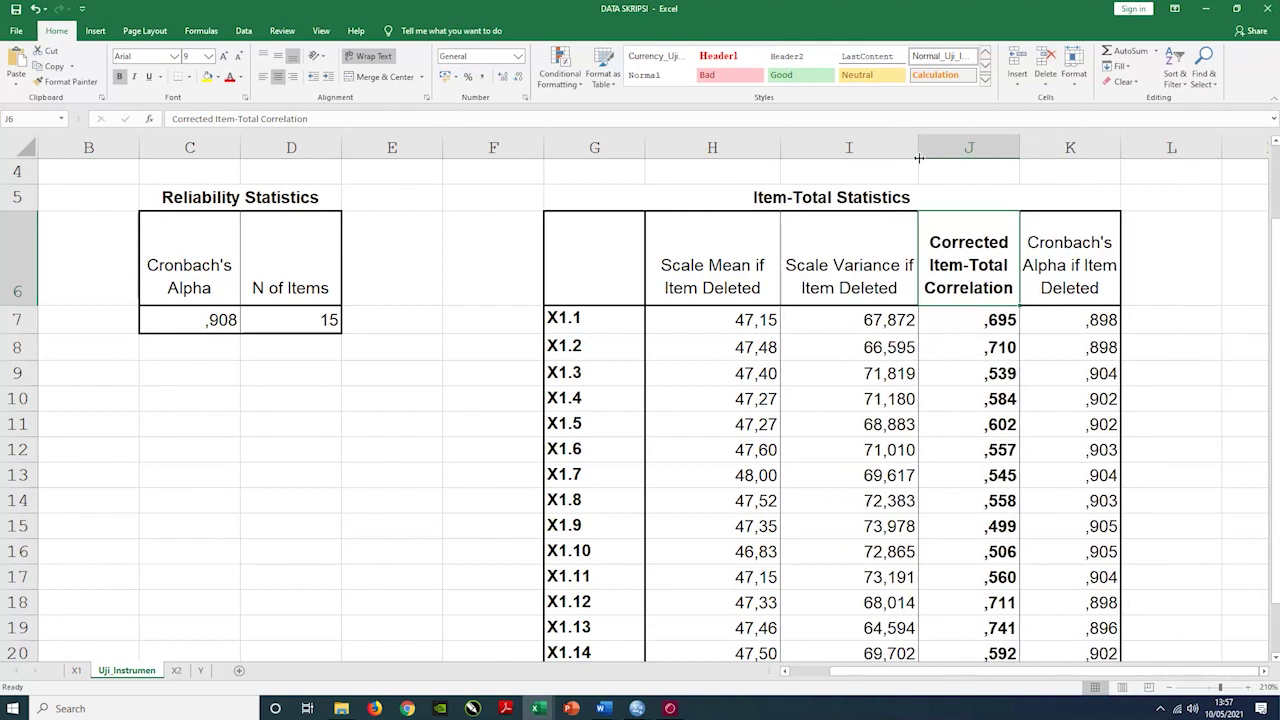
Widen columns J and K so the Corrected Item-Total Correlation and Cronbach's Alpha if Item Deleted headings fit on two lines.
{"action": "left_click_drag", "start_coordinate": [1019, 147], "coordinate": [1059, 150]}
{"action": "left_click_drag", "start_coordinate": [1160, 148], "coordinate": [1216, 152]}
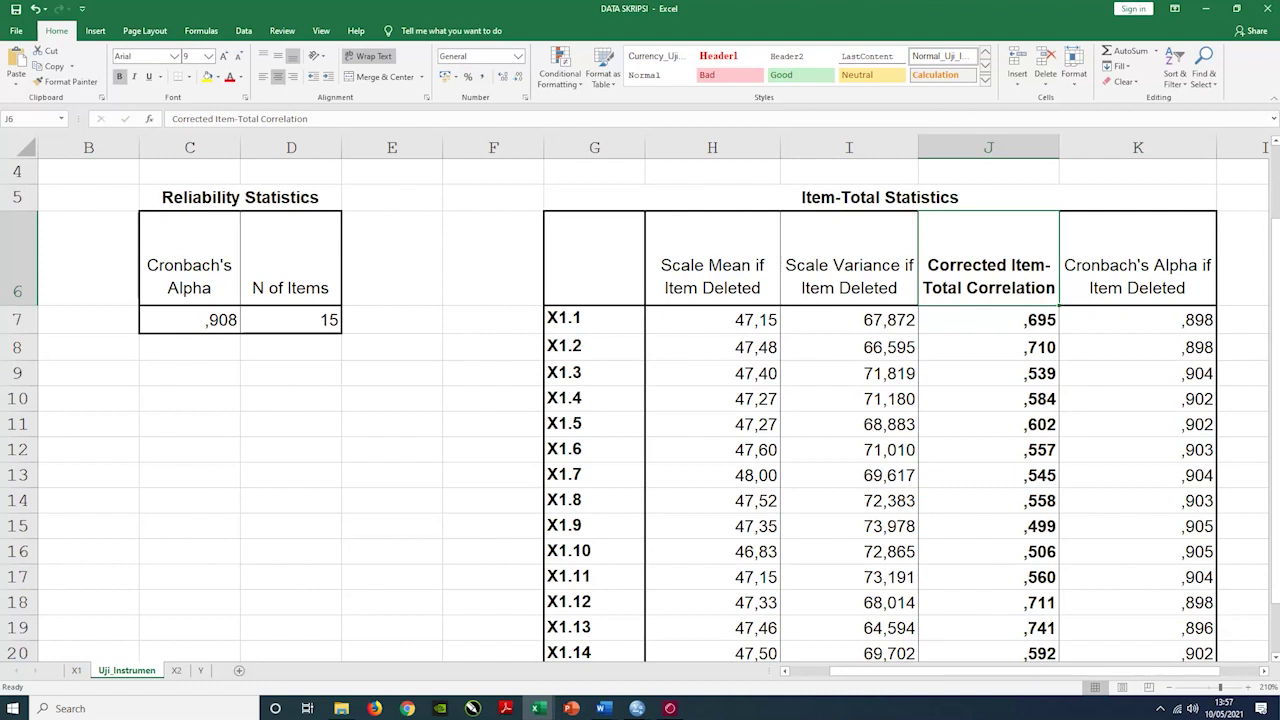
Review the Corrected Item-Total Correlation values in column J from item X1.1 down to X1.15.
{"action": "left_click", "coordinate": [1000, 324]}
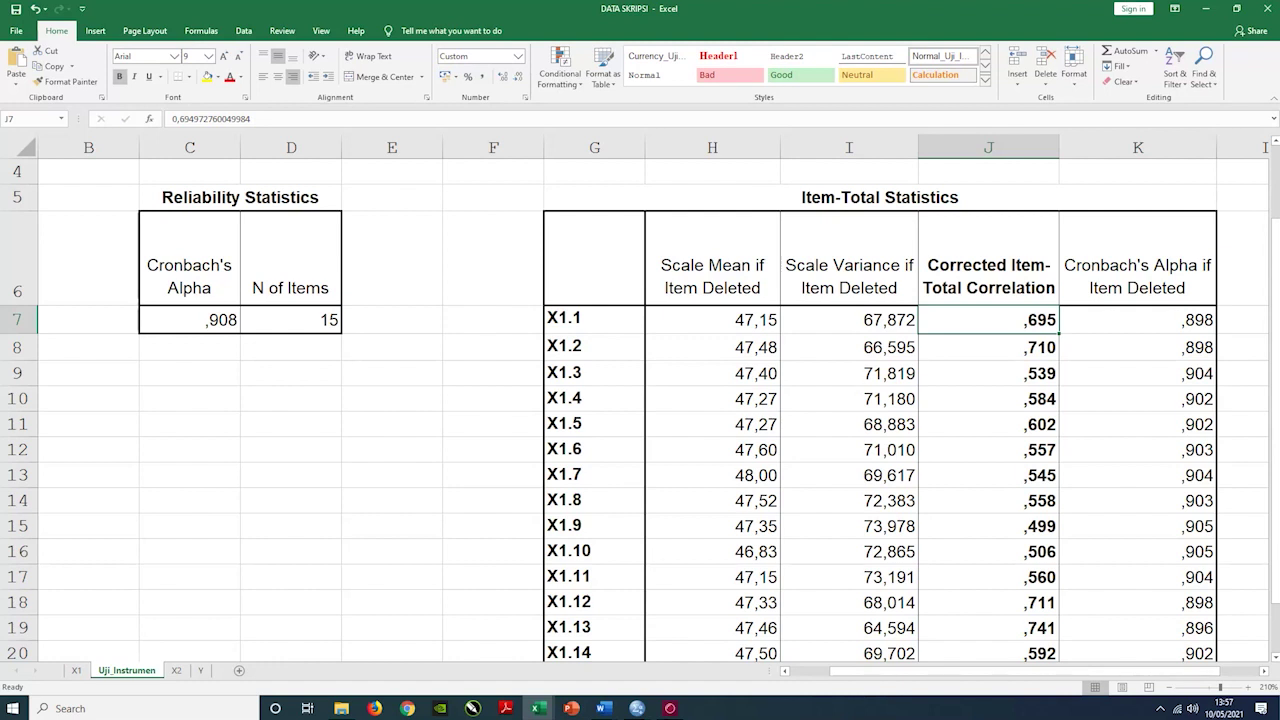
{"action": "left_click", "coordinate": [1018, 353]}
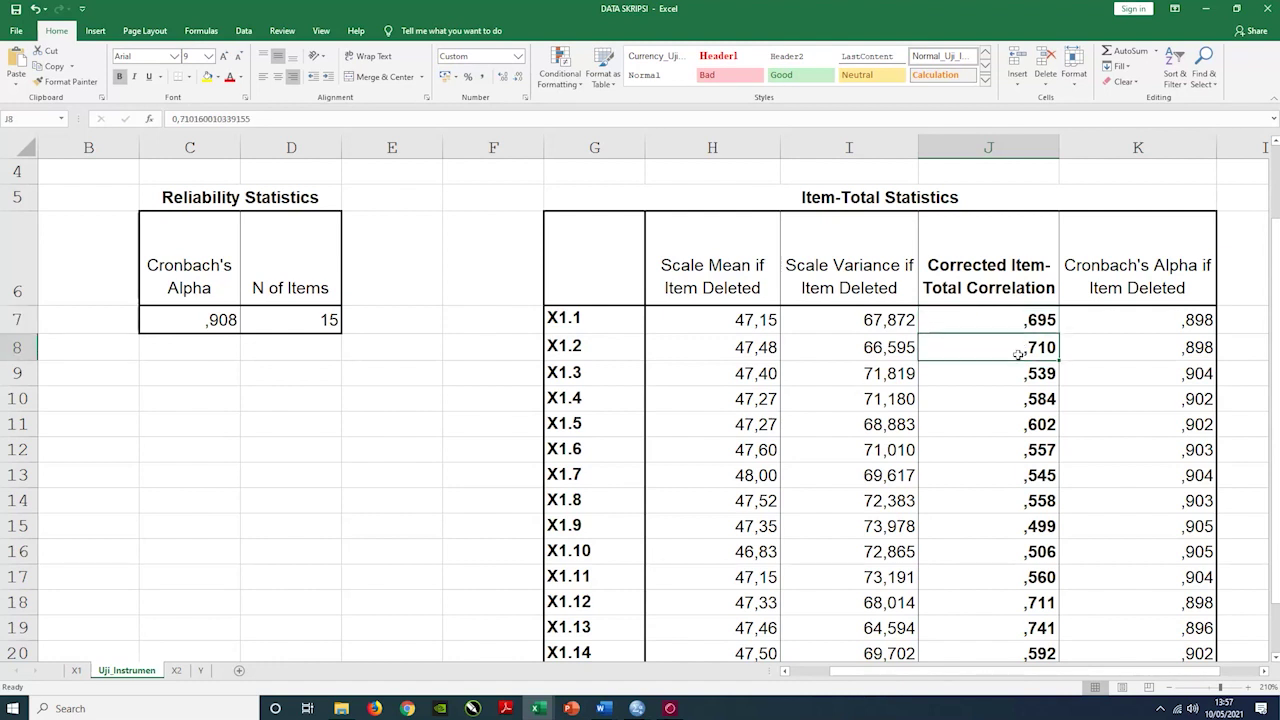
{"action": "left_click", "coordinate": [1003, 374]}
{"action": "scroll", "coordinate": [1001, 373], "scroll_direction": "down", "scroll_amount": 1}
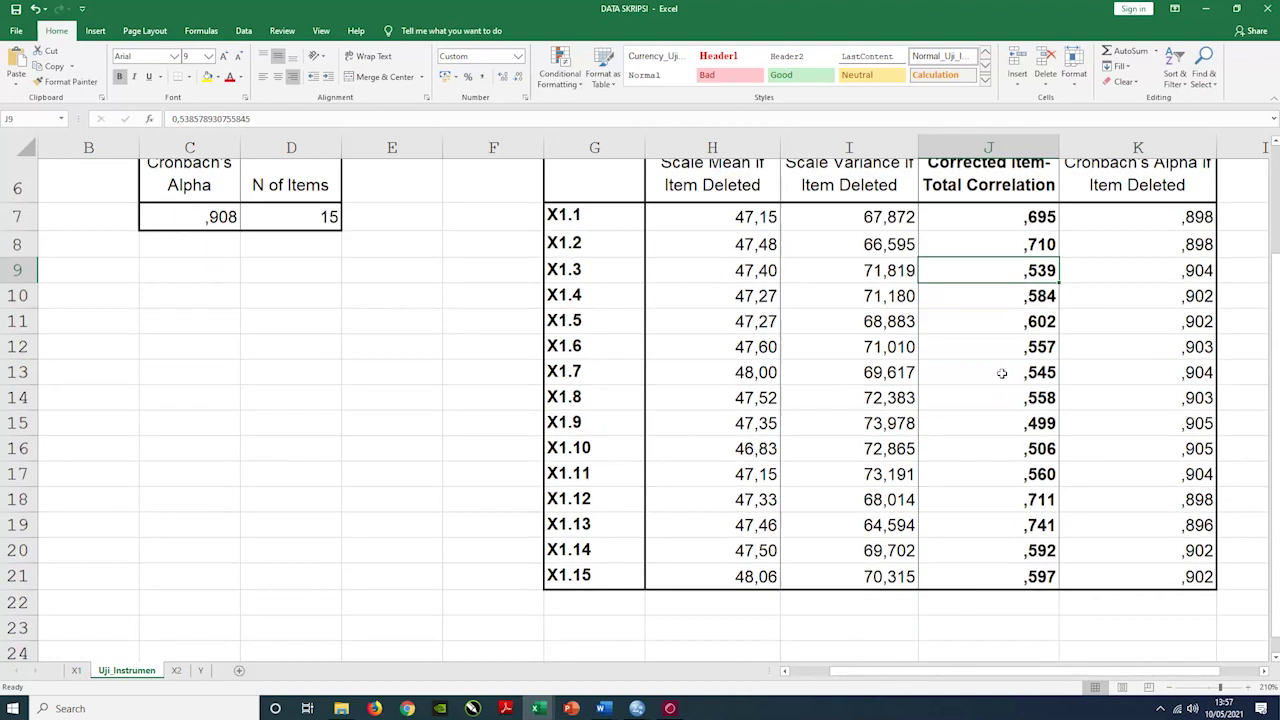
{"action": "scroll", "coordinate": [1001, 373], "scroll_direction": "down", "scroll_amount": 2}
{"action": "scroll", "coordinate": [1030, 368], "scroll_direction": "up", "scroll_amount": 4}
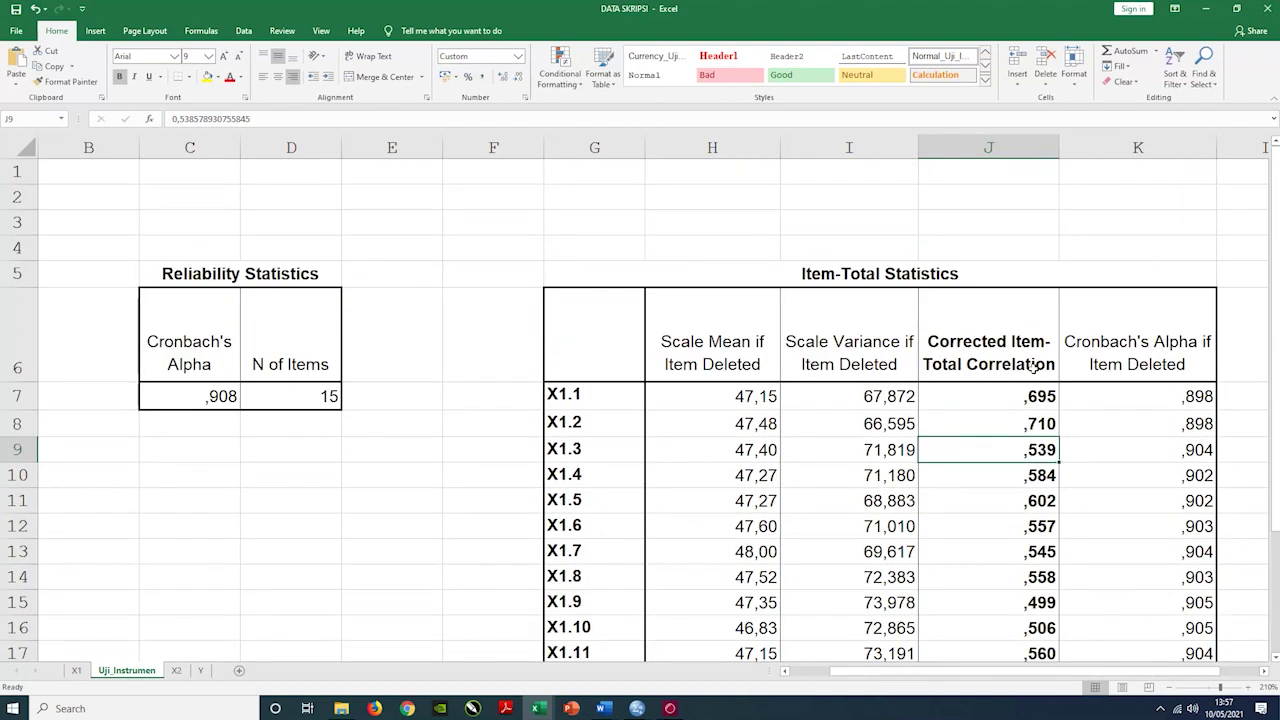
{"action": "scroll", "coordinate": [1035, 367], "scroll_direction": "down", "scroll_amount": 3}
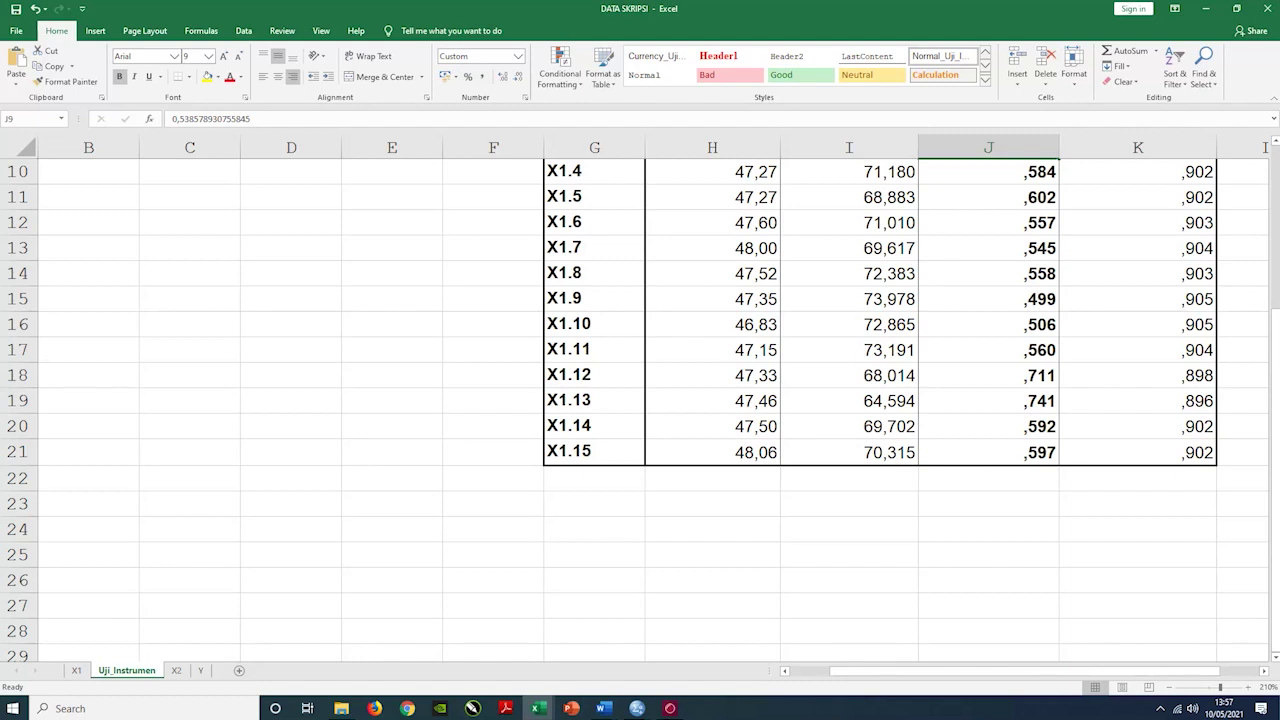
{"action": "left_click", "coordinate": [988, 452]}
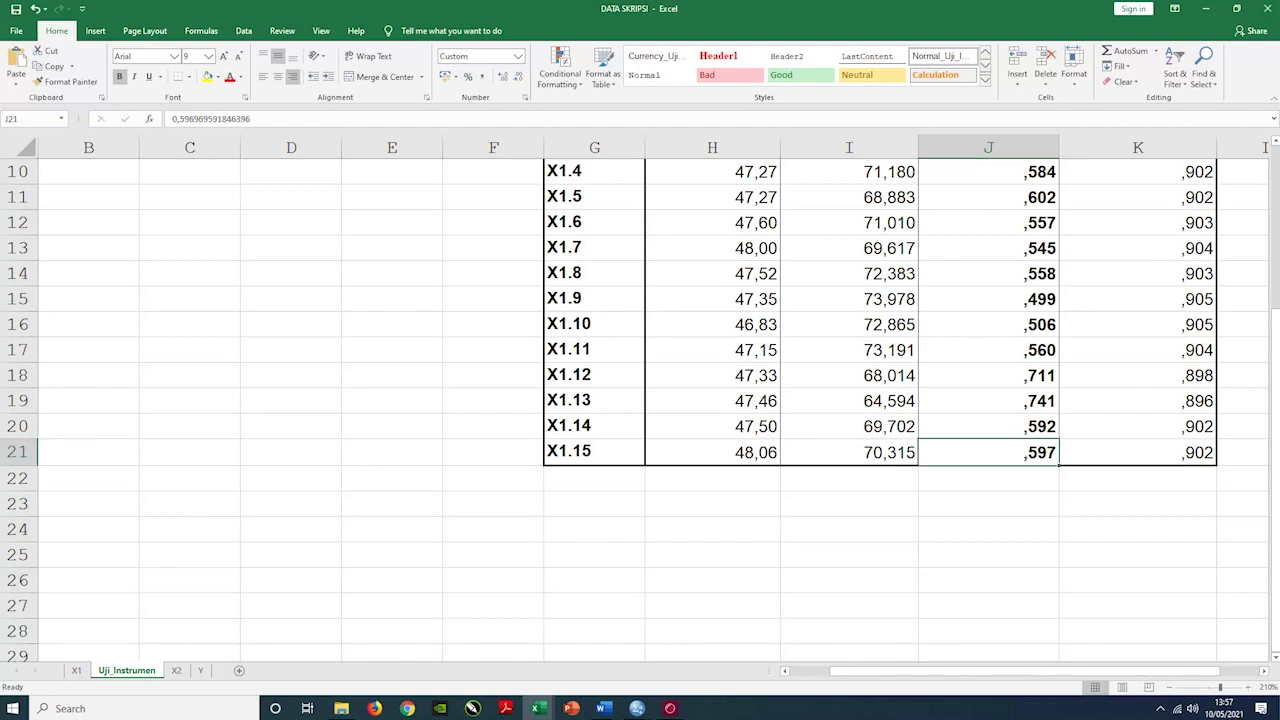
{"action": "scroll", "coordinate": [590, 412], "scroll_direction": "up", "scroll_amount": 3}
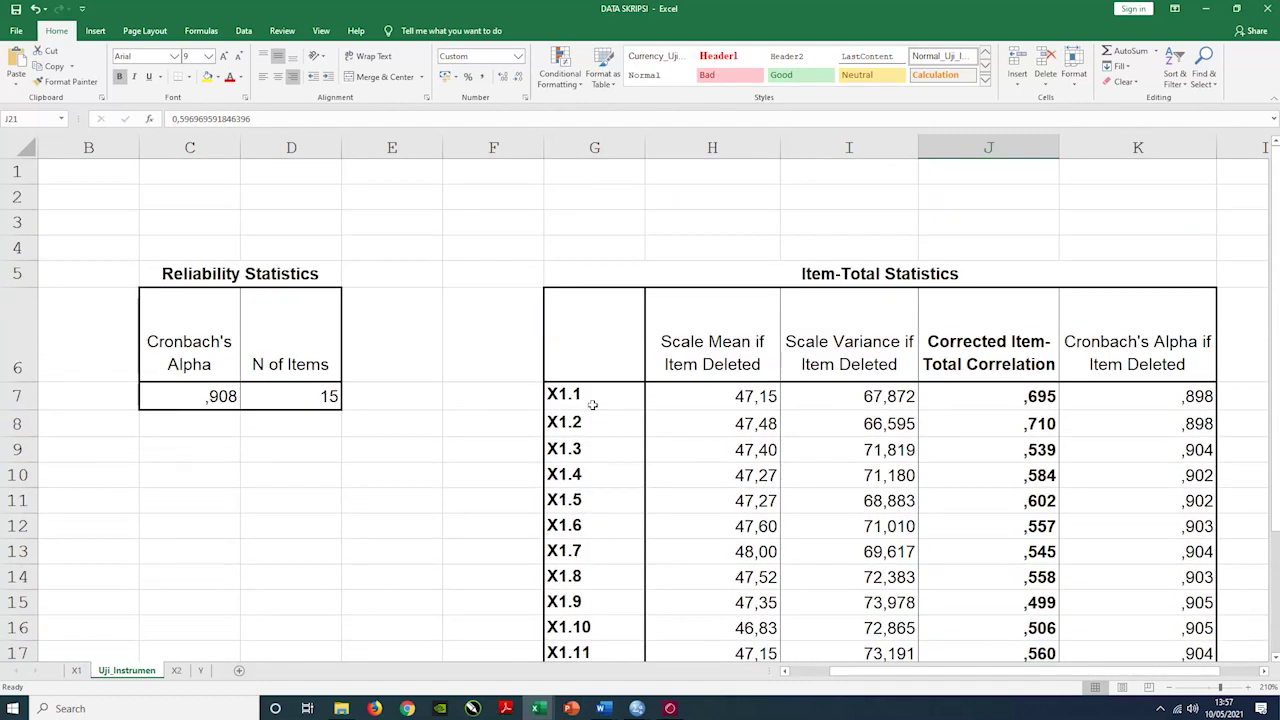
Go through the item labels X1.1 to X1.15 in column G and check the Corrected Item-Total Correlation of X1.15.
{"action": "left_click", "coordinate": [586, 397]}
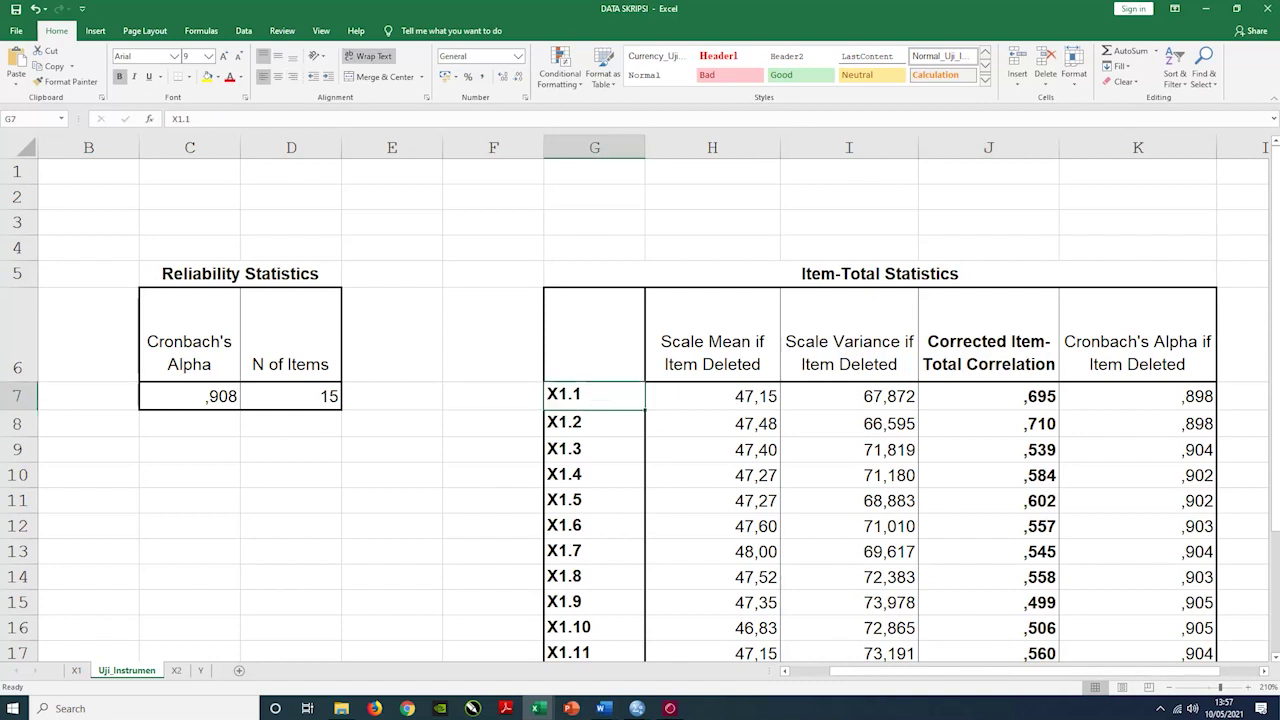
{"action": "scroll", "coordinate": [598, 400], "scroll_direction": "down", "scroll_amount": 2}
{"action": "left_click", "coordinate": [590, 403]}
{"action": "scroll", "coordinate": [606, 403], "scroll_direction": "down", "scroll_amount": 4}
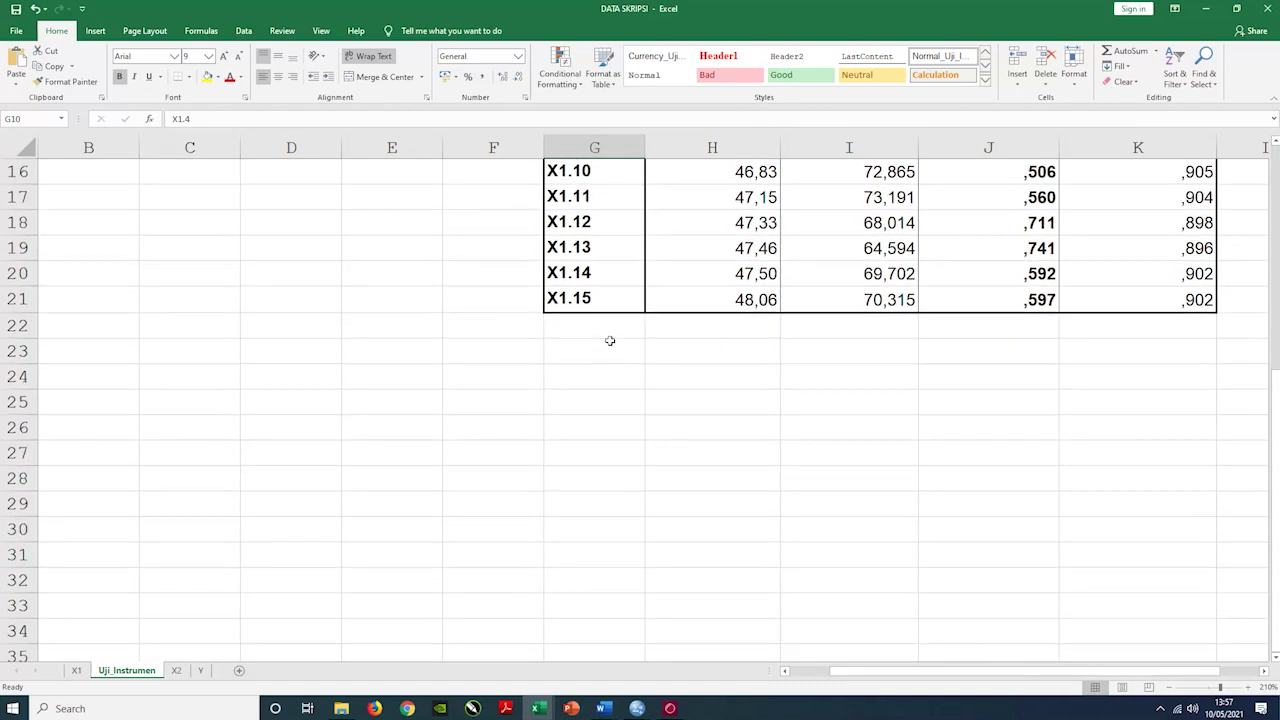
{"action": "left_click", "coordinate": [610, 304]}
{"action": "left_click", "coordinate": [1028, 302]}
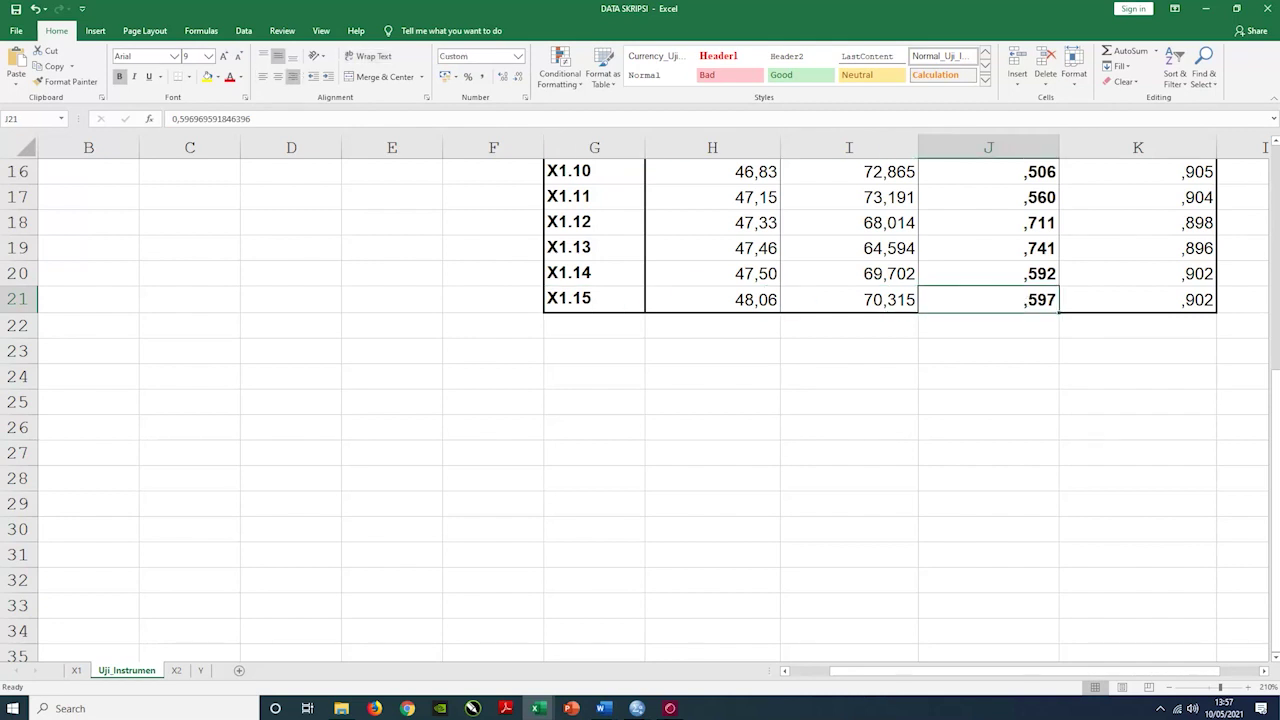
{"action": "scroll", "coordinate": [948, 336], "scroll_direction": "up", "scroll_amount": 4}
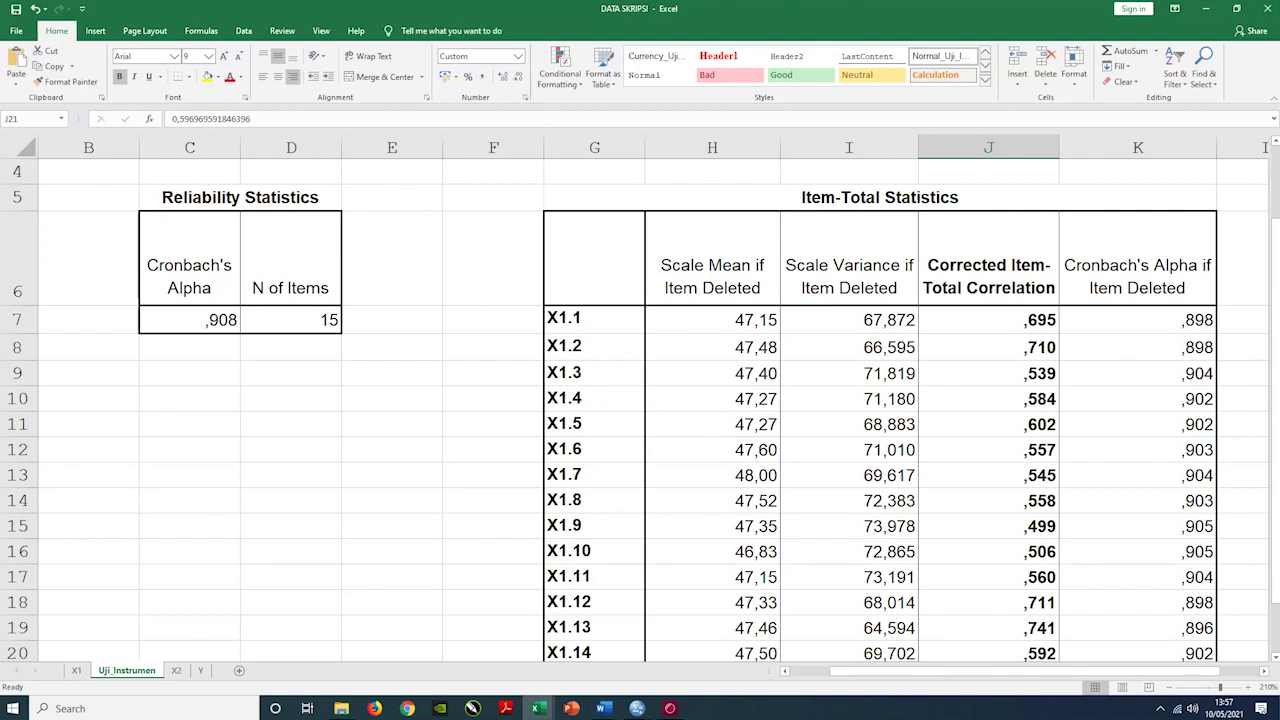
Compare the Corrected Item-Total Correlation of items X1.5, X1.10 and X1.15, and check X1.15's Cronbach's Alpha if Item Deleted.
{"action": "scroll", "coordinate": [577, 497], "scroll_direction": "down", "scroll_amount": 1}
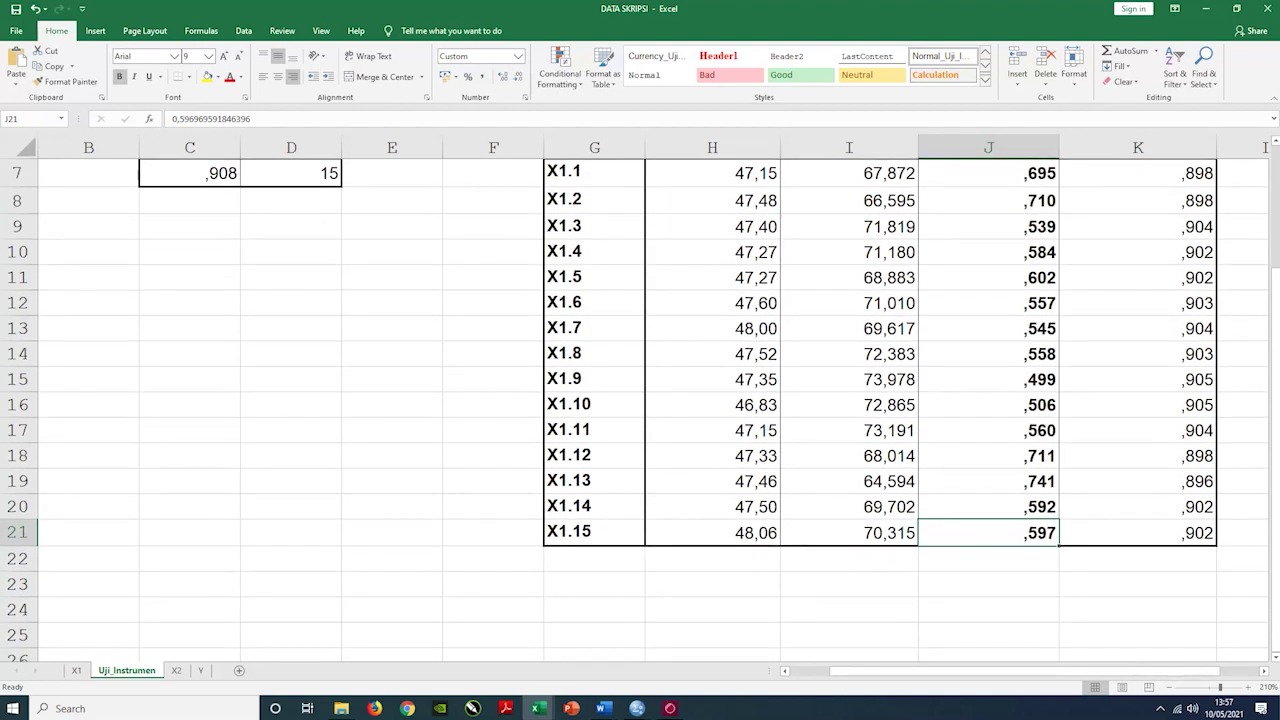
{"action": "left_click", "coordinate": [575, 276]}
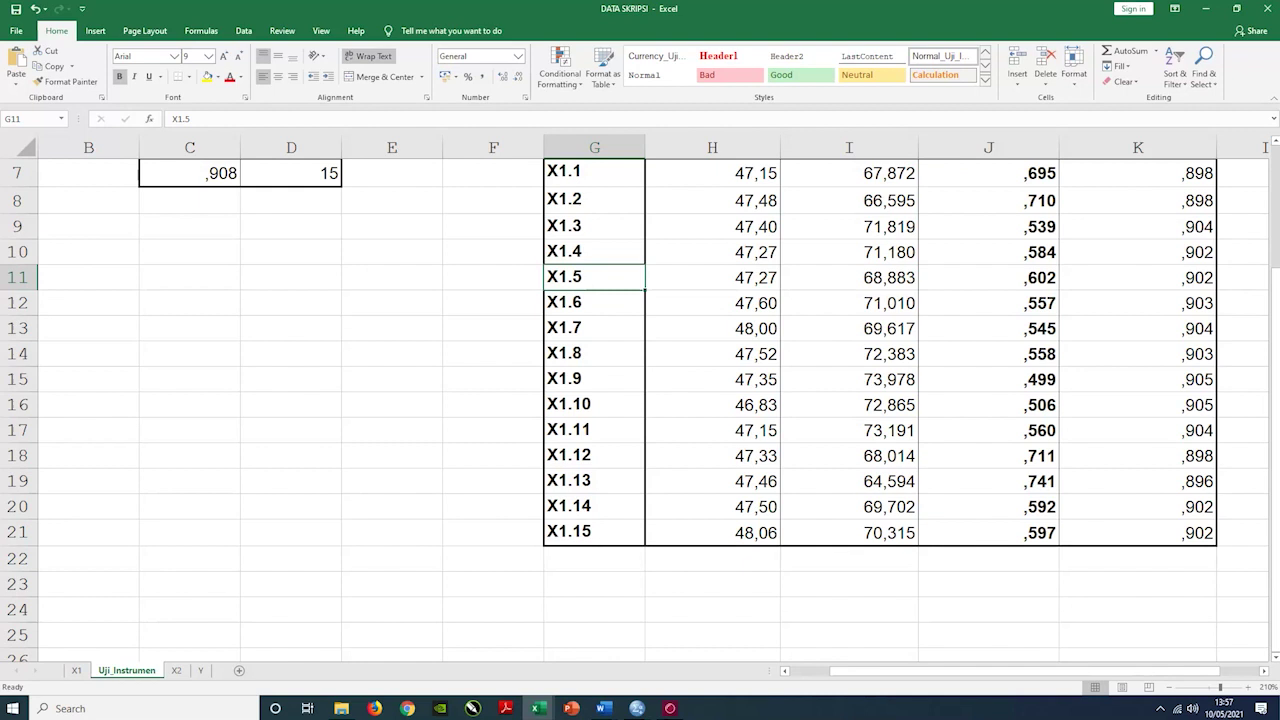
{"action": "left_click", "coordinate": [998, 271]}
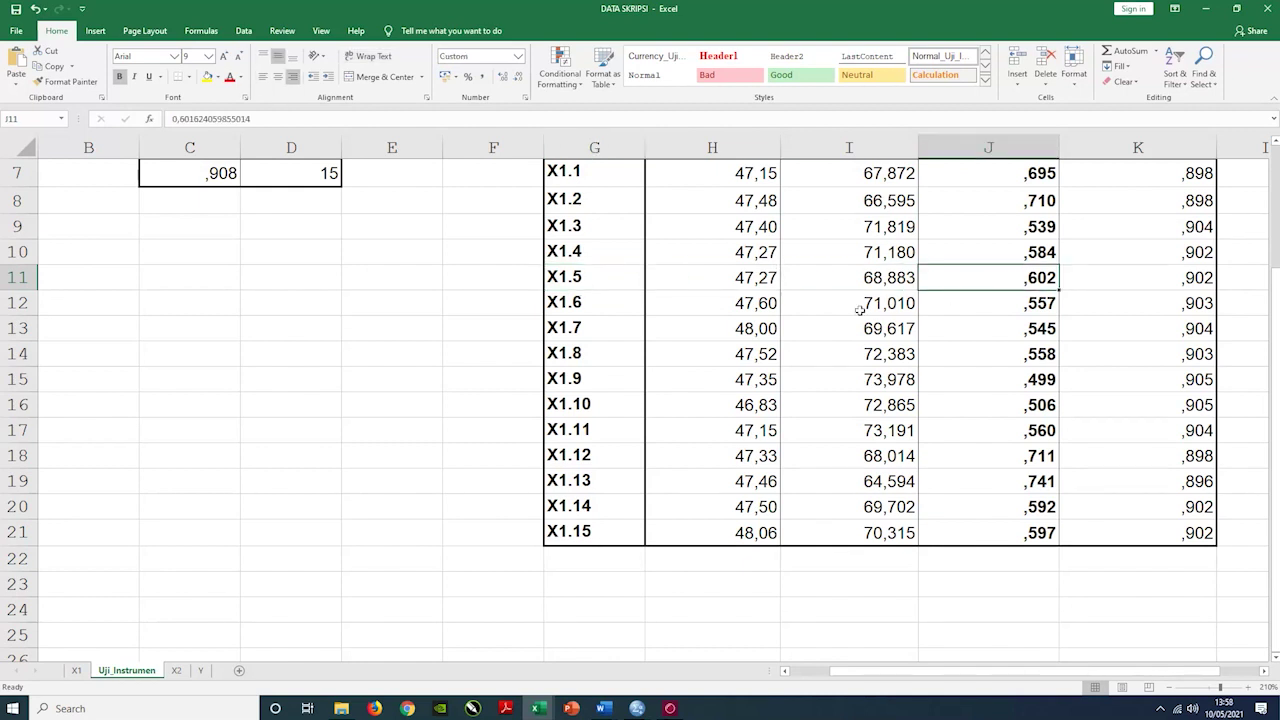
{"action": "left_click", "coordinate": [588, 406]}
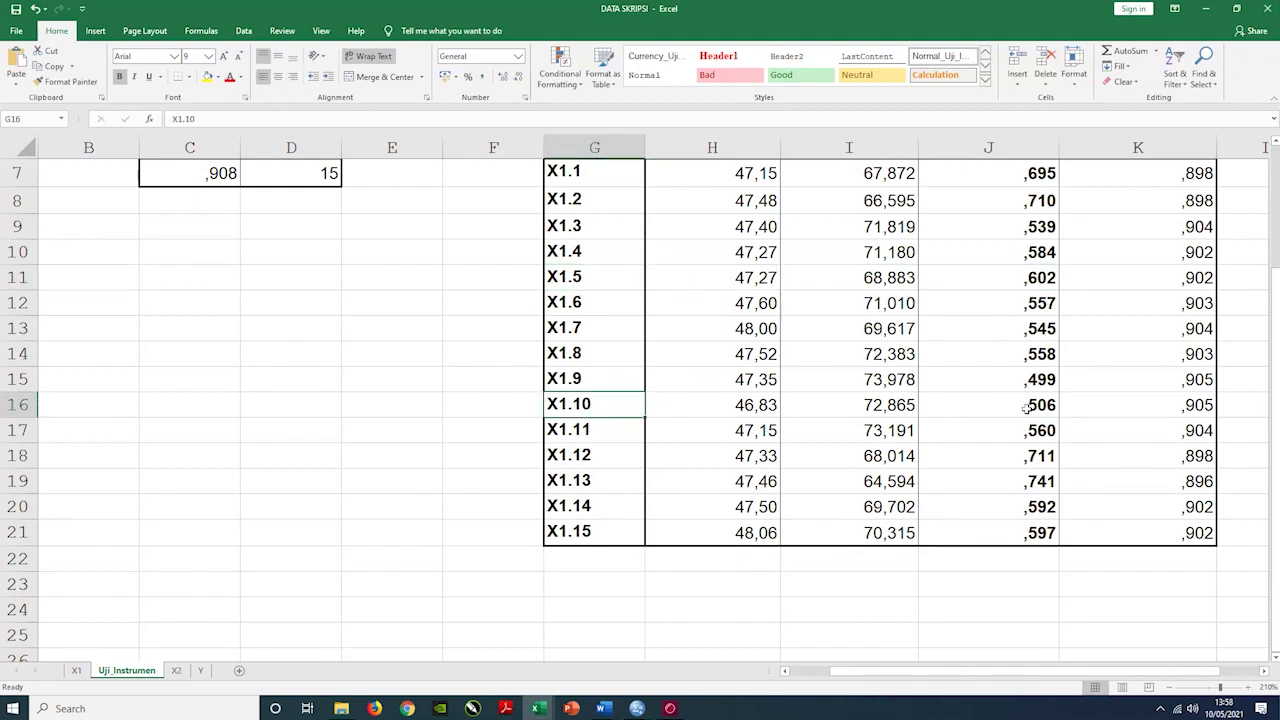
{"action": "left_click", "coordinate": [1026, 405]}
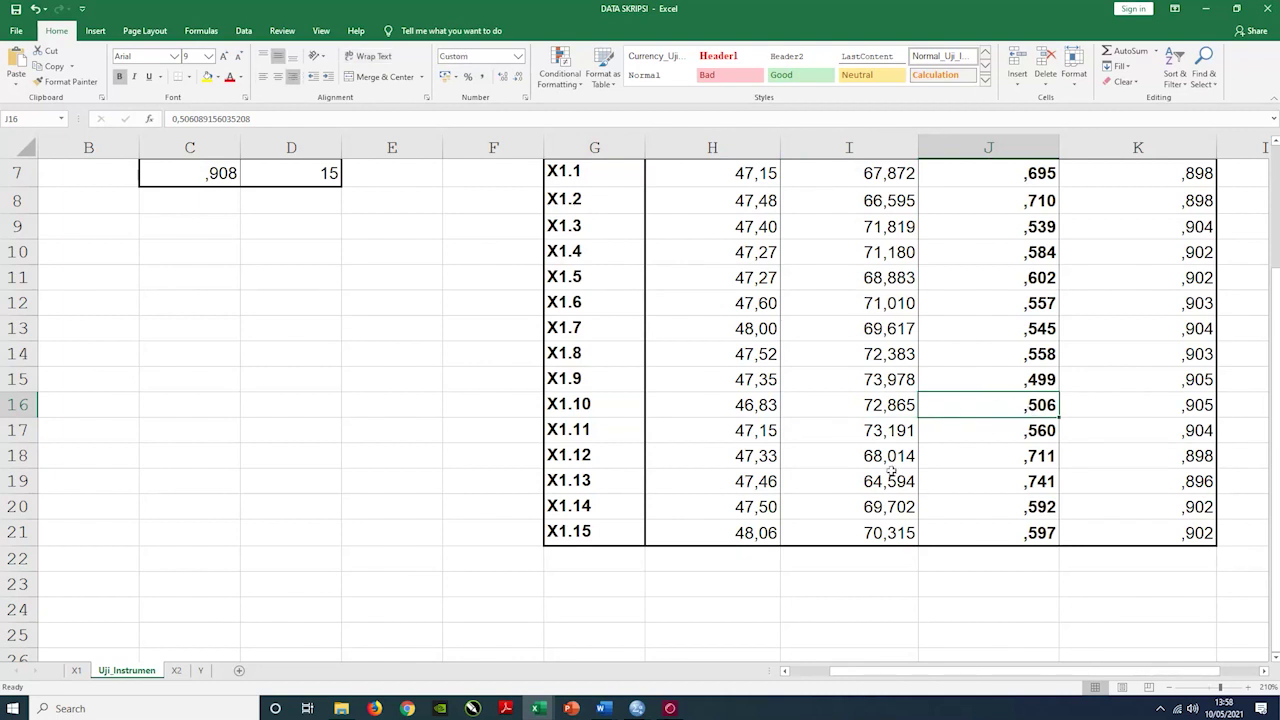
{"action": "left_click", "coordinate": [567, 532]}
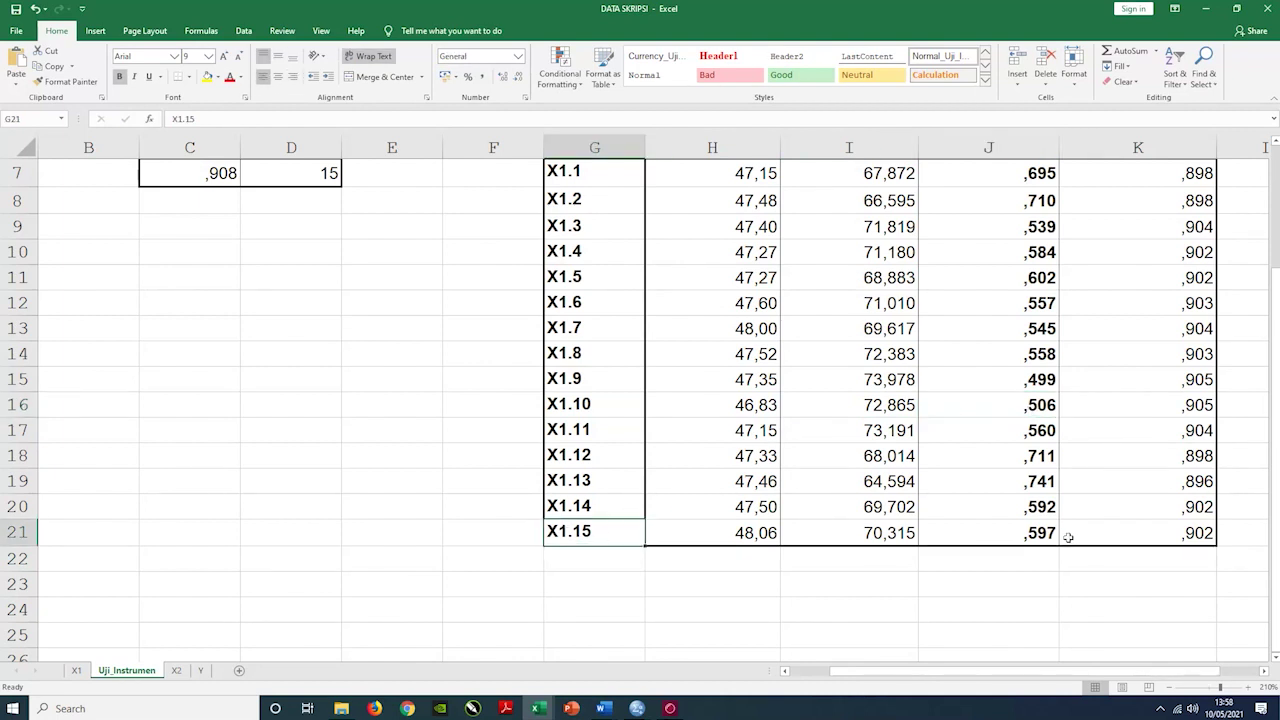
{"action": "left_click", "coordinate": [1020, 533]}
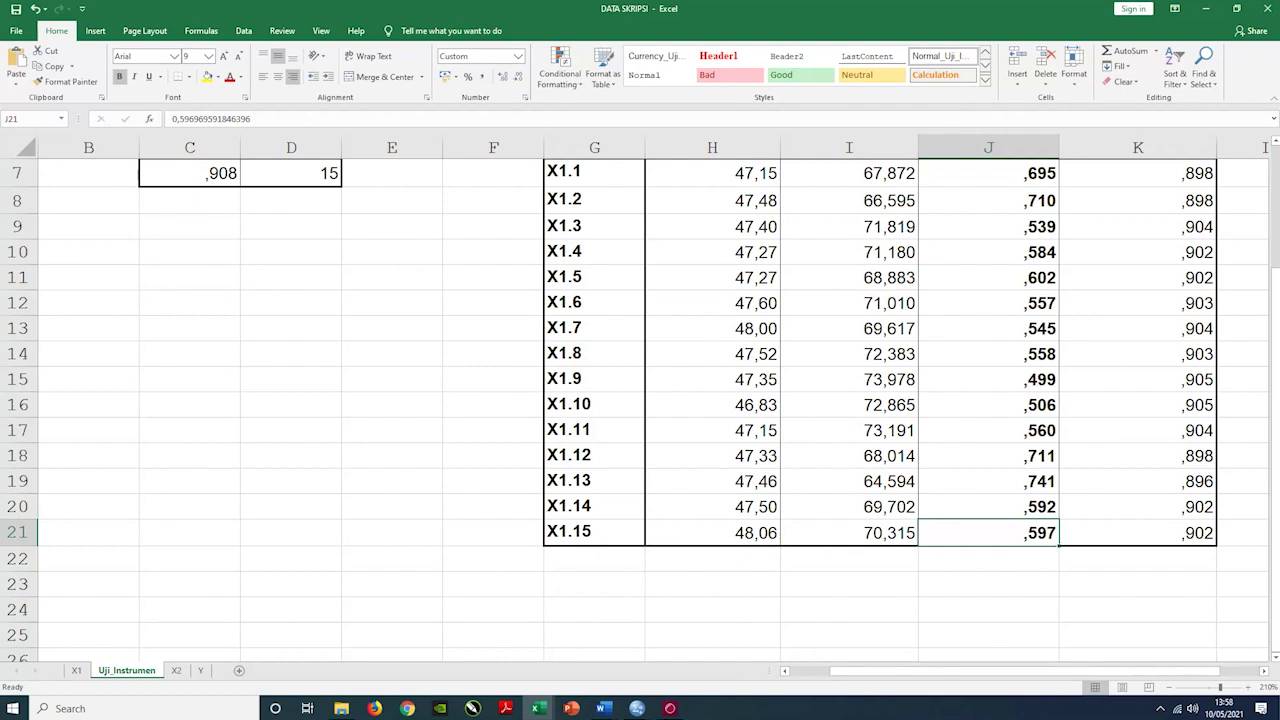
{"action": "scroll", "coordinate": [1064, 510], "scroll_direction": "up", "scroll_amount": 1}
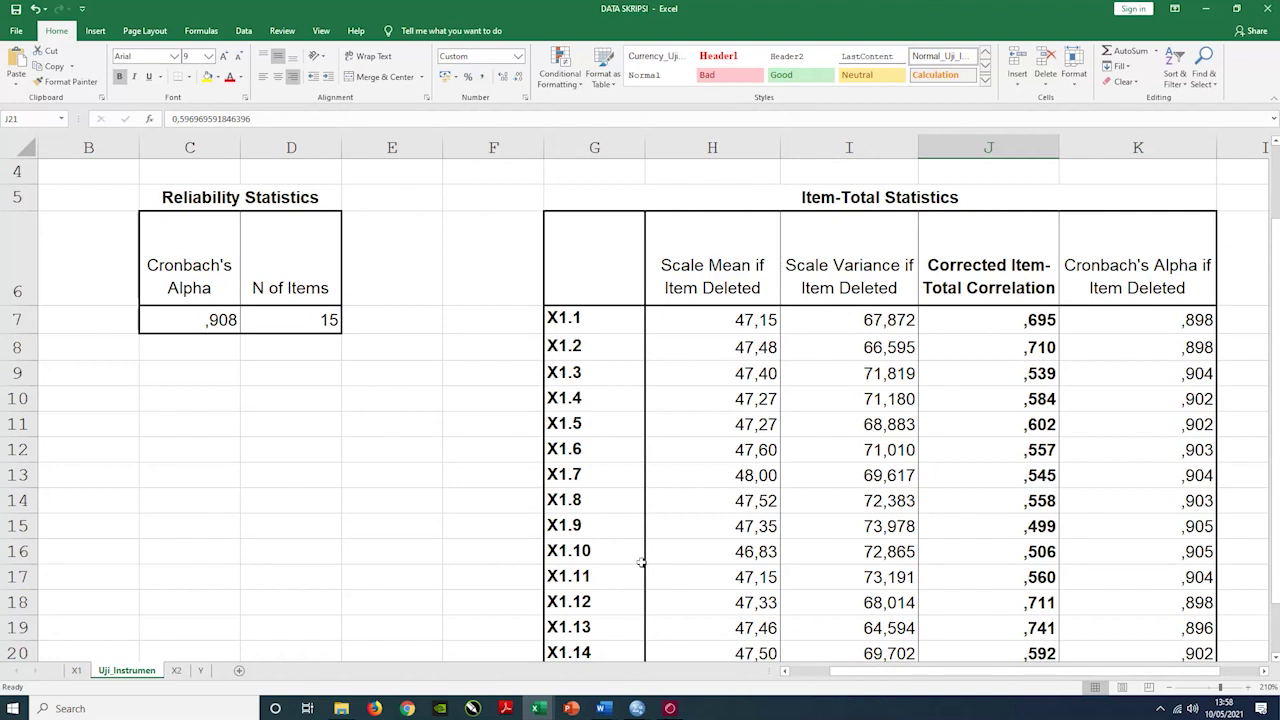
{"action": "scroll", "coordinate": [723, 517], "scroll_direction": "down", "scroll_amount": 2}
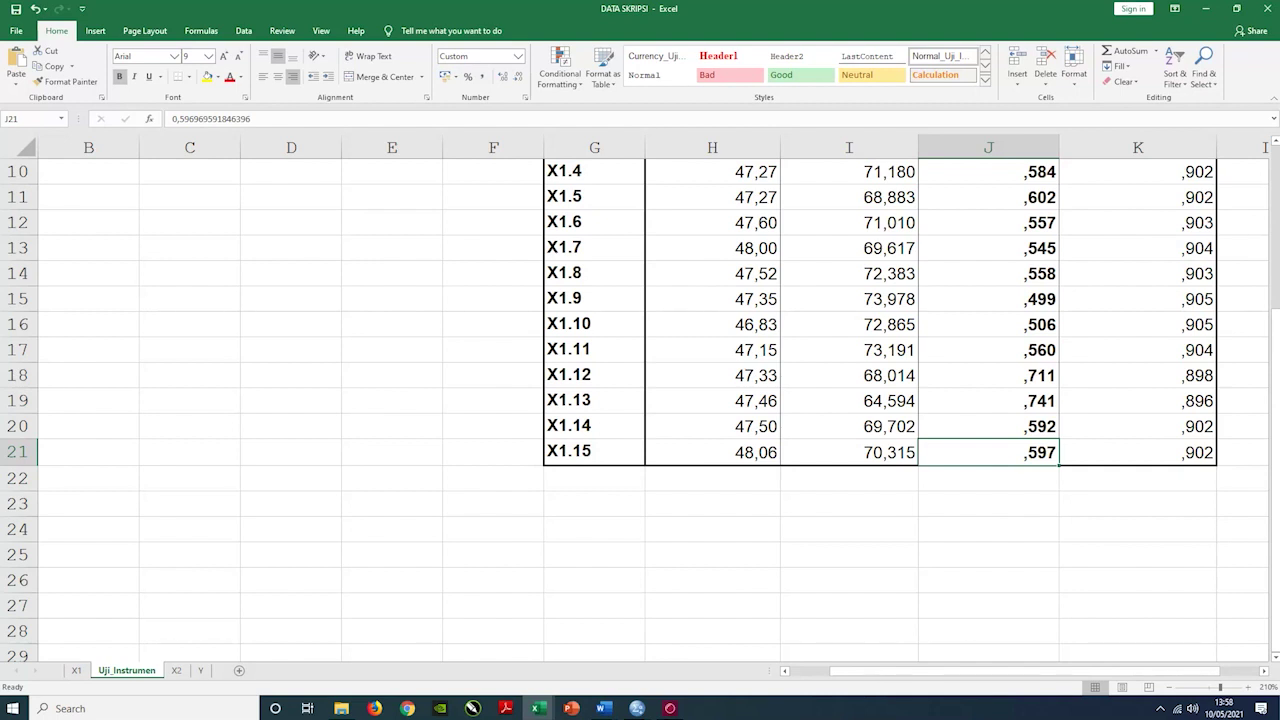
{"action": "left_click", "coordinate": [1170, 458]}
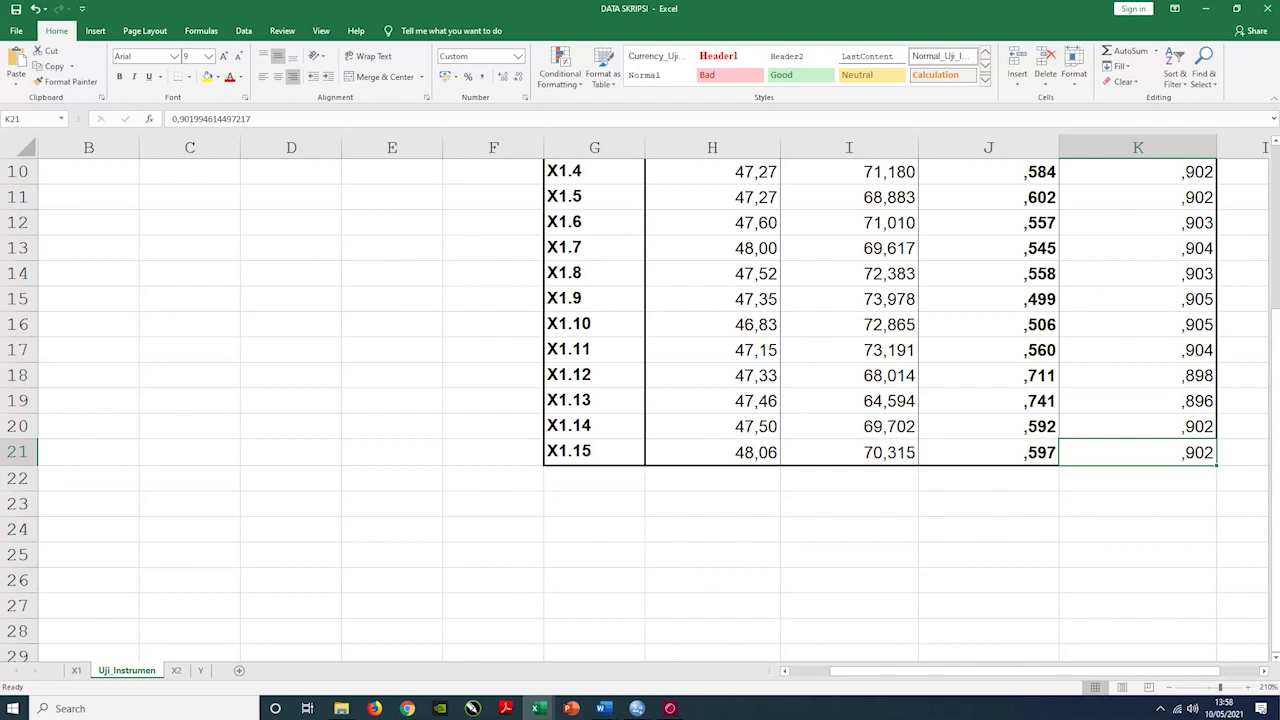
{"action": "scroll", "coordinate": [581, 444], "scroll_direction": "up", "scroll_amount": 2}
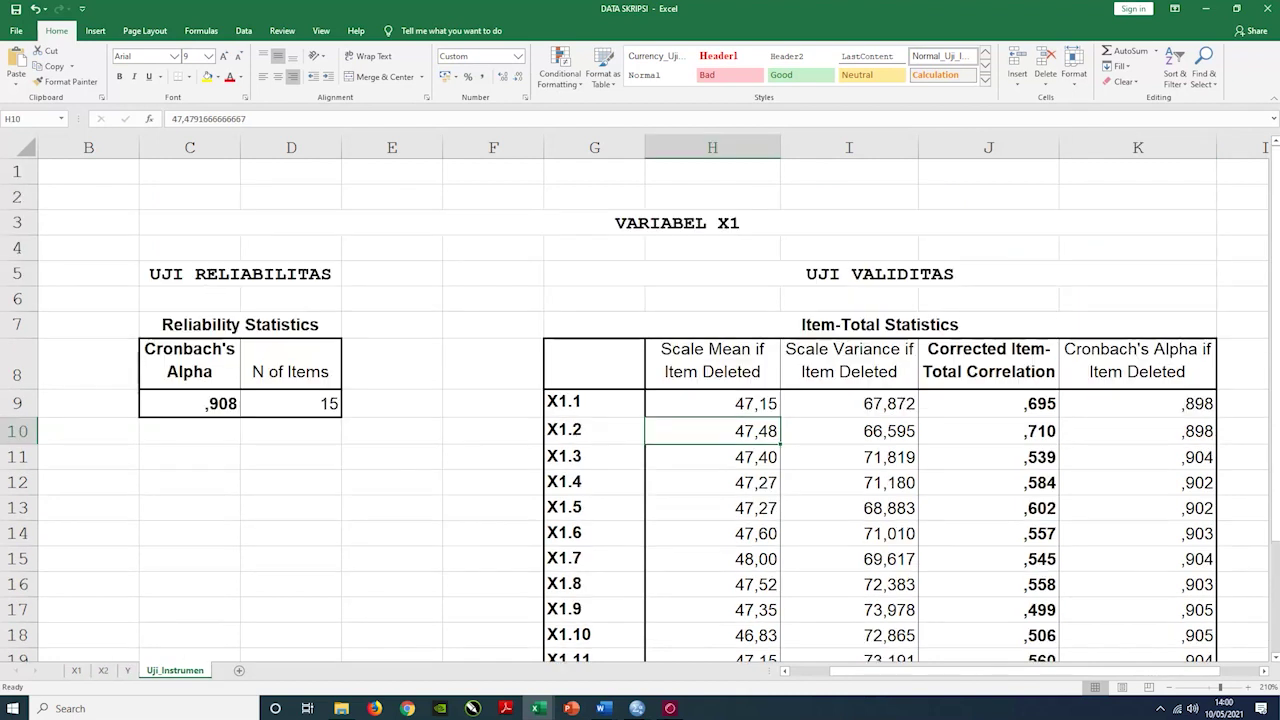
Check the Cronbach's Alpha value in the Reliability Statistics table and enter the note "0,98 > 0,7 (RELIABEL)" in cell C12.
{"action": "left_click", "coordinate": [888, 287]}
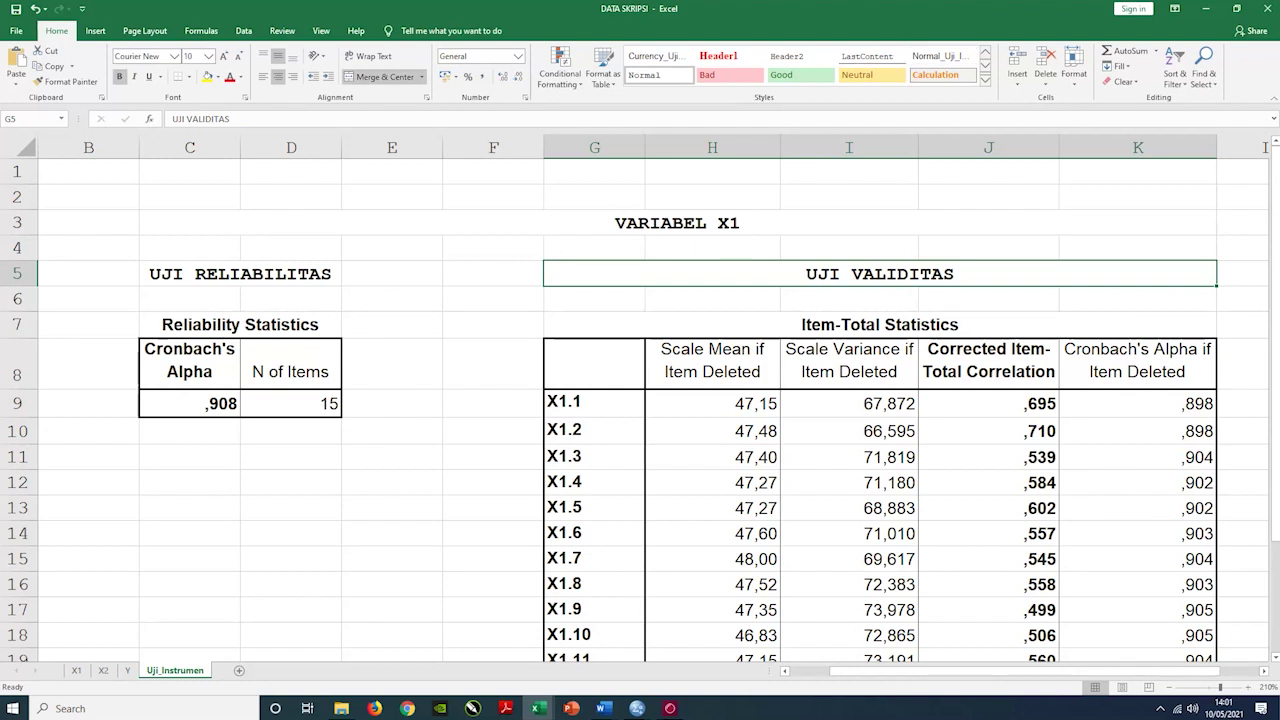
{"action": "left_click", "coordinate": [550, 412]}
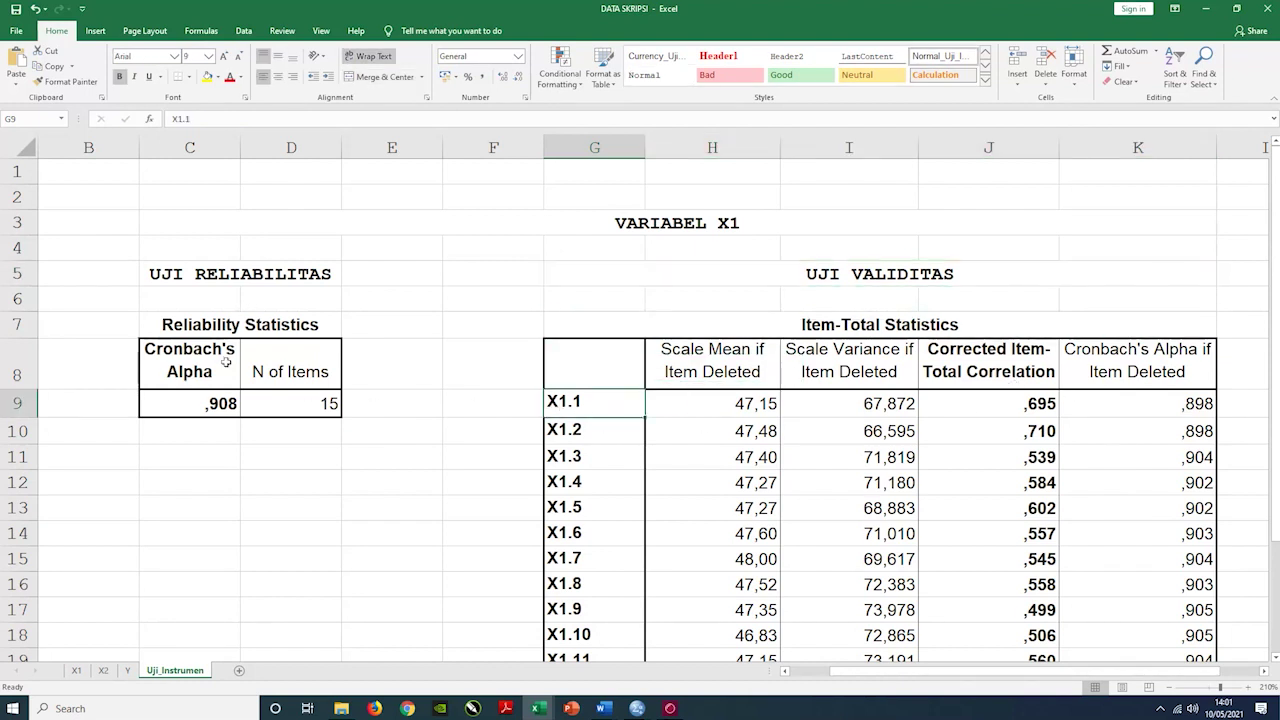
{"action": "left_click", "coordinate": [194, 318]}
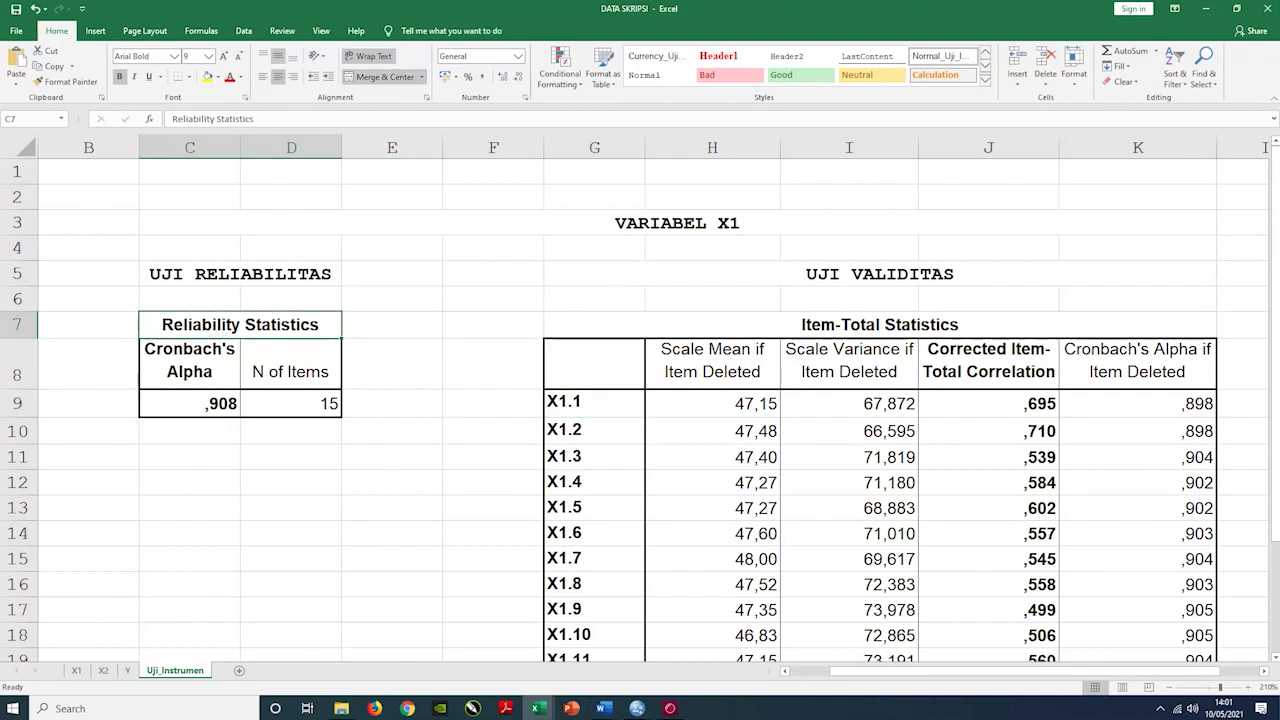
{"action": "key", "text": "Down"}
{"action": "key", "text": "Down"}
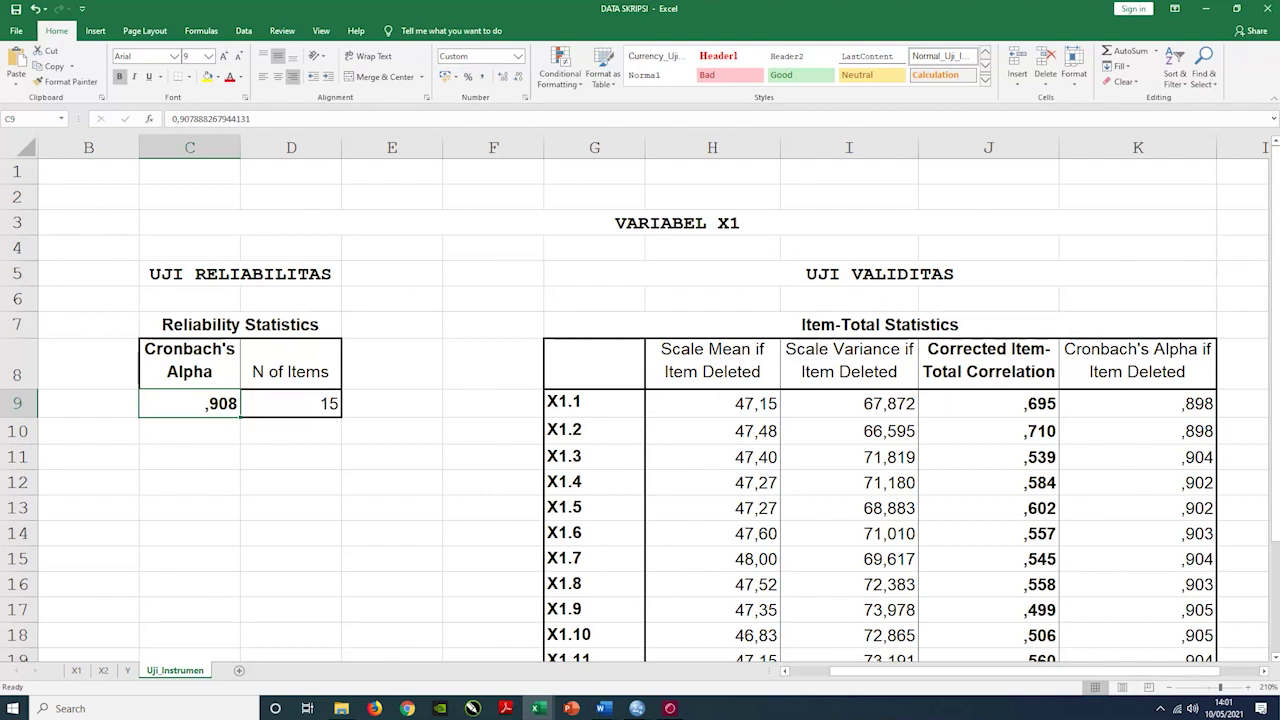
{"action": "left_click", "coordinate": [205, 484]}
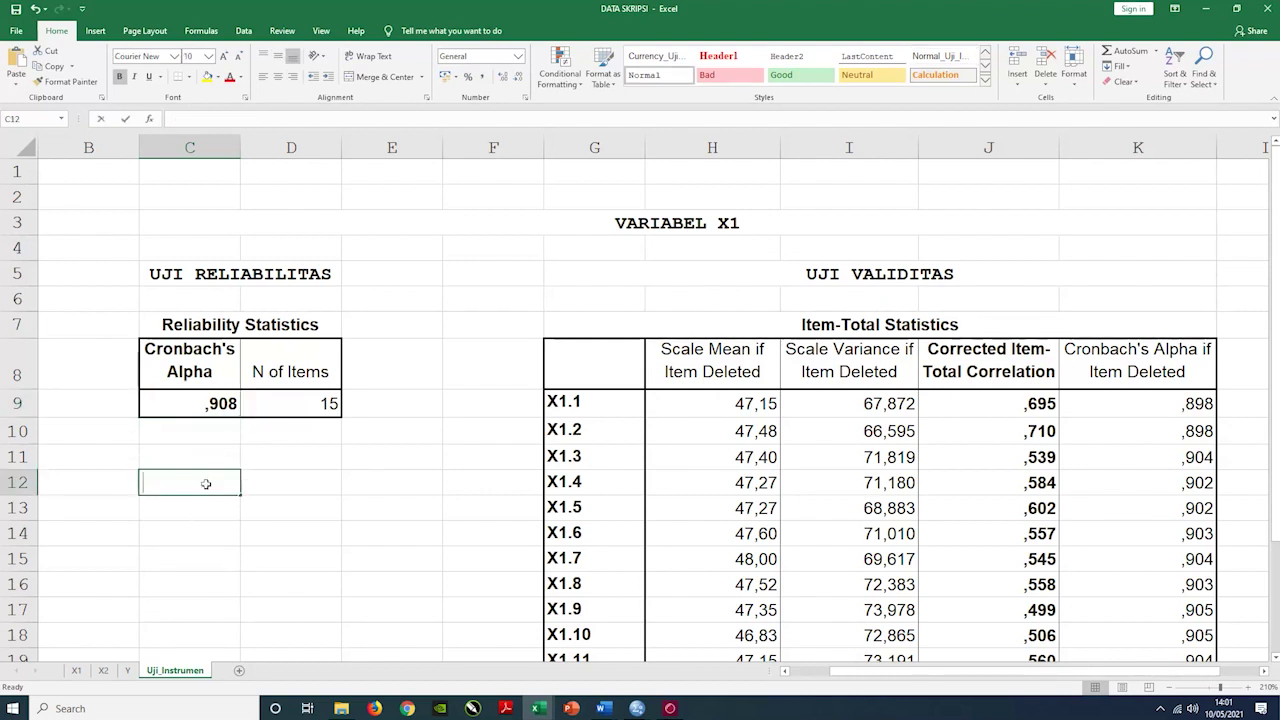
{"action": "type", "text": "0,98"}
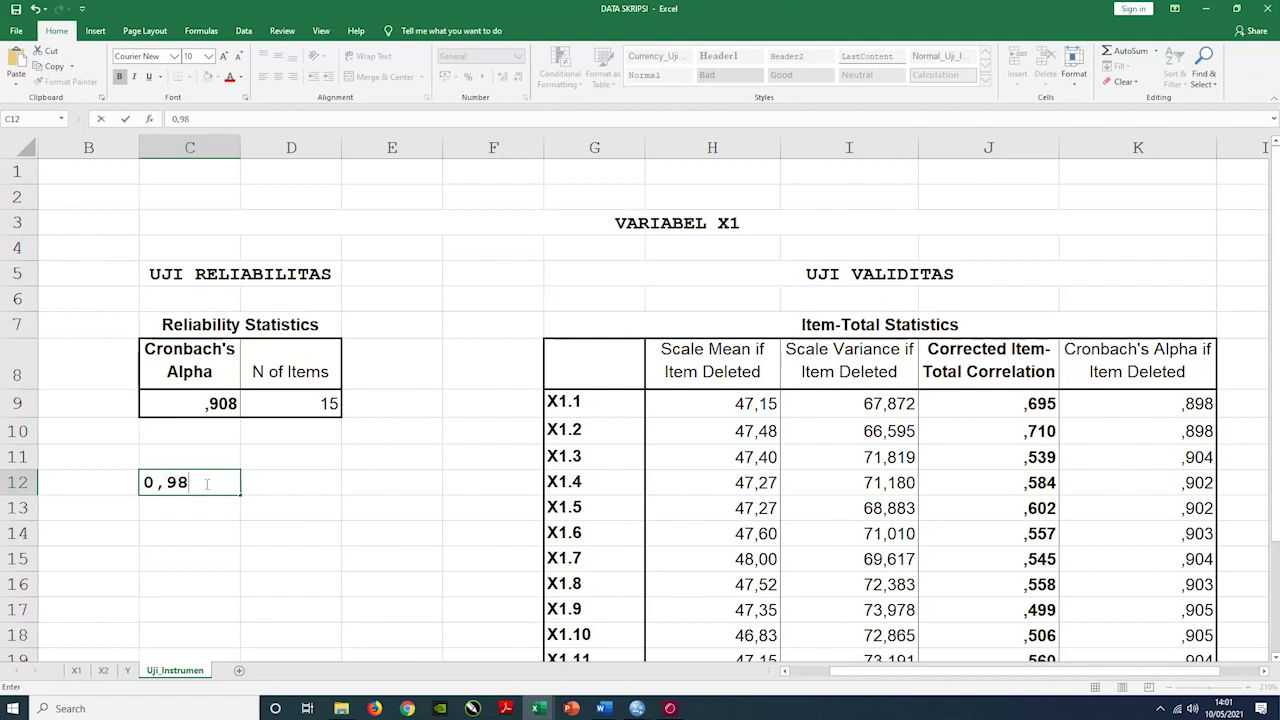
{"action": "type", "text": " > 0,7 (RELIABEL"}
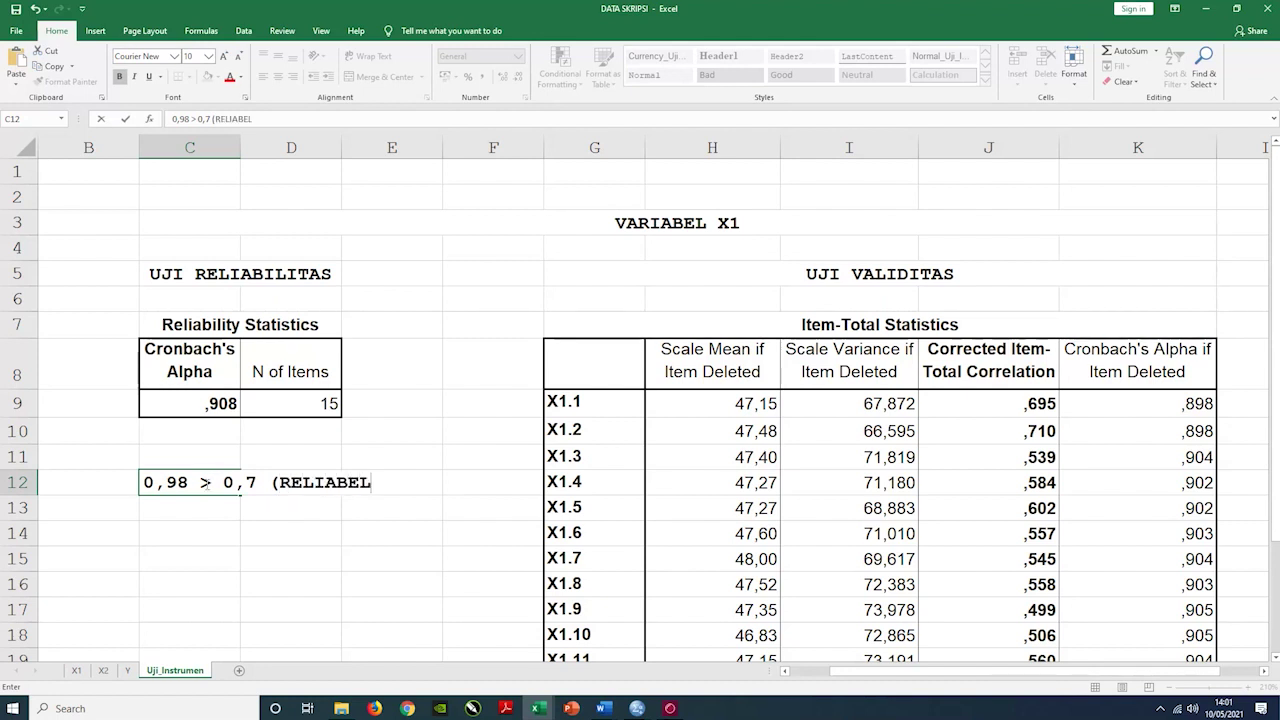
{"action": "type", "text": ")"}
{"action": "left_click", "coordinate": [356, 531]}
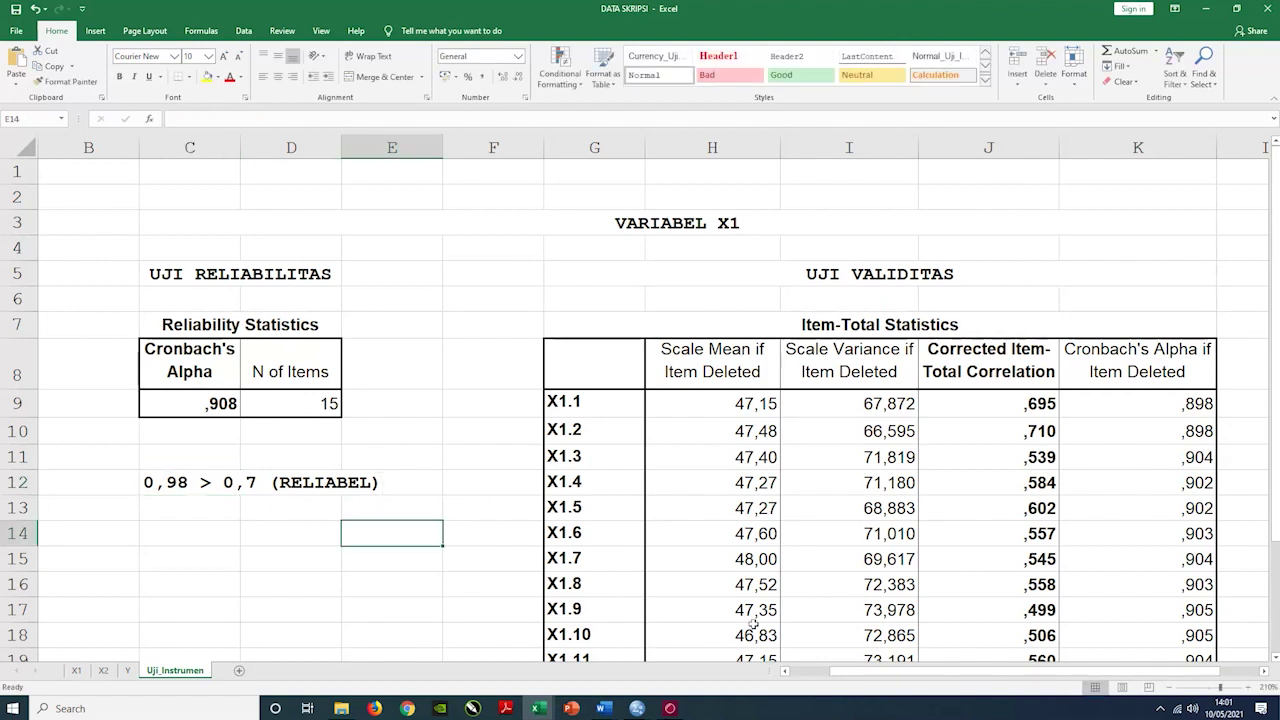
Enter the validity note "CITC > 0,3 (SEMUA ITEM PERNYATAAN VALID" in cell G25, below the Item-Total Statistics table.
{"action": "scroll", "coordinate": [1012, 413], "scroll_direction": "down", "scroll_amount": 1}
{"action": "scroll", "coordinate": [1012, 413], "scroll_direction": "down", "scroll_amount": 4}
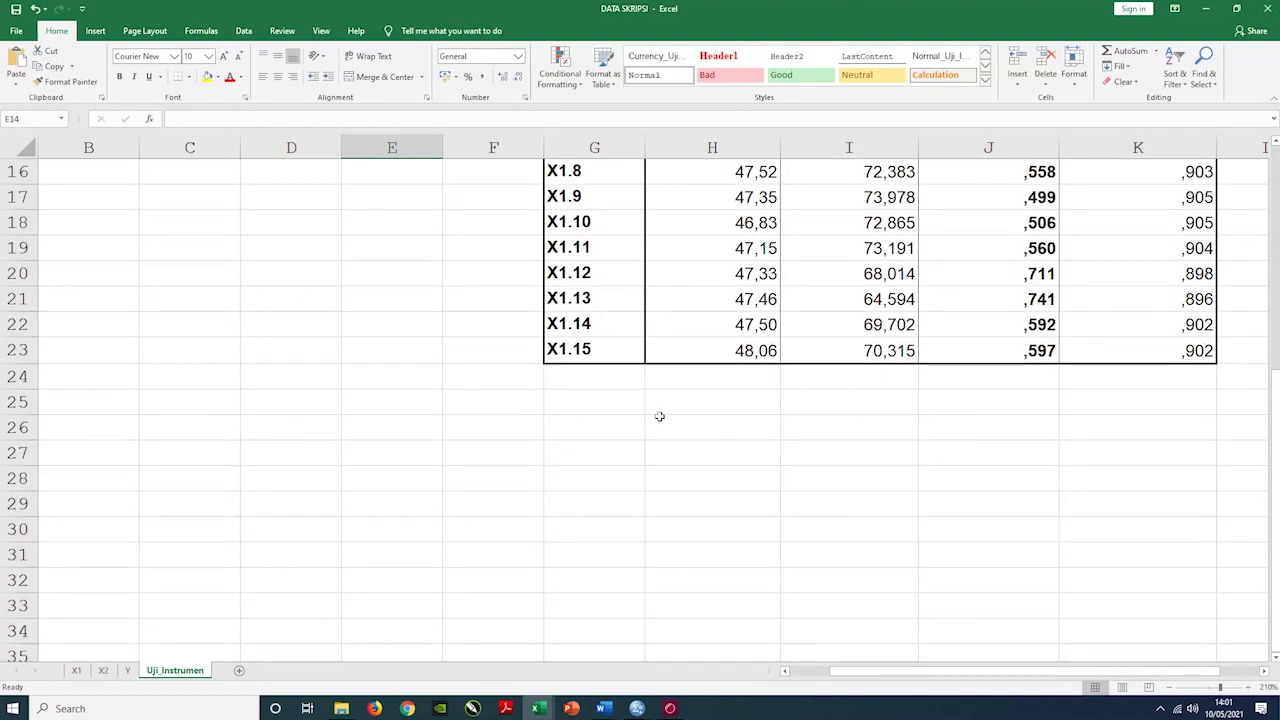
{"action": "left_click", "coordinate": [620, 410]}
{"action": "scroll", "coordinate": [792, 415], "scroll_direction": "up", "scroll_amount": 4}
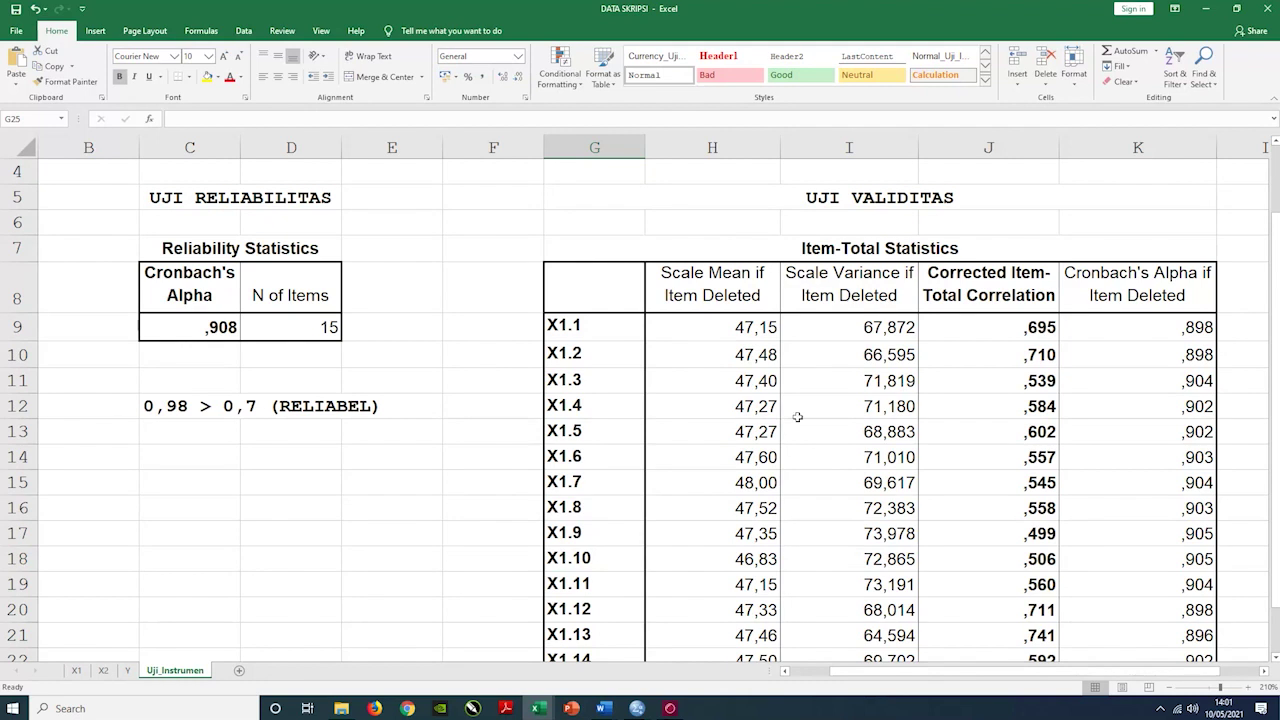
{"action": "scroll", "coordinate": [706, 243], "scroll_direction": "up", "scroll_amount": 1}
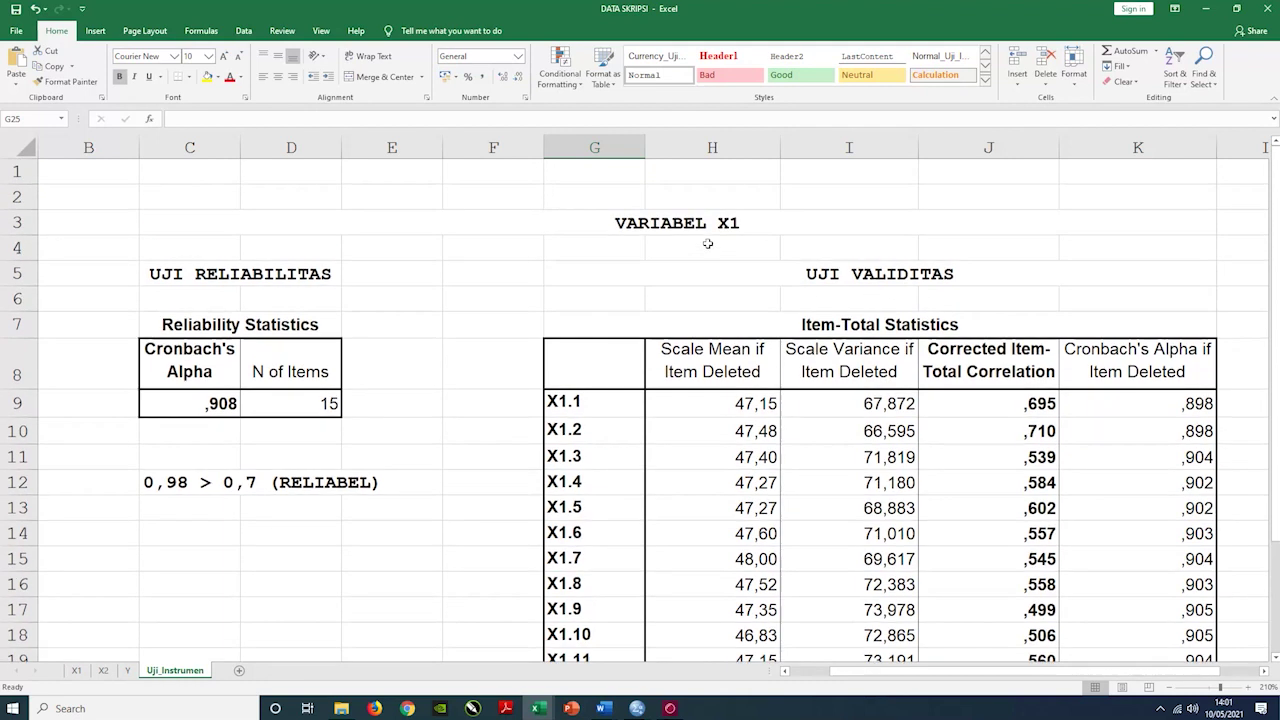
{"action": "scroll", "coordinate": [896, 503], "scroll_direction": "down", "scroll_amount": 4}
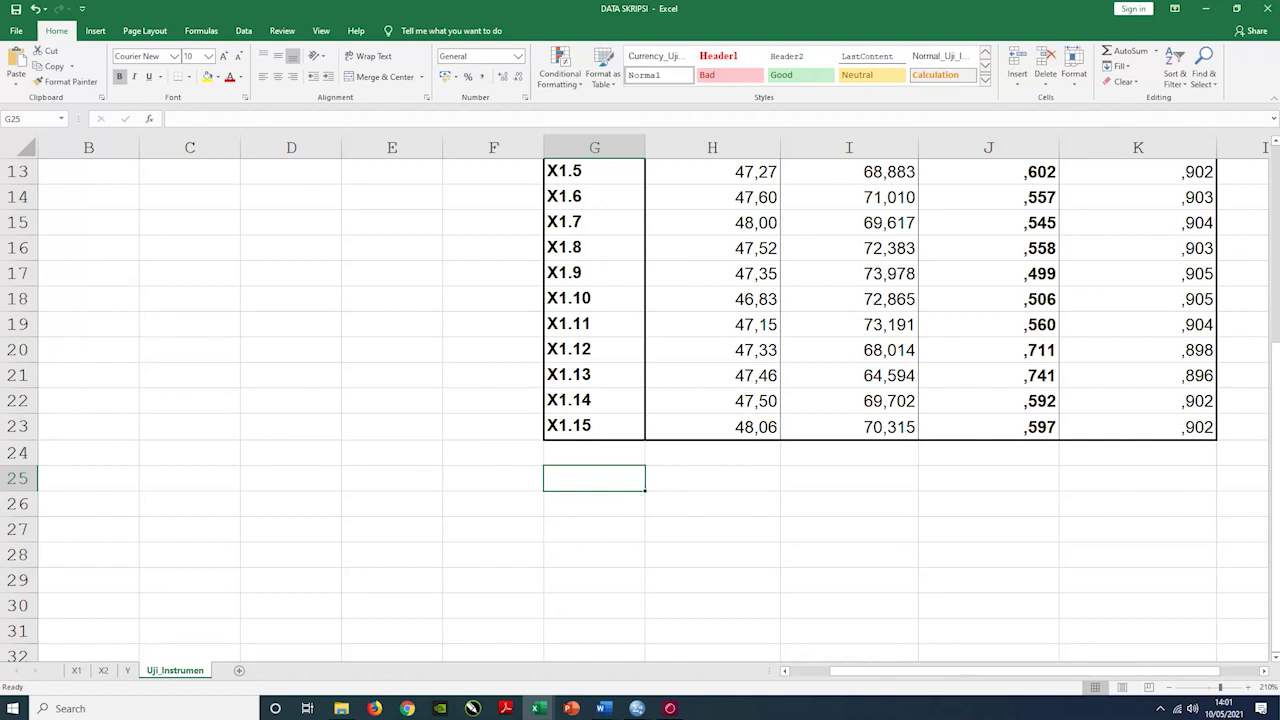
{"action": "type", "text": "CITC"}
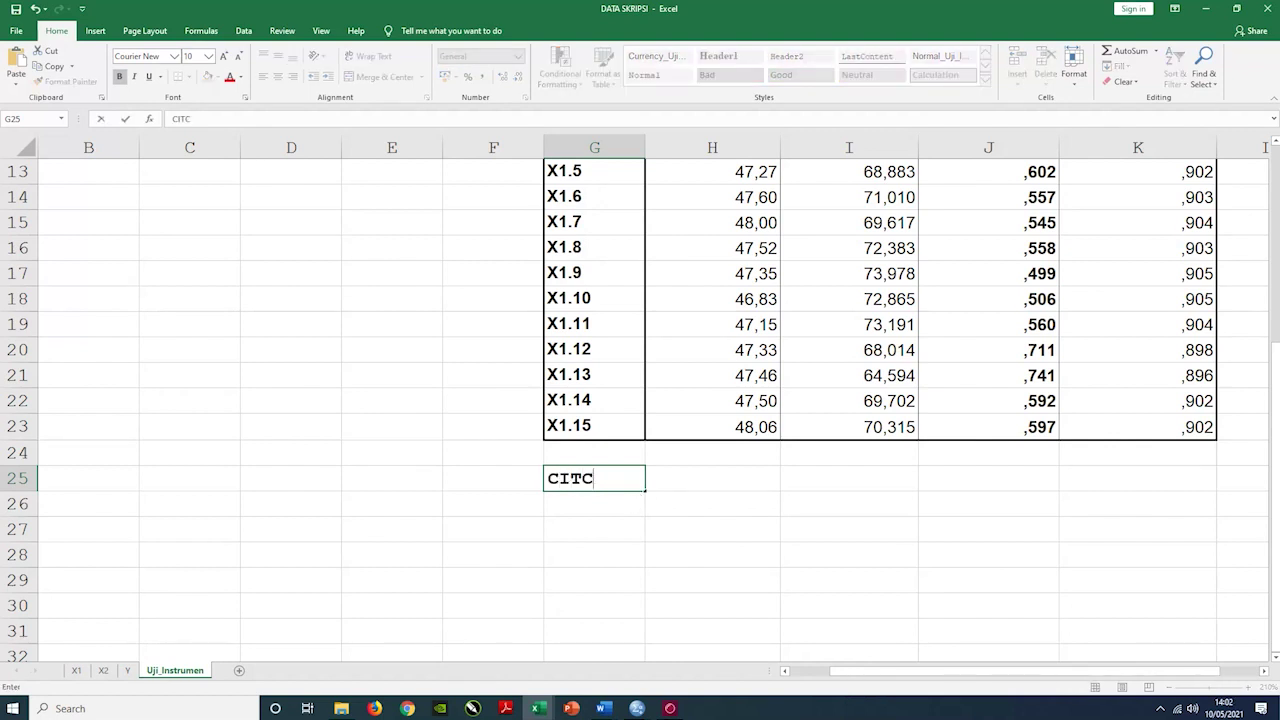
{"action": "type", "text": " > 0,3 (SEMUA ITEM PERNY"}
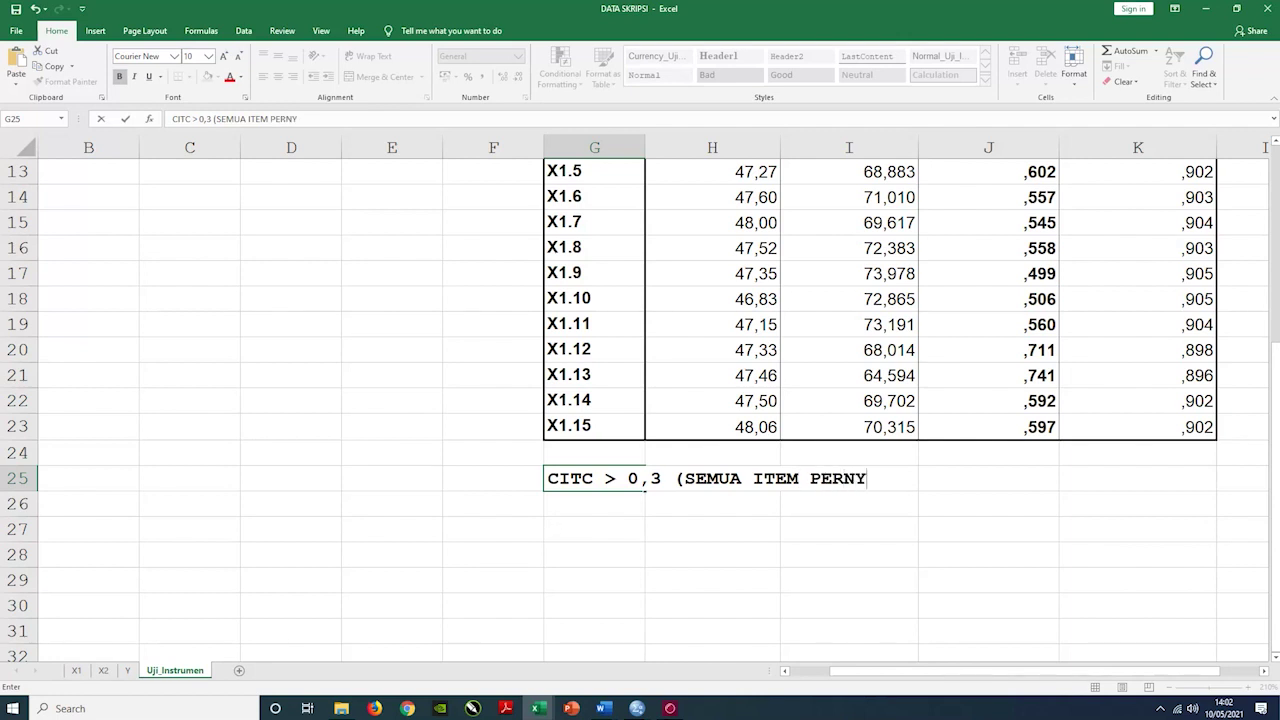
{"action": "type", "text": "ATAAN "}
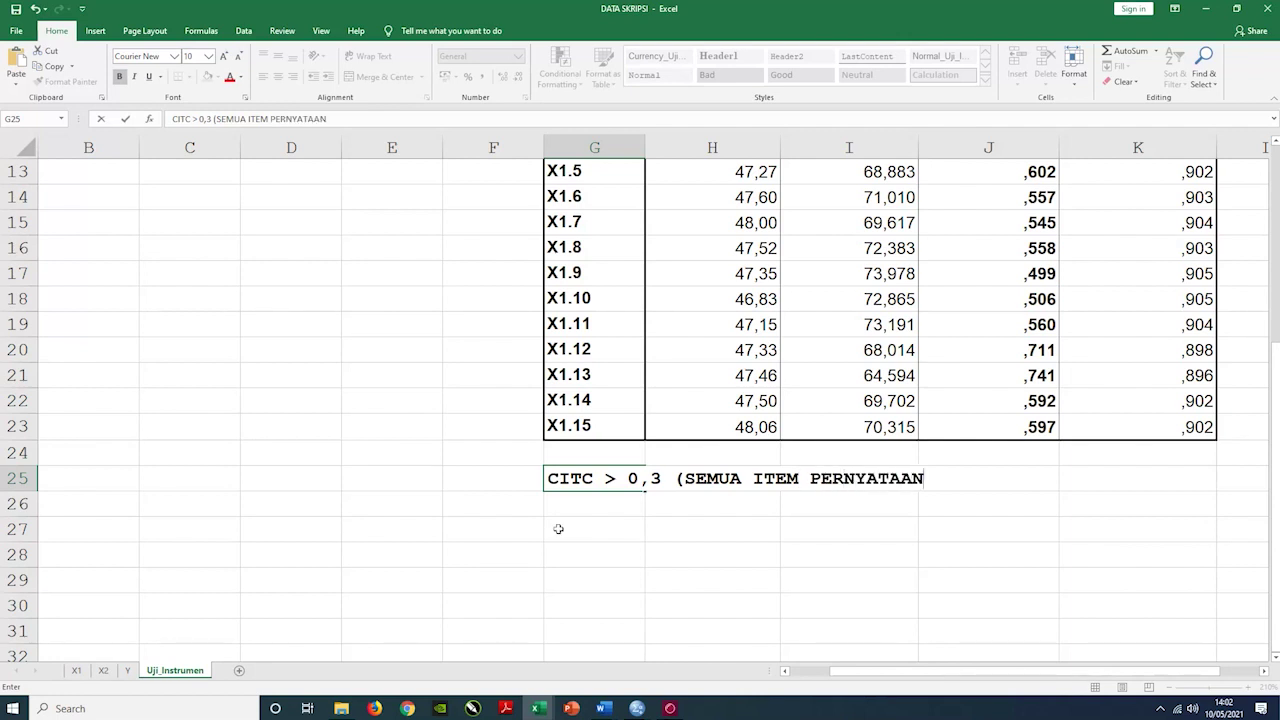
{"action": "type", "text": "VALID"}
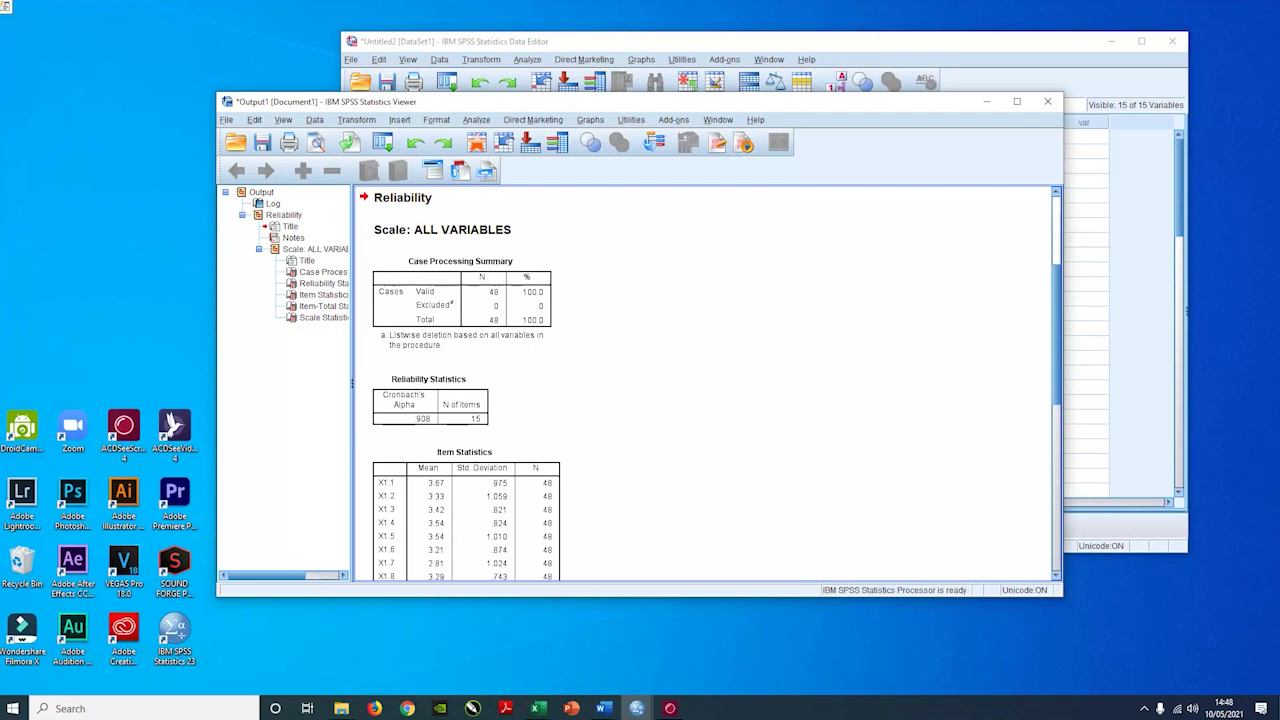
Switch to the SPSS Data Editor and save the dataset in Documents as "DATA X1" in SPSS Statistics (*.sav) format.
{"action": "left_click", "coordinate": [955, 50]}
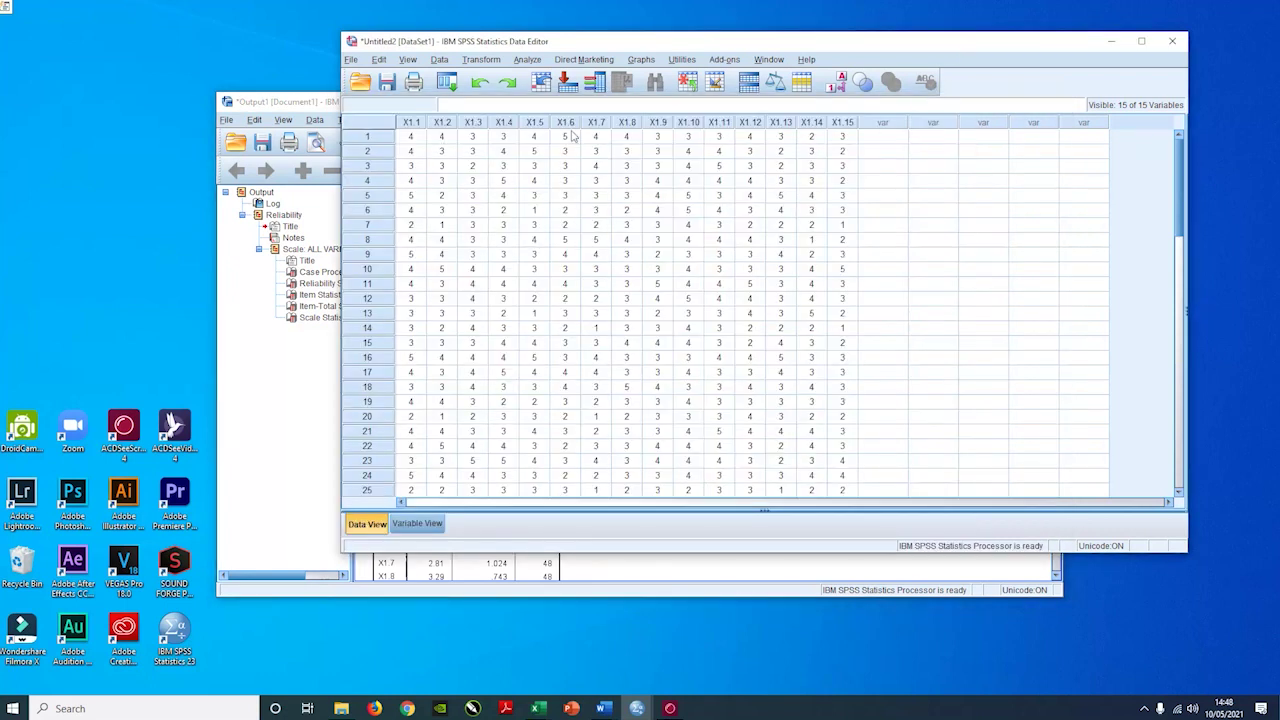
{"action": "left_click", "coordinate": [303, 103]}
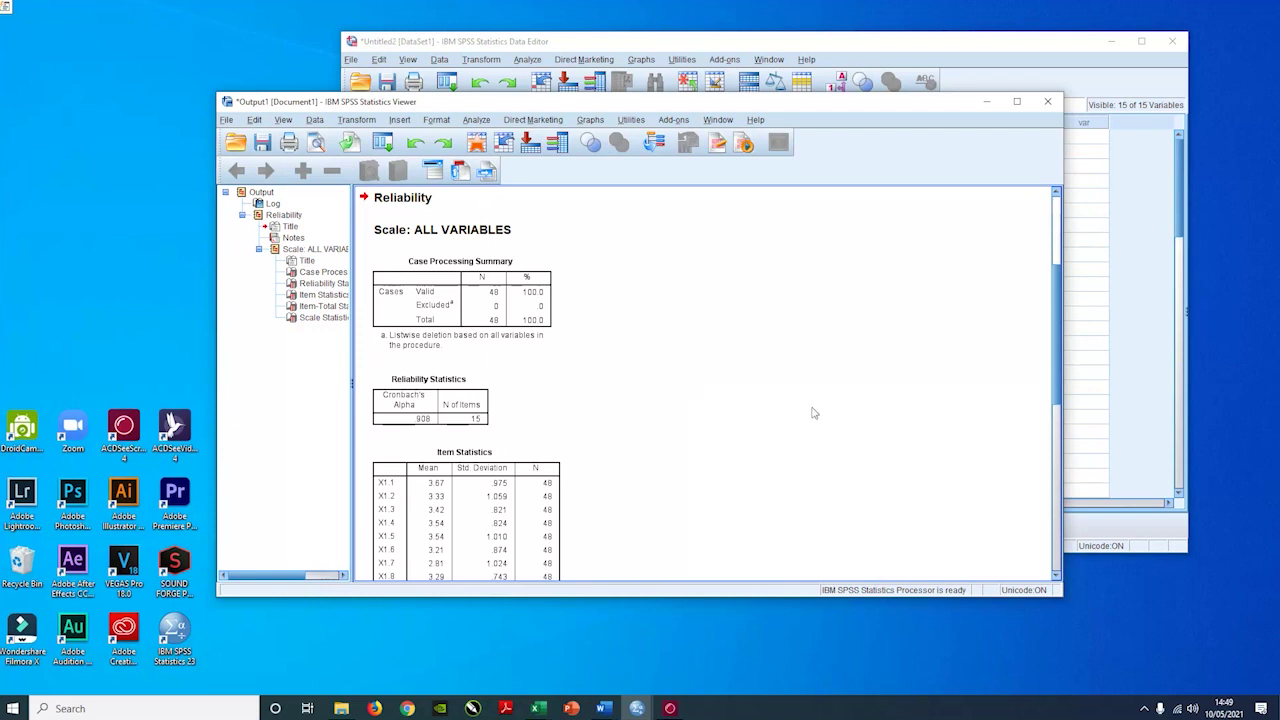
{"action": "left_click", "coordinate": [878, 45]}
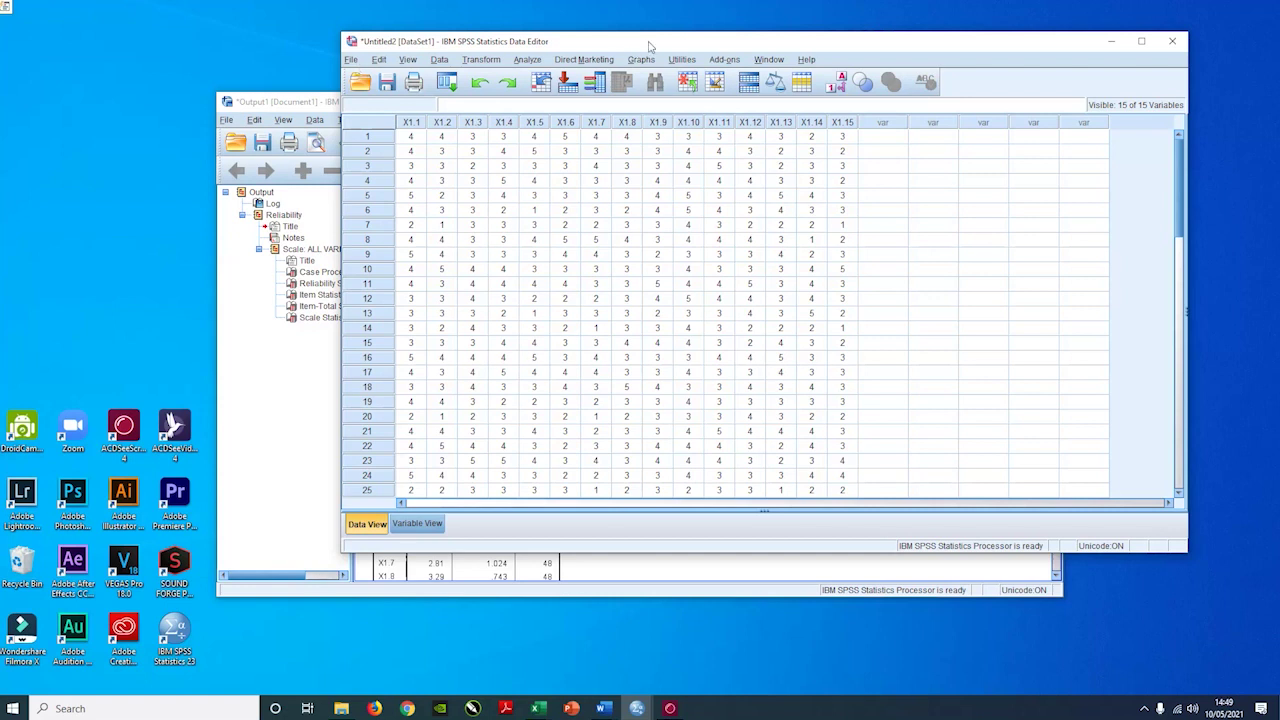
{"action": "left_click", "coordinate": [352, 61]}
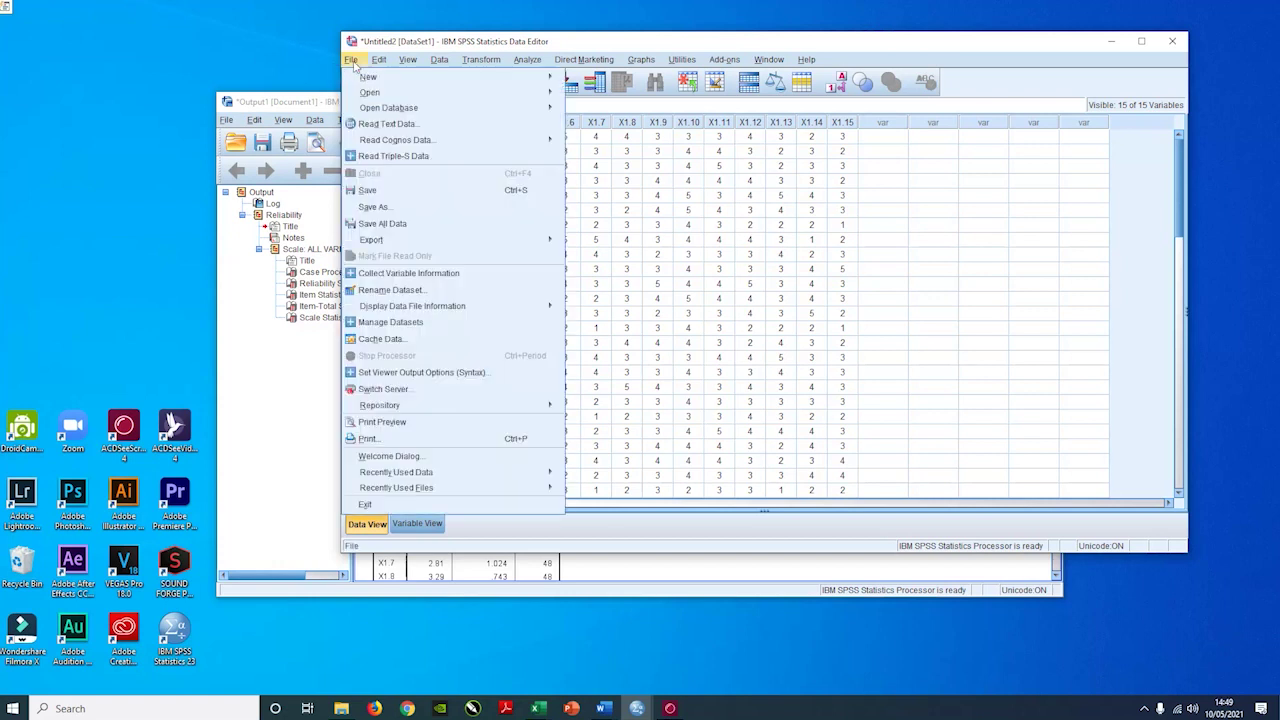
{"action": "left_click", "coordinate": [384, 212]}
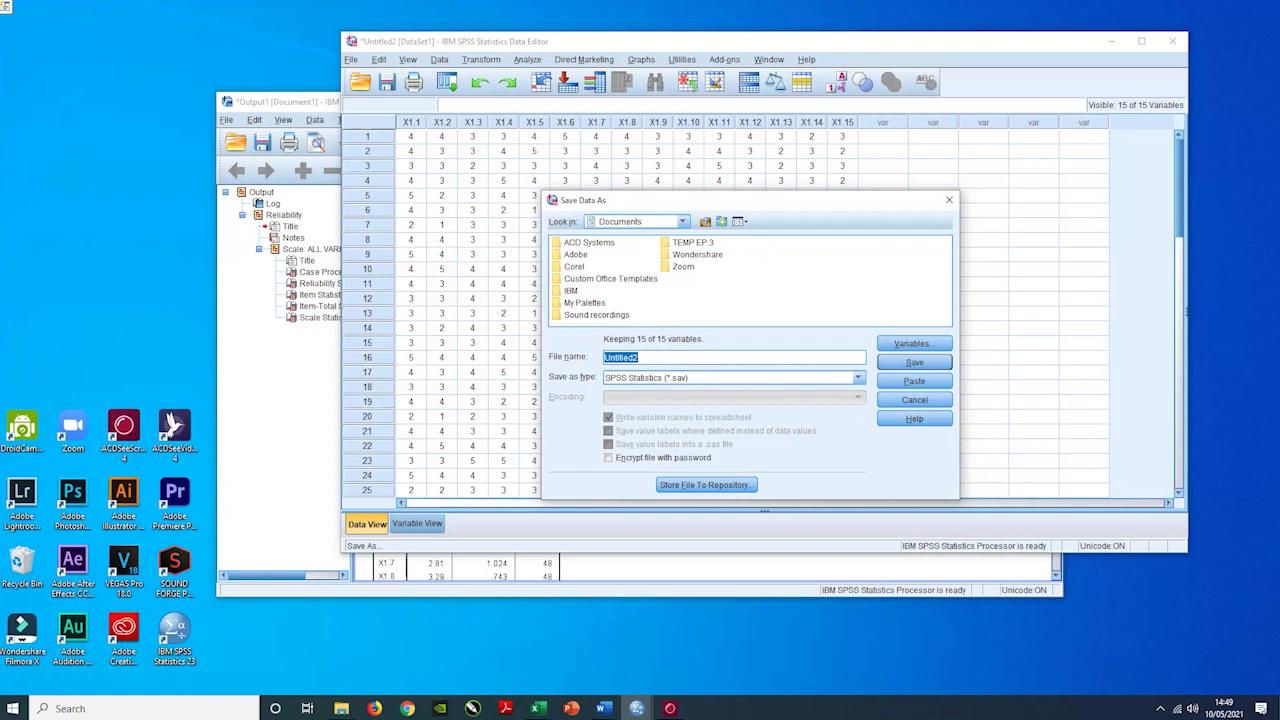
{"action": "type", "text": "DATA"}
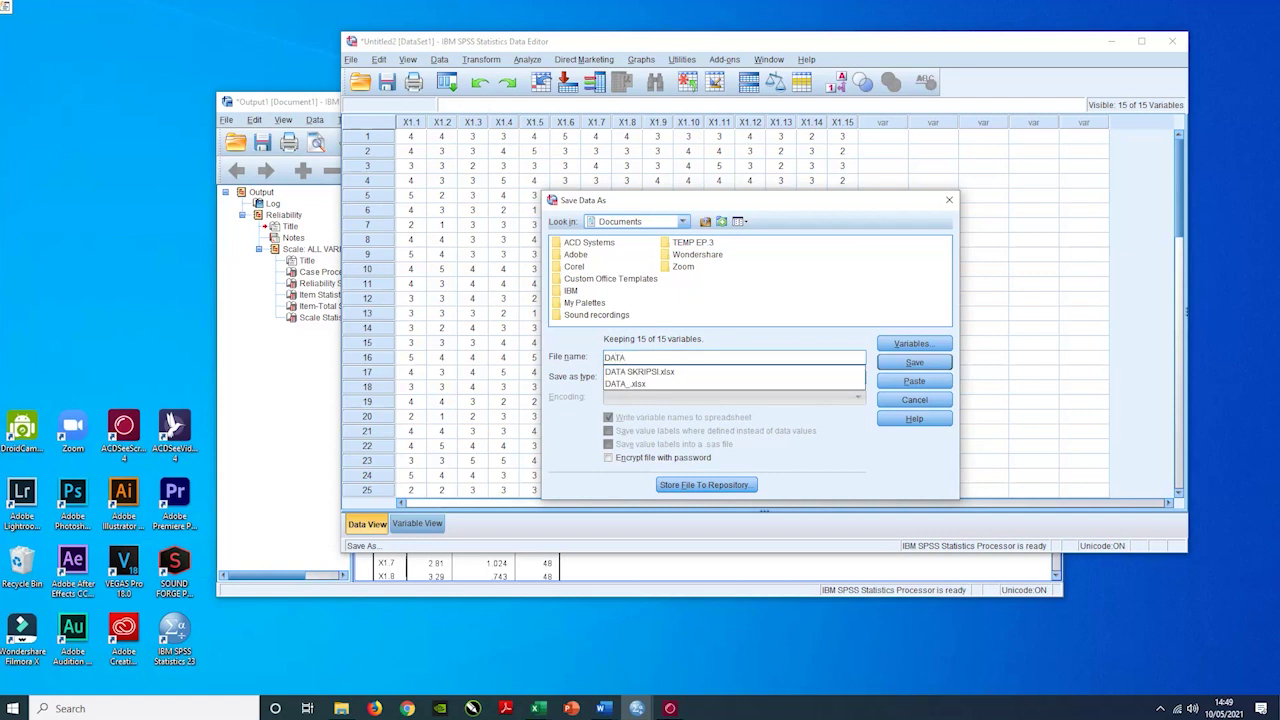
{"action": "type", "text": " X1"}
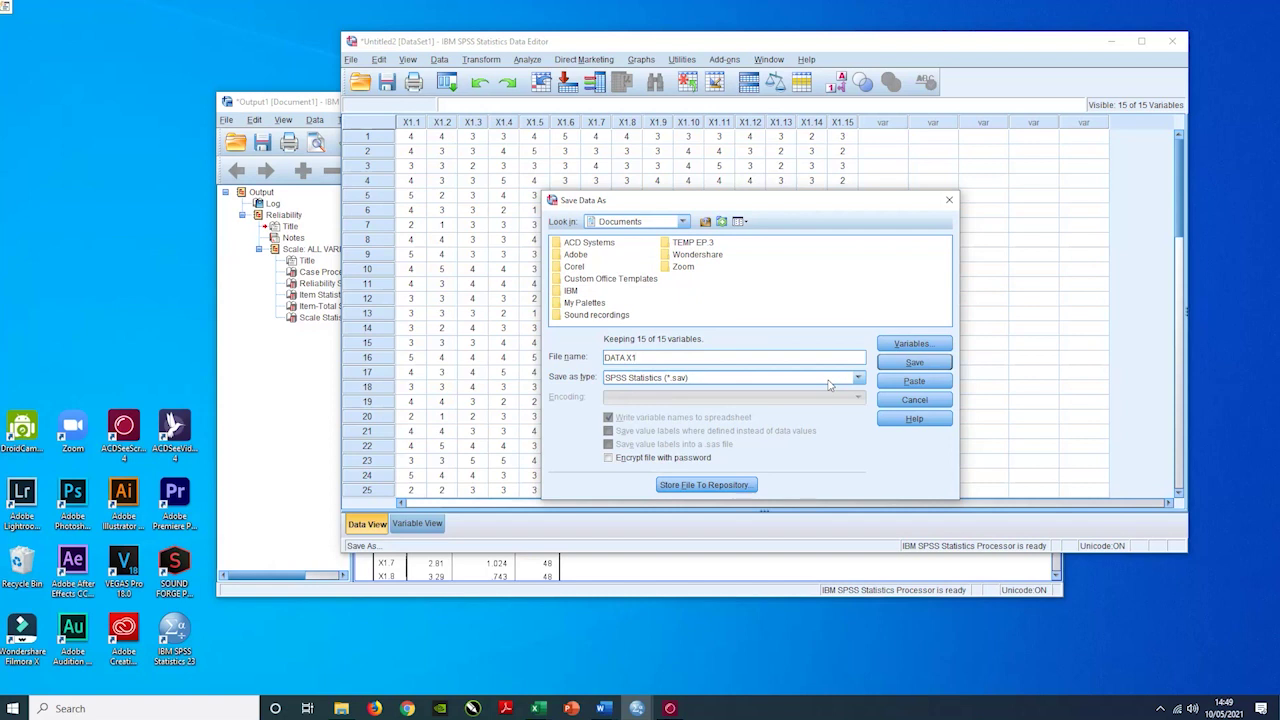
{"action": "left_click", "coordinate": [917, 366]}
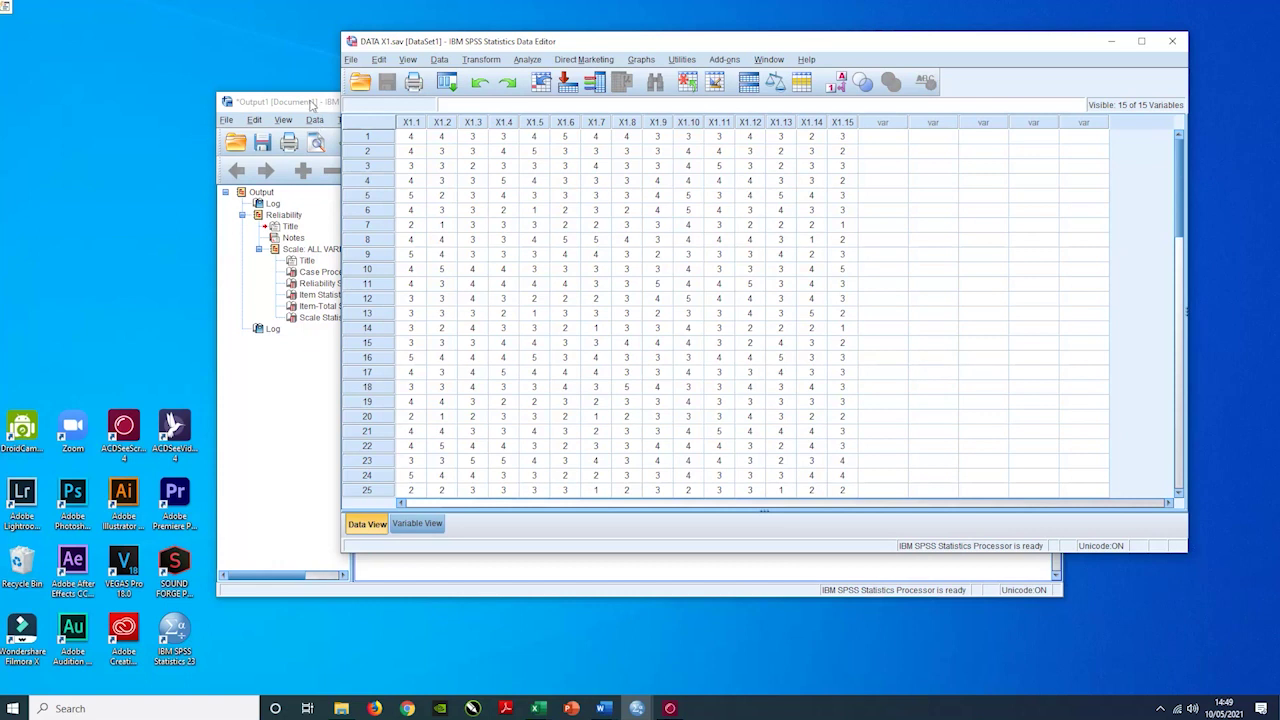
Save the reliability output in Documents as "DATA X1" in Viewer Files (*.spv) format and return to the Data Editor.
{"action": "left_click", "coordinate": [311, 107]}
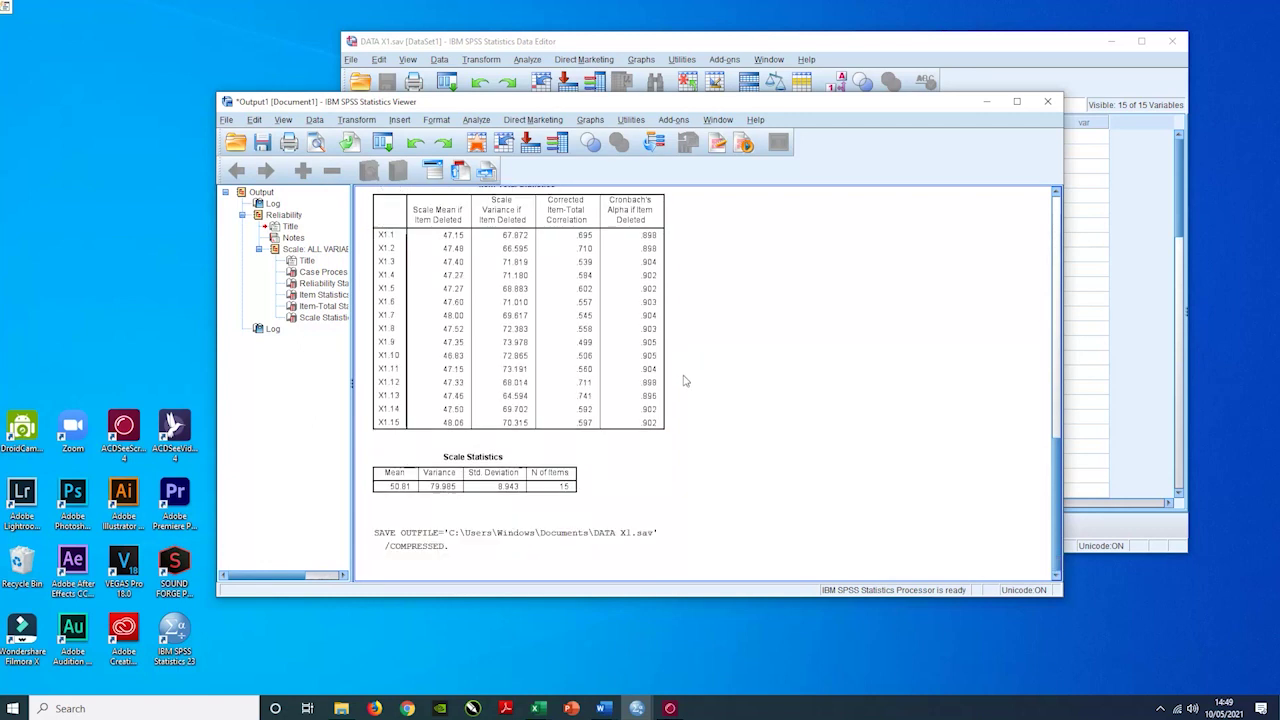
{"action": "scroll", "coordinate": [685, 380], "scroll_direction": "up", "scroll_amount": 5}
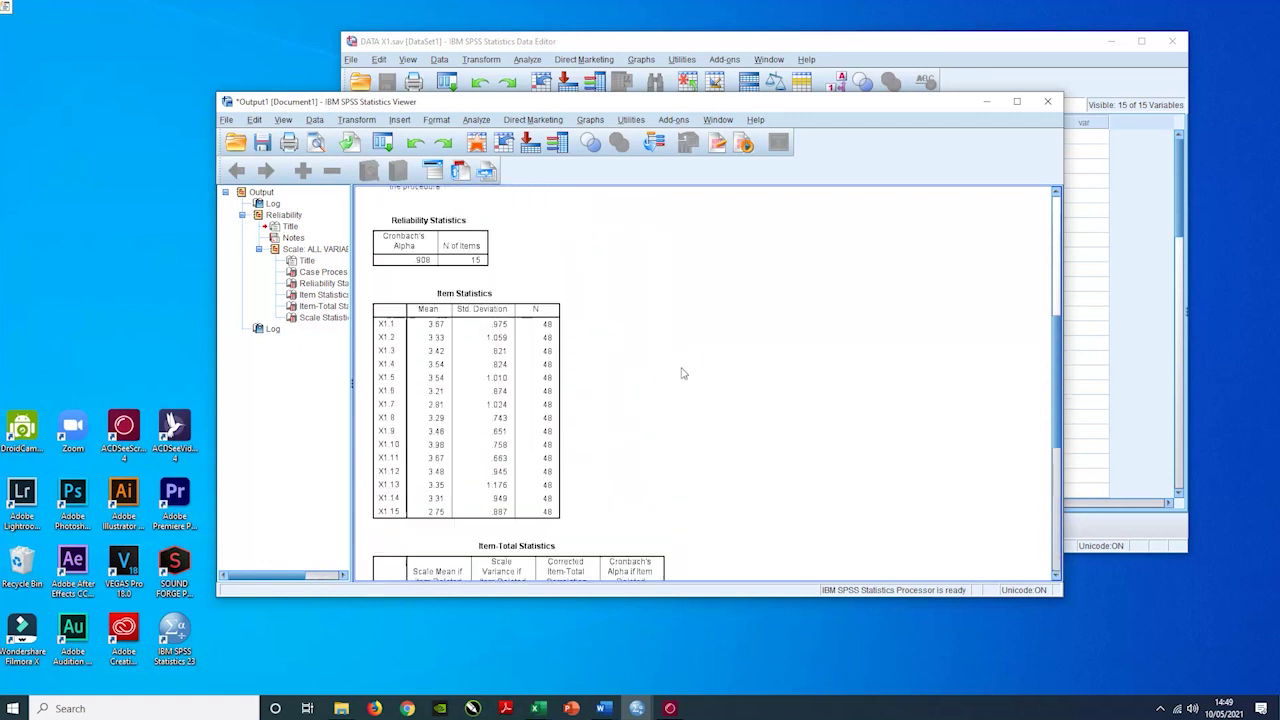
{"action": "left_click", "coordinate": [227, 120]}
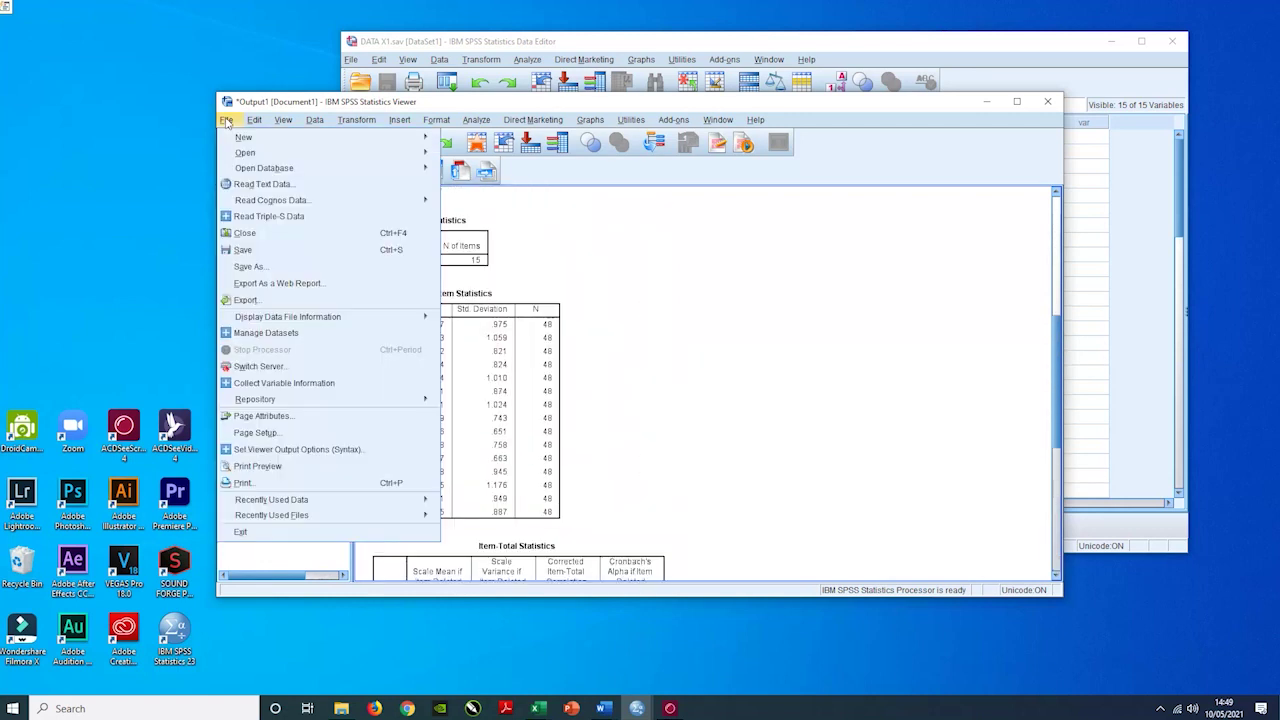
{"action": "left_click", "coordinate": [248, 266]}
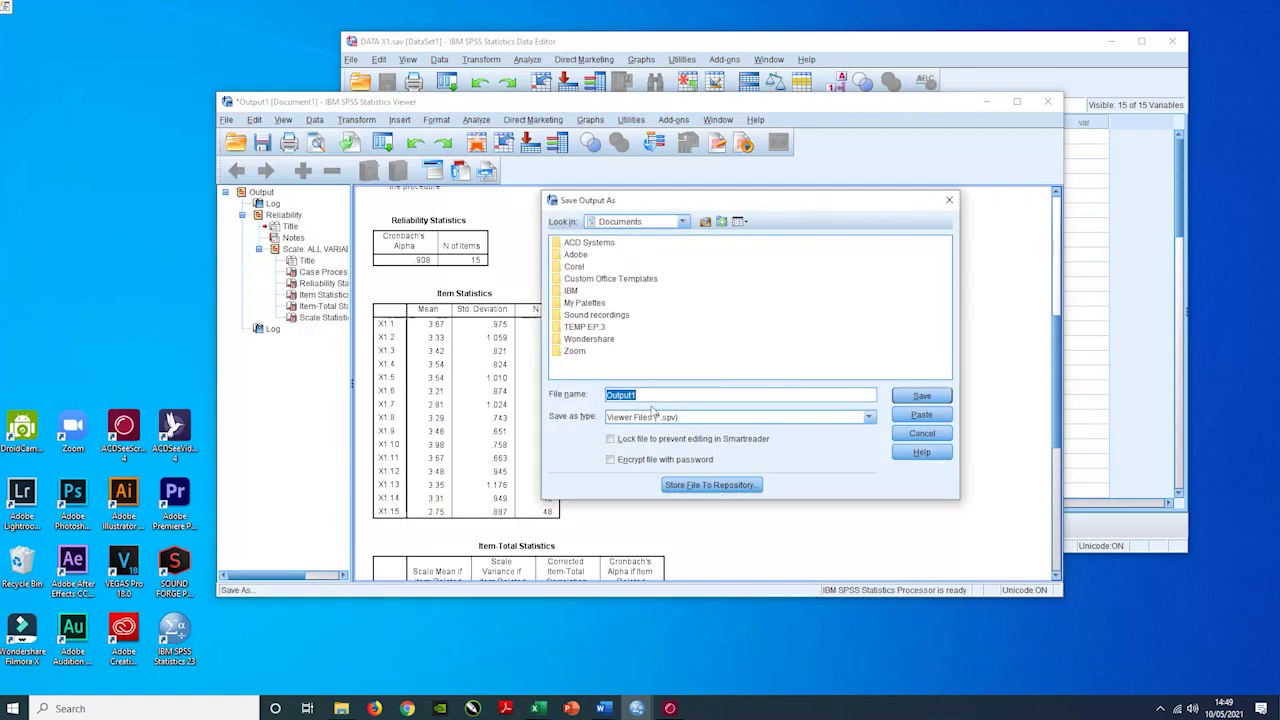
{"action": "type", "text": "DATA"}
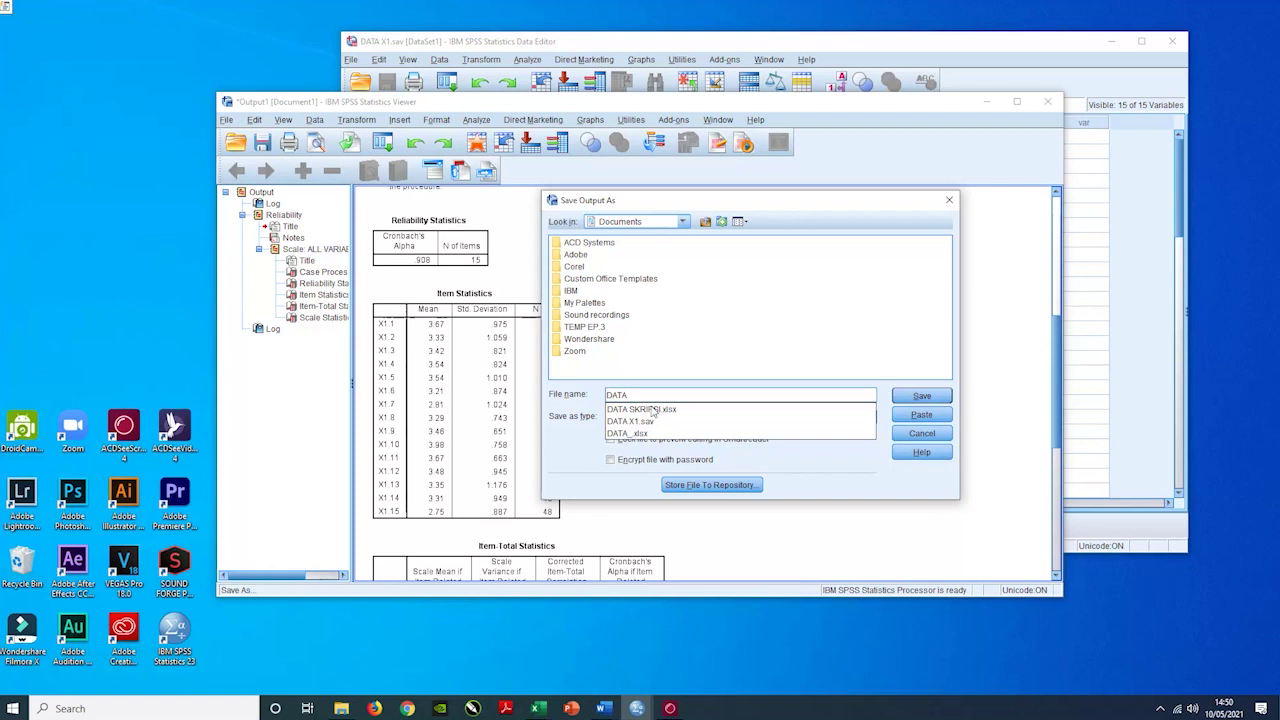
{"action": "type", "text": "X1"}
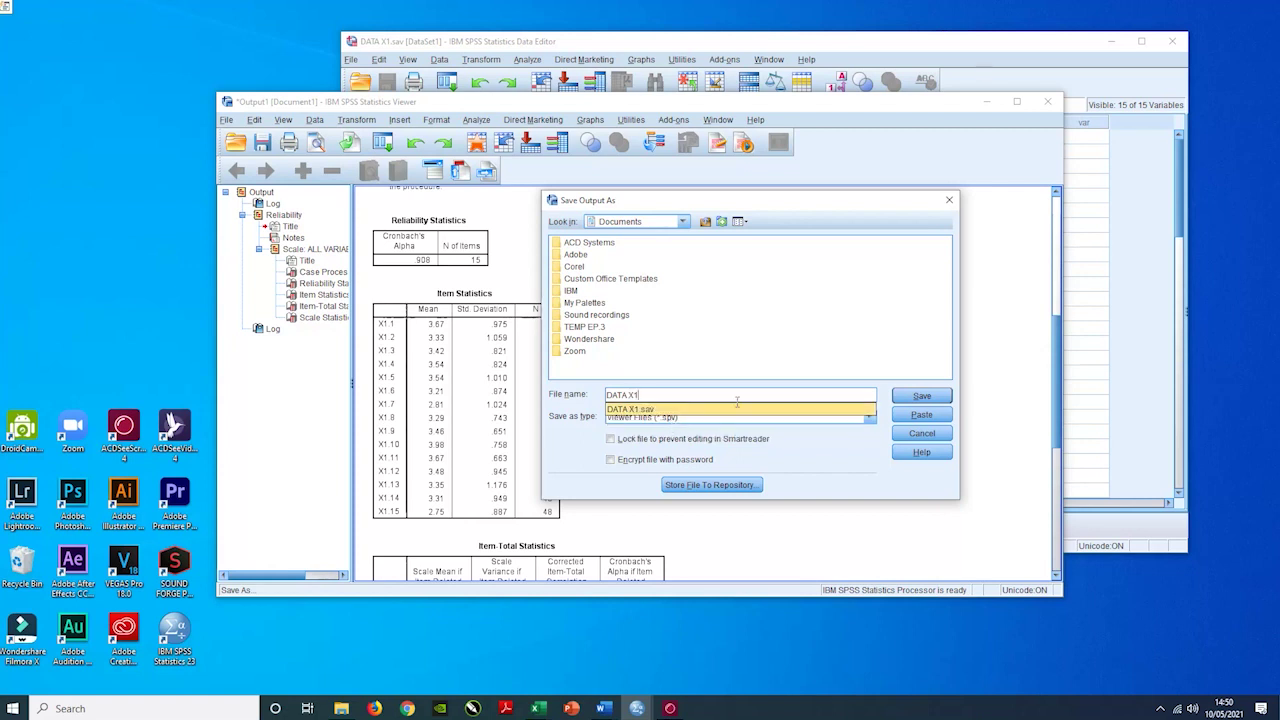
{"action": "left_click", "coordinate": [755, 366]}
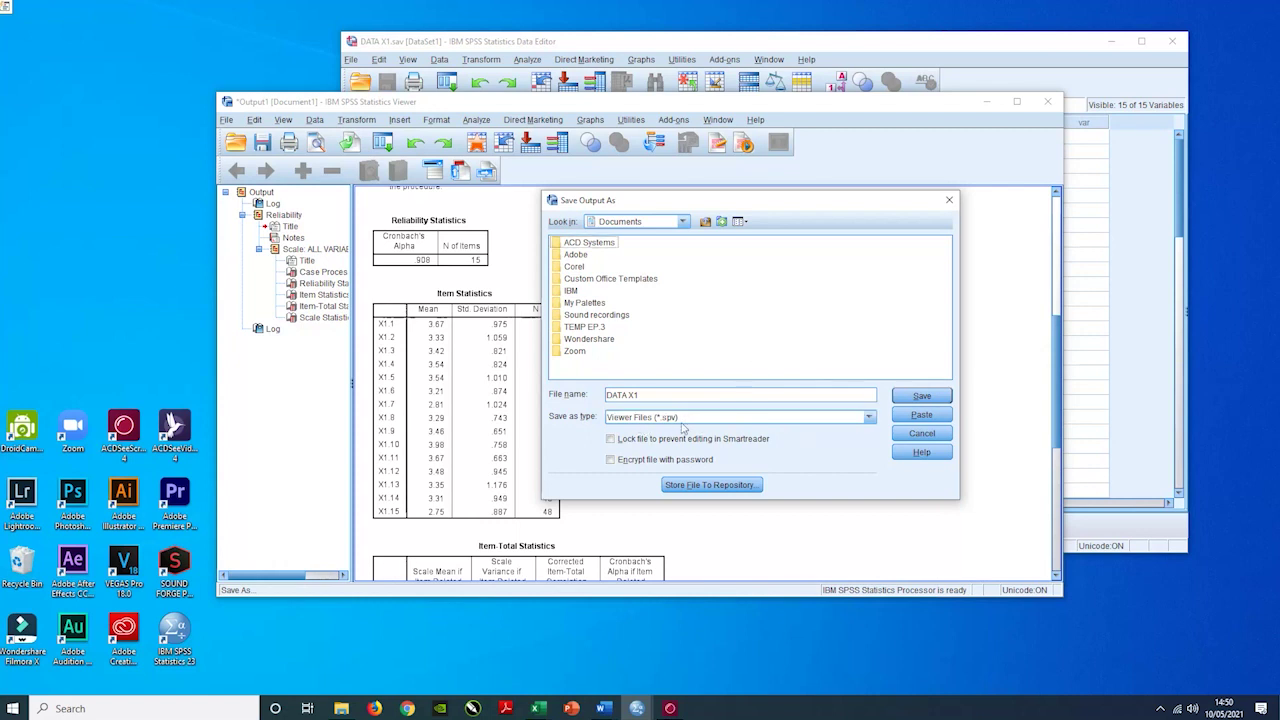
{"action": "left_click", "coordinate": [921, 396]}
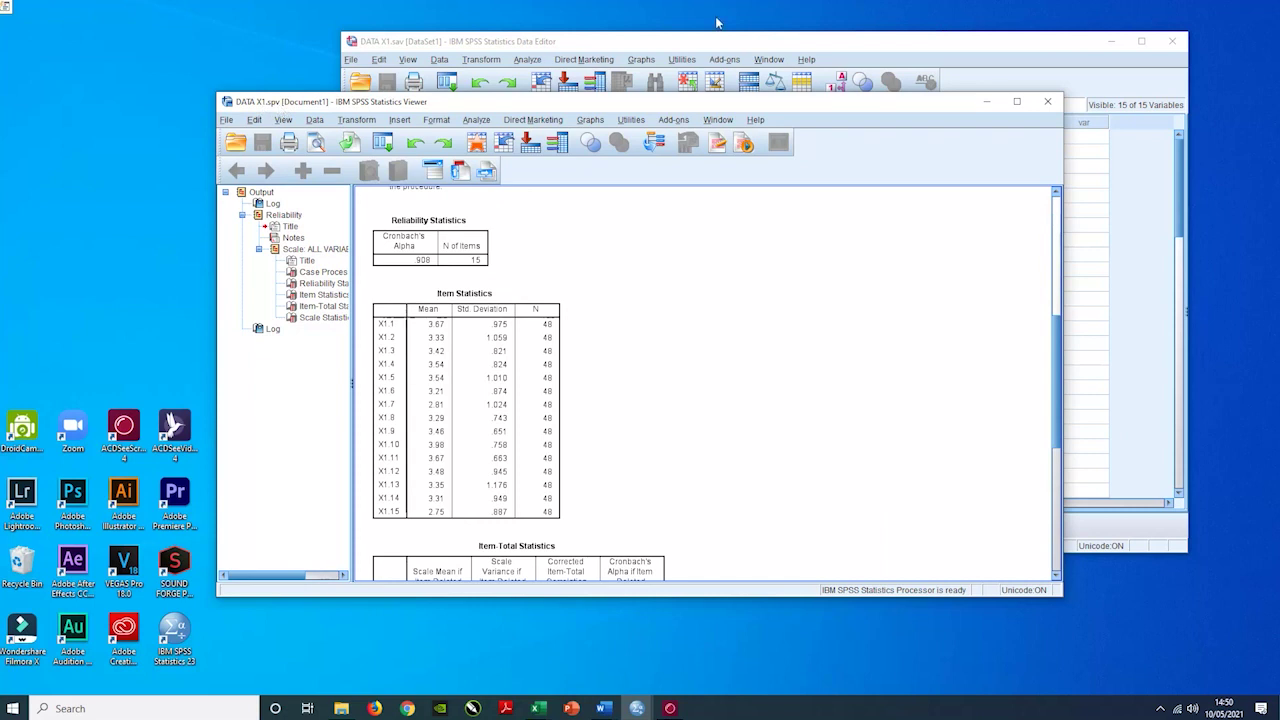
{"action": "left_click", "coordinate": [685, 50]}
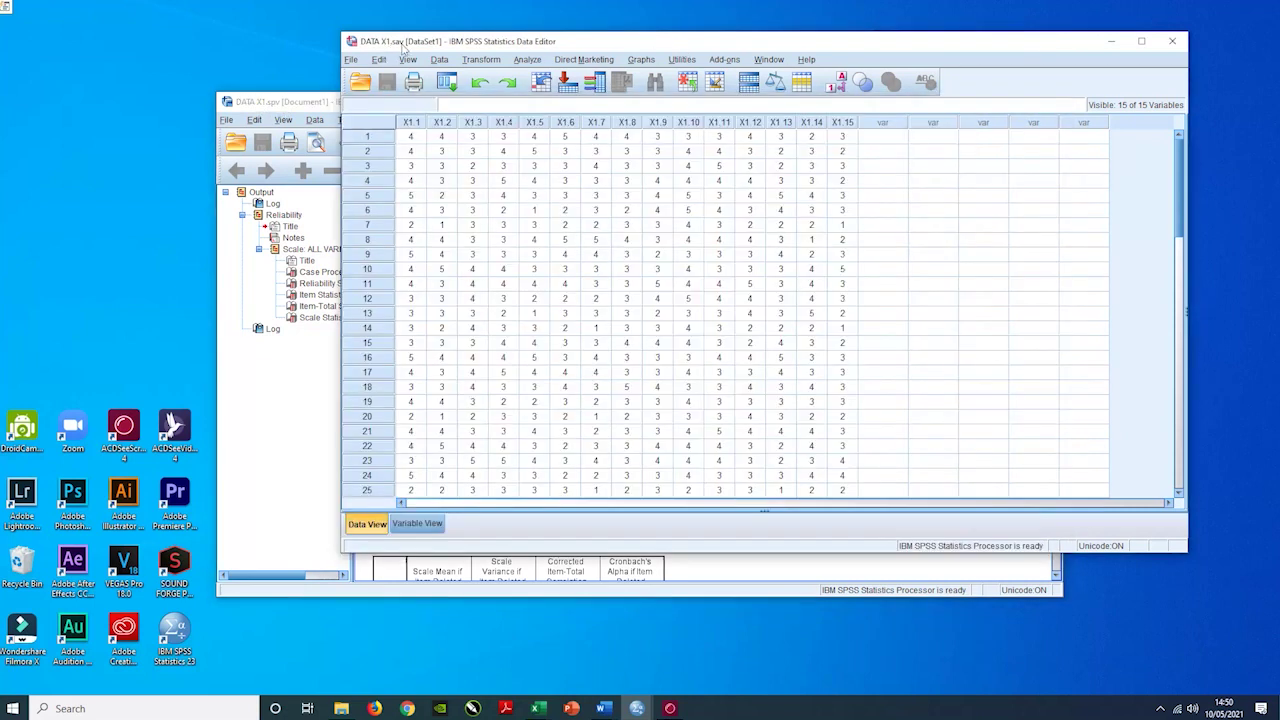
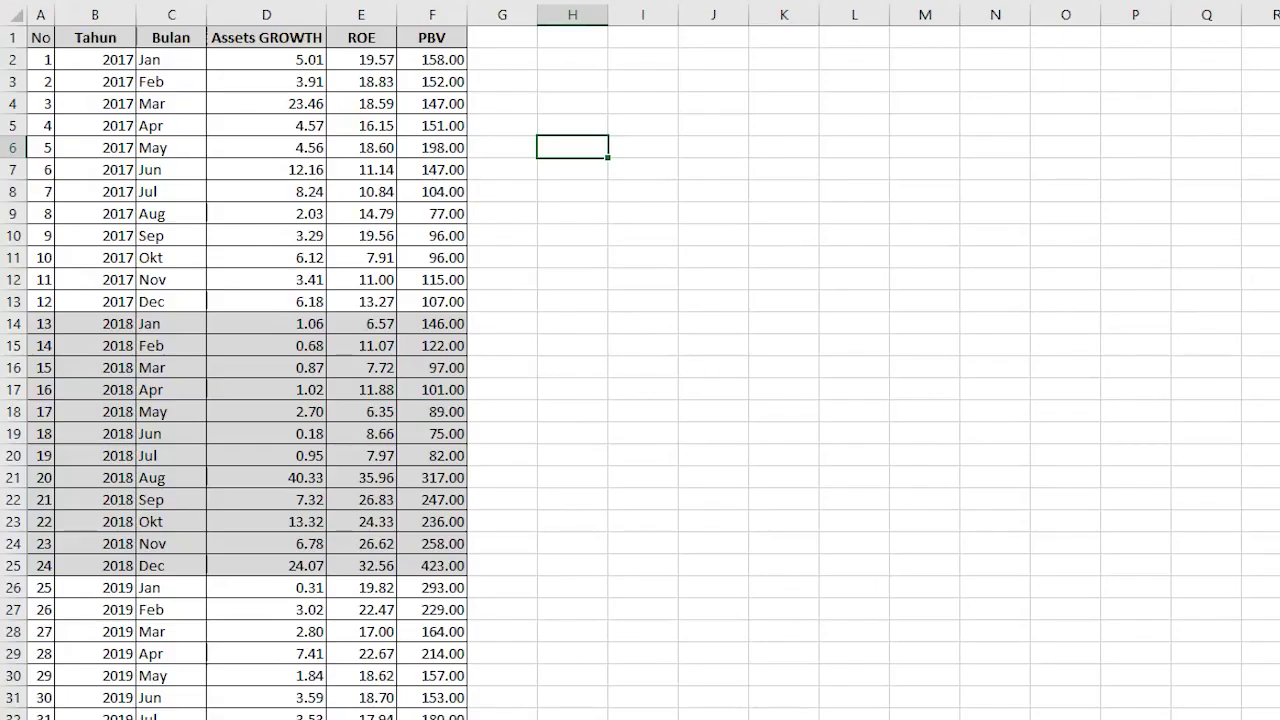
Examine the Assets GROWTH, ROE and PBV columns of the monthly Excel data, from January 2017 to March 2021.
{"action": "left_click", "coordinate": [179, 156]}
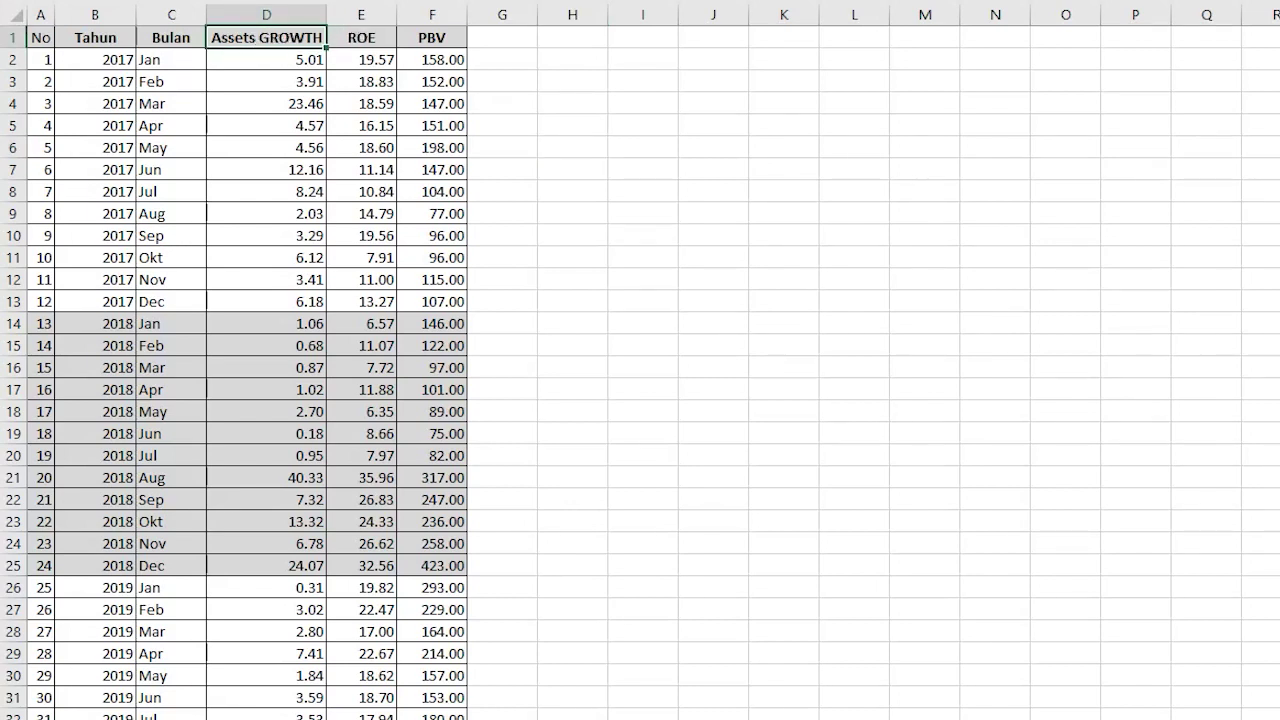
{"action": "left_click", "coordinate": [363, 34]}
{"action": "key", "text": "Right"}
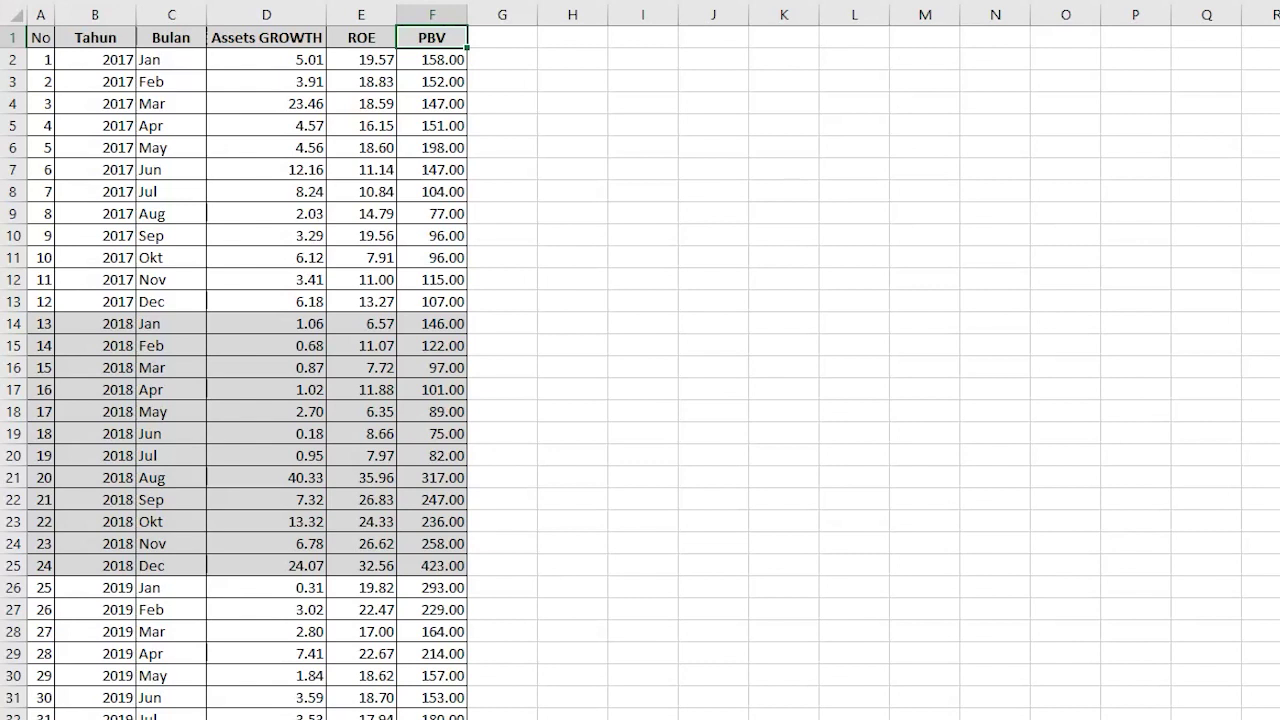
{"action": "left_click", "coordinate": [242, 44]}
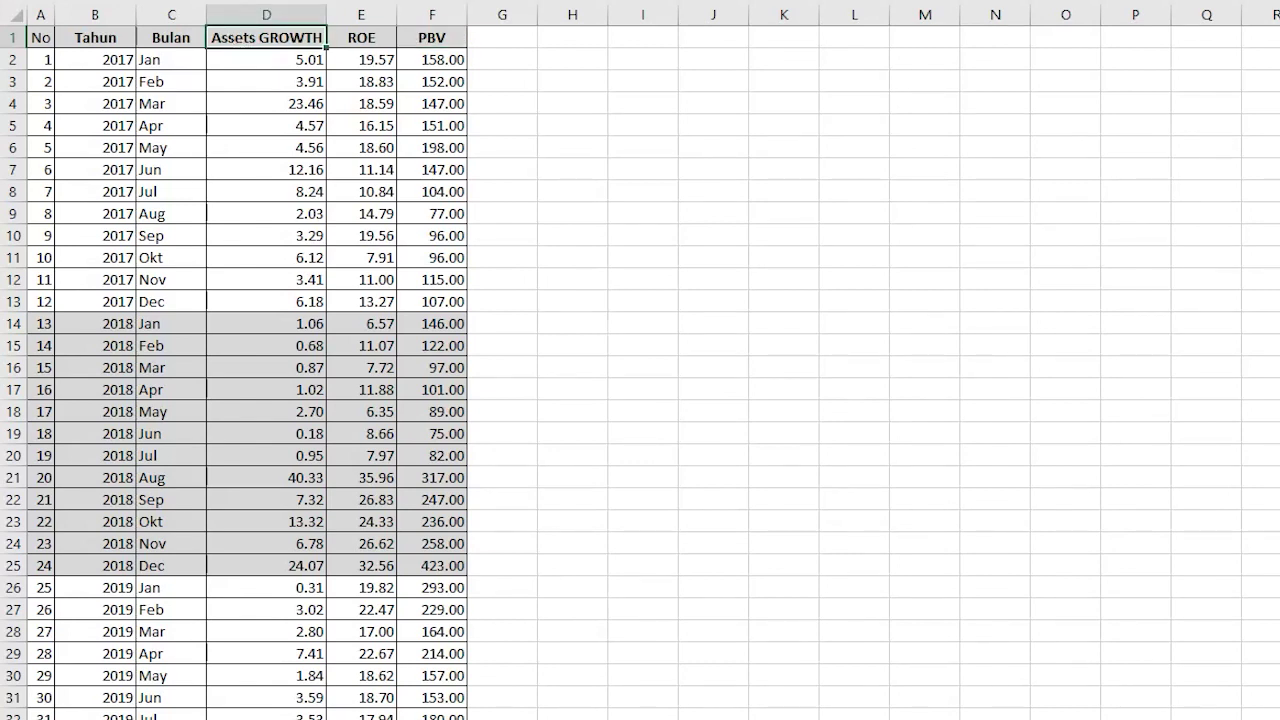
{"action": "left_click", "coordinate": [370, 42]}
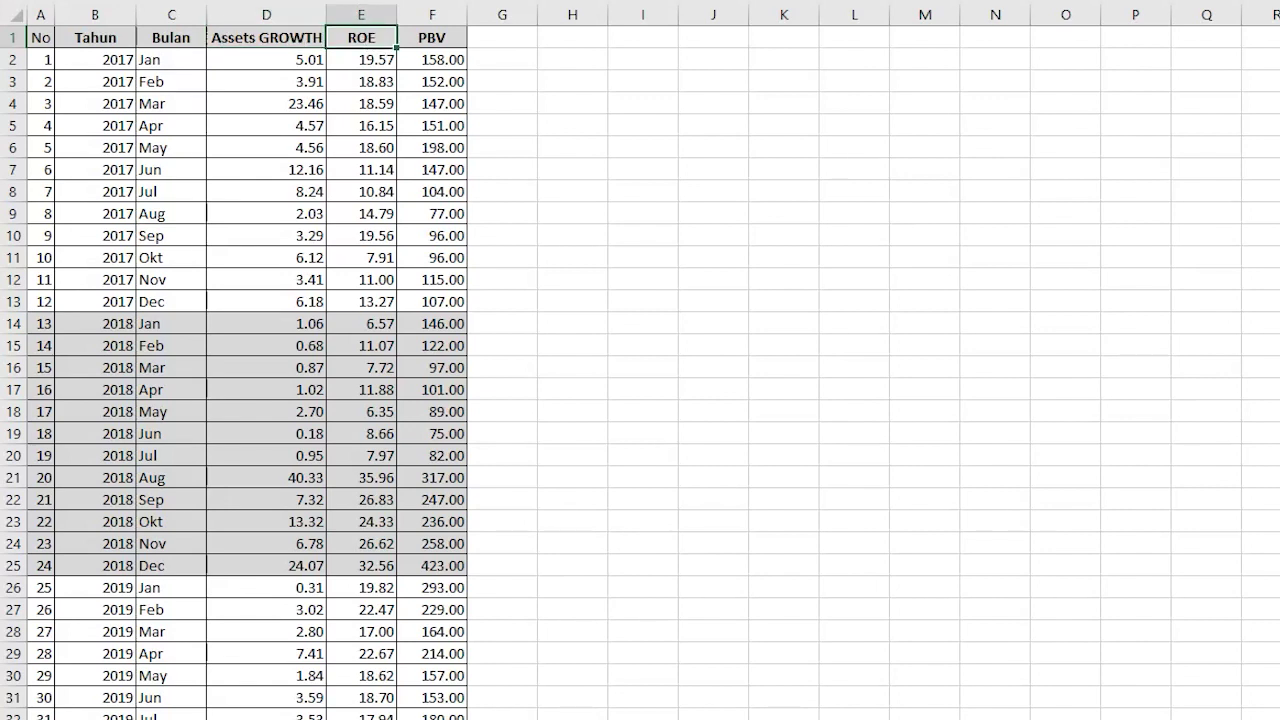
{"action": "left_click", "coordinate": [430, 36]}
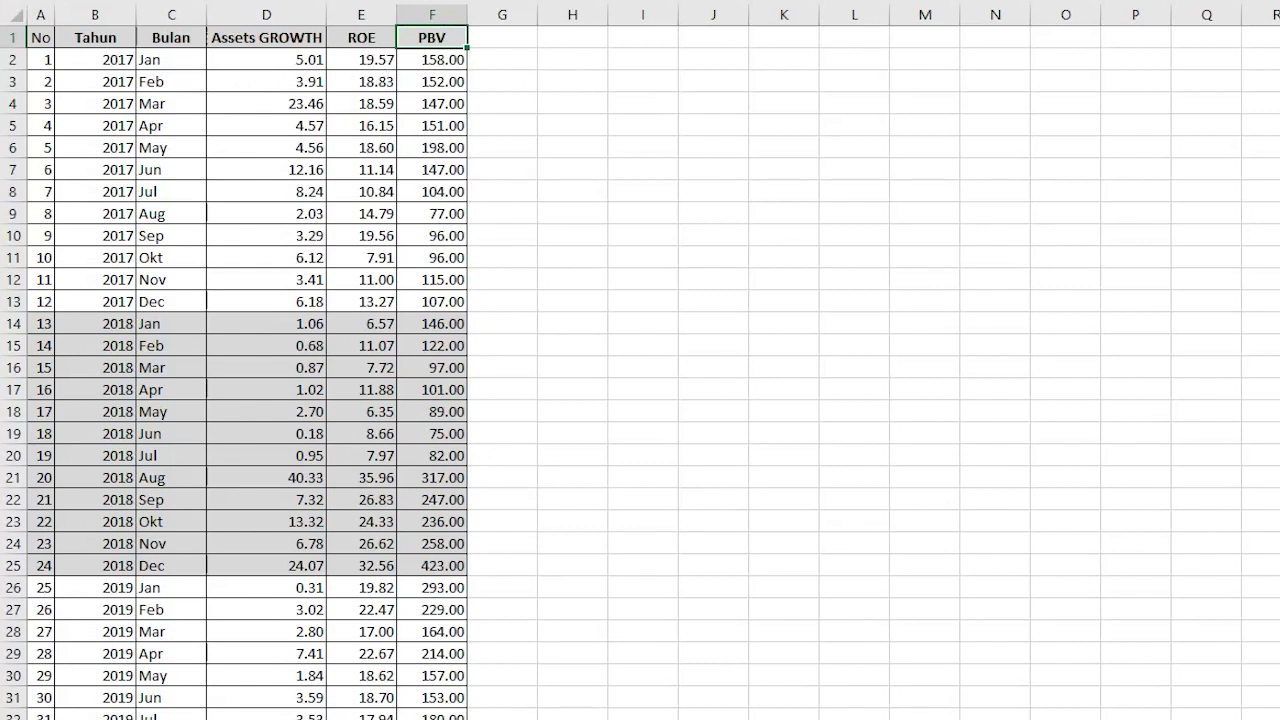
{"action": "left_click", "coordinate": [266, 59]}
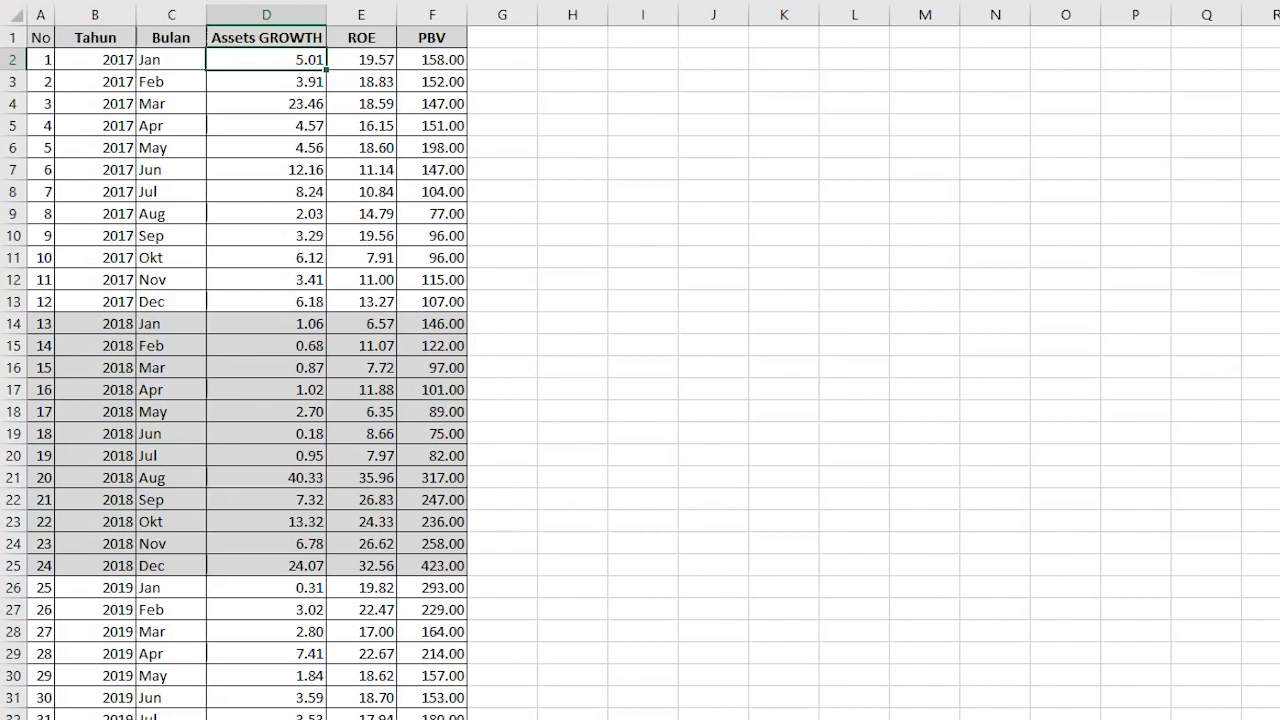
{"action": "left_click", "coordinate": [340, 62]}
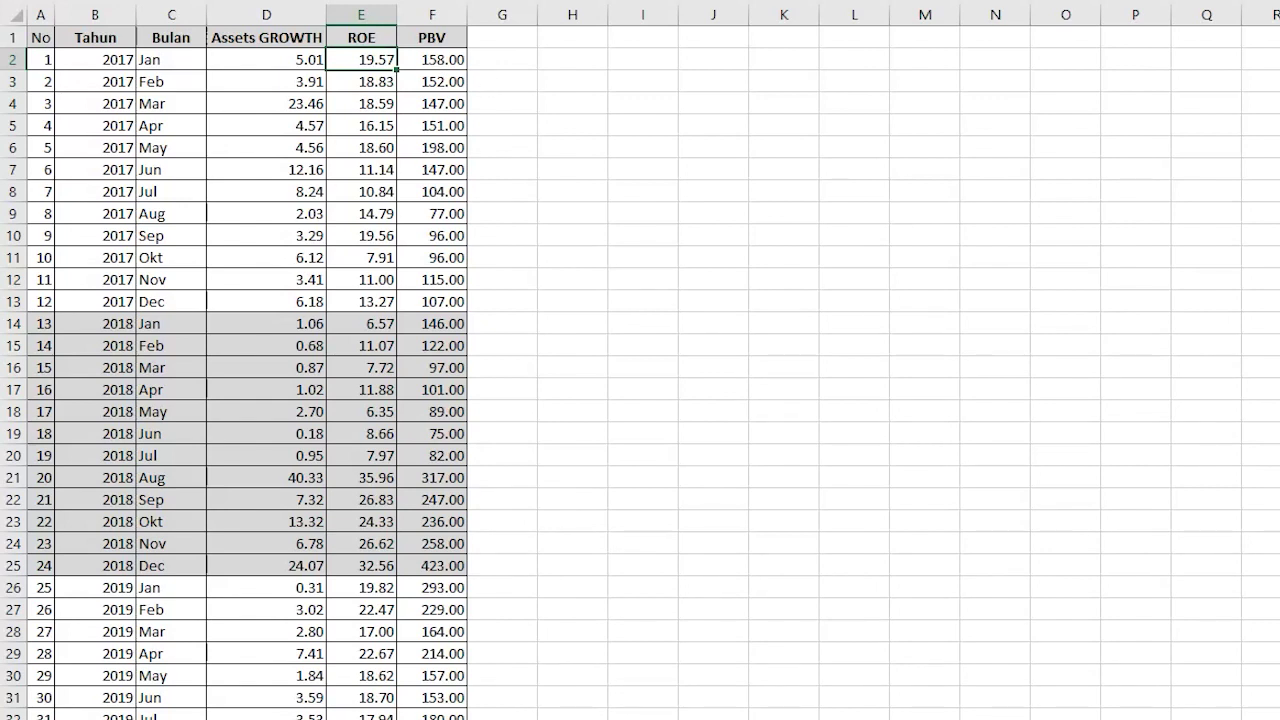
{"action": "left_click", "coordinate": [270, 62]}
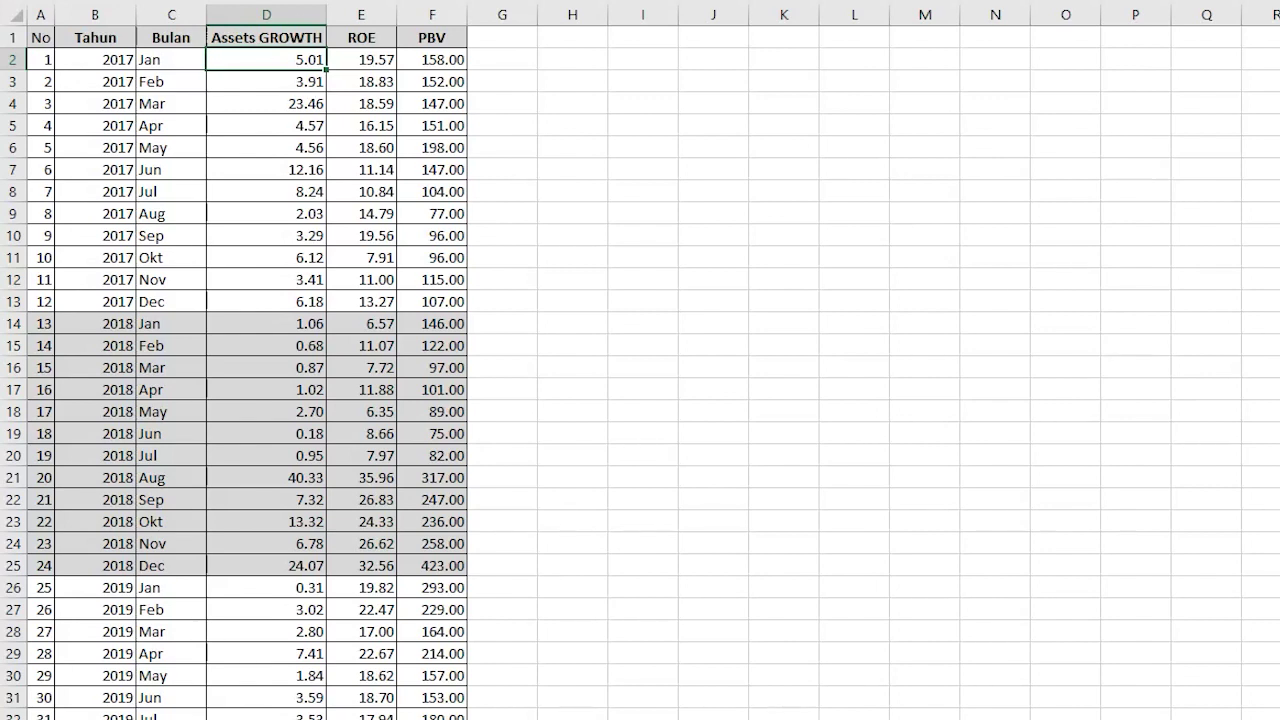
{"action": "scroll", "coordinate": [106, 440], "scroll_direction": "down", "scroll_amount": 7}
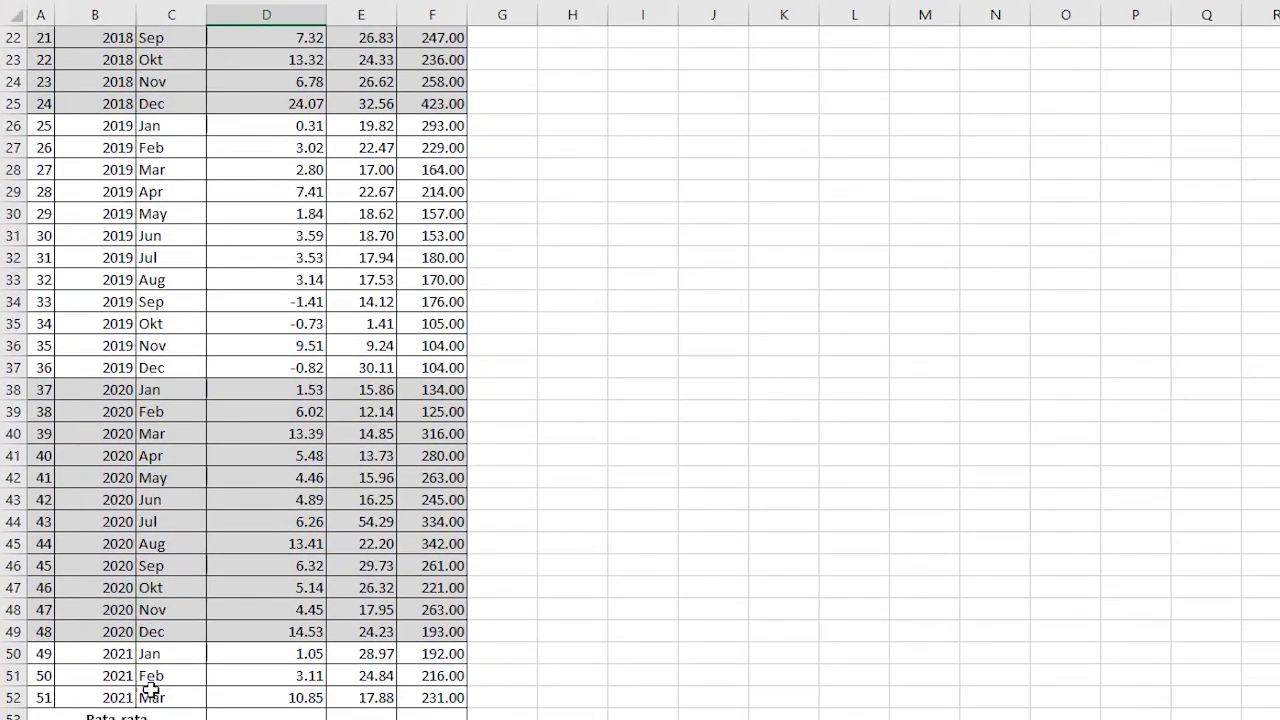
{"action": "scroll", "coordinate": [246, 621], "scroll_direction": "up", "scroll_amount": 7}
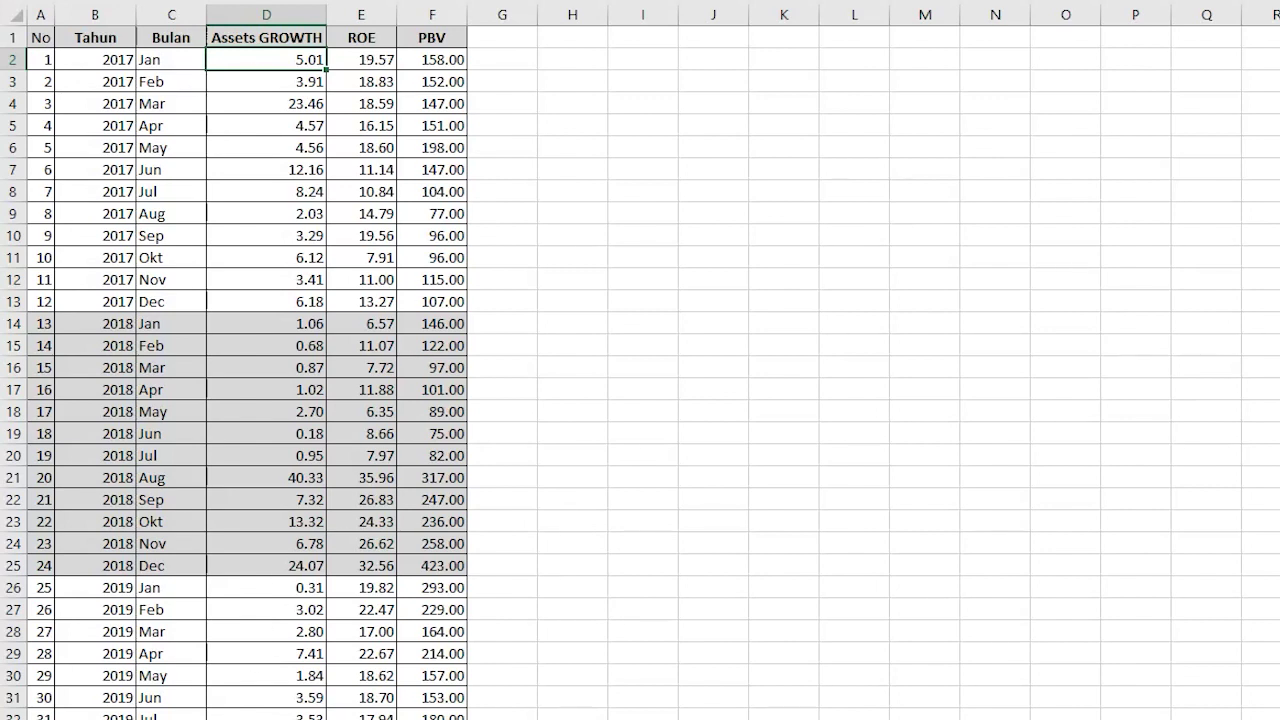
{"action": "key", "text": "ctrl+n"}
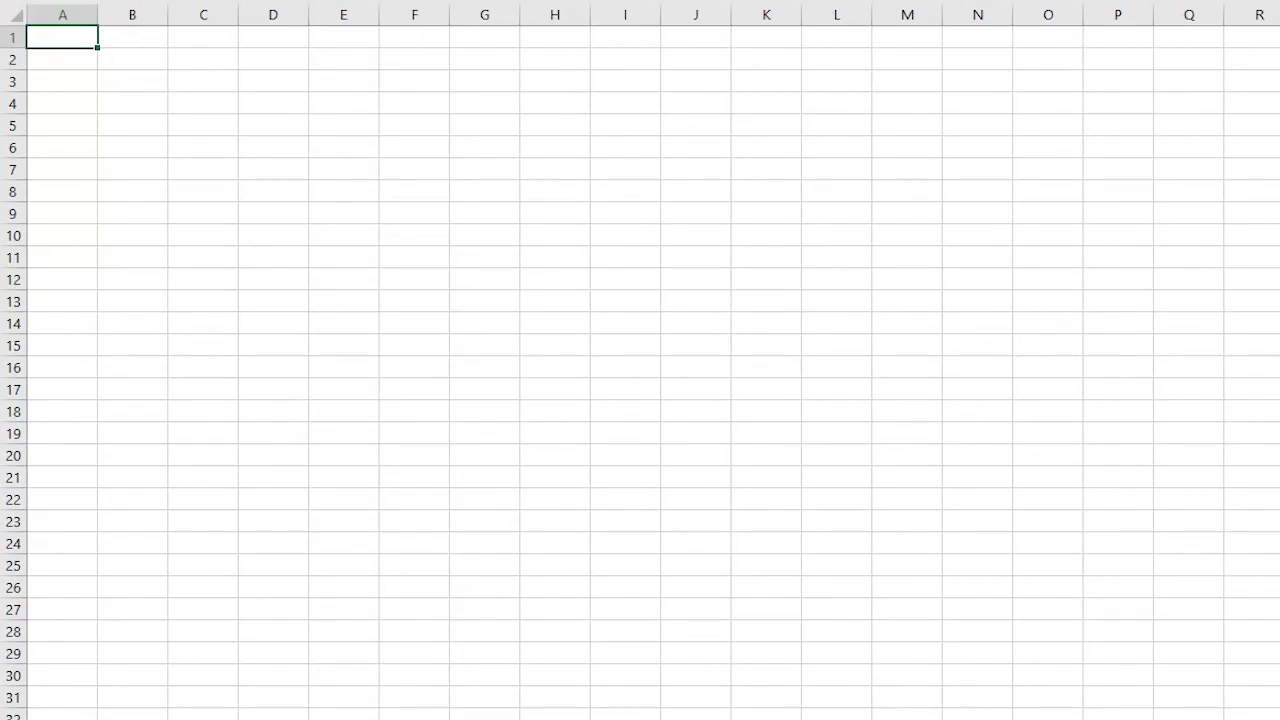
{"action": "key", "text": "ctrl+w"}
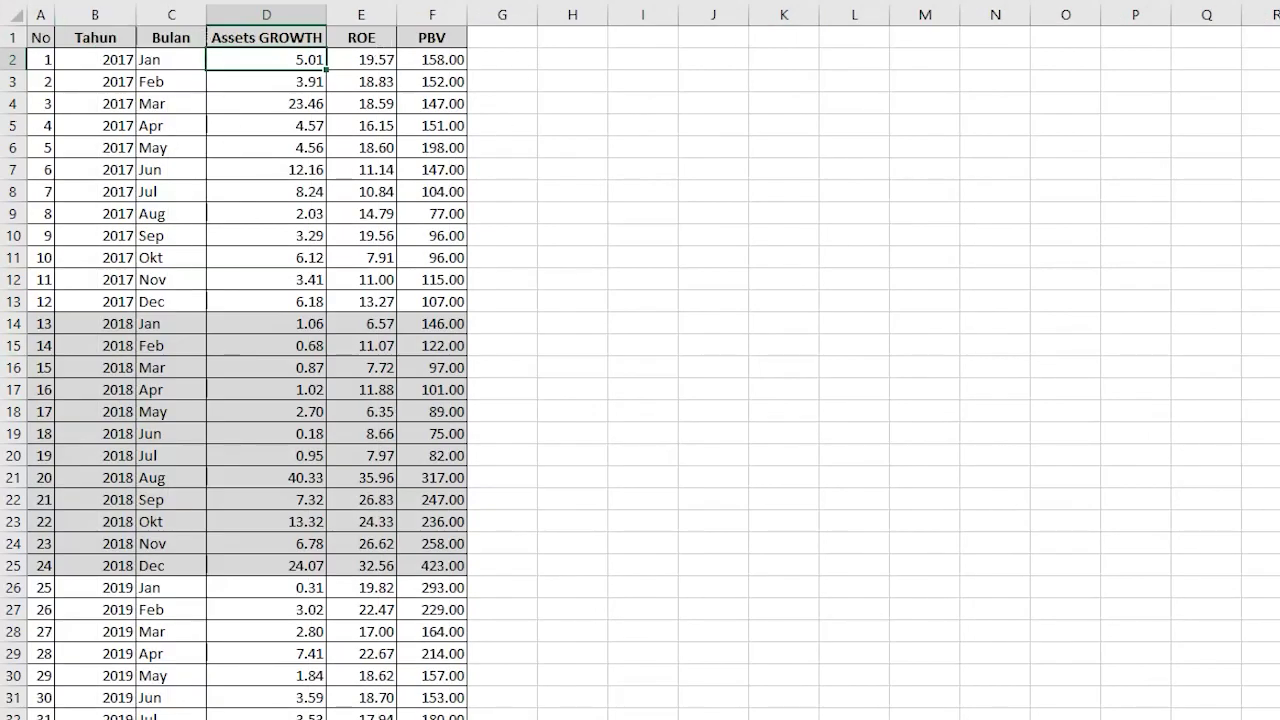
Create a new blank workbook and enter the headers NO, Tahun, Bulan, X1, X2 and Y in cells A1 to F1.
{"action": "key", "text": "ctrl+n"}
{"action": "type", "text": "NO"}
{"action": "key", "text": "Tab"}
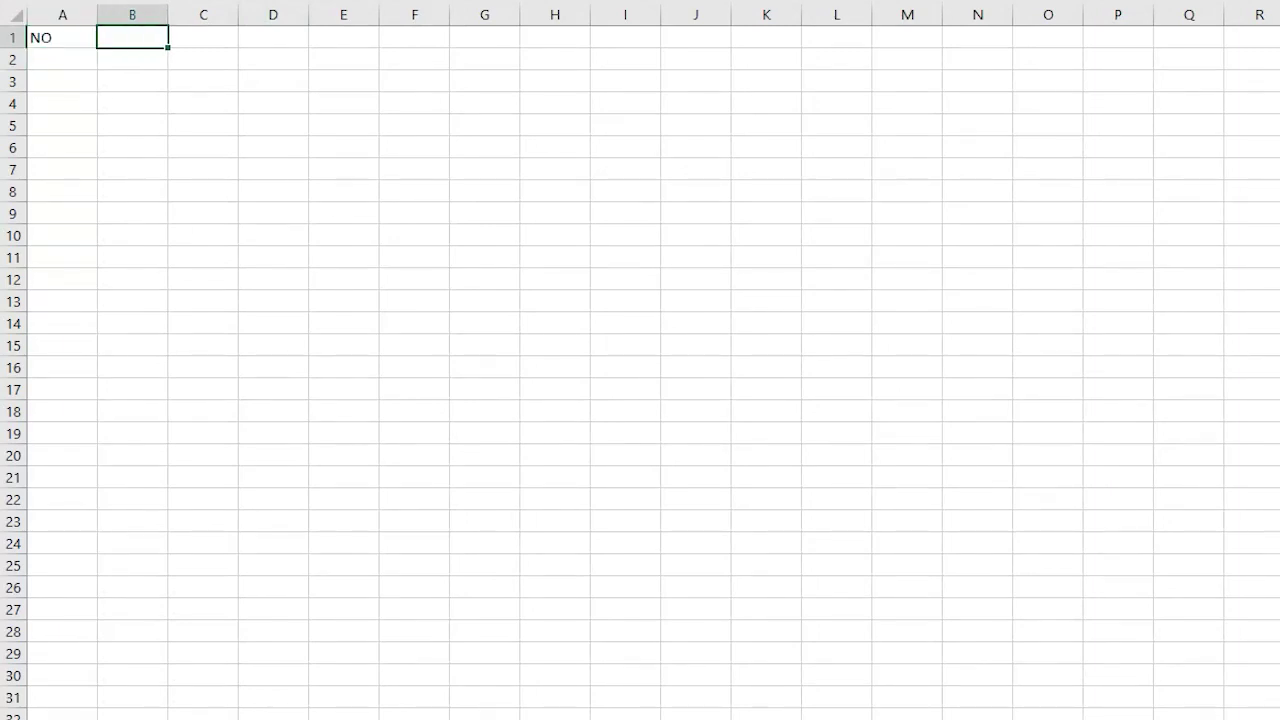
{"action": "type", "text": "Tahun"}
{"action": "key", "text": "Tab"}
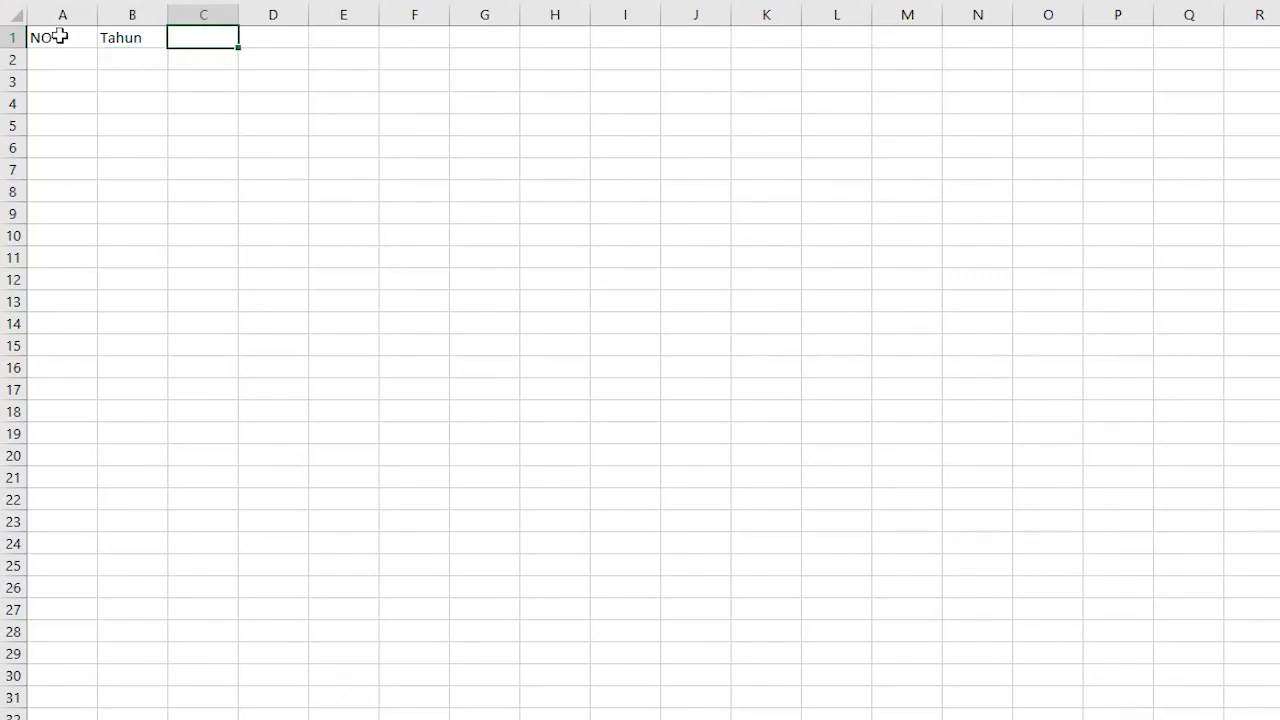
{"action": "type", "text": "Bulan"}
{"action": "key", "text": "Tab"}
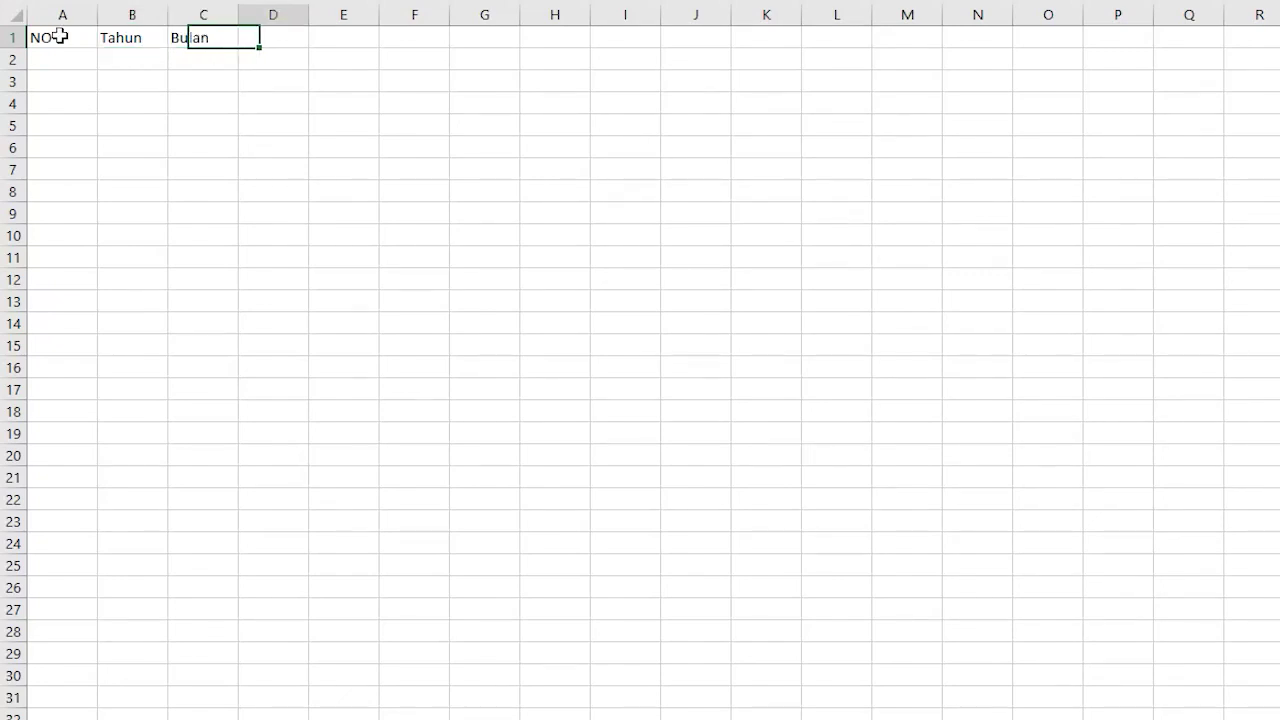
{"action": "type", "text": "X1"}
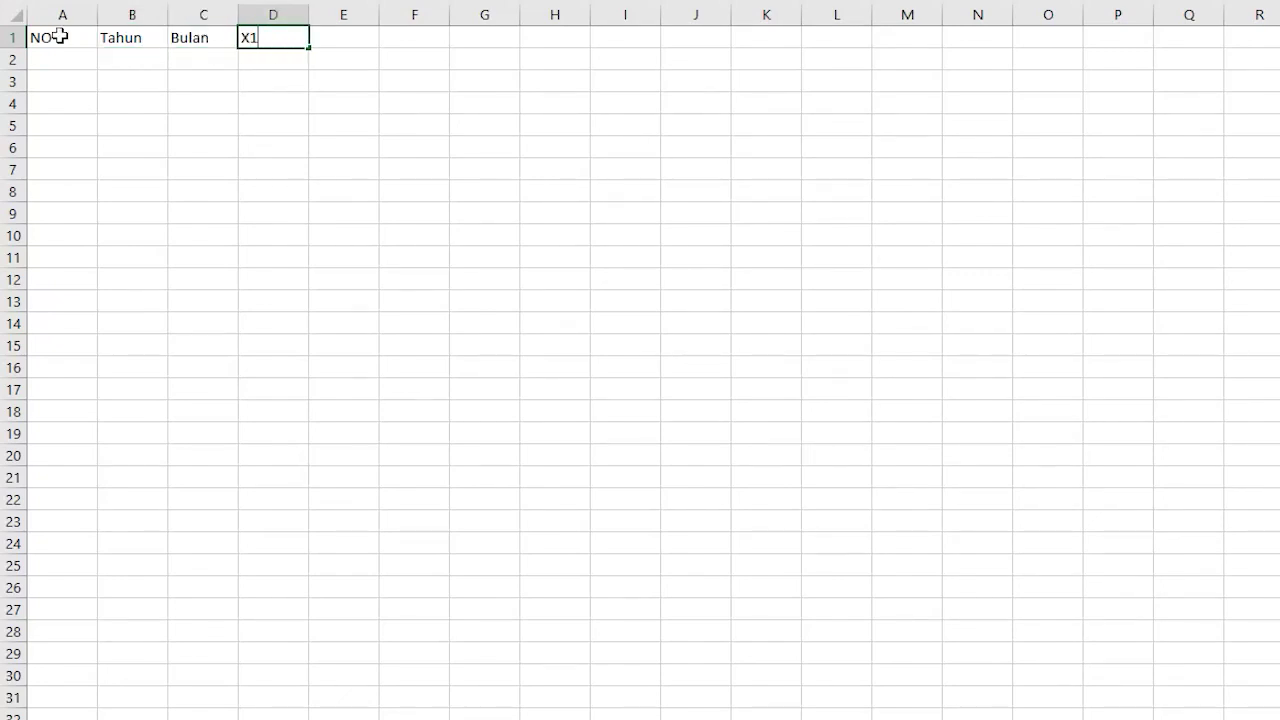
{"action": "key", "text": "Tab"}
{"action": "type", "text": "X2"}
{"action": "key", "text": "Tab"}
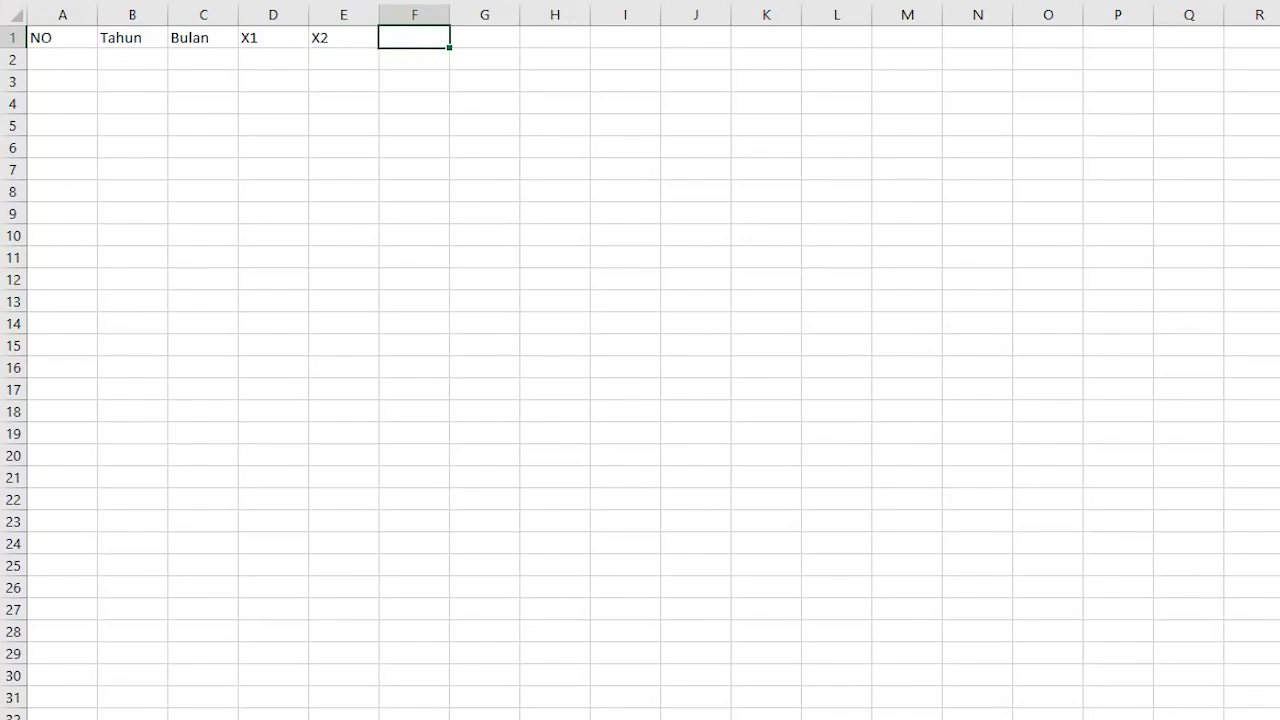
{"action": "type", "text": "Y"}
{"action": "left_click", "coordinate": [103, 37]}
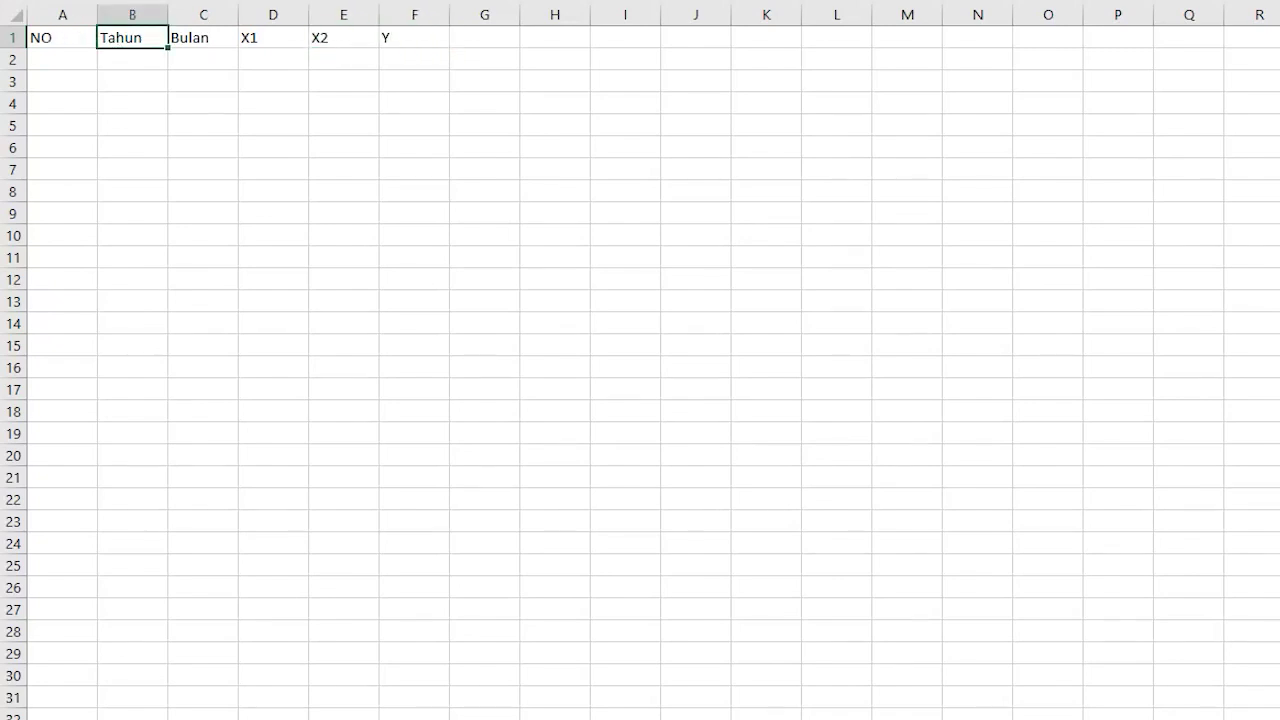
Change the header in cell A1 to "No".
{"action": "left_click", "coordinate": [62, 35]}
{"action": "type", "text": "No"}
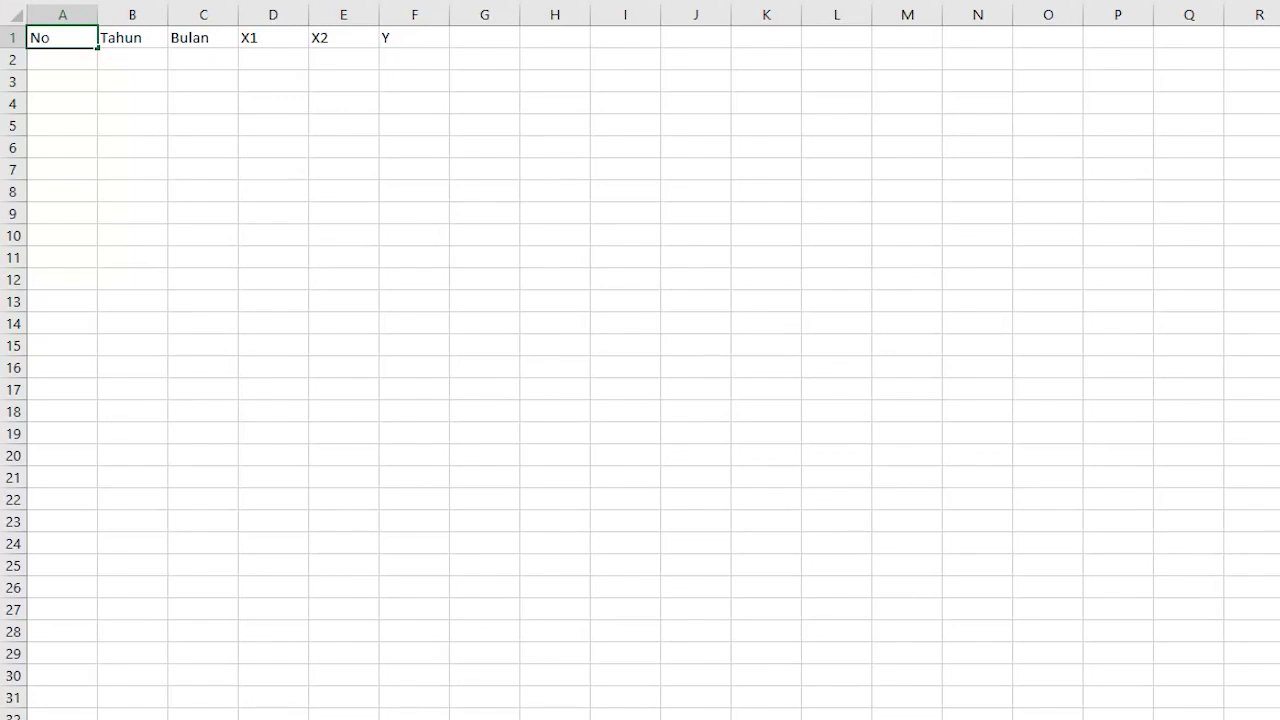
{"action": "left_click", "coordinate": [390, 125]}
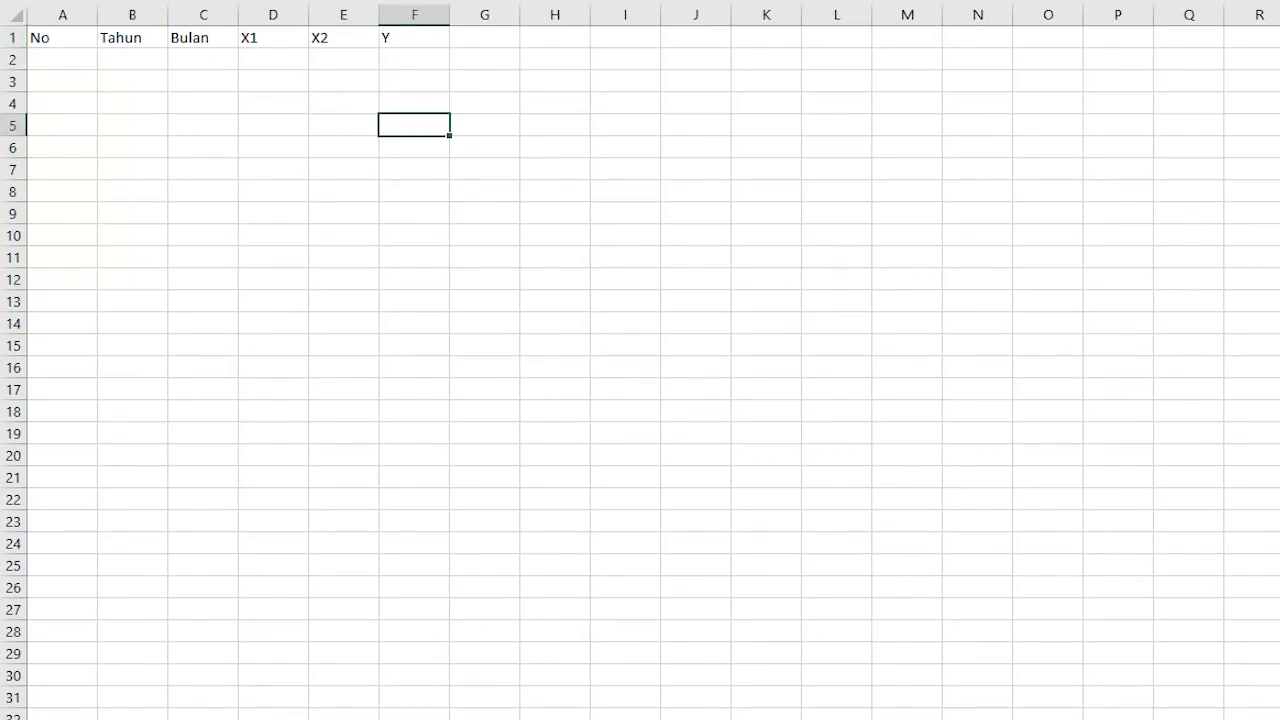
Enter 2016 as the first year in cell B2 and rename the Bulan header in C1 to "Kuartal".
{"action": "left_click", "coordinate": [62, 59]}
{"action": "double_click", "coordinate": [145, 60]}
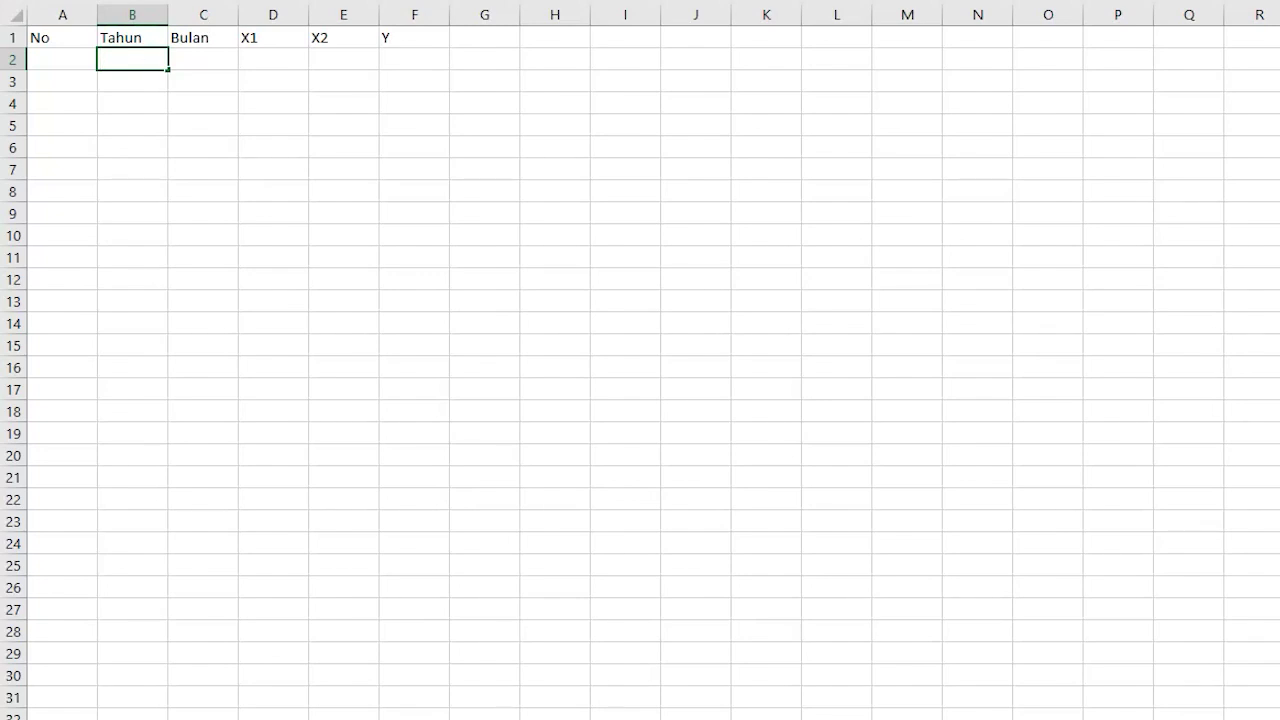
{"action": "type", "text": "2016"}
{"action": "key", "text": "Tab"}
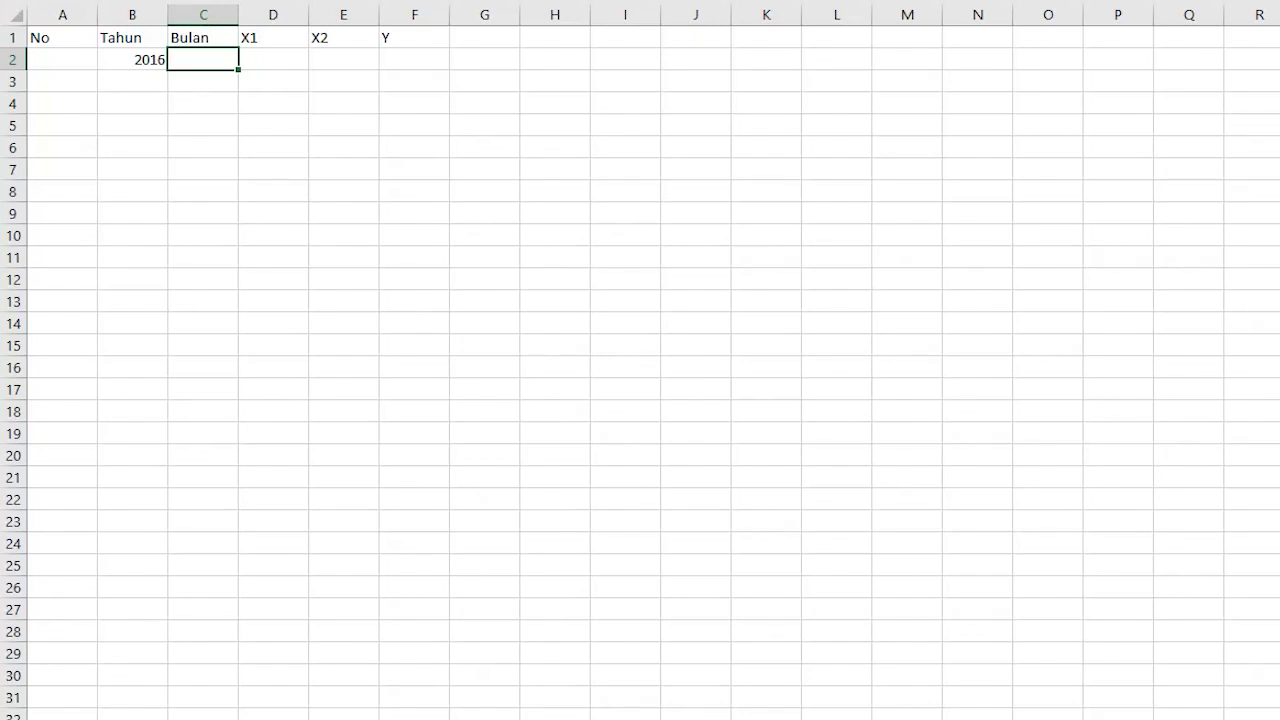
{"action": "key", "text": "Up"}
{"action": "type", "text": "Kuartal"}
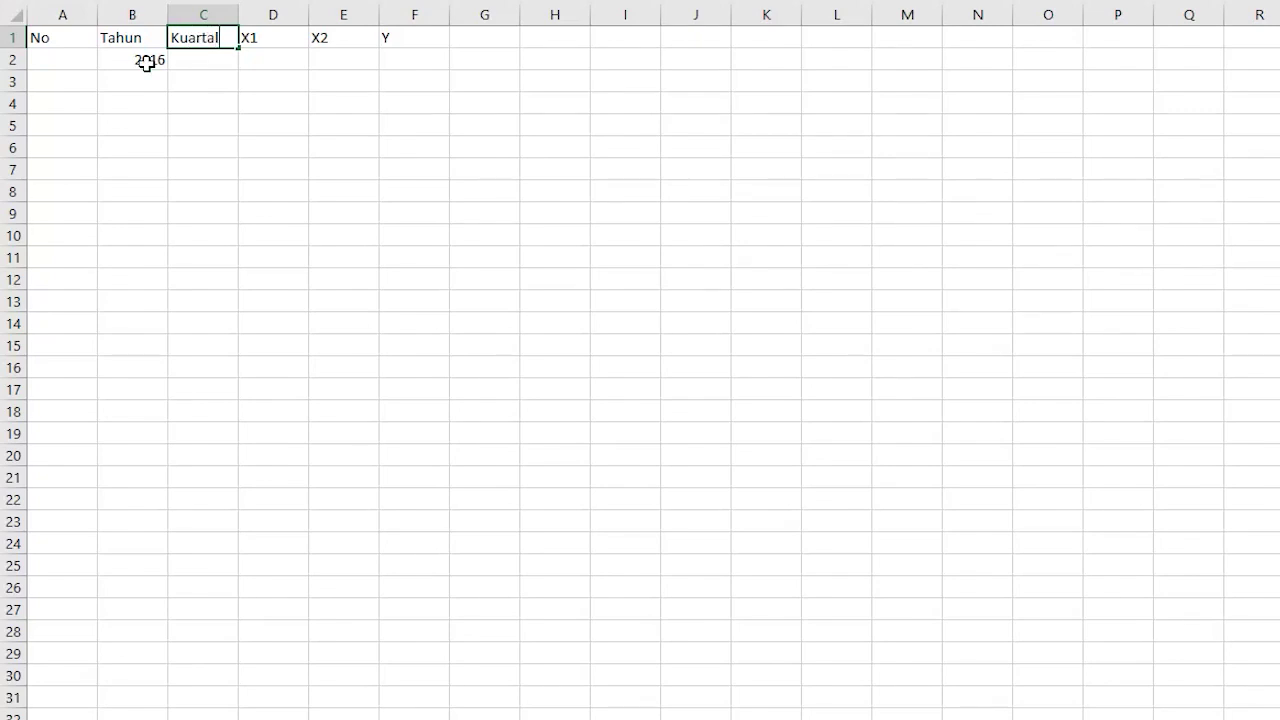
{"action": "key", "text": "Return"}
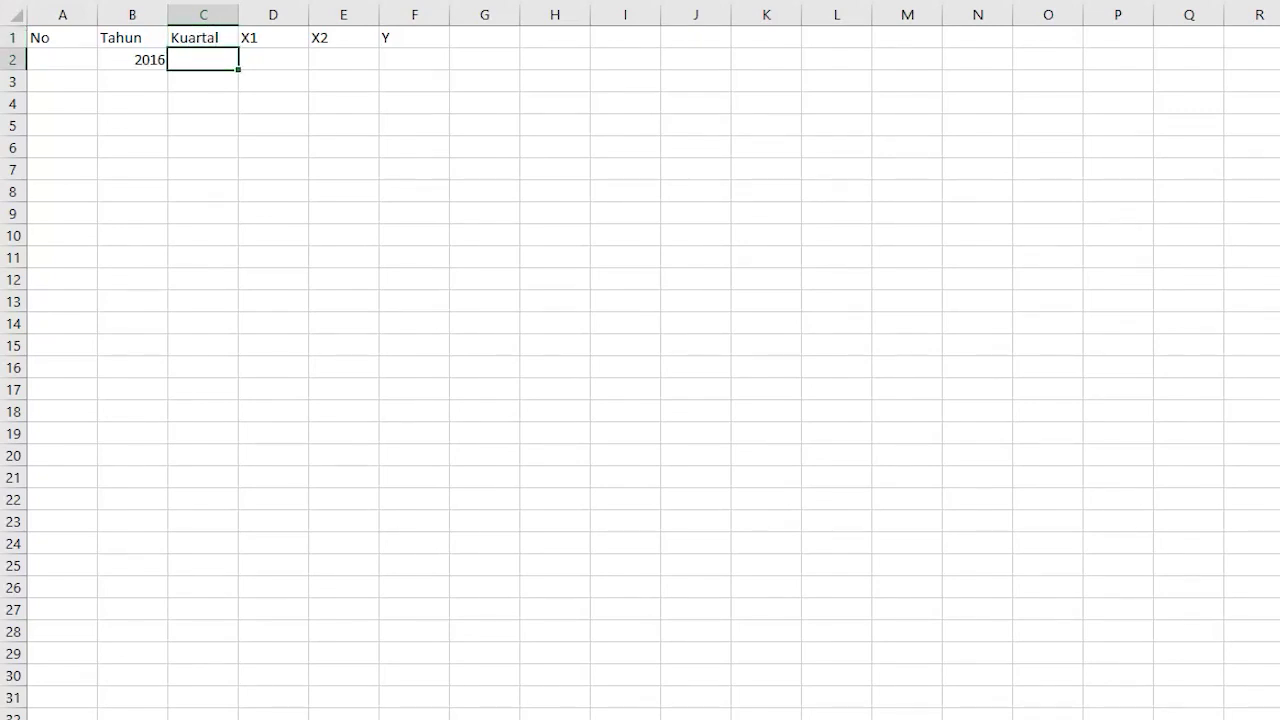
Number the 2016 quarters 1 to 4 in cells C2 to C5 of the Kuartal column.
{"action": "type", "text": "1"}
{"action": "key", "text": "Return"}
{"action": "type", "text": "2"}
{"action": "key", "text": "Return"}
{"action": "type", "text": "3"}
{"action": "key", "text": "Return"}
{"action": "type", "text": "4"}
{"action": "key", "text": "Return"}
Enter the year 2017 in B6 and its quarters 1 to 4 in cells C6 to C9.
{"action": "key", "text": "Left"}
{"action": "type", "text": "2017"}
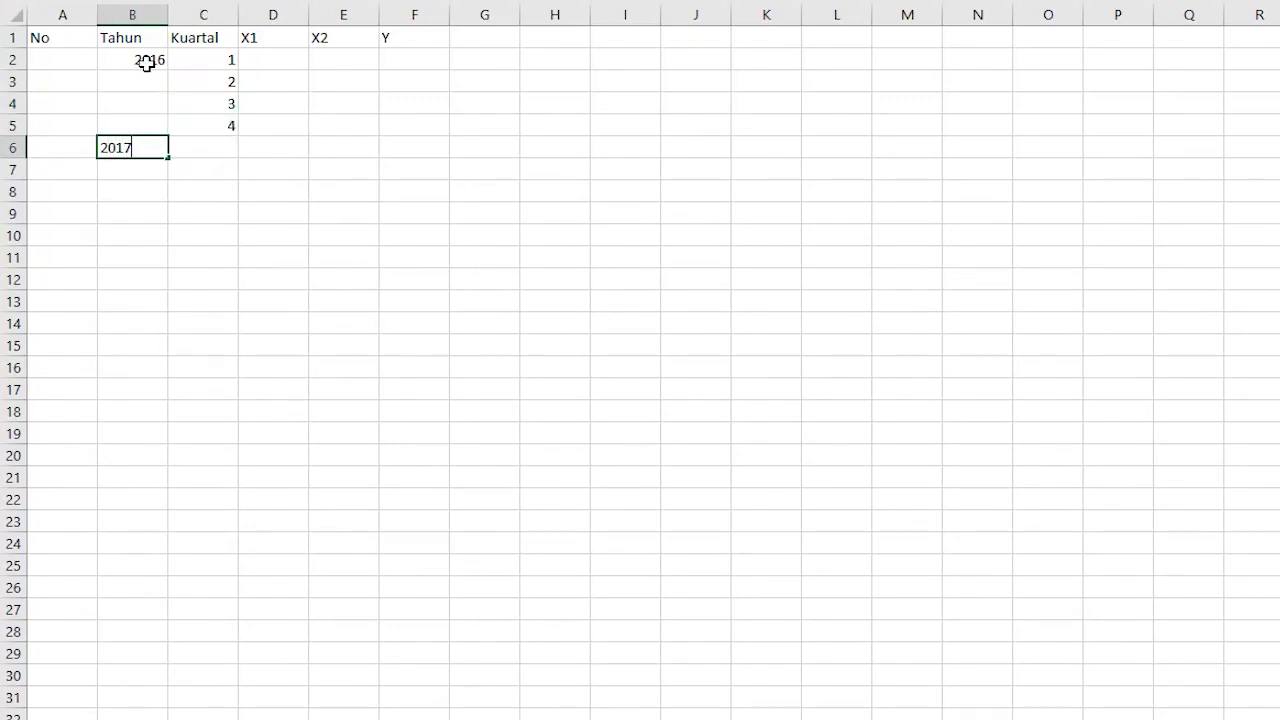
{"action": "key", "text": "Right"}
{"action": "type", "text": "1"}
{"action": "key", "text": "Return"}
{"action": "type", "text": "2"}
{"action": "key", "text": "Return"}
{"action": "type", "text": "3"}
{"action": "key", "text": "Return"}
{"action": "type", "text": "4"}
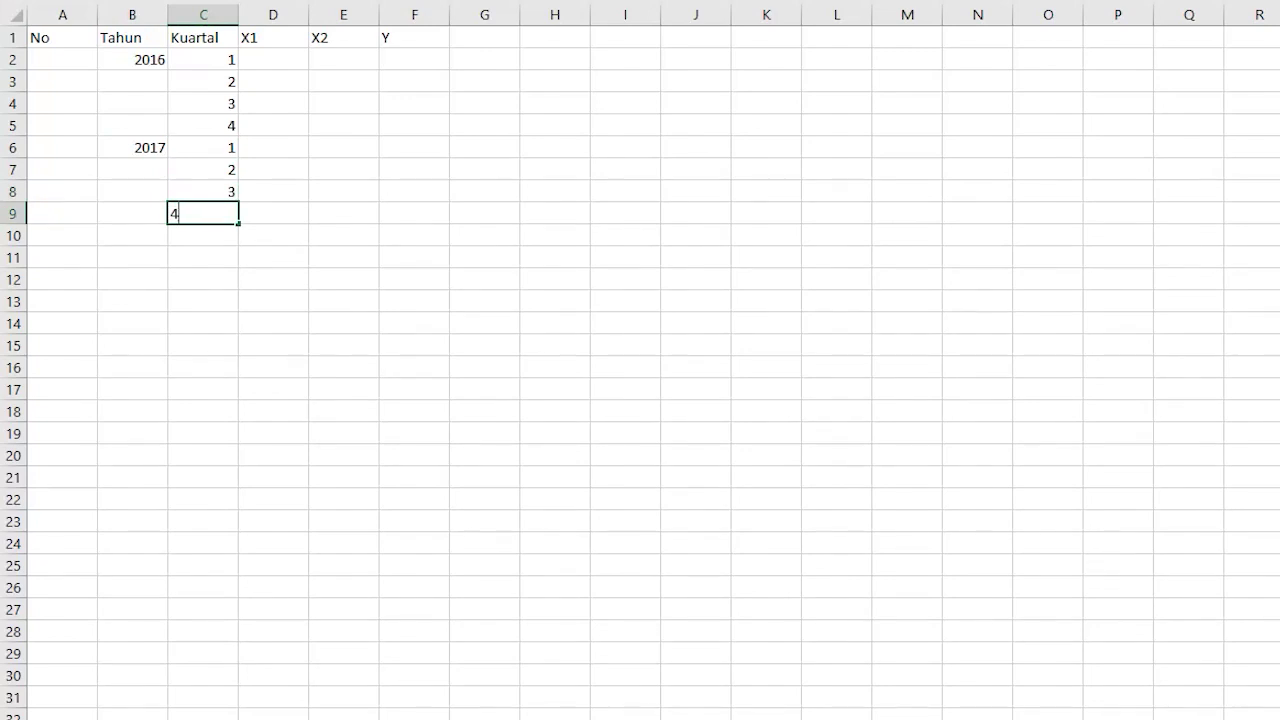
Enter the year 2018 in B10 and its quarters 1 to 4 in cells C10 to C13.
{"action": "key", "text": "Left"}
{"action": "key", "text": "Down"}
{"action": "type", "text": "2018"}
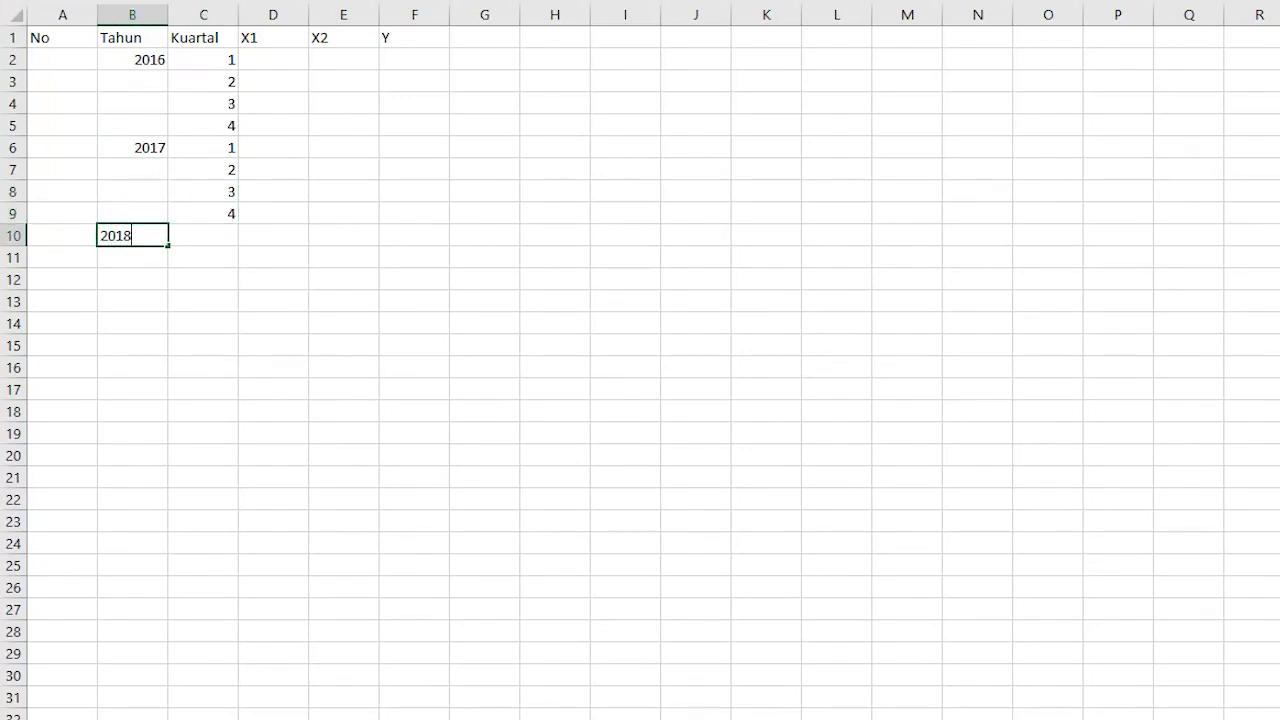
{"action": "key", "text": "Right"}
{"action": "type", "text": "1"}
{"action": "key", "text": "Return"}
{"action": "type", "text": "2"}
{"action": "key", "text": "Return"}
{"action": "type", "text": "3"}
{"action": "key", "text": "Return"}
{"action": "type", "text": "4"}
Enter the year 2019 in B14 and its quarters 1 to 4 in cells C14 to C17.
{"action": "key", "text": "Left"}
{"action": "key", "text": "Down"}
{"action": "type", "text": "2019"}
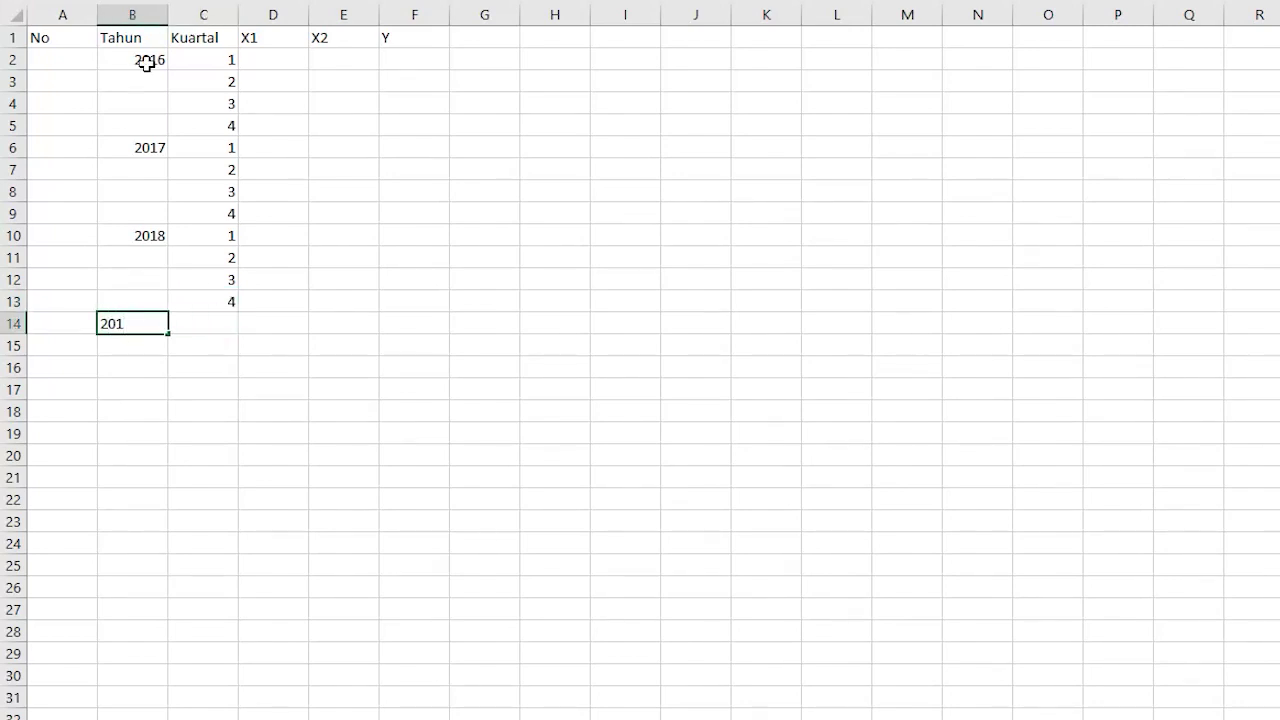
{"action": "key", "text": "Right"}
{"action": "type", "text": "1"}
{"action": "key", "text": "Return"}
{"action": "type", "text": "2"}
{"action": "key", "text": "Return"}
{"action": "type", "text": "3"}
{"action": "key", "text": "Return"}
{"action": "type", "text": "4"}
Enter the year 2020 in B18 and its quarters 1 to 4 in cells C18 to C21.
{"action": "key", "text": "Left"}
{"action": "key", "text": "Down"}
{"action": "type", "text": "2020"}
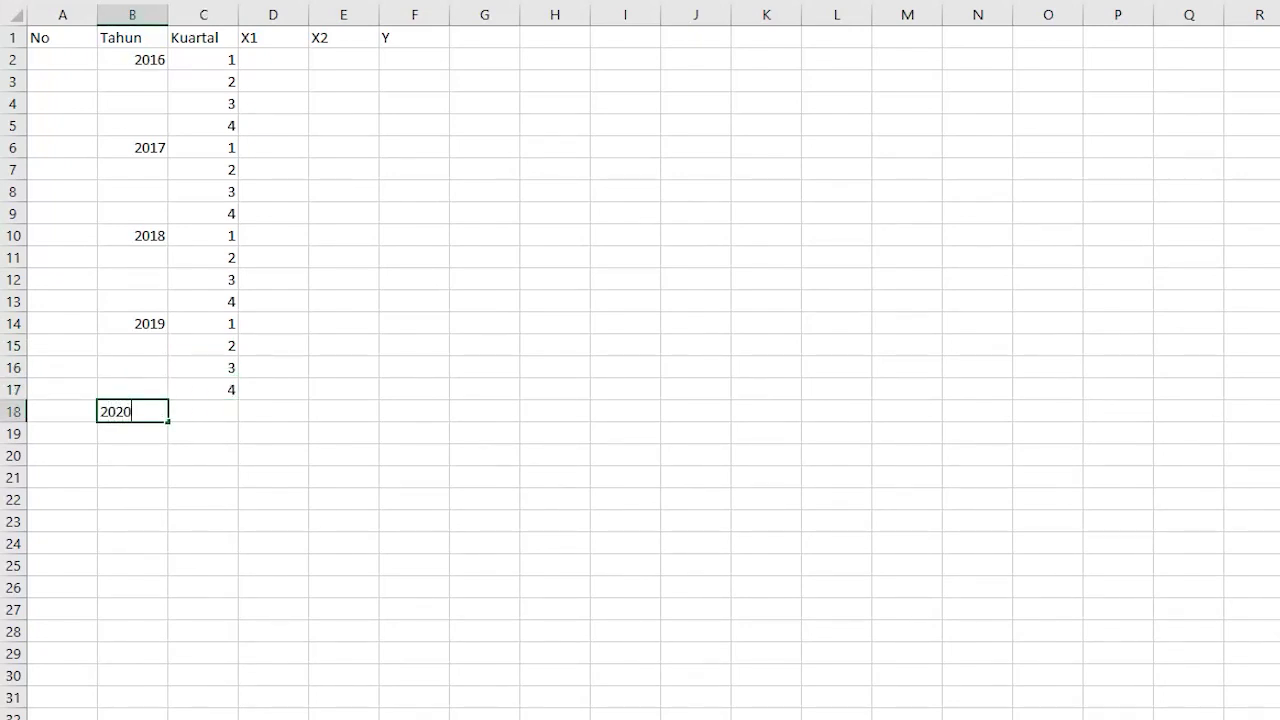
{"action": "key", "text": "Right"}
{"action": "type", "text": "1"}
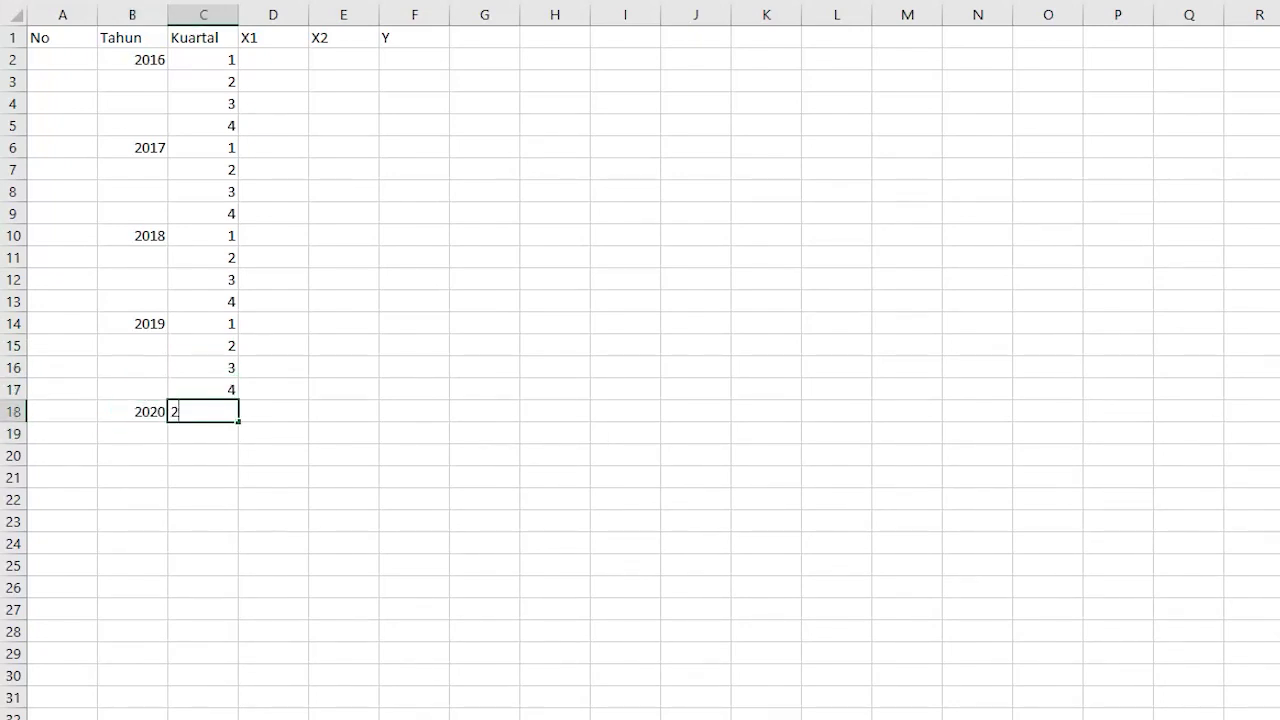
{"action": "key", "text": "Return"}
{"action": "type", "text": "2"}
{"action": "key", "text": "Return"}
{"action": "type", "text": "3"}
{"action": "key", "text": "Return"}
{"action": "type", "text": "4"}
{"action": "key", "text": "Return"}
{"action": "key", "text": "Right"}
{"action": "key", "text": "Up"}
{"action": "key", "text": "Up"}
{"action": "key", "text": "Up"}
{"action": "key", "text": "Up"}
{"action": "key", "text": "Up"}
{"action": "key", "text": "Up"}
{"action": "key", "text": "Up"}
{"action": "key", "text": "Up"}
{"action": "key", "text": "Up"}
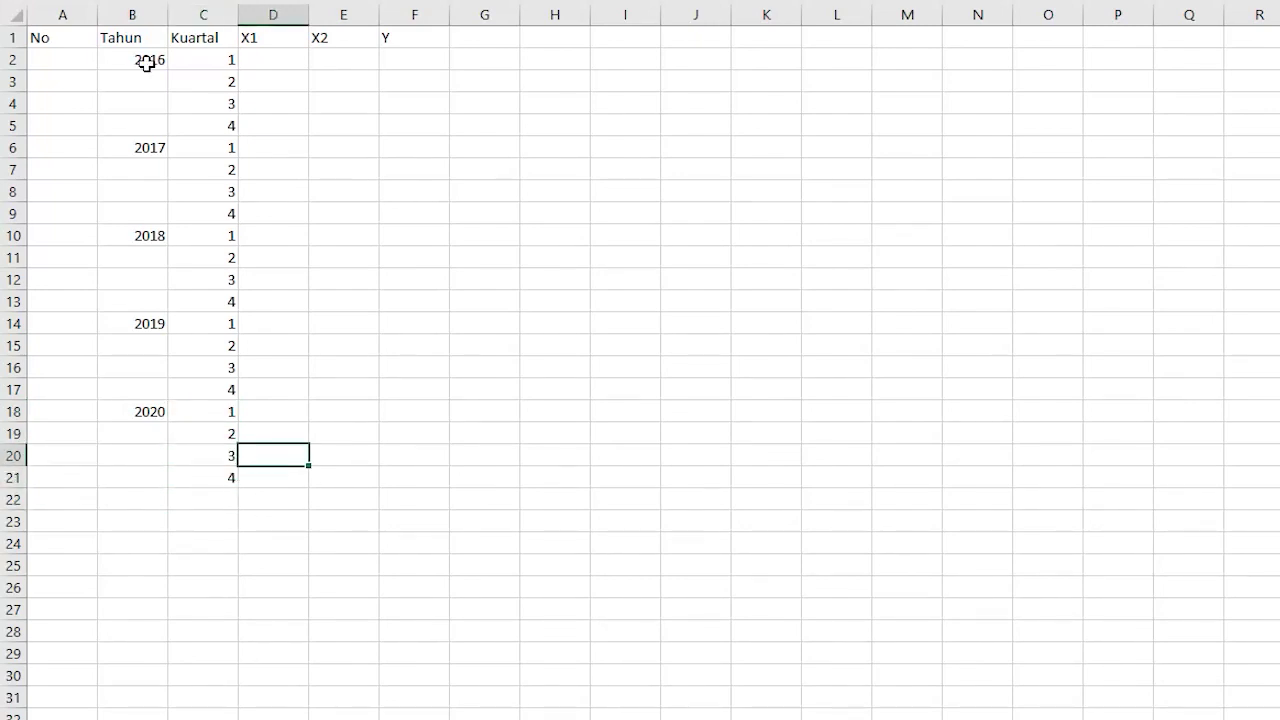
{"action": "key", "text": "Down"}
{"action": "key", "text": "Down"}
{"action": "key", "text": "Down"}
{"action": "key", "text": "Down"}
{"action": "key", "text": "Down"}
{"action": "key", "text": "Down"}
{"action": "key", "text": "Down"}
{"action": "key", "text": "Down"}
{"action": "key", "text": "Down"}
Merge and centre cells B22:C22 below the last quarter, label them "Rata-rata", and leave cell A22 empty.
{"action": "key", "text": "Left"}
{"action": "key", "text": "Left"}
{"action": "key", "text": "Left"}
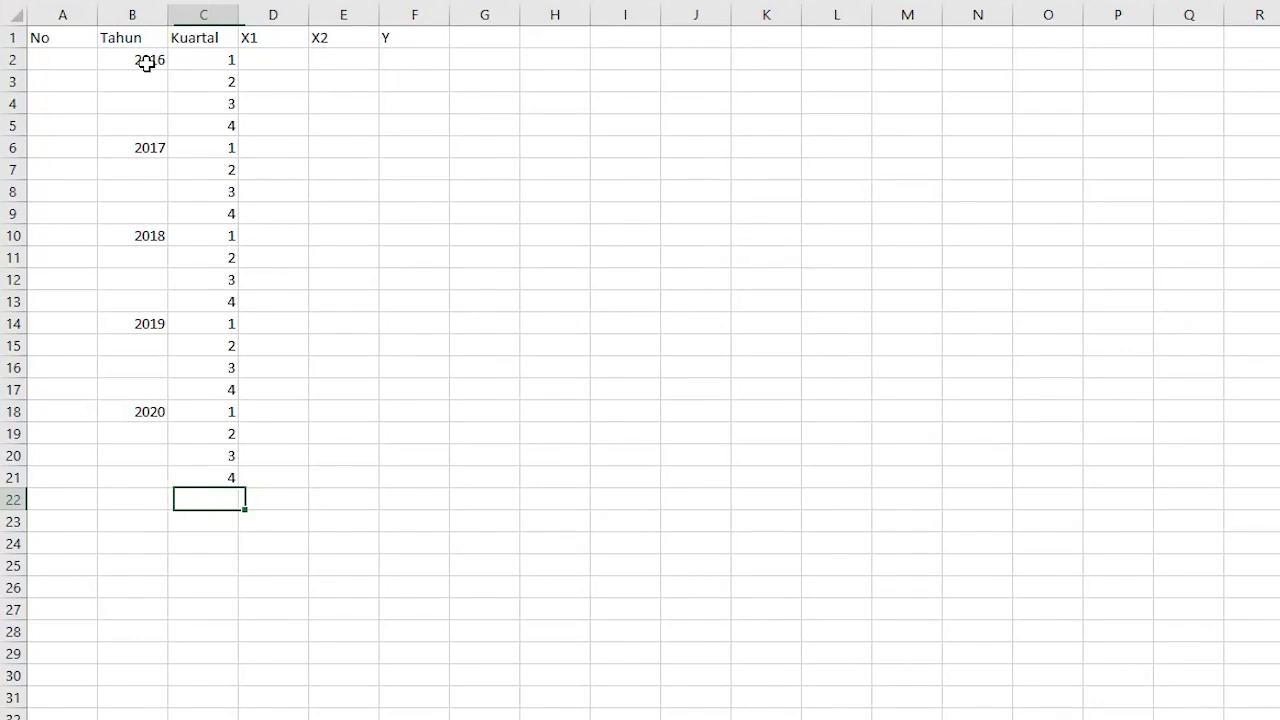
{"action": "key", "text": "shift+space"}
{"action": "key", "text": "Left"}
{"action": "key", "text": "shift+Right"}
{"action": "key", "text": "shift+Right"}
{"action": "type", "text": "R"}
{"action": "left_click_drag", "start_coordinate": [273, 478], "coordinate": [314, 488]}
{"action": "left_click_drag", "start_coordinate": [150, 500], "coordinate": [203, 503]}
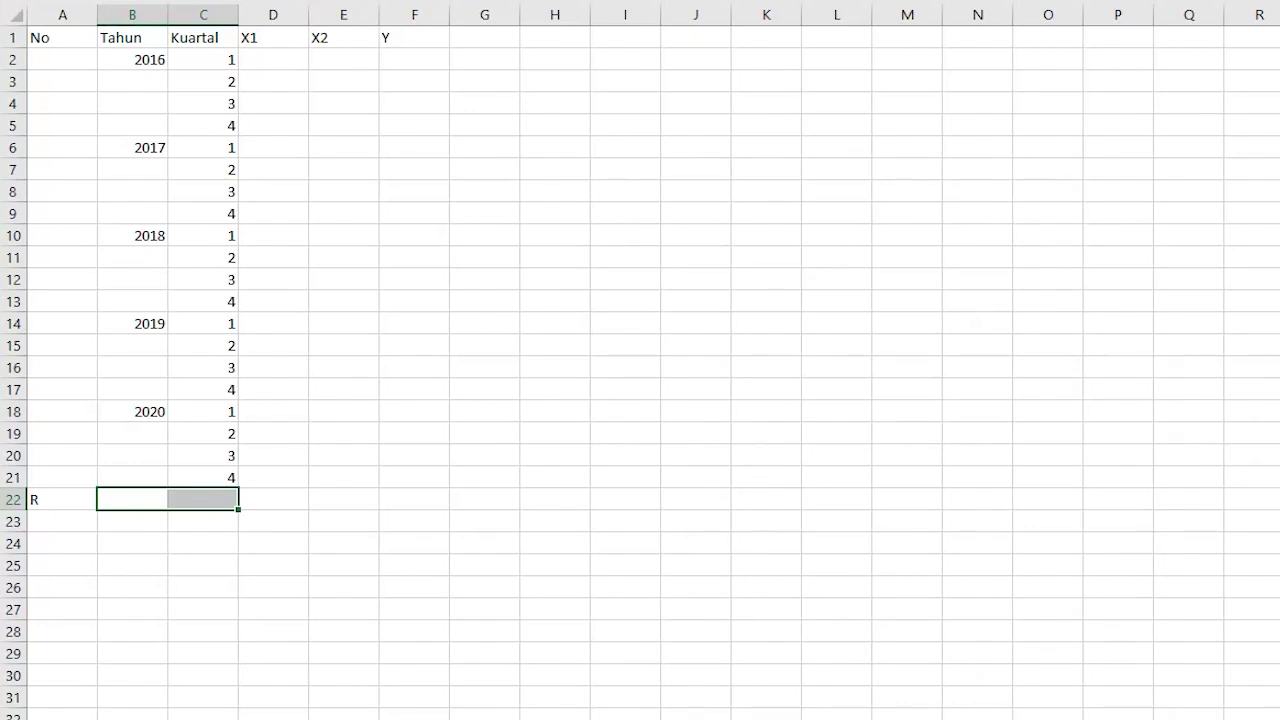
{"action": "key", "text": "alt+h"}
{"action": "key", "text": "m"}
{"action": "key", "text": "c"}
{"action": "type", "text": "Rata-rata"}
{"action": "left_click", "coordinate": [310, 525]}
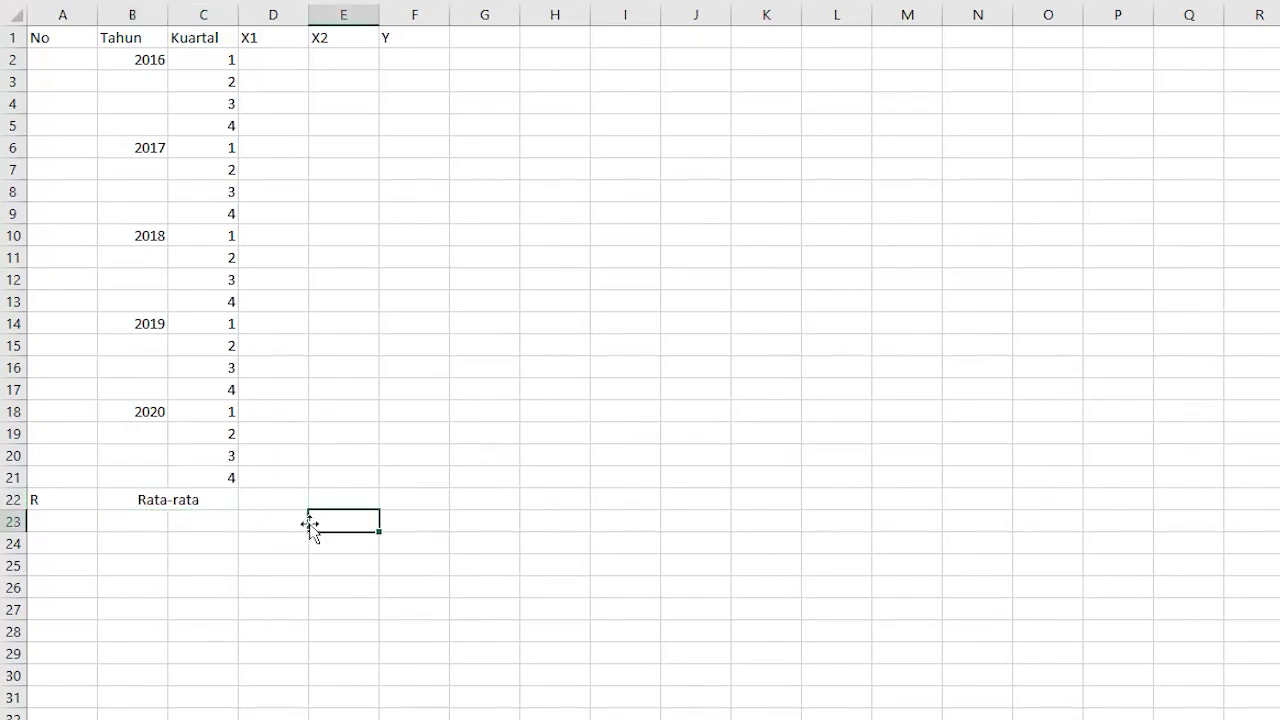
{"action": "left_click", "coordinate": [64, 496]}
{"action": "key", "text": "Delete"}
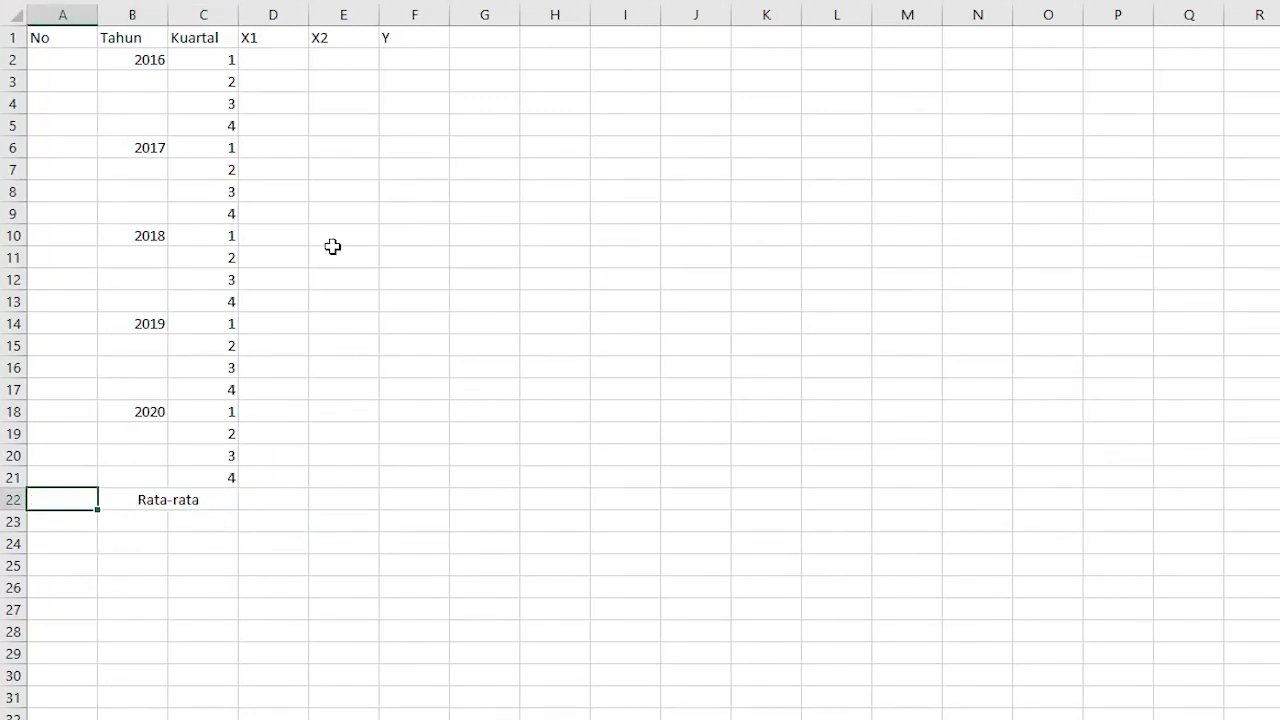
Fill each year from 2016 to 2020 down the Tahun column beside all four of its quarters.
{"action": "left_click", "coordinate": [149, 58]}
{"action": "left_click_drag", "start_coordinate": [167, 70], "coordinate": [168, 484]}
{"action": "left_click", "coordinate": [158, 151]}
{"action": "left_click", "coordinate": [160, 233]}
{"action": "left_click", "coordinate": [157, 323]}
{"action": "left_click", "coordinate": [145, 413]}
Number the quarterly rows in the No column from 1 to 20, in cells A2 to A21.
{"action": "left_click", "coordinate": [63, 59]}
{"action": "type", "text": "1"}
{"action": "key", "text": "Return"}
{"action": "type", "text": "2"}
{"action": "key", "text": "Return"}
{"action": "type", "text": "3"}
{"action": "key", "text": "Return"}
{"action": "type", "text": "4"}
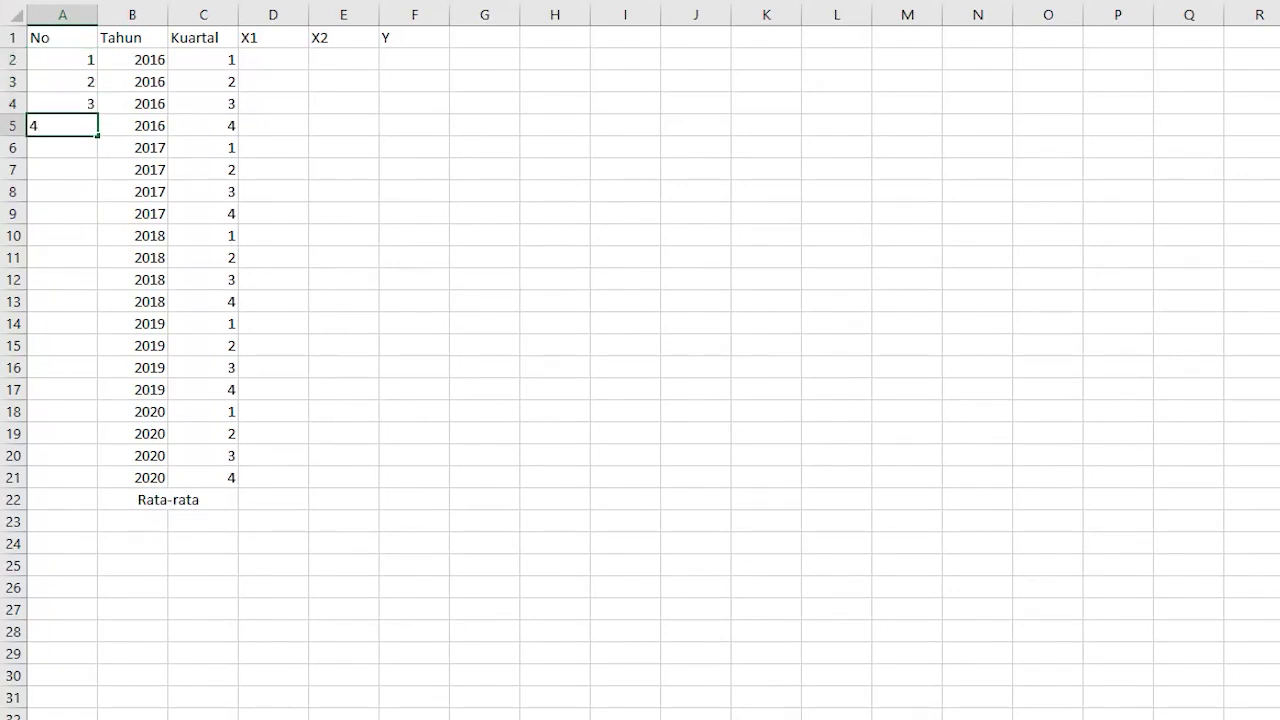
{"action": "left_click_drag", "start_coordinate": [71, 57], "coordinate": [99, 480]}
{"action": "left_click", "coordinate": [468, 520]}
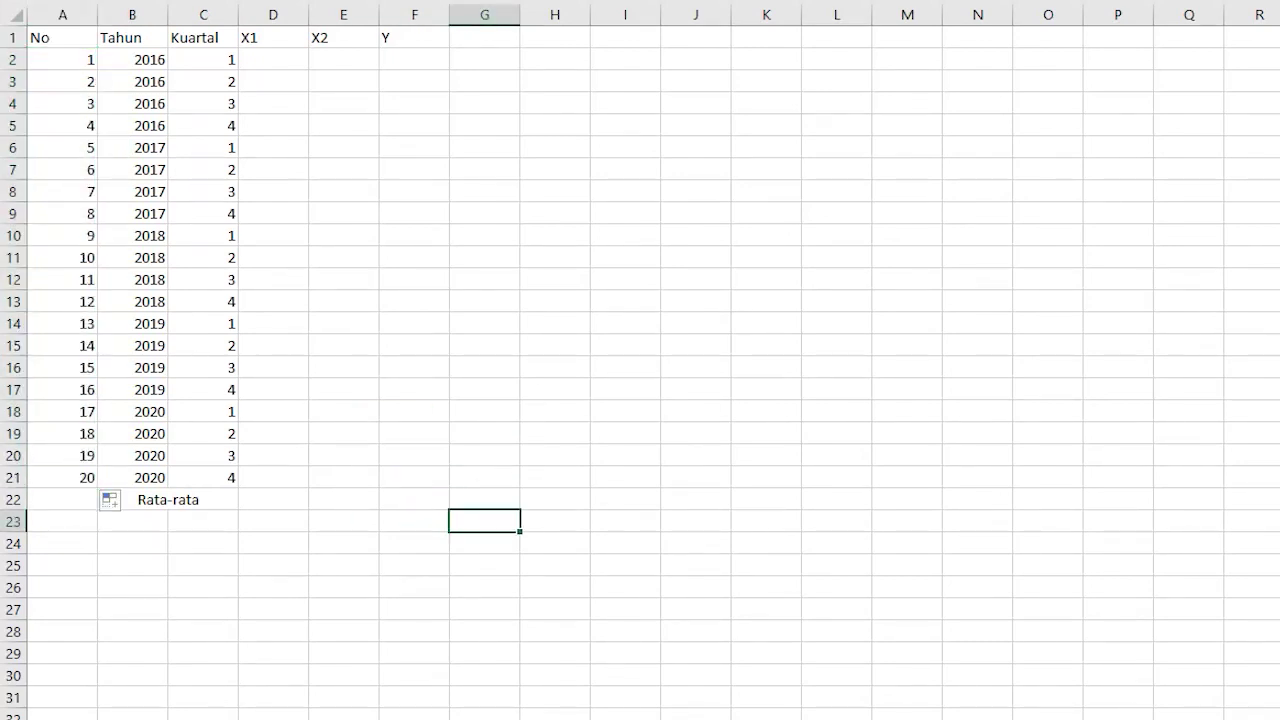
{"action": "left_click", "coordinate": [289, 64]}
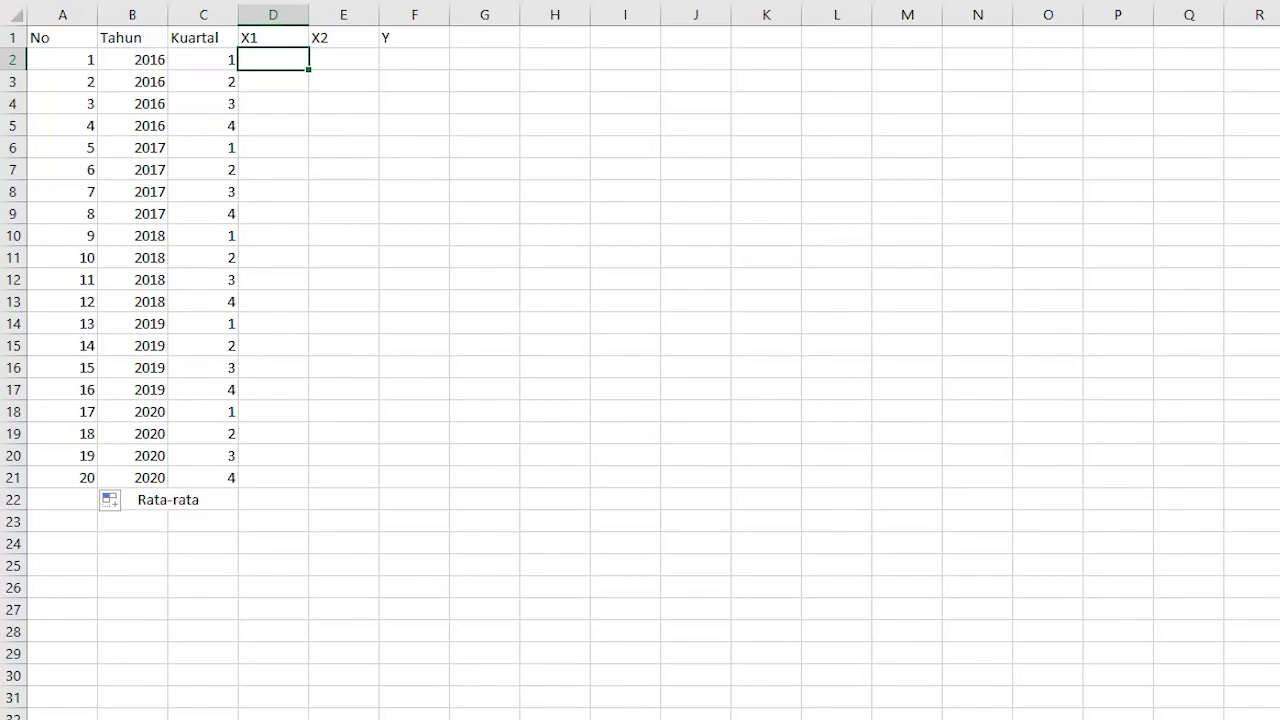
{"action": "left_click", "coordinate": [268, 40]}
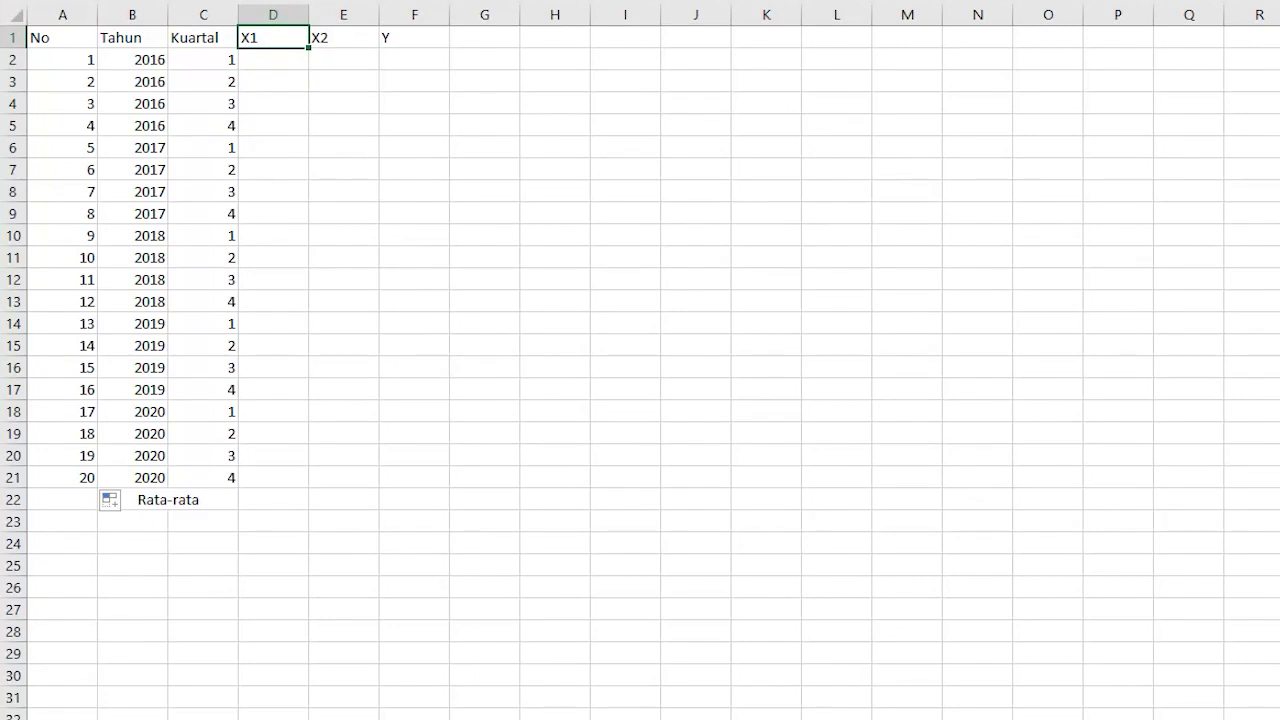
{"action": "left_click", "coordinate": [277, 59]}
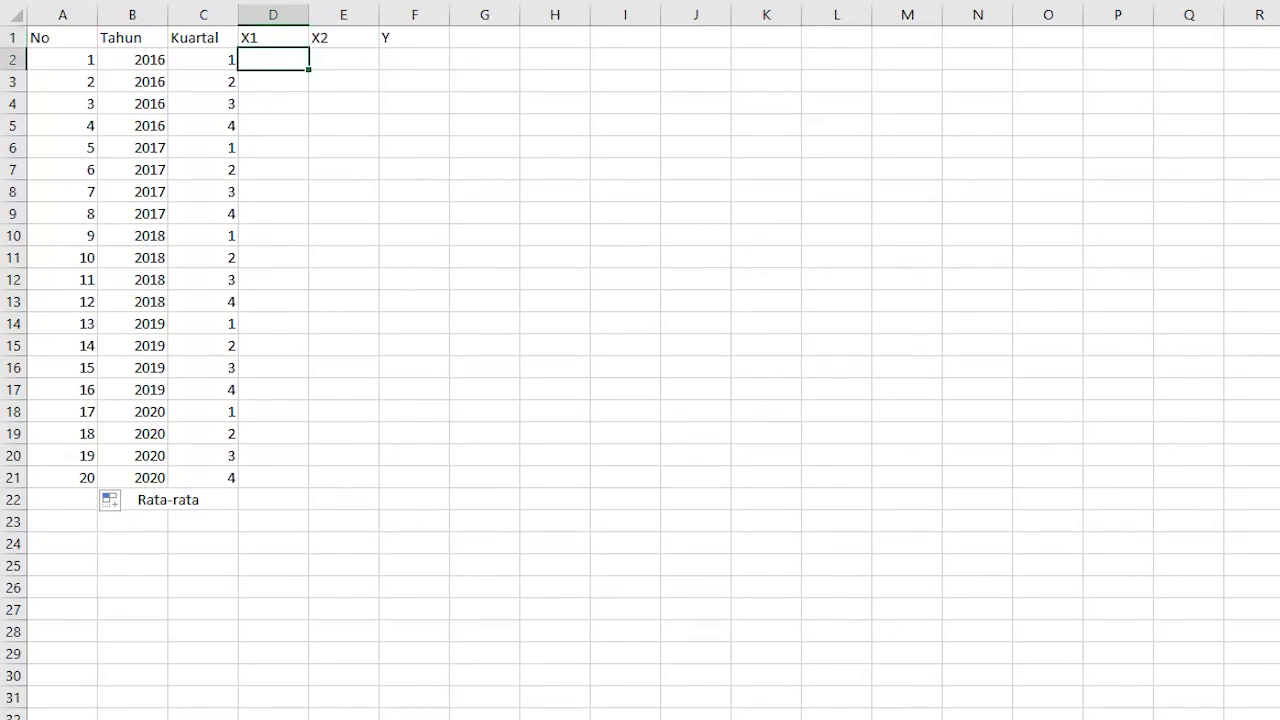
{"action": "left_click", "coordinate": [414, 37]}
{"action": "left_click", "coordinate": [414, 59]}
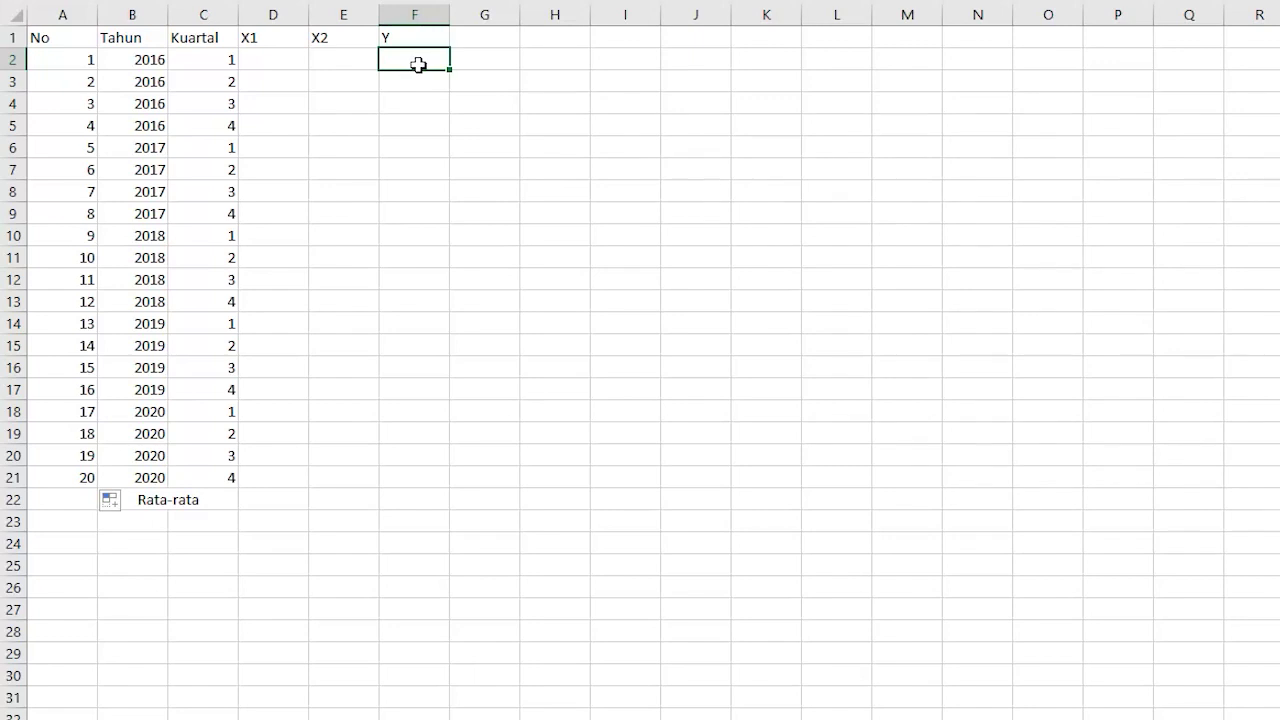
{"action": "left_click", "coordinate": [295, 60]}
{"action": "left_click", "coordinate": [330, 62]}
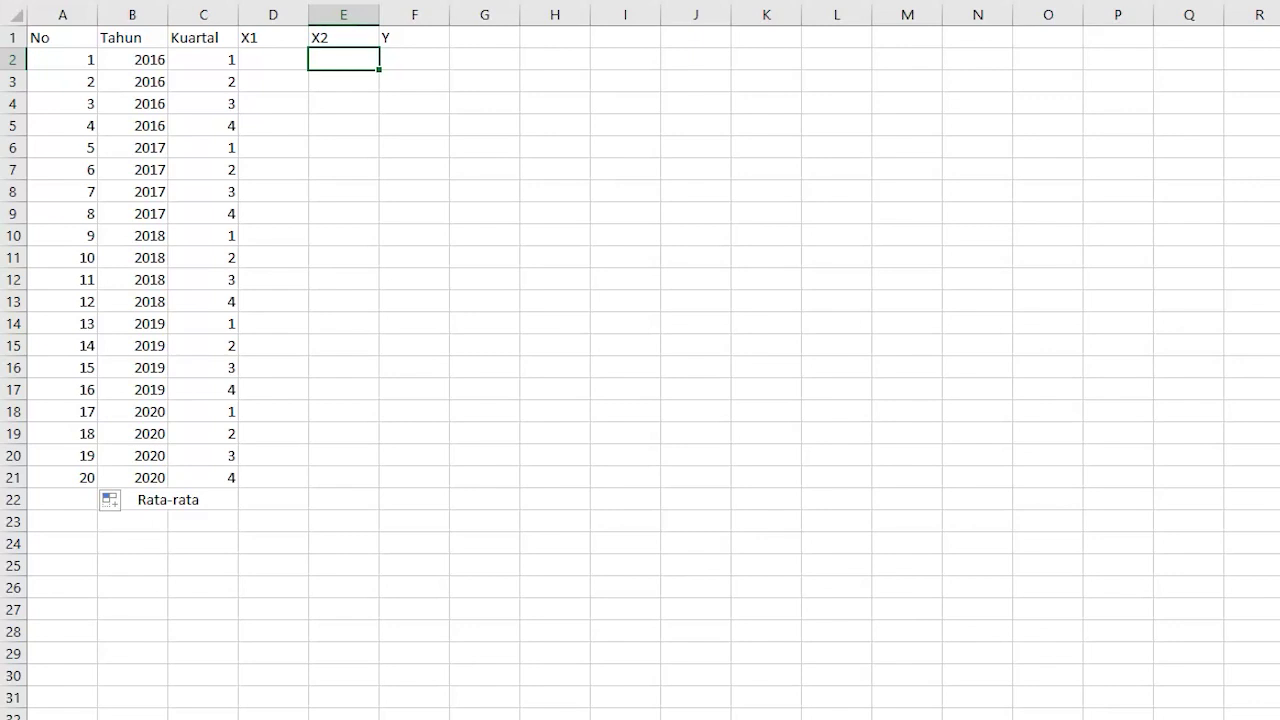
{"action": "left_click", "coordinate": [399, 62]}
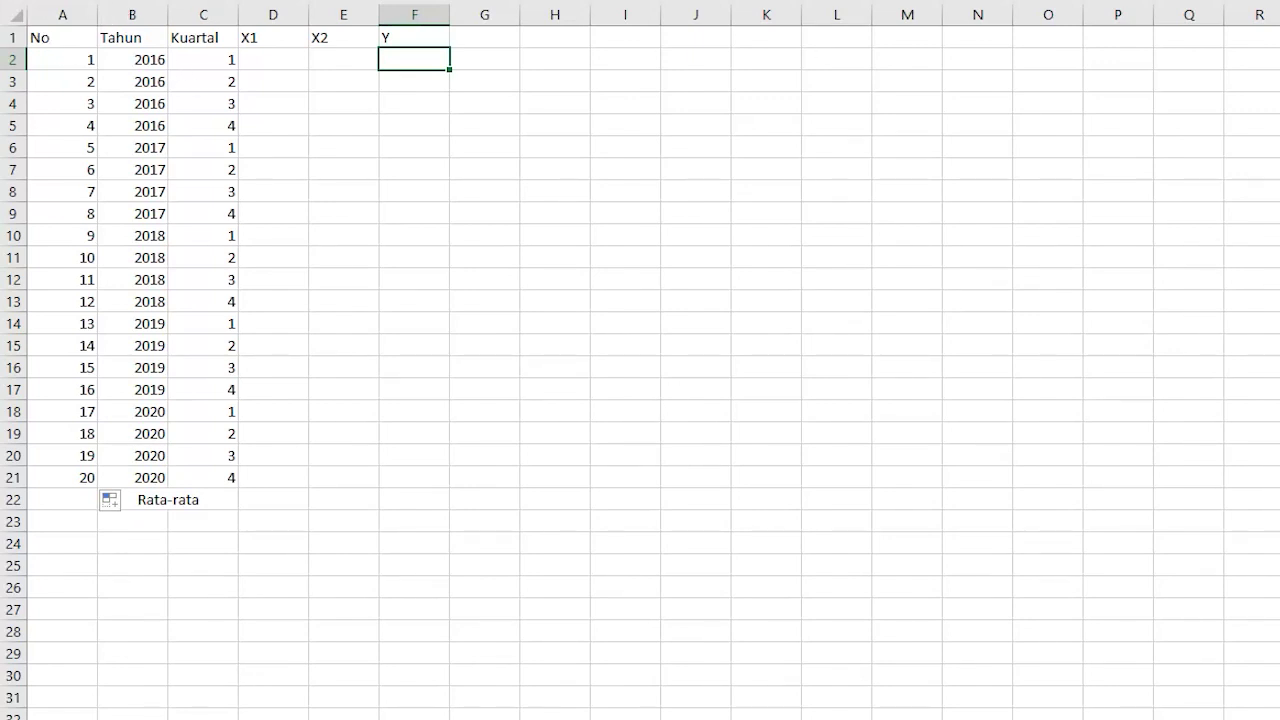
Apply all borders to the whole quarterly template table in cells A1 to F22.
{"action": "left_click", "coordinate": [63, 40]}
{"action": "mouse_move", "coordinate": [63, 40]}
{"action": "left_mouse_down"}
{"action": "mouse_move", "coordinate": [503, 471]}
{"action": "mouse_move", "coordinate": [426, 477]}
{"action": "mouse_move", "coordinate": [426, 503]}
{"action": "left_mouse_up"}
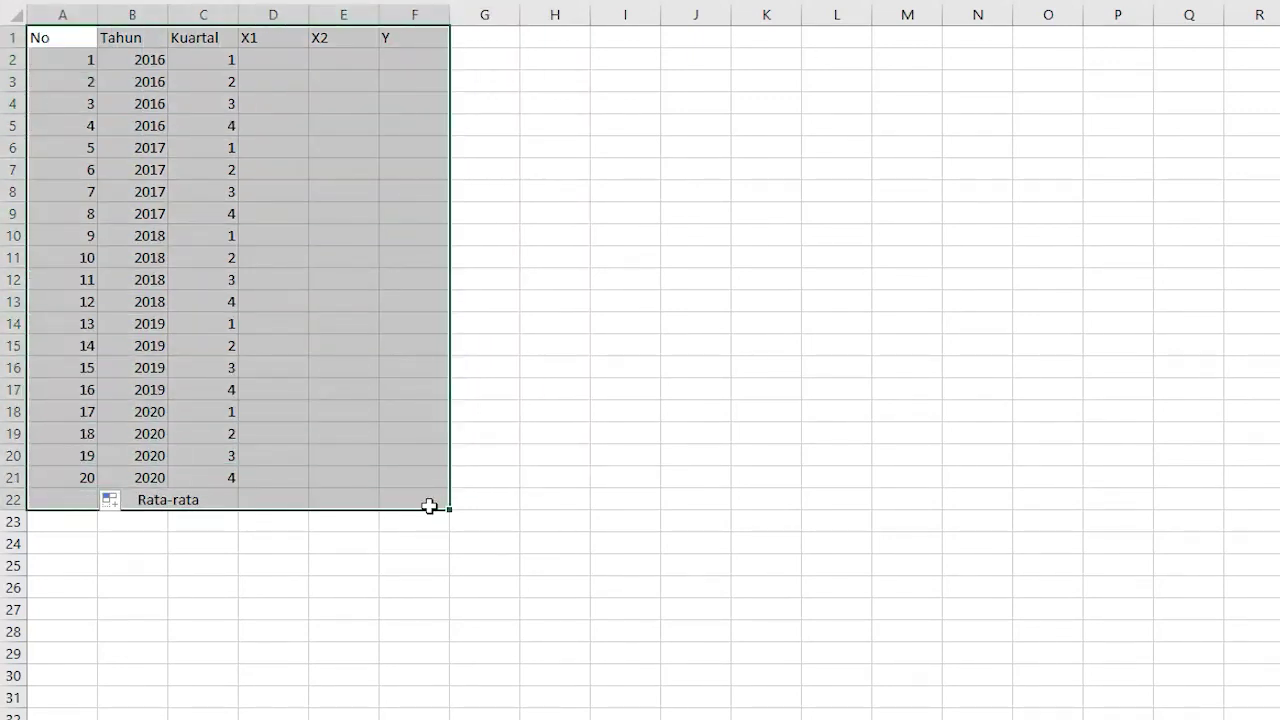
{"action": "left_click", "coordinate": [300, 2]}
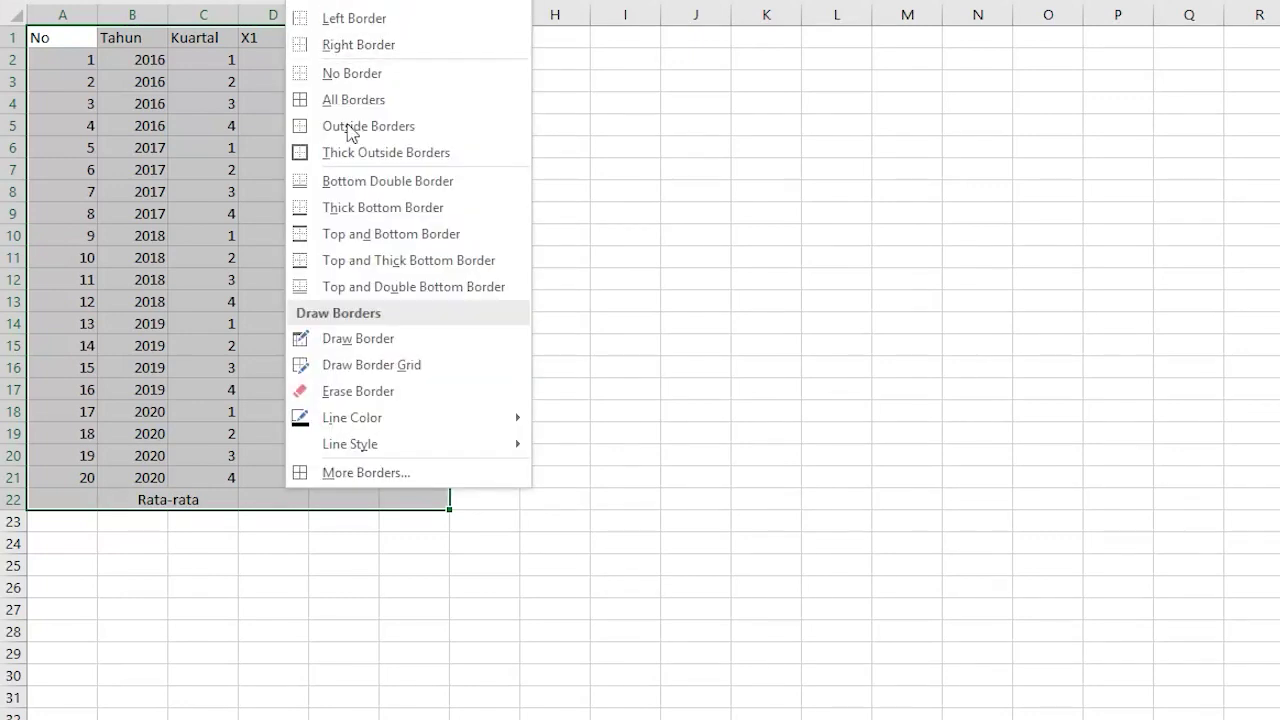
{"action": "left_click", "coordinate": [340, 100]}
{"action": "left_click_drag", "start_coordinate": [627, 280], "coordinate": [780, 343]}
{"action": "left_click", "coordinate": [780, 343]}
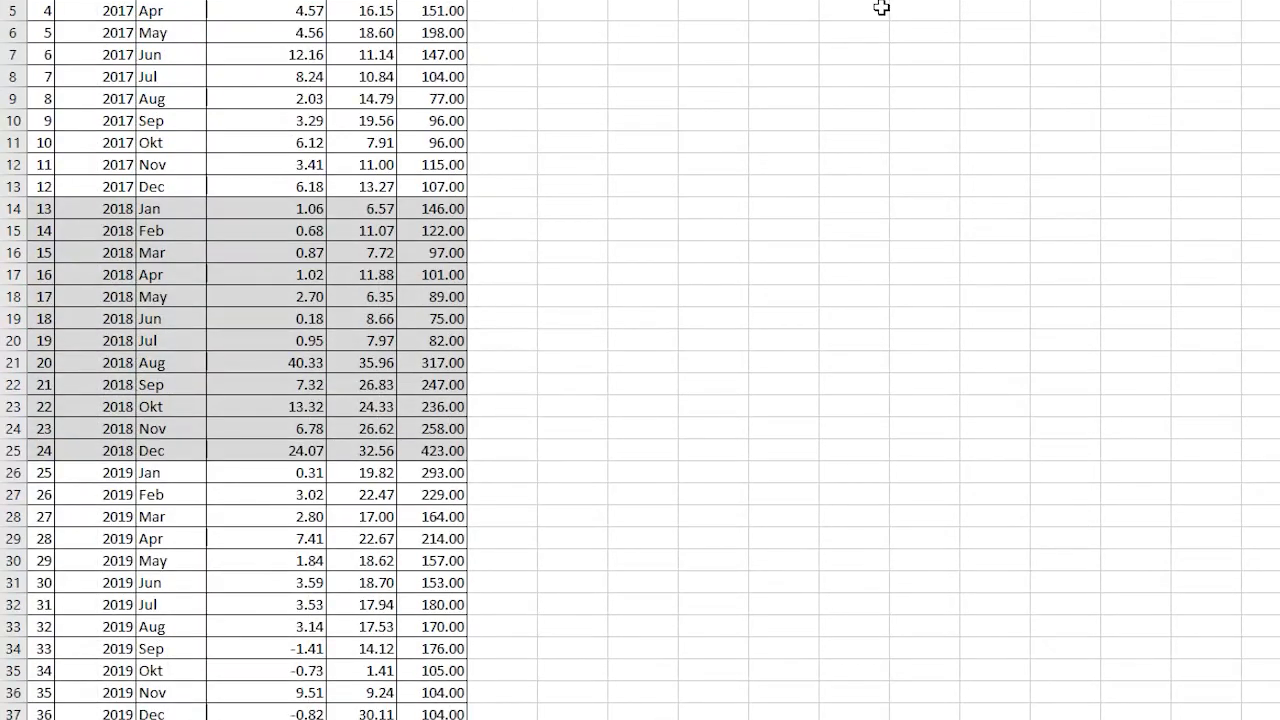
In the monthly 2017–2021 table, calculate the Assets GROWTH average in D53 with =AVERAGE(D2:D52).
{"action": "scroll", "coordinate": [357, 243], "scroll_direction": "down", "scroll_amount": 7}
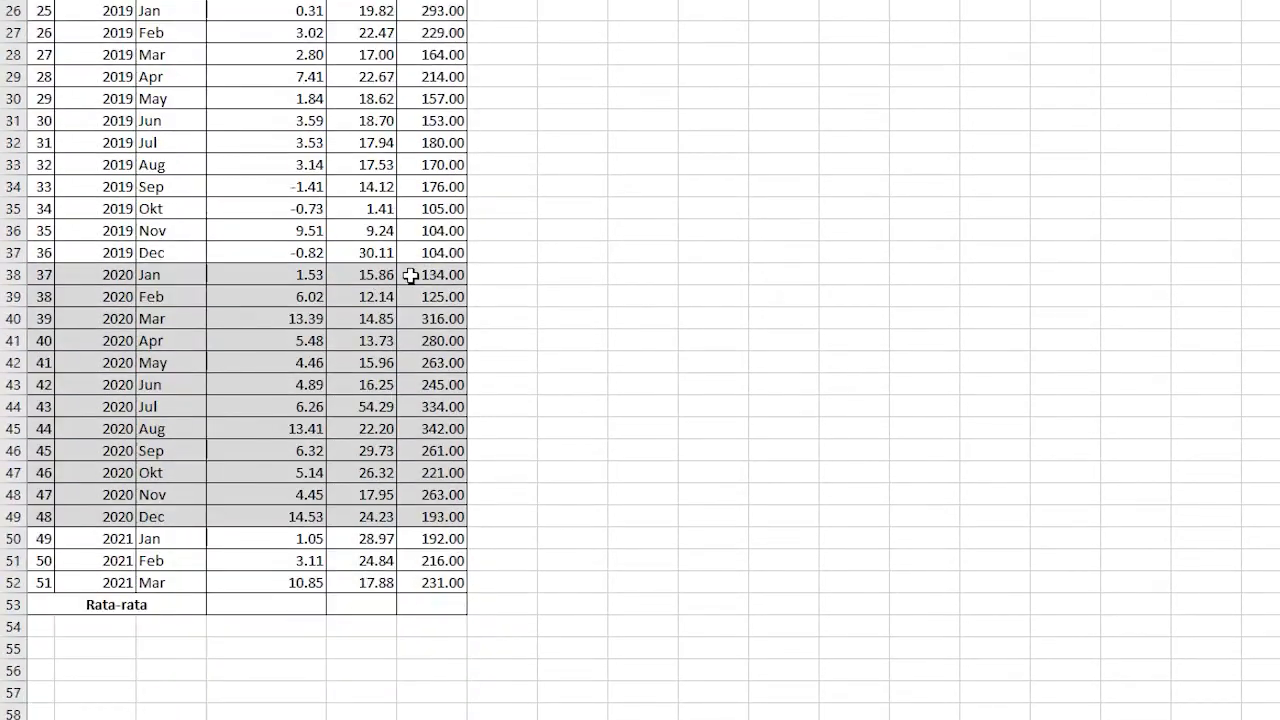
{"action": "scroll", "coordinate": [361, 179], "scroll_direction": "up", "scroll_amount": 7}
{"action": "scroll", "coordinate": [290, 240], "scroll_direction": "down", "scroll_amount": 5}
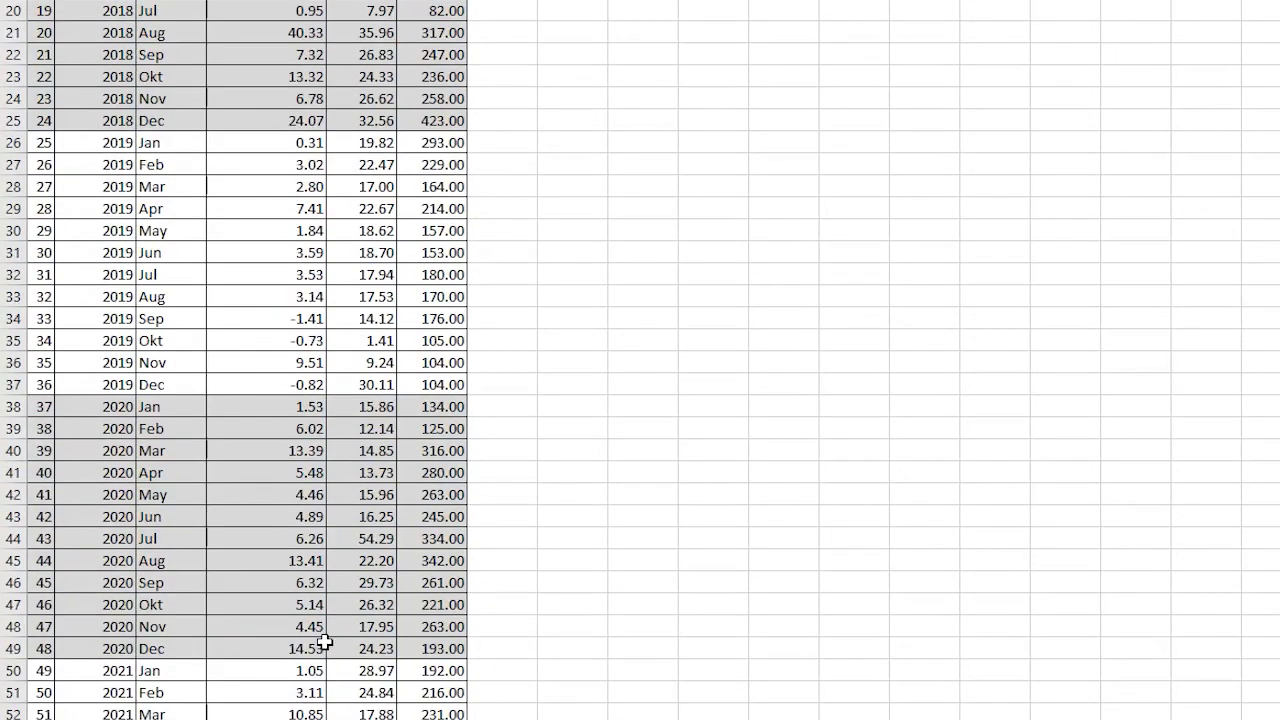
{"action": "scroll", "coordinate": [325, 642], "scroll_direction": "down", "scroll_amount": 2}
{"action": "left_click", "coordinate": [266, 606]}
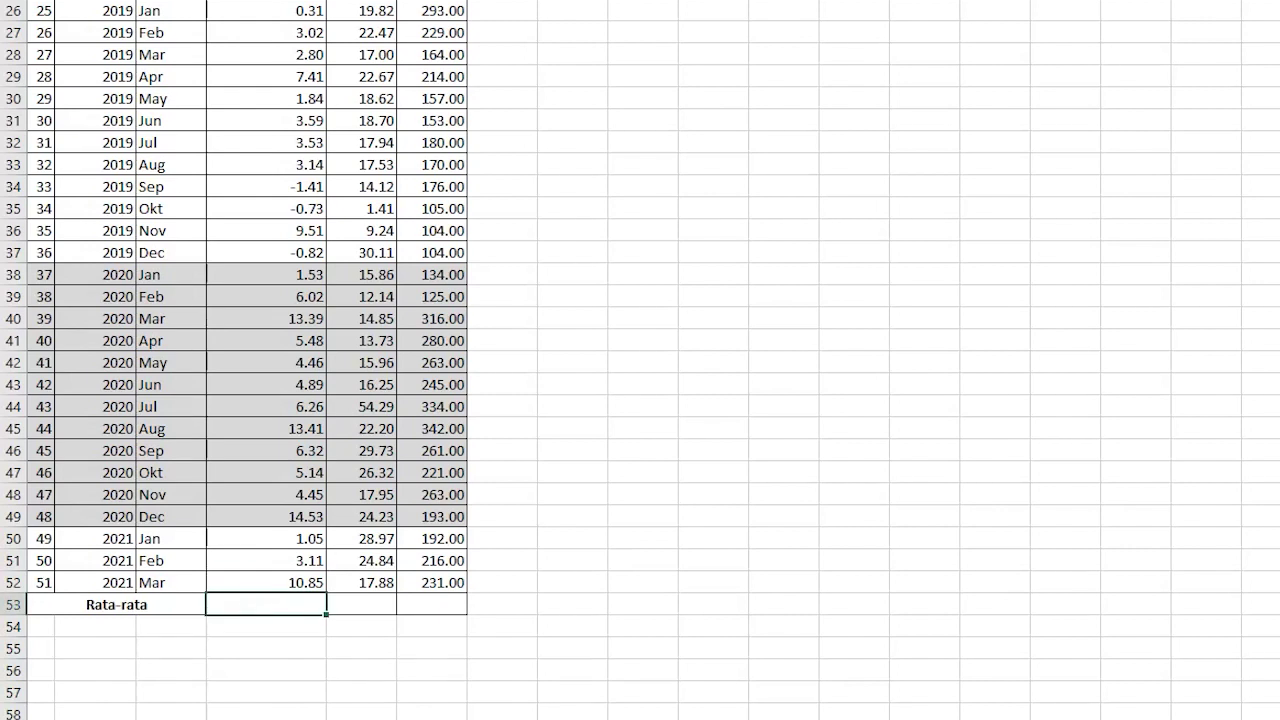
{"action": "type", "text": "=avc"}
{"action": "type", "text": "ra"}
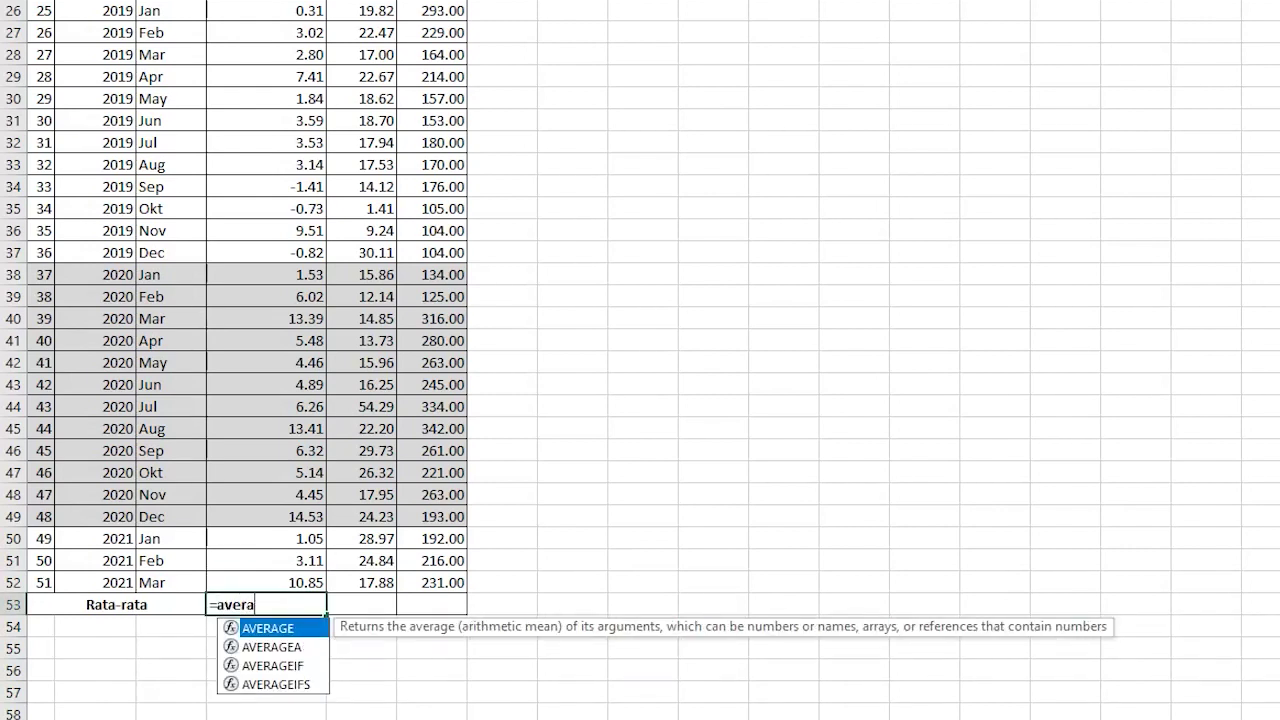
{"action": "double_click", "coordinate": [298, 630]}
{"action": "scroll", "coordinate": [300, 584], "scroll_direction": "up", "scroll_amount": 8}
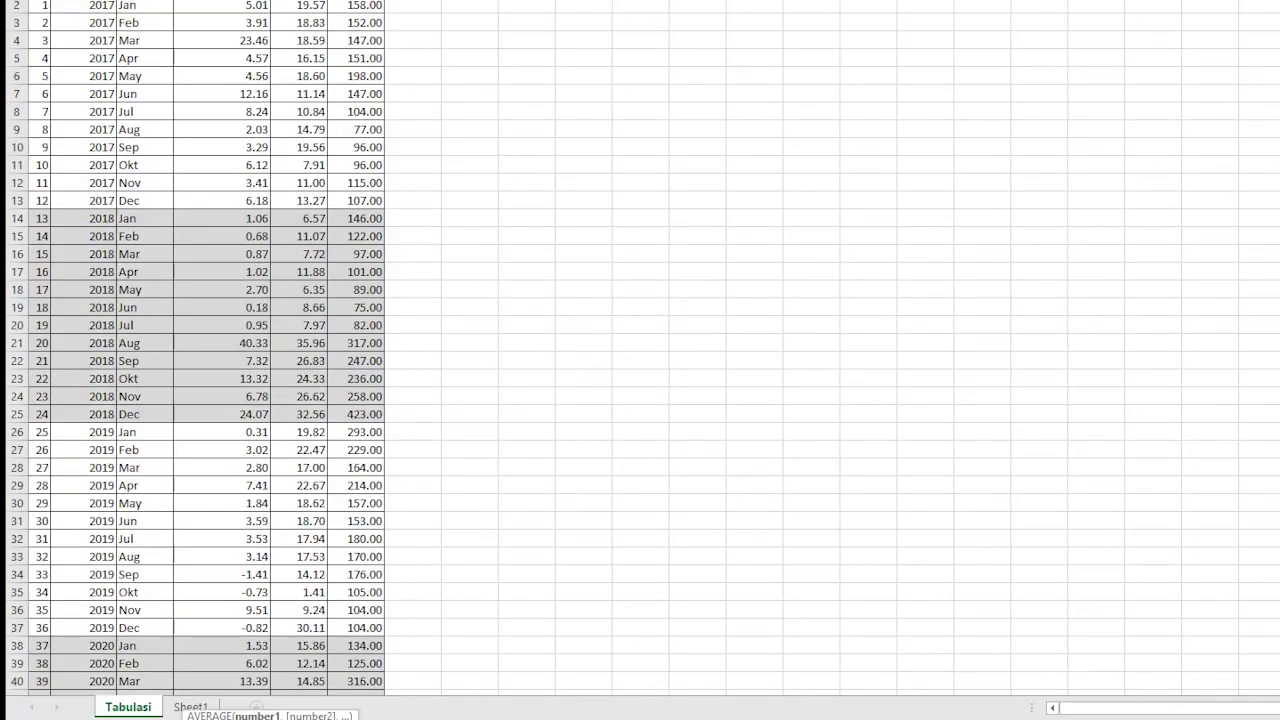
{"action": "left_click_drag", "start_coordinate": [250, 6], "coordinate": [254, 704]}
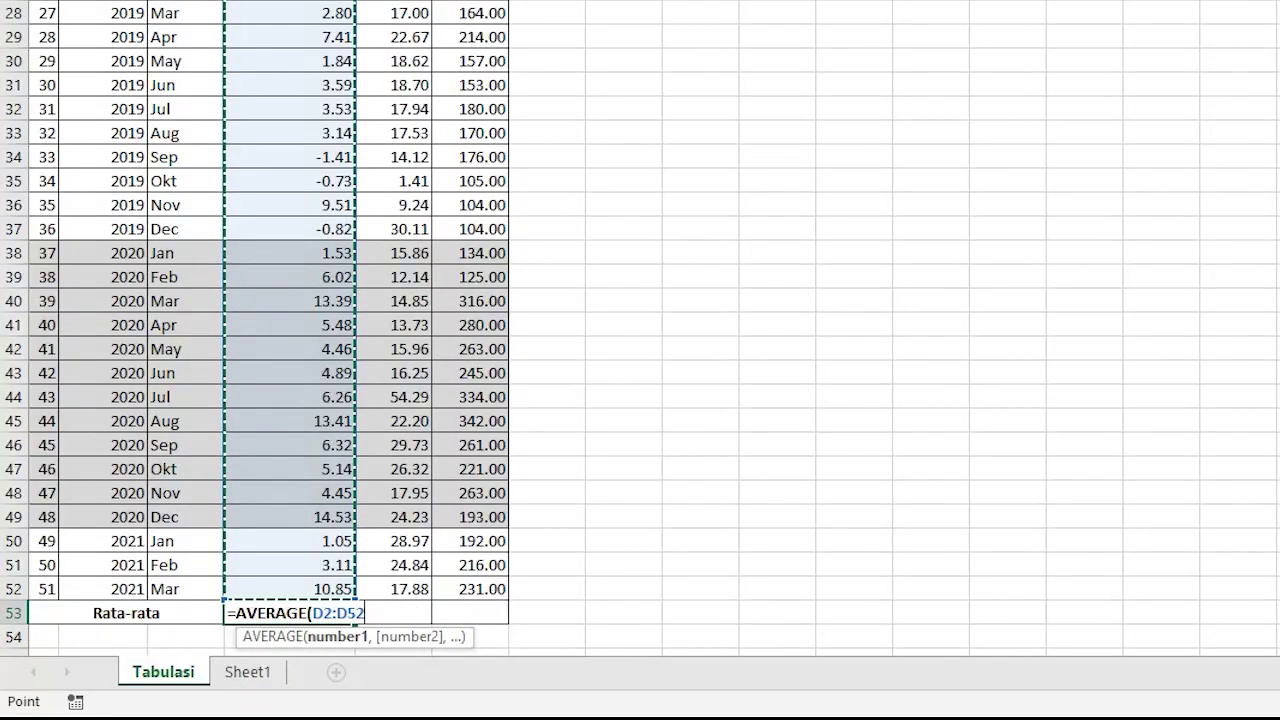
{"action": "type", "text": ")"}
{"action": "key", "text": "Return"}
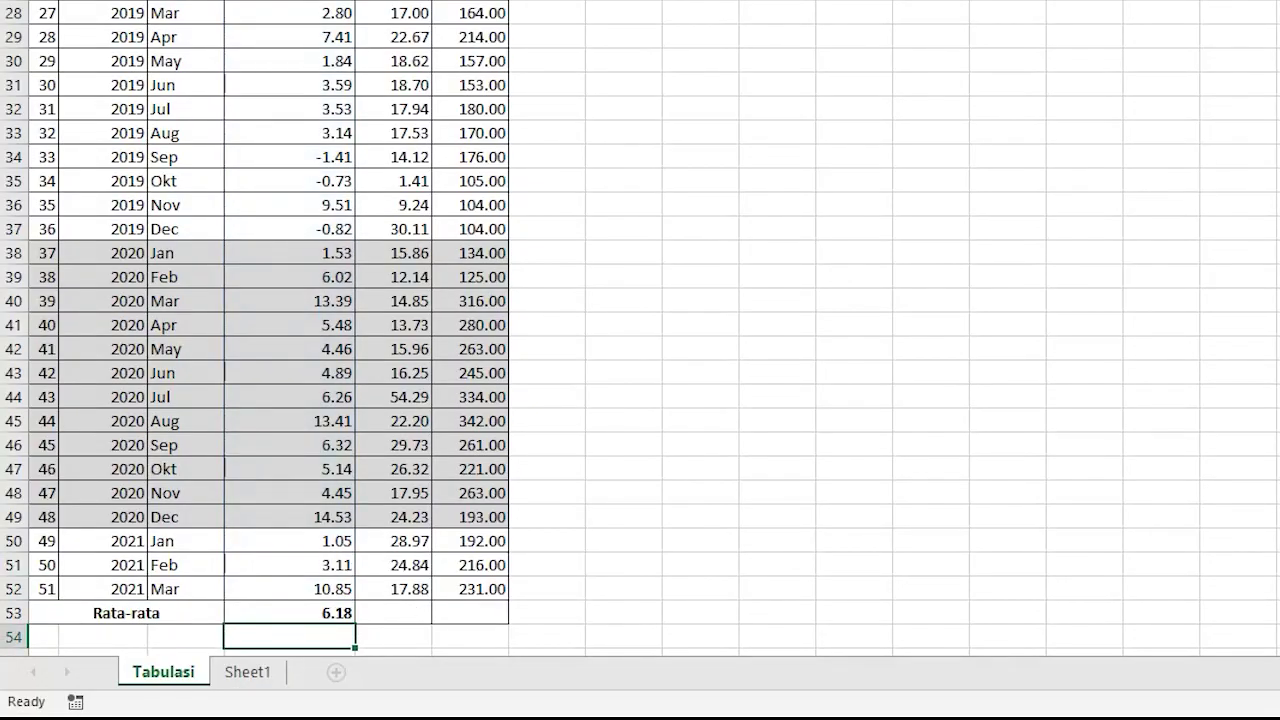
Extend the average formula from D53 across the ROE and PBV columns to F53, and check each column's average.
{"action": "left_click", "coordinate": [338, 614]}
{"action": "left_click_drag", "start_coordinate": [355, 624], "coordinate": [489, 625]}
{"action": "left_click", "coordinate": [888, 466]}
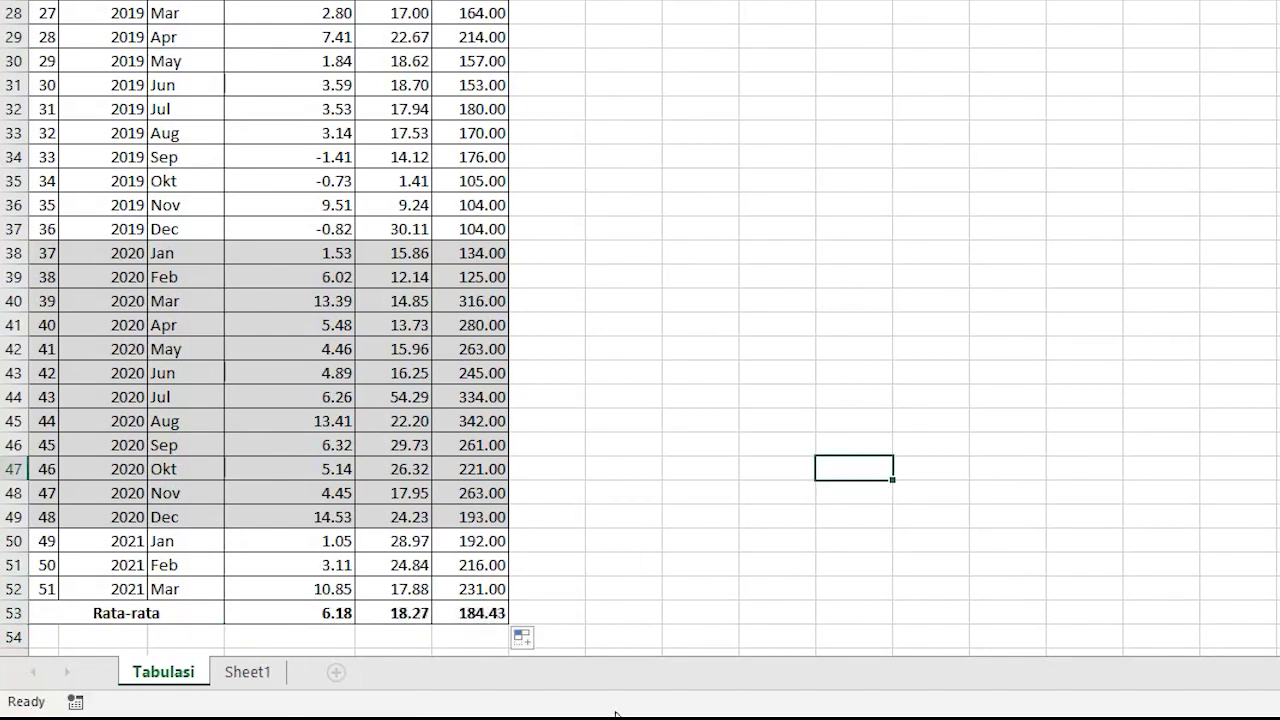
{"action": "left_click", "coordinate": [340, 613]}
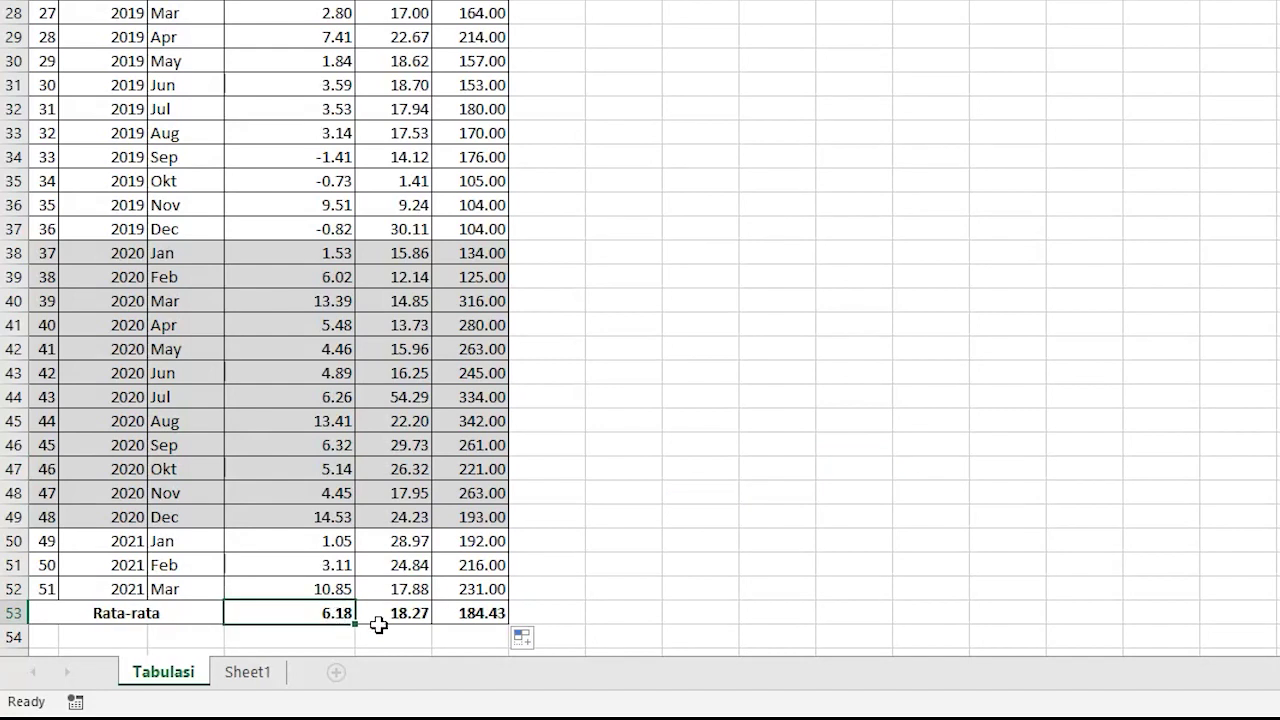
{"action": "left_click", "coordinate": [410, 614]}
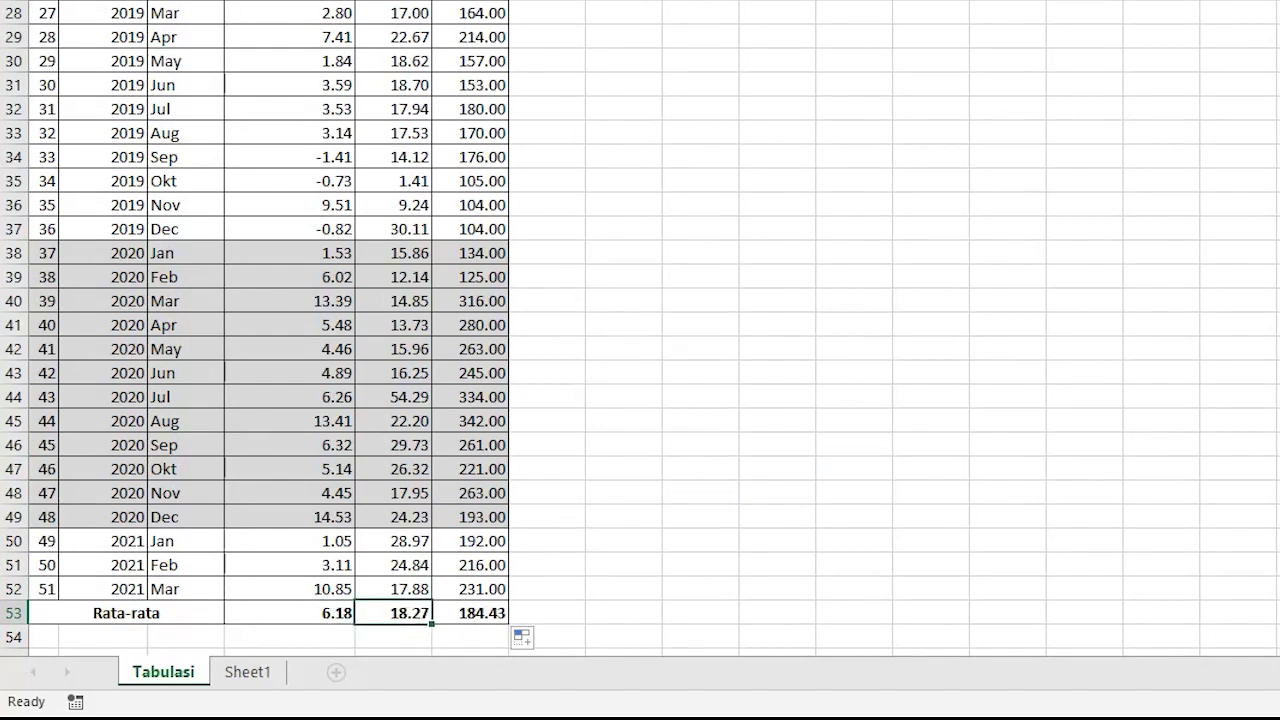
{"action": "left_click", "coordinate": [480, 612]}
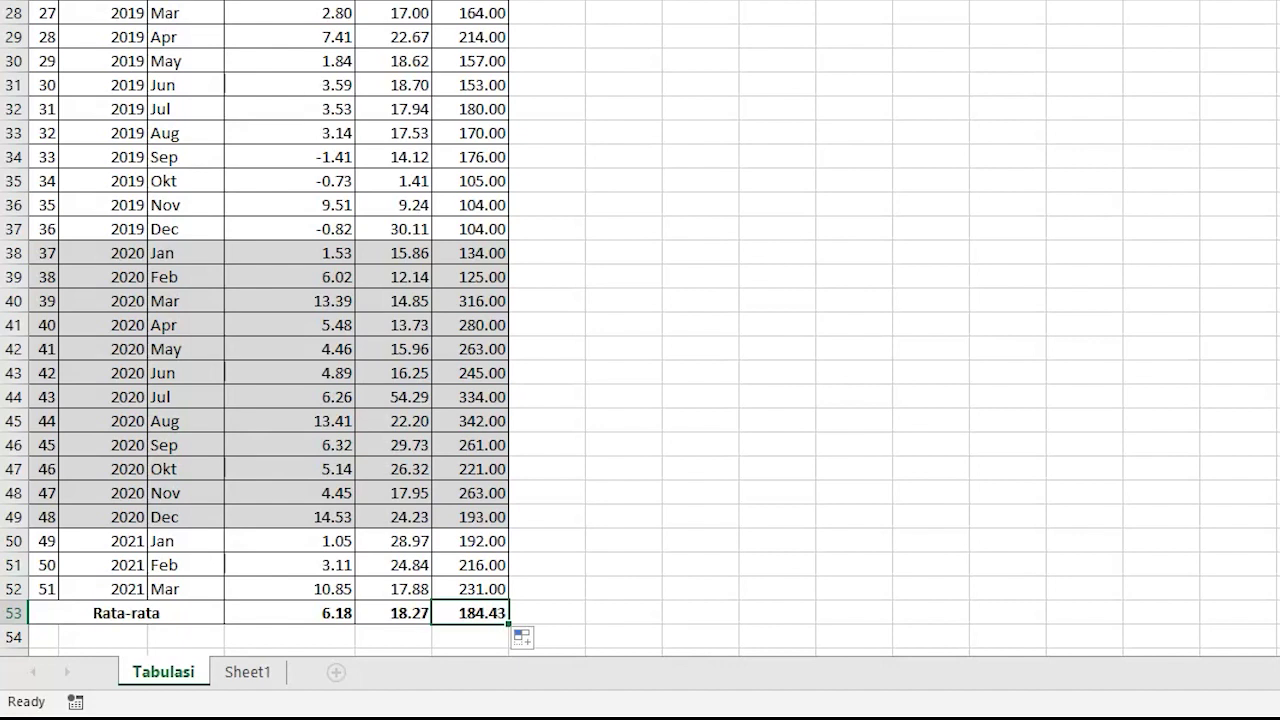
{"action": "left_click", "coordinate": [702, 494]}
{"action": "scroll", "coordinate": [702, 494], "scroll_direction": "up", "scroll_amount": 5}
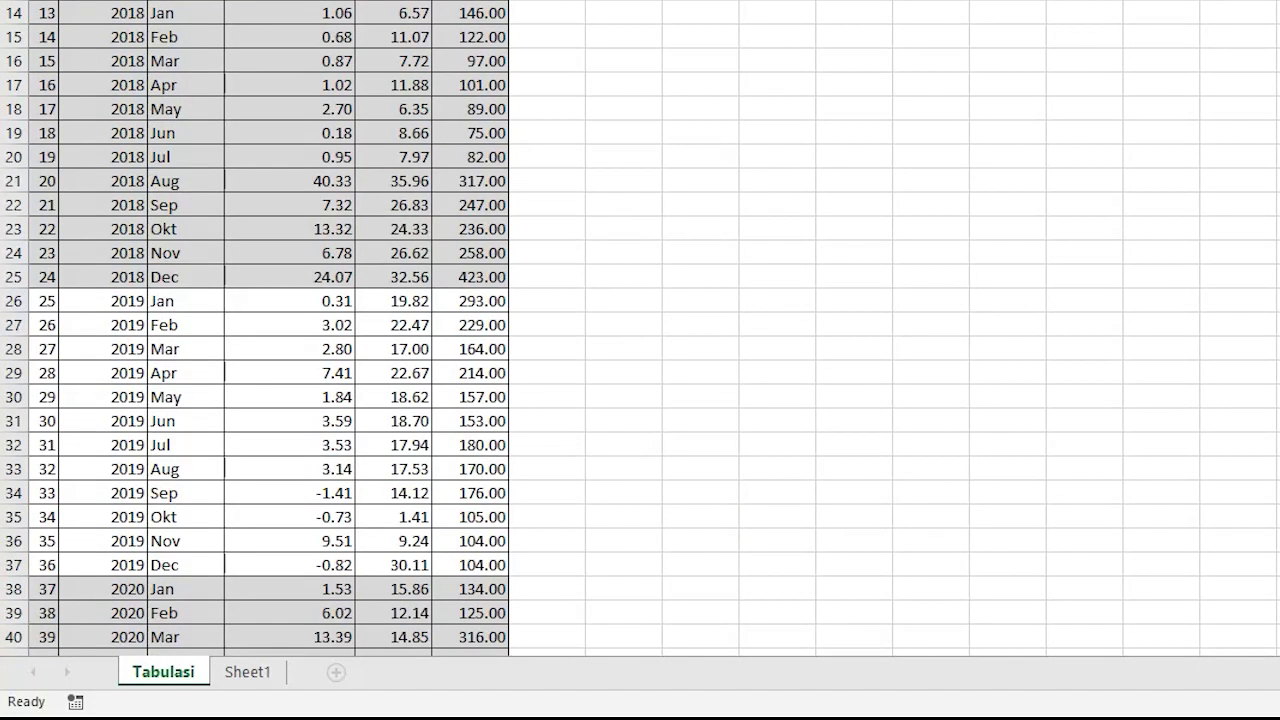
{"action": "left_click", "coordinate": [623, 35]}
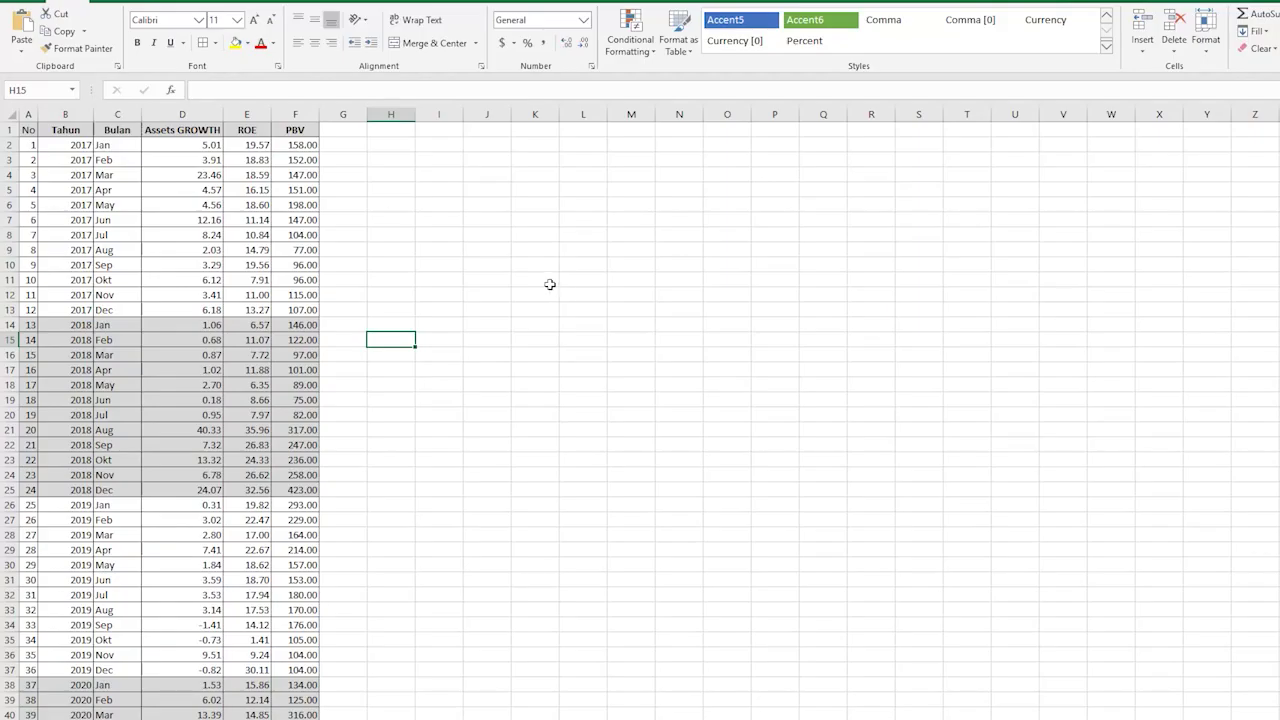
Launch IBM SPSS Statistics 25 with an empty dataset.
{"action": "left_click", "coordinate": [205, 148]}
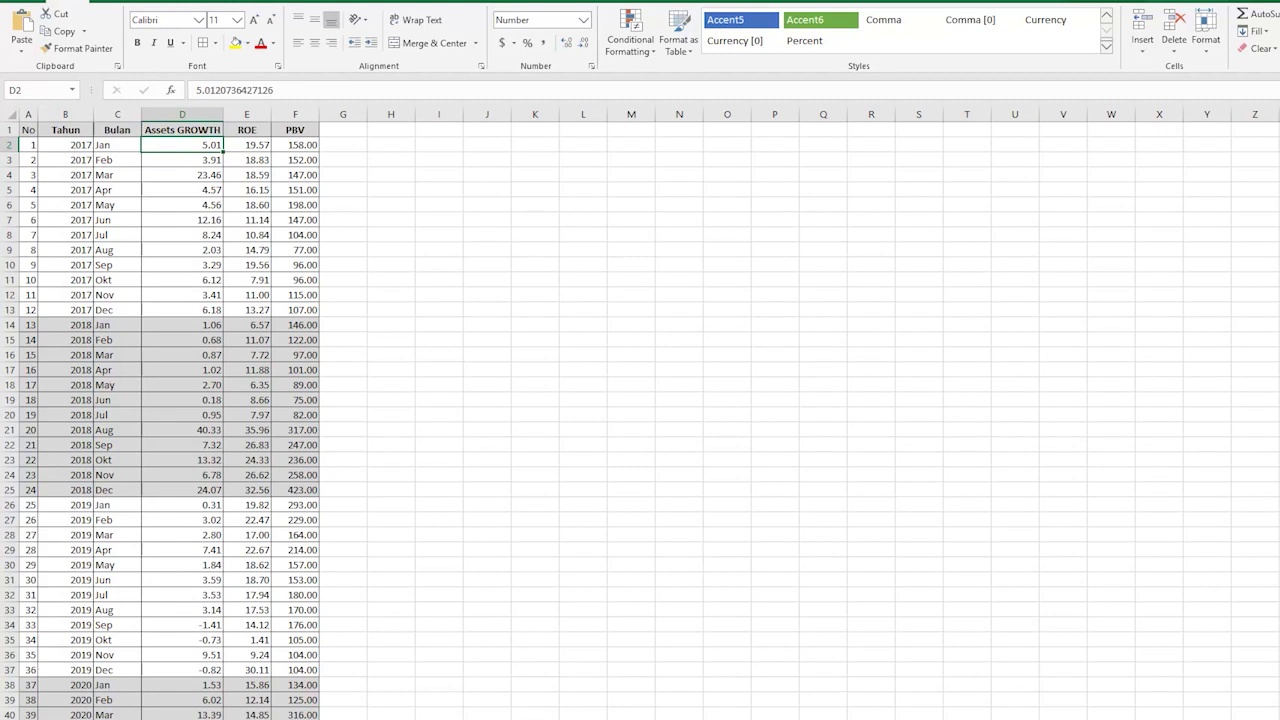
{"action": "key", "text": "super"}
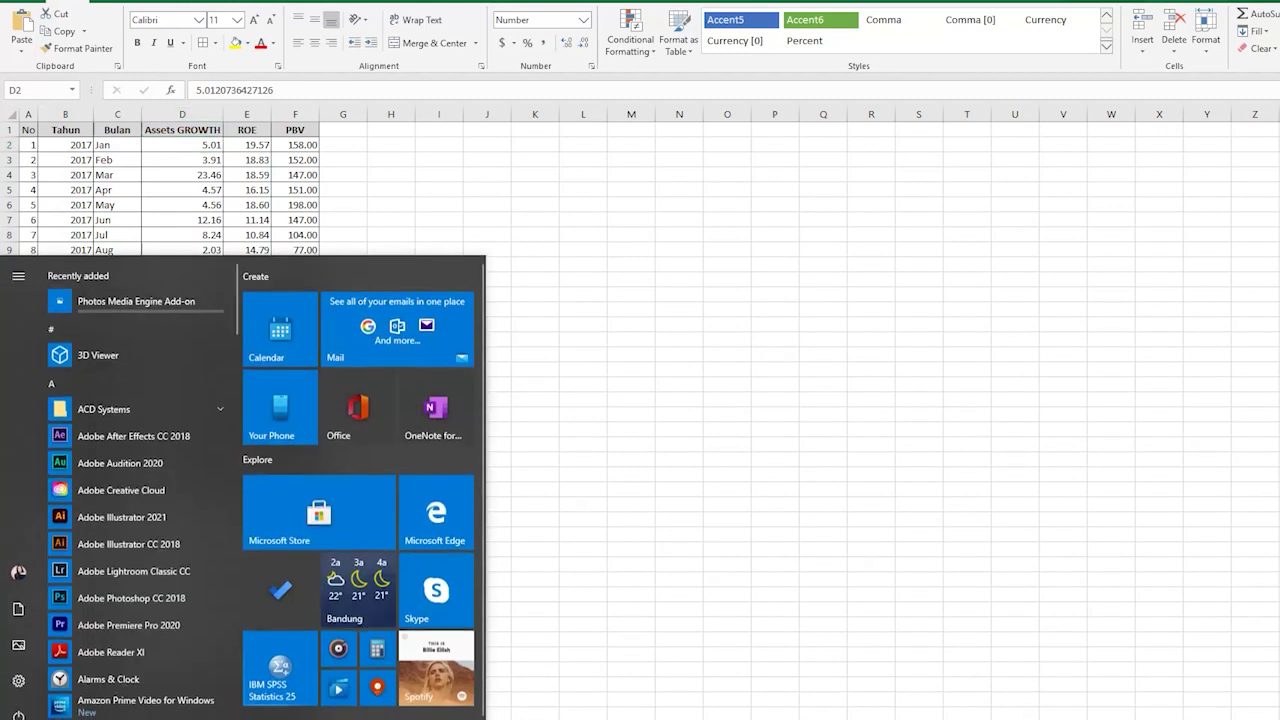
{"action": "left_click", "coordinate": [265, 668]}
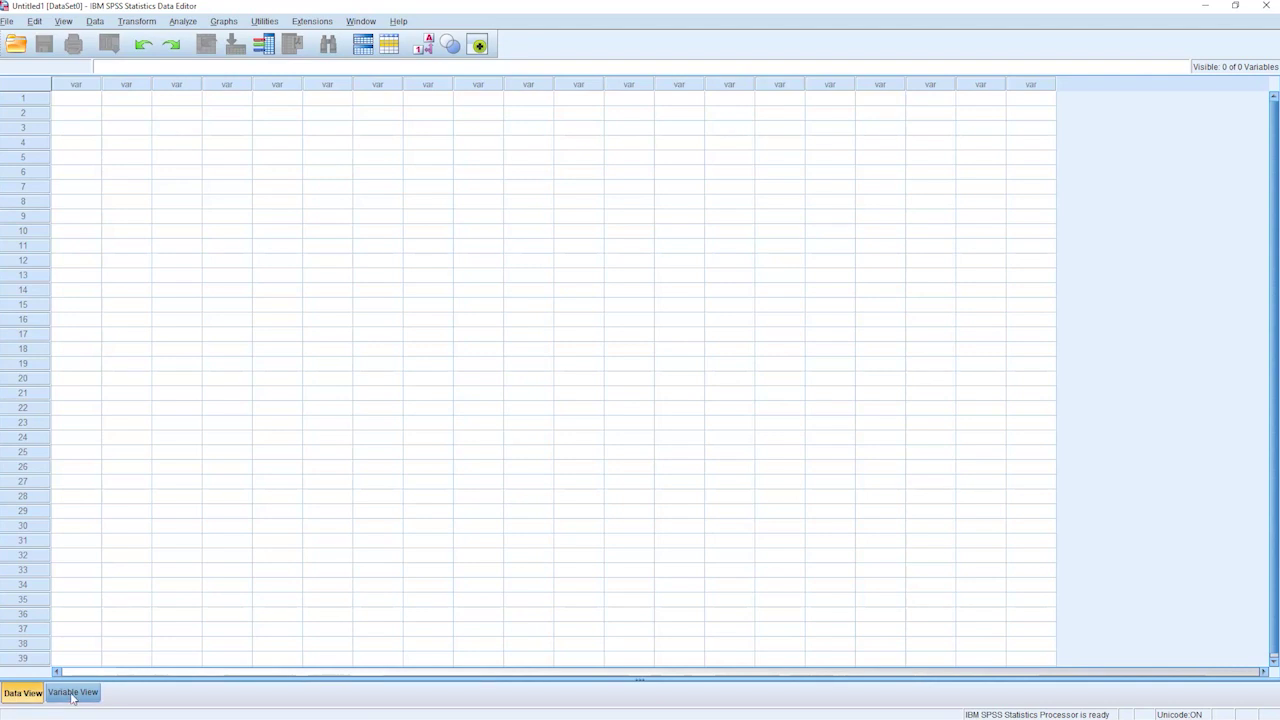
Switch back to Excel and copy the Assets GROWTH, ROE and PBV values in D2:F52, leaving out the Rata-rata row.
{"action": "key", "text": "alt+Tab"}
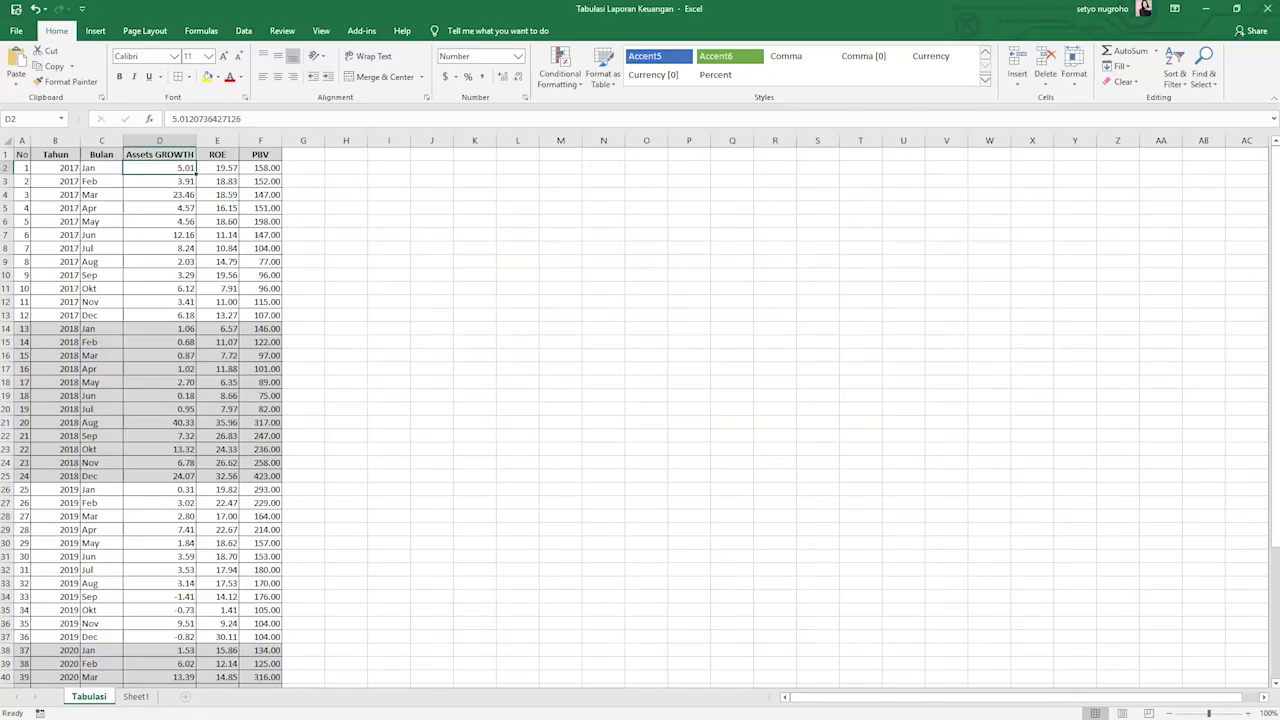
{"action": "scroll", "coordinate": [285, 486], "scroll_direction": "down", "scroll_amount": 1}
{"action": "scroll", "coordinate": [285, 486], "scroll_direction": "down", "scroll_amount": 5}
{"action": "scroll", "coordinate": [140, 194], "scroll_direction": "up", "scroll_amount": 6}
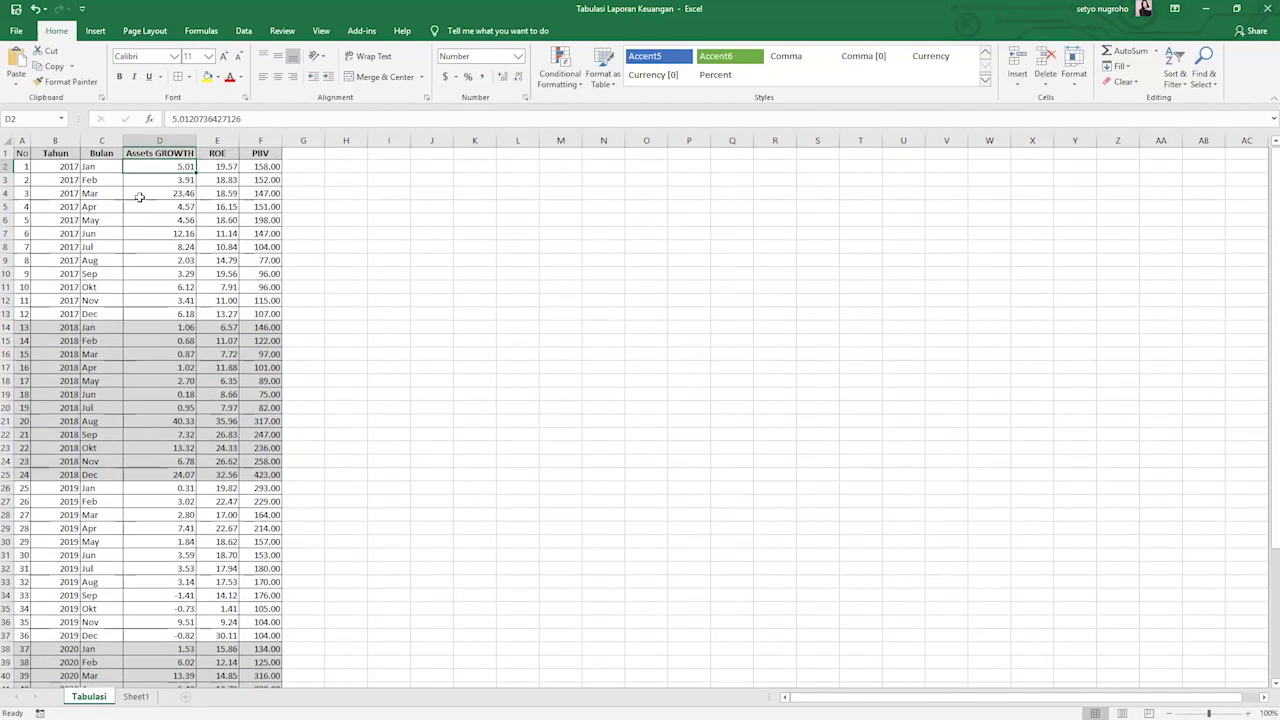
{"action": "scroll", "coordinate": [300, 450], "scroll_direction": "down", "scroll_amount": 7}
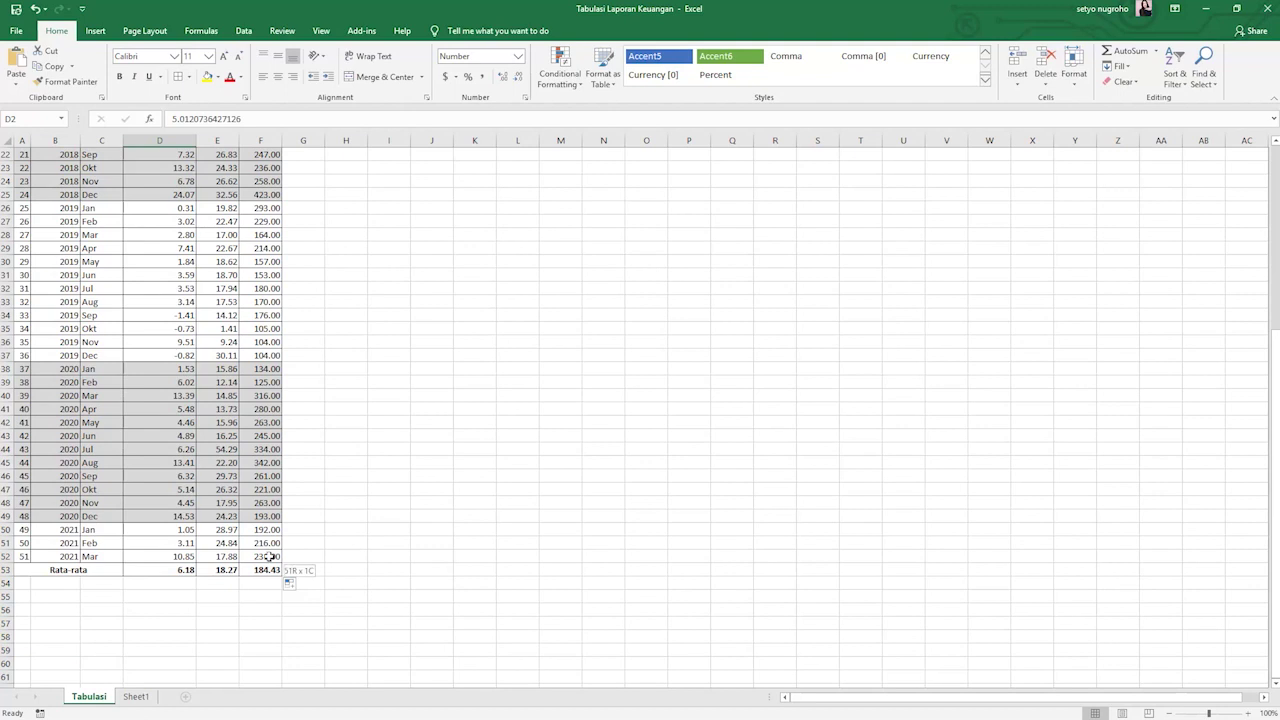
{"action": "left_click", "coordinate": [271, 556], "text": "shift"}
{"action": "key", "text": "ctrl+c"}
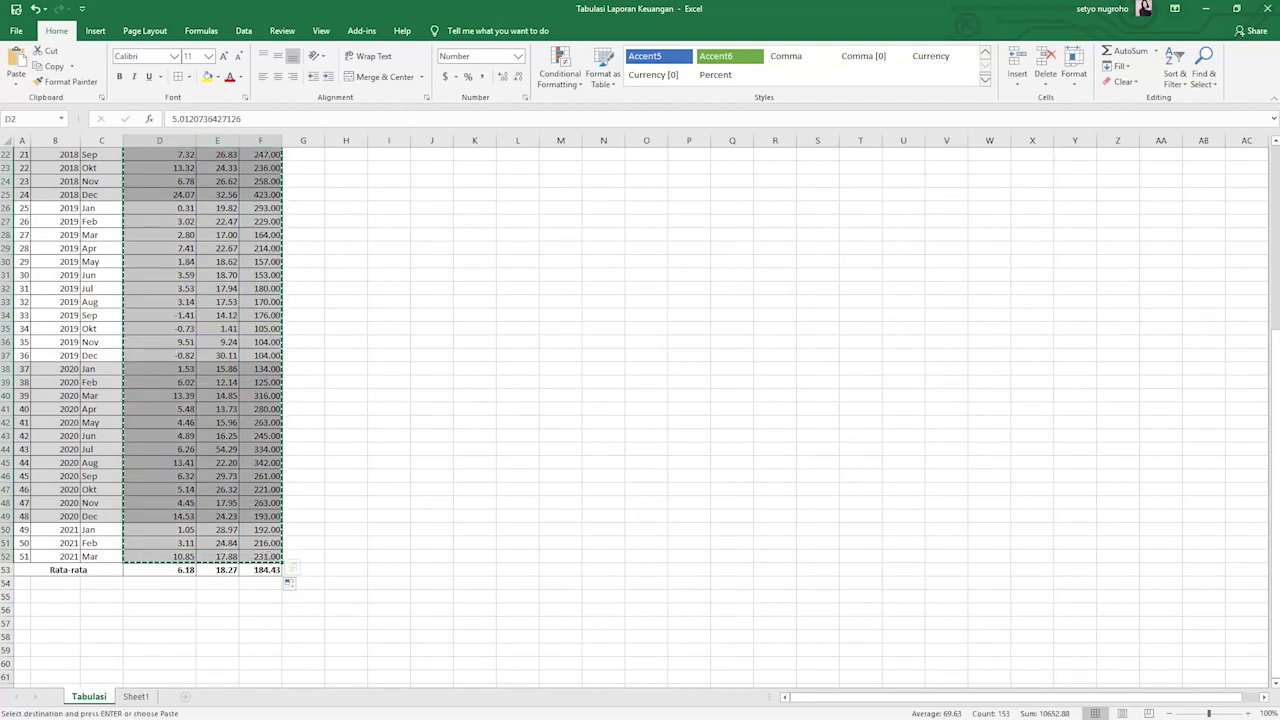
Switch to SPSS and paste the copied values into the data grid, starting at the first cell of the first variable.
{"action": "key", "text": "alt+Tab"}
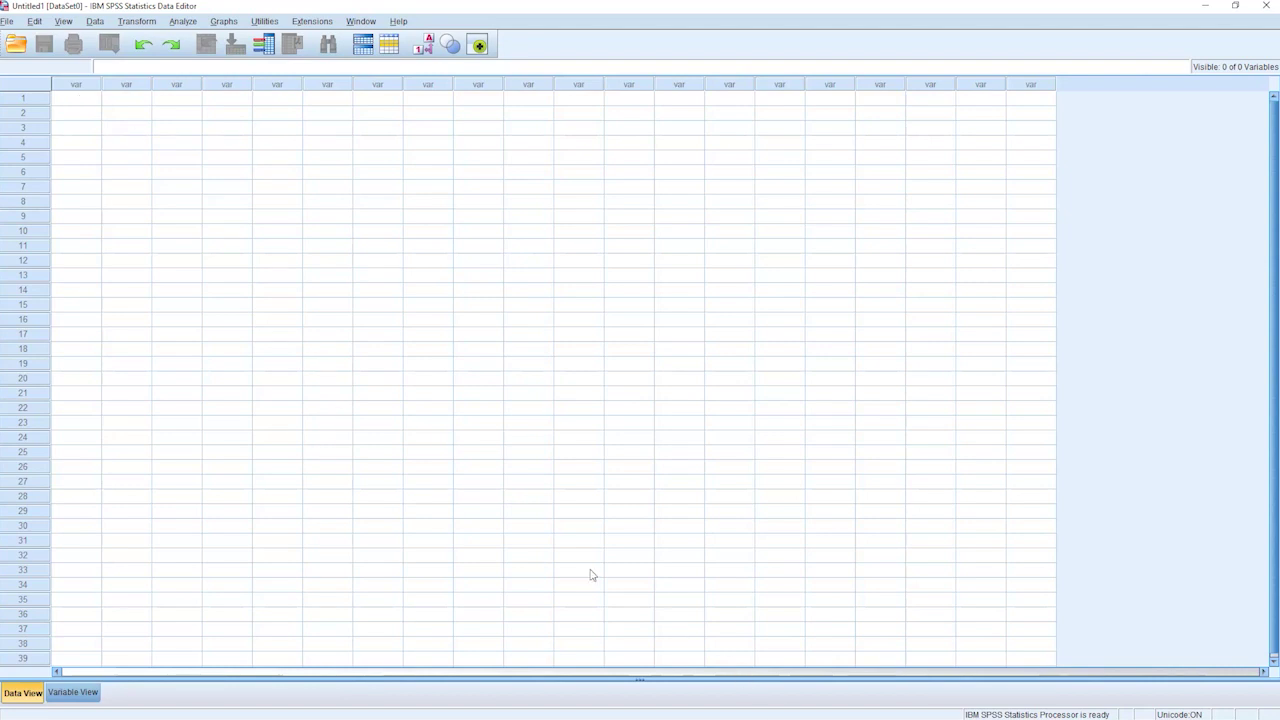
{"action": "left_click", "coordinate": [87, 102]}
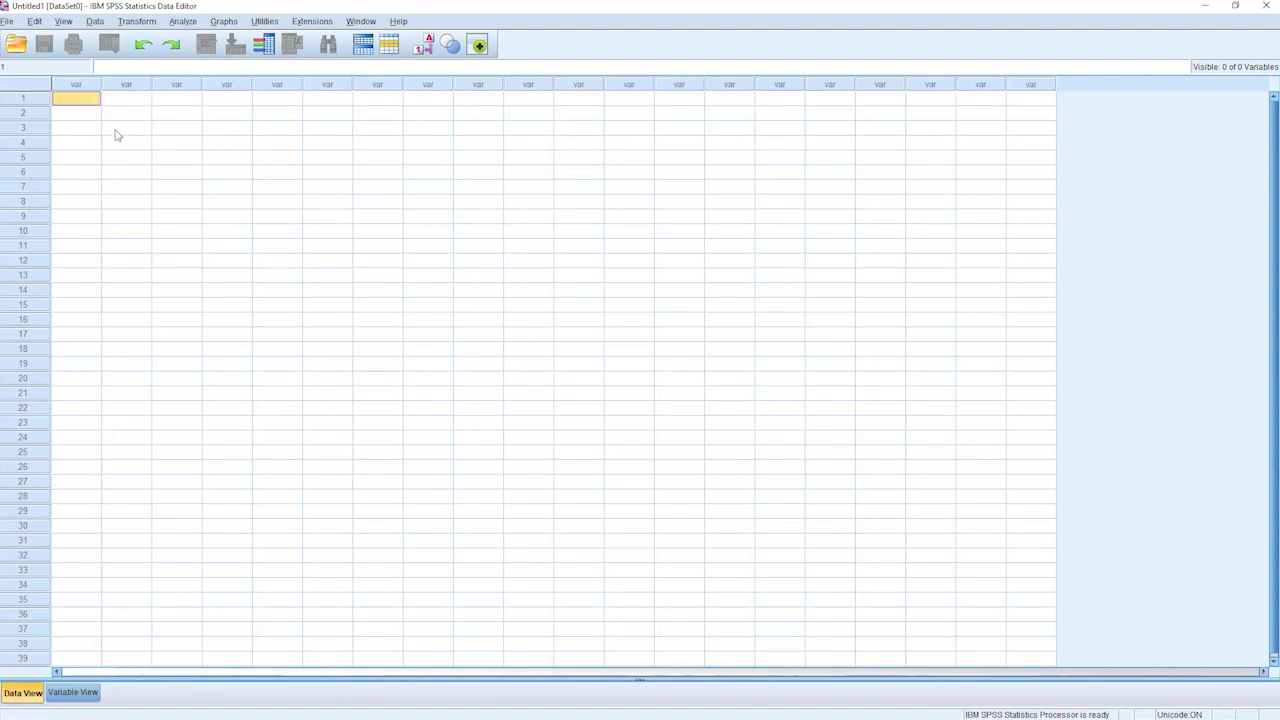
{"action": "key", "text": "ctrl+v"}
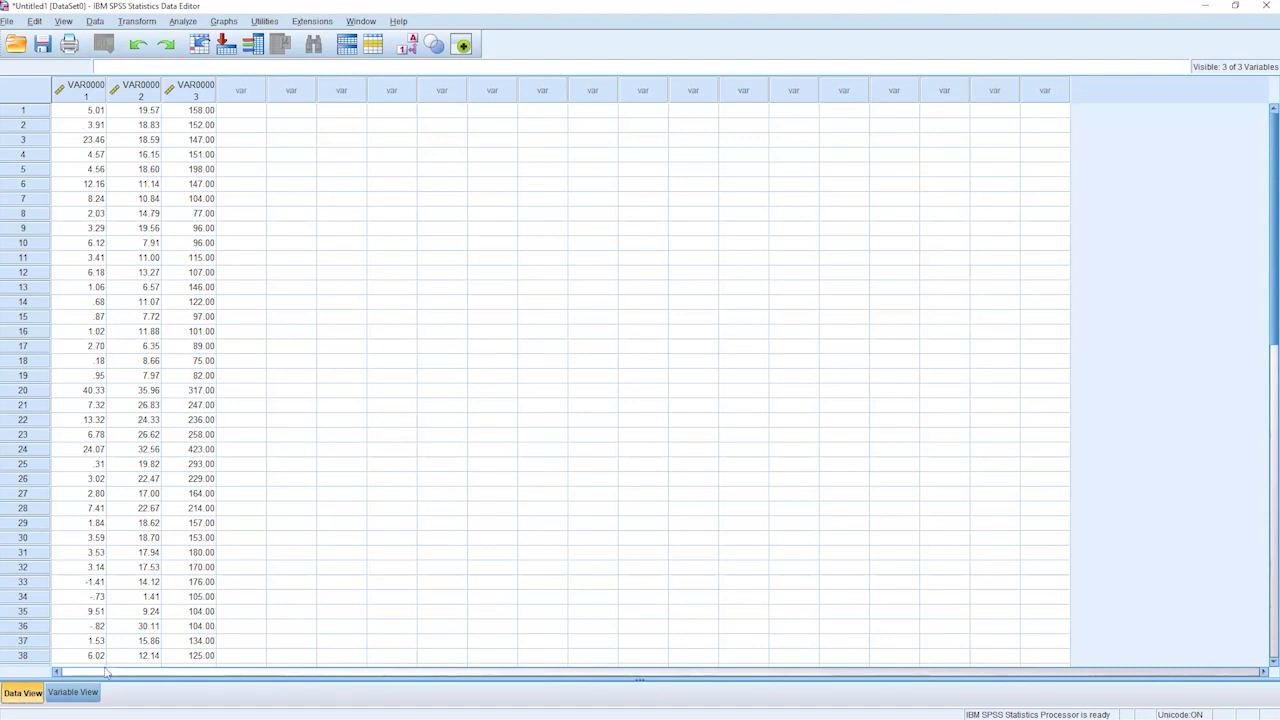
Rename the three pasted variables as X1, X2 and Y in the variable definitions.
{"action": "left_click", "coordinate": [75, 702]}
{"action": "left_click", "coordinate": [96, 86]}
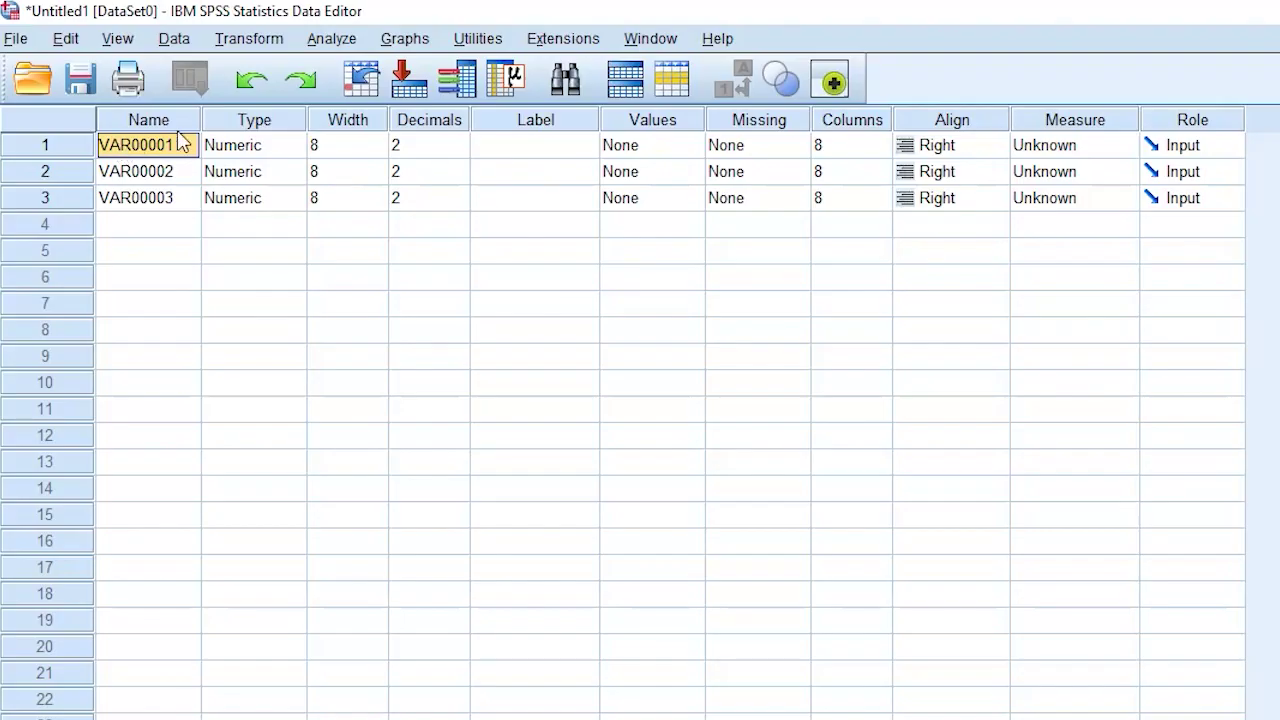
{"action": "type", "text": "X1"}
{"action": "left_click", "coordinate": [158, 179]}
{"action": "type", "text": "X2"}
{"action": "left_click", "coordinate": [132, 202]}
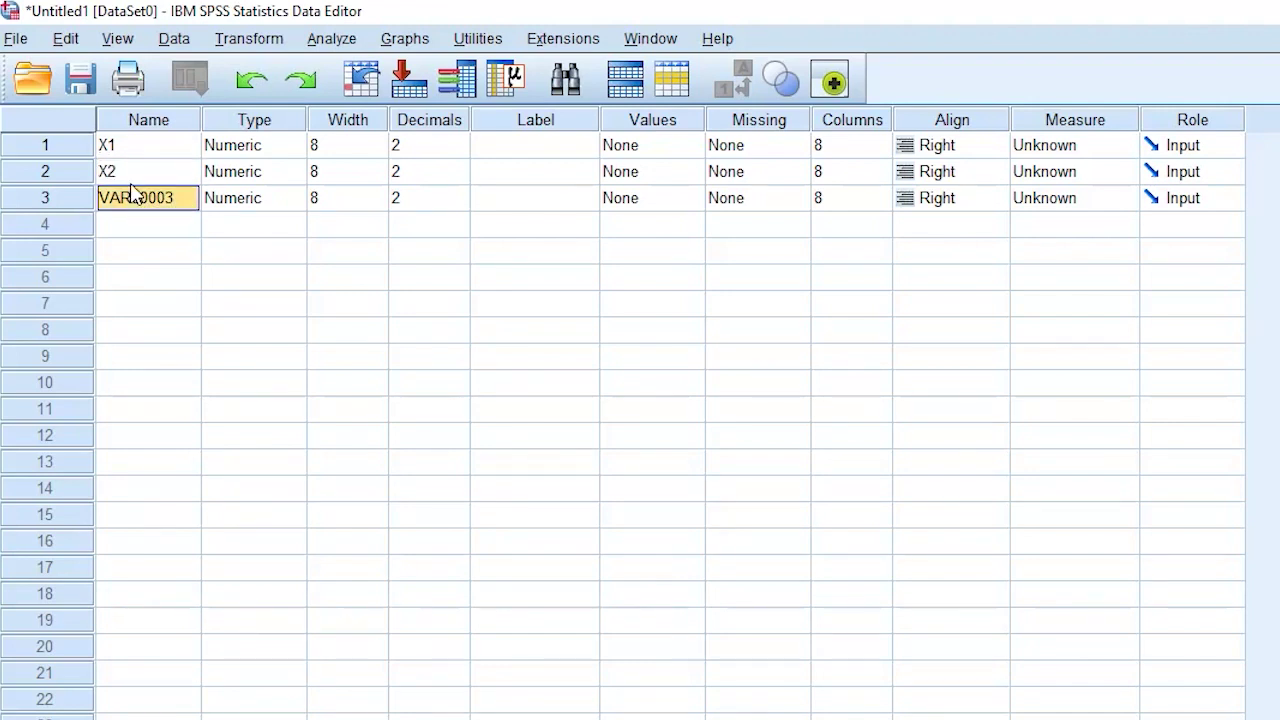
{"action": "type", "text": "Y"}
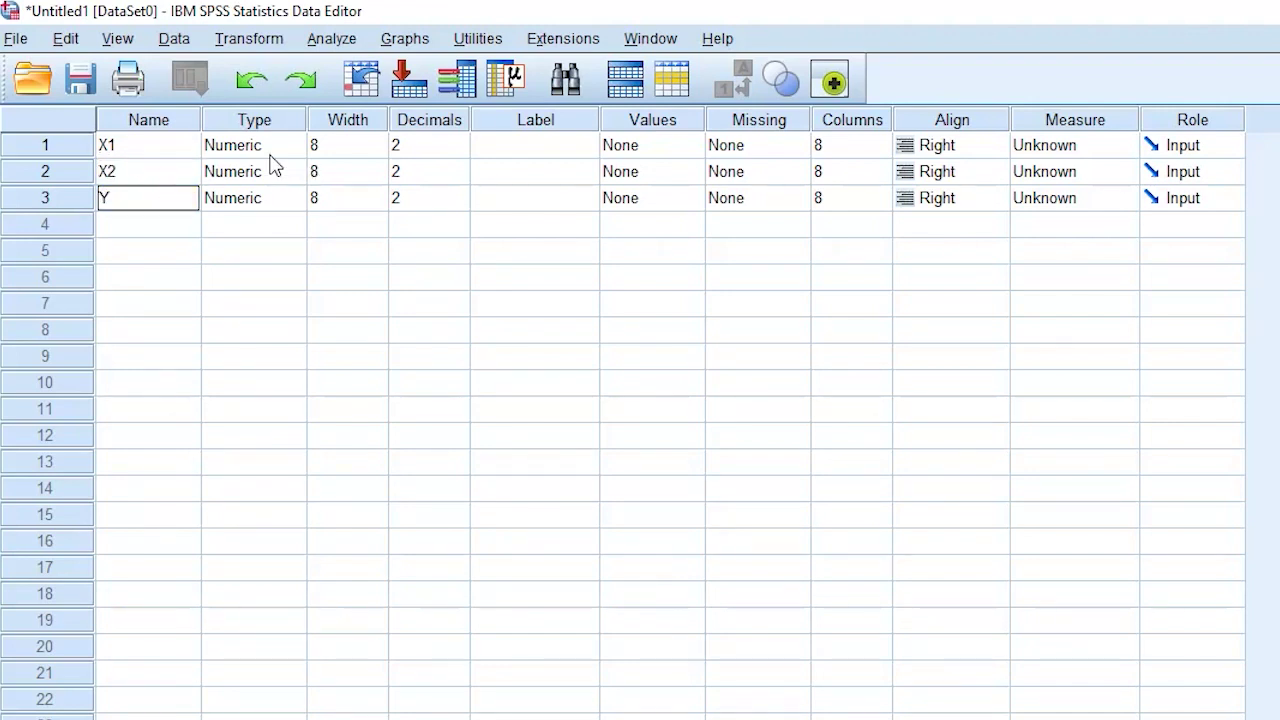
Set the width of X1, X2 and Y to 6 and the decimals of Y to 3.
{"action": "left_click", "coordinate": [335, 147]}
{"action": "left_click", "coordinate": [378, 151]}
{"action": "left_click", "coordinate": [378, 151]}
{"action": "left_click", "coordinate": [378, 151]}
{"action": "left_click", "coordinate": [378, 141]}
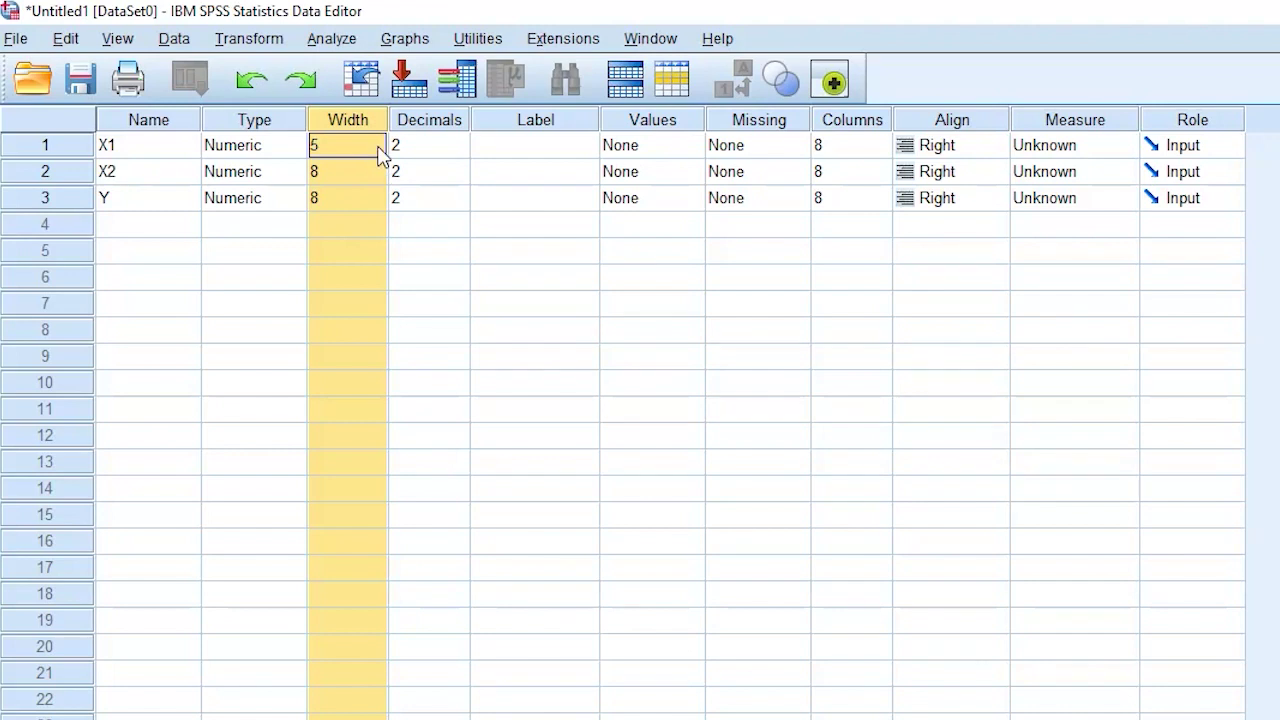
{"action": "left_click", "coordinate": [331, 171]}
{"action": "type", "text": "6"}
{"action": "left_click", "coordinate": [335, 198]}
{"action": "double_click", "coordinate": [335, 198]}
{"action": "type", "text": "6"}
{"action": "left_click", "coordinate": [457, 196]}
{"action": "left_click", "coordinate": [458, 192]}
Label variable X1 "Asset Growth", X2 "ROE" and Y "PBV".
{"action": "left_click", "coordinate": [524, 152]}
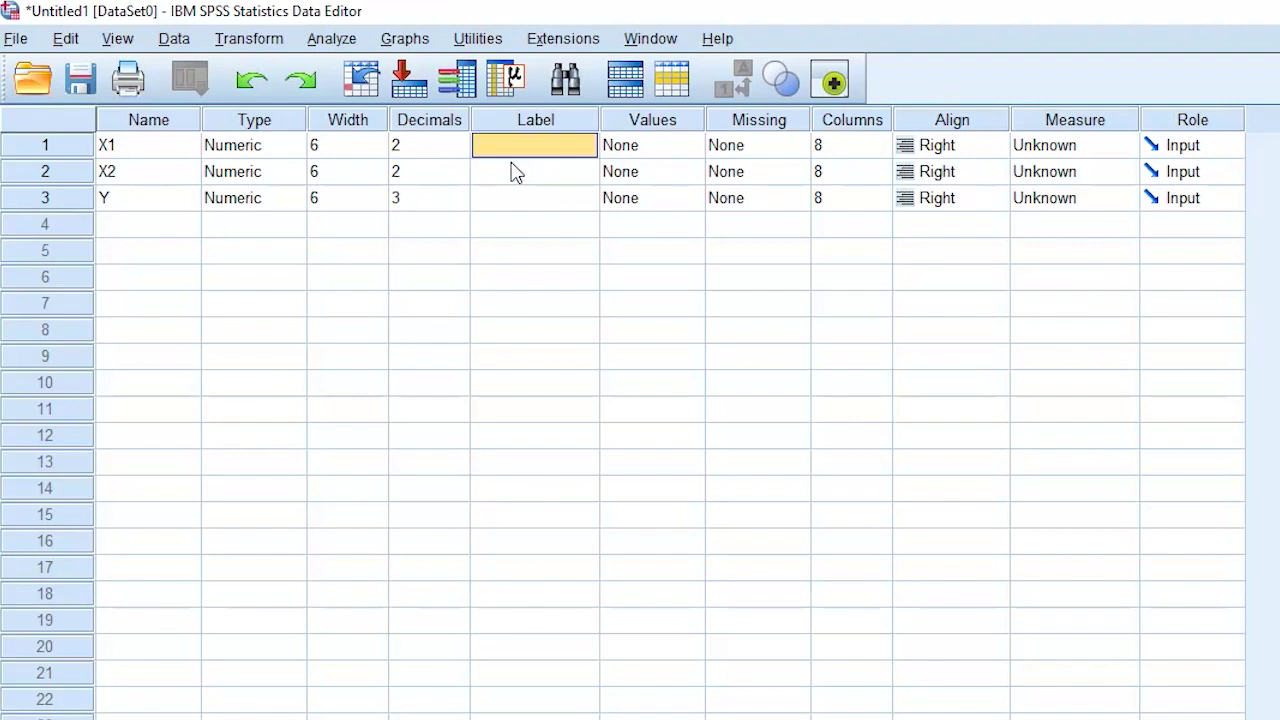
{"action": "type", "text": "Asser"}
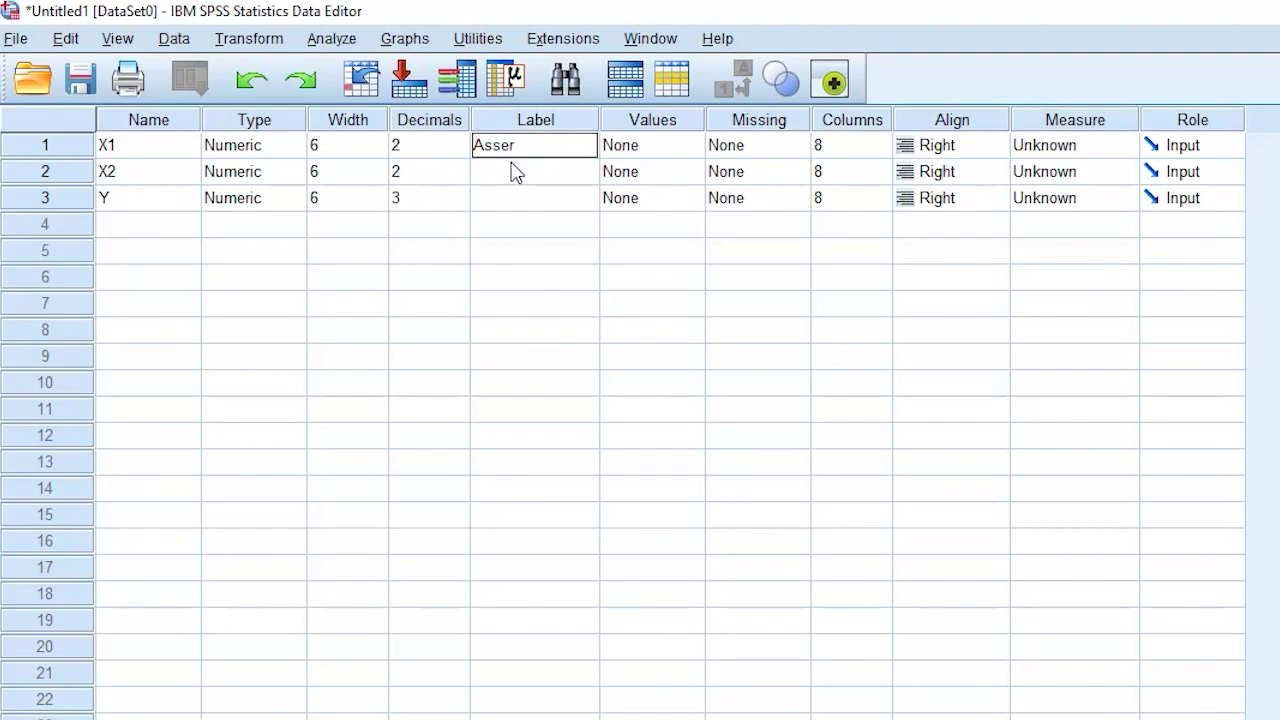
{"action": "key", "text": "BackSpace"}
{"action": "type", "text": "t Growth"}
{"action": "left_click", "coordinate": [512, 172]}
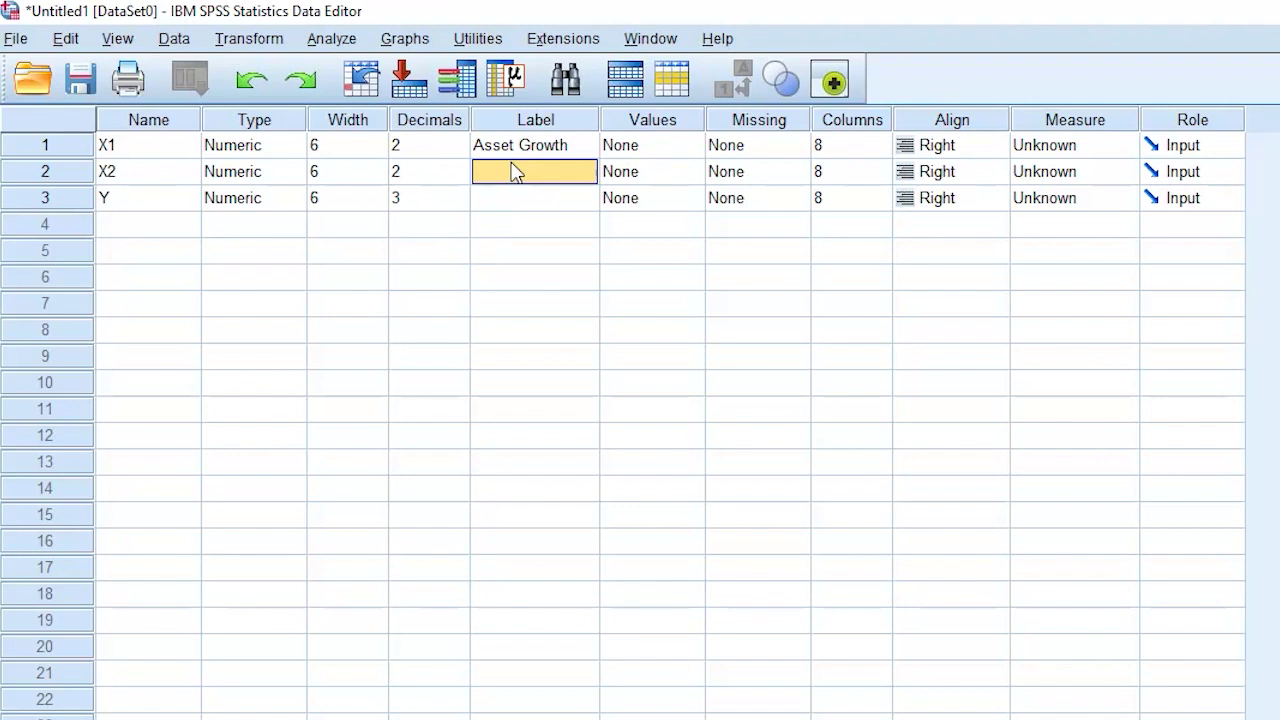
{"action": "type", "text": "ROE"}
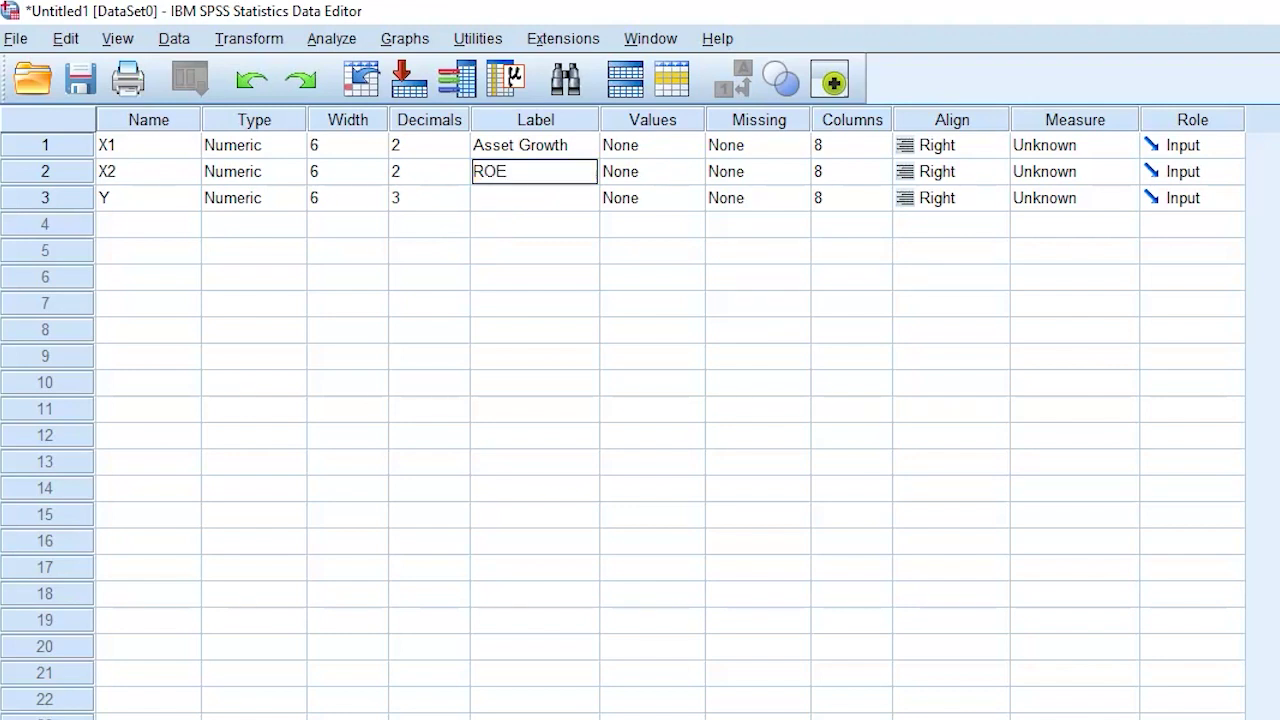
{"action": "key", "text": "Return"}
{"action": "type", "text": "PBV"}
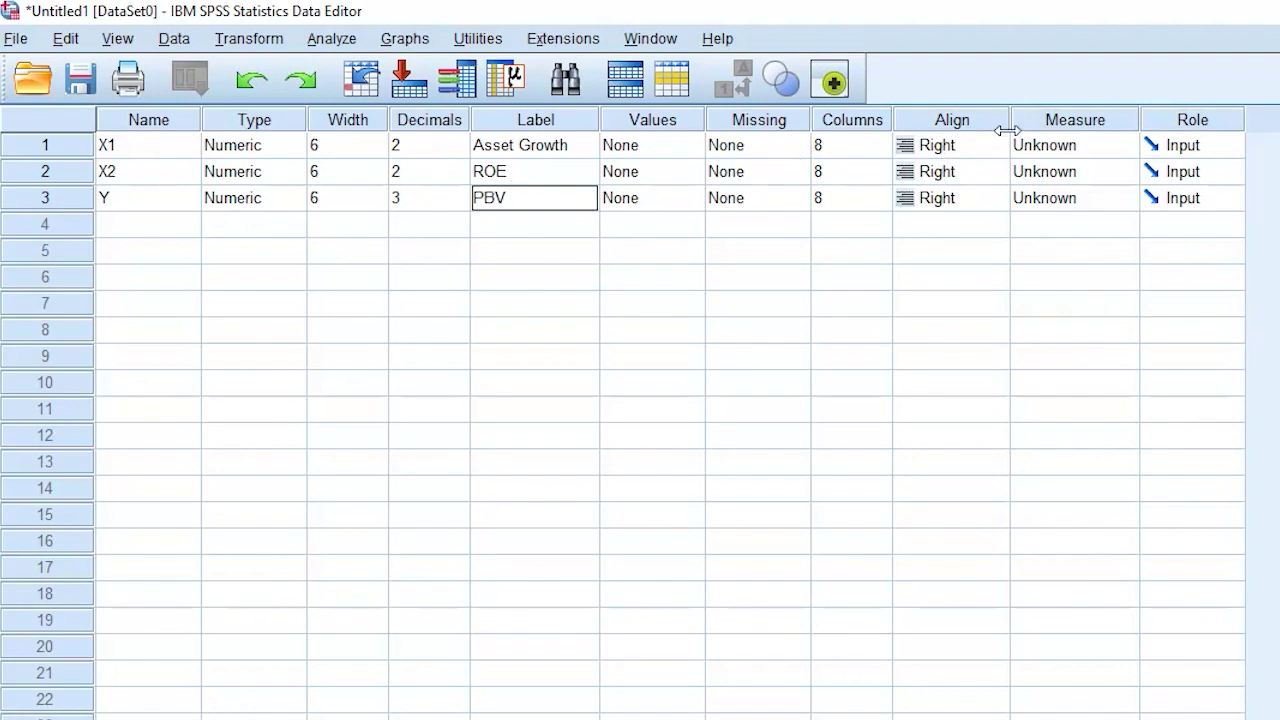
Set the measurement level of variables X1, X2 and Y to Scale.
{"action": "left_click", "coordinate": [1045, 148]}
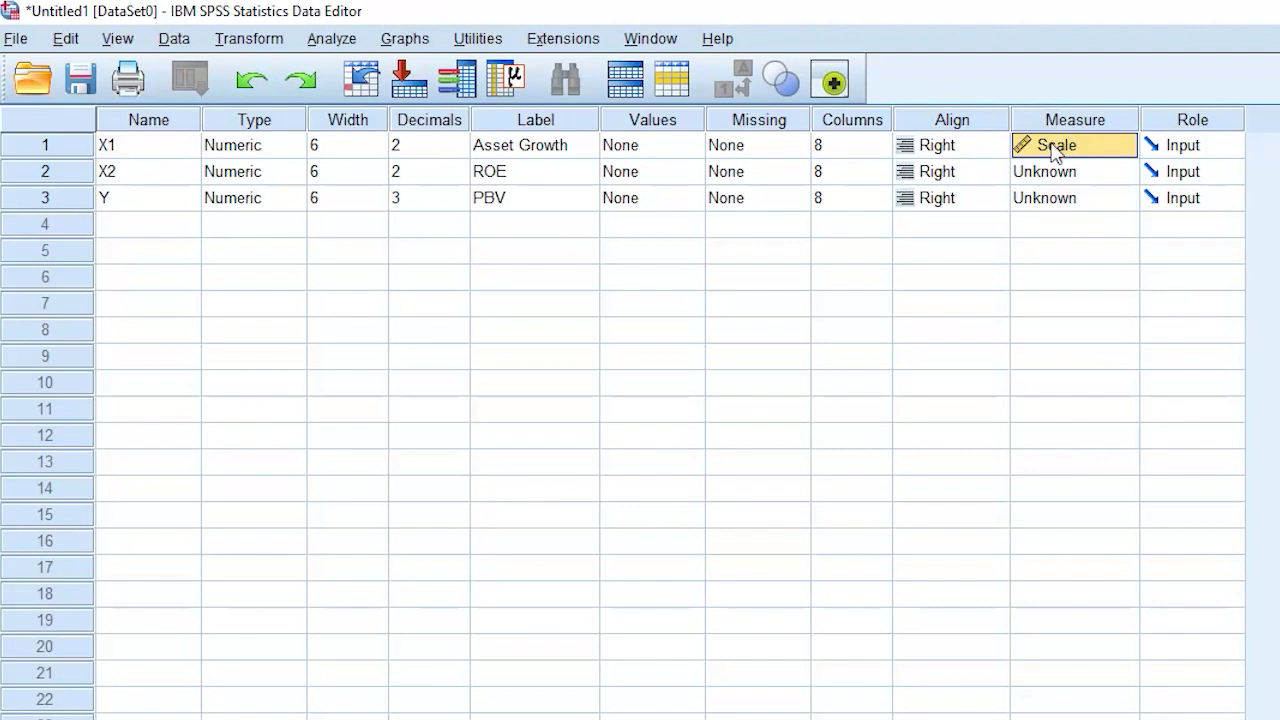
{"action": "left_click", "coordinate": [1115, 145]}
{"action": "left_click", "coordinate": [1100, 176]}
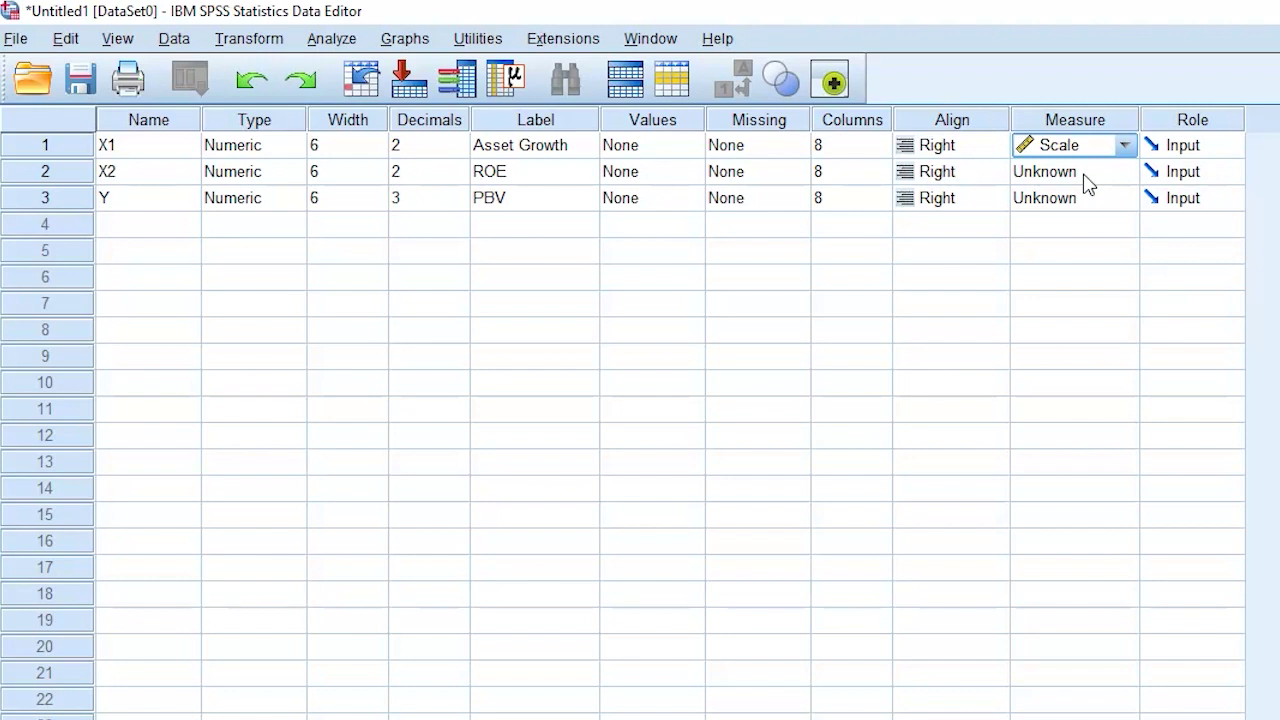
{"action": "left_click", "coordinate": [1088, 178]}
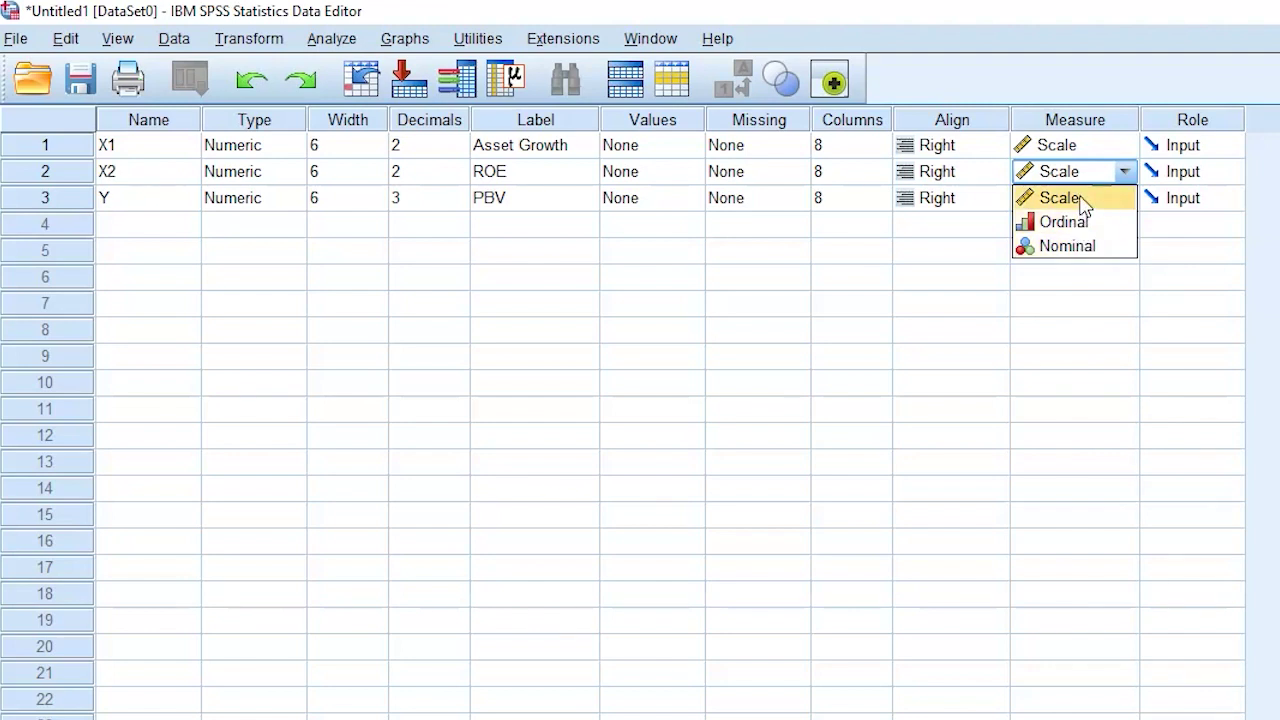
{"action": "left_click", "coordinate": [1083, 203]}
{"action": "left_click", "coordinate": [1082, 200]}
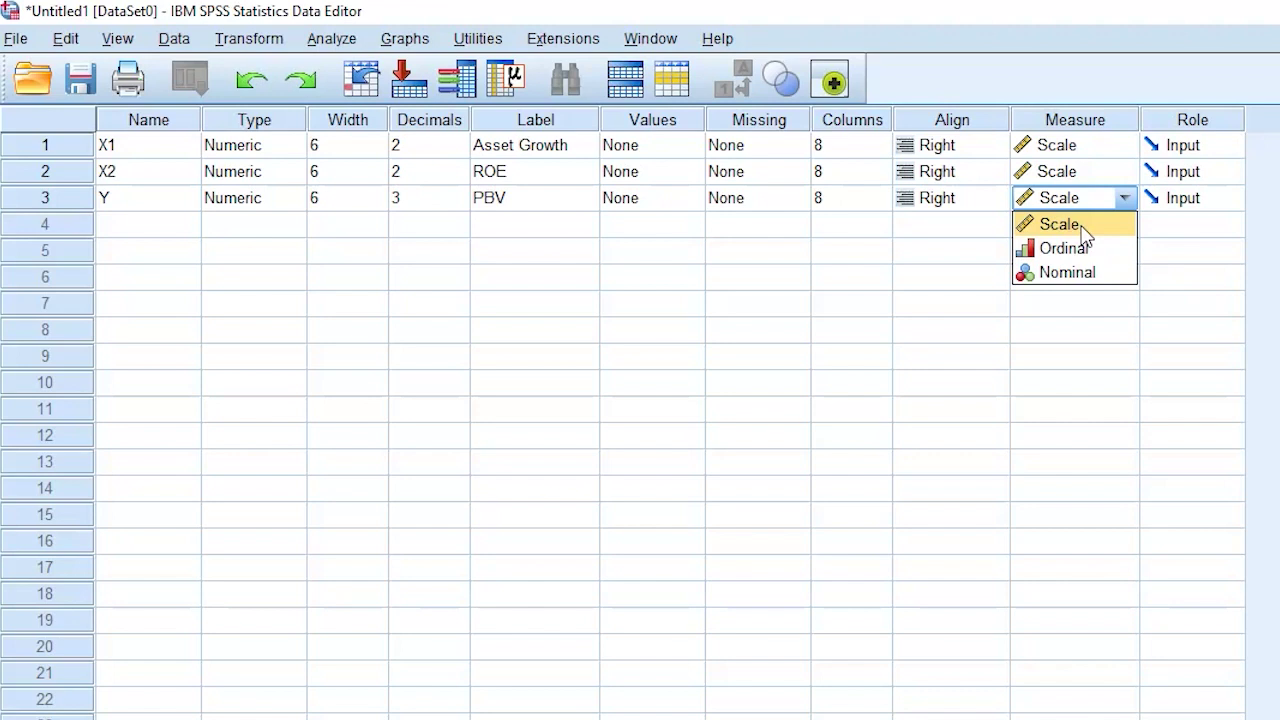
{"action": "left_click", "coordinate": [1060, 224]}
{"action": "left_click", "coordinate": [1070, 303]}
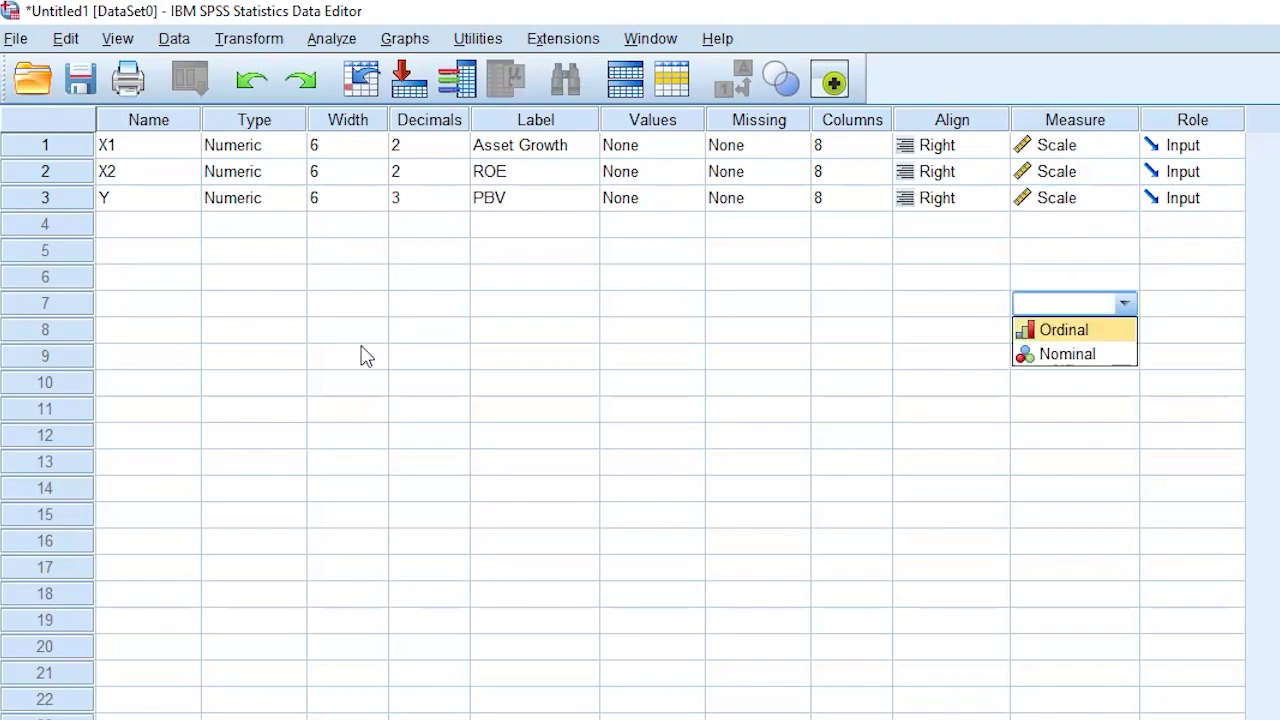
Review the data values, set the decimals of variable Y to 2, and return to the data grid.
{"action": "key", "text": "ctrl+t"}
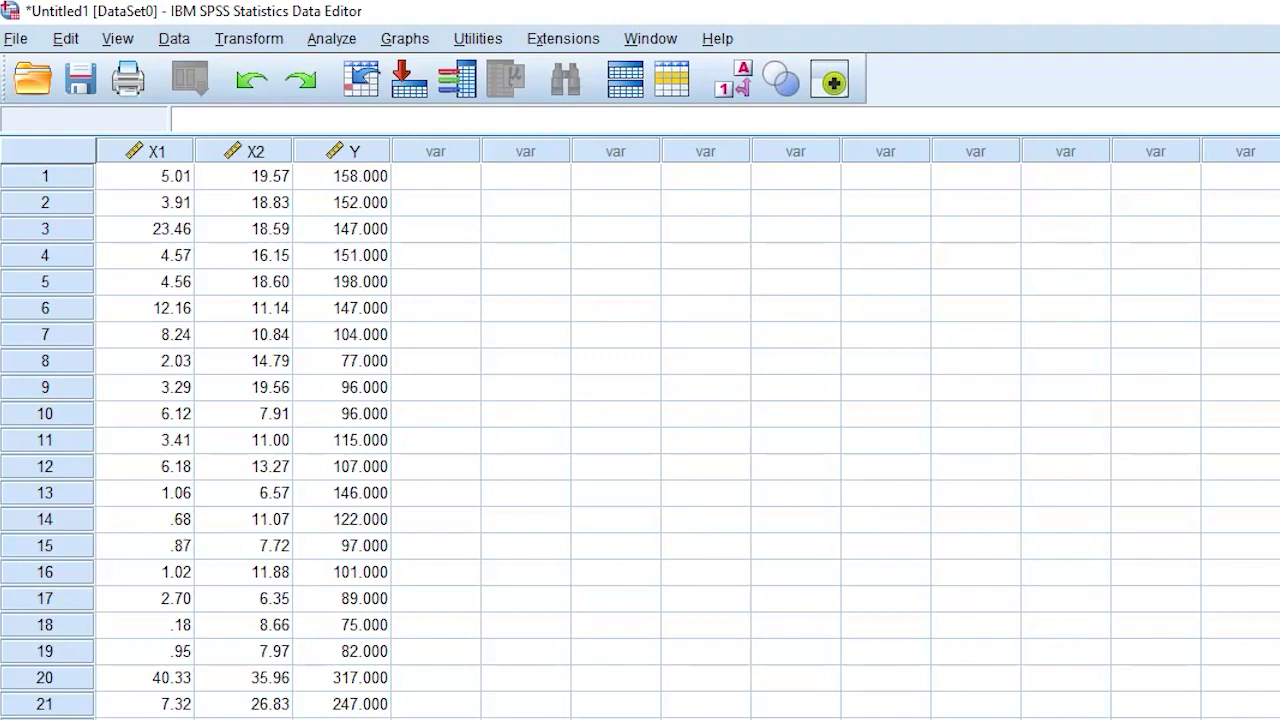
{"action": "scroll", "coordinate": [357, 405], "scroll_direction": "down", "scroll_amount": 12}
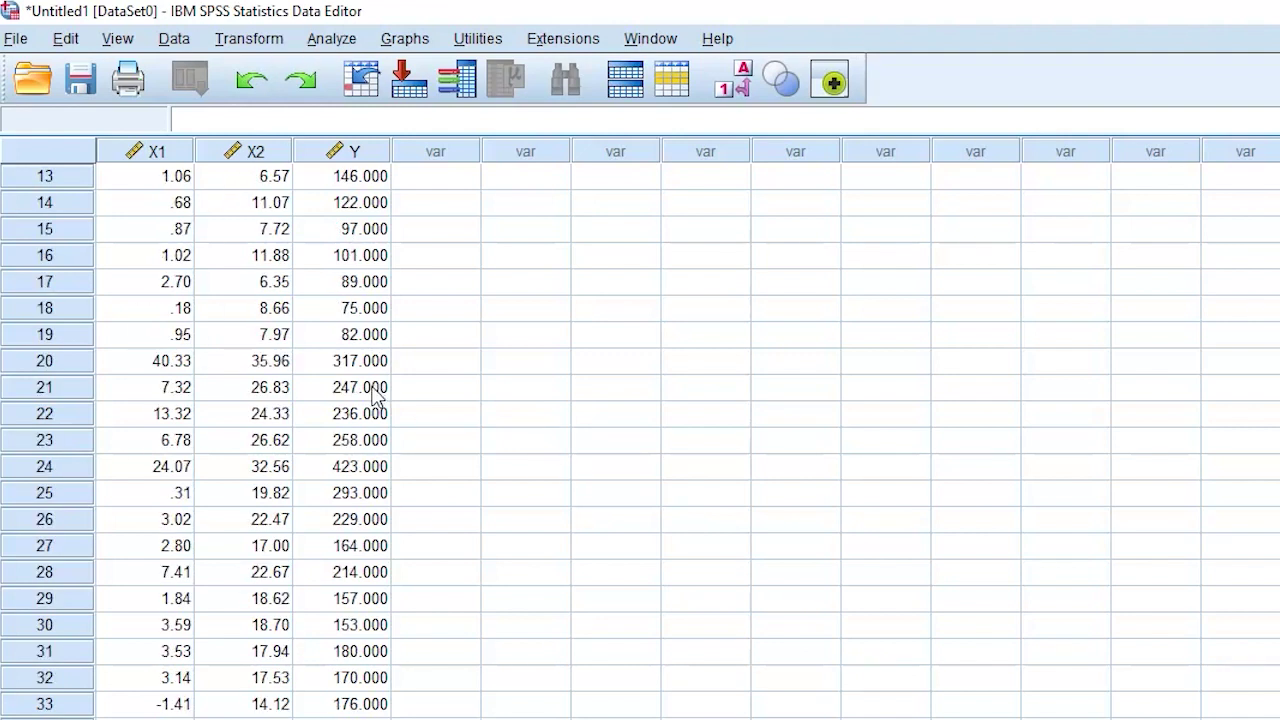
{"action": "scroll", "coordinate": [357, 405], "scroll_direction": "up", "scroll_amount": 12}
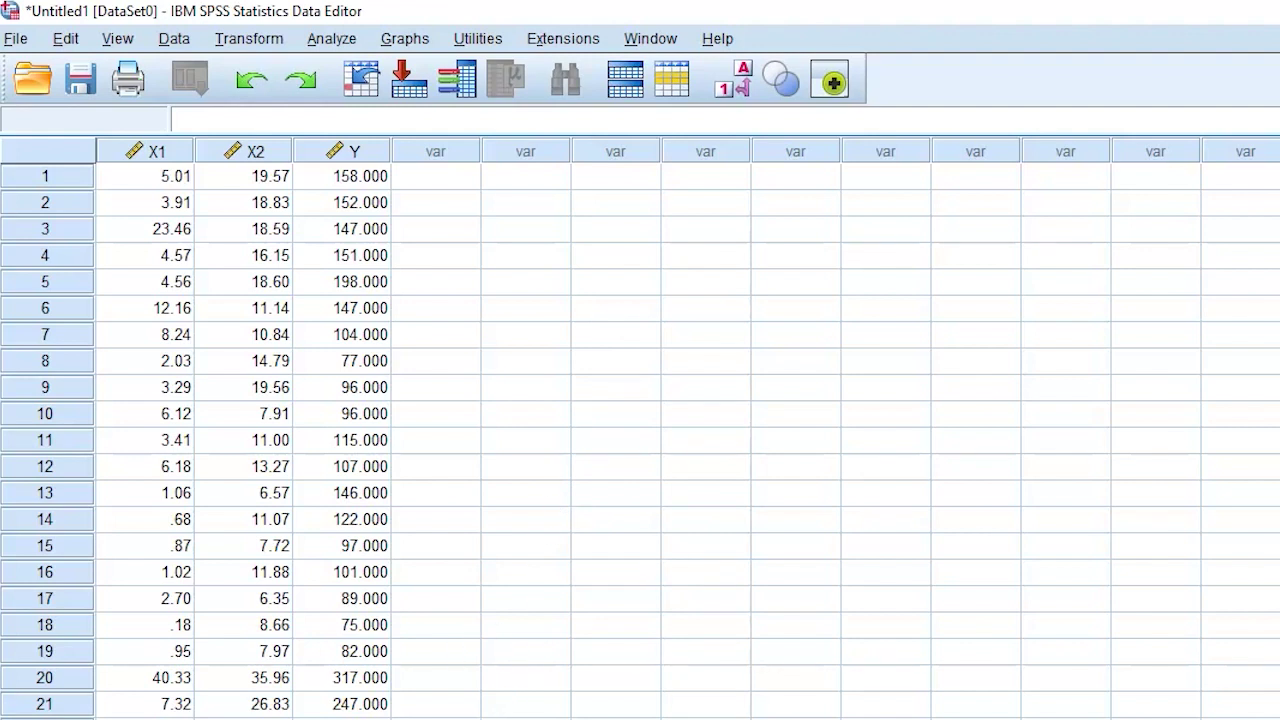
{"action": "key", "text": "ctrl+t"}
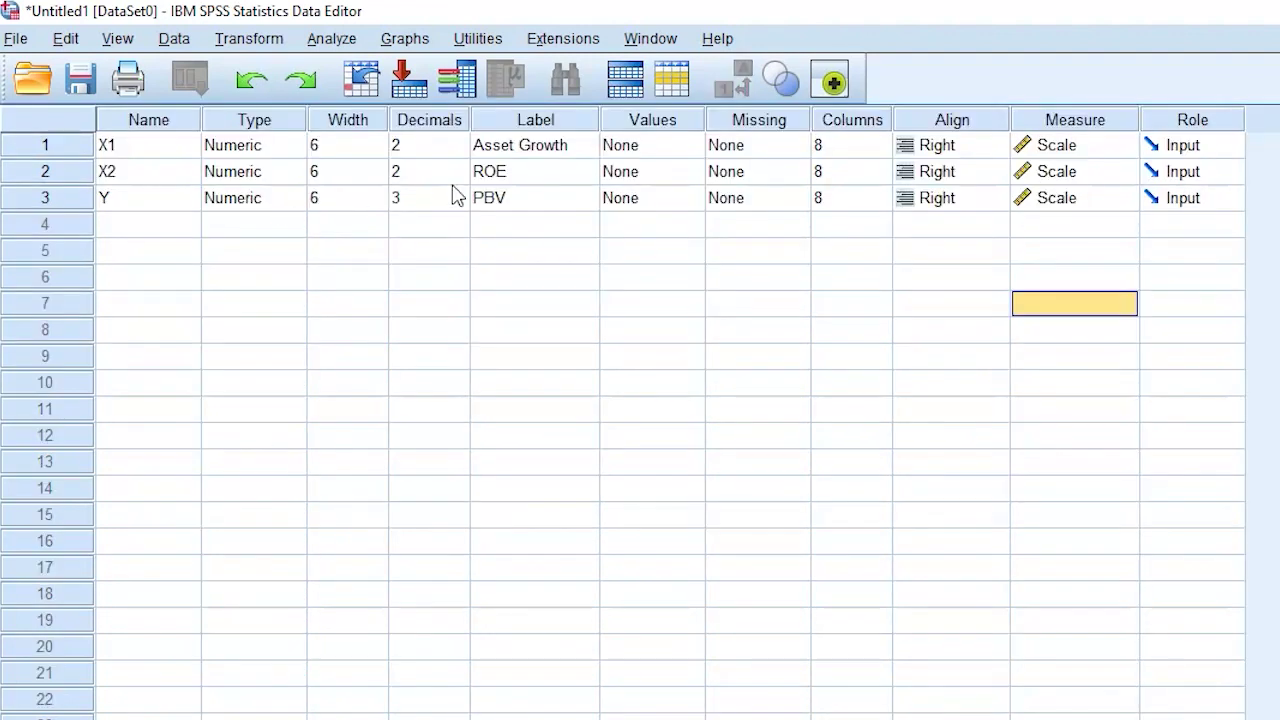
{"action": "left_click", "coordinate": [418, 198]}
{"action": "left_click", "coordinate": [460, 204]}
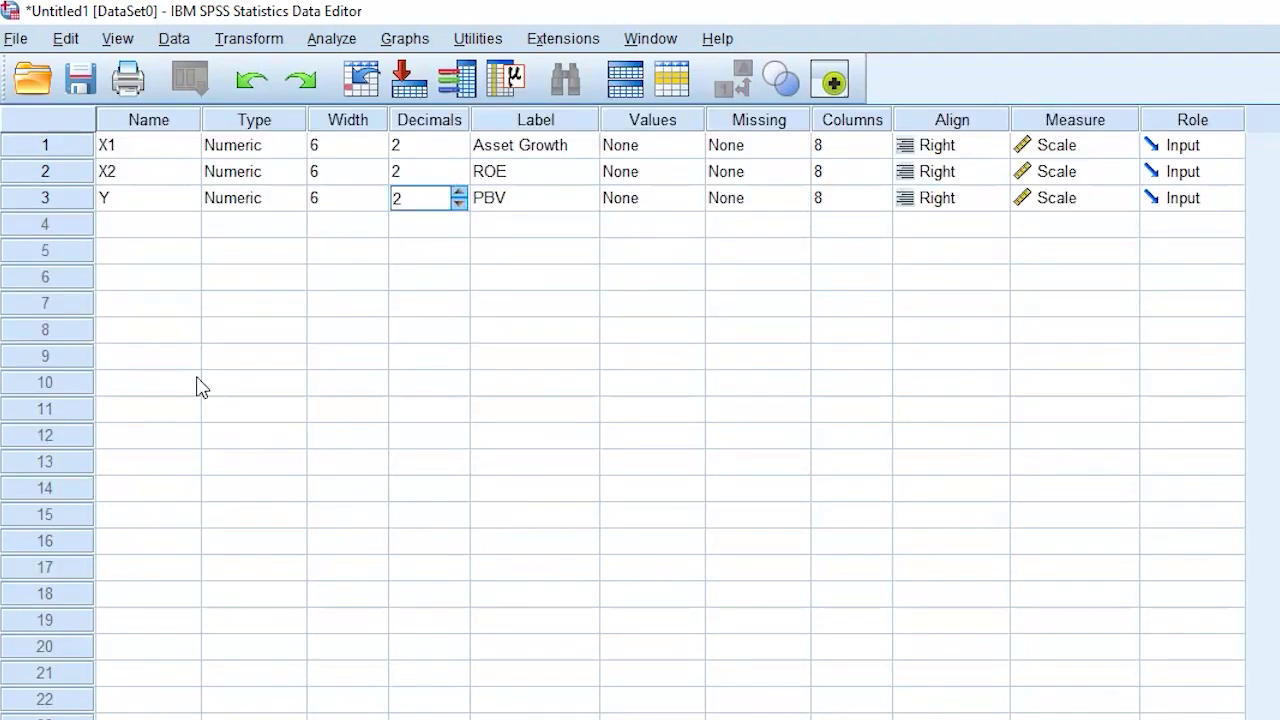
{"action": "key", "text": "ctrl+t"}
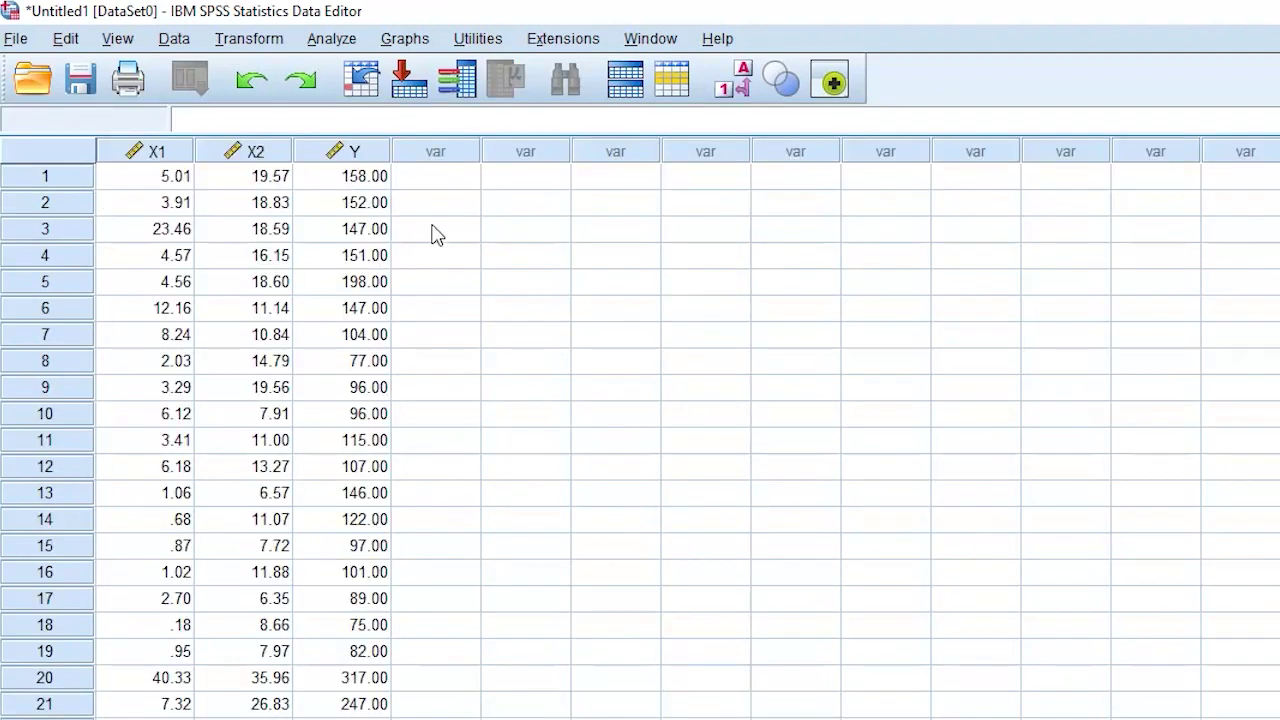